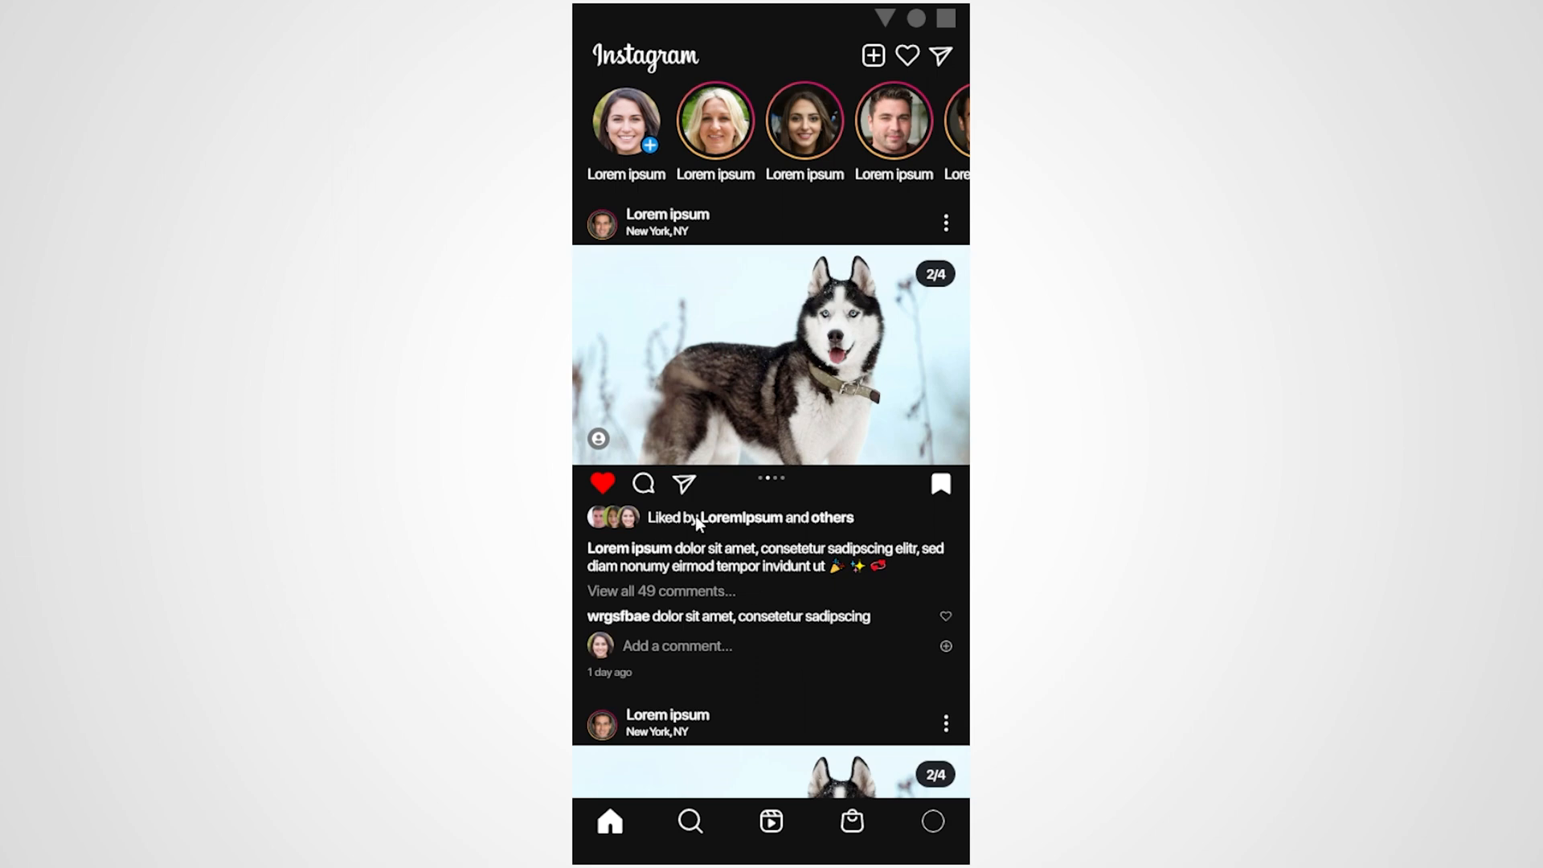
Test the first post's share overlay in the prototype by sending to contacts and undoing one send, and dismiss the overlay
left_click(683, 483)
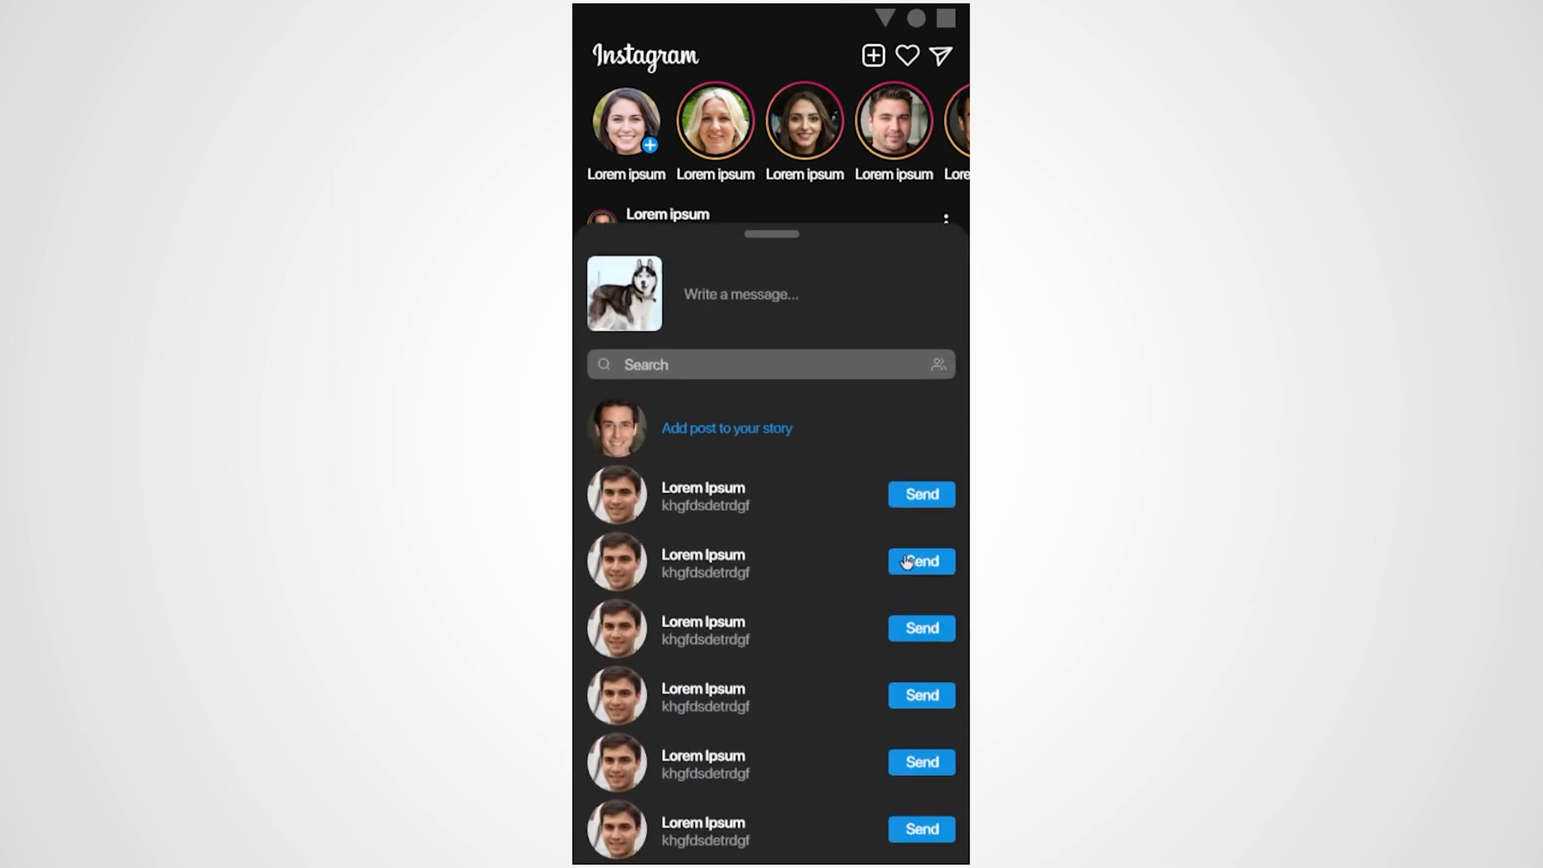
left_click(911, 563)
left_click(928, 694)
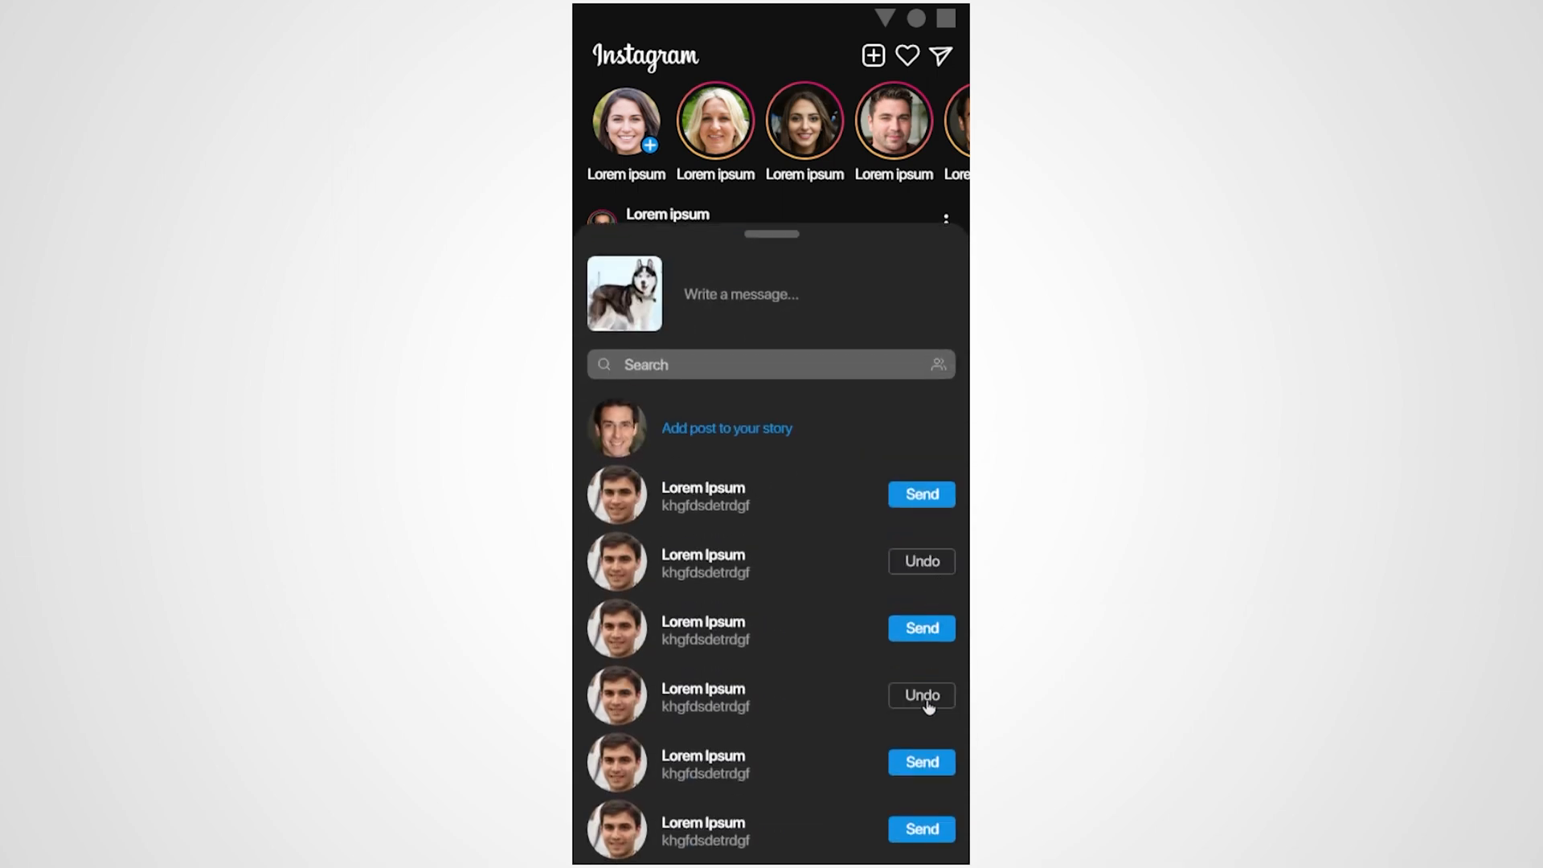
left_click(925, 703)
left_click(808, 209)
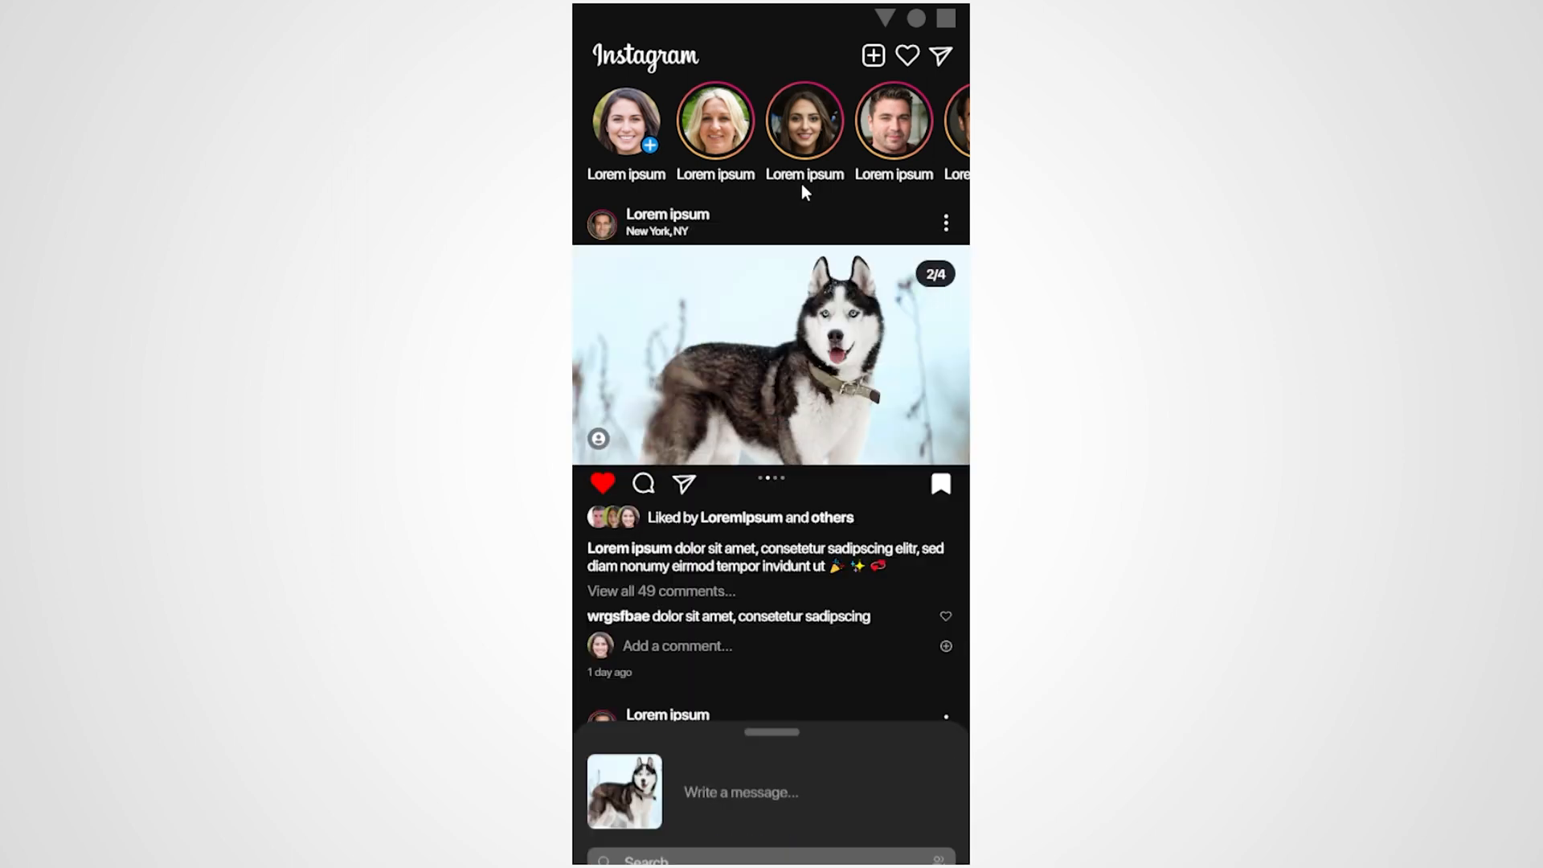
Test the share overlay of the second post in the feed, dismiss it and return to the top of the feed
scroll(785, 277, "down", 5)
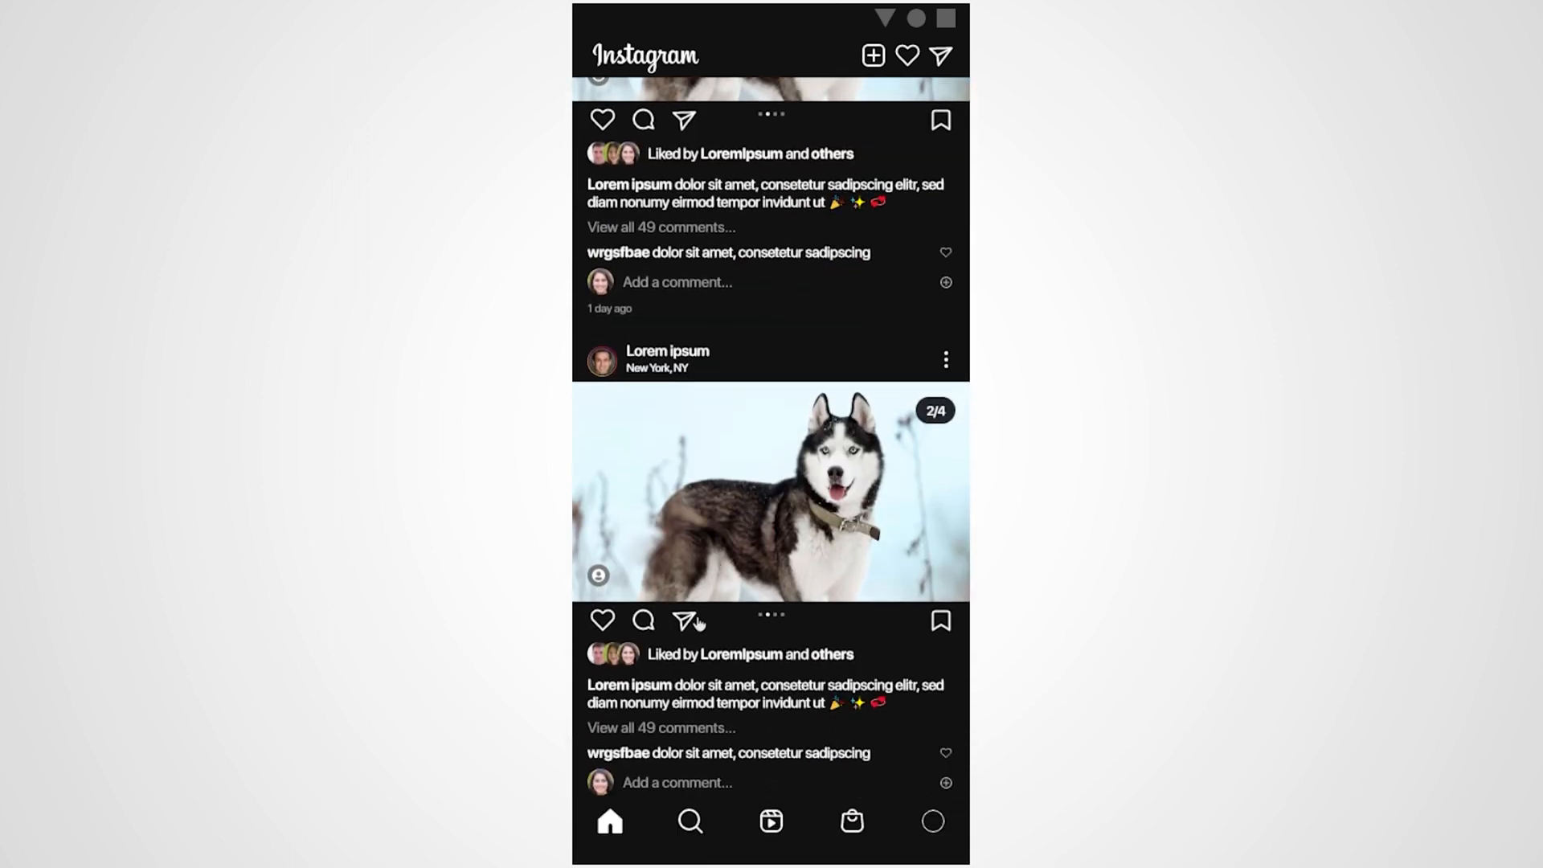
left_click(686, 622)
left_click(878, 160)
scroll(774, 374, "up", 1)
scroll(771, 368, "up", 9)
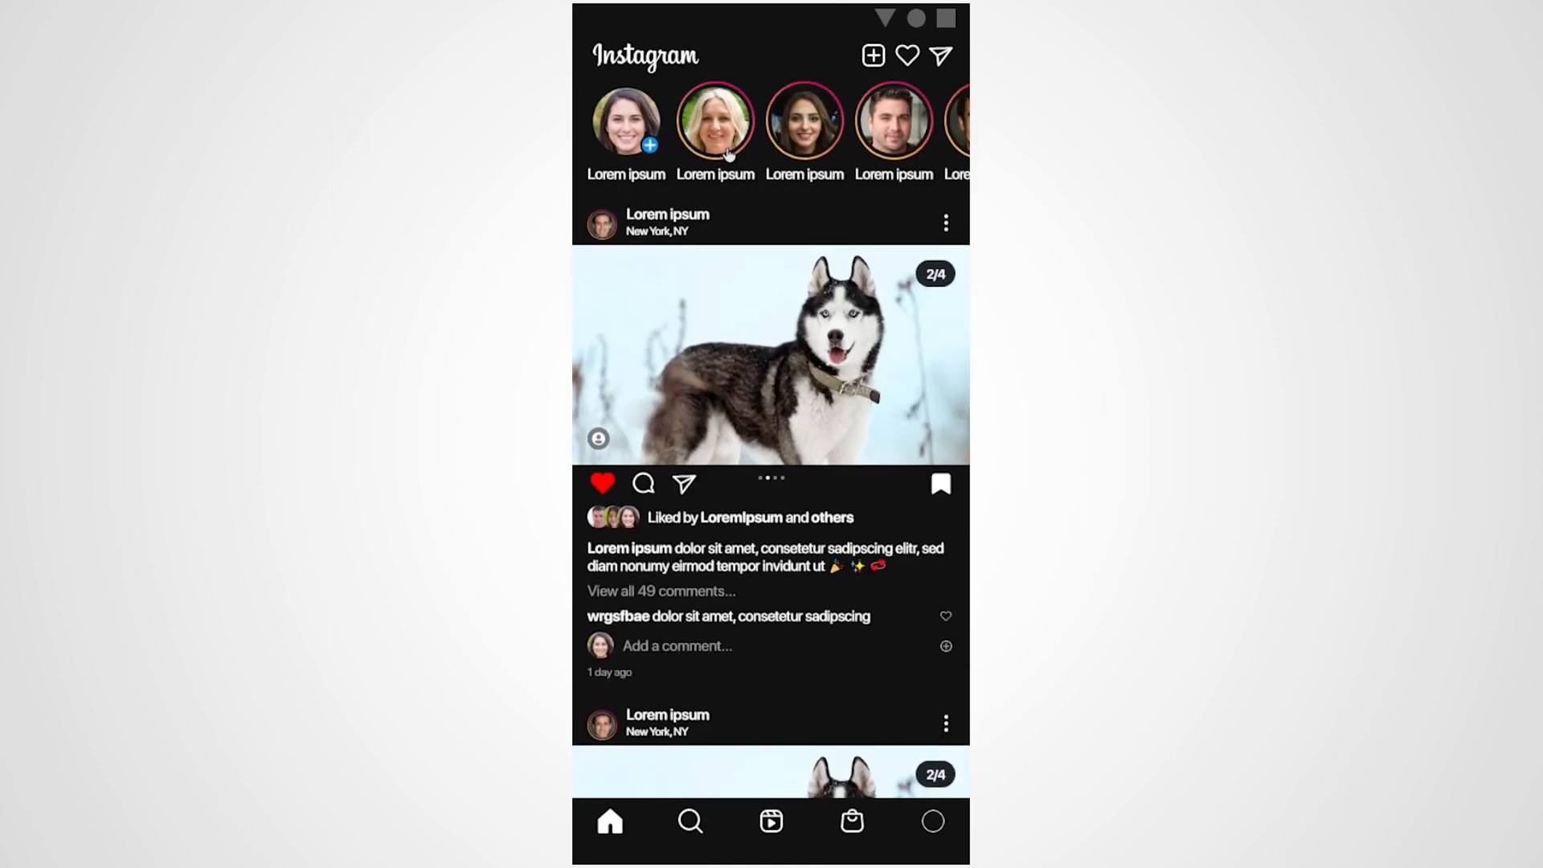
Open the second story in the prototype and test its options and share overlays, dismissing each one
mouse_move(876, 135)
left_mouse_down()
mouse_move(410, 148)
mouse_move(894, 153)
left_mouse_up()
left_click(713, 138)
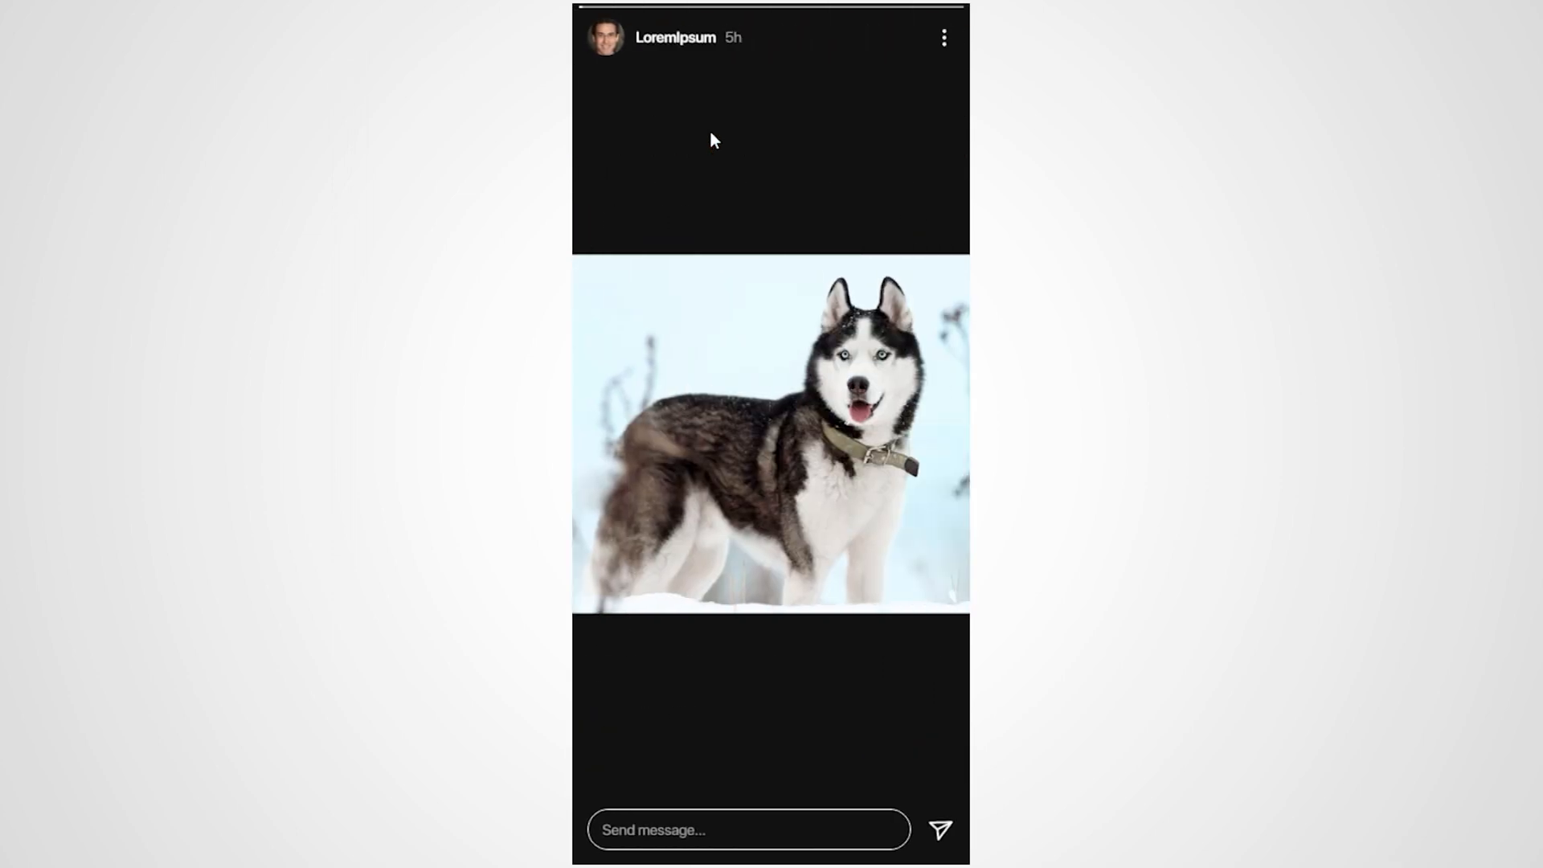
left_click(944, 41)
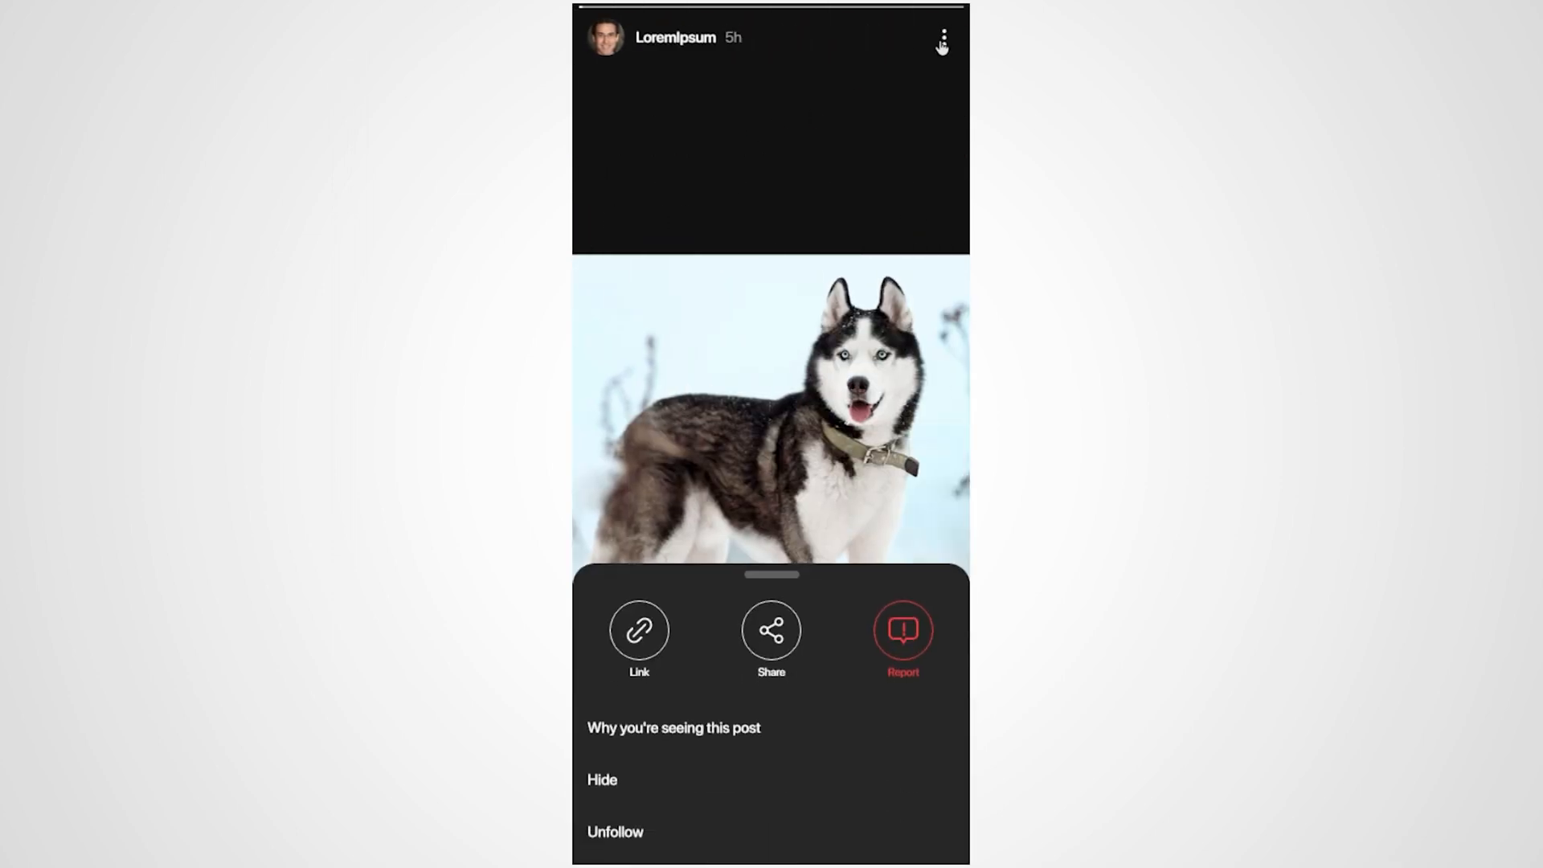
left_click(884, 208)
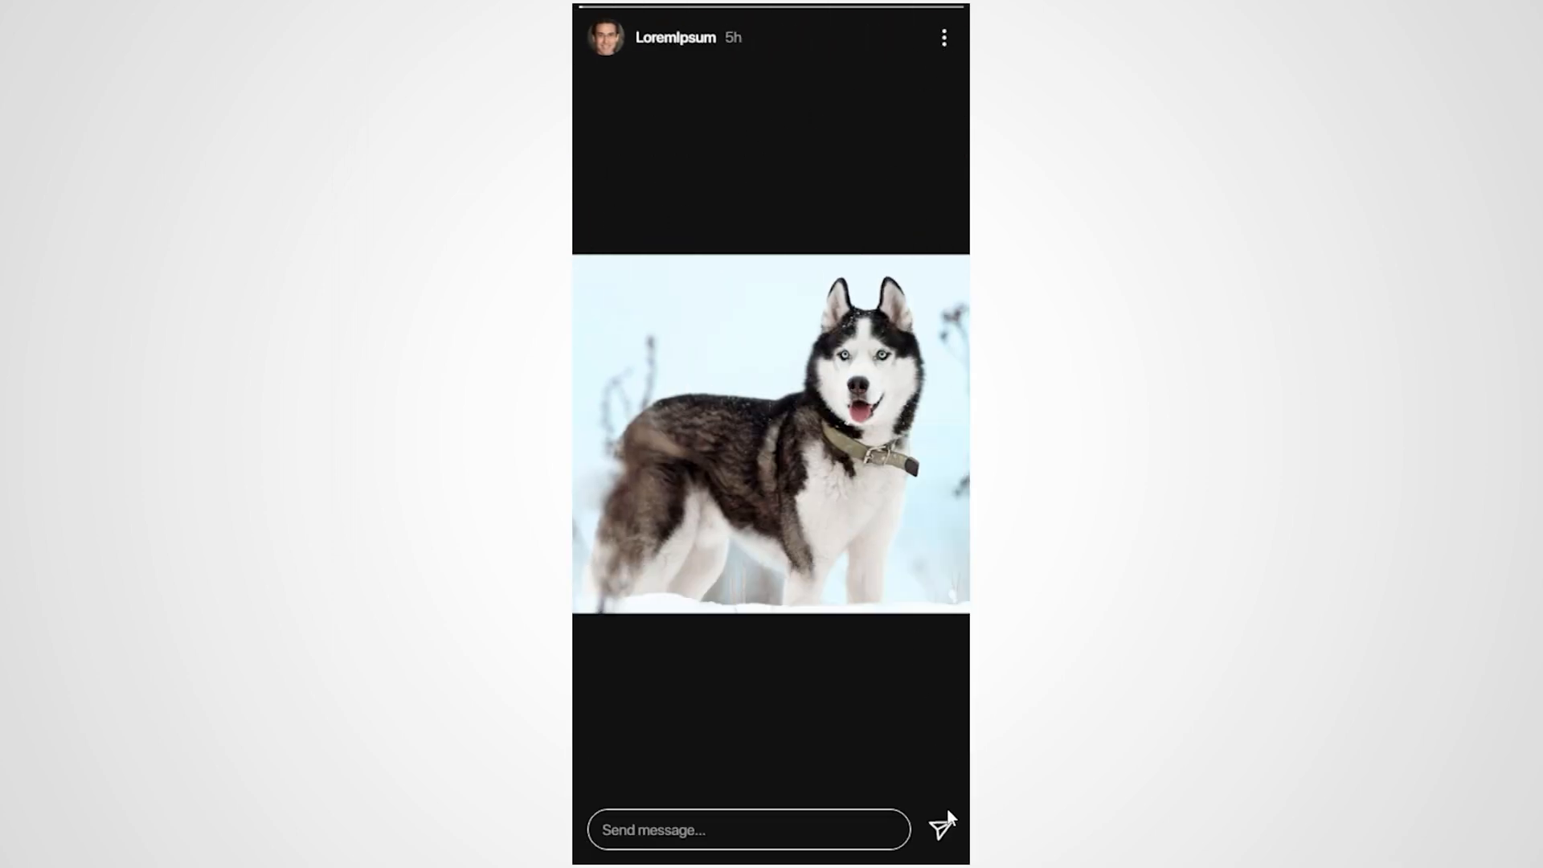
left_click(947, 824)
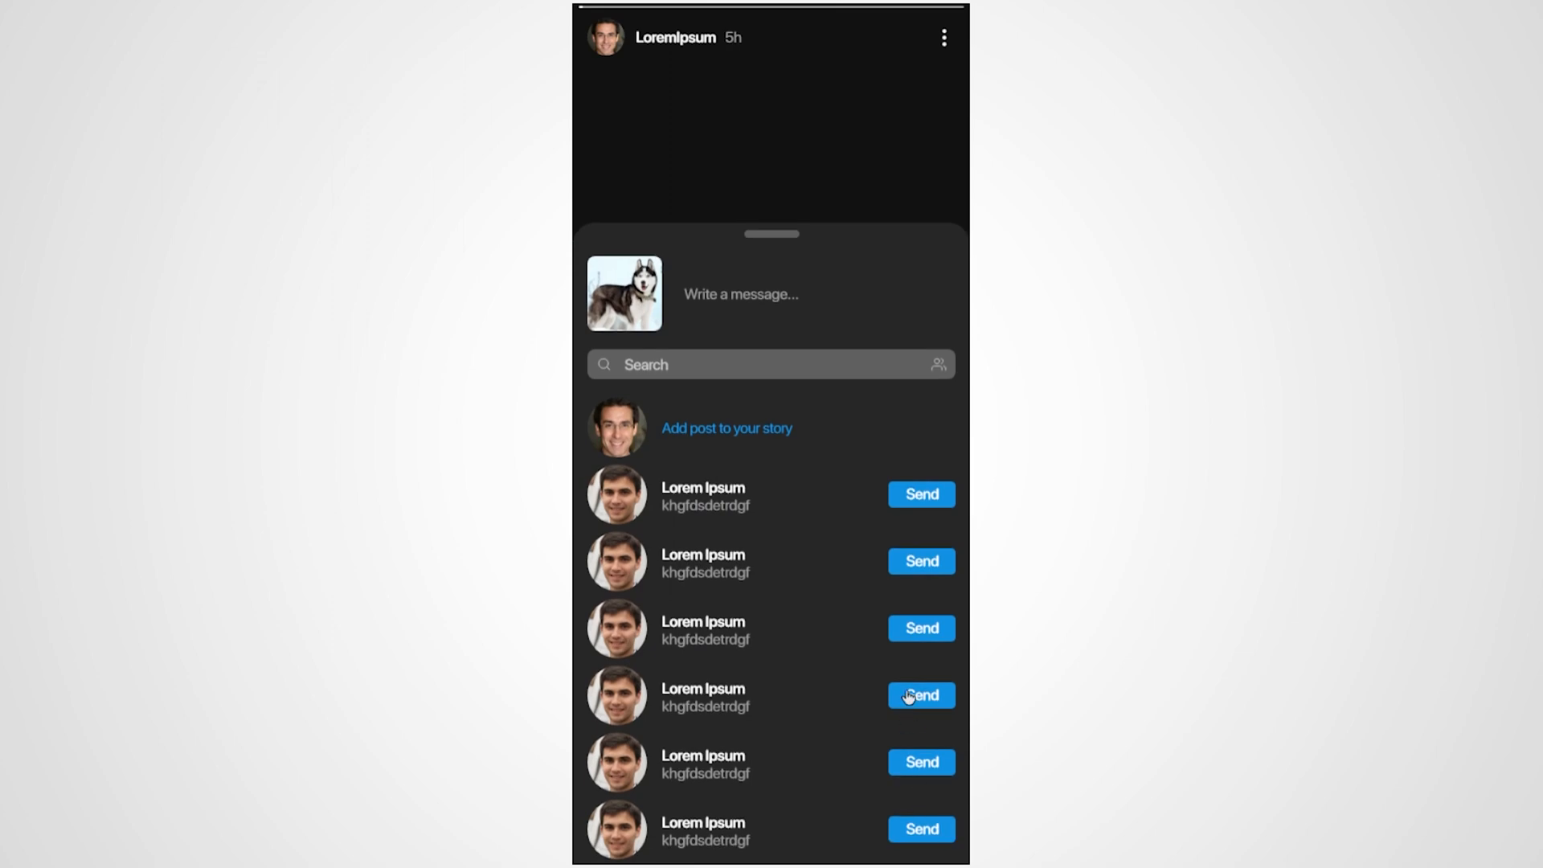
left_click(856, 207)
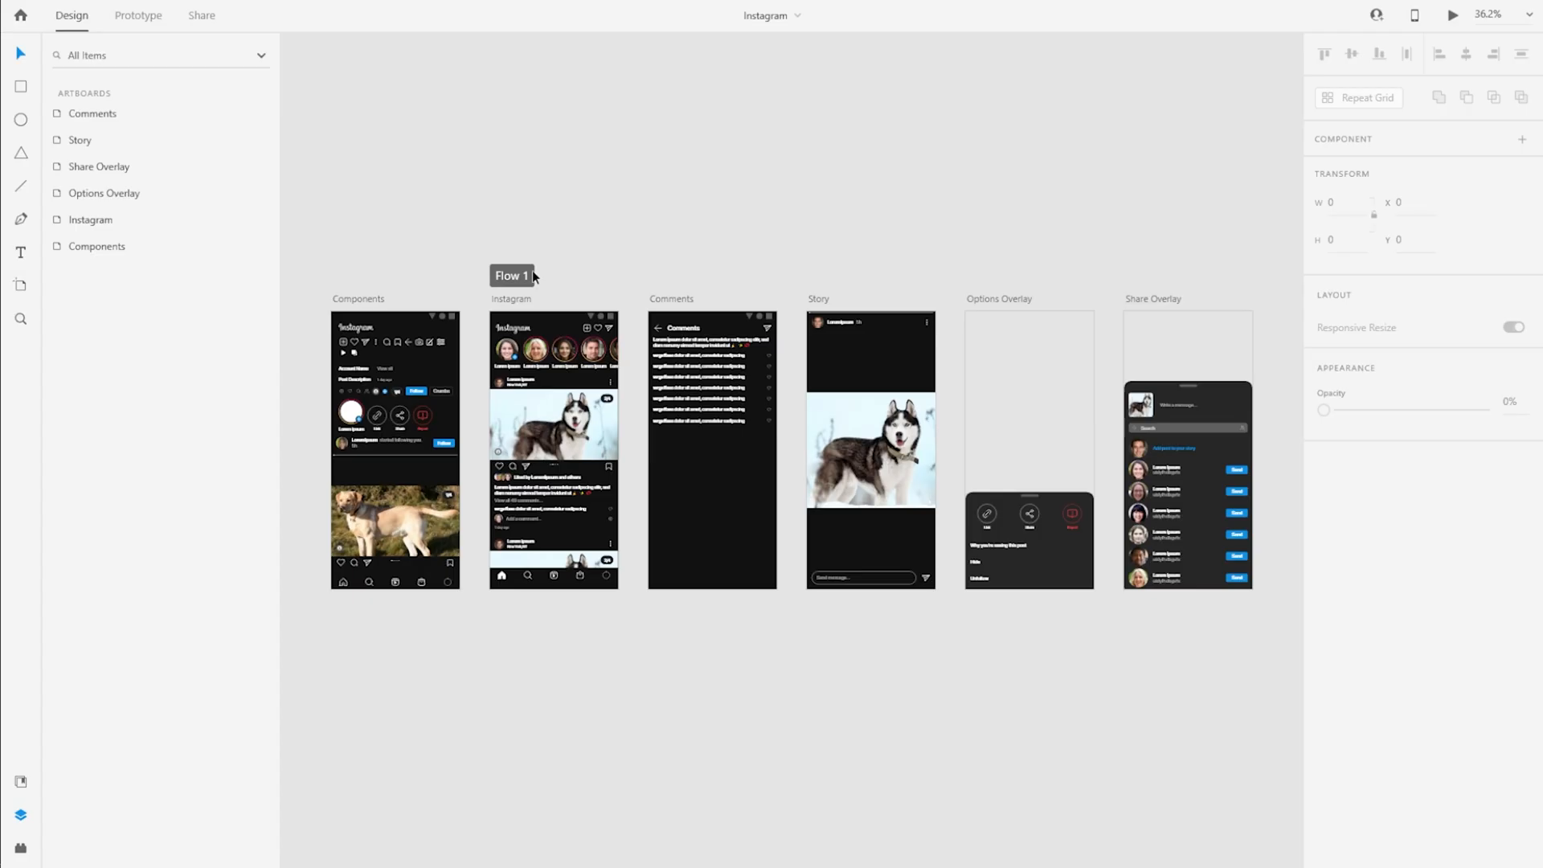
Duplicate the Comments artboard beneath the Components artboard and rename the copy Activity
left_click(683, 300)
left_click_drag(682, 301, 356, 619)
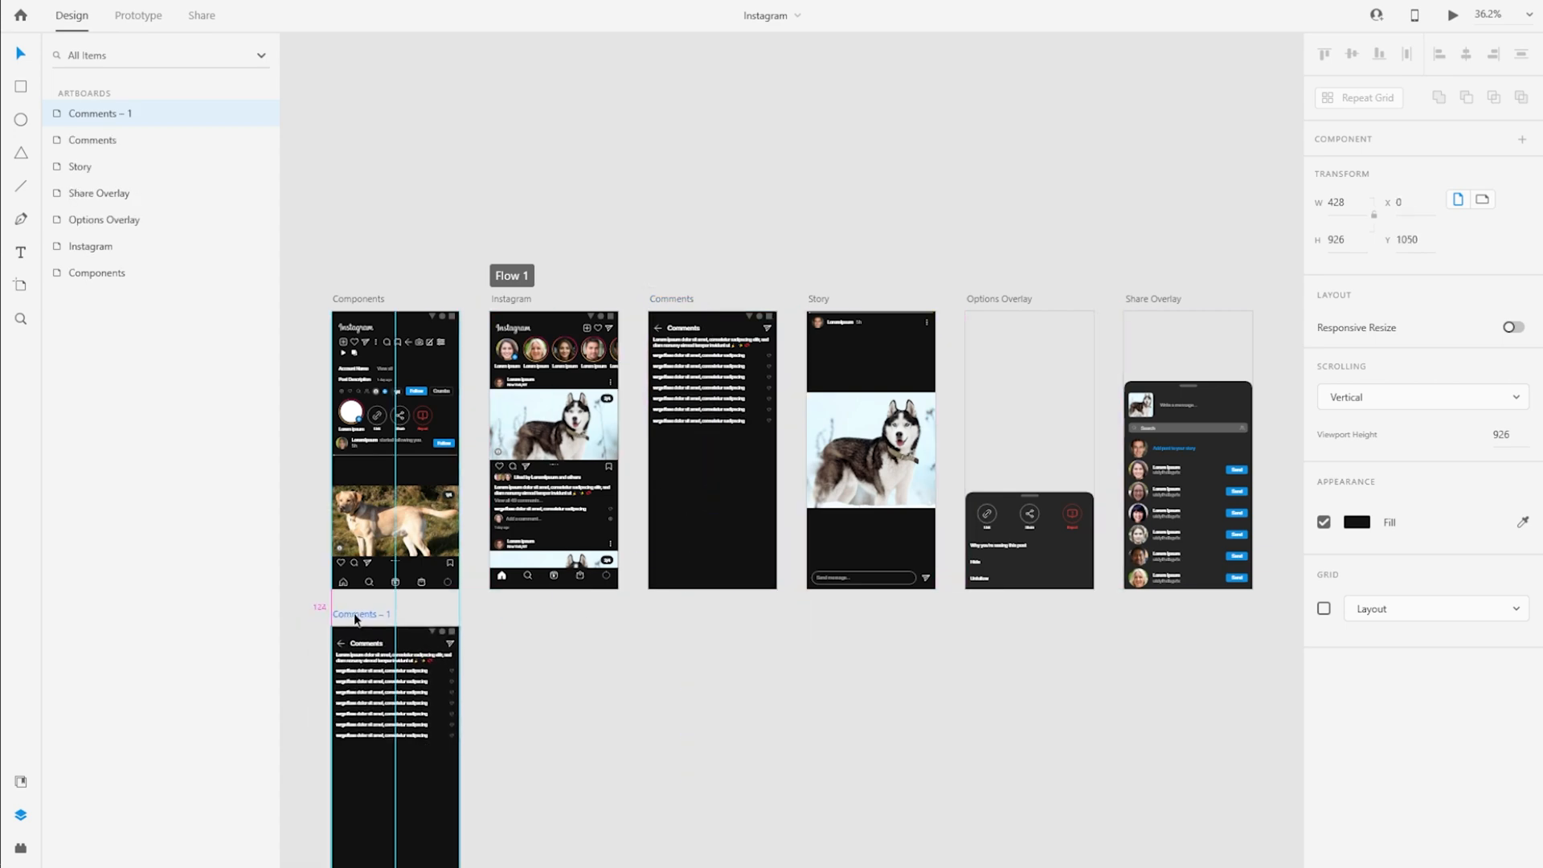
scroll(554, 645, "down", 3)
scroll(554, 645, "left", 3)
double_click(558, 407)
type("Activit")
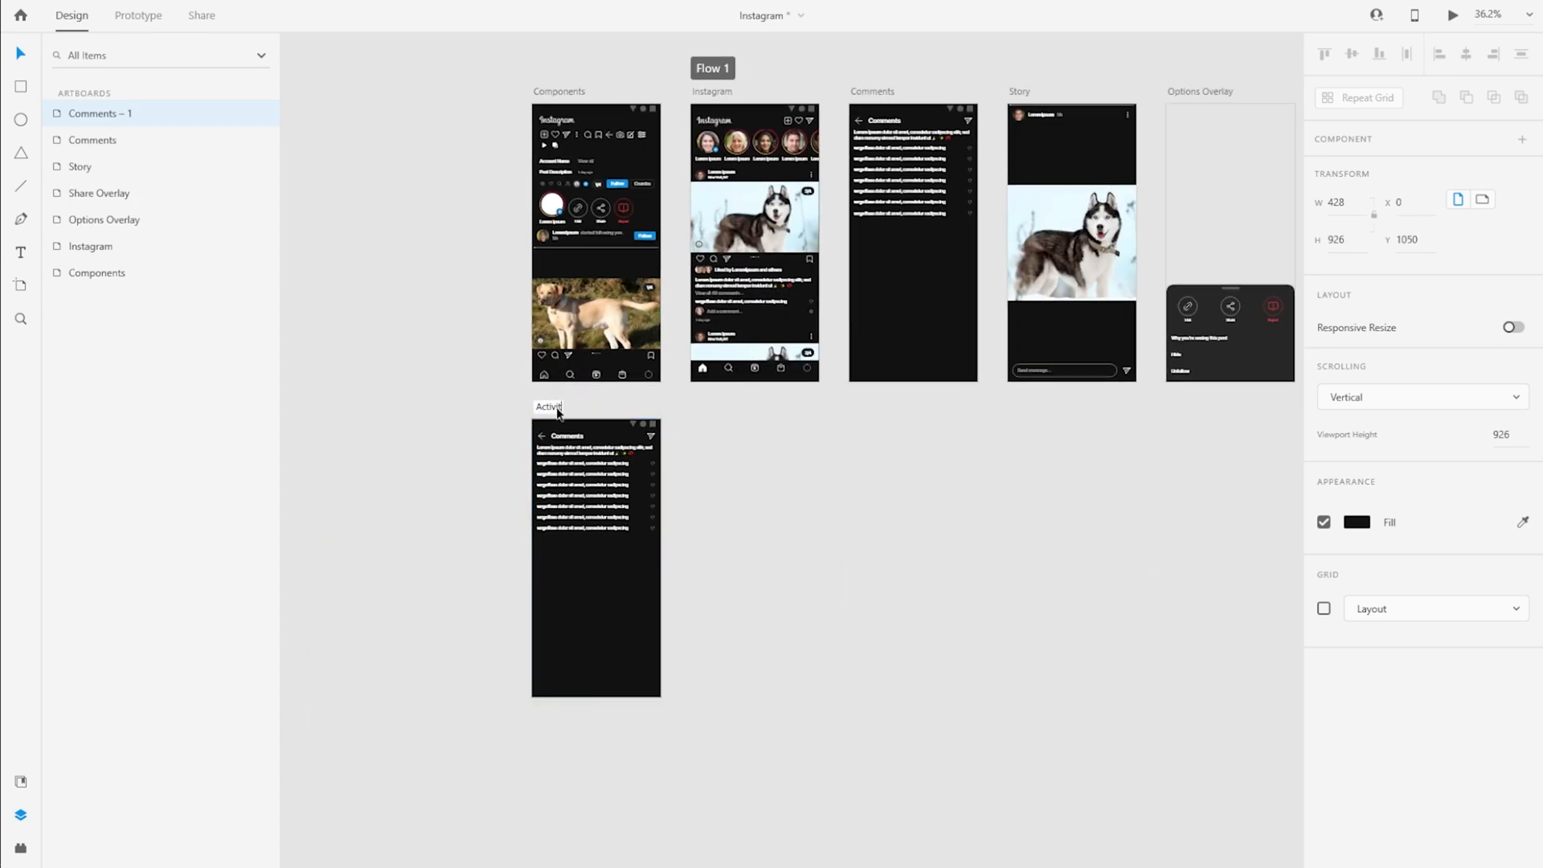
type("y")
key("Return")
Delete the post description and the list of comments from the Activity artboard
left_click(604, 513)
scroll(589, 492, "up", 5)
left_click_drag(925, 483, 1007, 404)
key("Delete")
Unlock the Header group on the Activity artboard and delete its share icon
key("Delete")
left_click(604, 225)
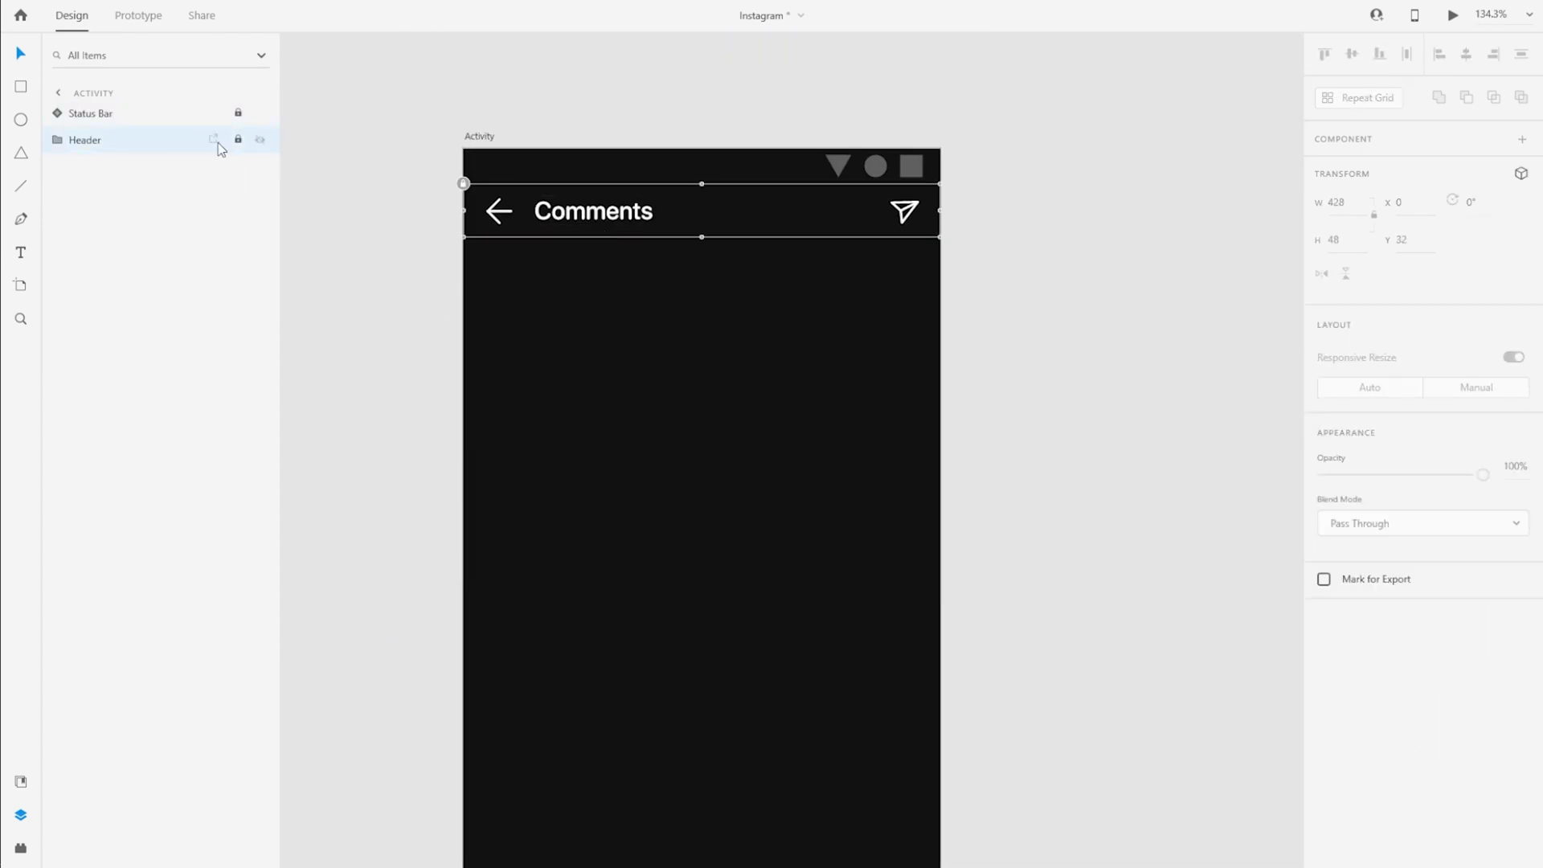
left_click(238, 140)
left_click(57, 140)
left_click(119, 167)
key("Delete")
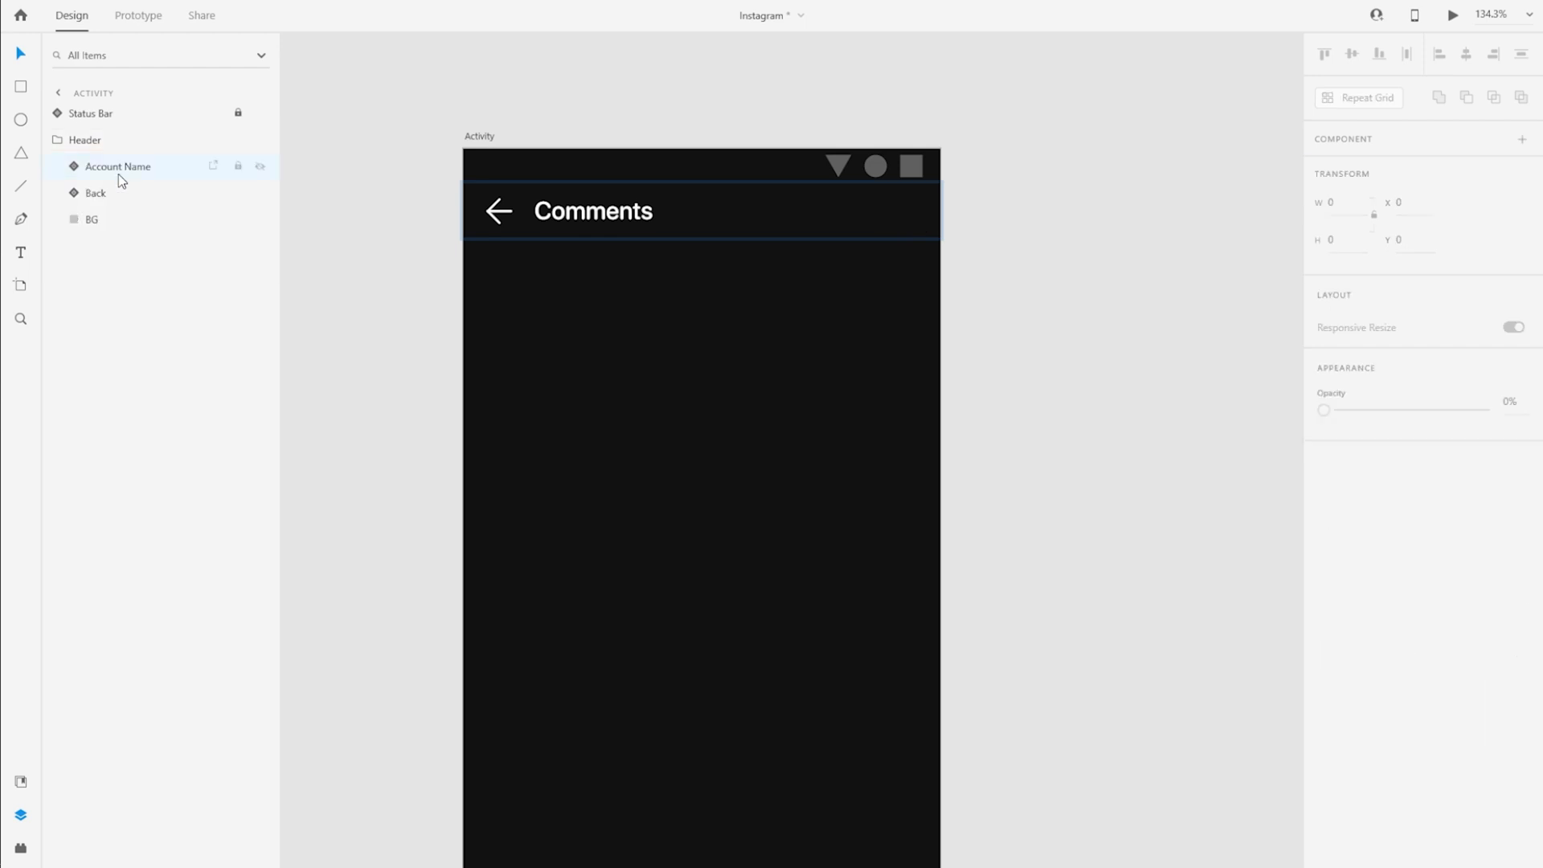
Change the header title text on the Activity artboard to "Activity"
left_click(118, 169)
left_click(141, 192)
key("Return")
key("ctrl+a")
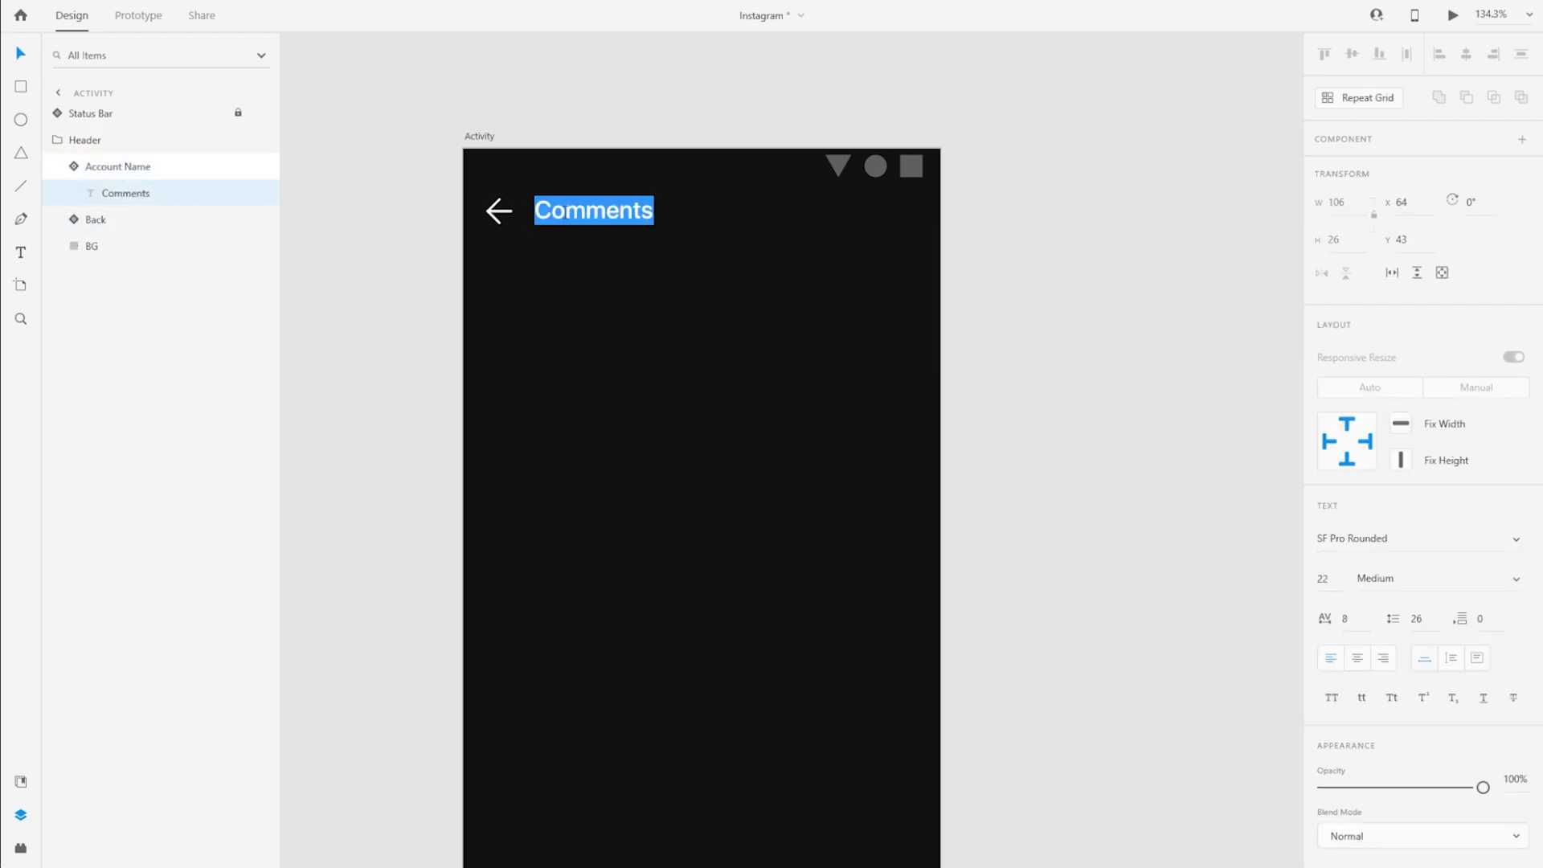
type("Activity")
left_click(100, 171)
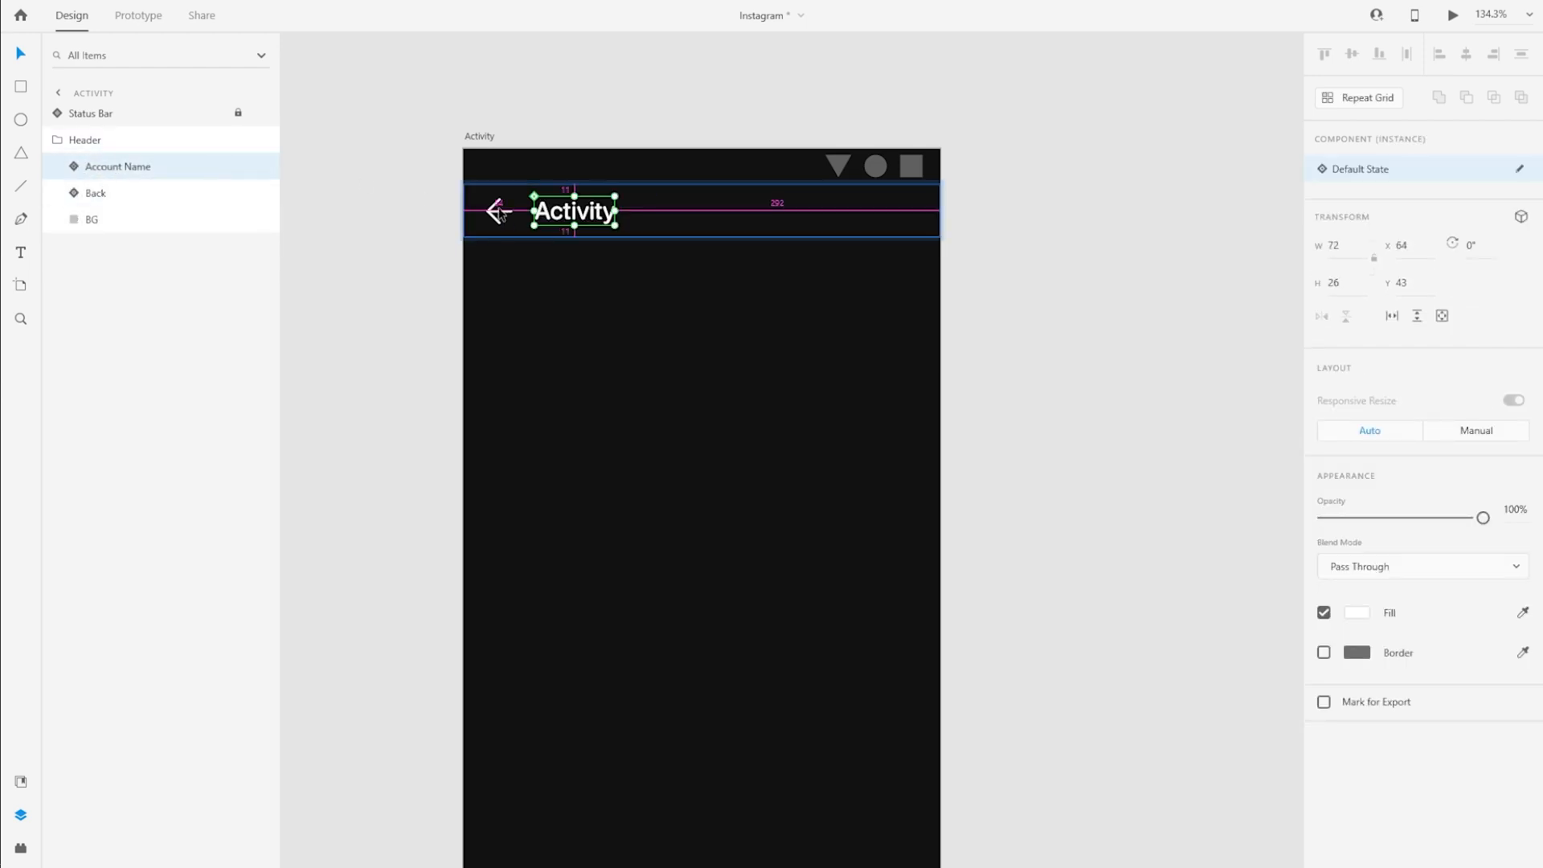
Examine State 2, State 3 and State 4 of the Item notification component on the Components artboard and return it to Default State
scroll(680, 293, "down", 1)
scroll(677, 294, "down", 5)
scroll(562, 112, "up", 4)
left_click(563, 108)
scroll(643, 321, "down", 1)
left_click(711, 440)
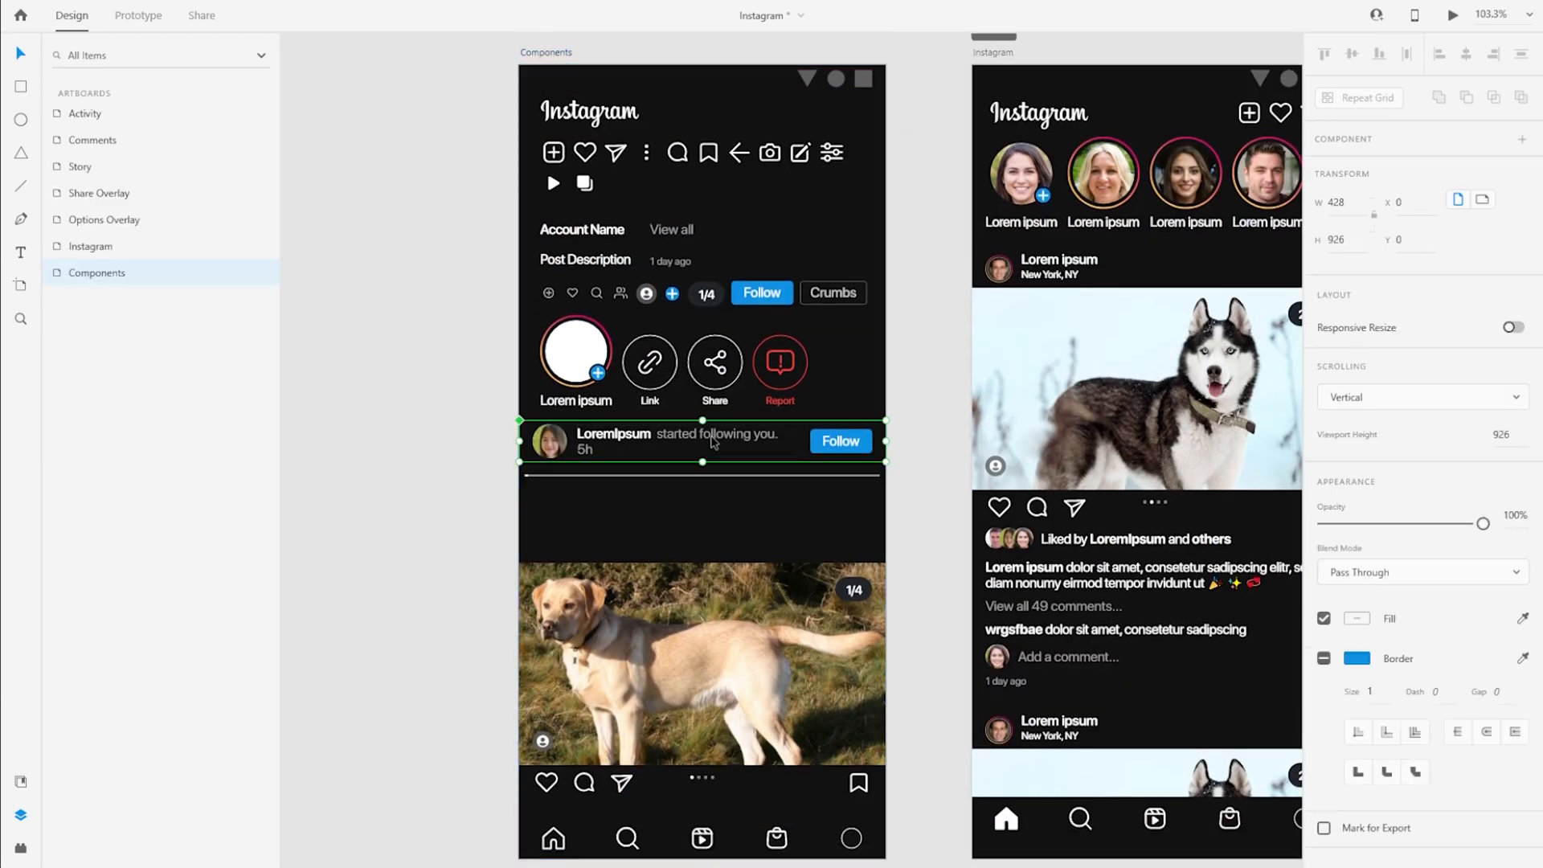
scroll(703, 534, "up", 5)
scroll(518, 433, "up", 2)
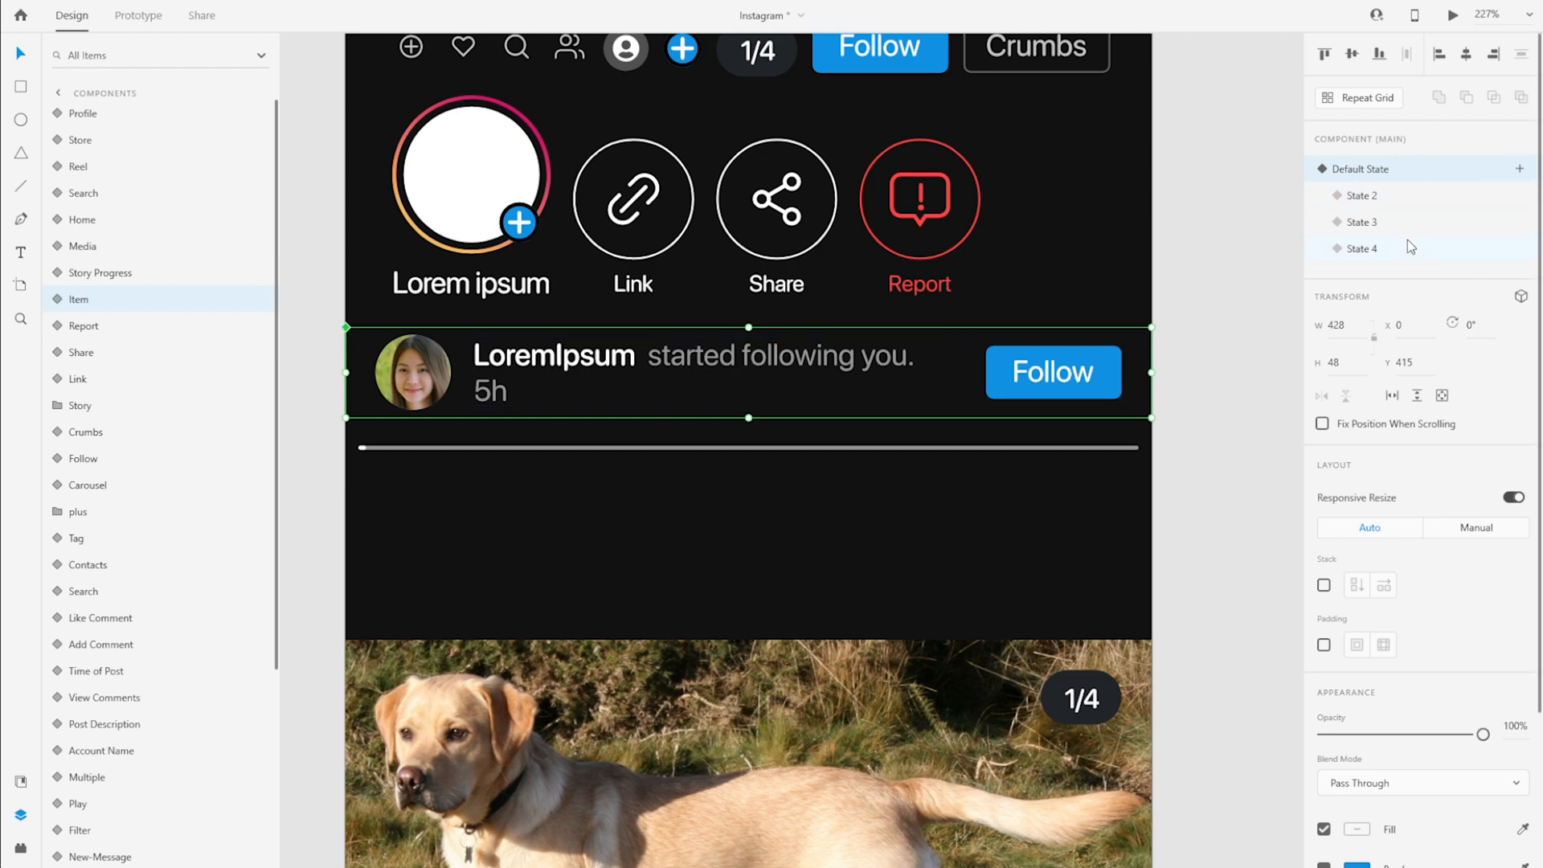
left_click(1418, 197)
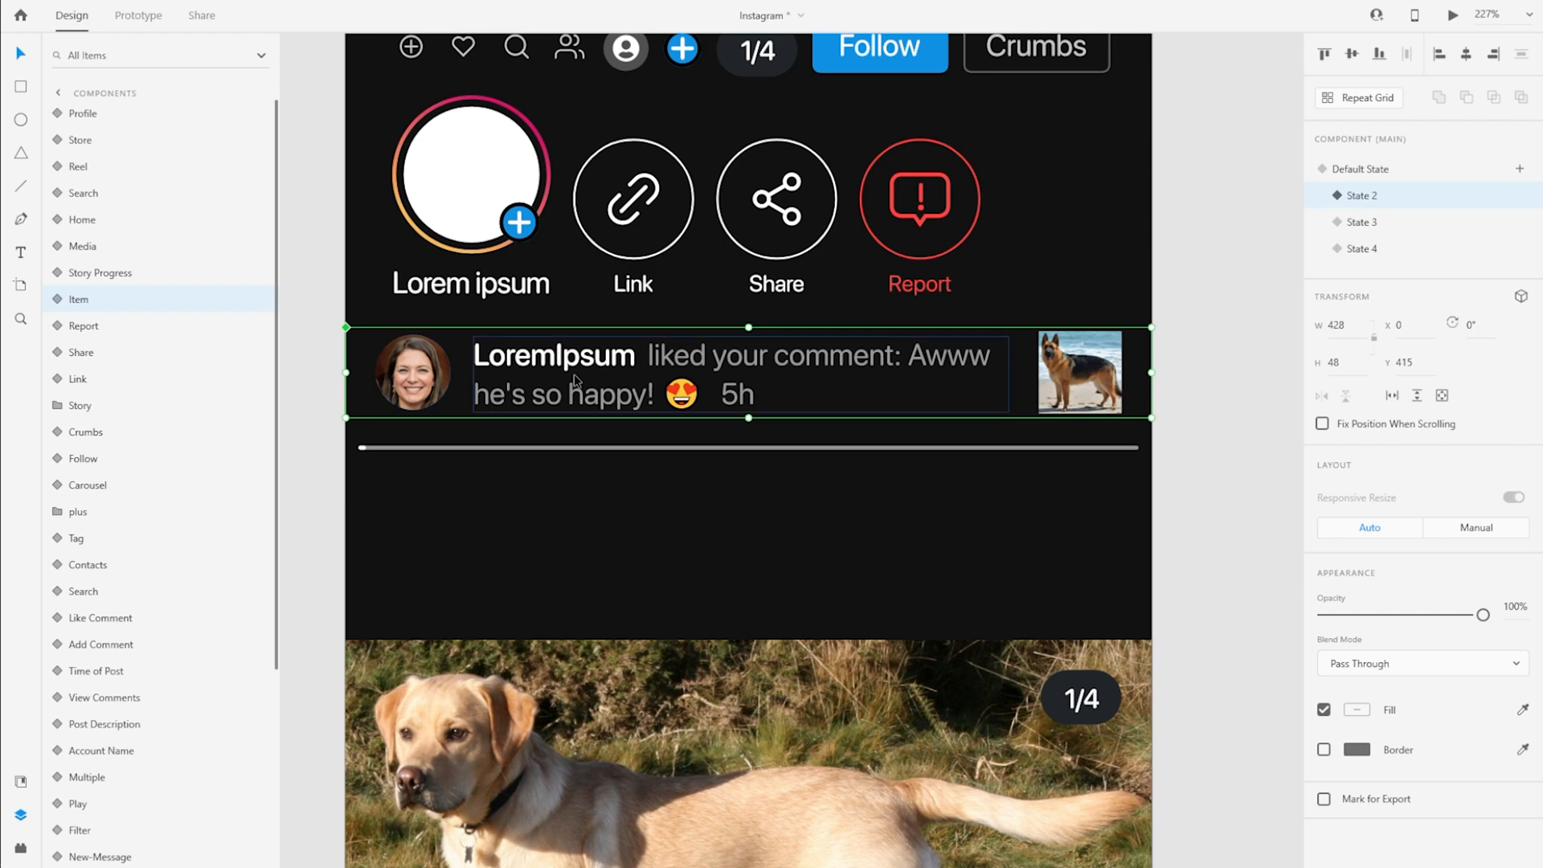
left_click(1431, 225)
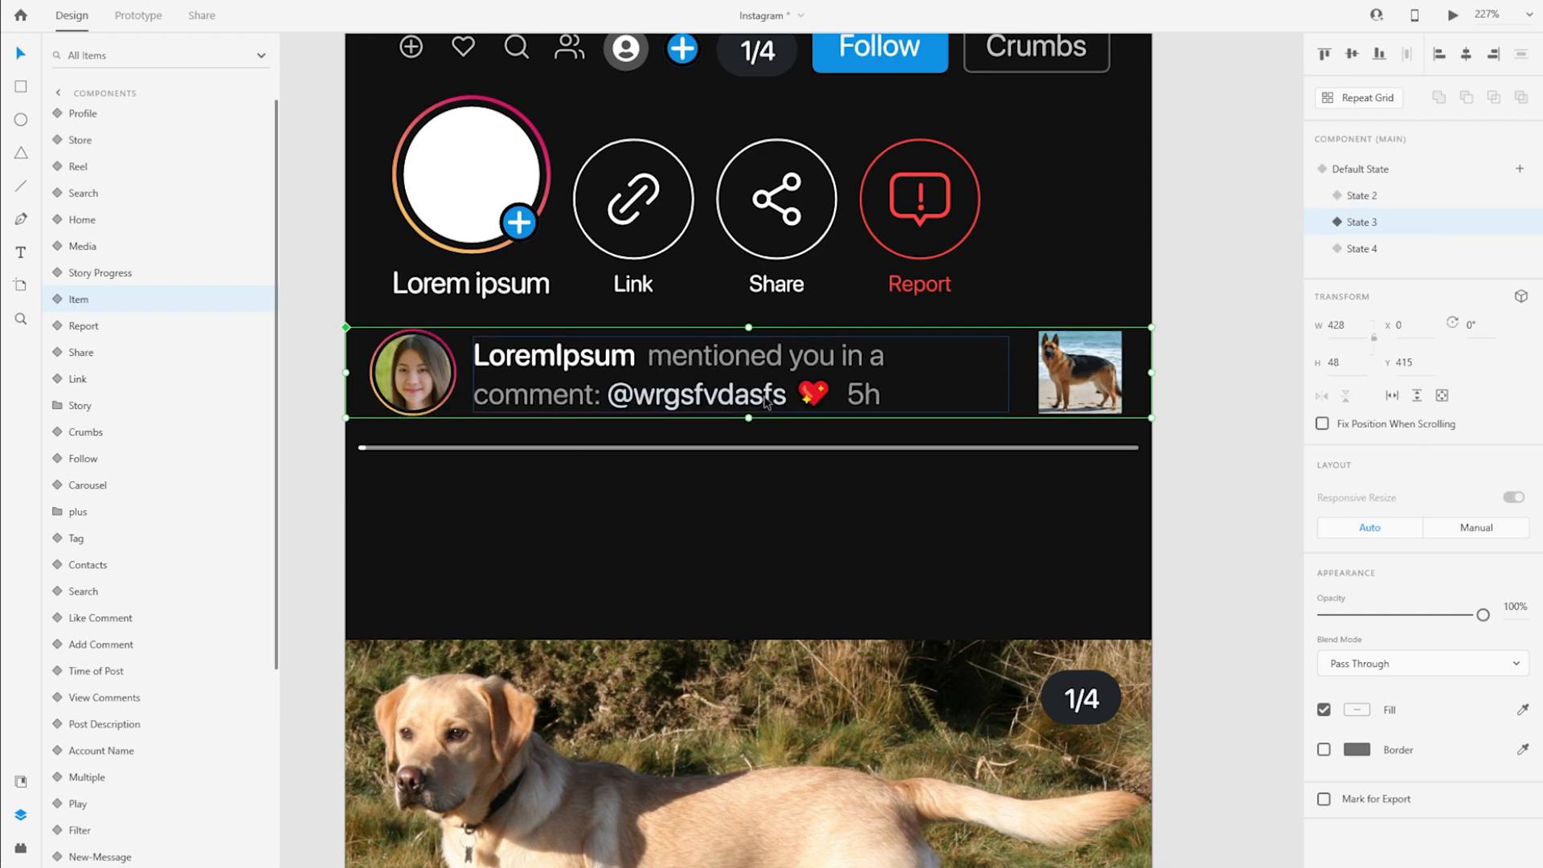
left_click(1412, 251)
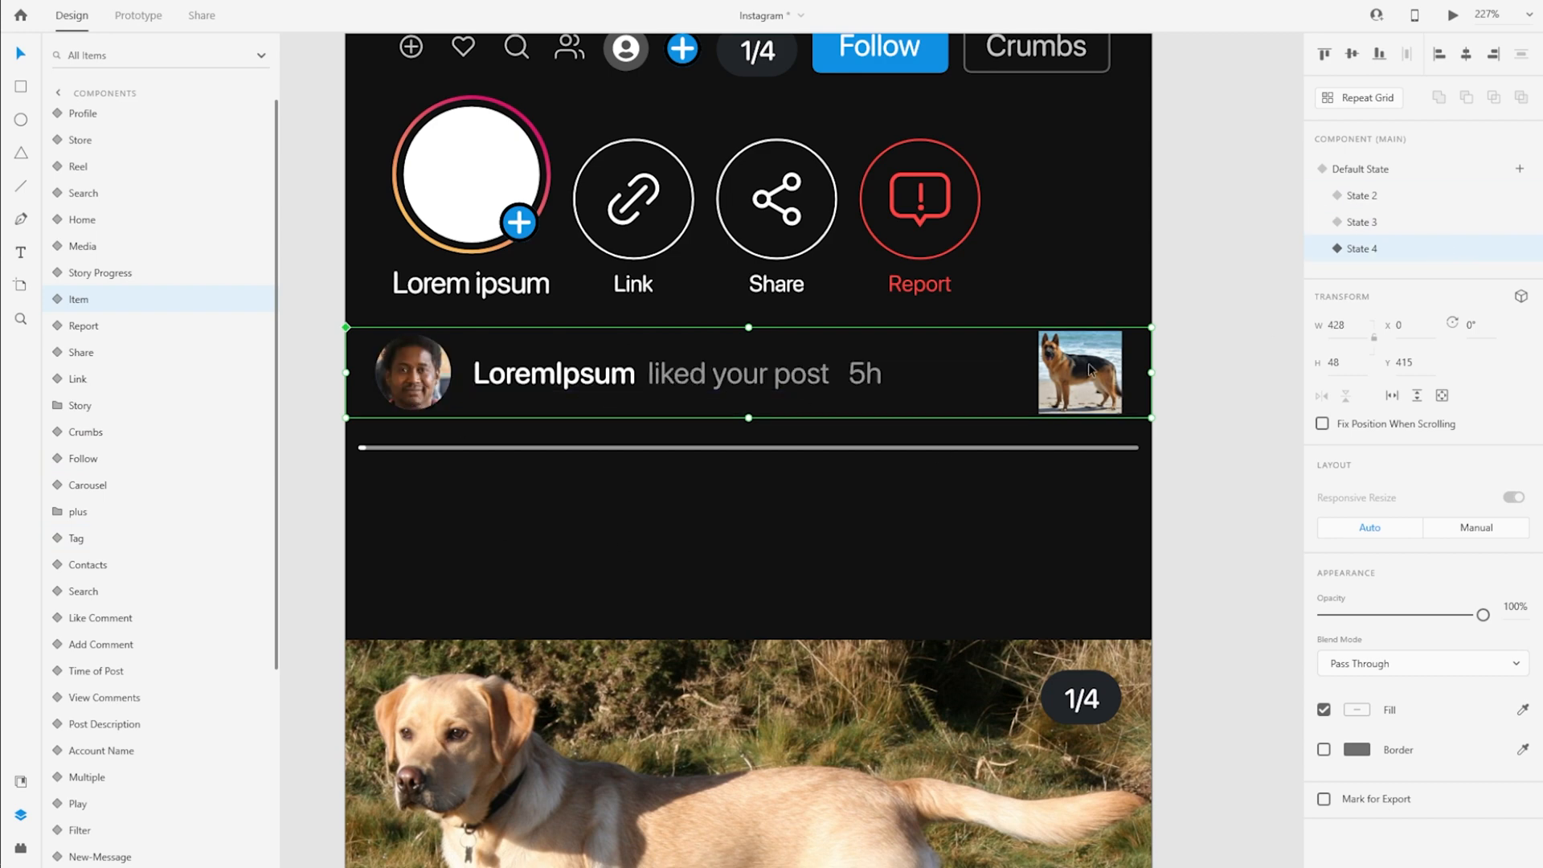
left_click(1392, 168)
Copy the Item notification component onto the Activity artboard and position it below the header at Y 150
scroll(482, 396, "down", 4)
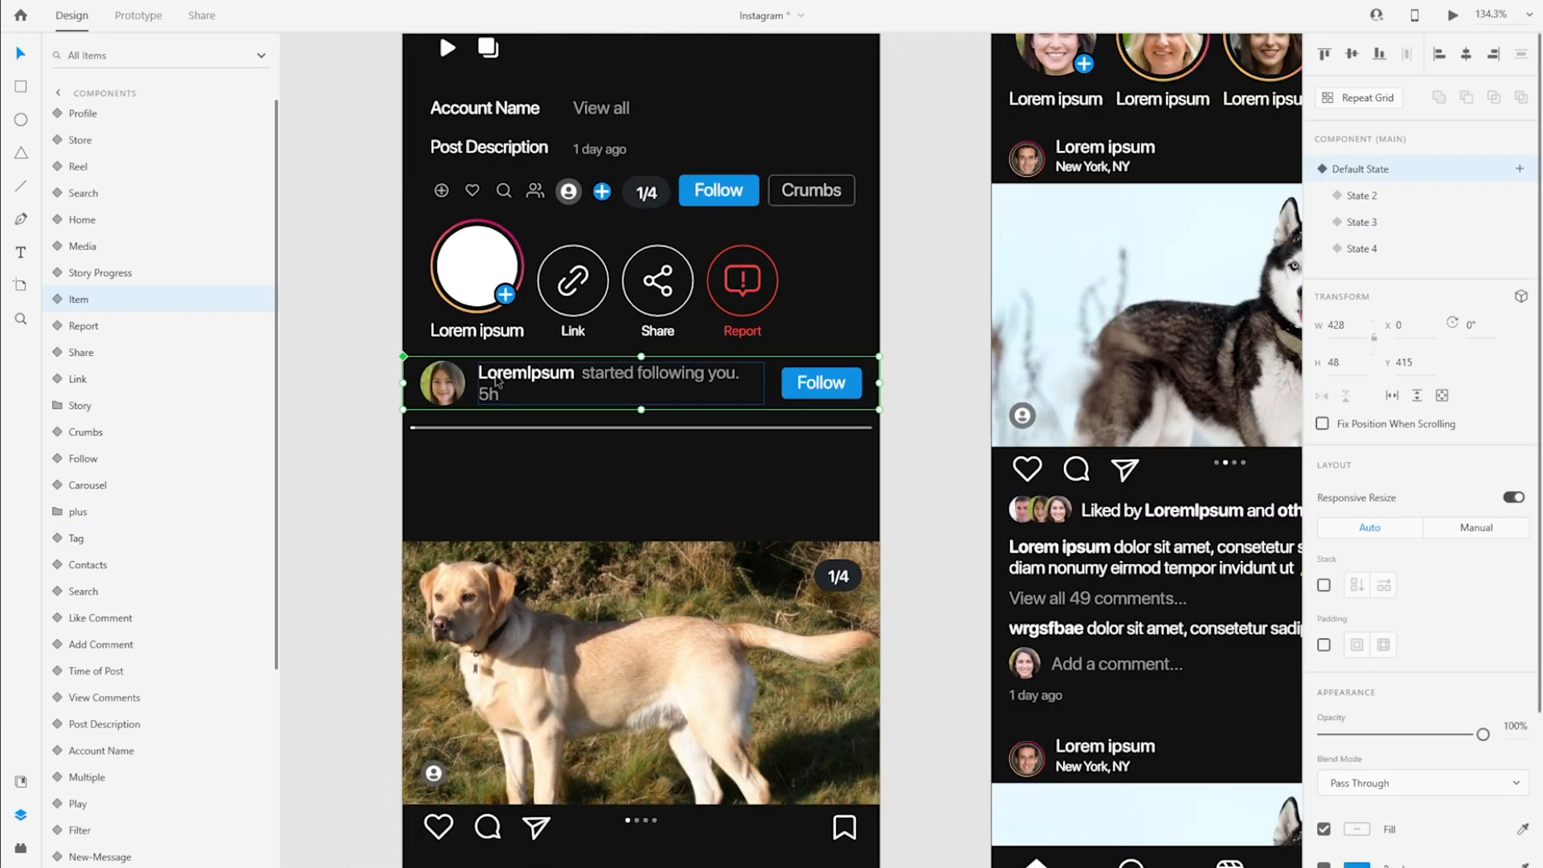
right_click(495, 386)
left_click(532, 11)
scroll(499, 491, "down", 4)
scroll(494, 498, "down", 2)
left_click(475, 525)
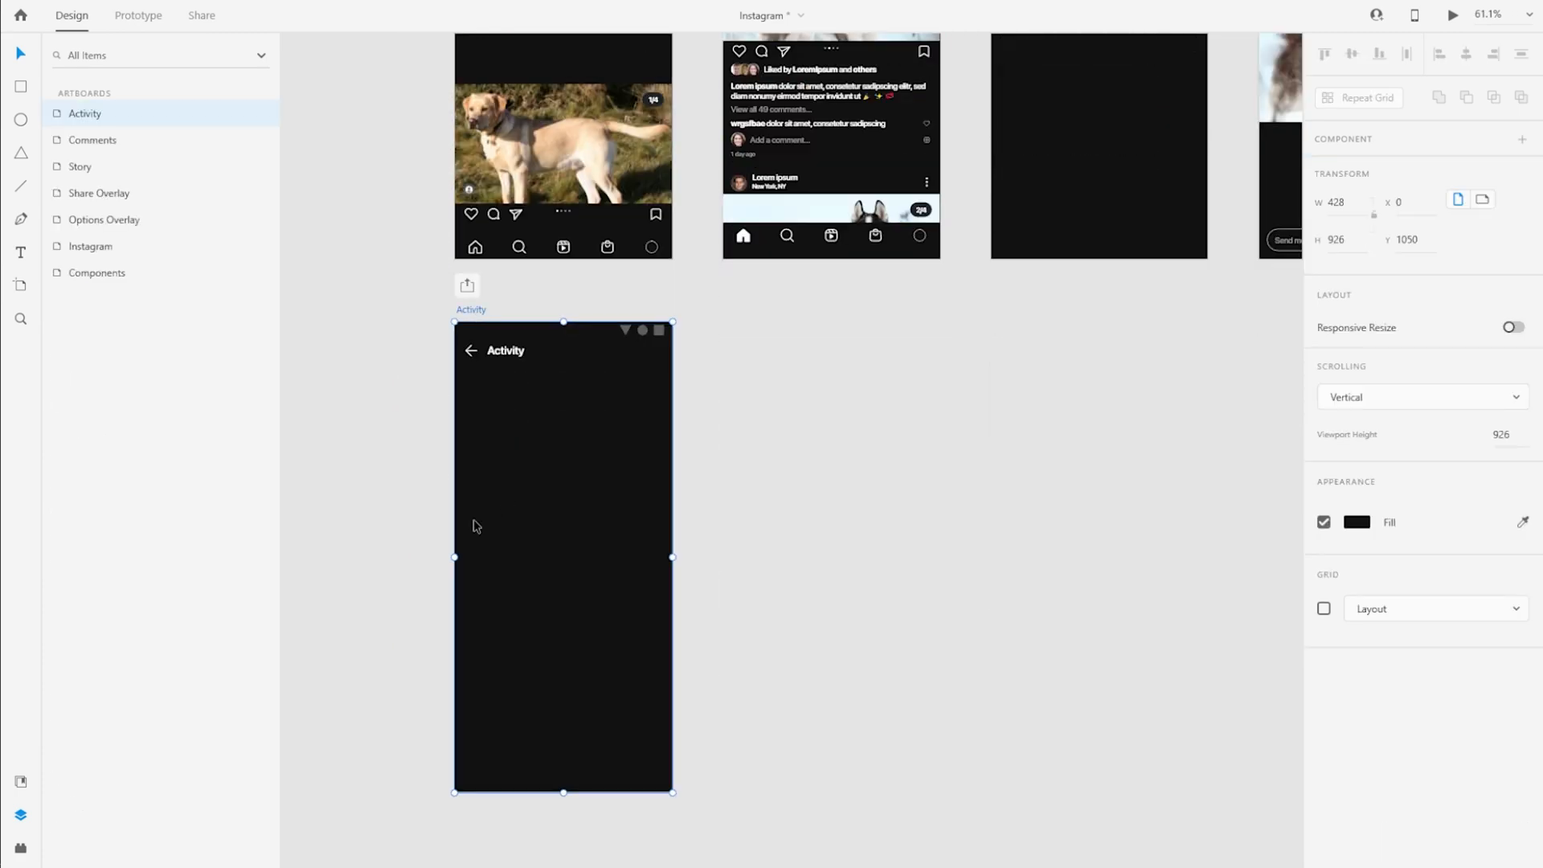
scroll(475, 482, "up", 5)
key("ctrl+v")
left_click_drag(616, 682, 595, 304)
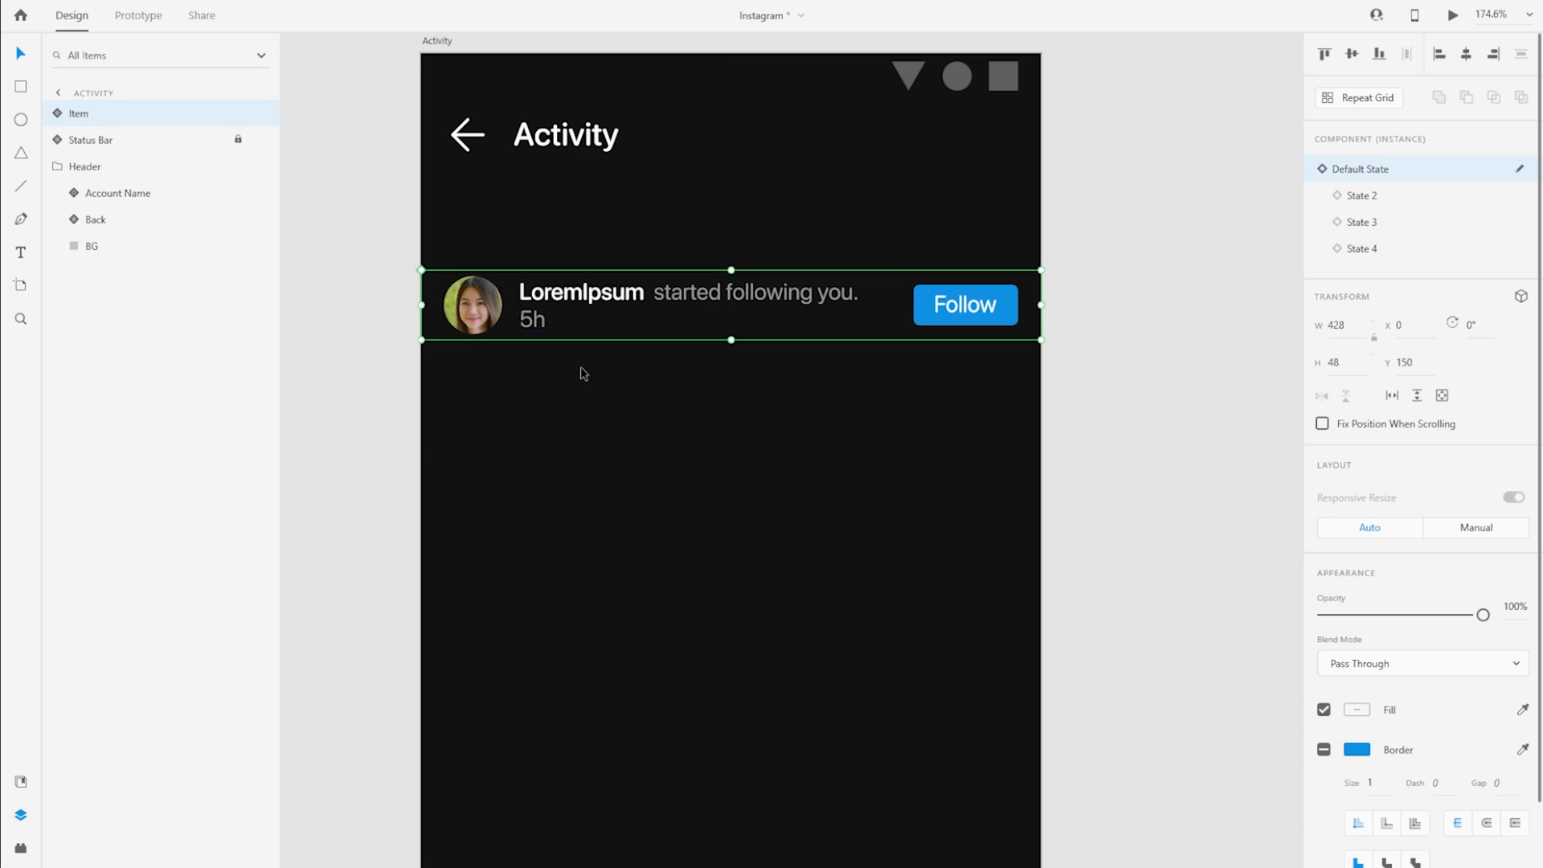
Copy the Post Description component onto the Activity artboard, between the header and the notification item, aligned at X 16
scroll(402, 358, "down", 5)
scroll(402, 362, "up", 5)
left_click(444, 233)
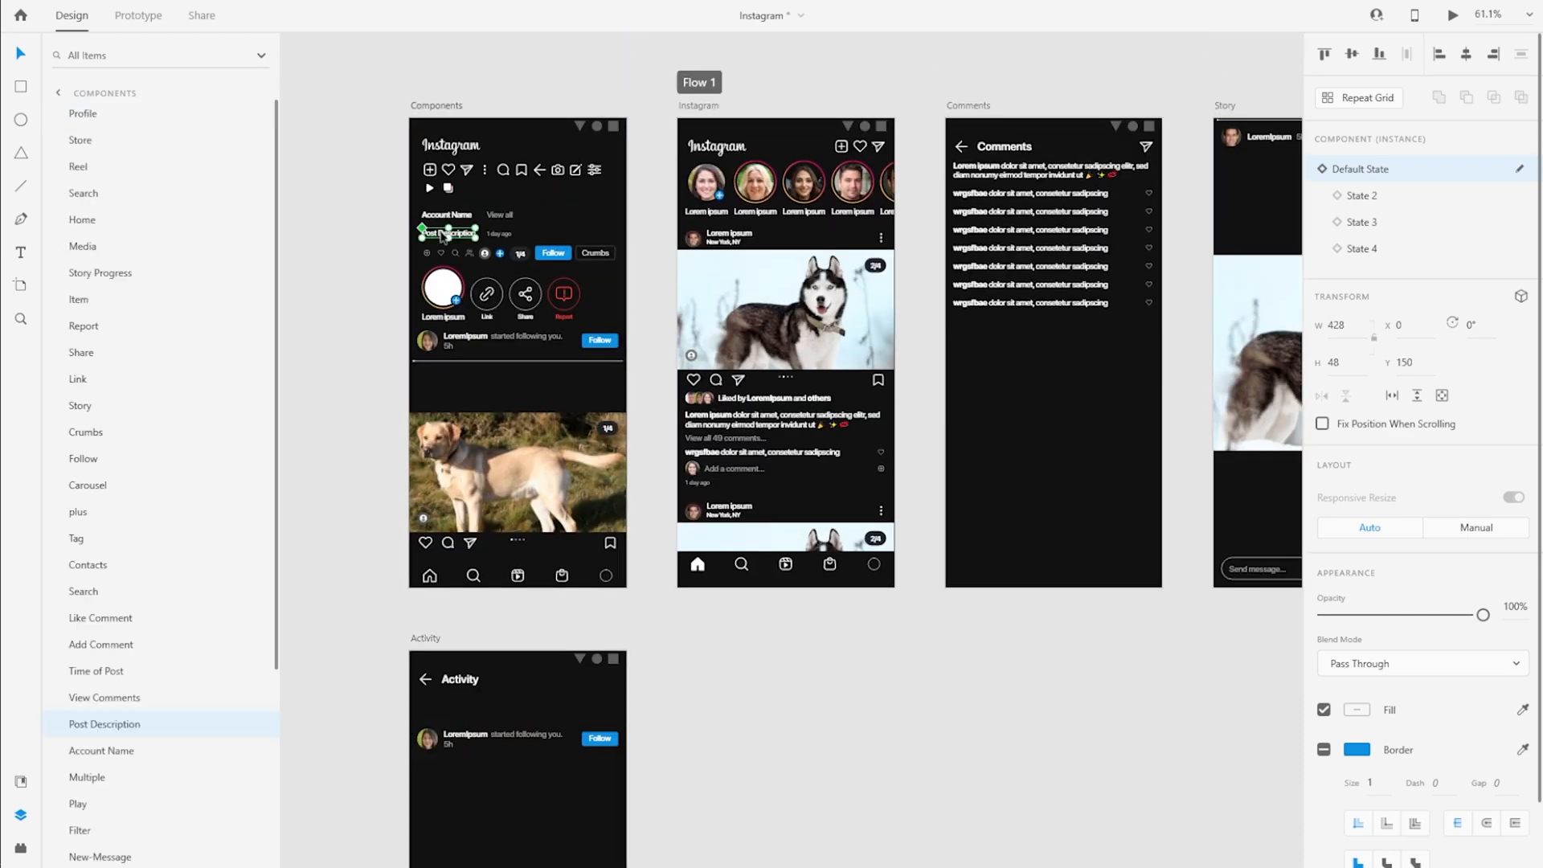
key("ctrl+c")
scroll(431, 362, "up", 5)
key("ctrl+v")
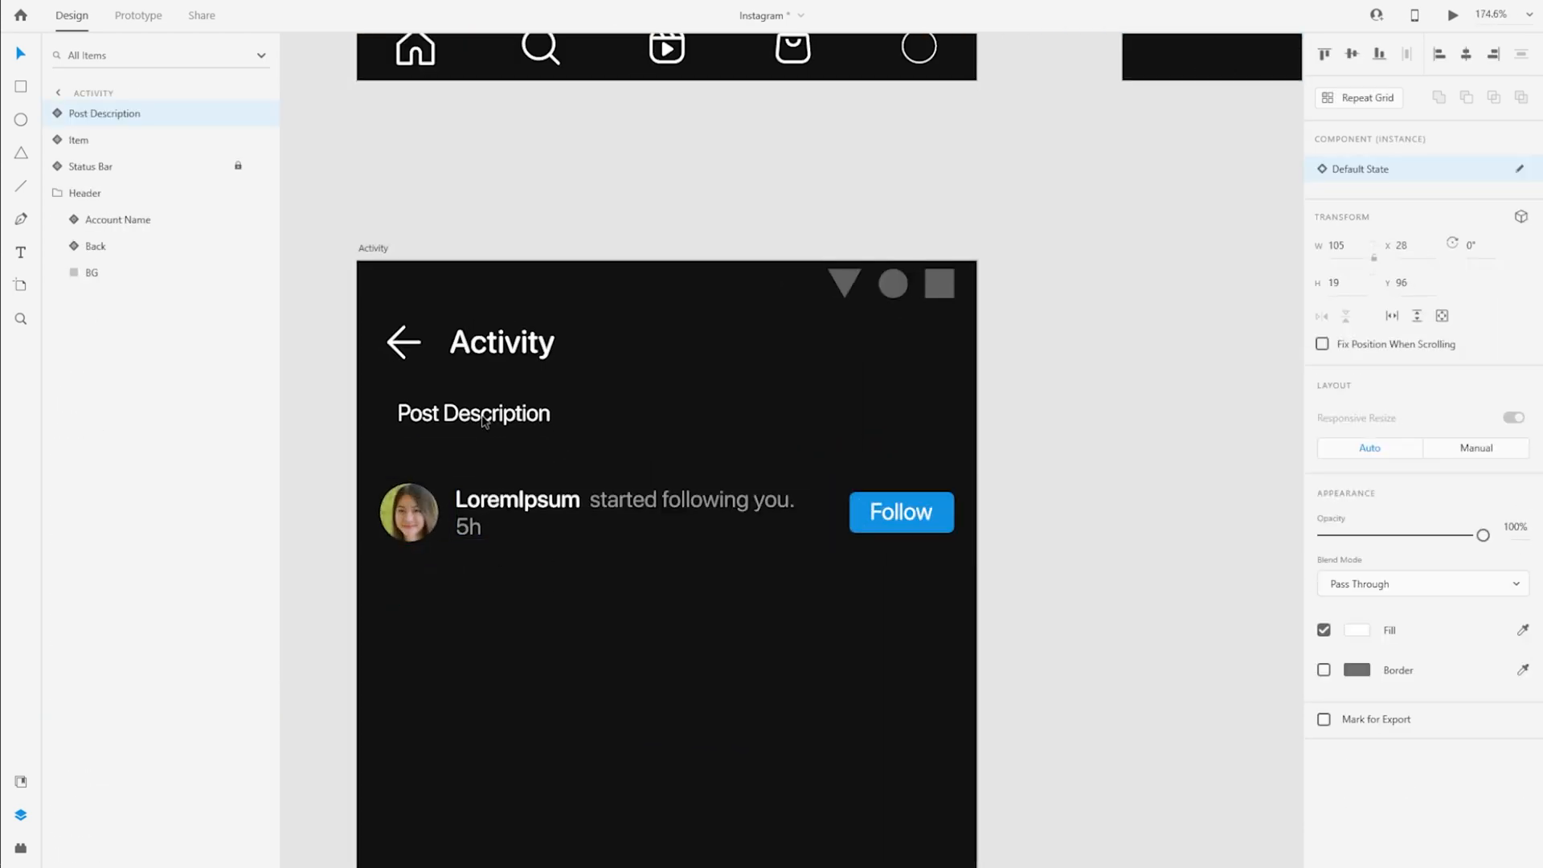
left_click_drag(381, 426, 368, 425)
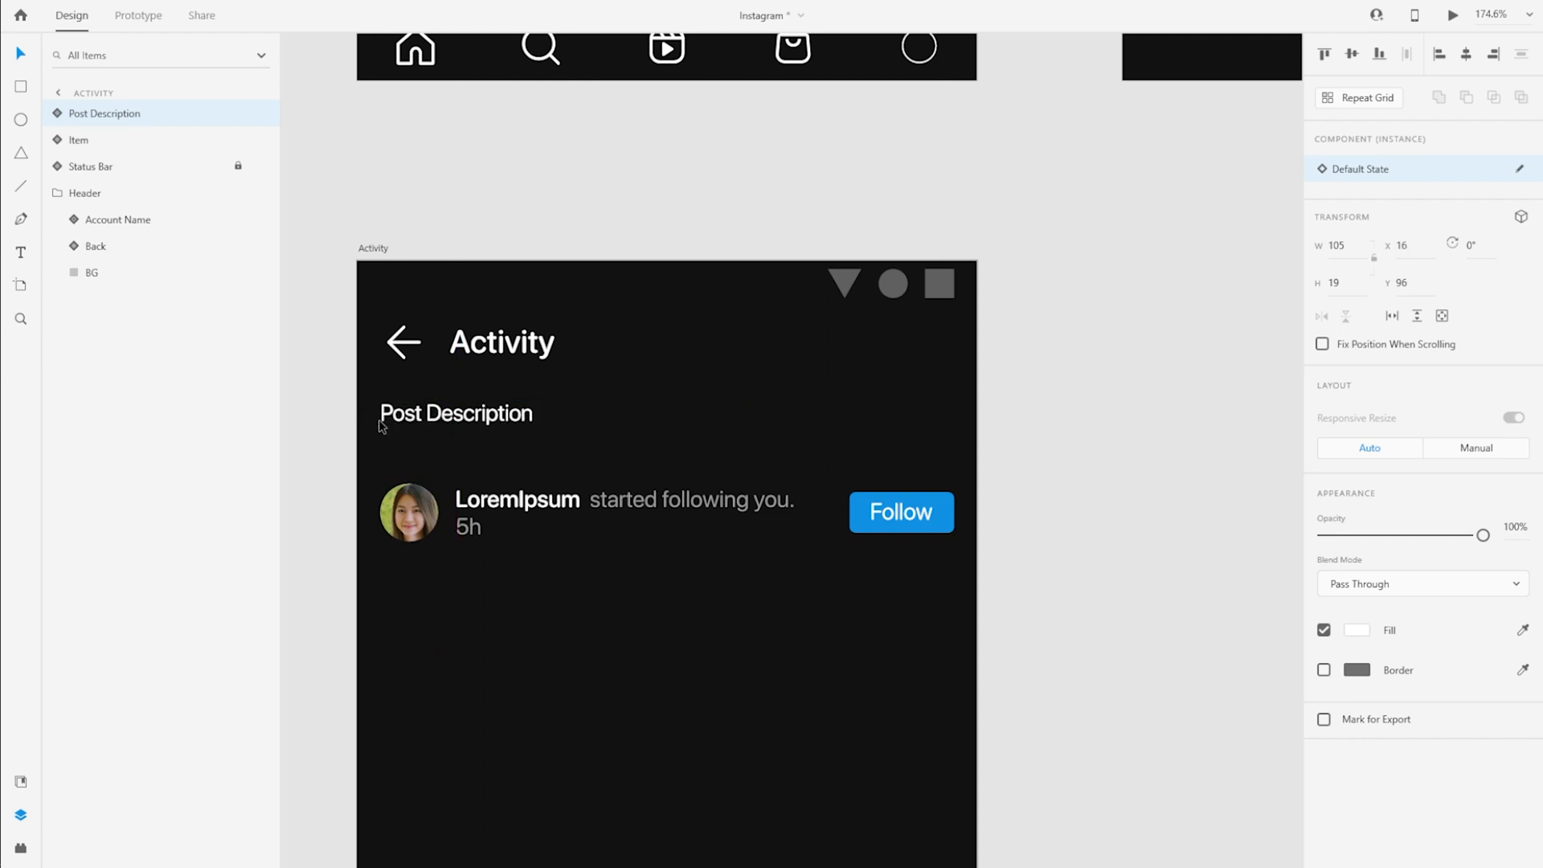
Copy the header's BG rectangle onto the Activity artboard outside the Header group, and lock the Header group
left_click(486, 354)
left_click(155, 274)
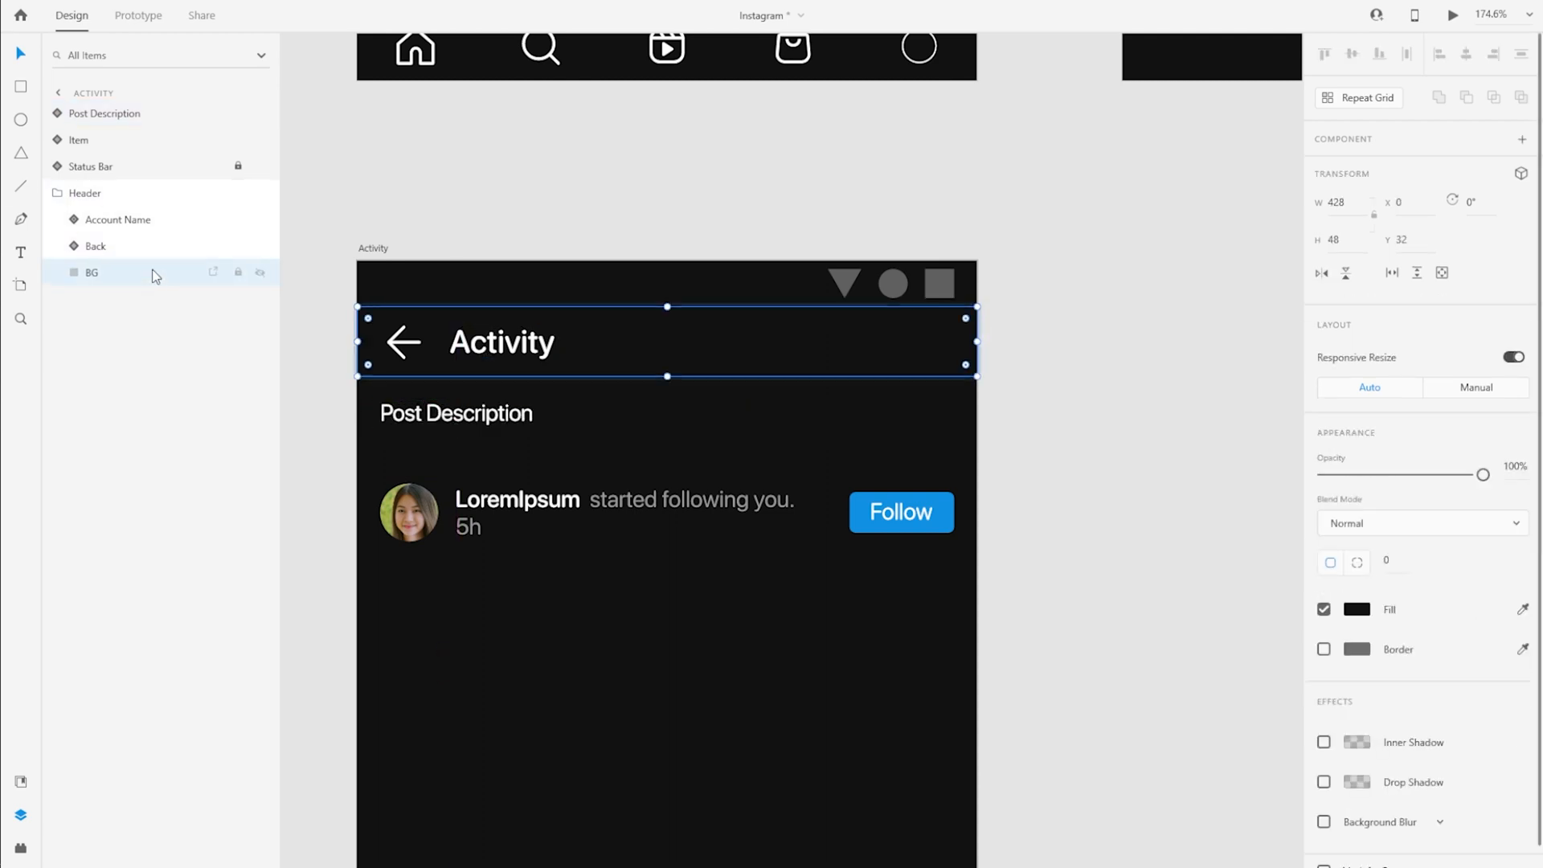
key("ctrl+c")
key("ctrl+v")
left_click(59, 219)
key("ctrl+l")
Place the BG copy directly beneath the header and layer the Post Description text above it, vertically centred at Y 95
left_click(142, 119)
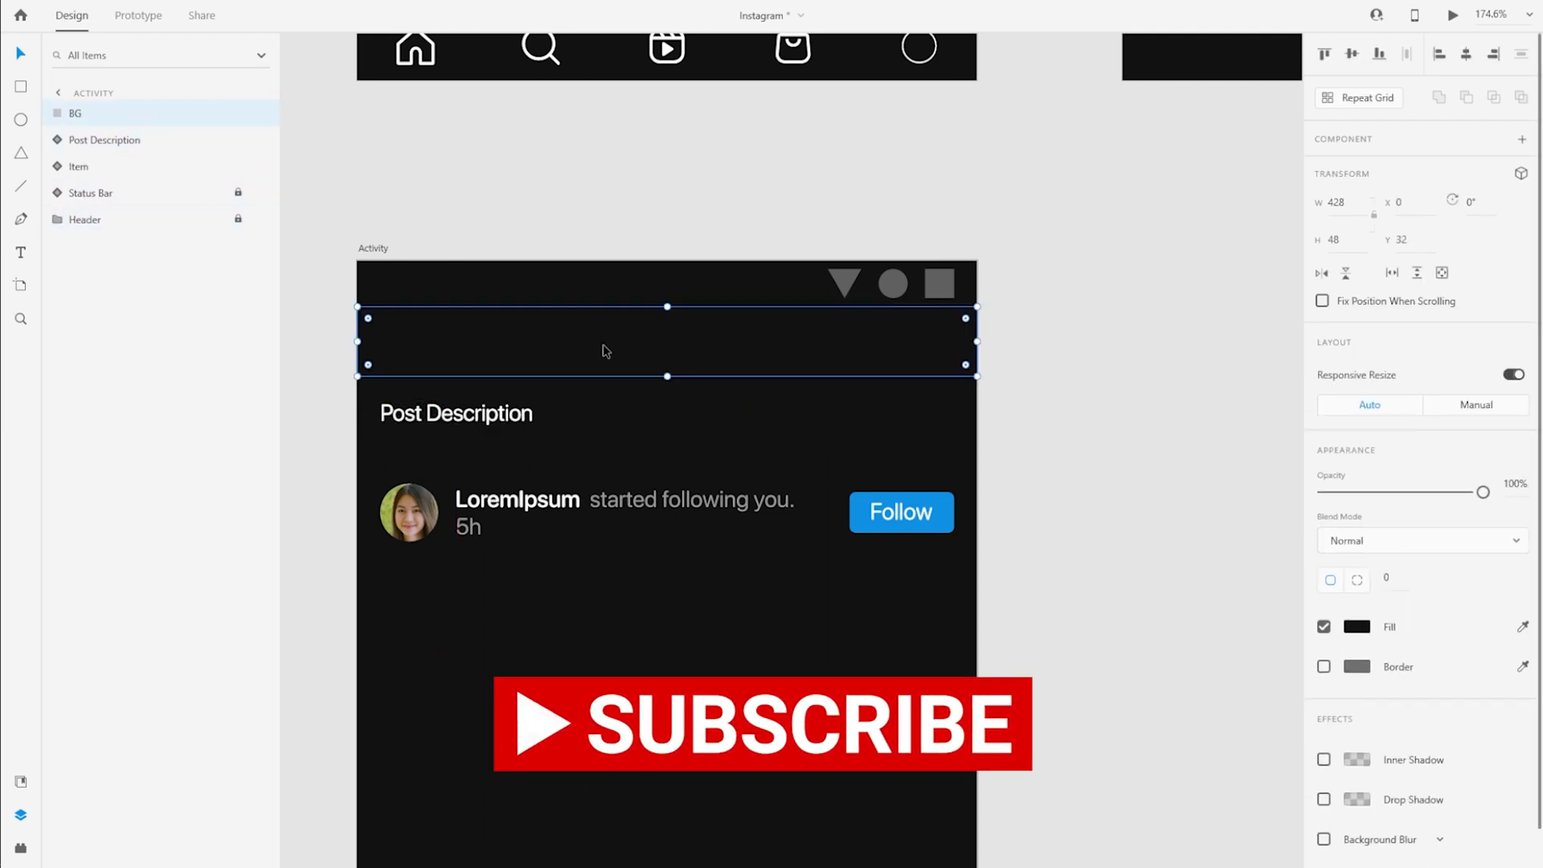
left_click_drag(607, 348, 610, 417)
left_click_drag(105, 139, 103, 114)
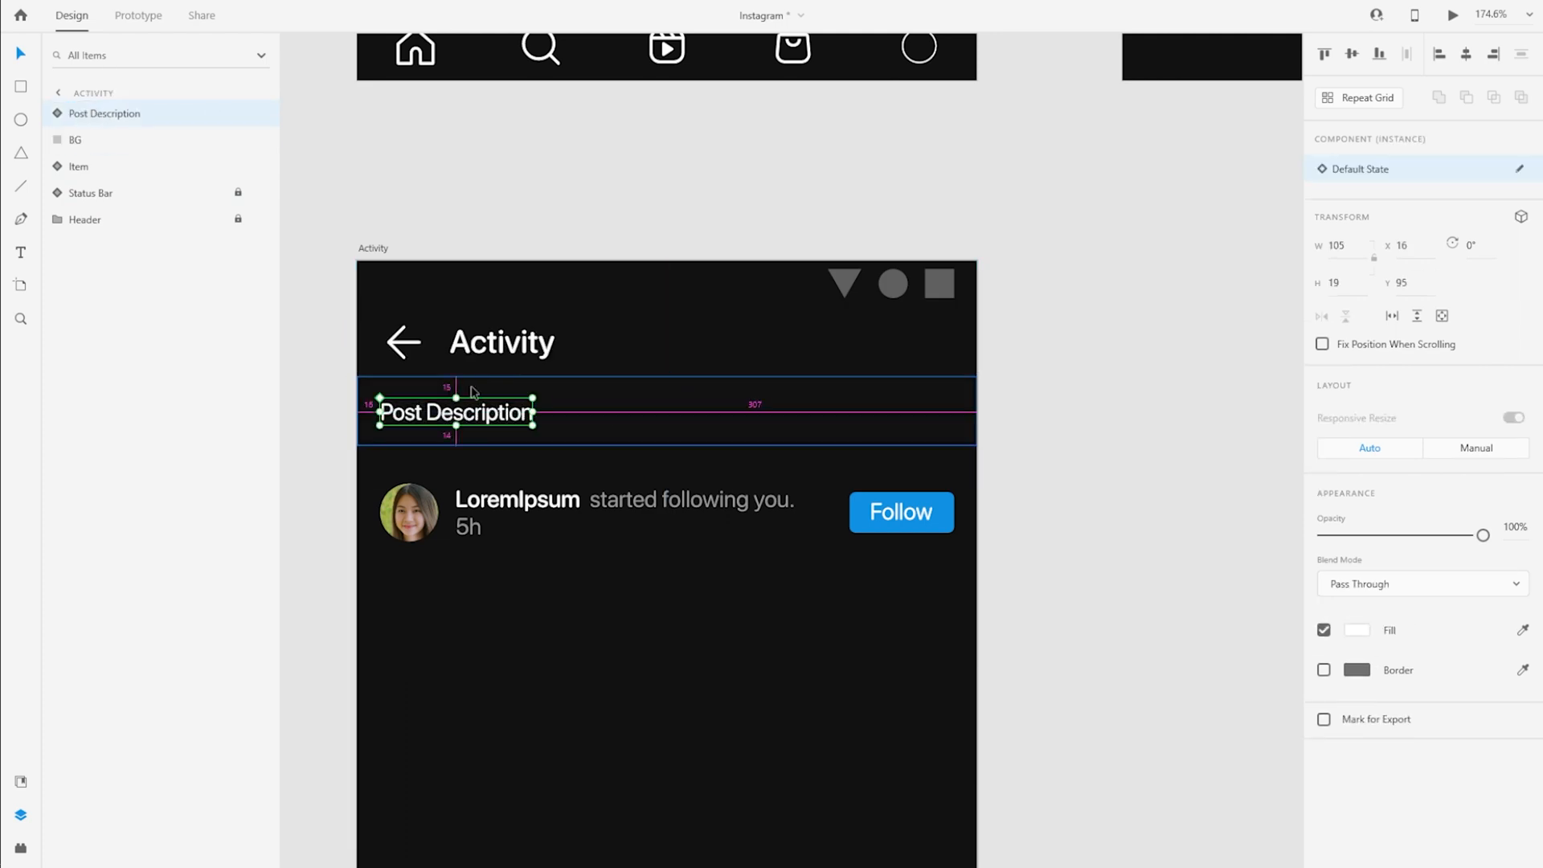
Change the Post Description text on the Activity artboard to "Today"
scroll(354, 420, "up", 3)
double_click(467, 416)
double_click(468, 416)
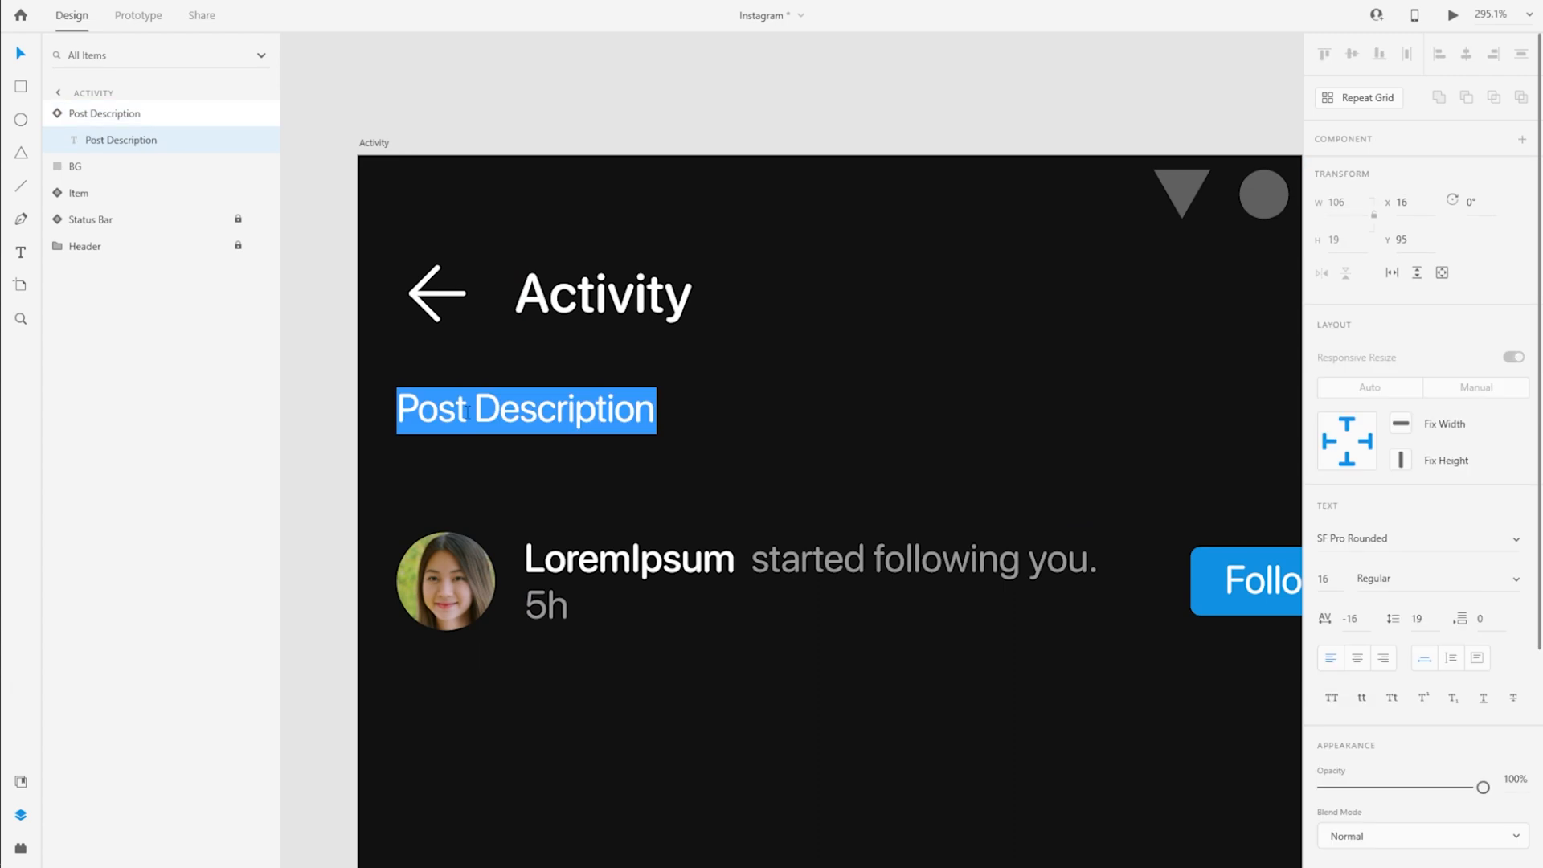
type("Today")
Rename the "Today" component layer to Time of Activity and collapse it
left_click(103, 113)
double_click(104, 113)
type("Ti")
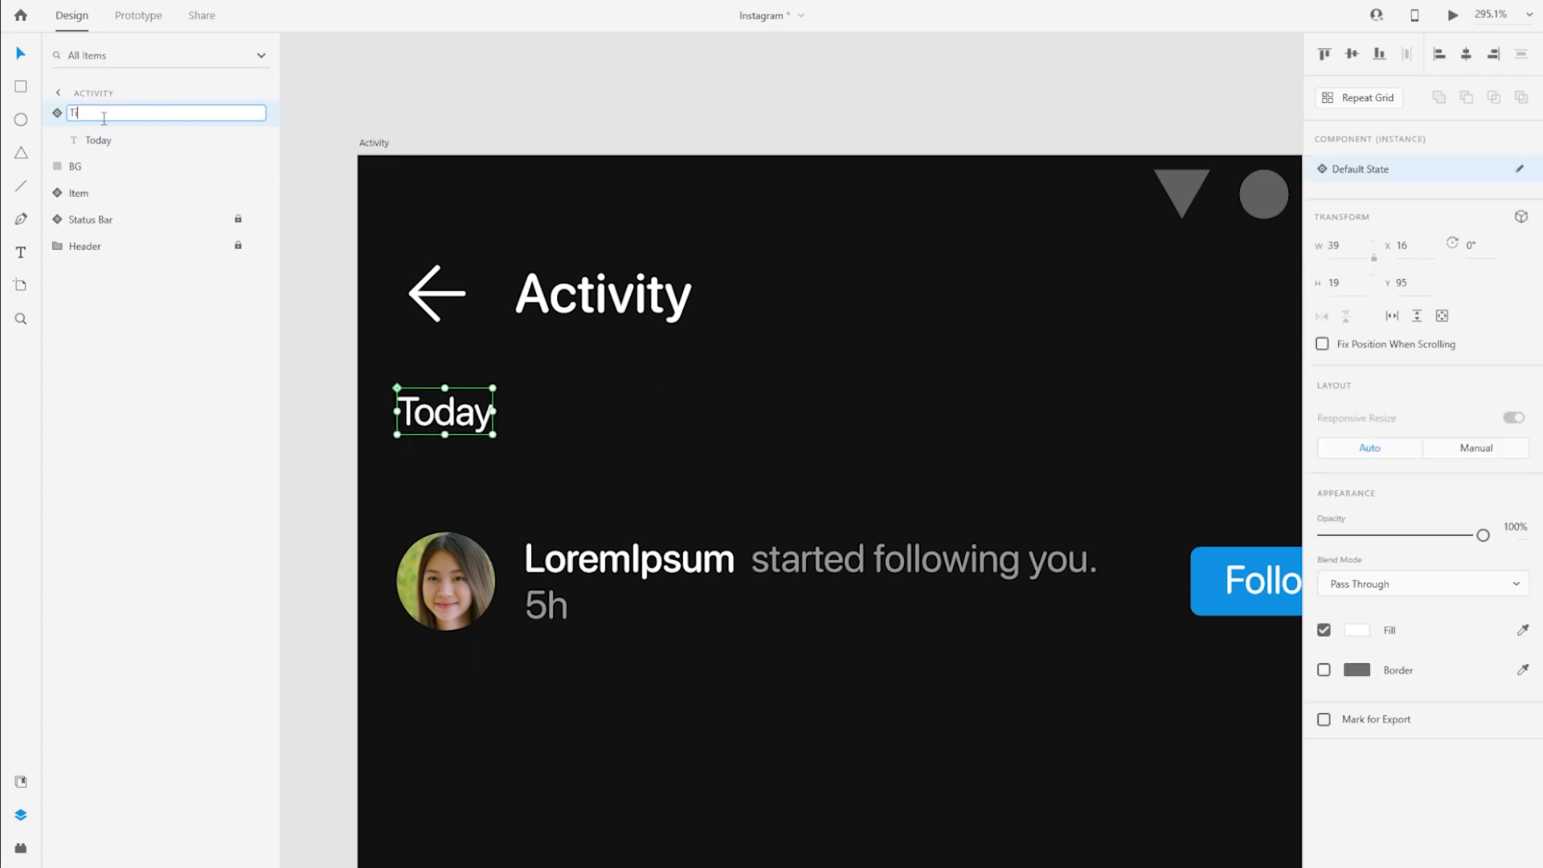
type("me of Activity")
key("Return")
left_click(96, 140)
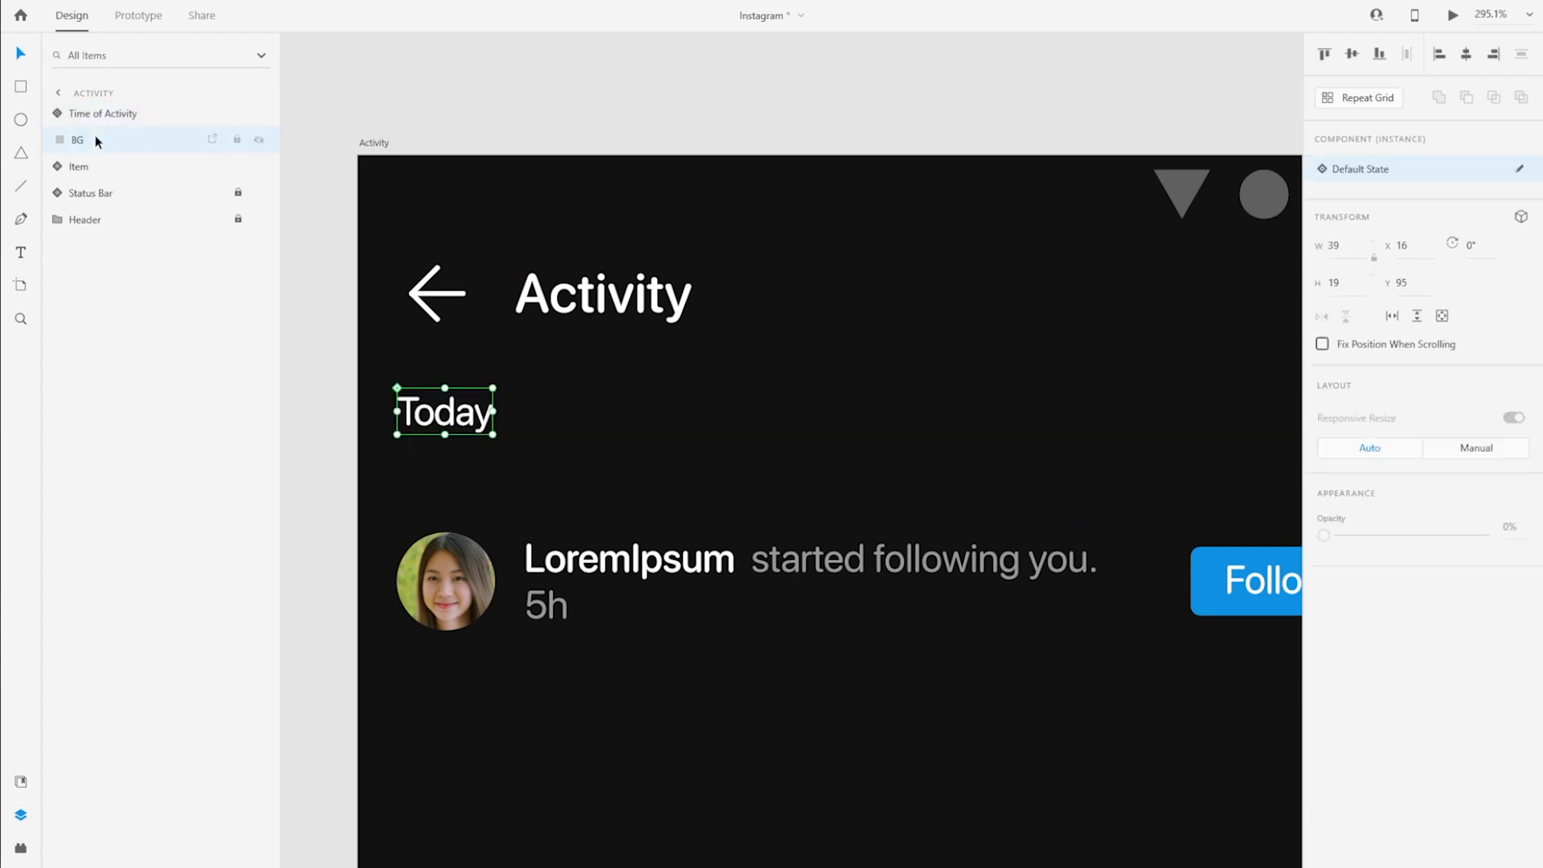
Group the Time of Activity text with the BG rectangle behind it
left_click(434, 410)
scroll(327, 498, "down", 5)
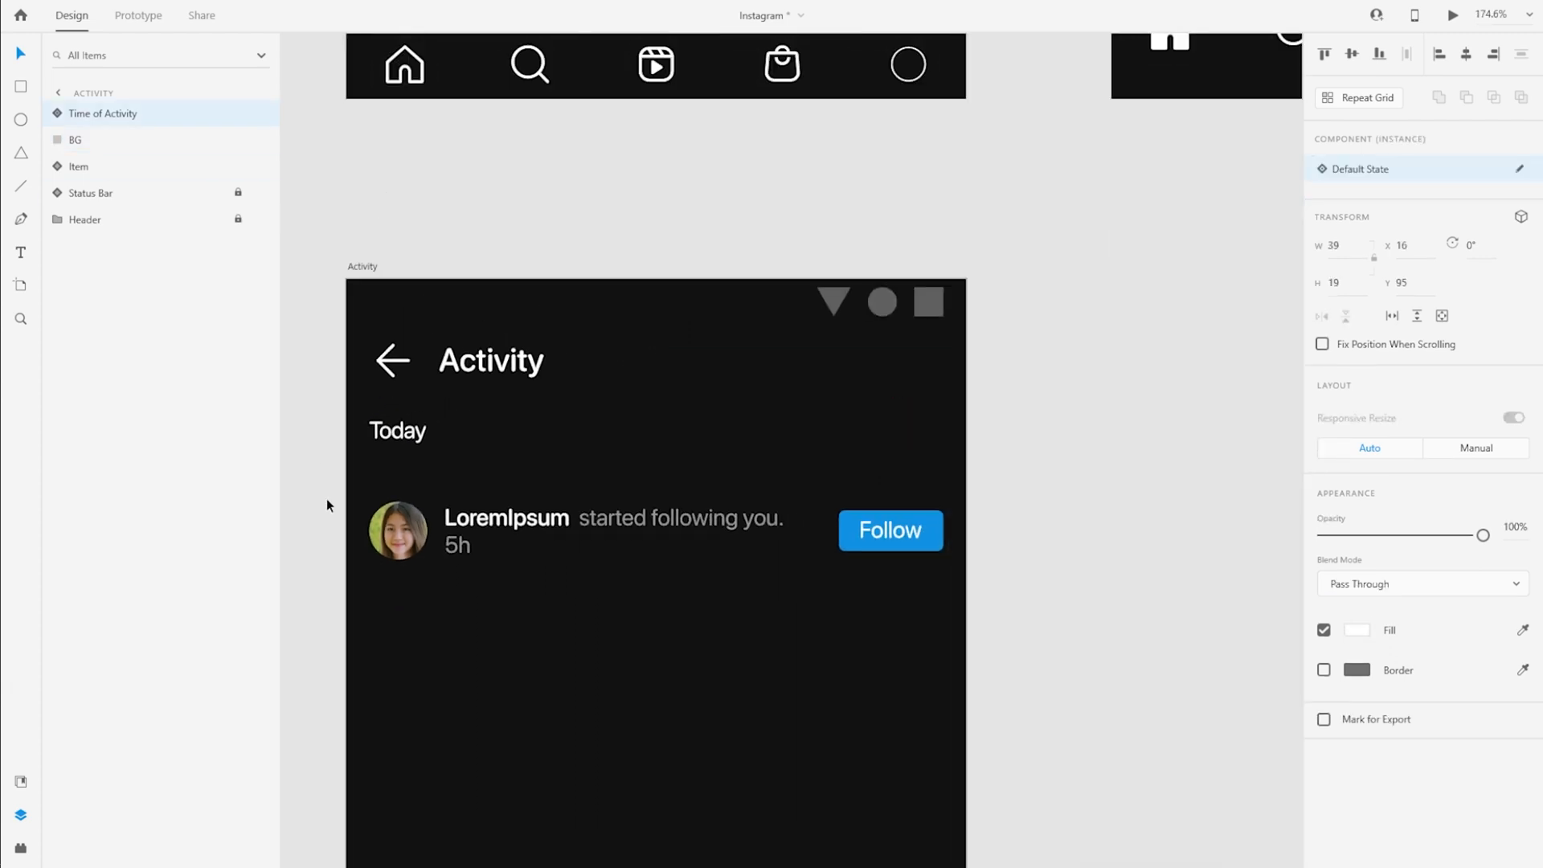
left_click(124, 138, "shift")
key("ctrl+g")
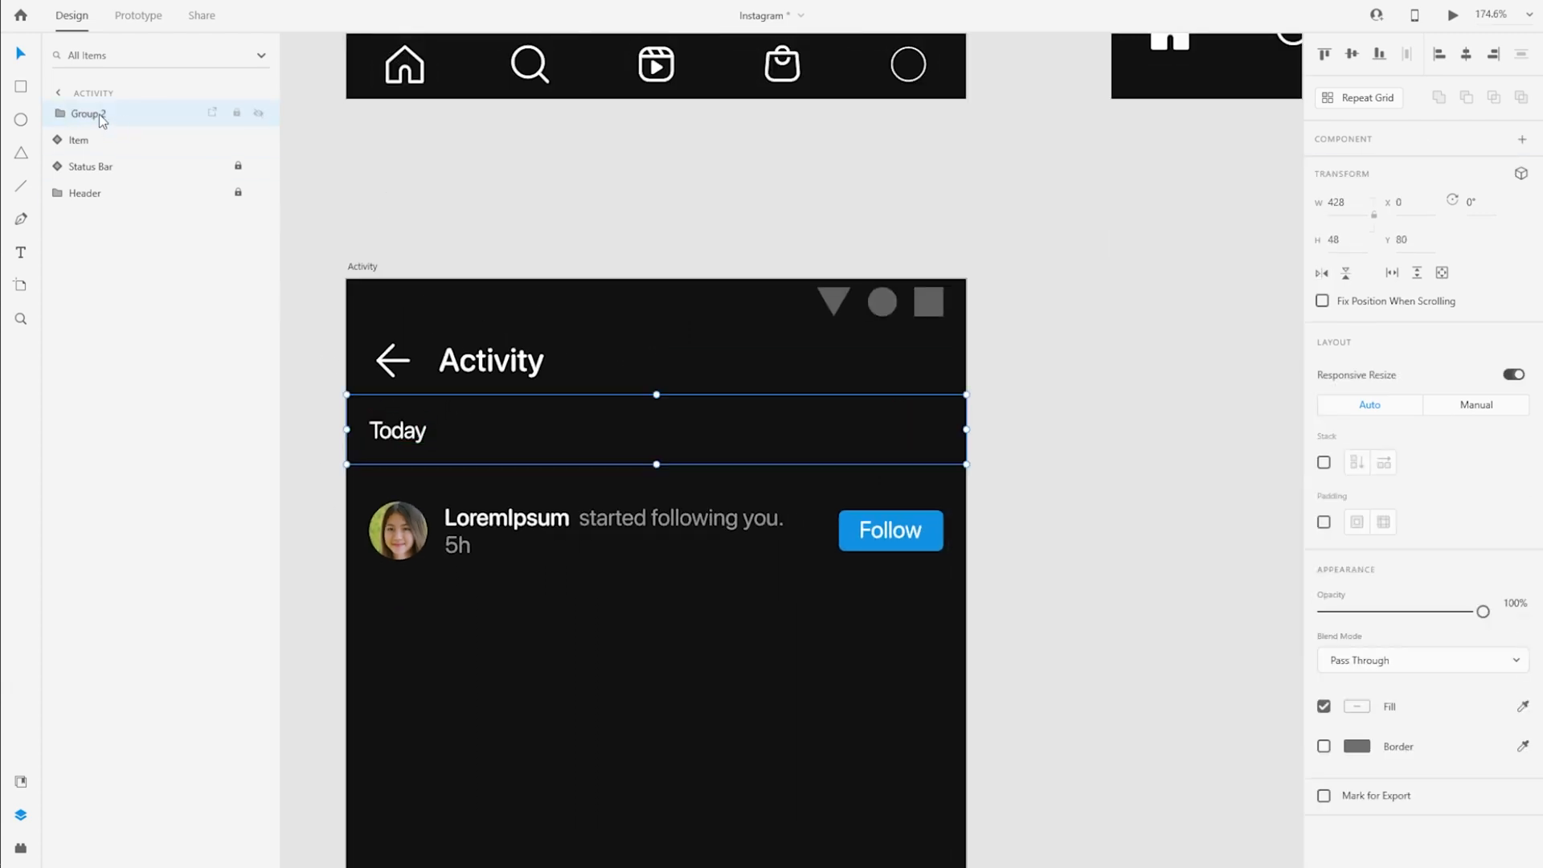
Rename the new group as Sub Header and move the Item up directly beneath it at Y 128
double_click(101, 113)
type("Seb Header")
key("Return")
left_click_drag(540, 518, 541, 487)
Turn the notification Item into a downward repeat grid and widen the gap between its rows
scroll(692, 557, "down", 3)
scroll(691, 557, "down", 2)
left_click_drag(924, 639, 973, 523)
left_click(1339, 100)
left_click_drag(720, 296, 730, 553)
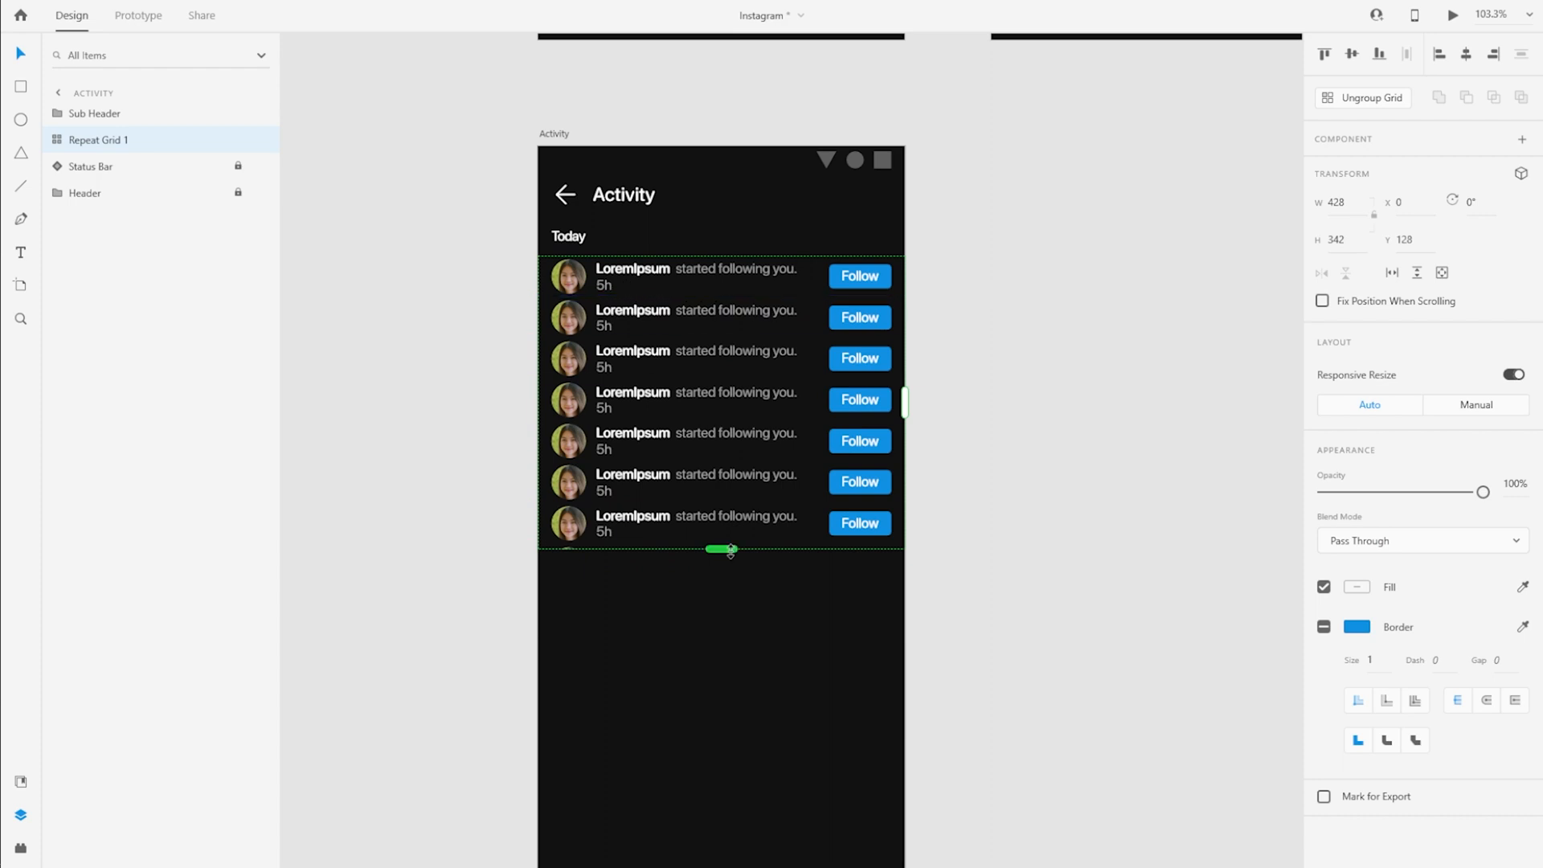
left_click_drag(651, 296, 653, 305)
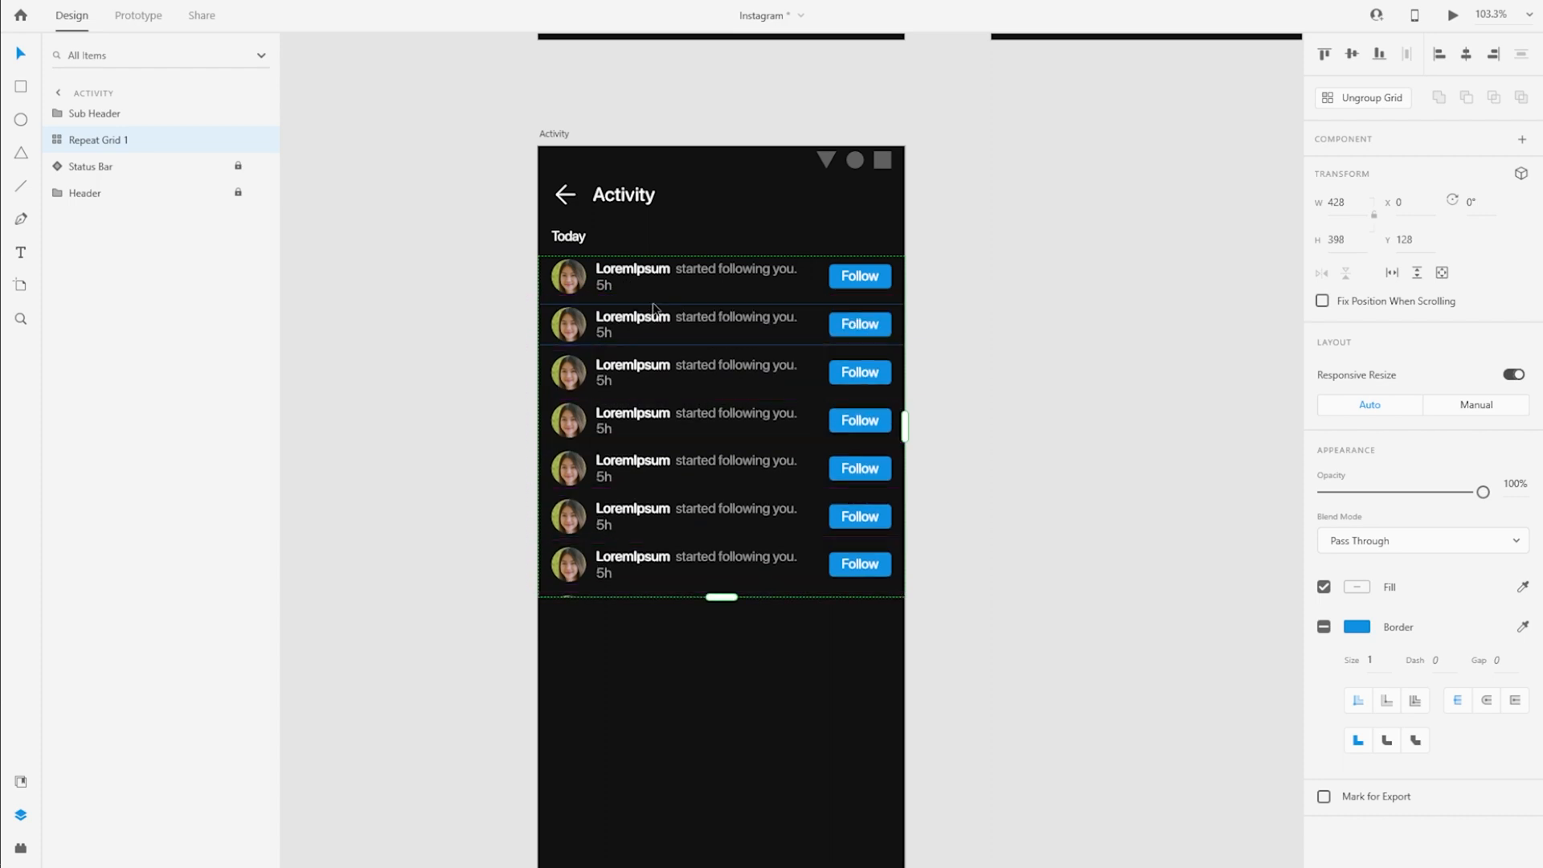
Shorten the repeat grid to five notification rows, 272 high, and ungroup it into separate items
left_click_drag(721, 597, 721, 487)
scroll(730, 480, "up", 5)
scroll(729, 480, "up", 2)
left_click_drag(678, 579, 677, 566)
scroll(676, 567, "down", 6)
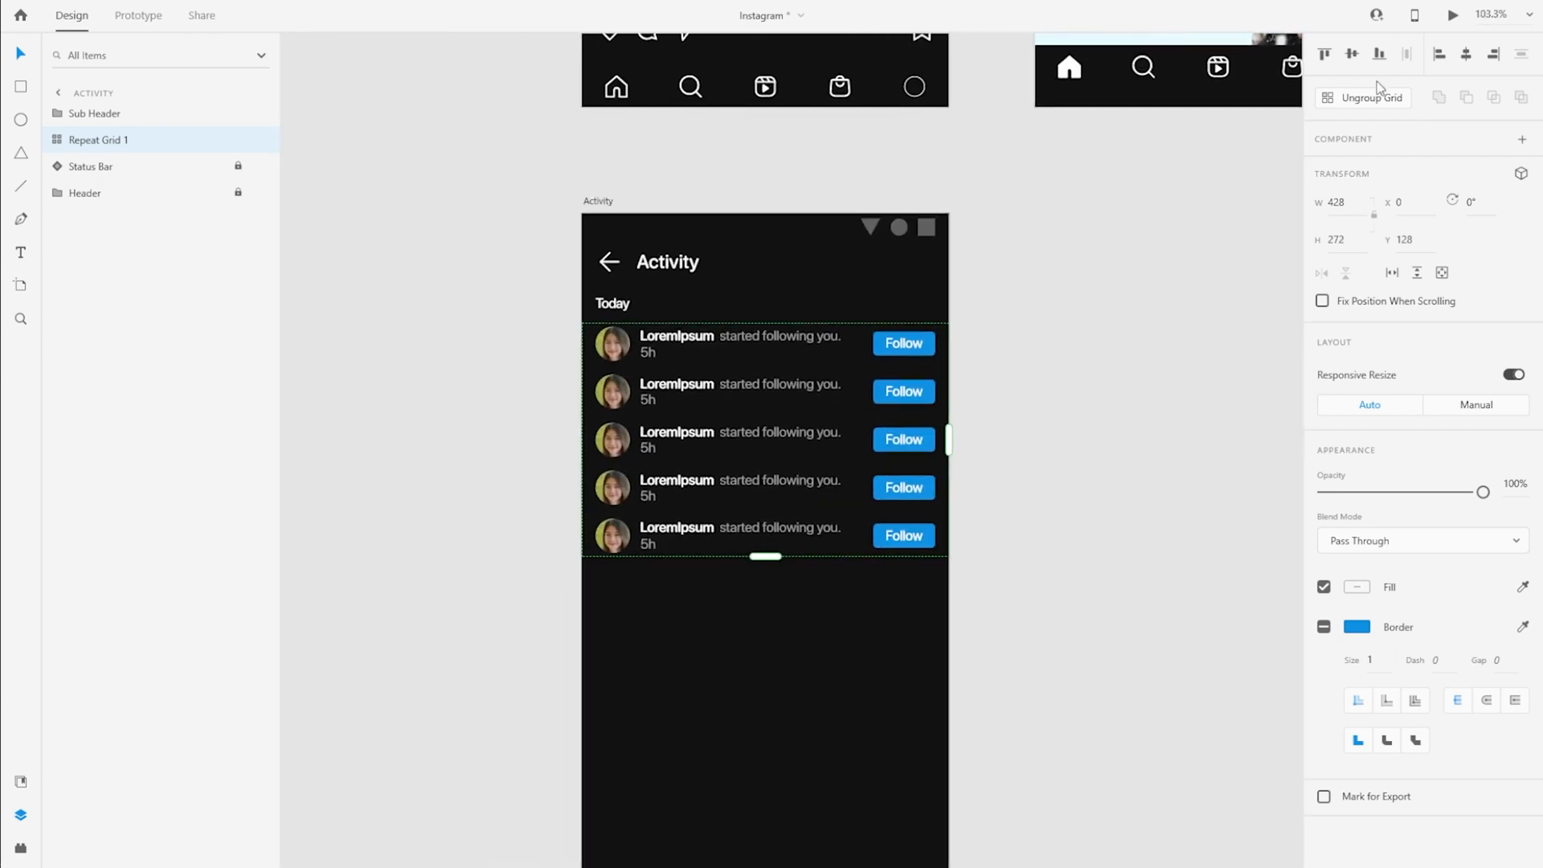
left_click(1375, 95)
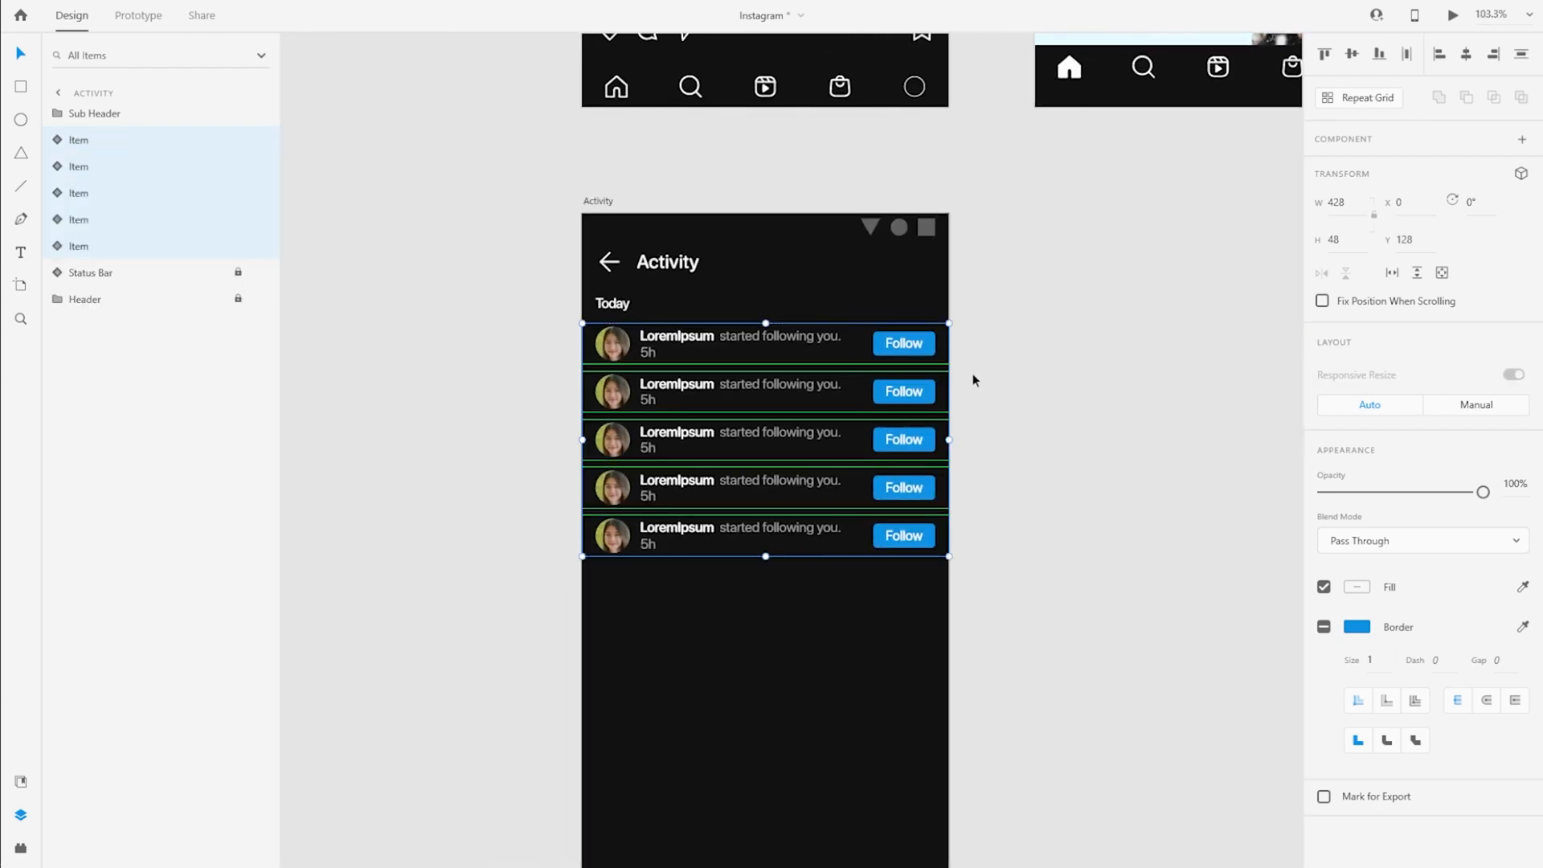
left_click(474, 372)
Switch the second notification item to State 2, the third to State 3 and the fifth to State 4
left_click(736, 344)
left_click(743, 393)
left_click(1361, 196)
left_click(717, 452)
left_click(1362, 222)
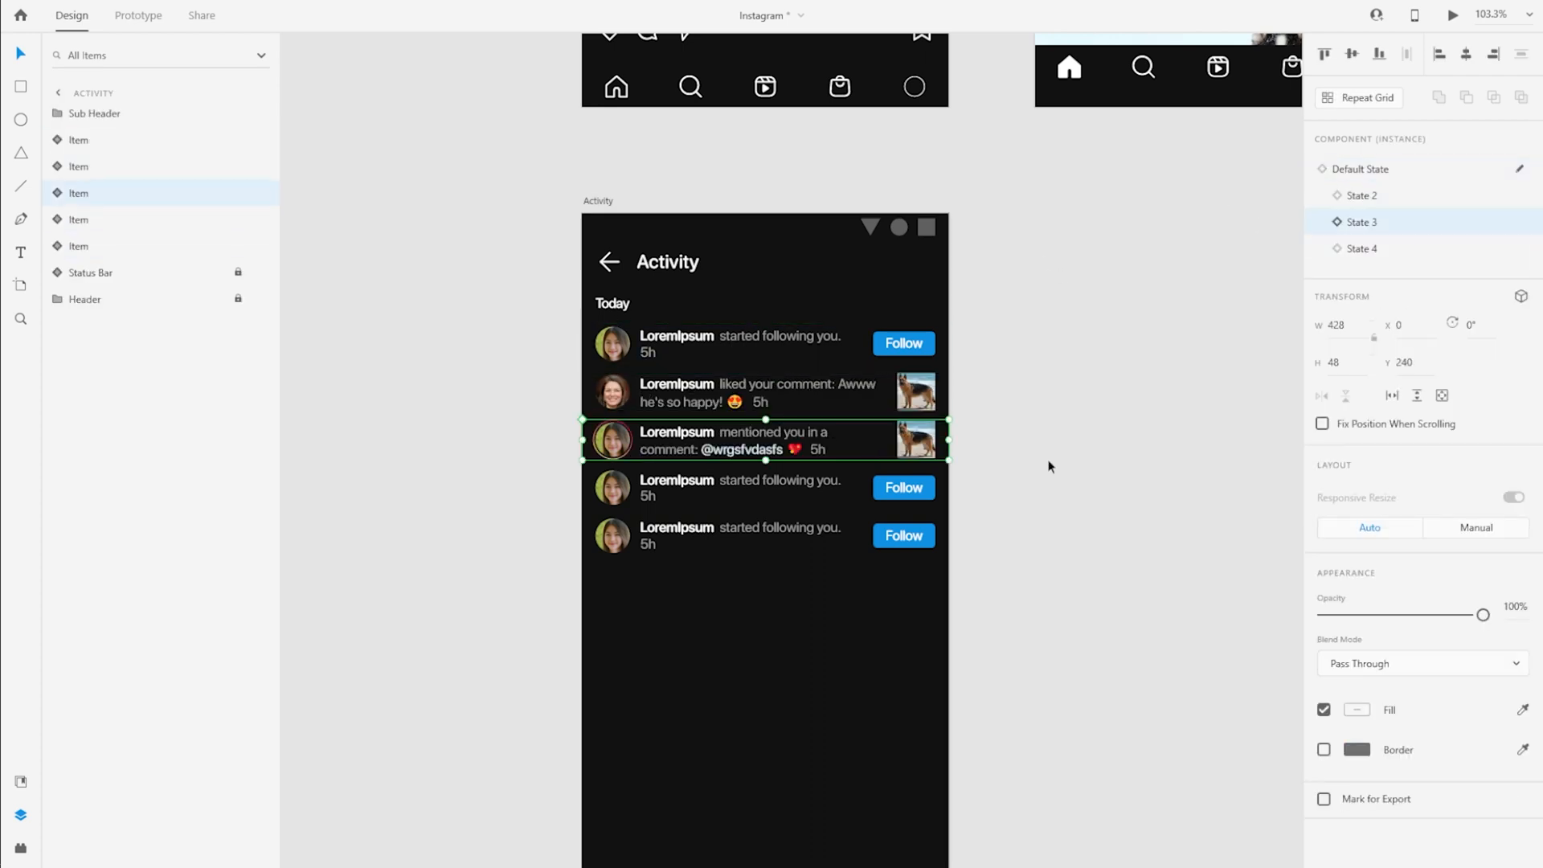
left_click(739, 487)
left_click(740, 535)
left_click(1362, 248)
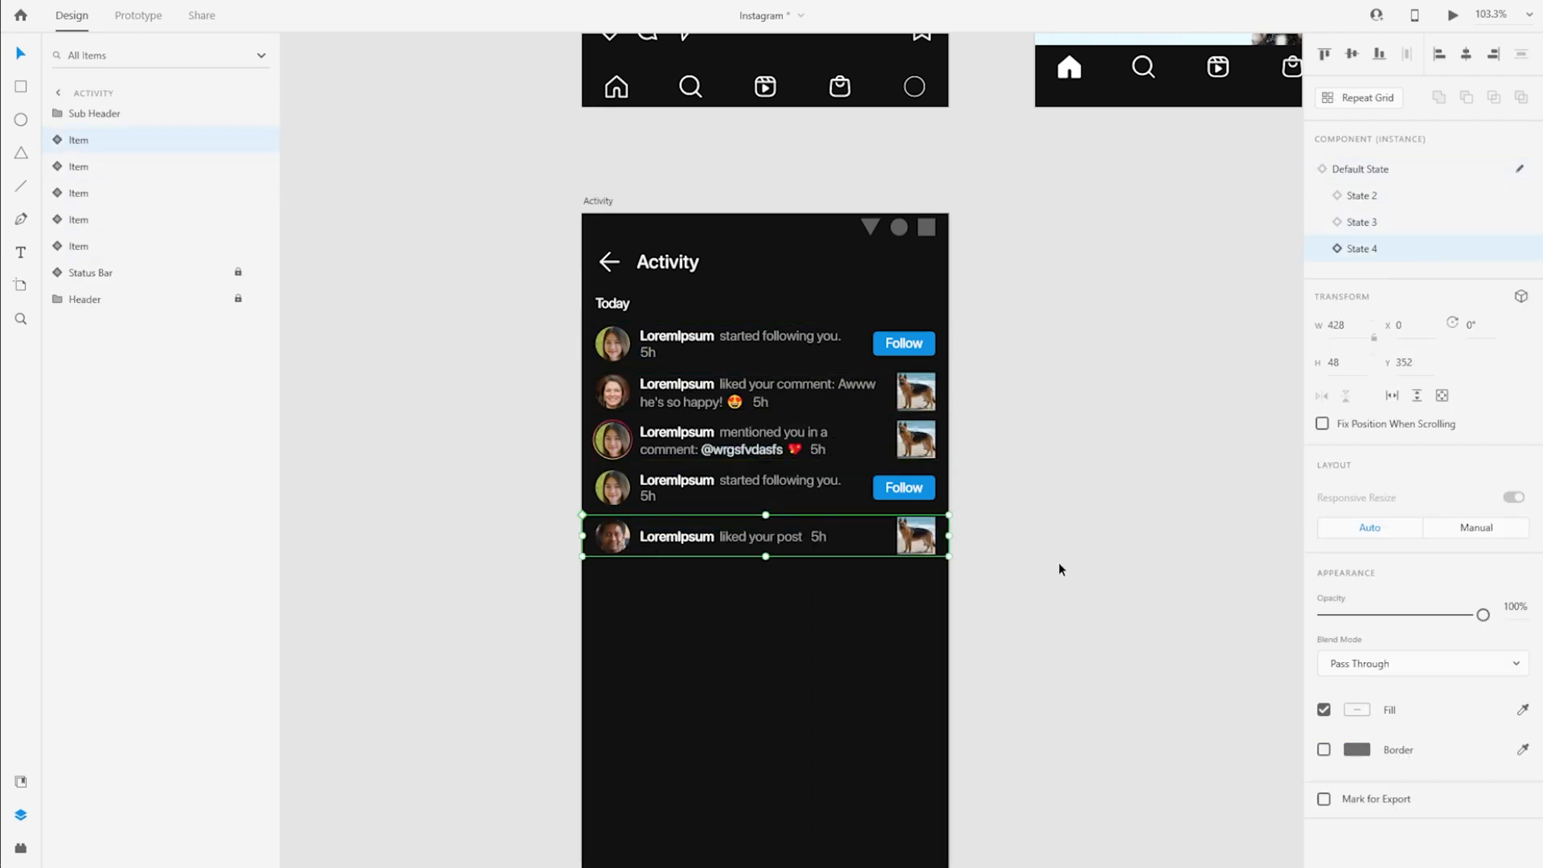
Repeat the fifth item downward as a seven-row grid 373 high, with gaps matching the rows above
scroll(1037, 627, "down", 3)
key("ctrl+r")
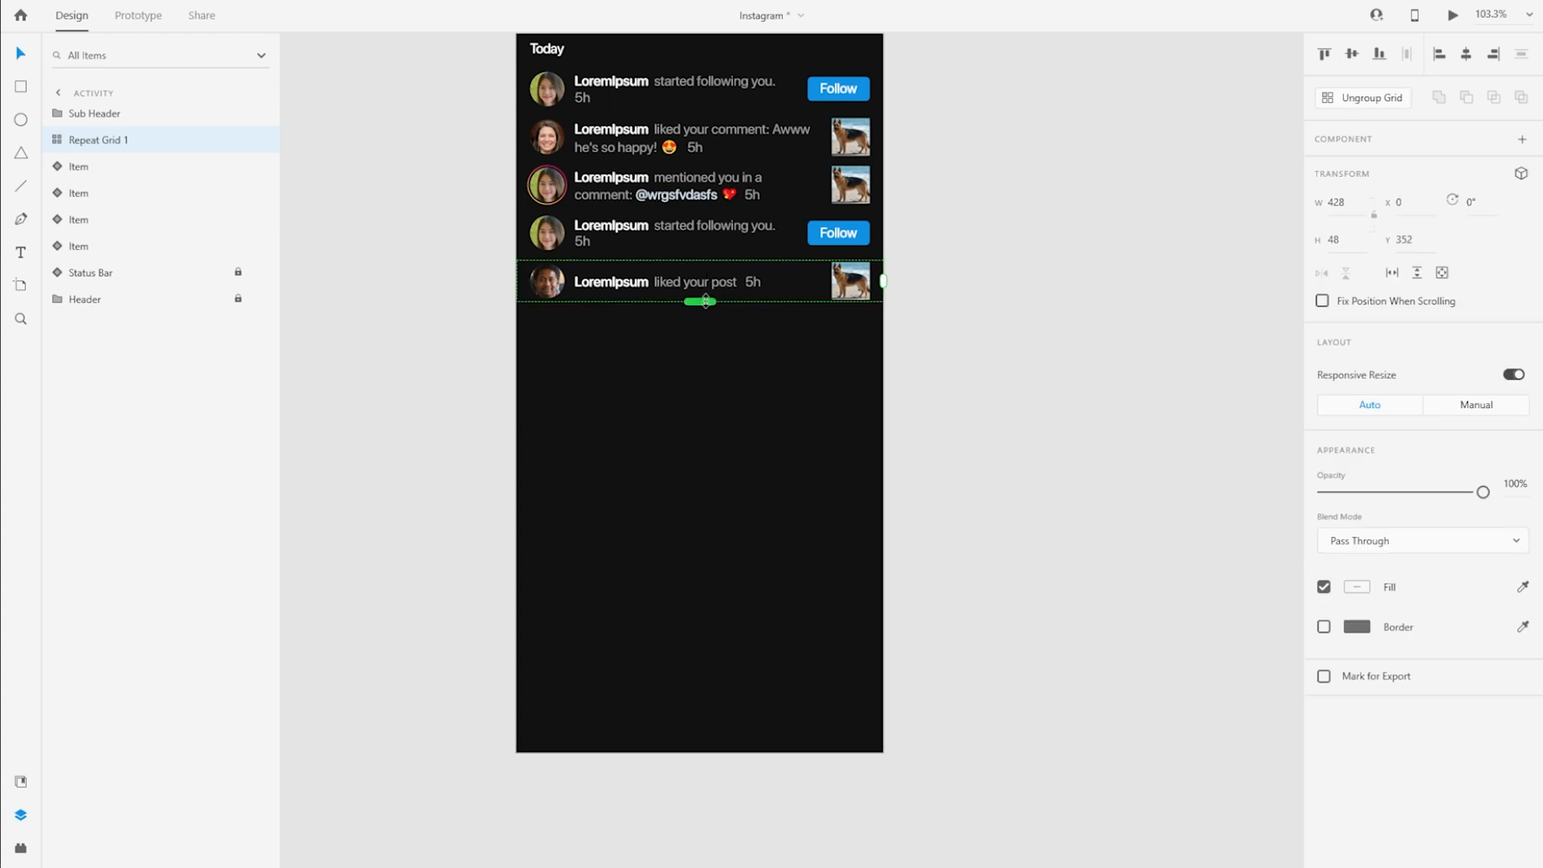
left_click_drag(699, 300, 699, 642)
left_click_drag(639, 315, 653, 302)
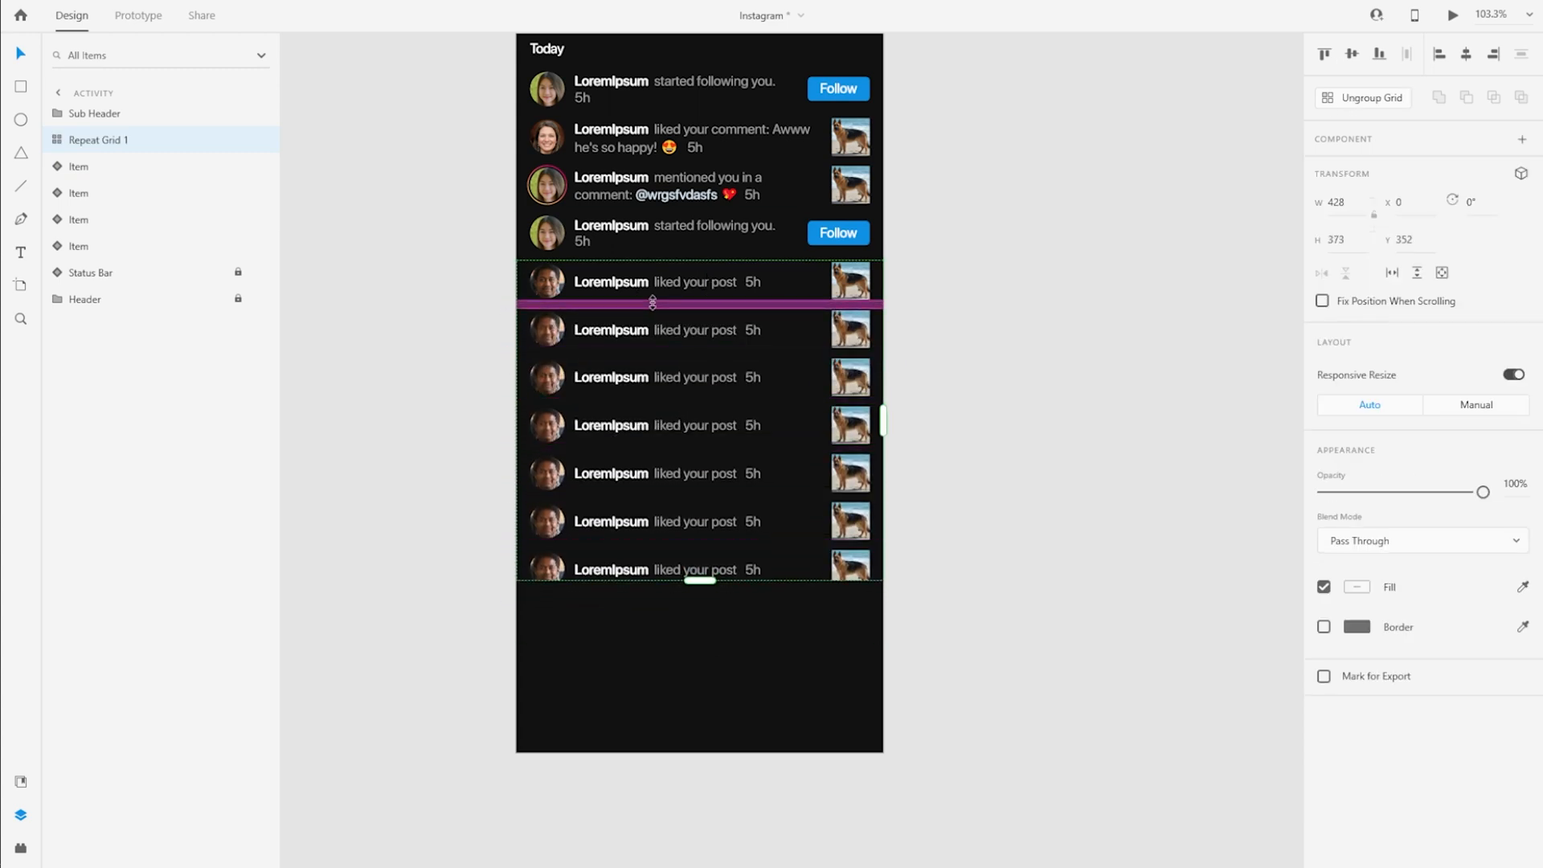
Try State 2 on the item inside the repeat grid, and set it back to State 4
left_click(58, 140)
left_click(90, 166)
left_click(1371, 197)
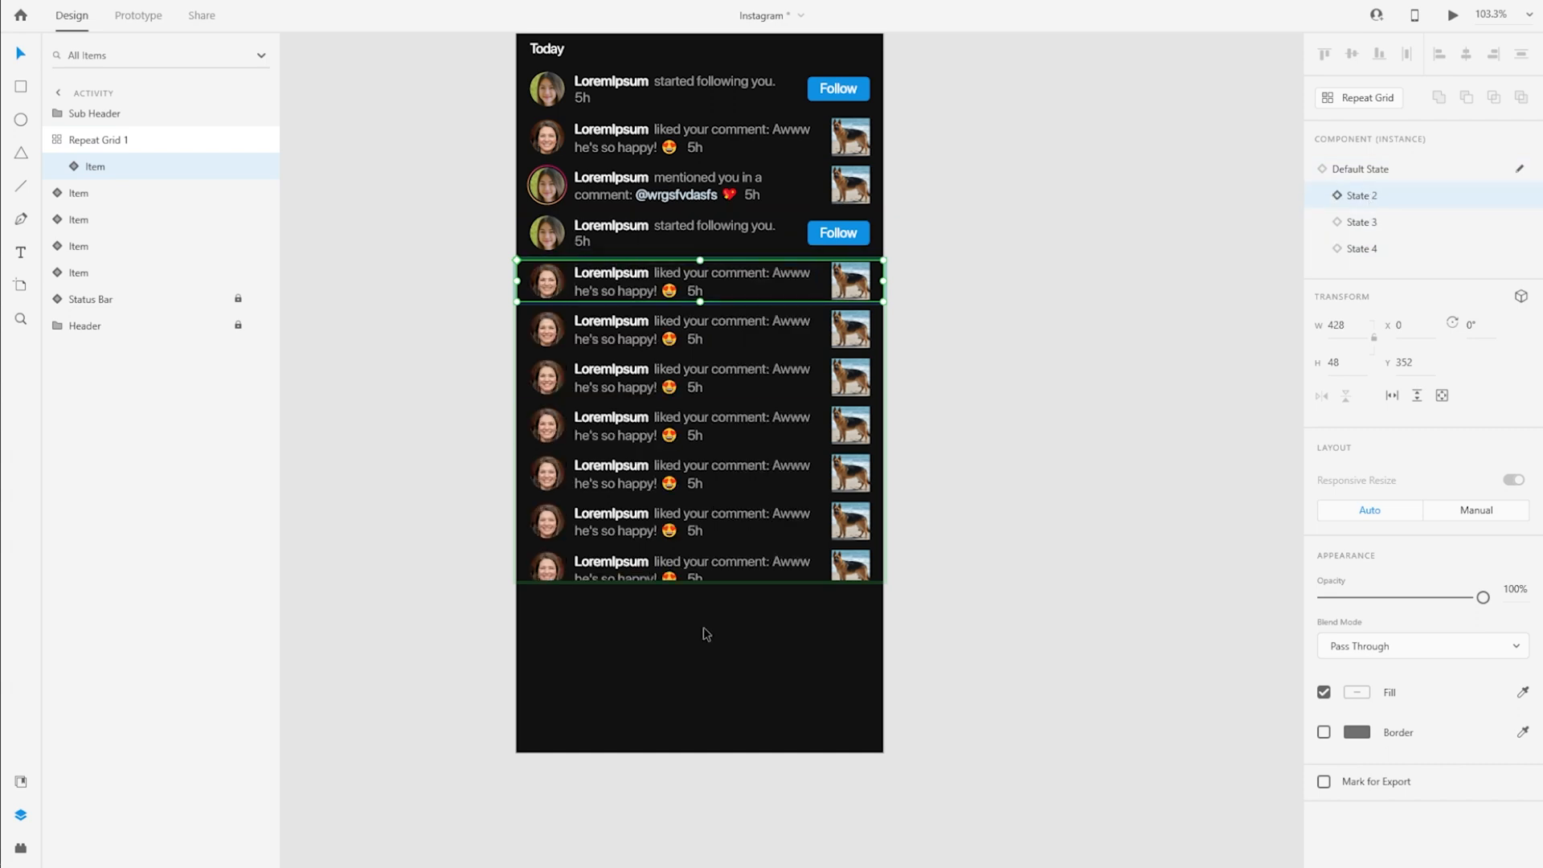
scroll(802, 579, "up", 2)
left_click(1394, 249)
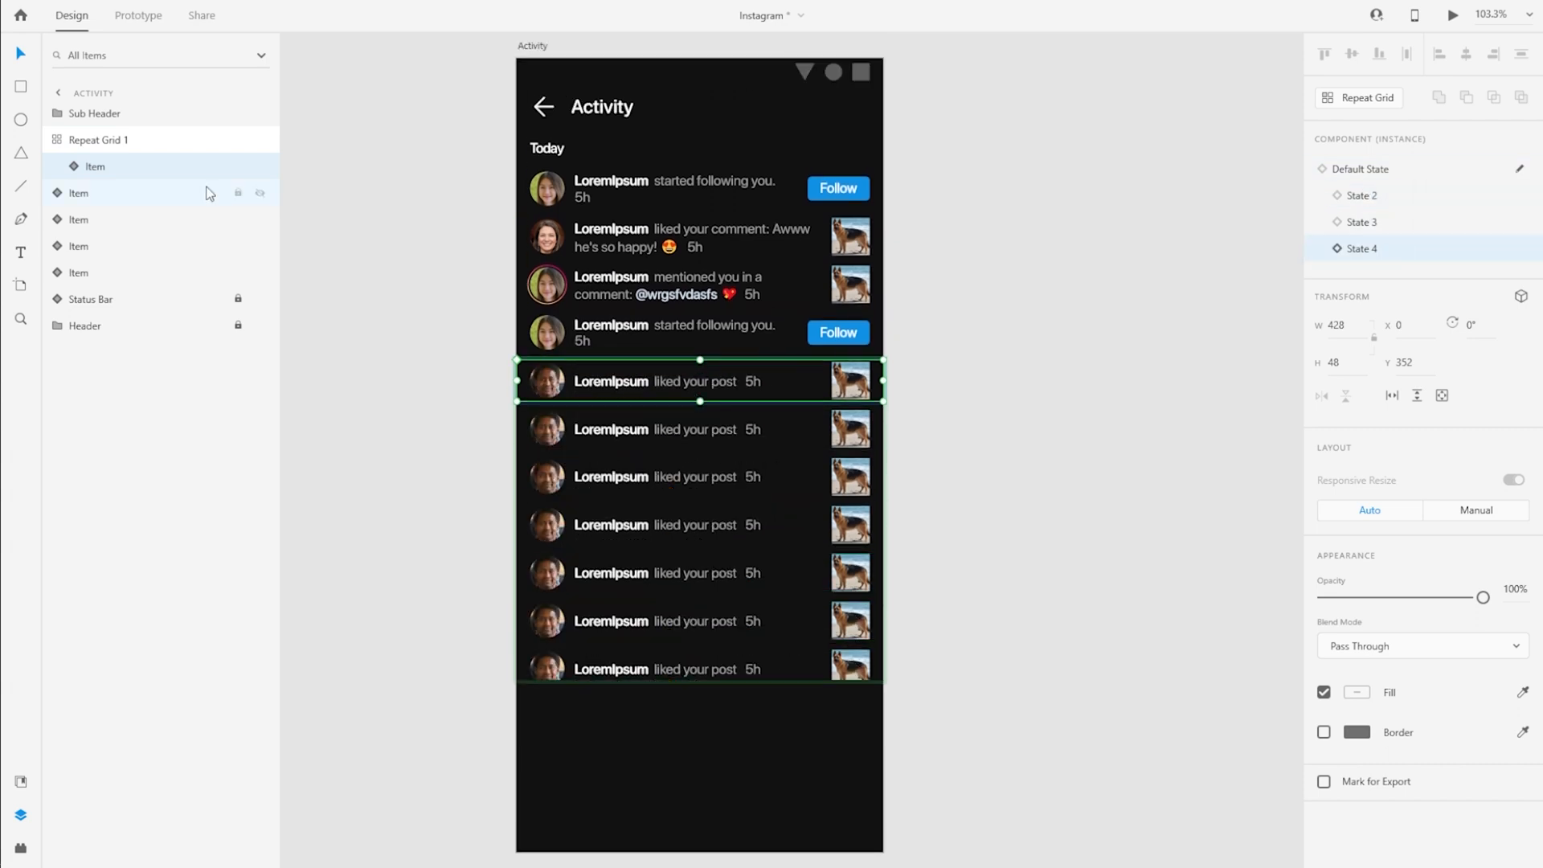
Ungroup the repeat grid of "liked your post" rows into individual items
left_click(190, 141)
left_click(1368, 99)
left_click(480, 466)
Replace the duplicate profile photos in the six lowest items with random ThisPersonDoesNotExist photos using the UI Faces plugin
left_click(531, 439)
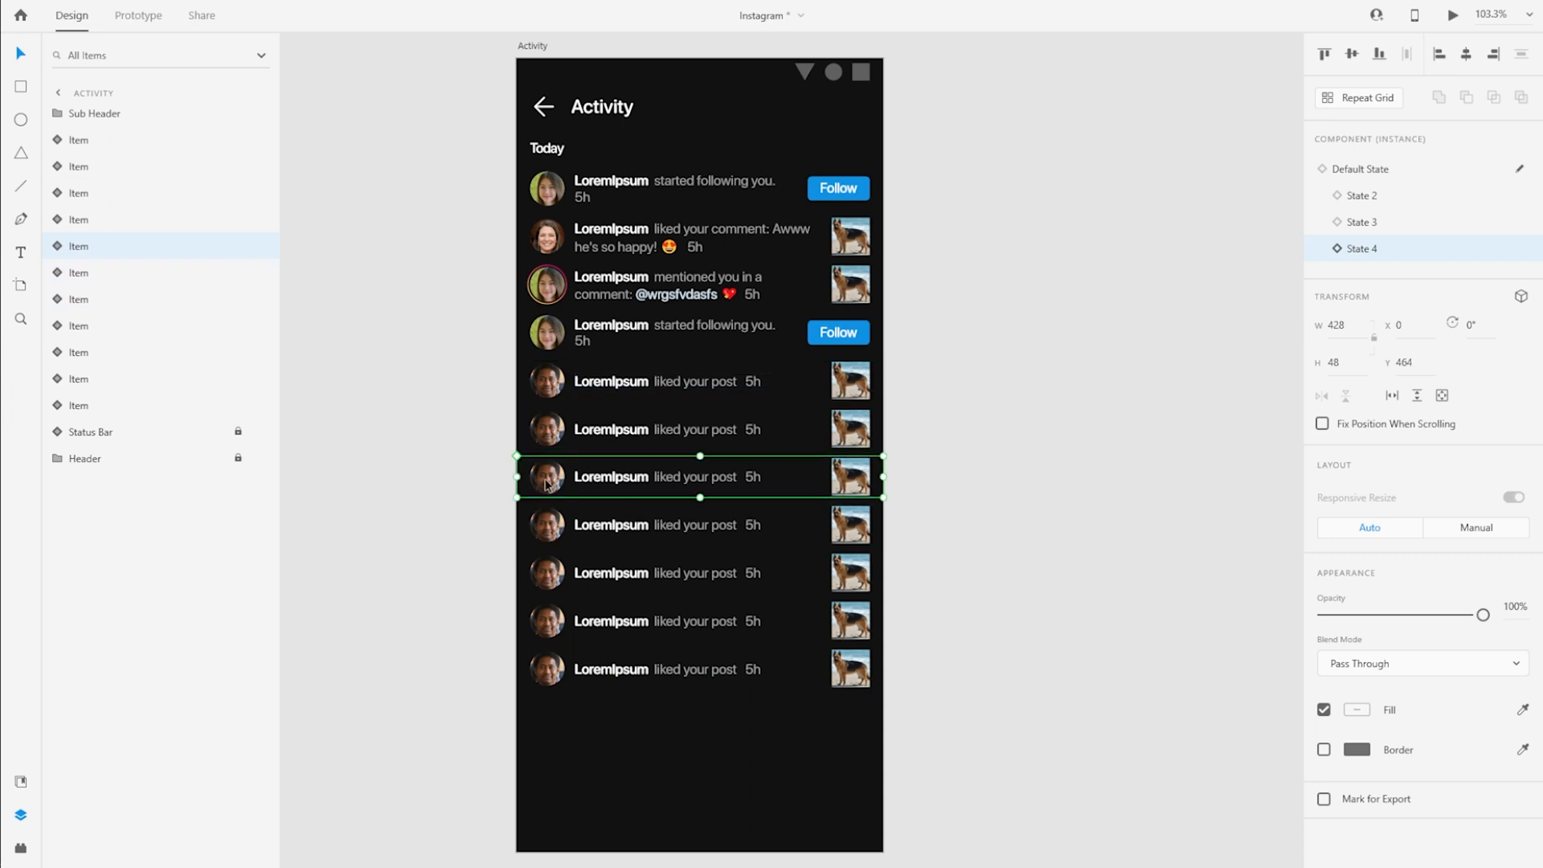
left_click(58, 272)
left_click(112, 353)
left_click(179, 2)
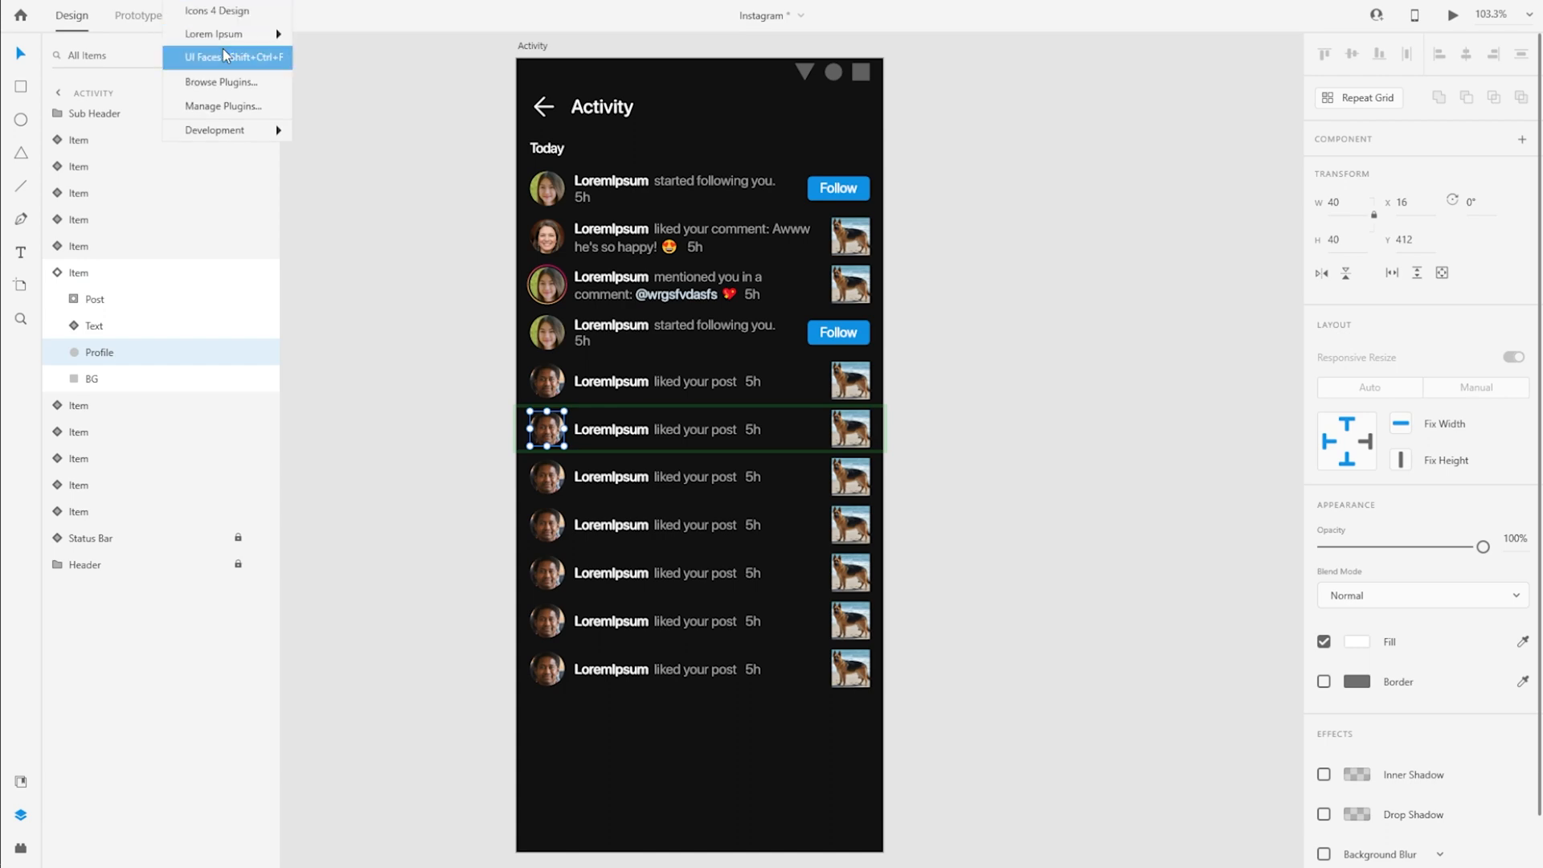
left_click(230, 56)
left_click(188, 733)
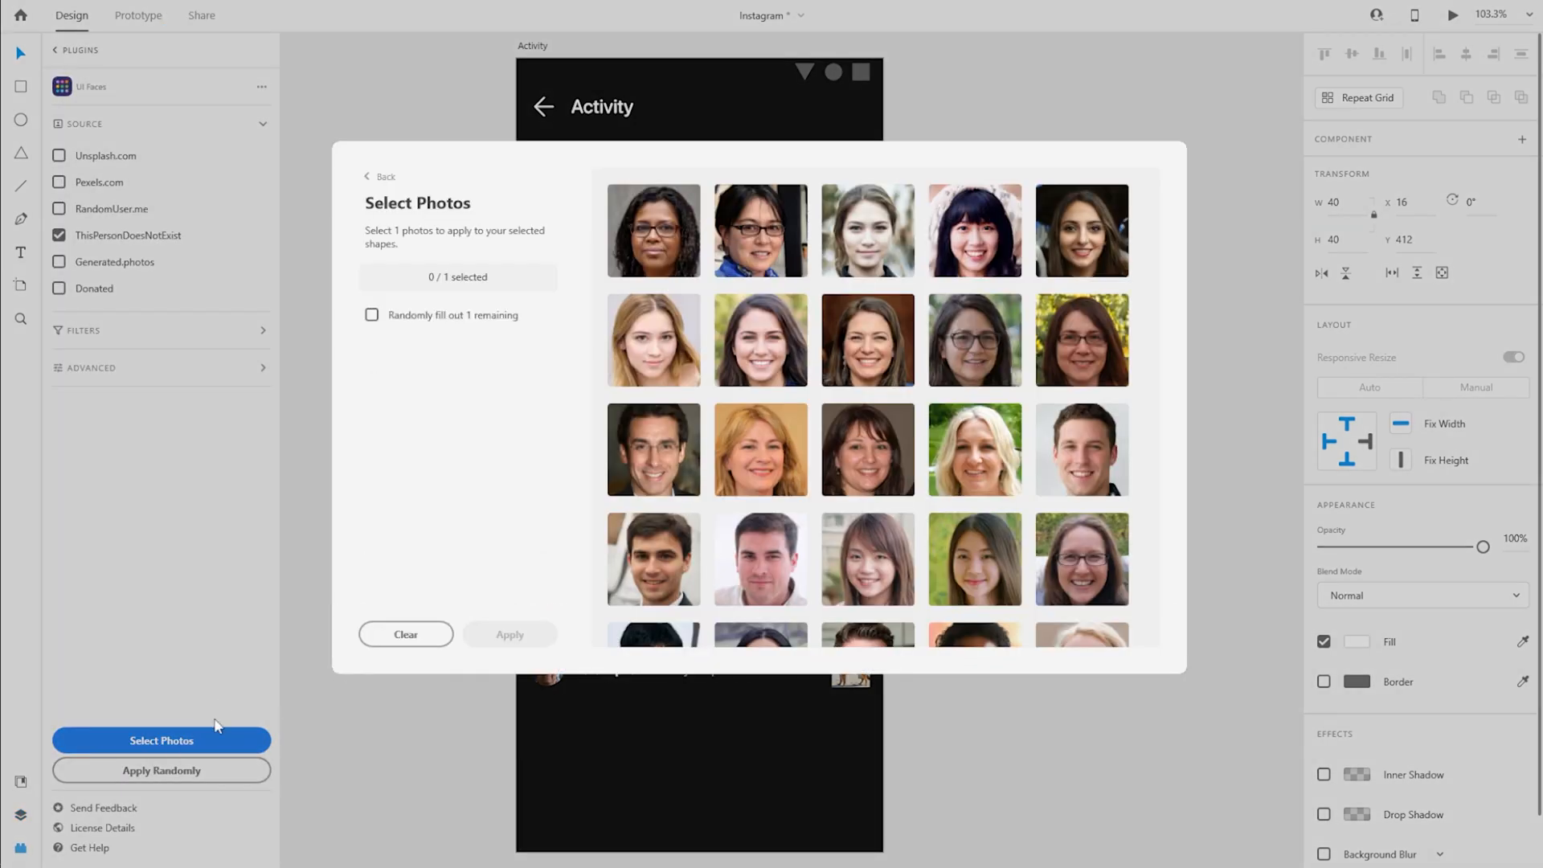
left_click(371, 314)
left_click(506, 634)
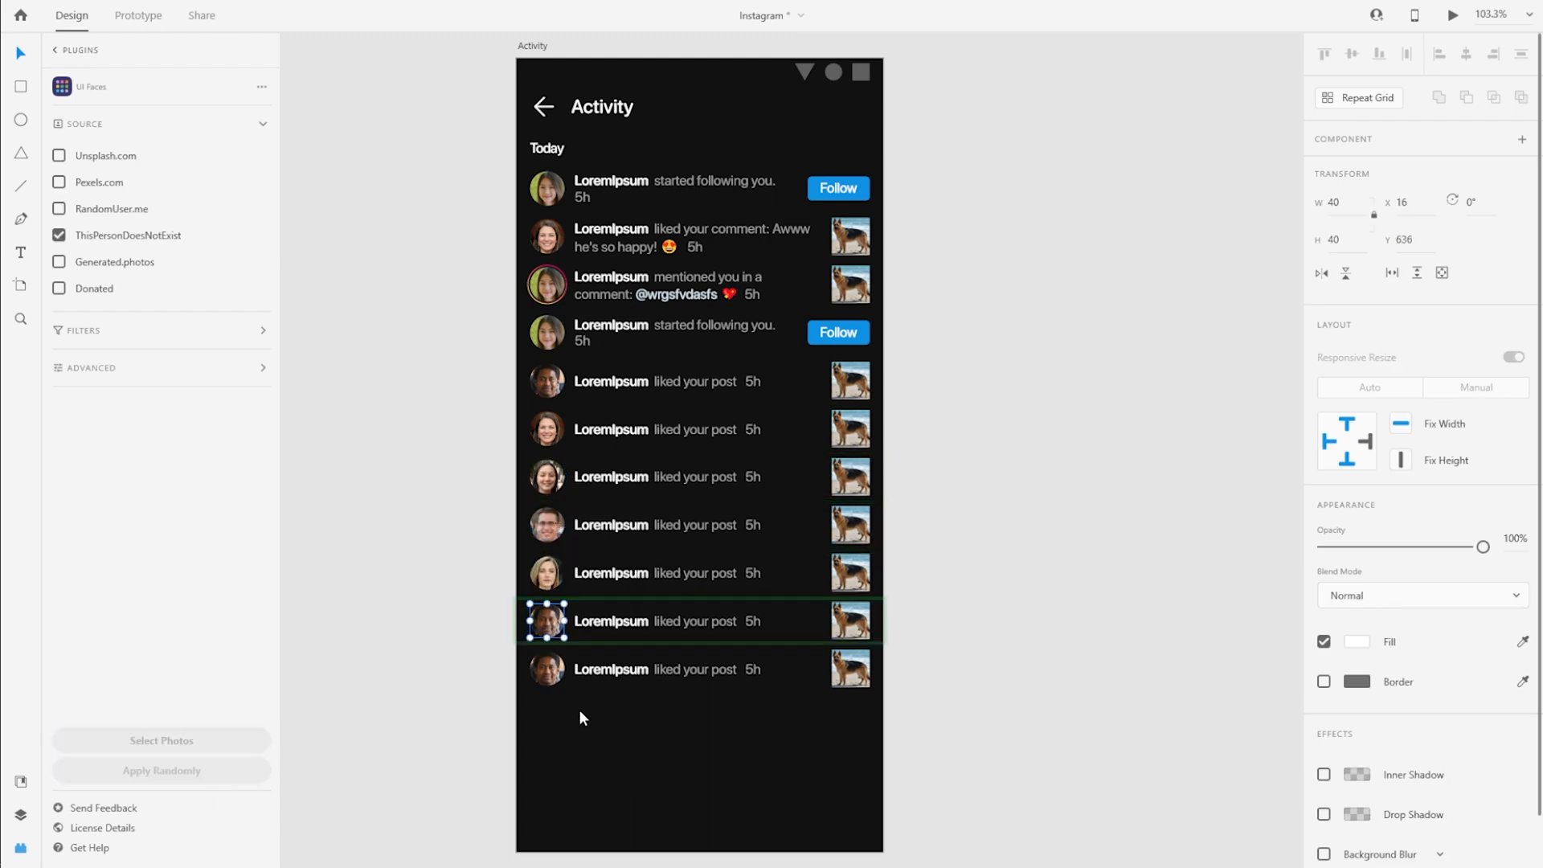
Duplicate the "Today" Sub Header and place the copy directly beneath the last notification item
left_click(617, 143)
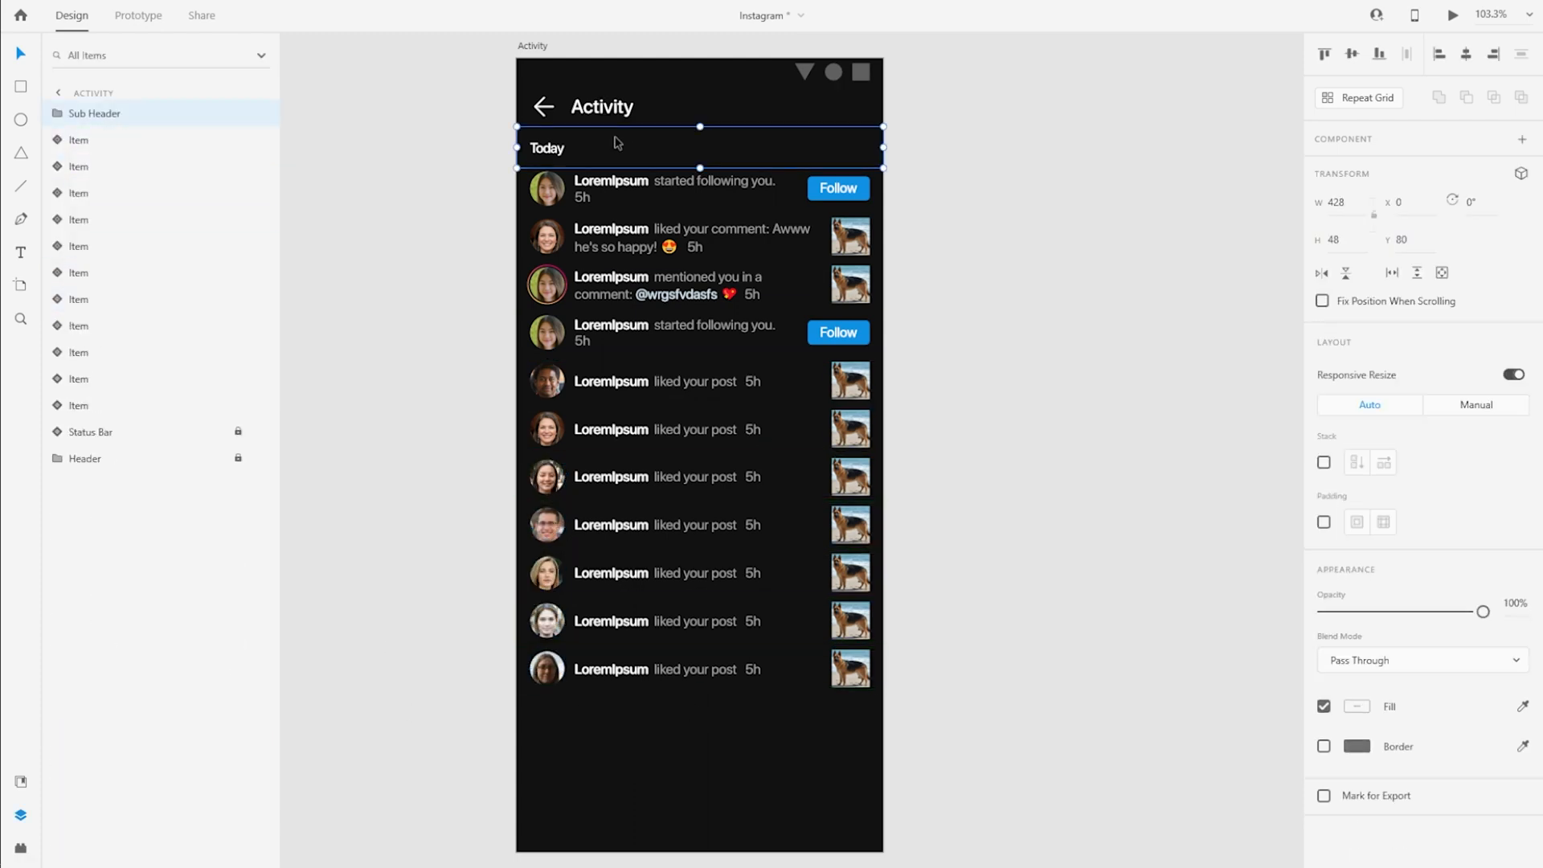
scroll(675, 810, "down", 1)
left_click_drag(654, 108, 672, 691)
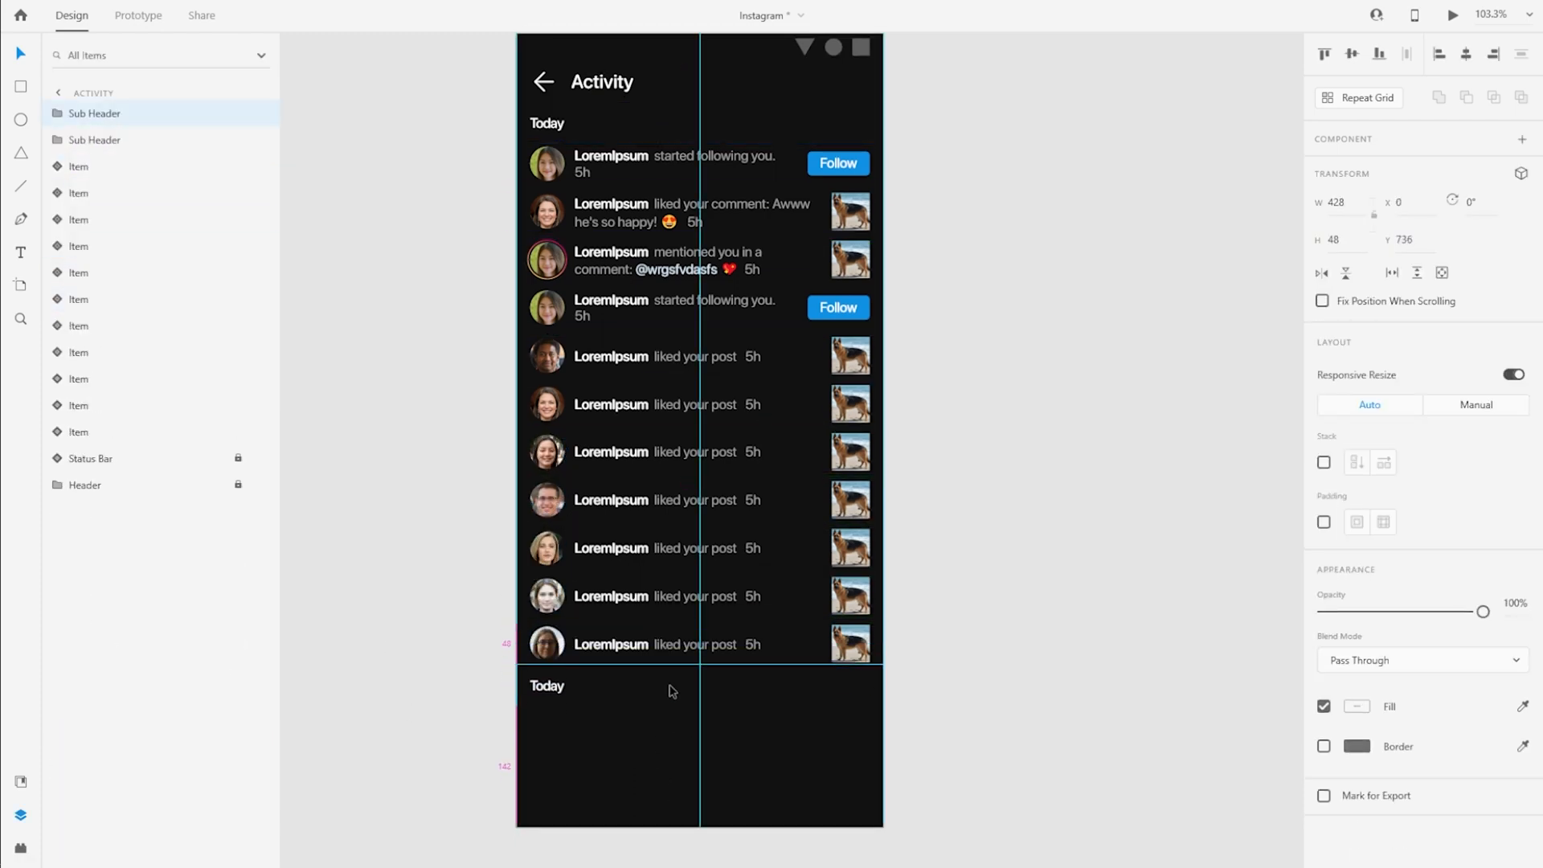
Change the copied Sub Header text to "Yesterday" and position the sub header at Y 744
double_click(550, 694)
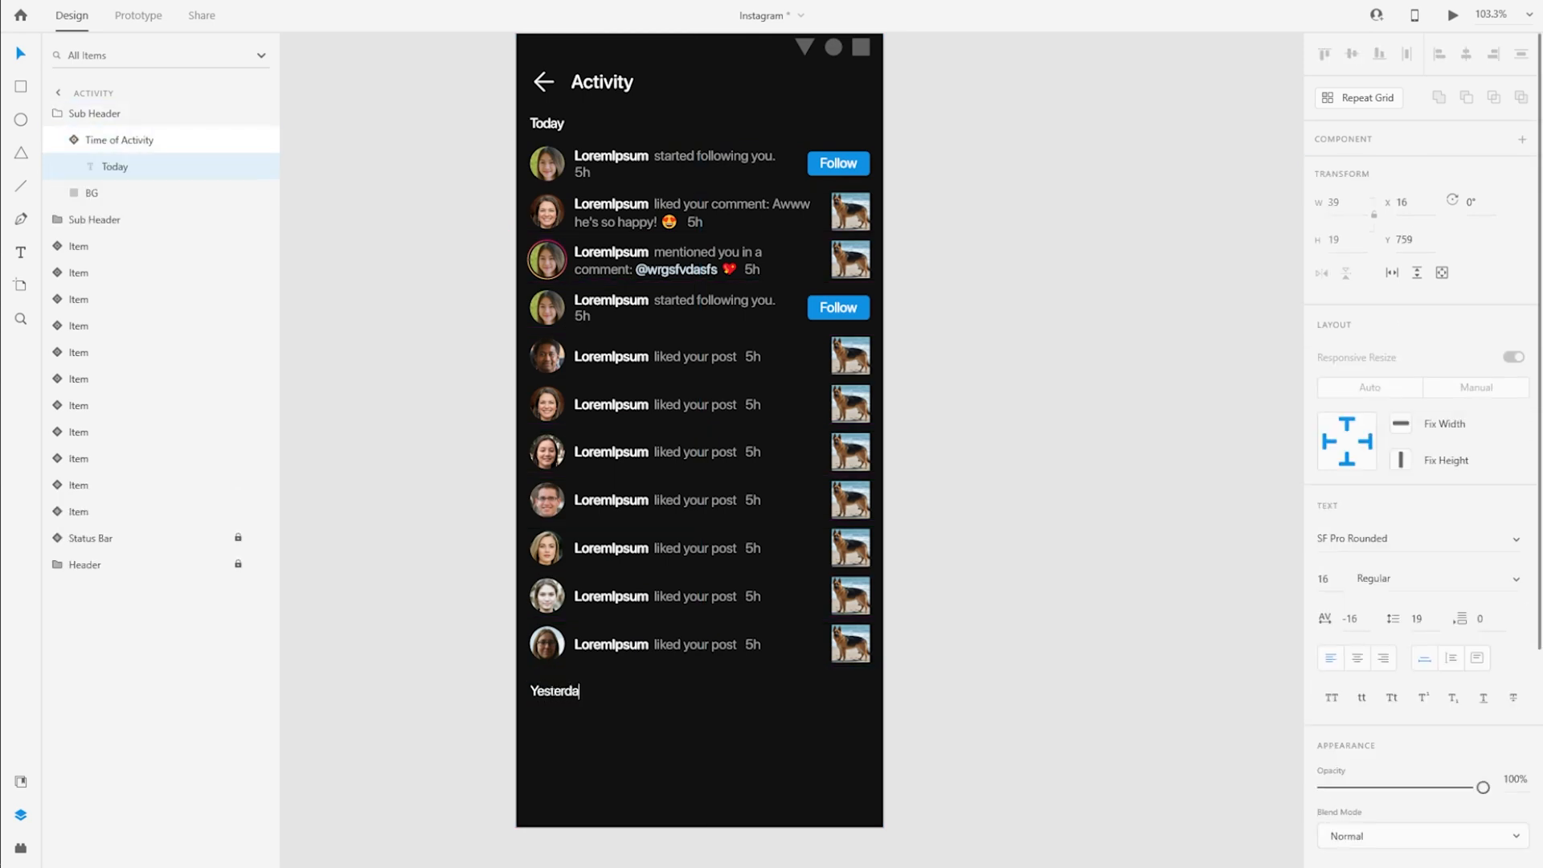
left_click(75, 138)
left_click(72, 114)
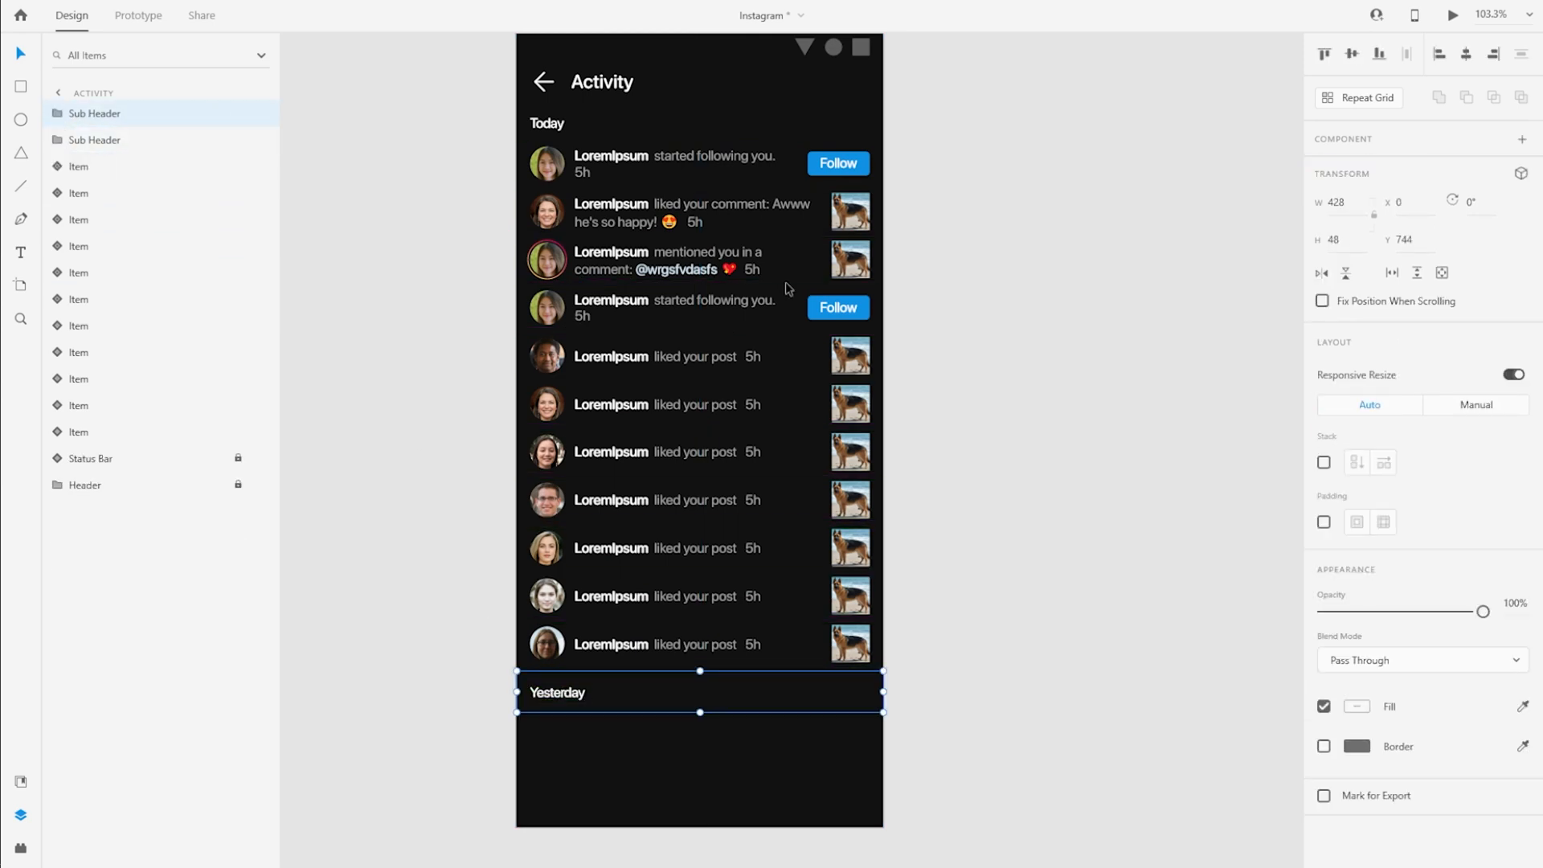
Select all eleven notification items and duplicate them directly beneath the "Yesterday" sub header
left_click(764, 181)
left_click(695, 649, "shift")
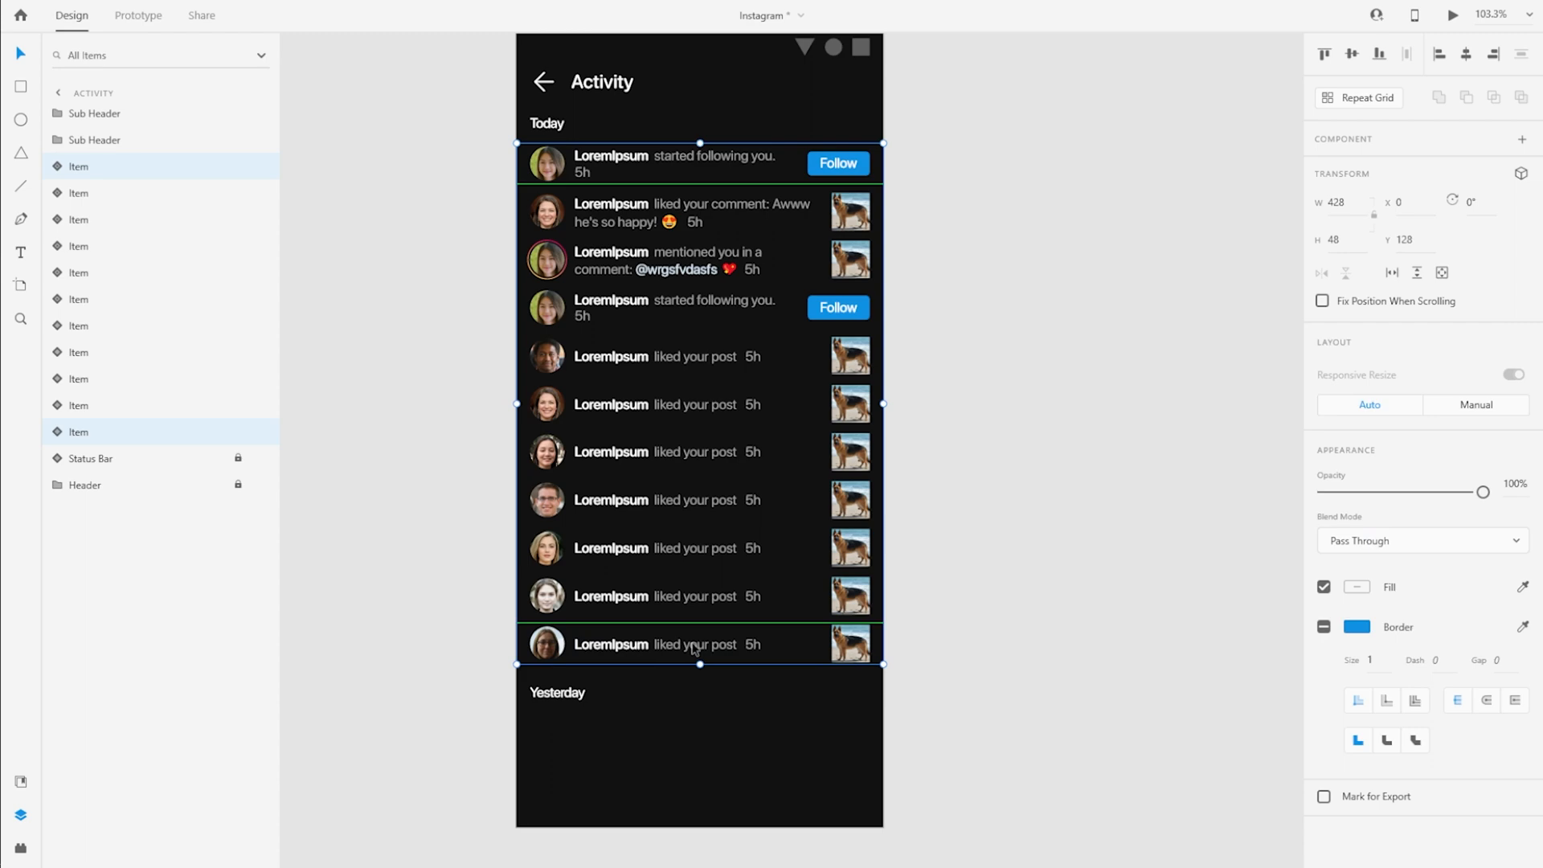
left_click(144, 166)
left_click(200, 426, "shift")
scroll(751, 369, "down", 3)
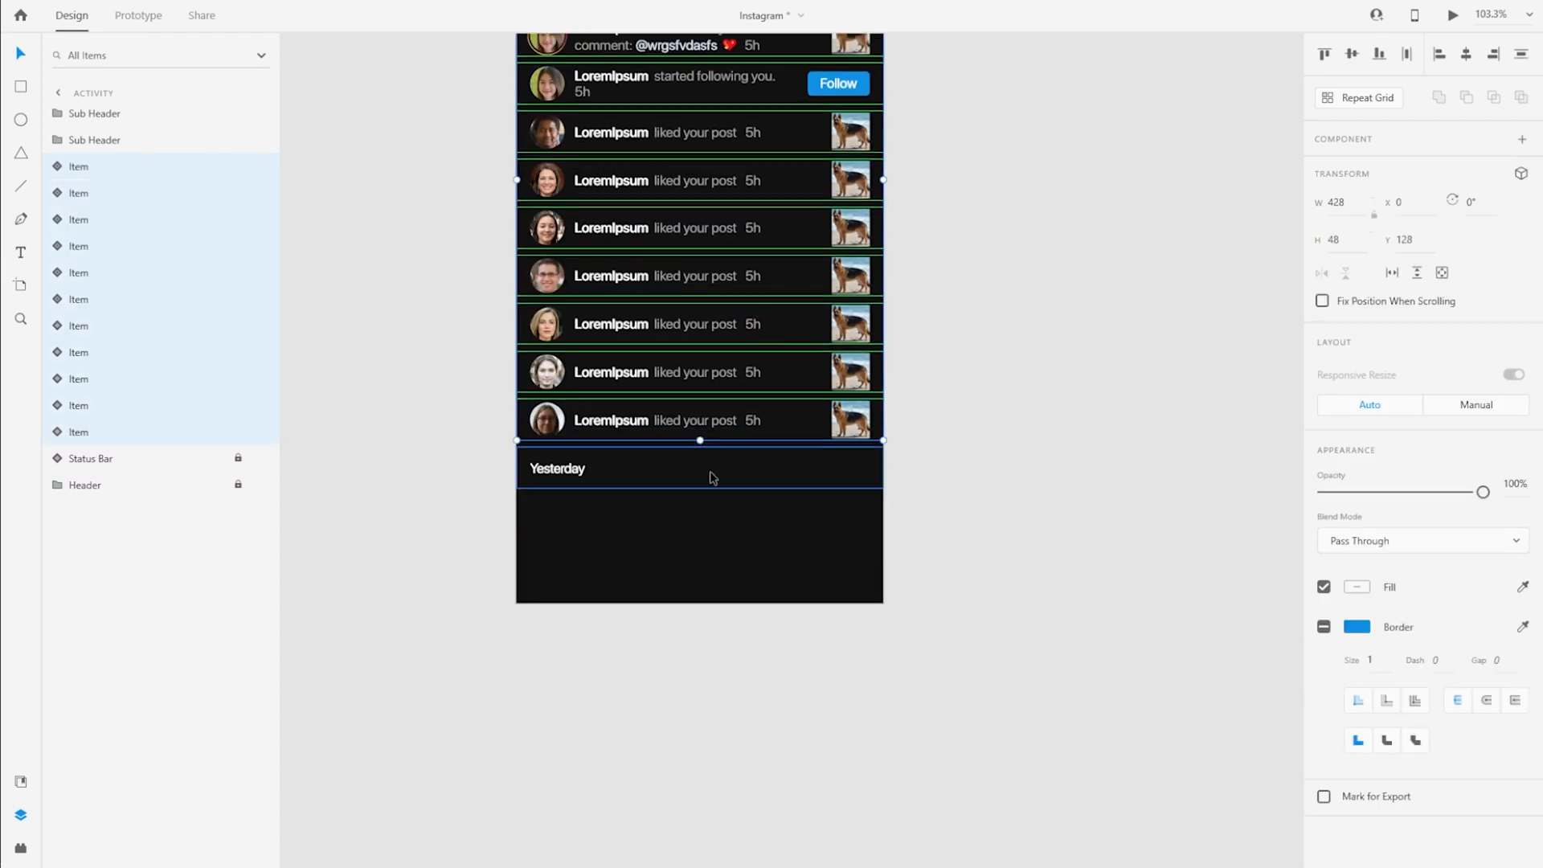
scroll(711, 473, "up", 3)
left_click_drag(676, 182, 661, 759)
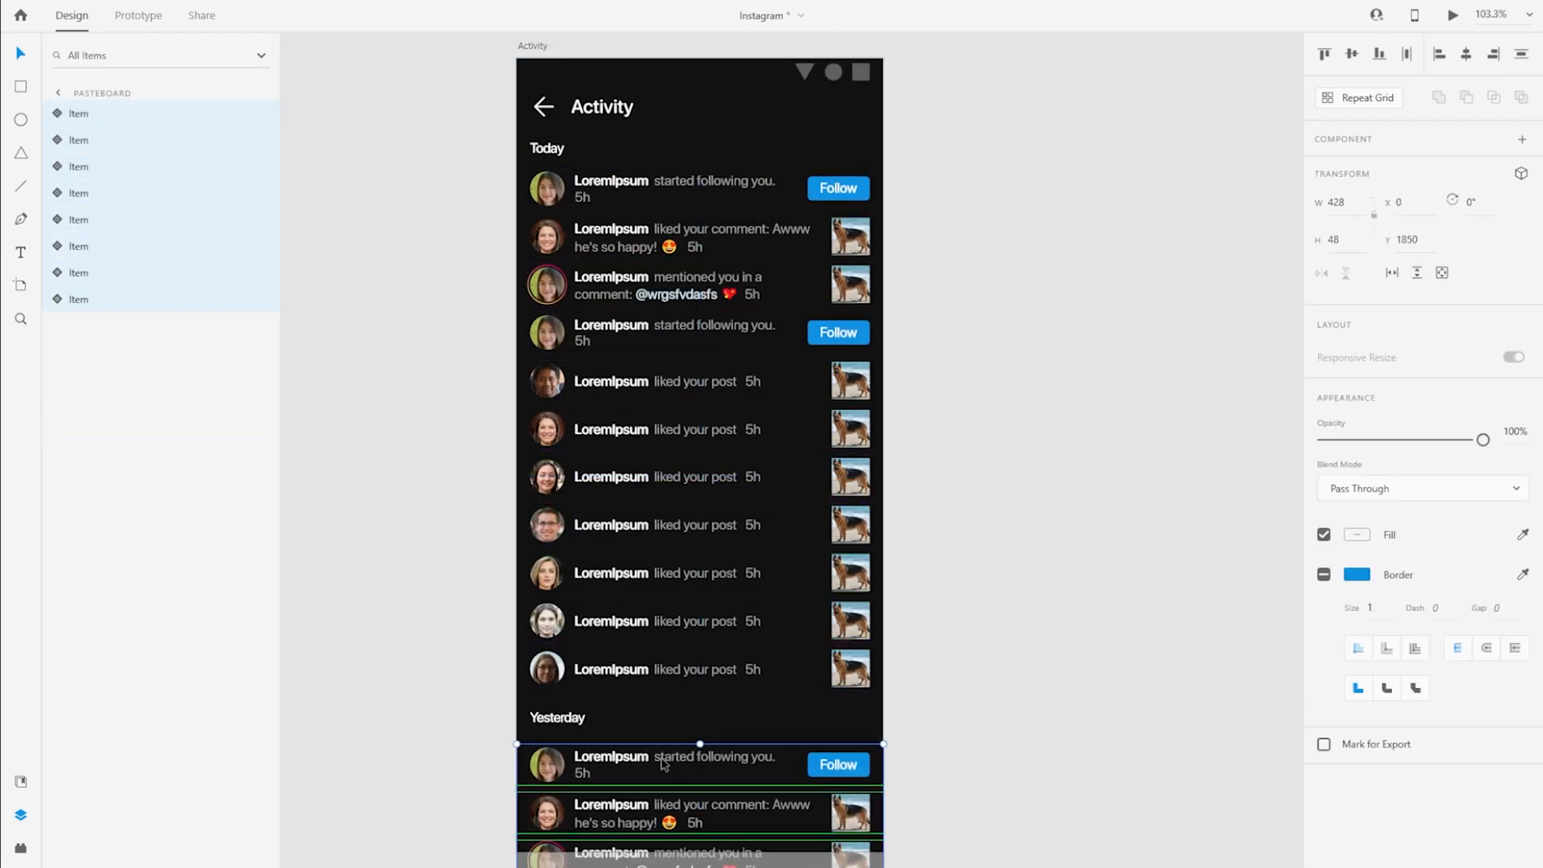
scroll(484, 679, "down", 6)
scroll(485, 679, "up", 3)
scroll(485, 679, "down", 1)
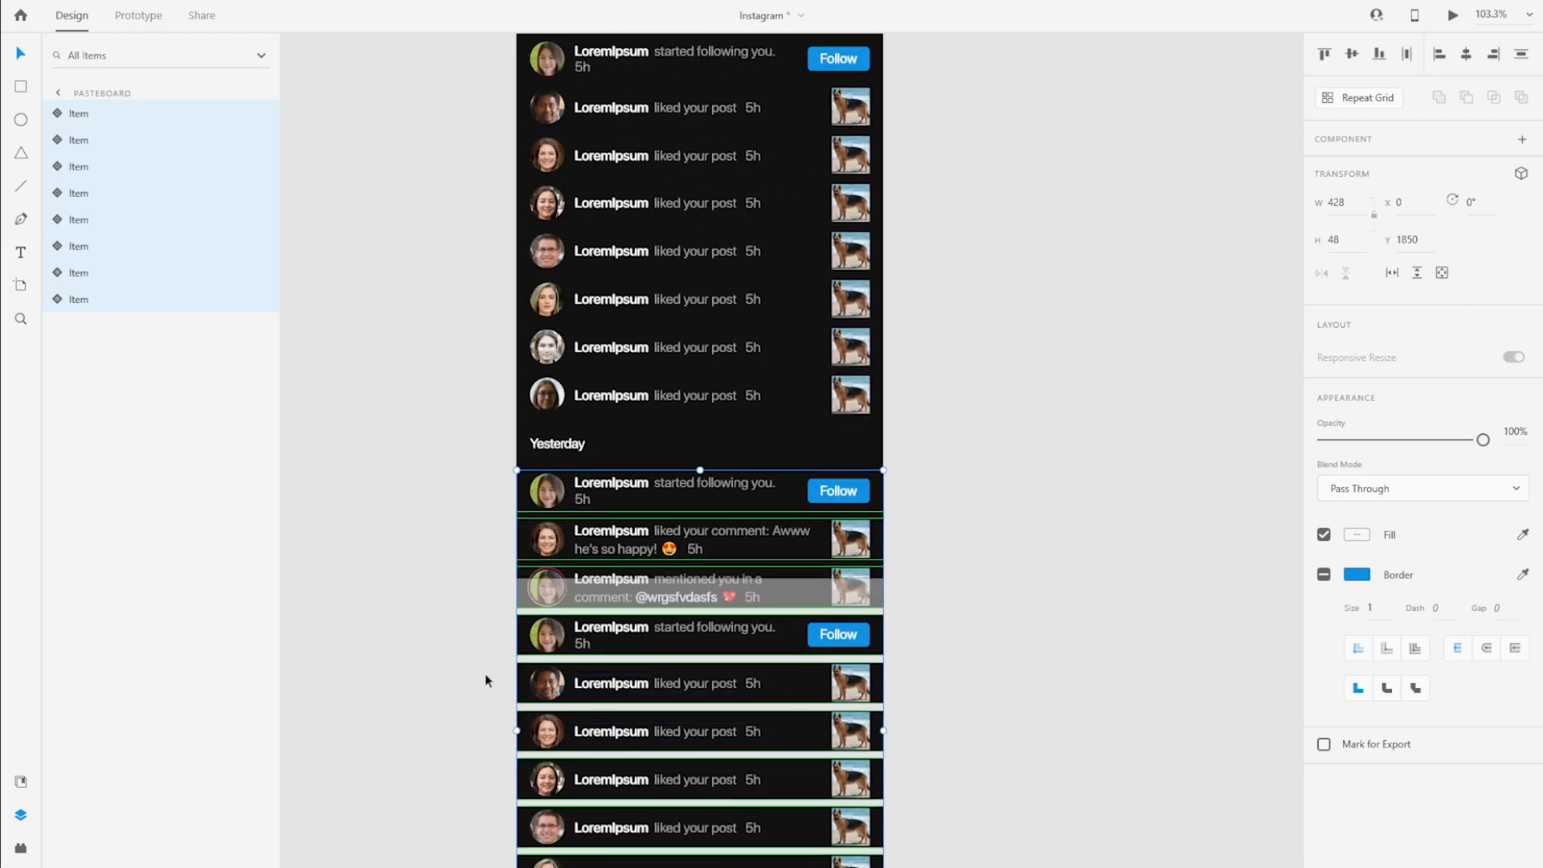
left_click(426, 650)
Group both sub headers and all notification items, including the rows extending past the artboard
scroll(426, 651, "down", 5)
left_click_drag(440, 237, 726, 698)
scroll(723, 748, "down", 3)
scroll(813, 341, "up", 2)
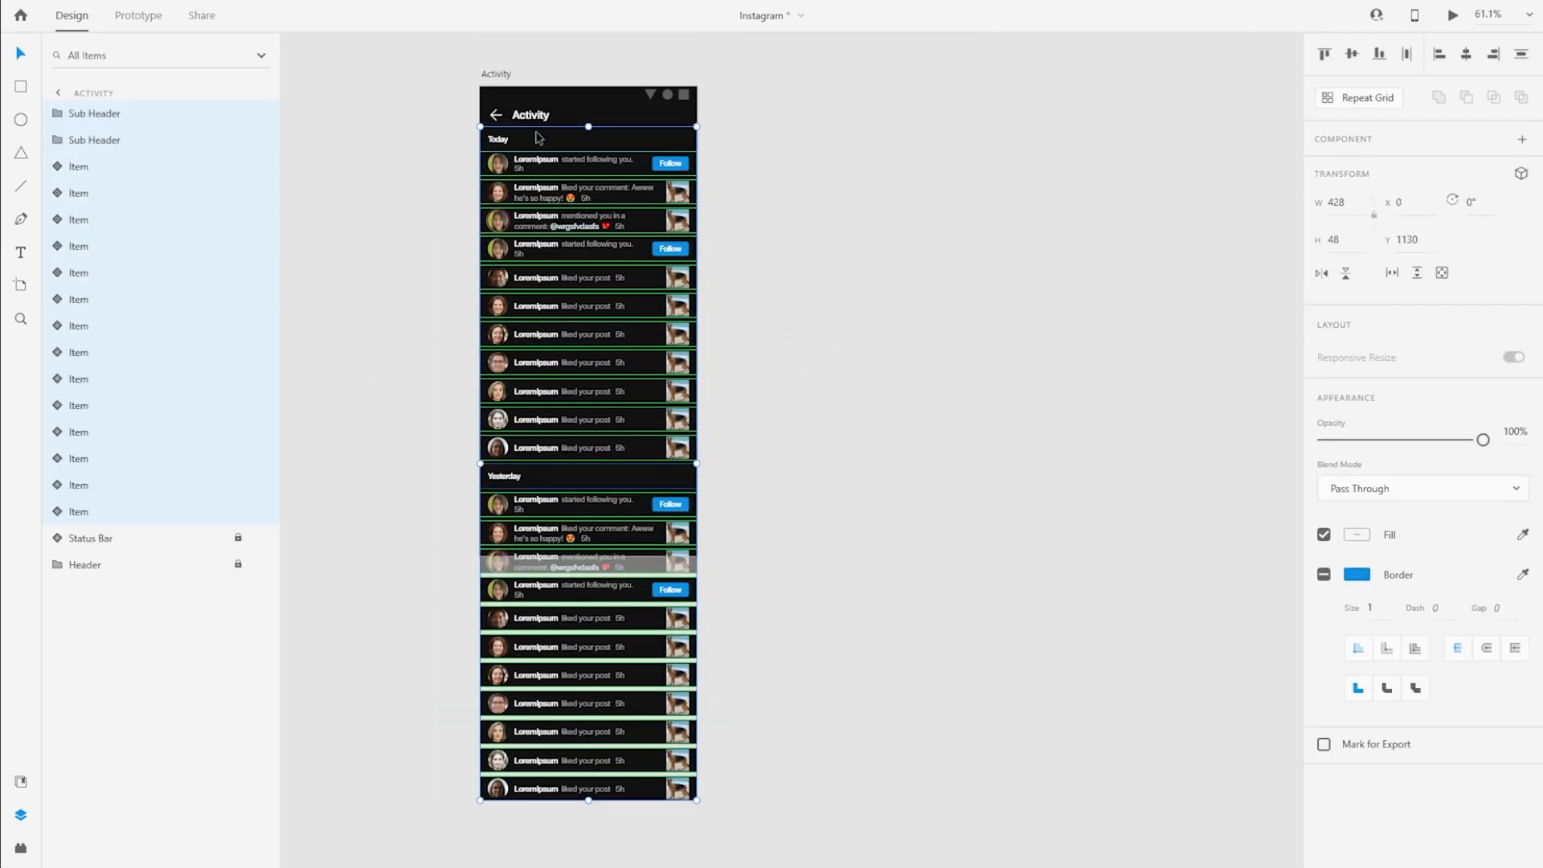
key("ctrl+g")
Rename the new group as Content and move it below the Header in the layer order
double_click(94, 114)
key("Escape")
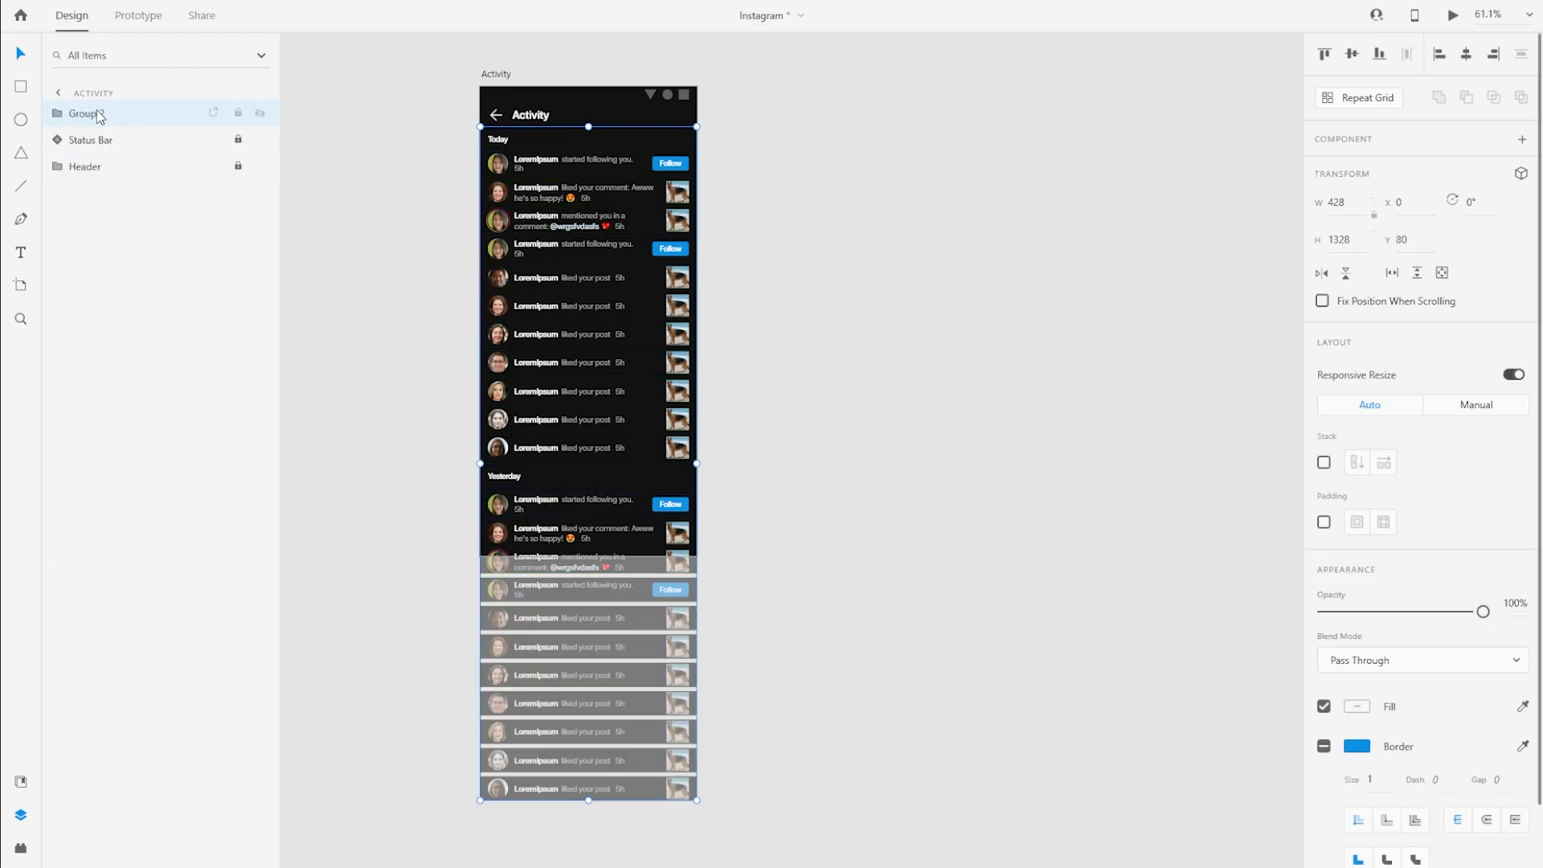
left_click_drag(98, 113, 111, 223)
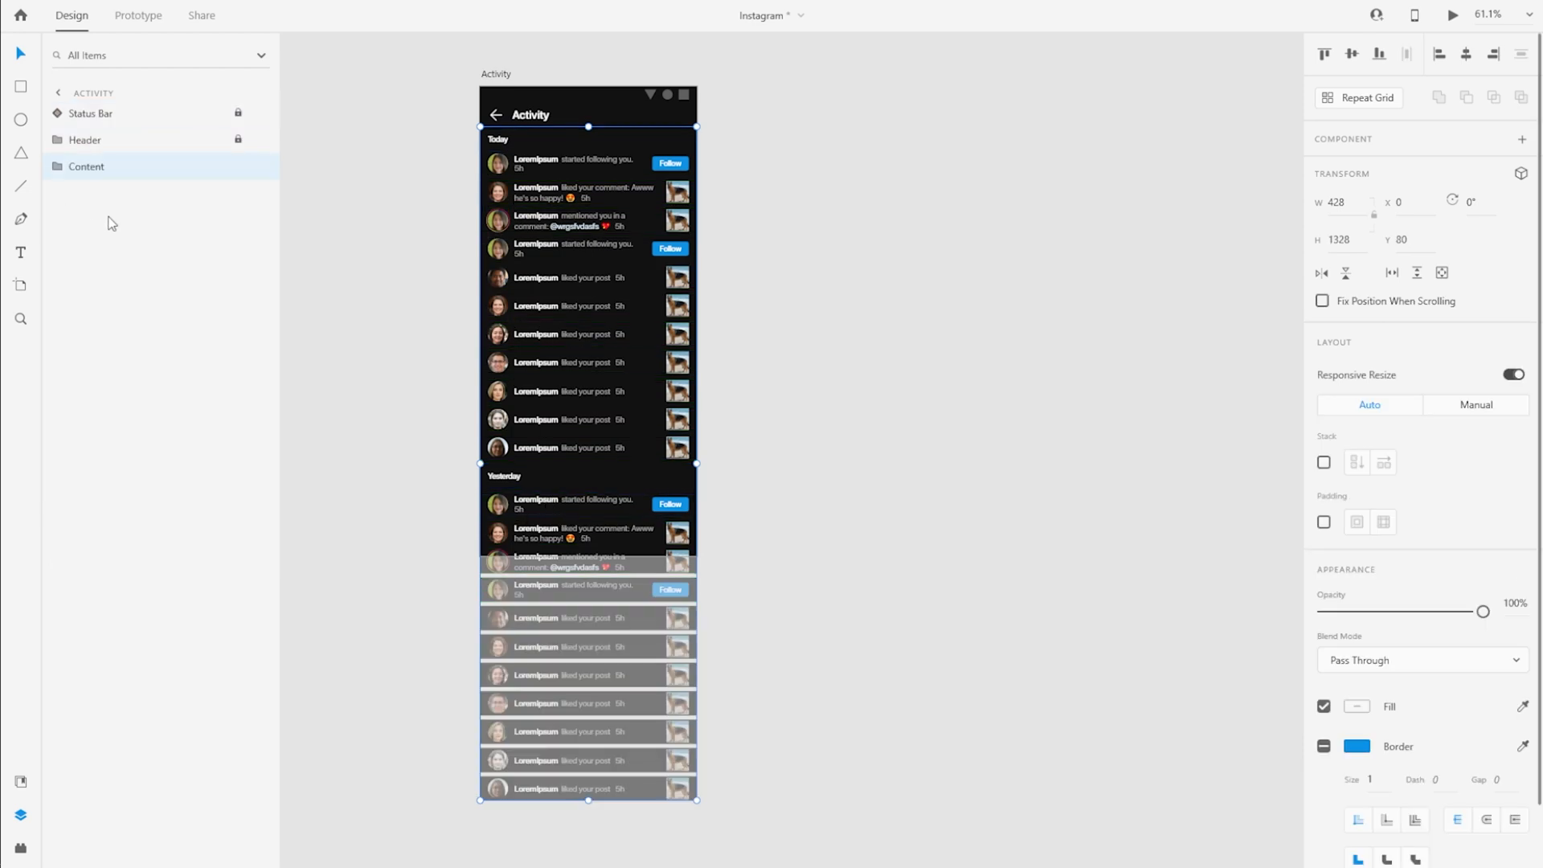
left_click(431, 226)
Copy the Nav Bar from the Instagram artboard, lock the original again, and paste the copy onto the Activity artboard
scroll(855, 369, "down", 2)
scroll(814, 288, "up", 5)
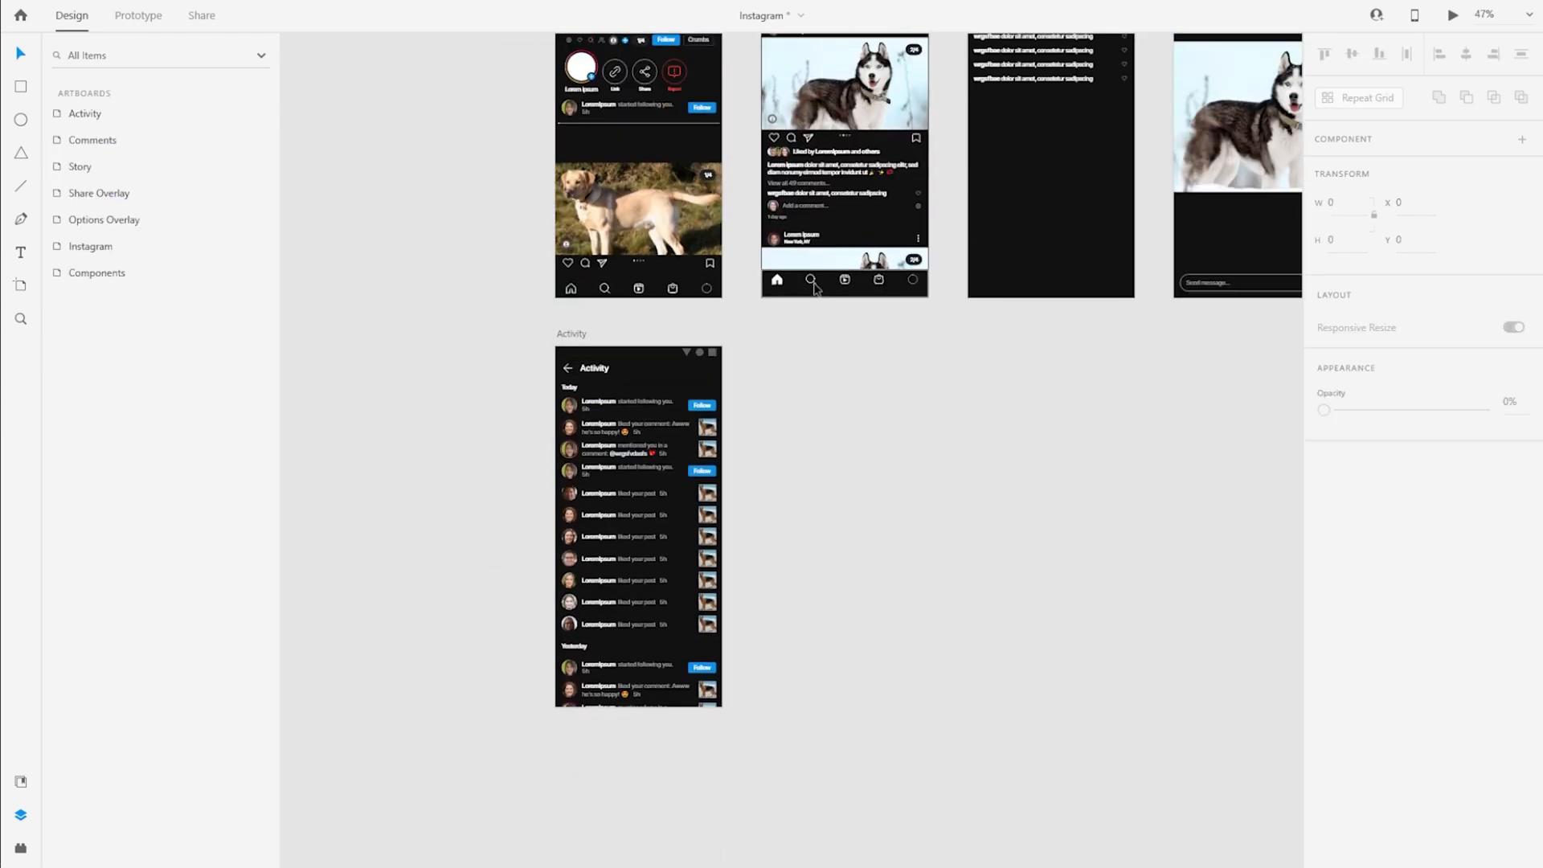
left_click(815, 287)
left_click(104, 172)
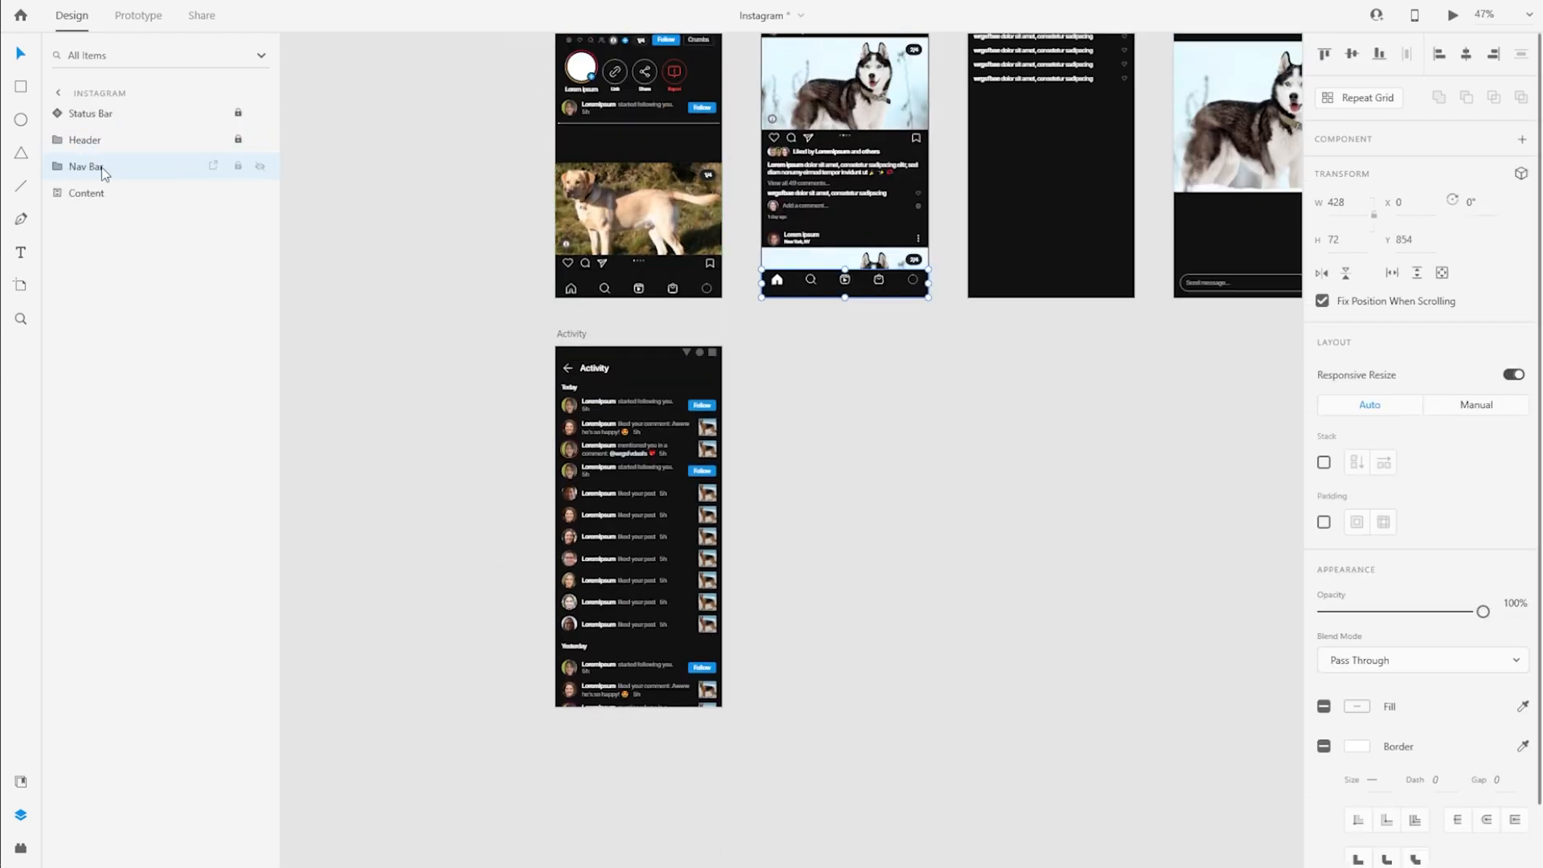
left_click(239, 167)
left_click(571, 334)
key("ctrl+v")
scroll(634, 769, "up", 4)
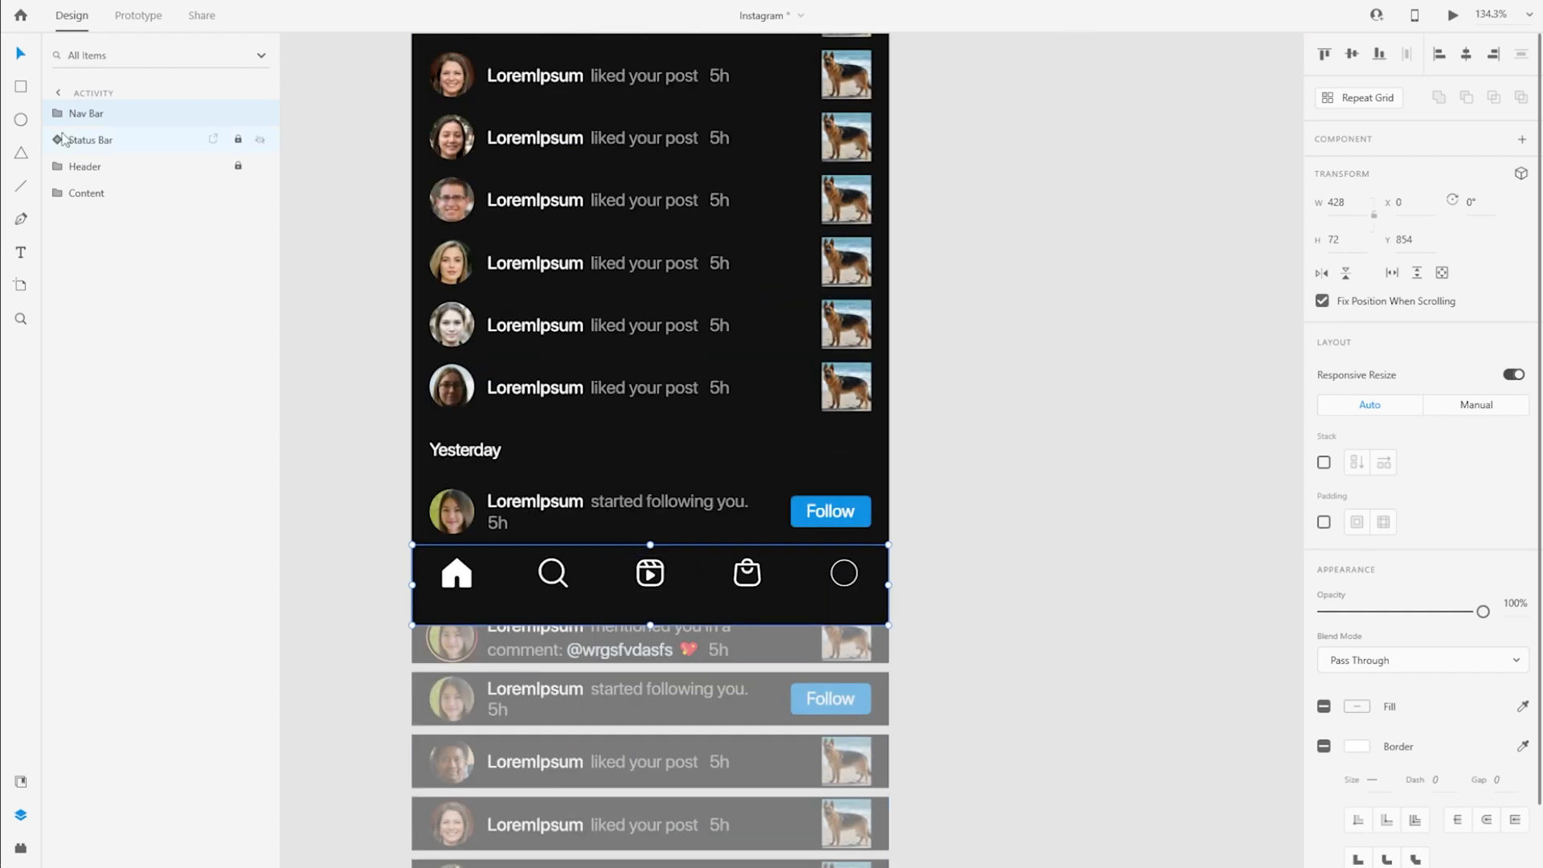
Lock the Activity artboard's Nav Bar and reorder it between the Status Bar and Header layers
left_click(238, 114)
left_click_drag(132, 115, 124, 157)
scroll(916, 582, "down", 2)
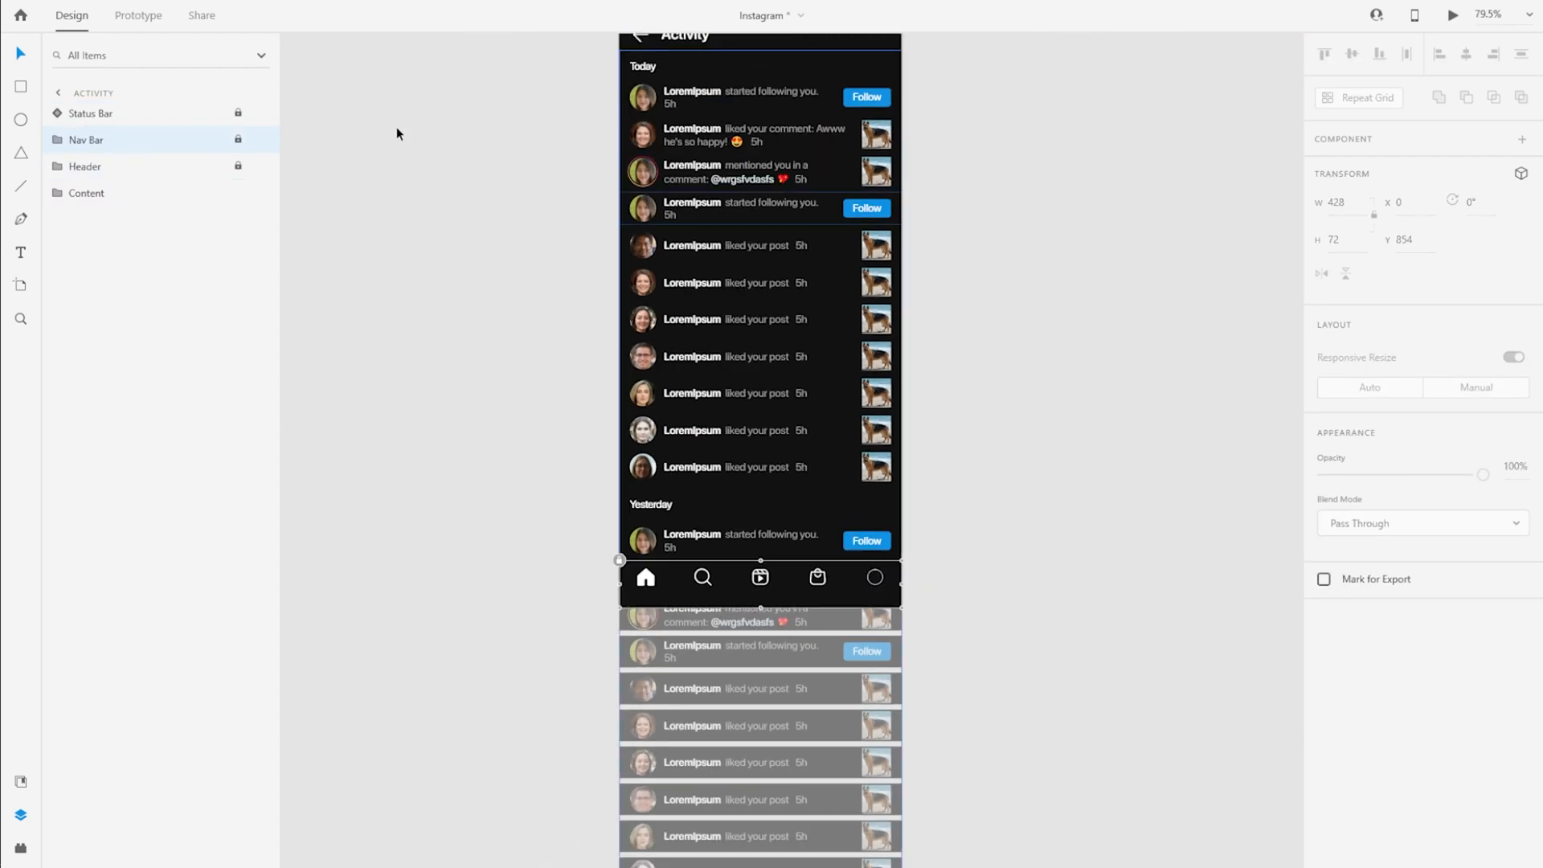
left_click(153, 143)
left_click(238, 139)
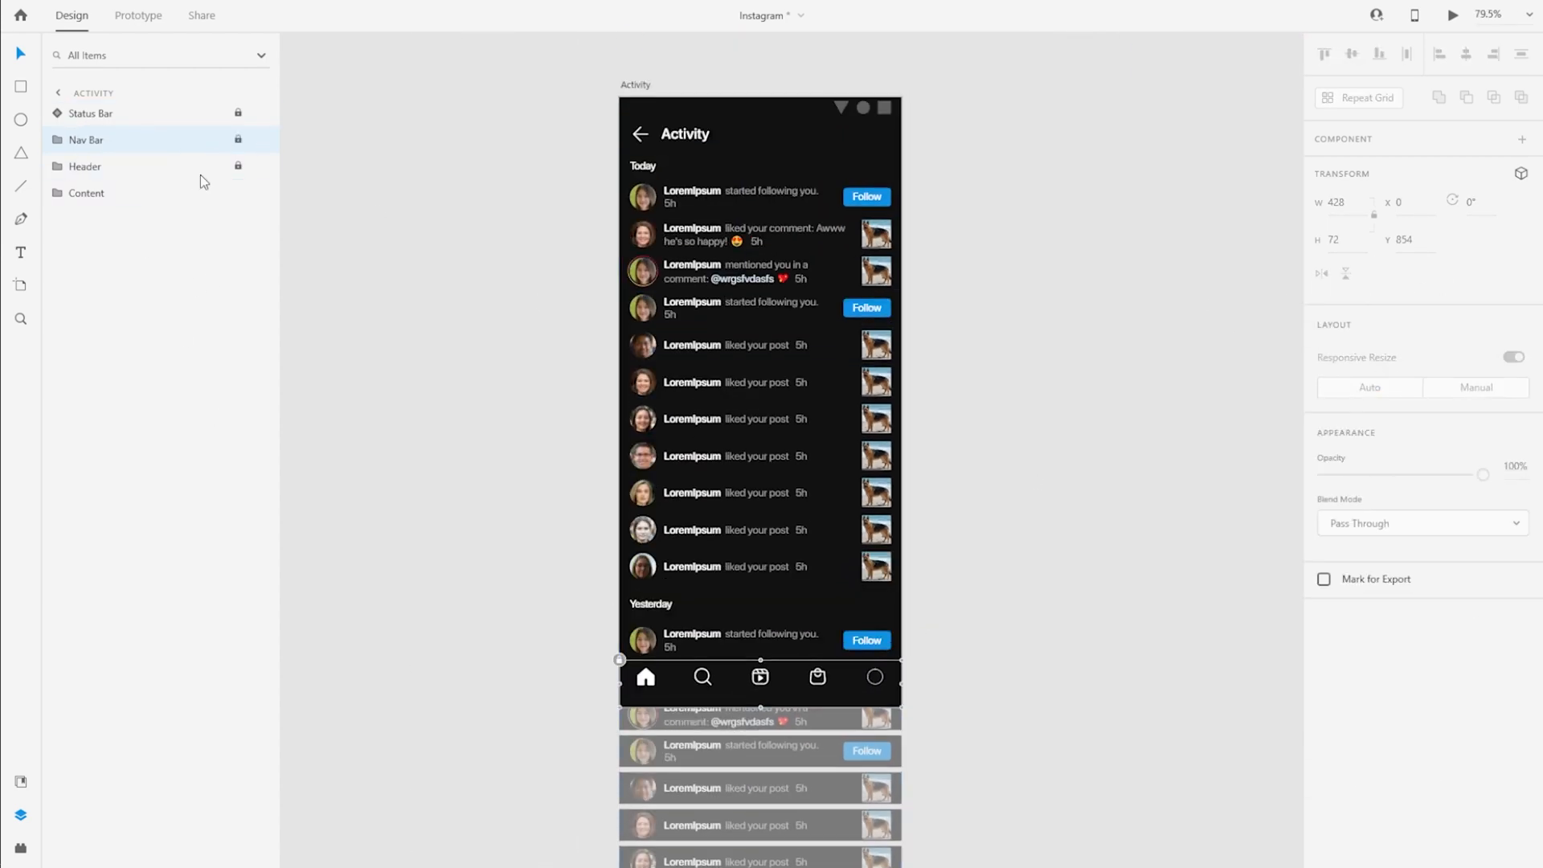
Convert the Content group into a vertical scroll group 774 high, and ungroup the Content folder nested inside it
left_click(132, 193)
left_click(1417, 274)
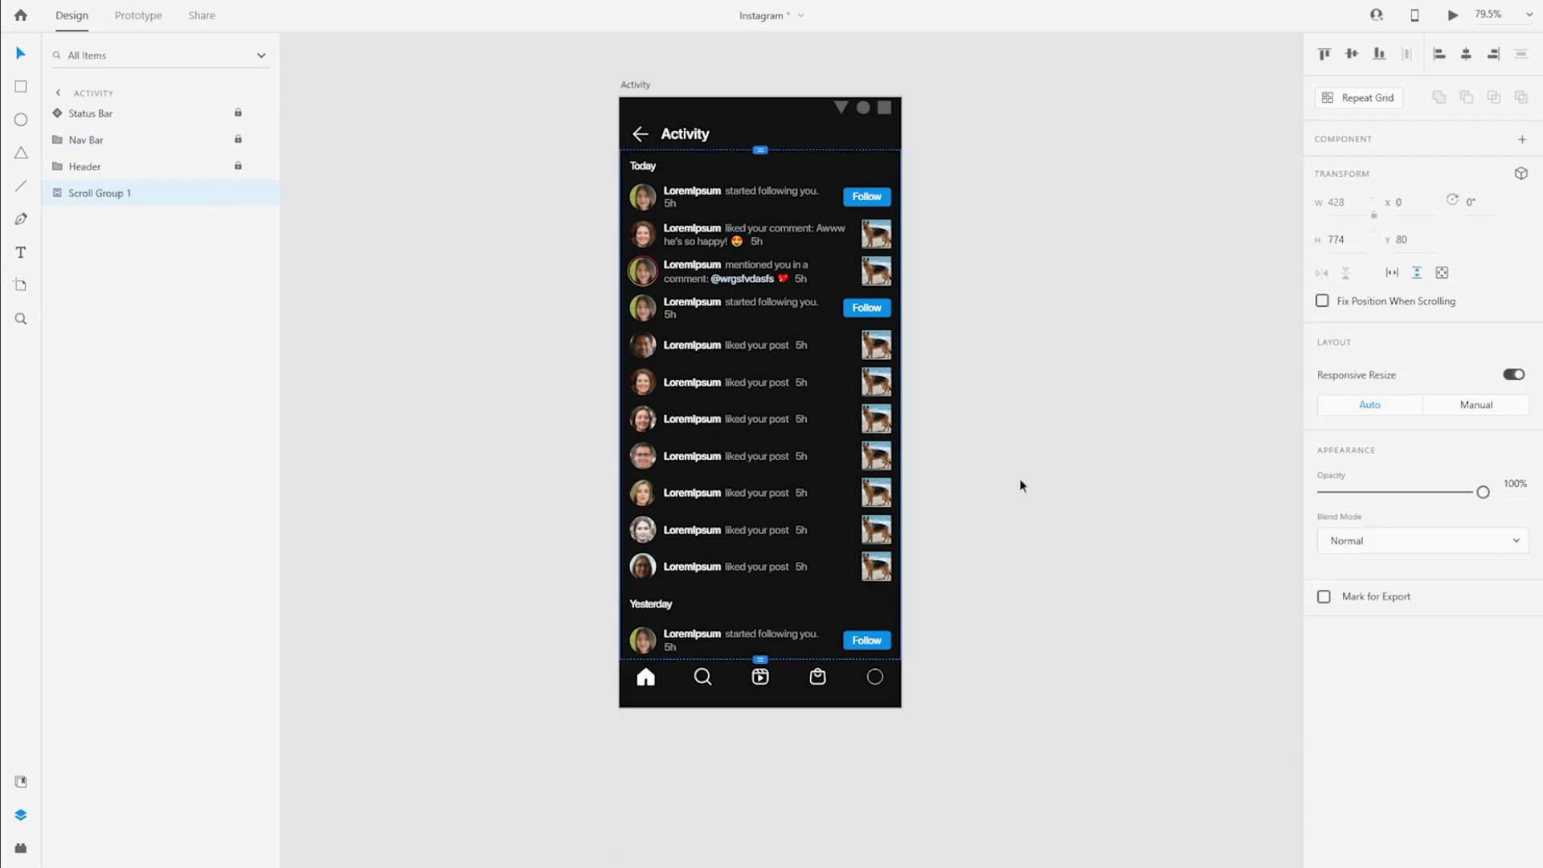
left_click(64, 193)
left_click(74, 219)
left_click(73, 219)
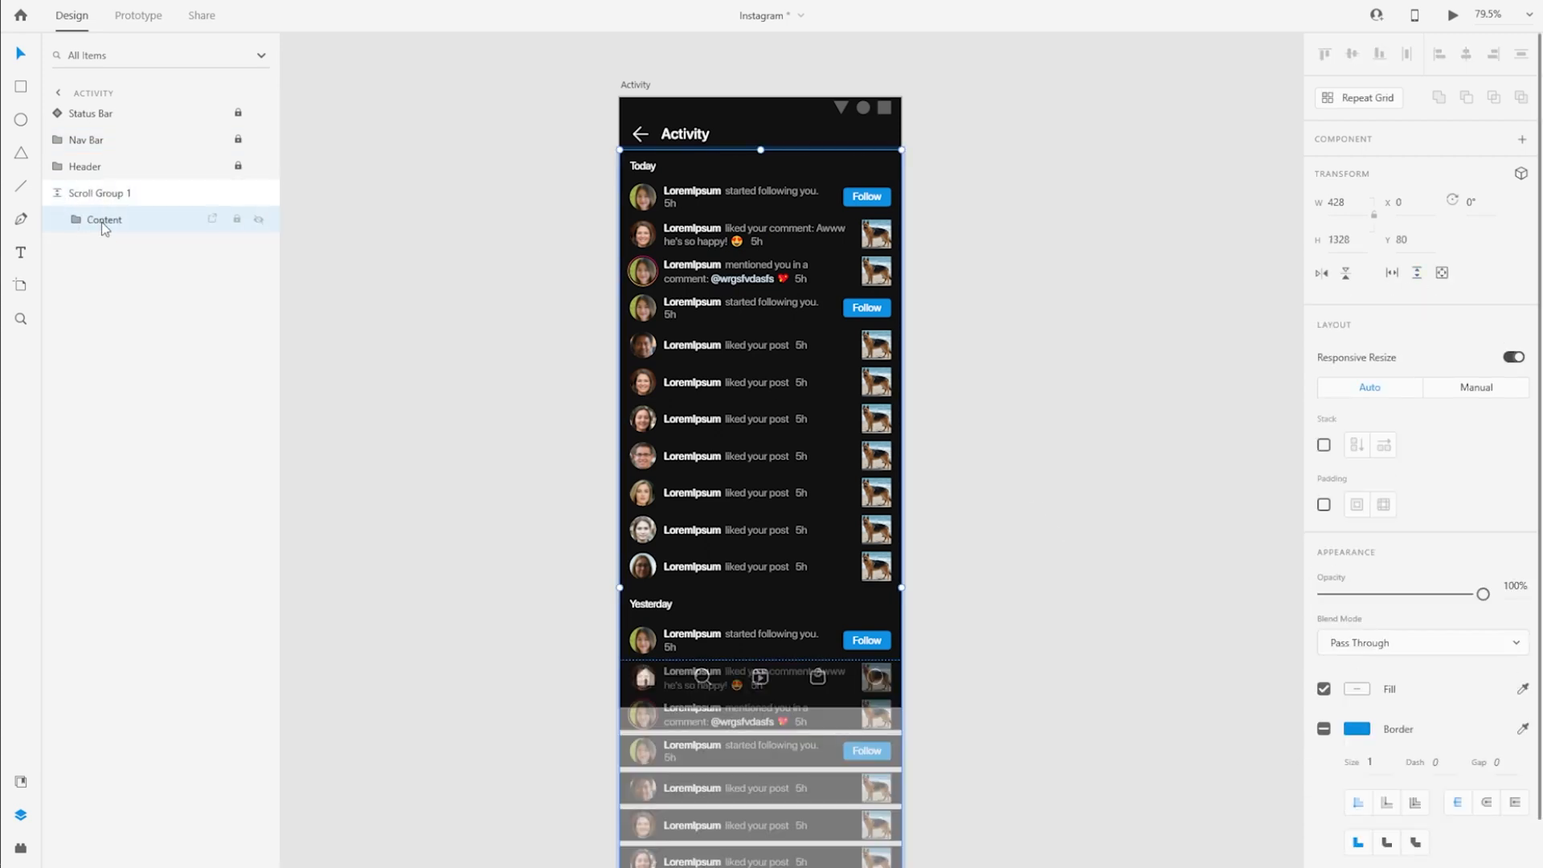
key("ctrl+shift+g")
Rename the vertical scroll group as Content
double_click(92, 193)
type("Content")
key("Return")
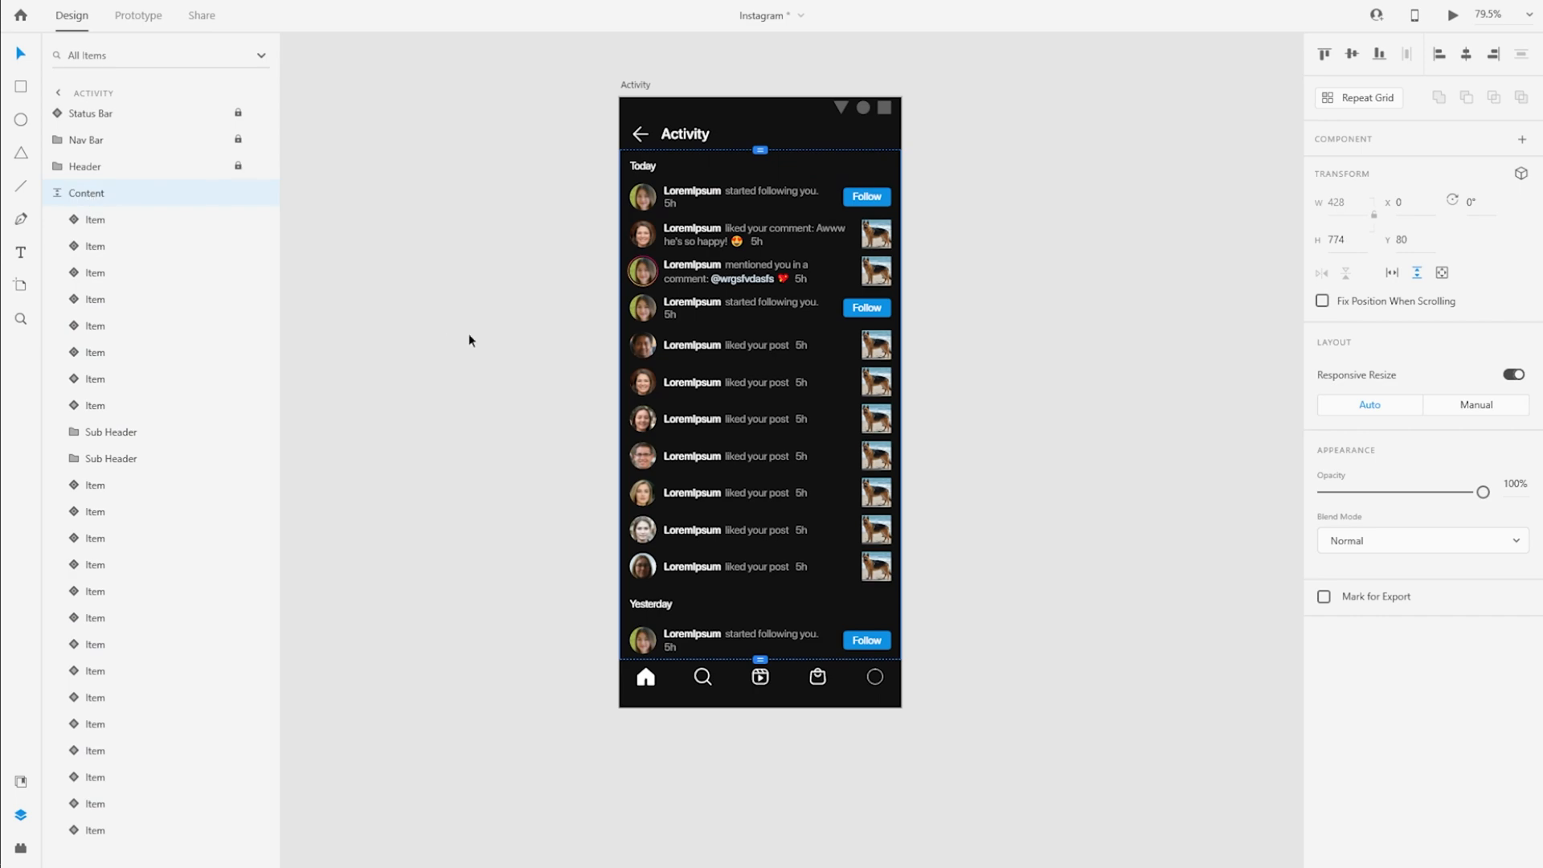
Select the Activity artboard and fit it in the view
scroll(447, 304, "down", 2)
scroll(446, 298, "down", 1)
scroll(447, 298, "up", 2)
left_click(594, 257)
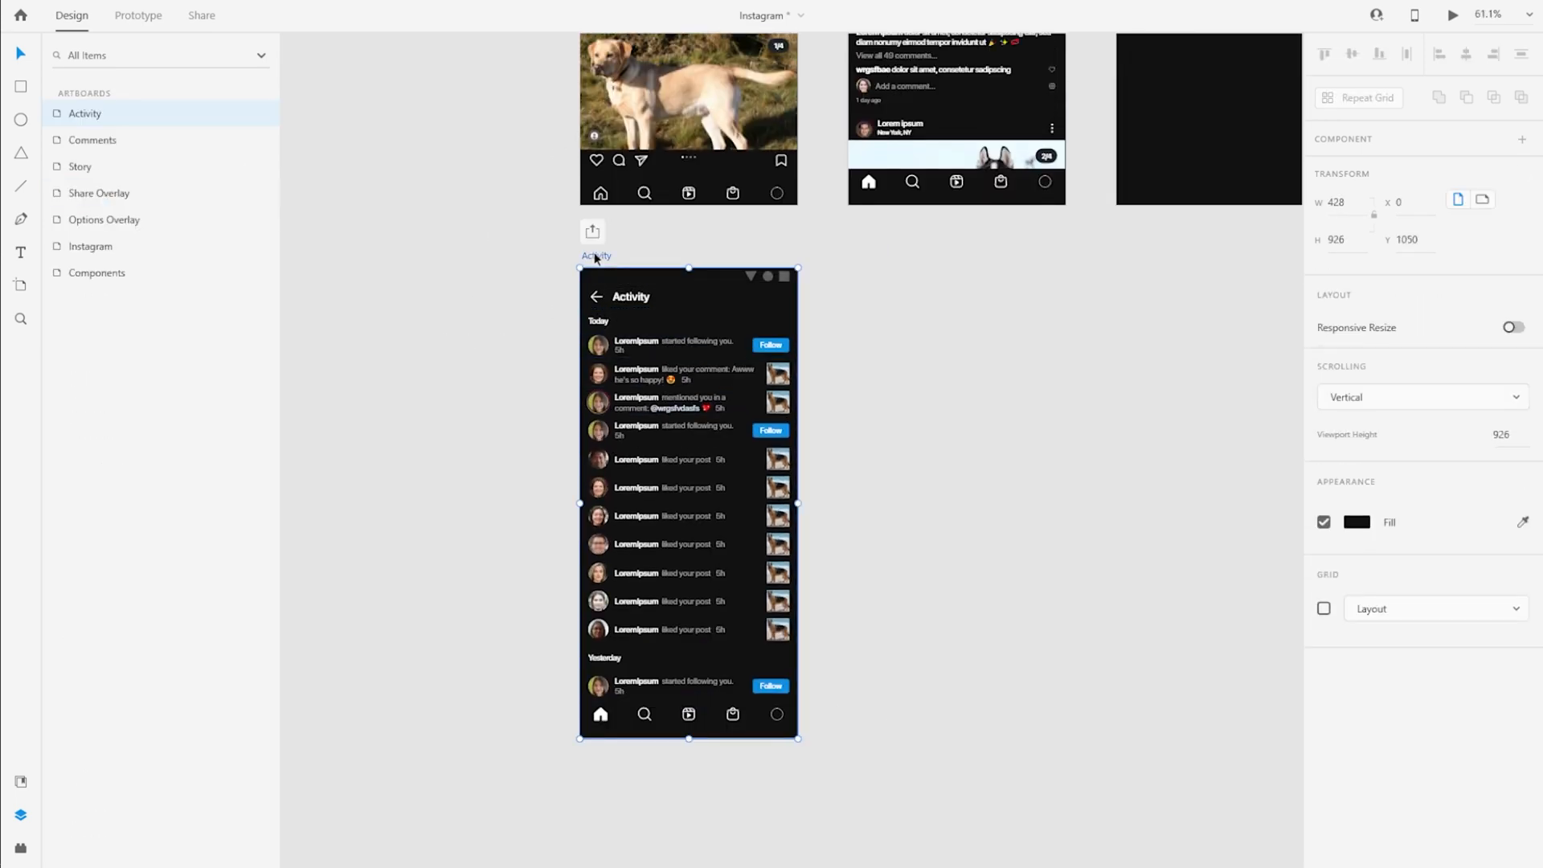
key("ctrl+3")
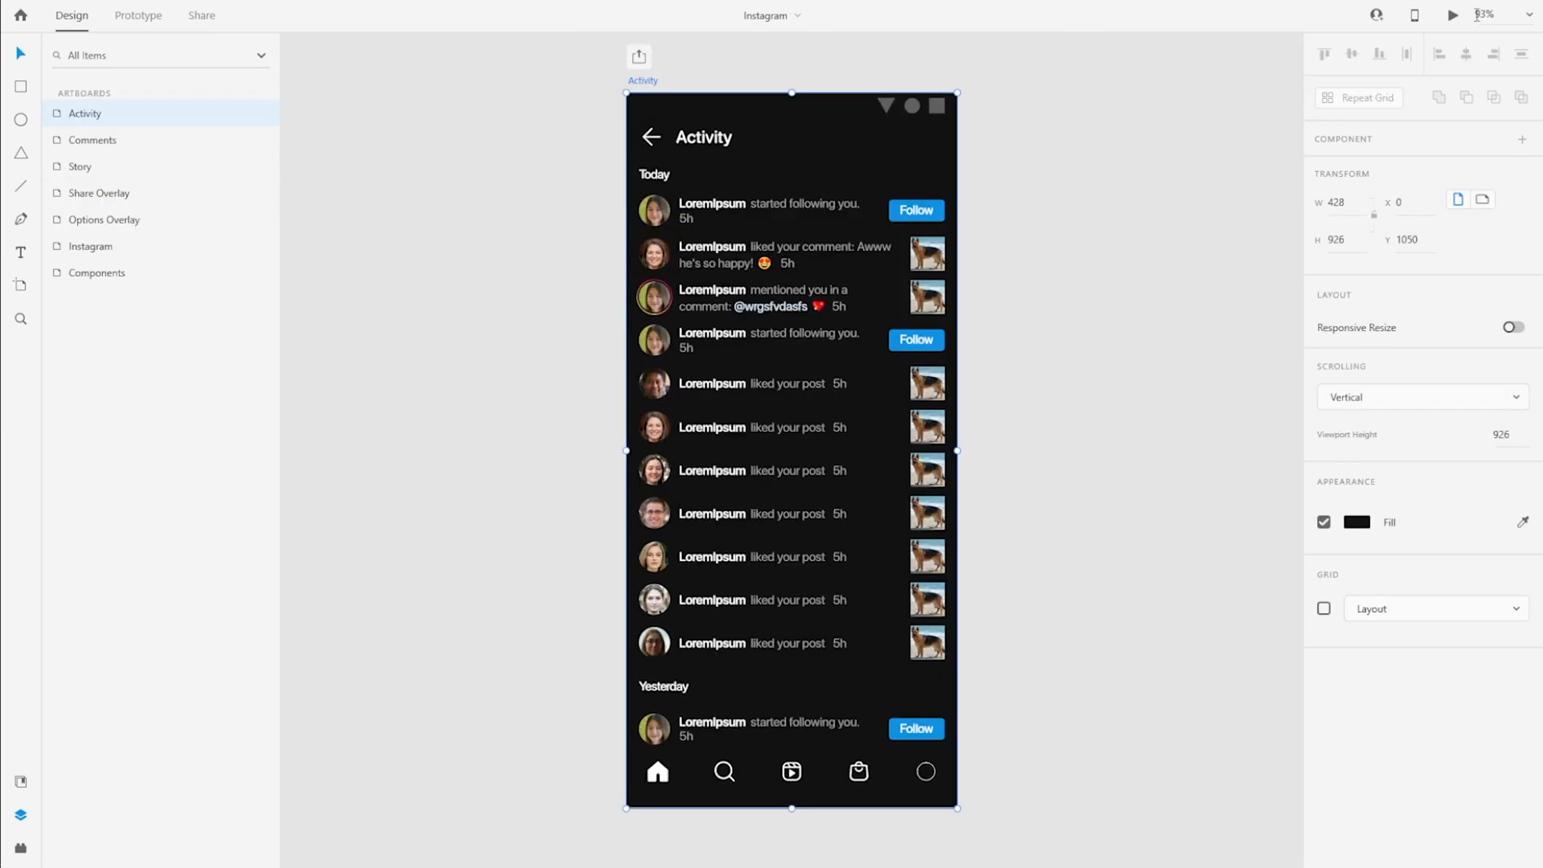
Preview the Activity screen, scroll through its list, toggle the Follow buttons under Today and Yesterday, and close the preview
left_click(1453, 15)
scroll(752, 446, "down", 5)
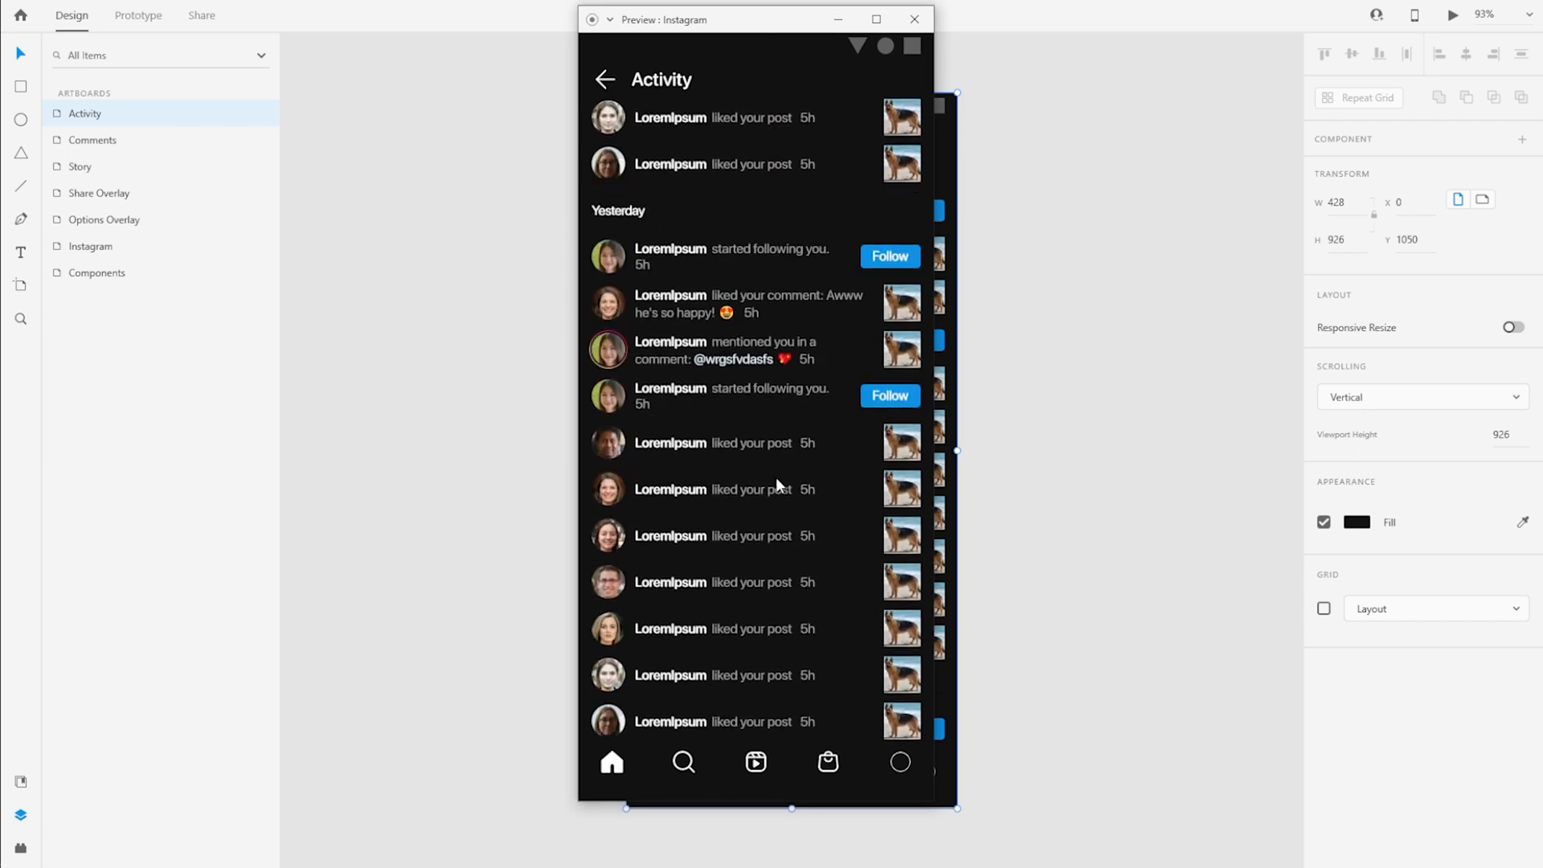
left_click(887, 395)
left_click(890, 261)
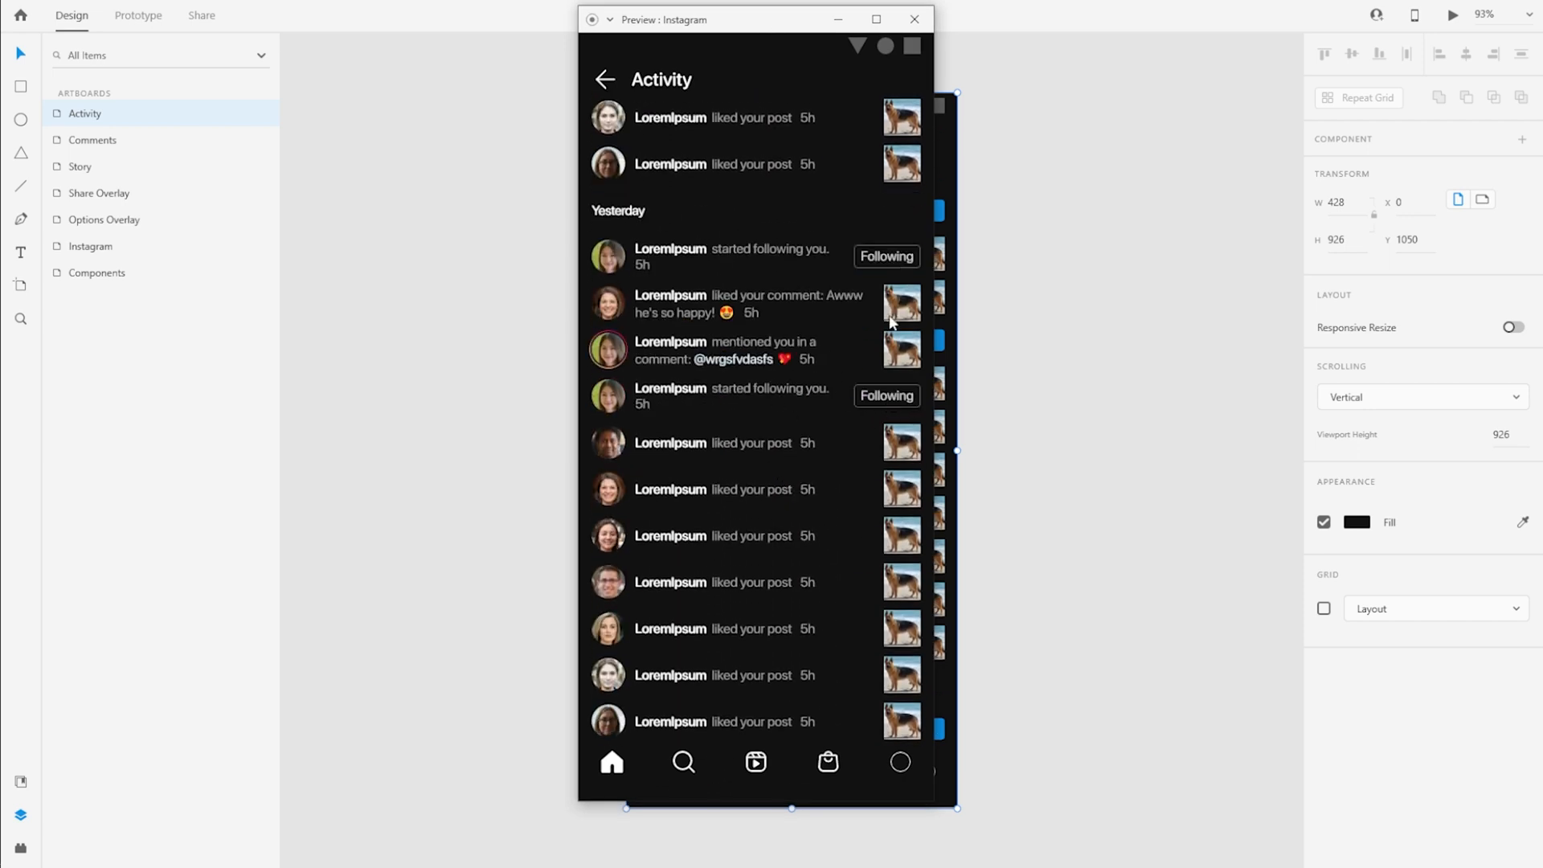
scroll(883, 241, "up", 6)
left_click(884, 159)
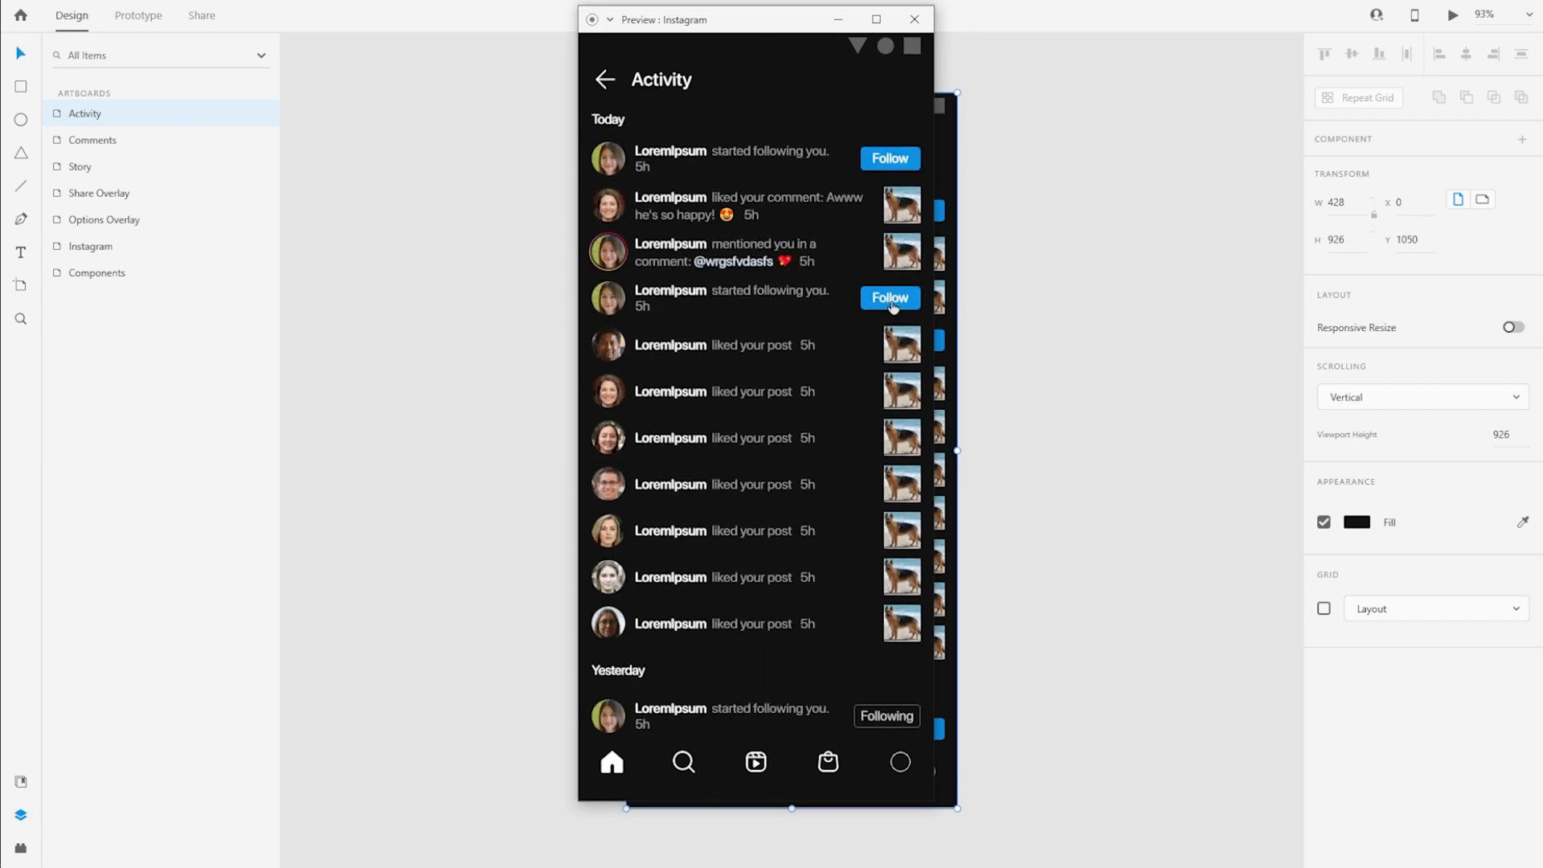
left_click(891, 297)
scroll(785, 394, "down", 5)
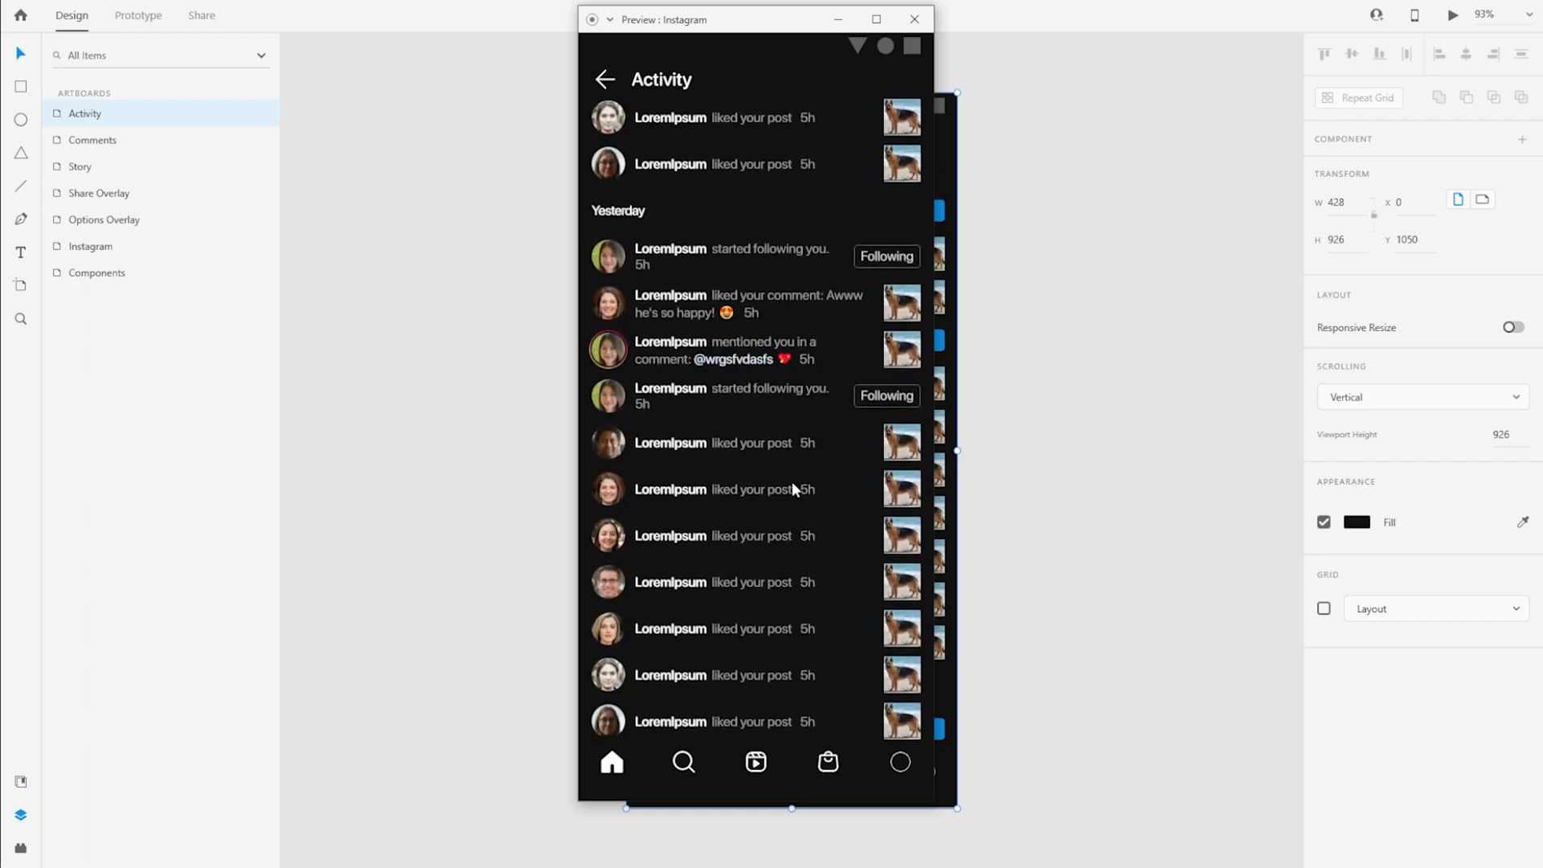
scroll(776, 488, "up", 6)
left_click(914, 20)
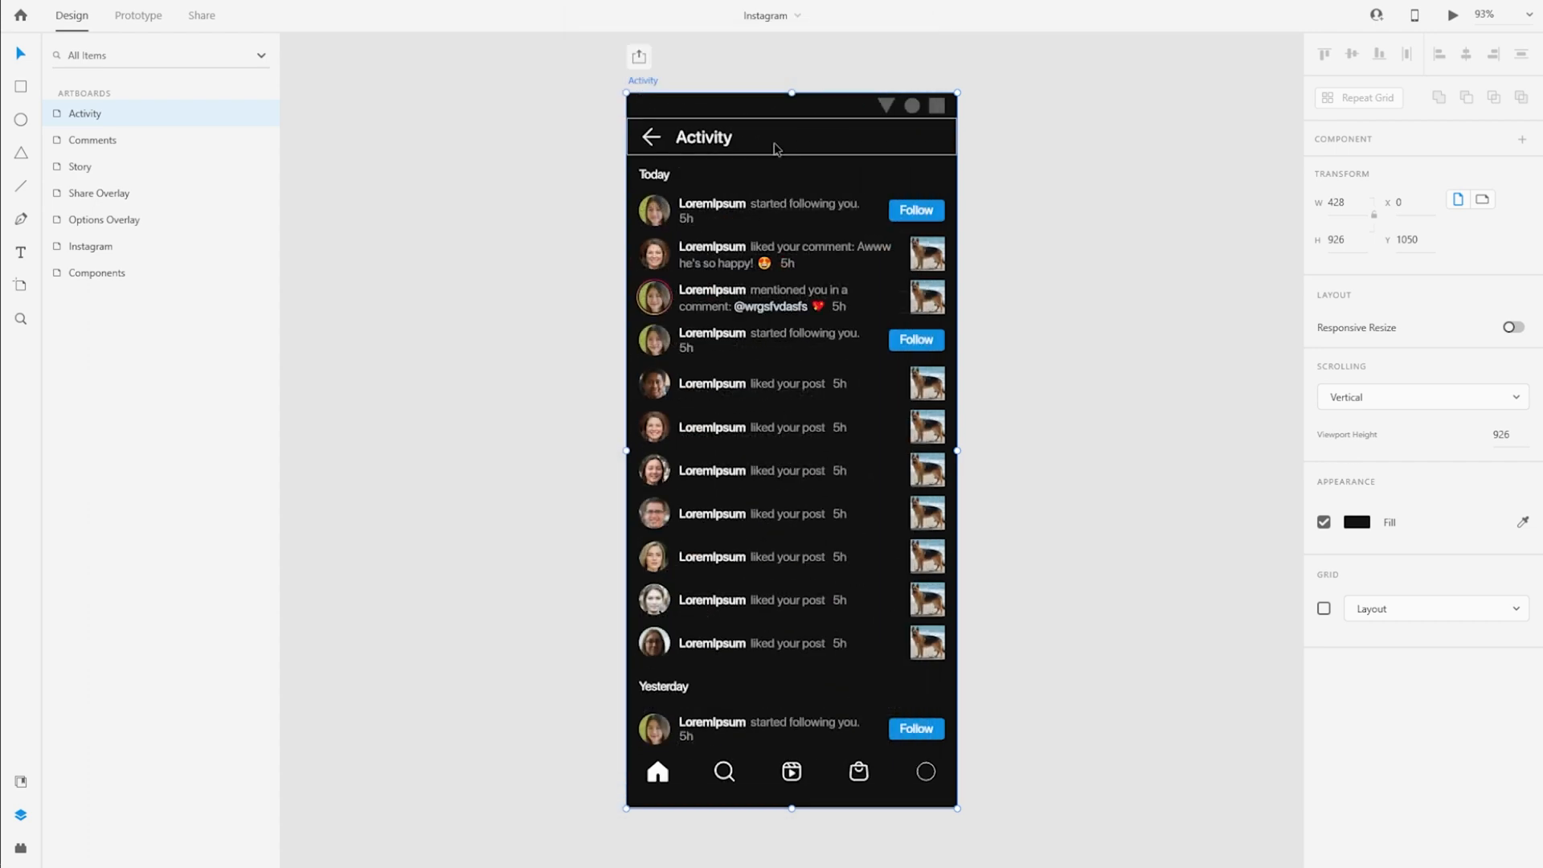
Inspect the layers inside the Activity artboard's Header group
left_click(639, 133)
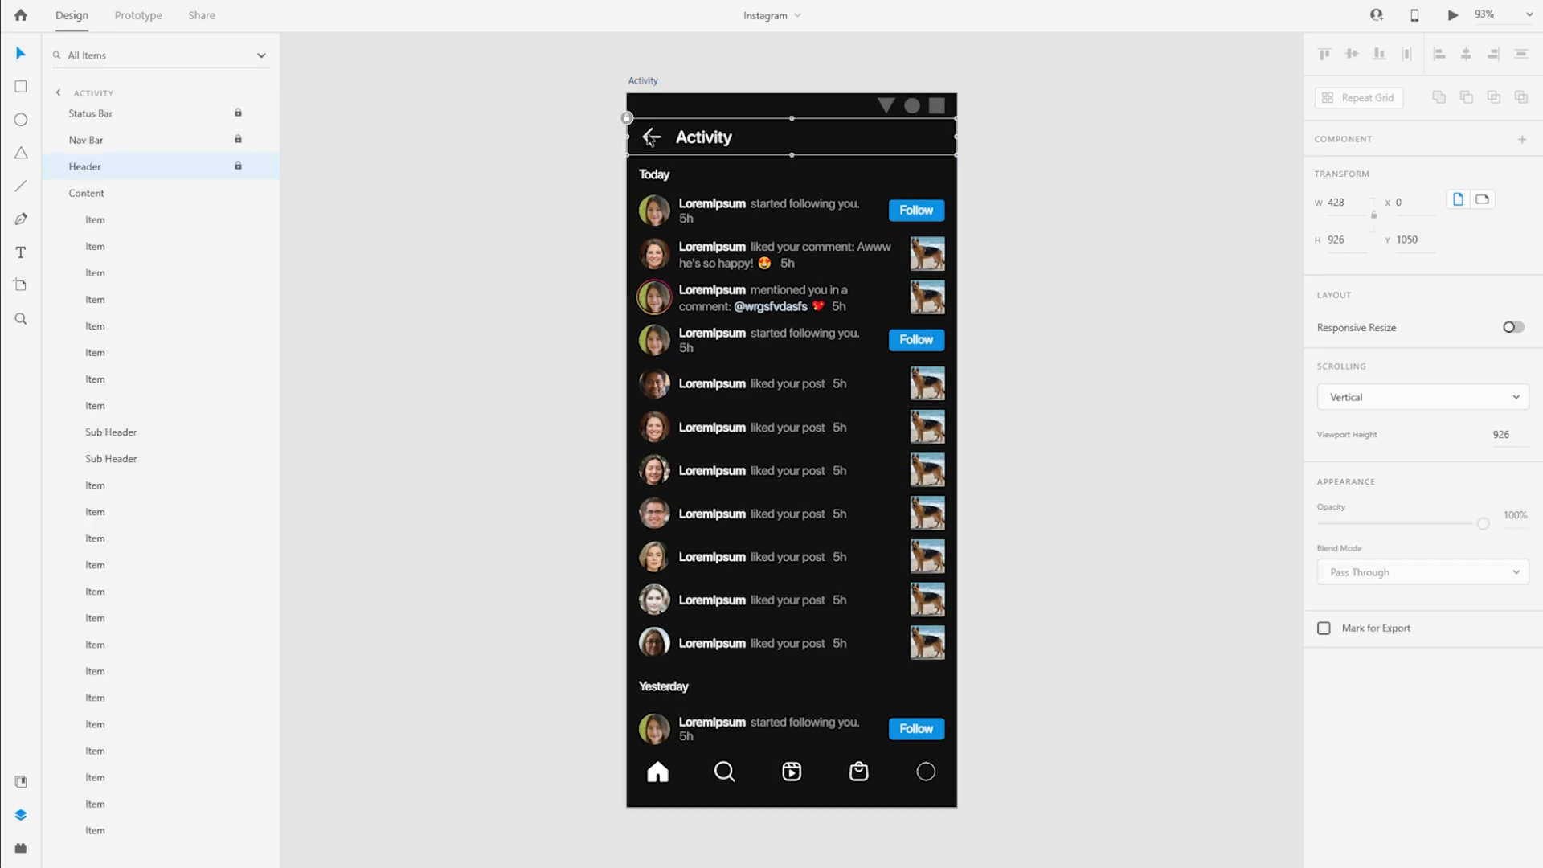
left_click(59, 194)
left_click(59, 165)
scroll(475, 311, "down", 3)
scroll(474, 312, "up", 3)
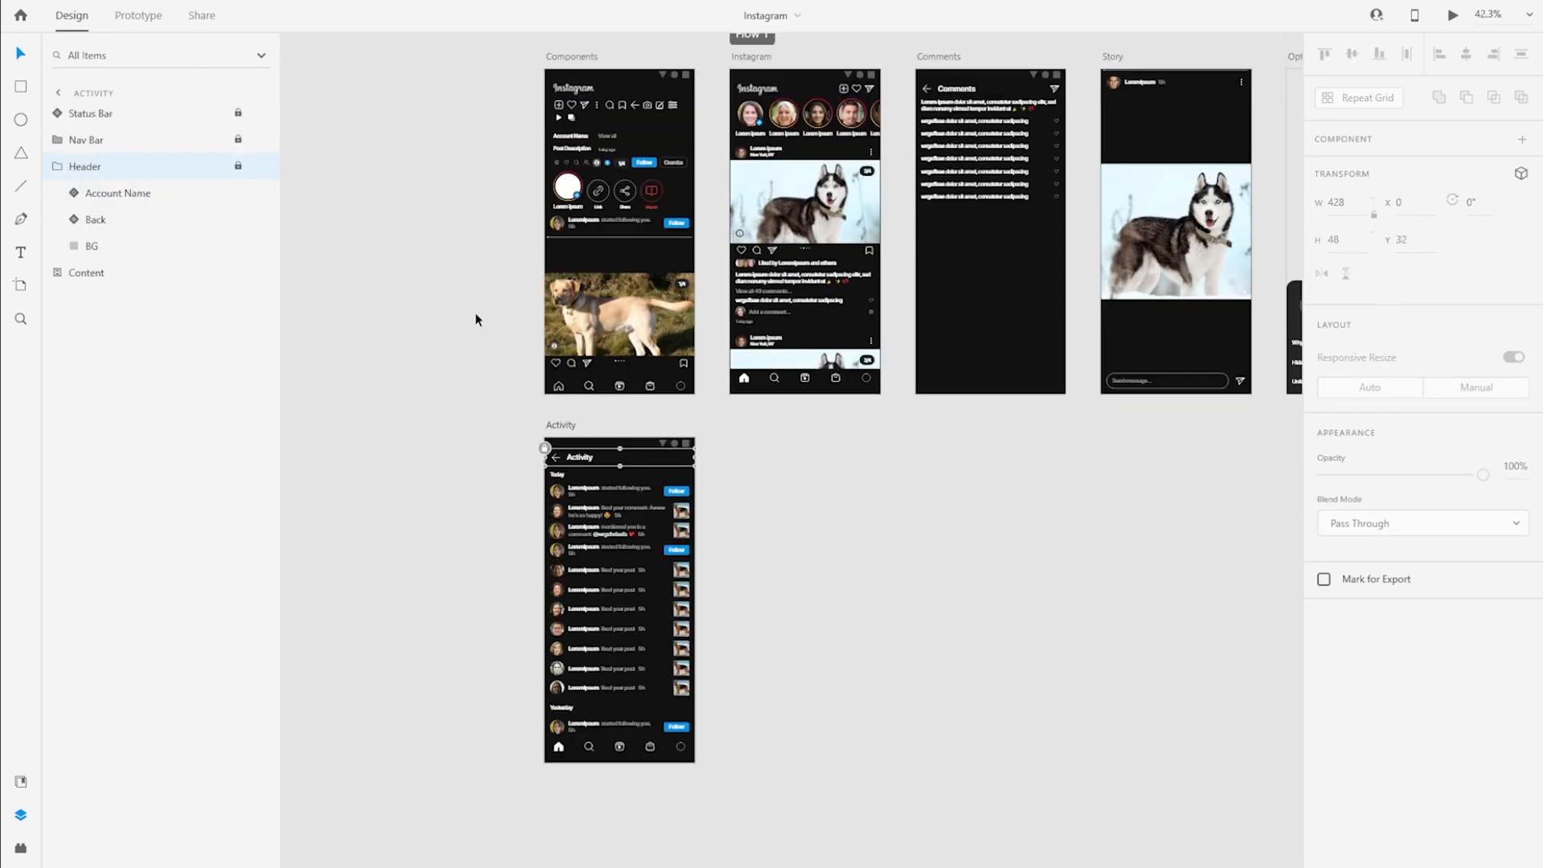
Unlock and expand the Header group on the Instagram artboard
left_click(857, 215)
scroll(863, 238, "up", 2)
scroll(862, 238, "up", 2)
scroll(862, 238, "down", 1)
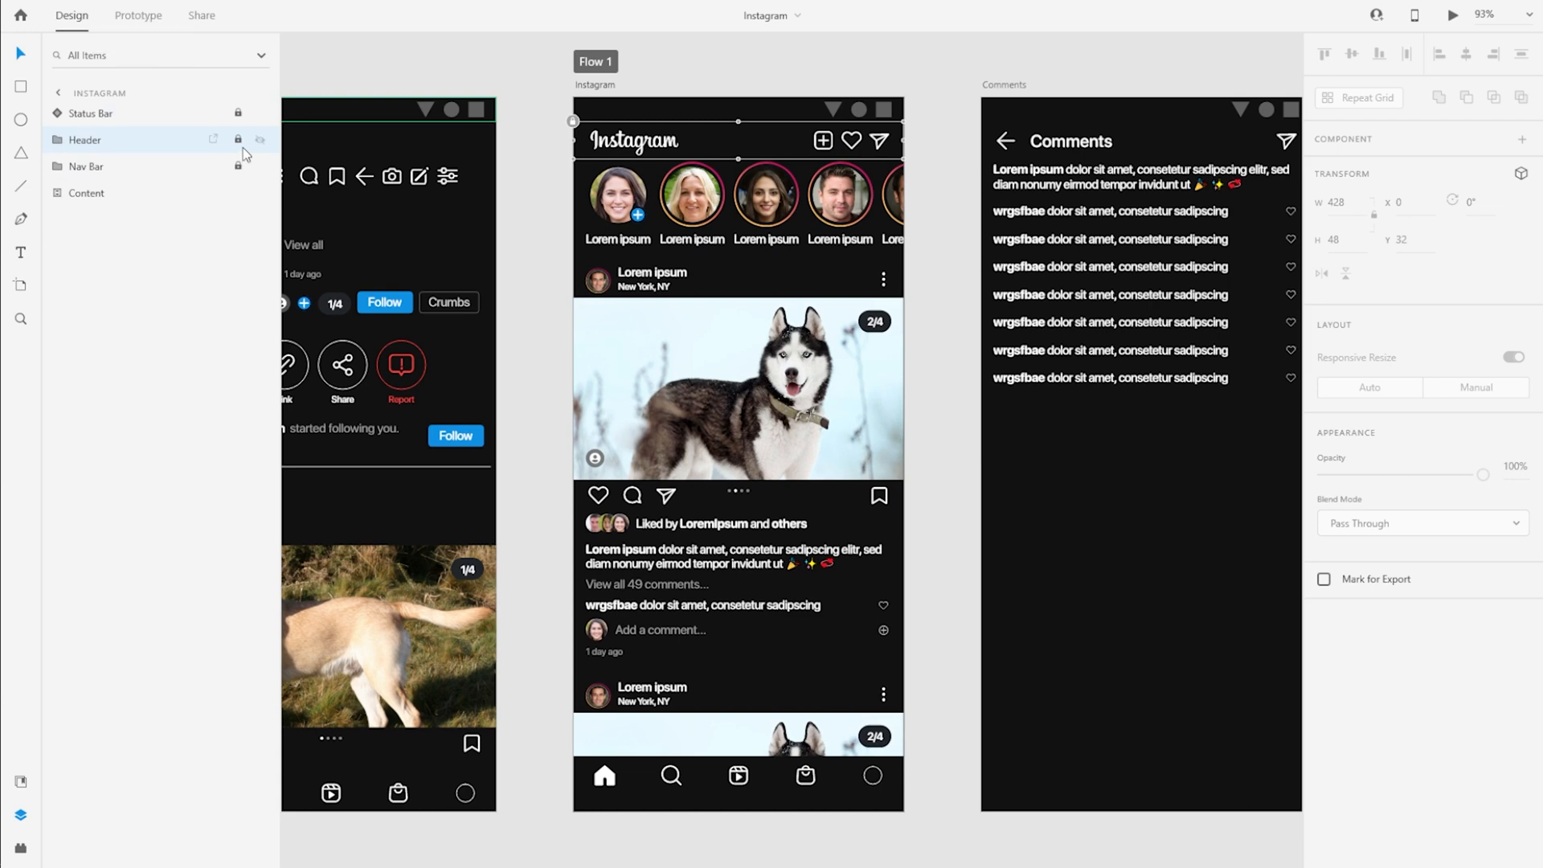
left_click(246, 153)
left_click(58, 139)
Group the Like icon of the Instagram header by itself, name the group Activity, and lock the Header again
left_click(96, 192)
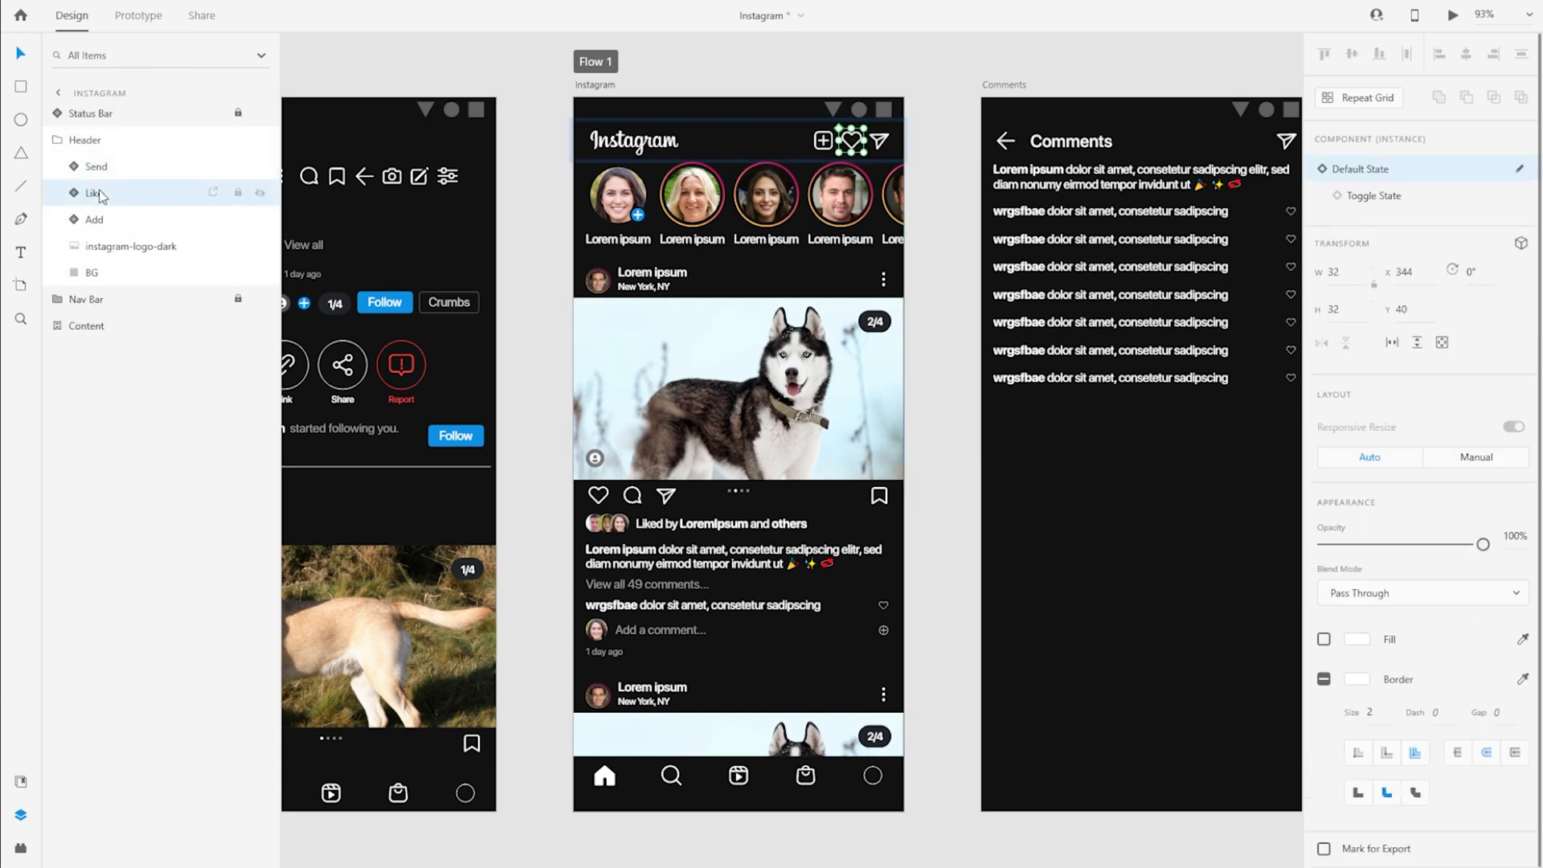
right_click(99, 193)
left_click(169, 525)
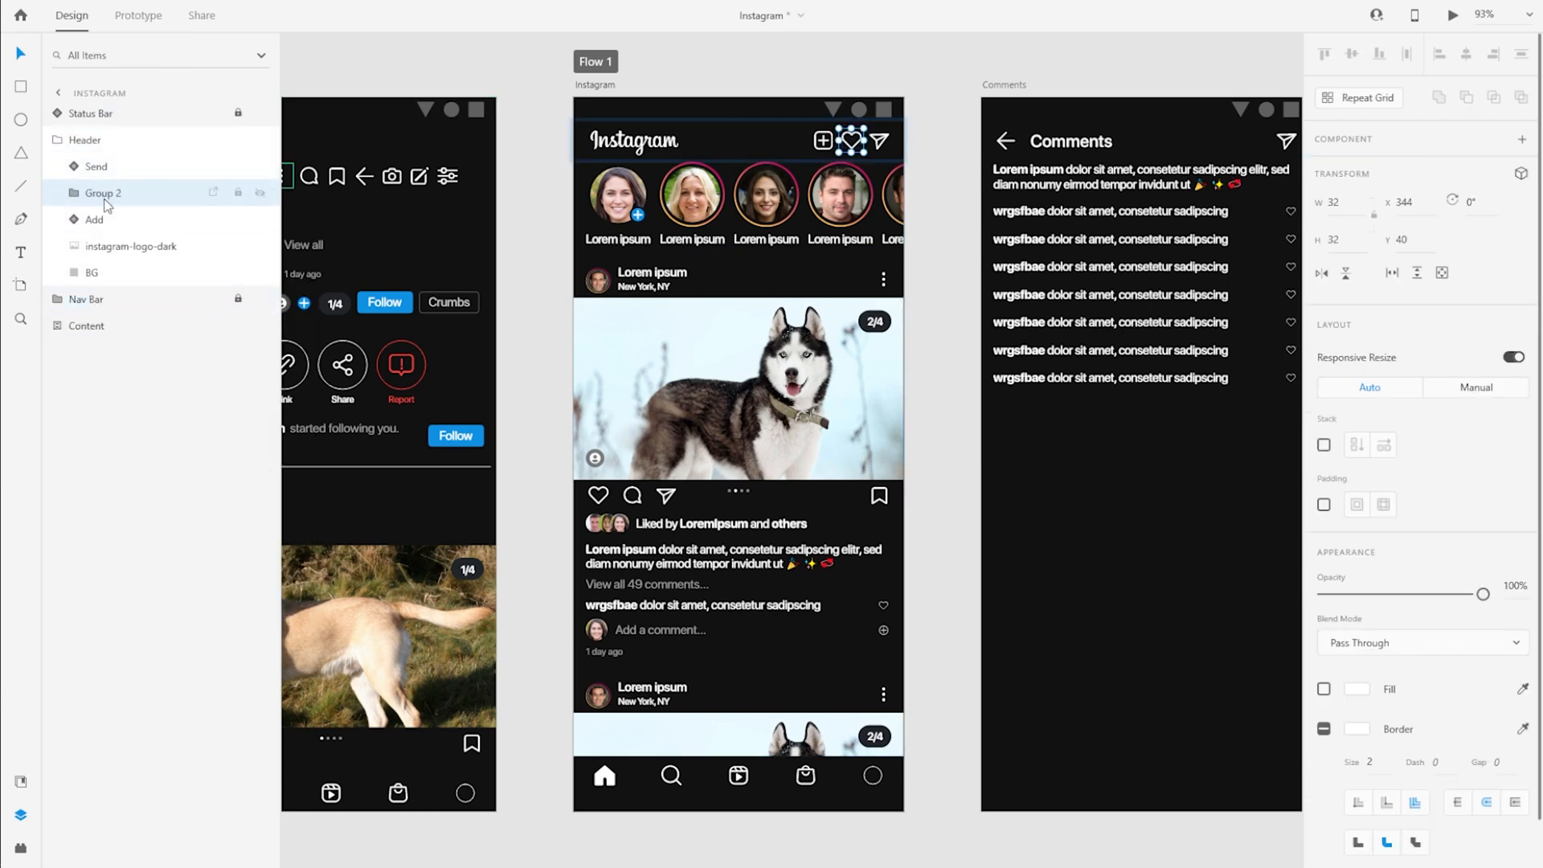
double_click(107, 192)
type("Activity")
key("Return")
left_click(241, 140)
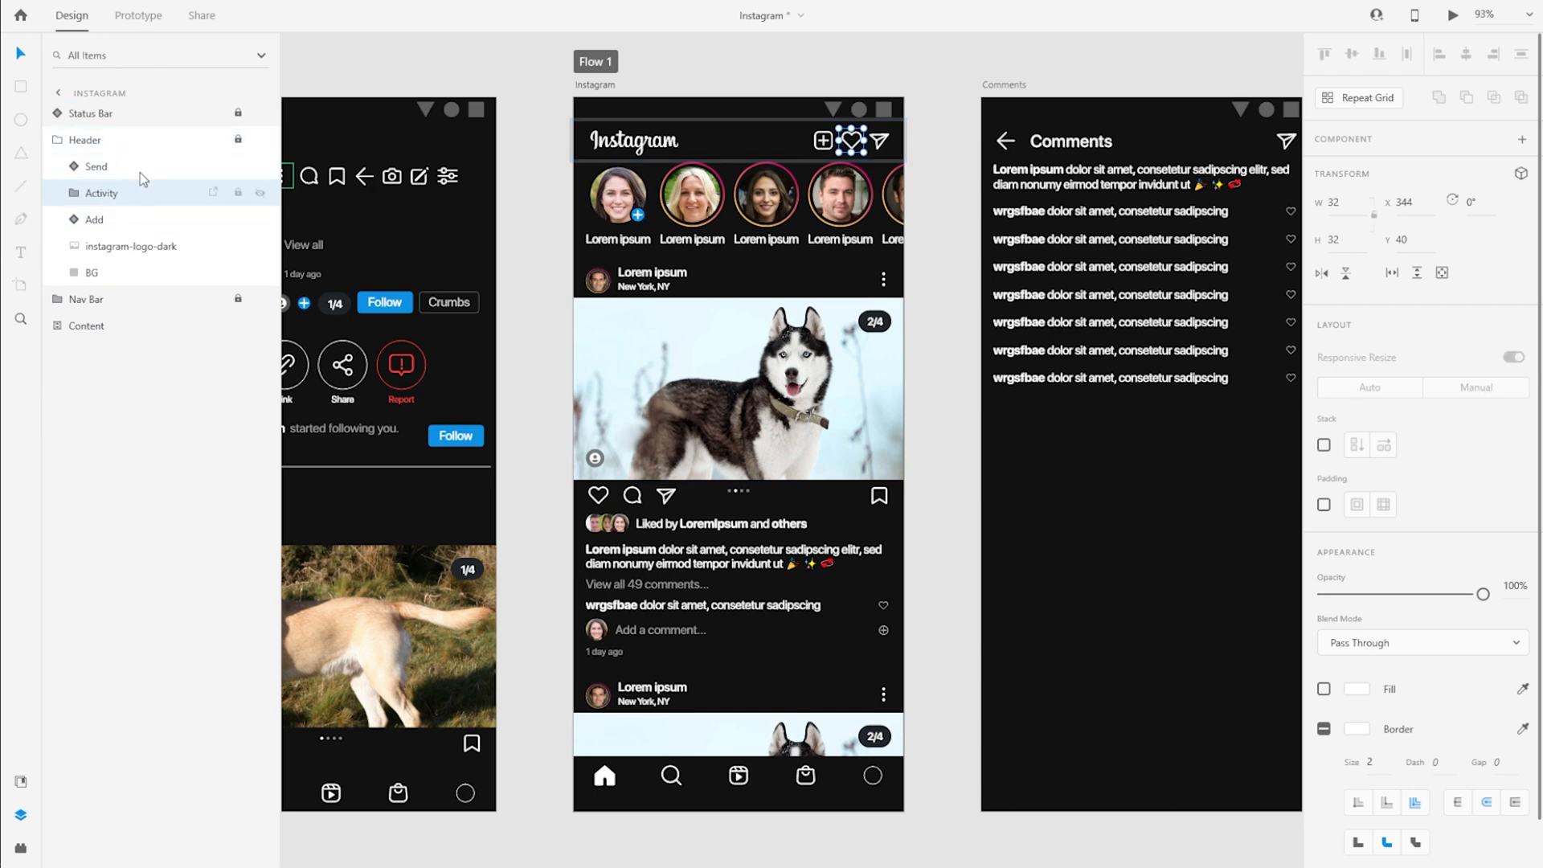
Link the header's Activity group to the Activity artboard with a tap-triggered Dissolve transition, Ease In-Out easing and 0.8 s duration
left_click(138, 15)
scroll(1212, 268, "down", 3)
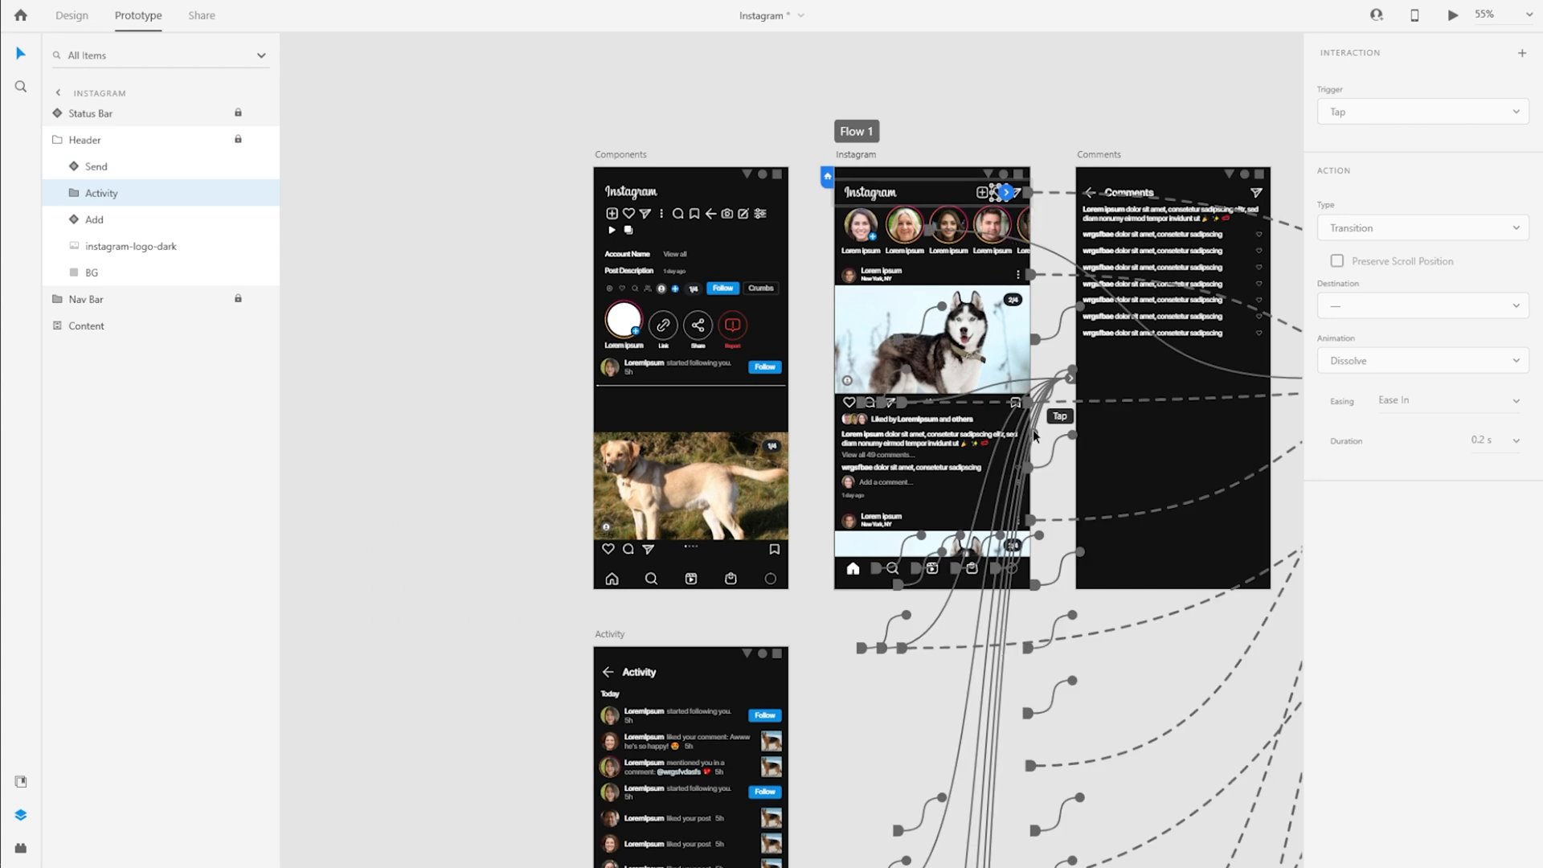
scroll(1037, 426, "down", 2)
left_click_drag(1006, 68, 660, 577)
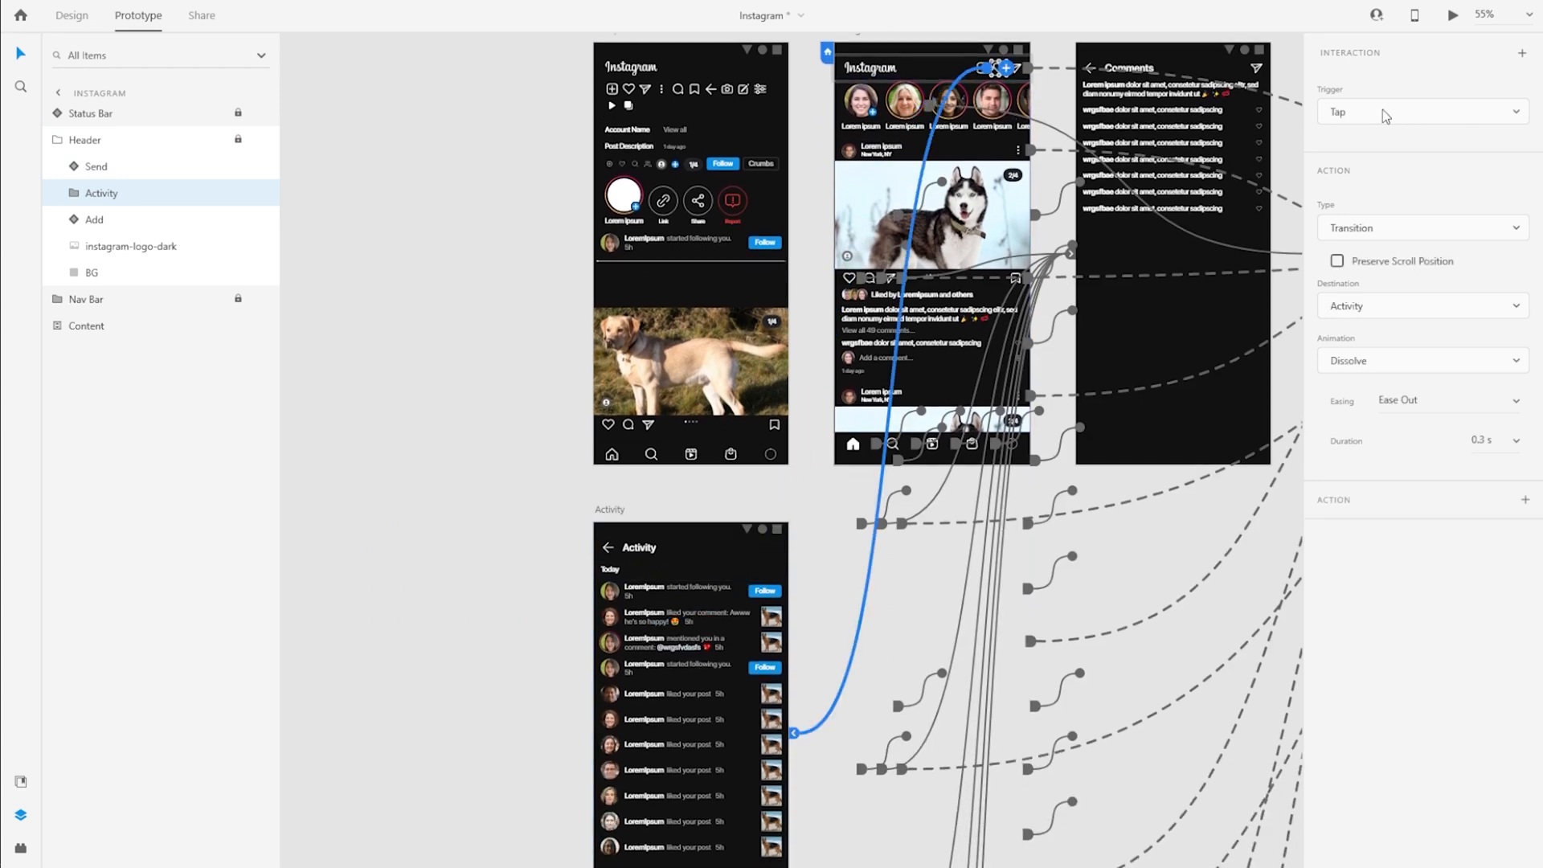
left_click(1491, 410)
left_click(1460, 465)
left_click(1493, 440)
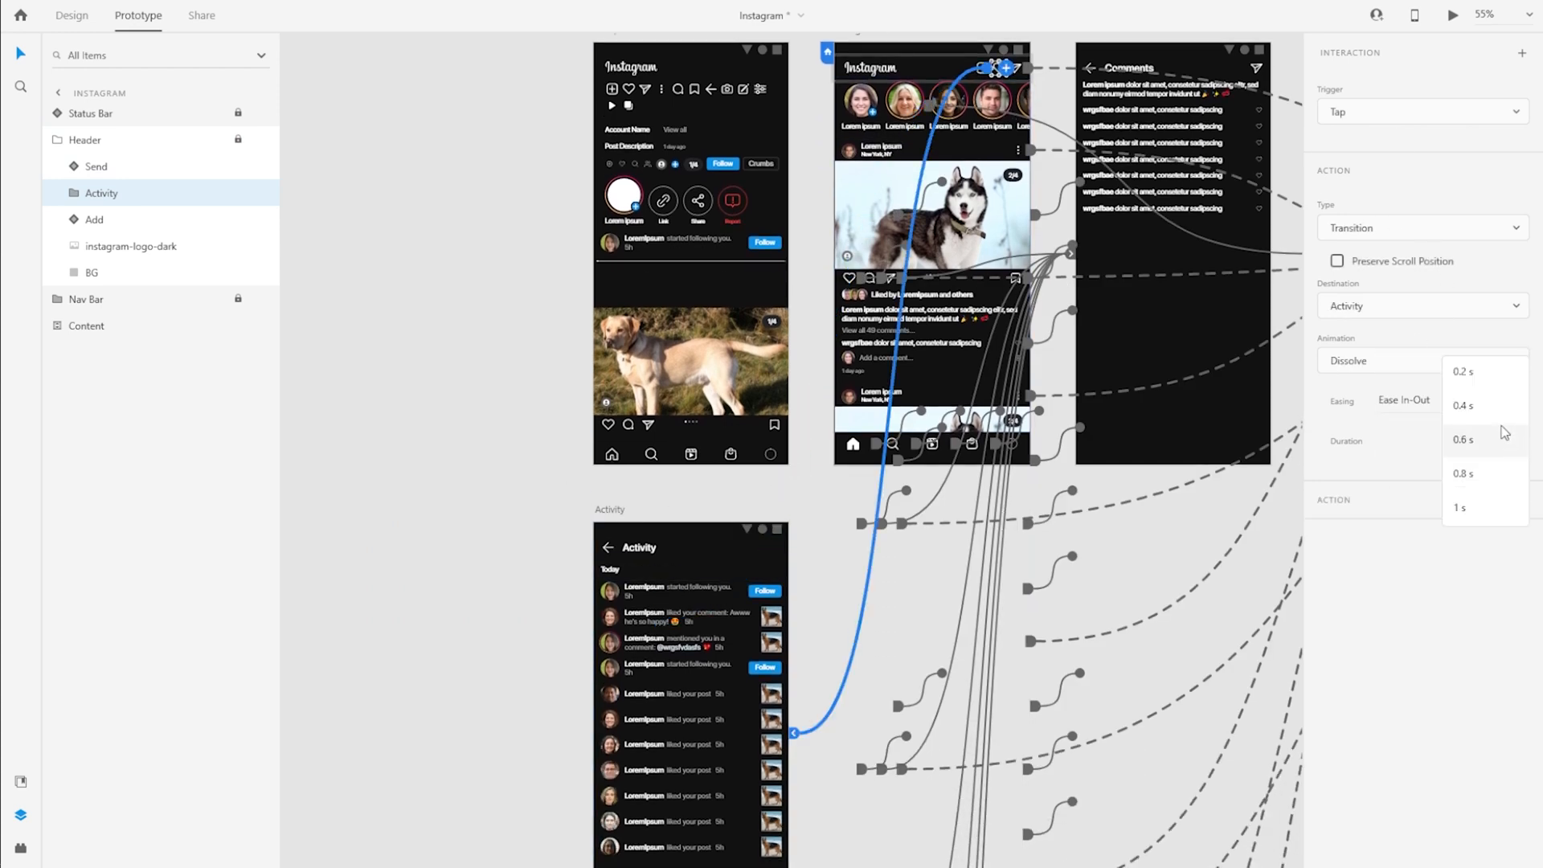
left_click(1479, 474)
Check the interaction of the Activity header's back arrow, and collapse the Header groups on the Activity and Instagram artboards
left_click(604, 550)
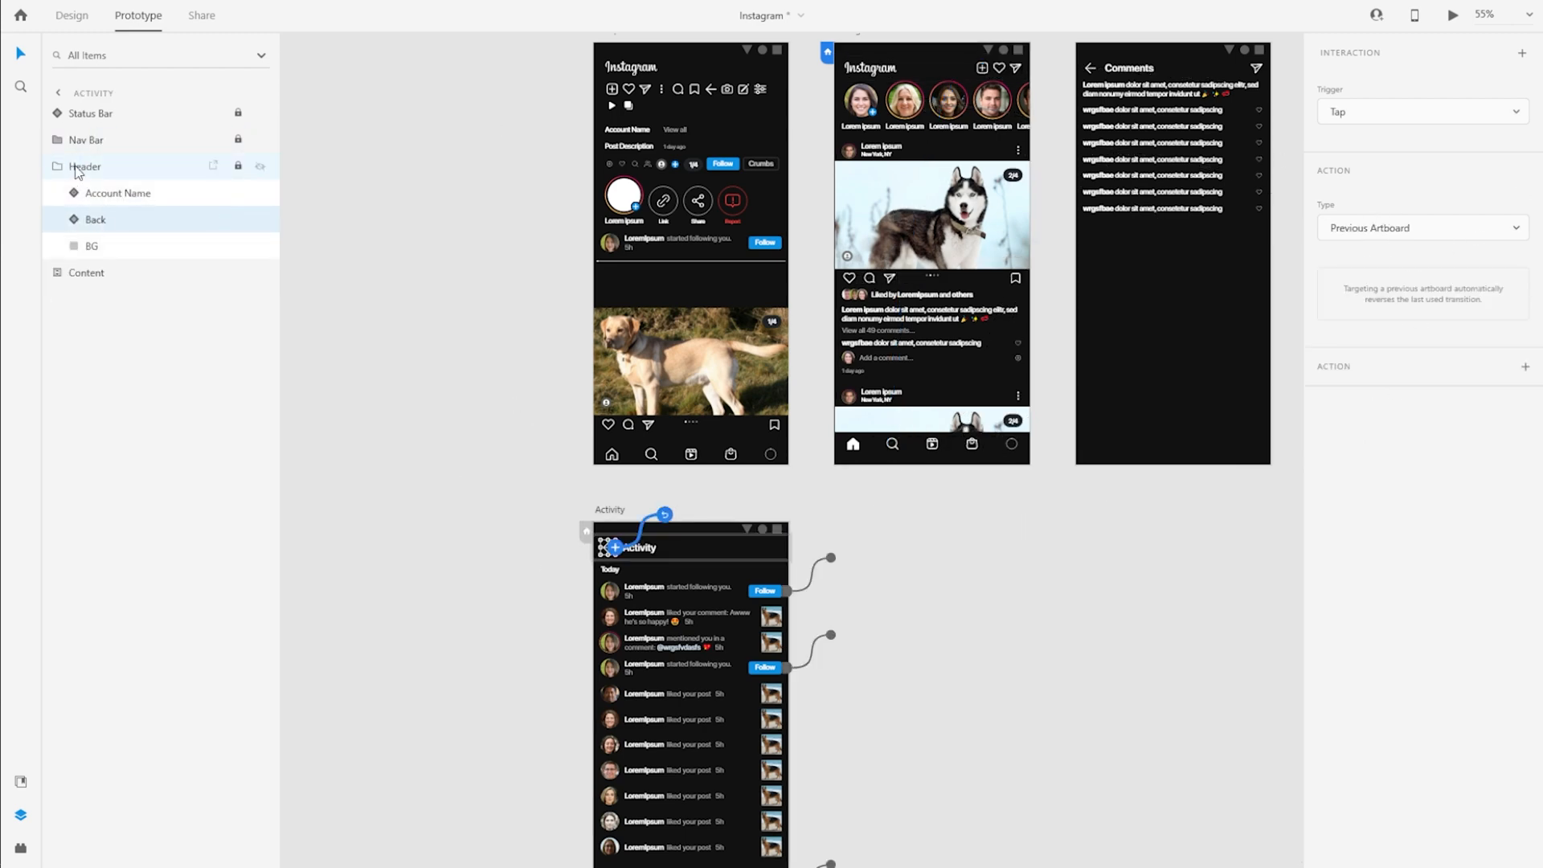
left_click(59, 167)
left_click(924, 70)
left_click(58, 142)
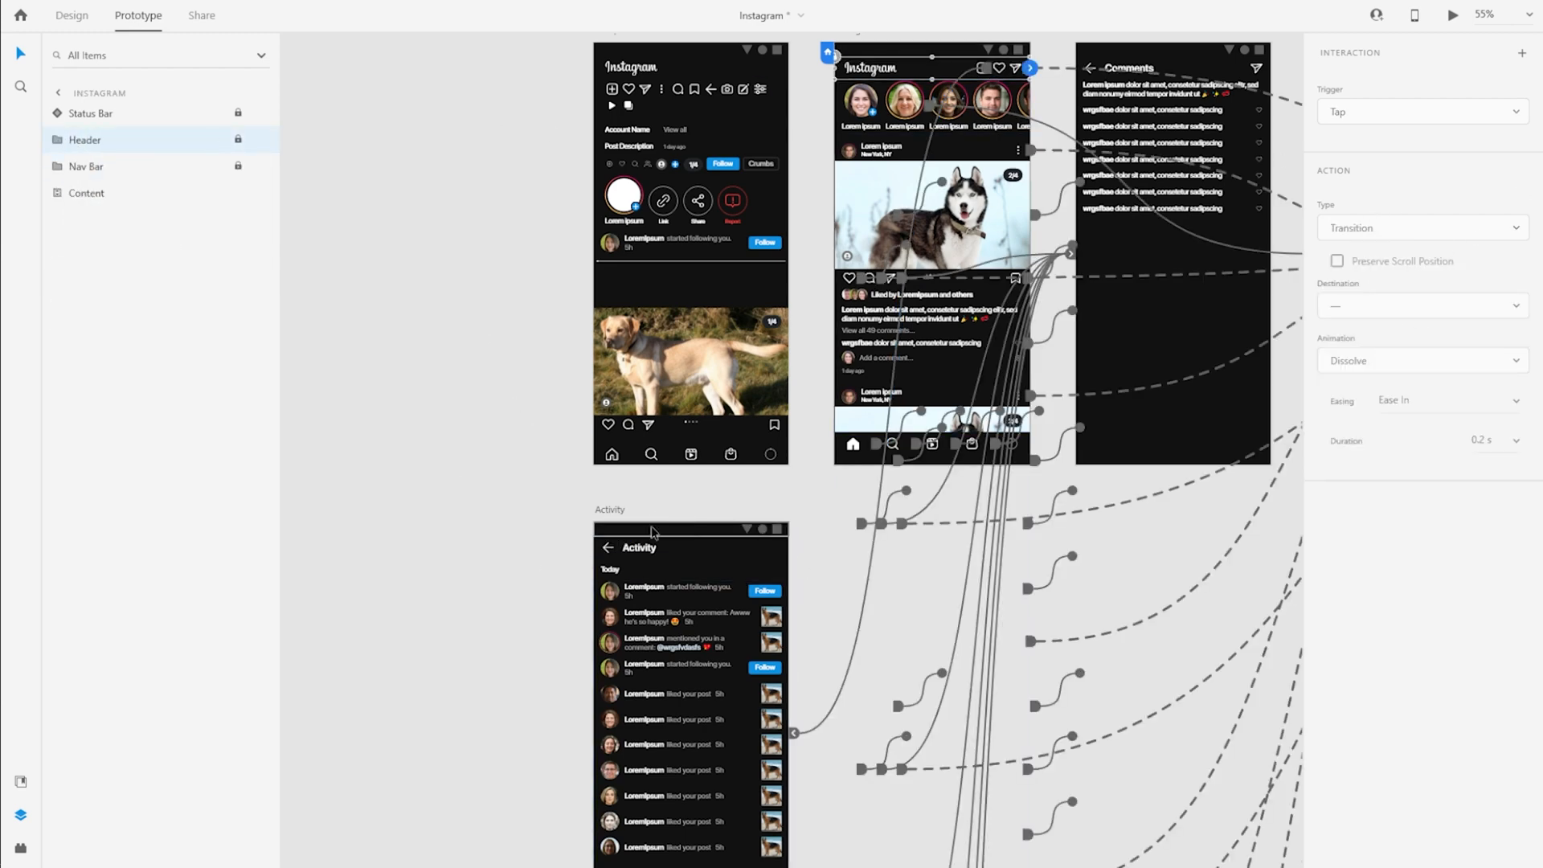
left_click(645, 566)
left_click(364, 166)
key("ctrl+0")
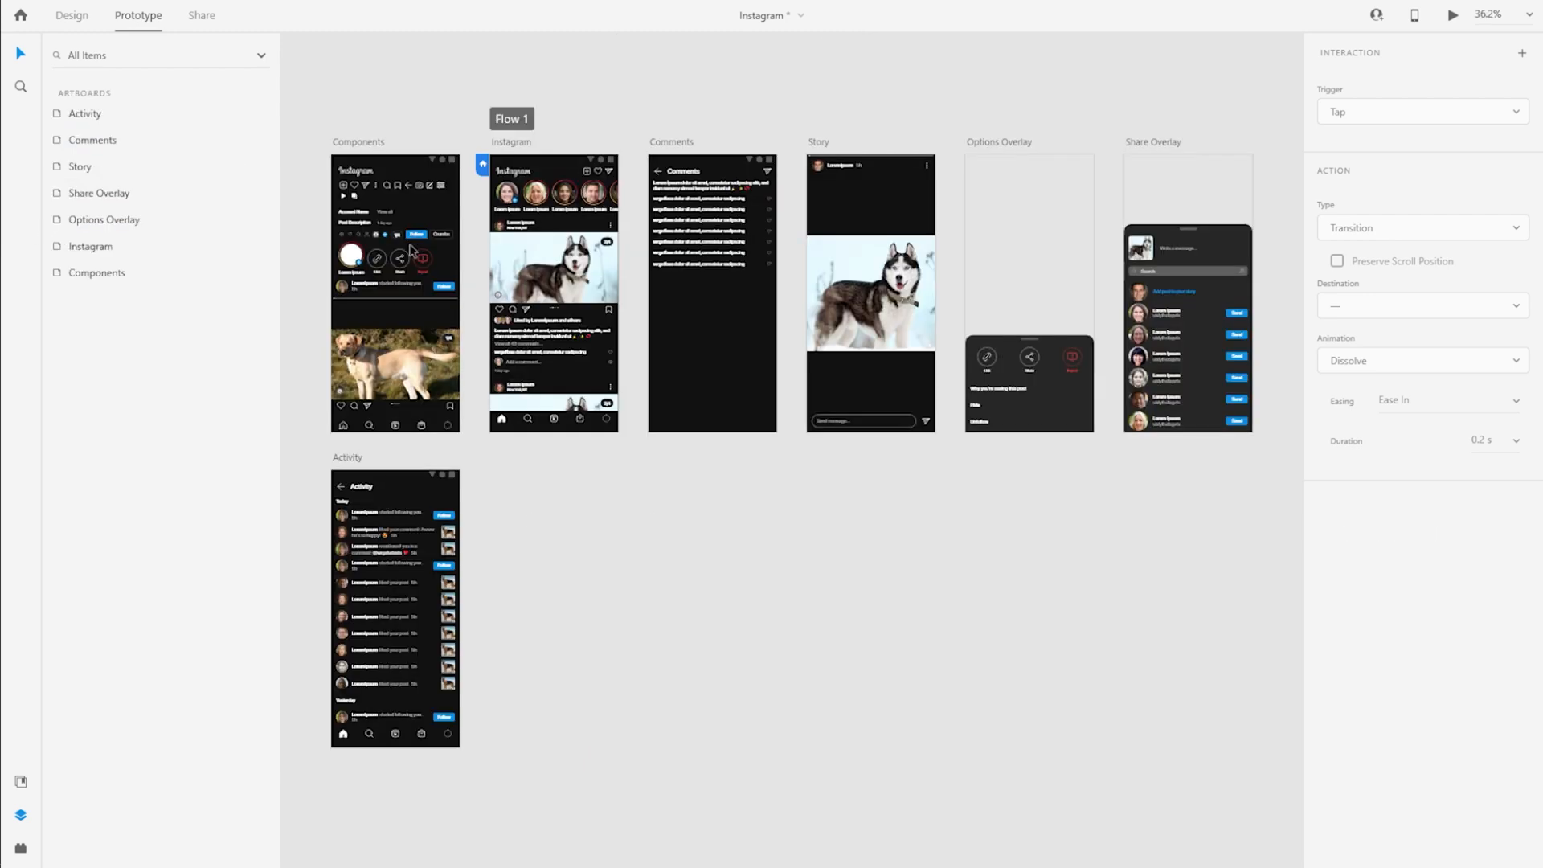
Preview Flow 1, opening Activity from the header's heart icon, toggling a Yesterday Follow button, returning with the back arrow, and closing the preview
left_click(83, 29)
left_click(500, 120)
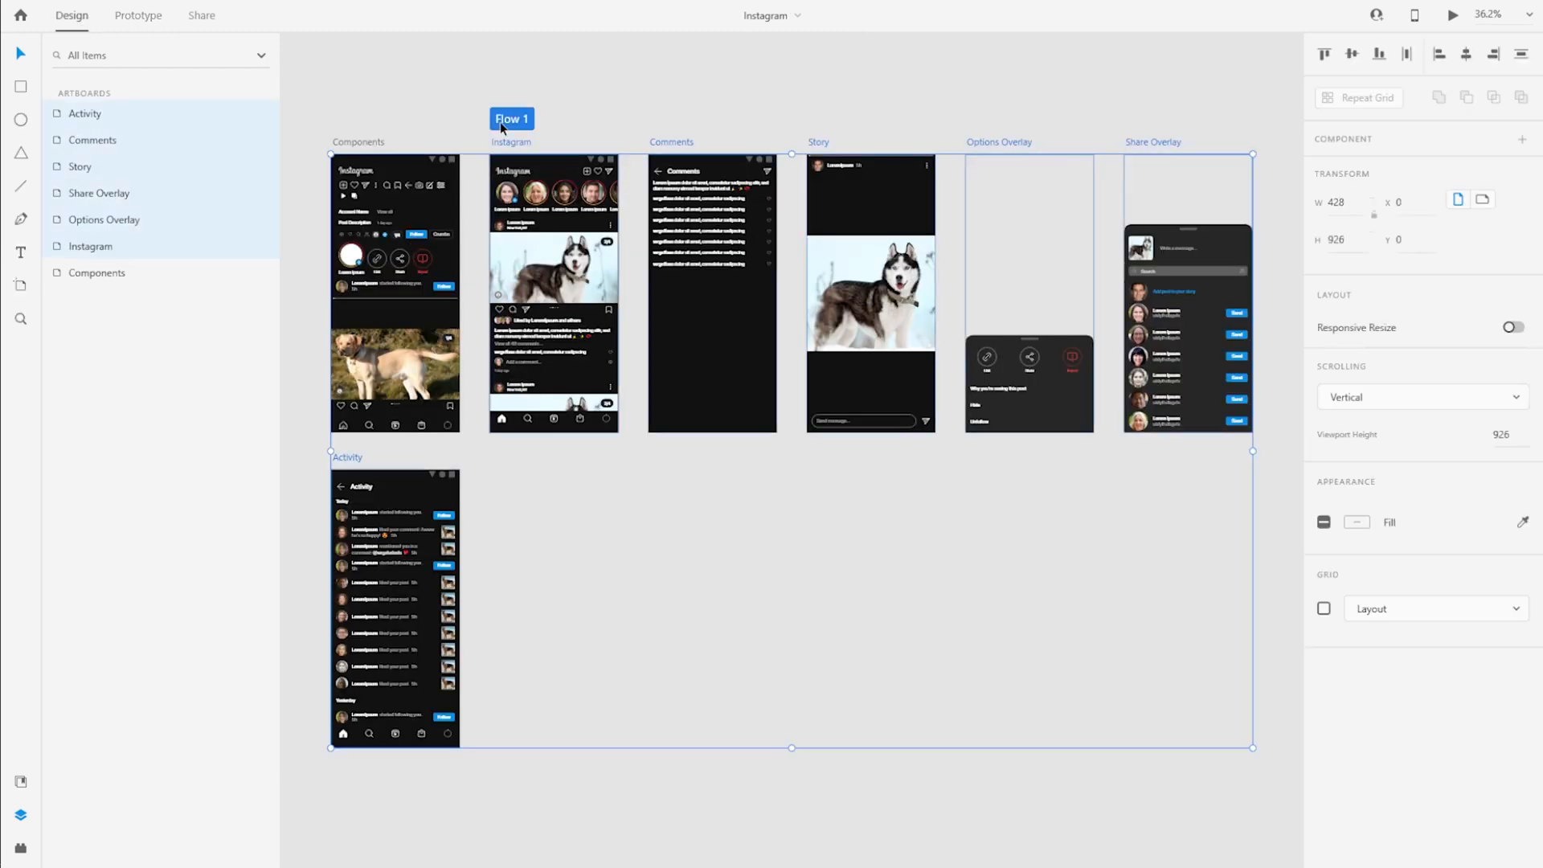
left_click(1452, 16)
scroll(764, 235, "down", 5)
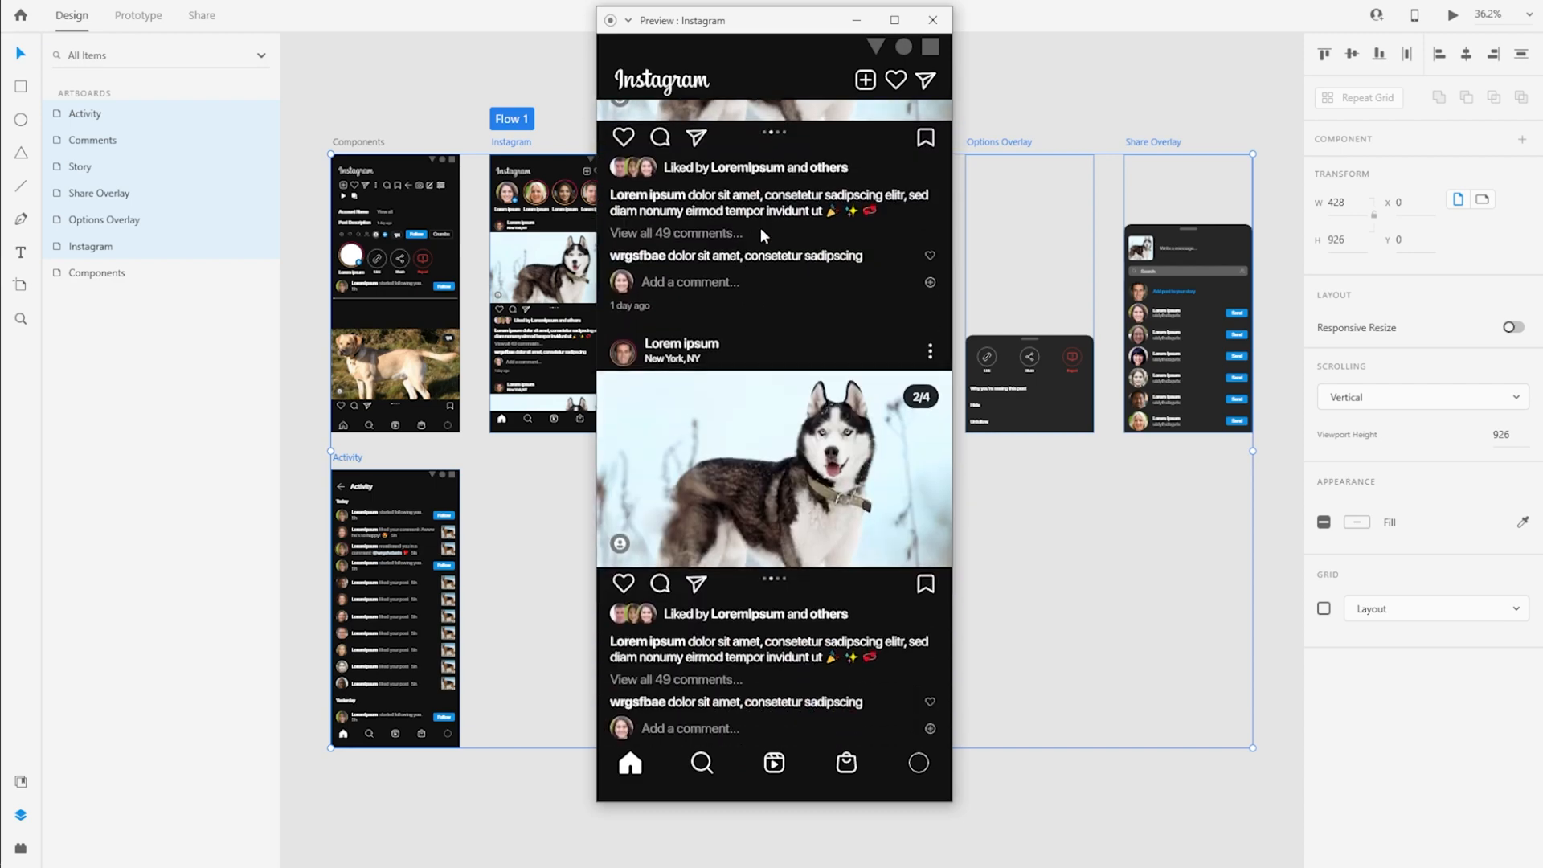
scroll(764, 236, "up", 4)
left_click(895, 90)
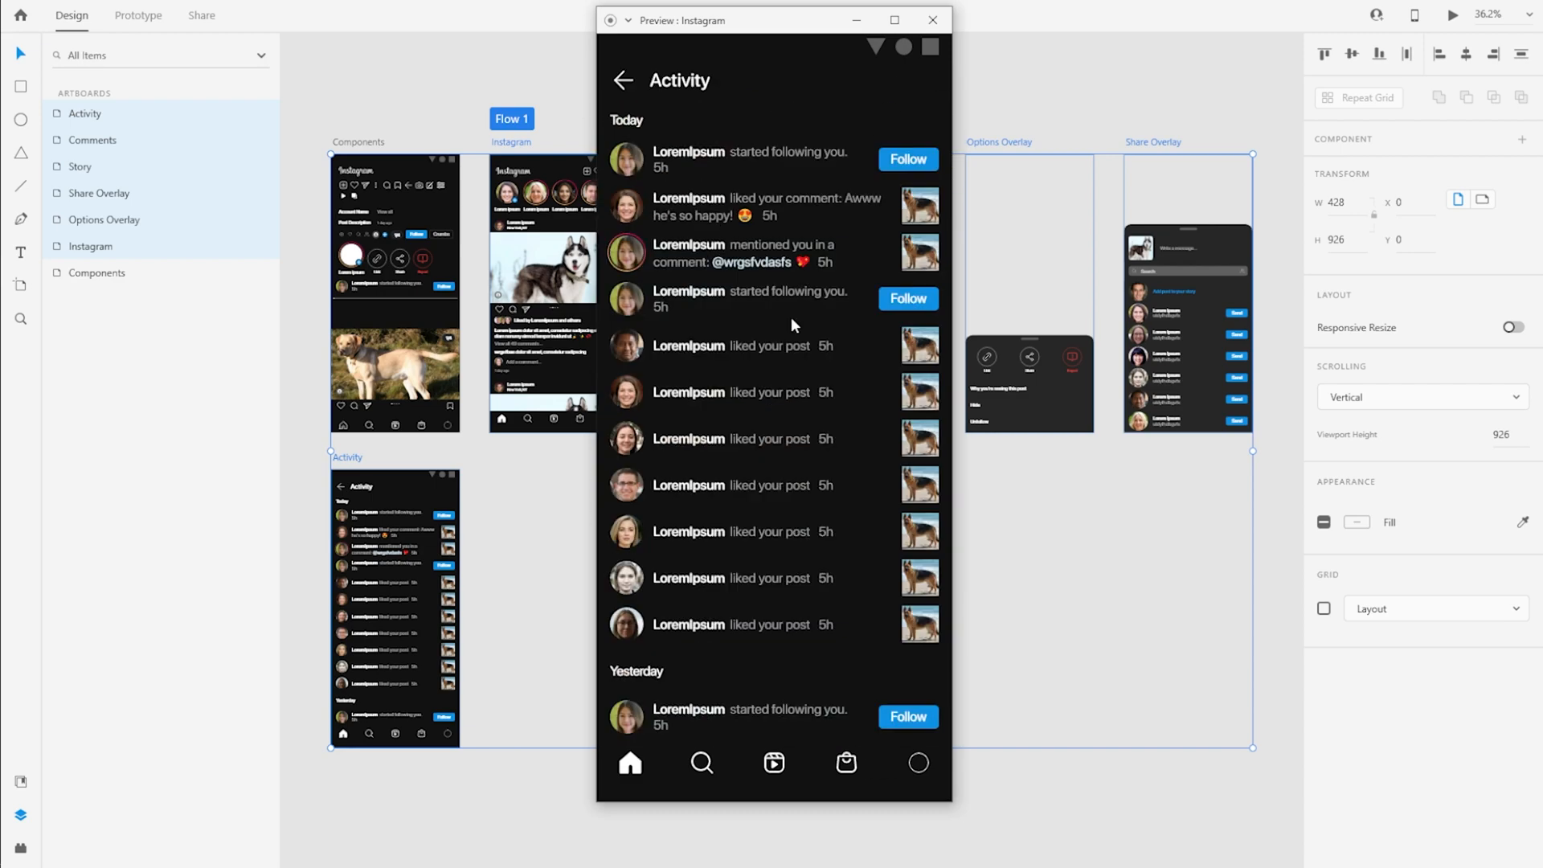
scroll(795, 325, "down", 7)
left_click(899, 402)
scroll(759, 318, "up", 5)
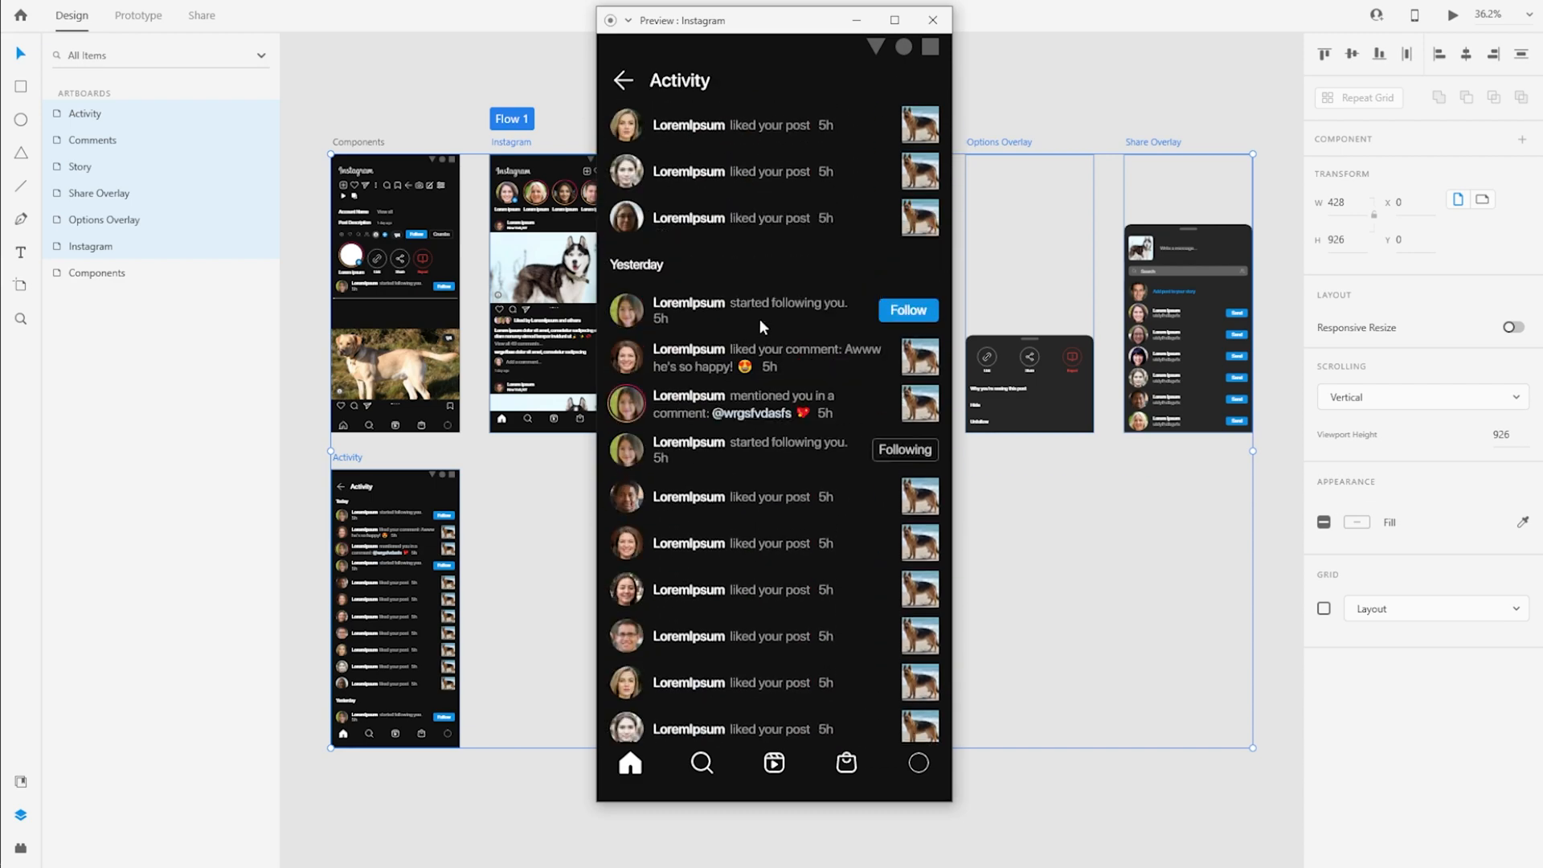
scroll(812, 302, "up", 2)
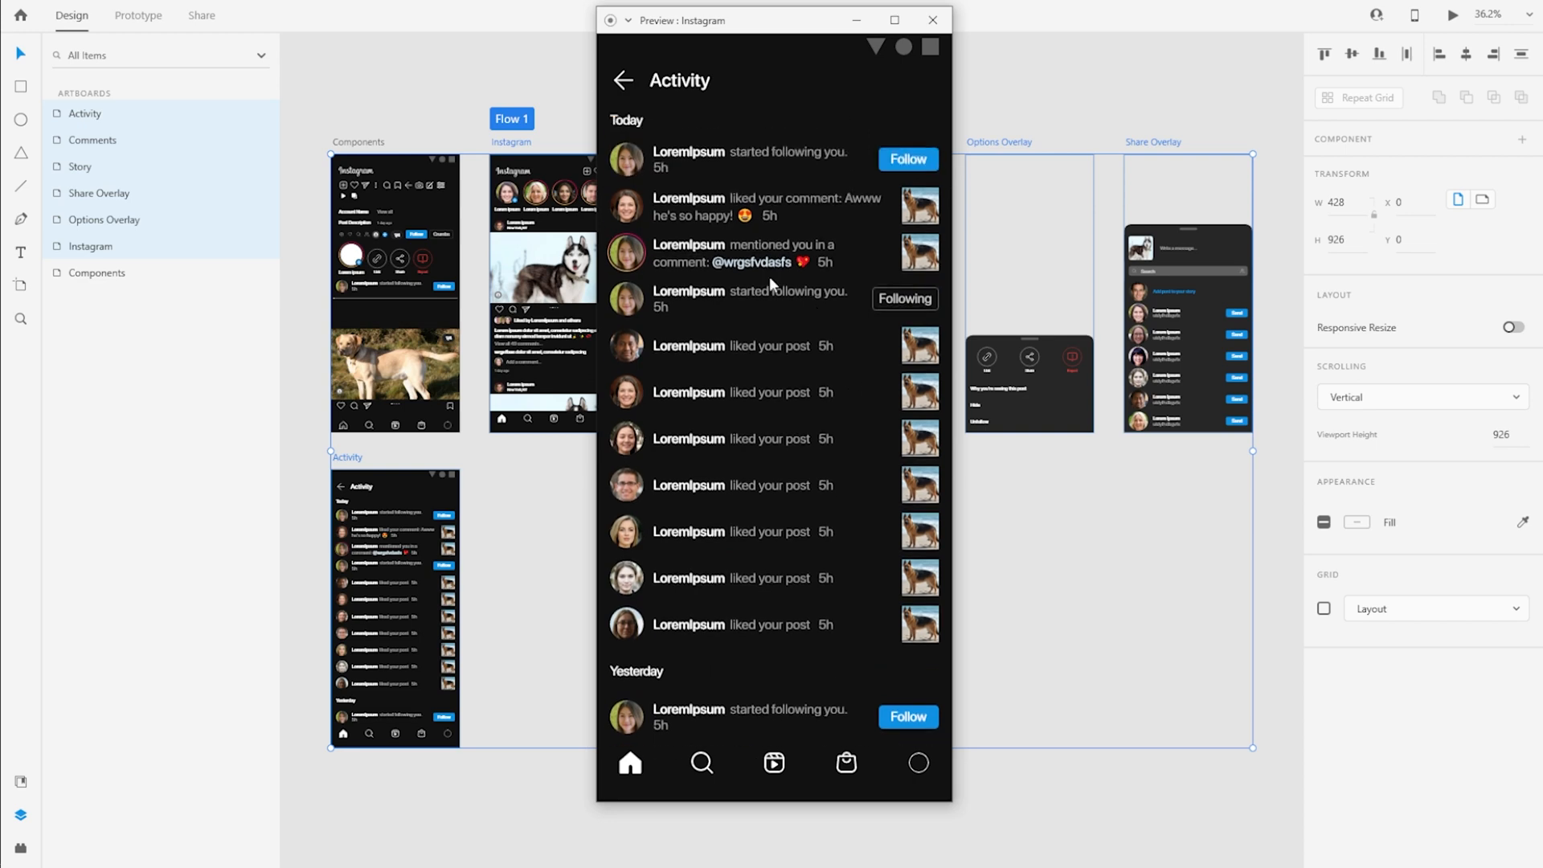
left_click(623, 82)
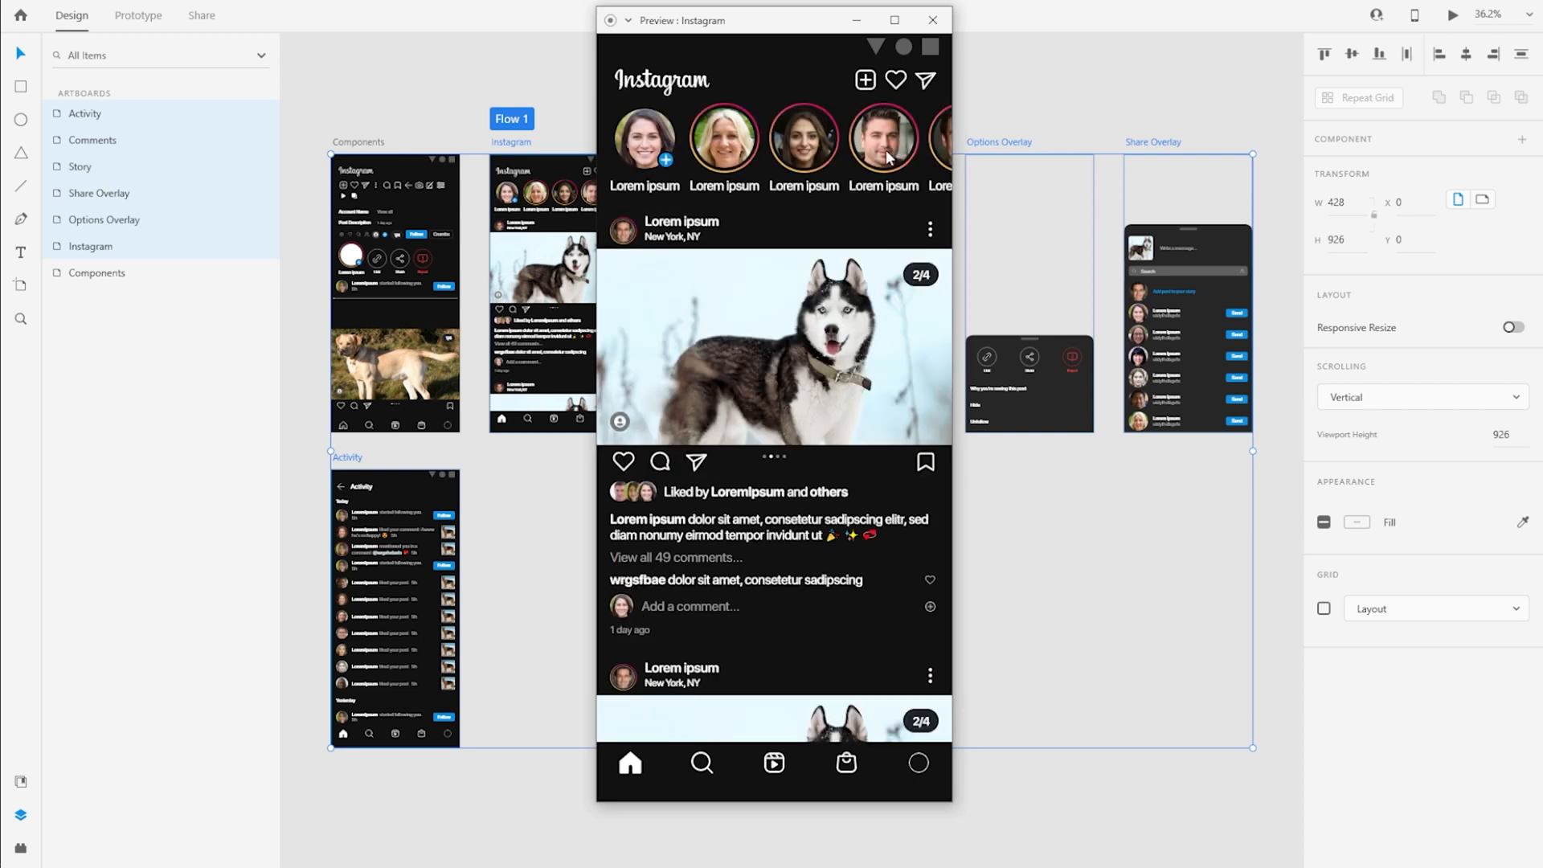
left_click(933, 22)
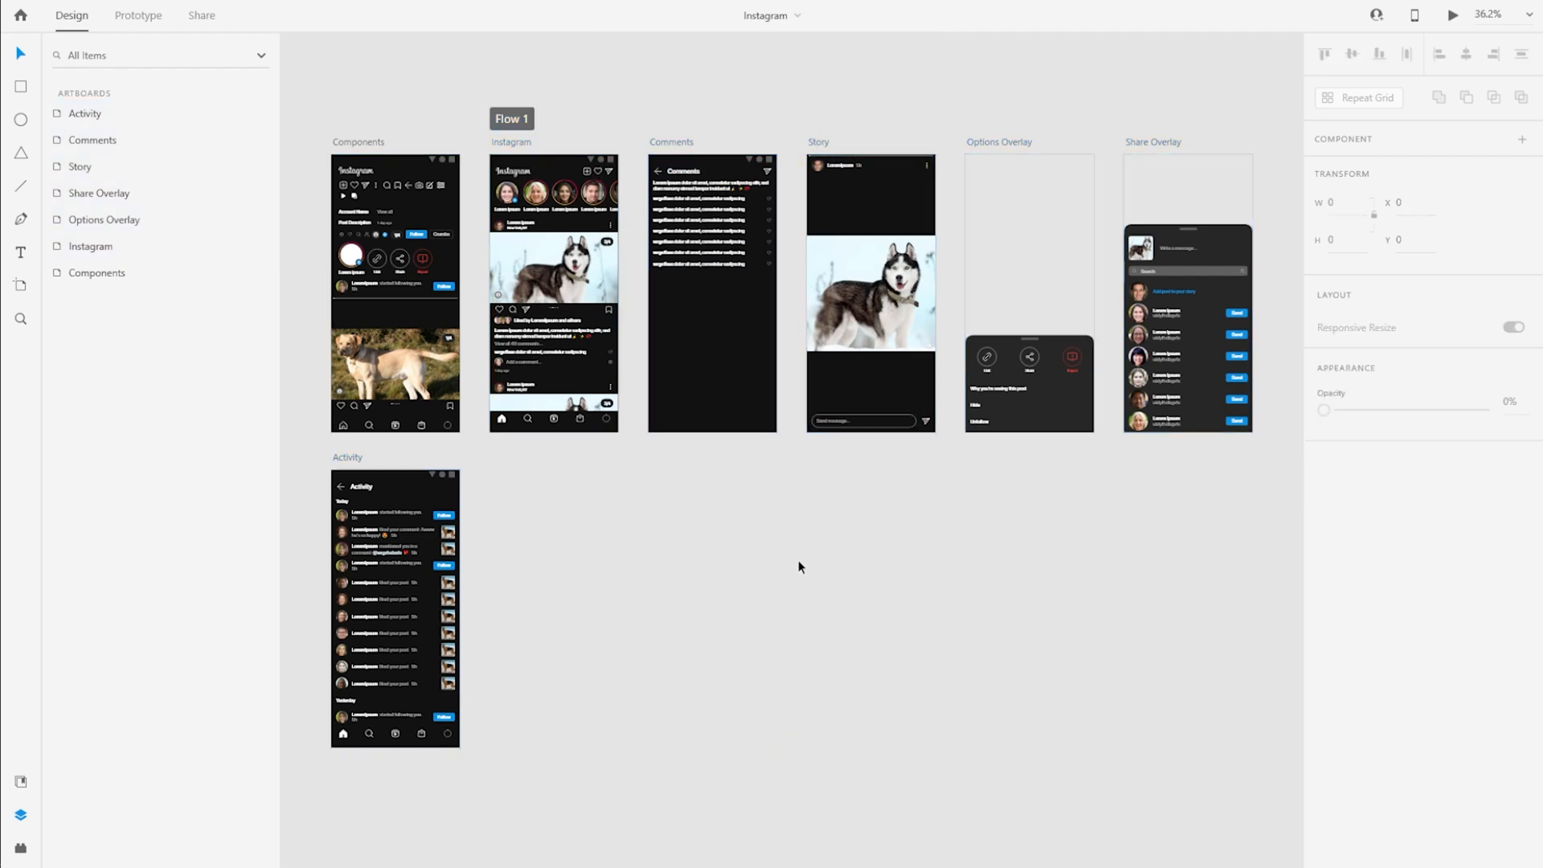
Create an iPhone 12 Pro Max artboard beside the Activity artboard and name it Search
key("a")
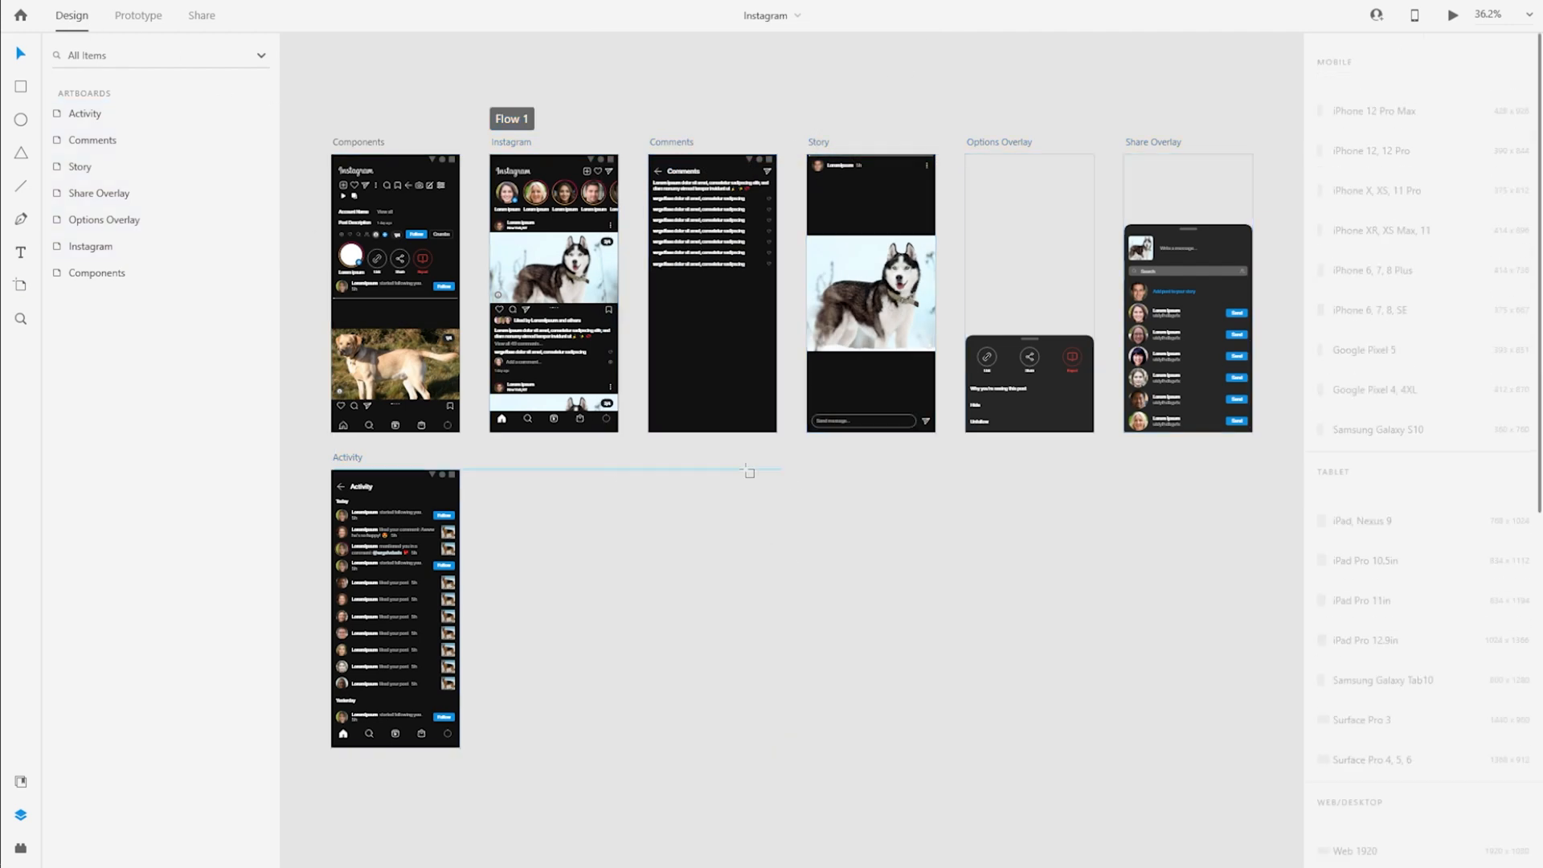
left_click(1426, 102)
key("v")
left_click_drag(587, 675, 1010, 534)
left_click_drag(1200, 157, 410, 473)
scroll(642, 526, "left", 3)
double_click(530, 458)
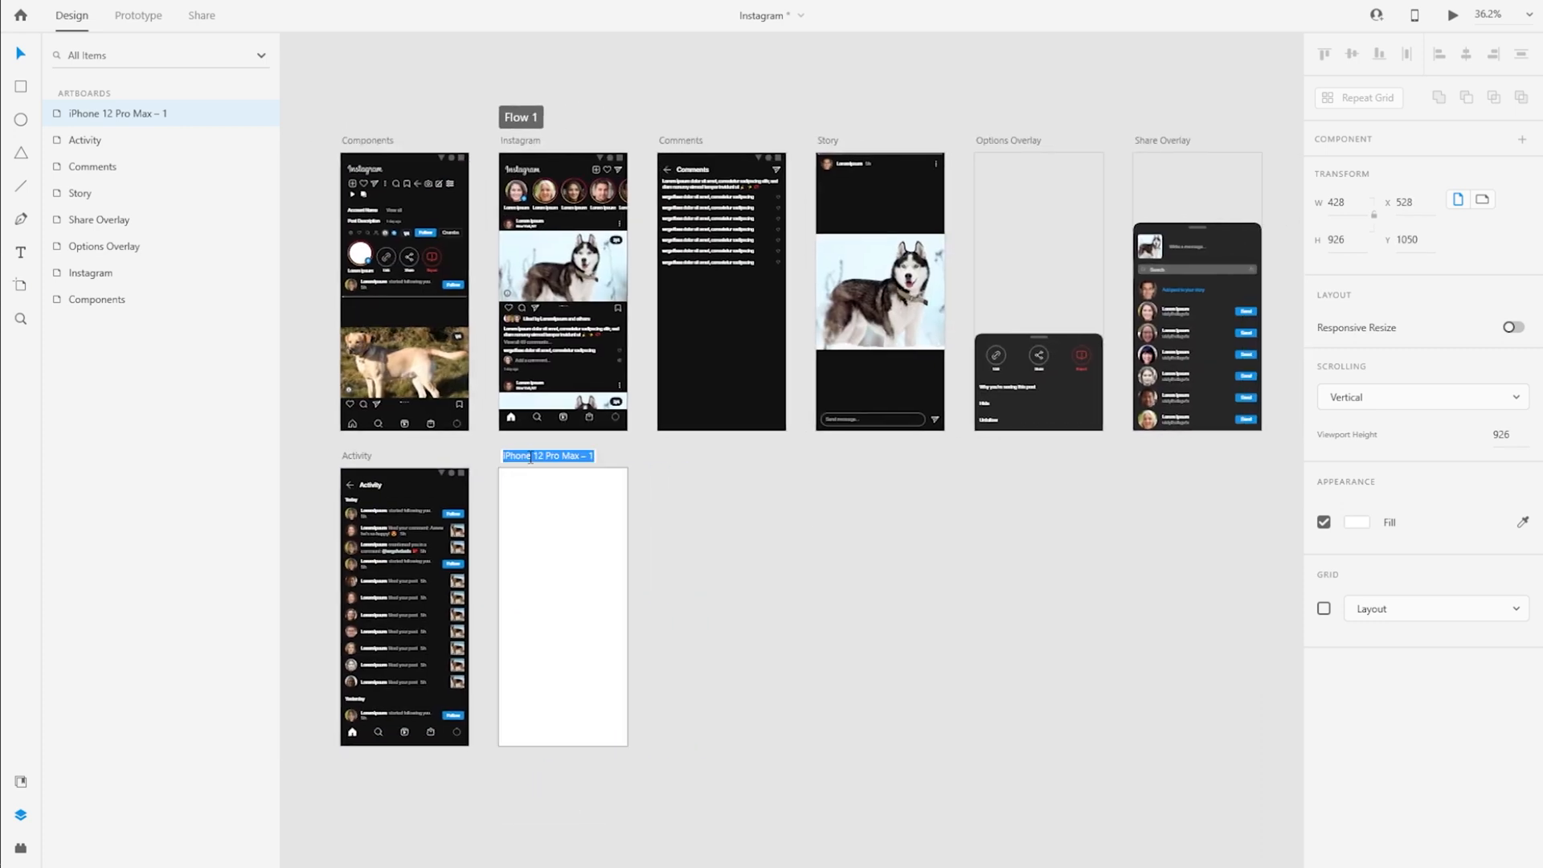
type("Search")
key("Return")
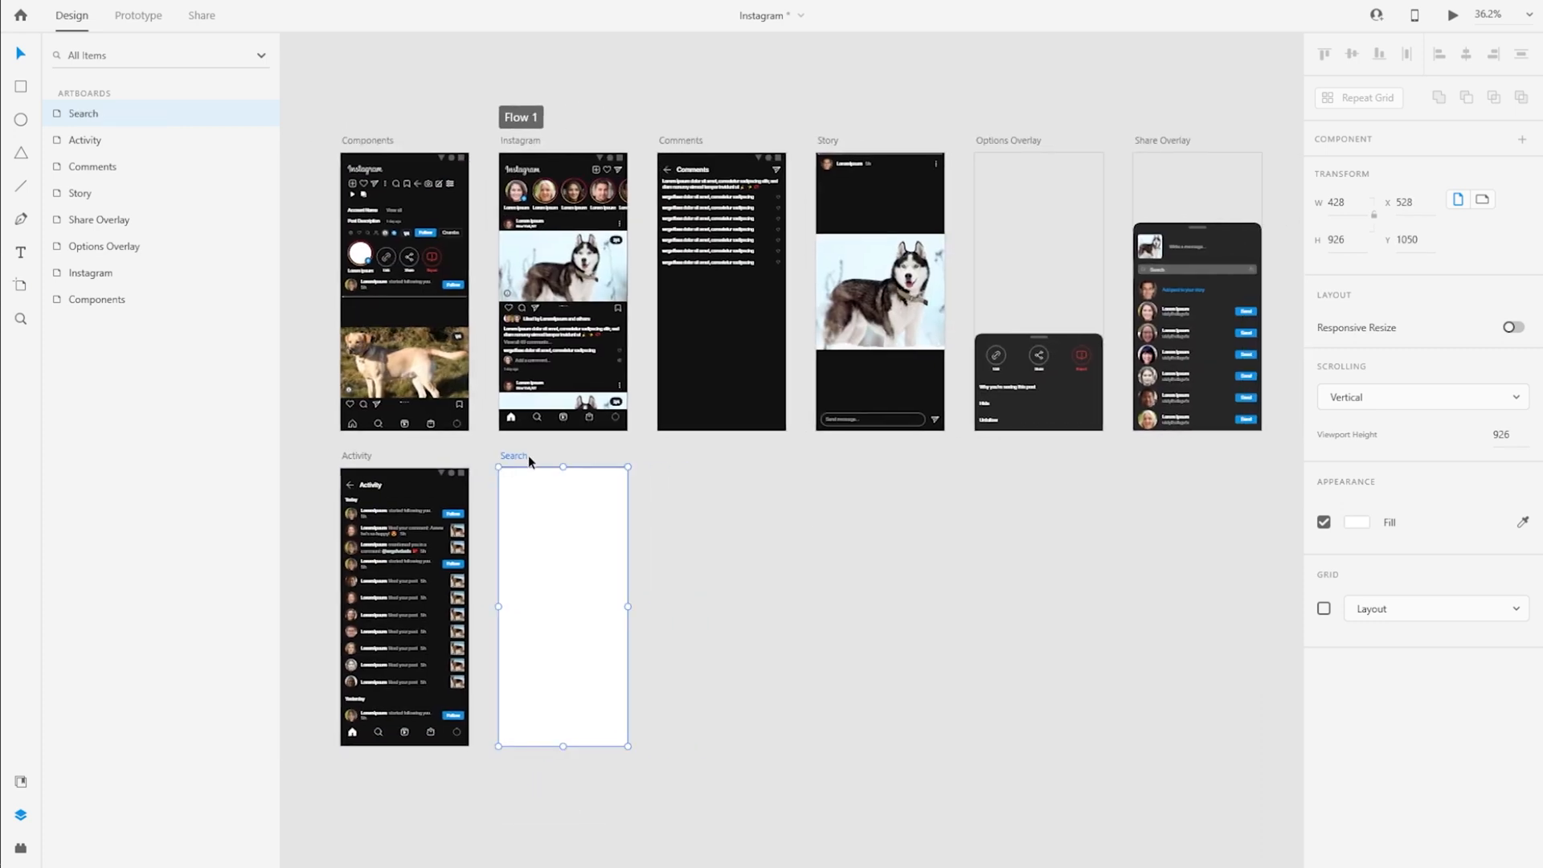
Give the Search artboard the dark background fill, and copy the Status Bar from the Components artboard onto it and lock it
left_click(1358, 523)
left_click(1204, 646)
left_click(442, 157)
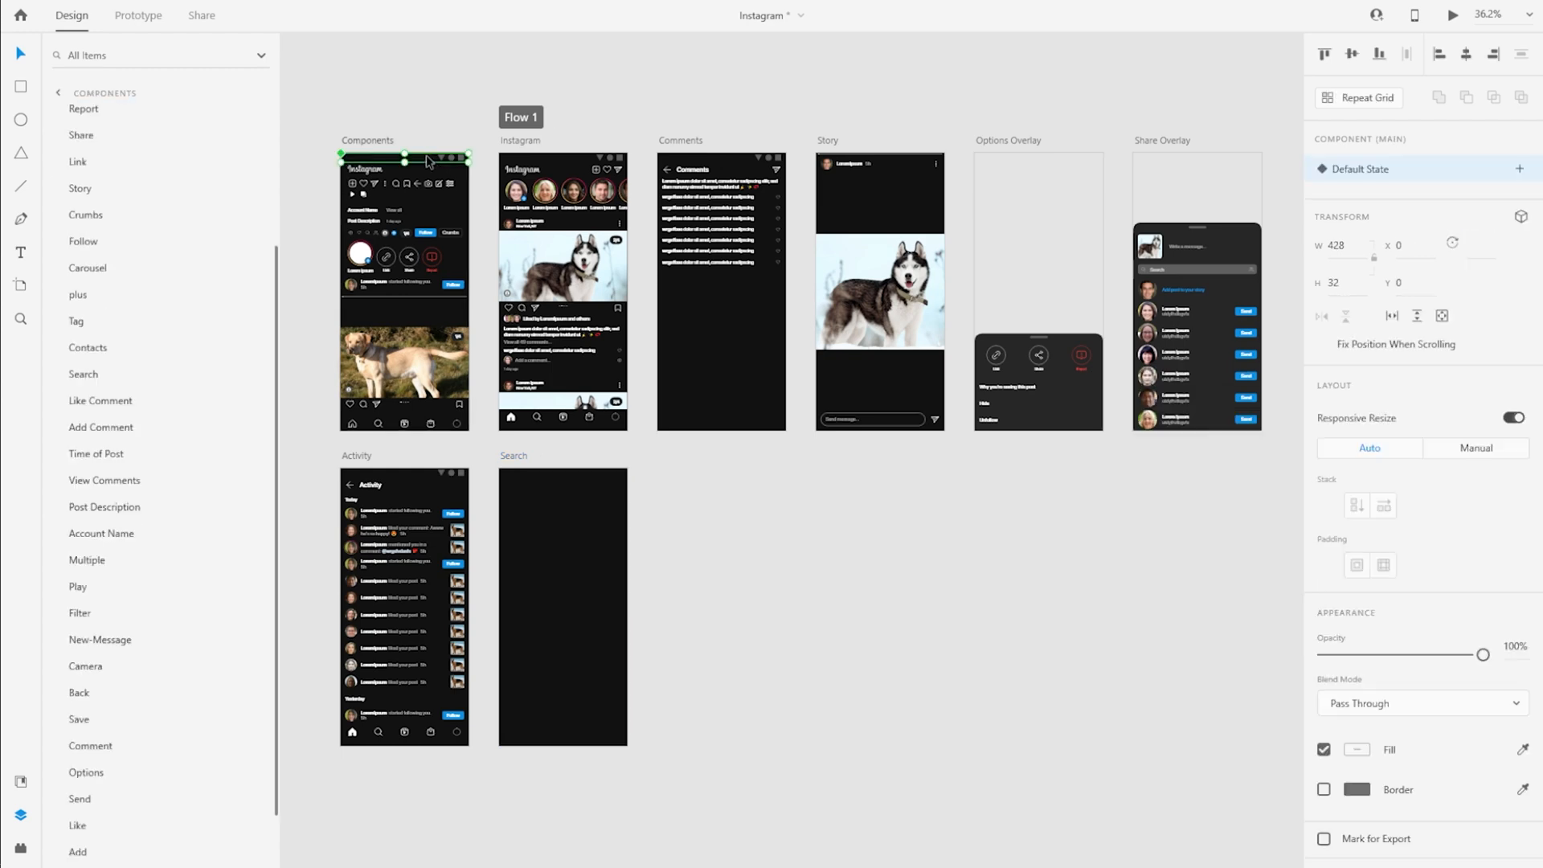
left_click(508, 456)
key("ctrl+v")
key("ctrl+l")
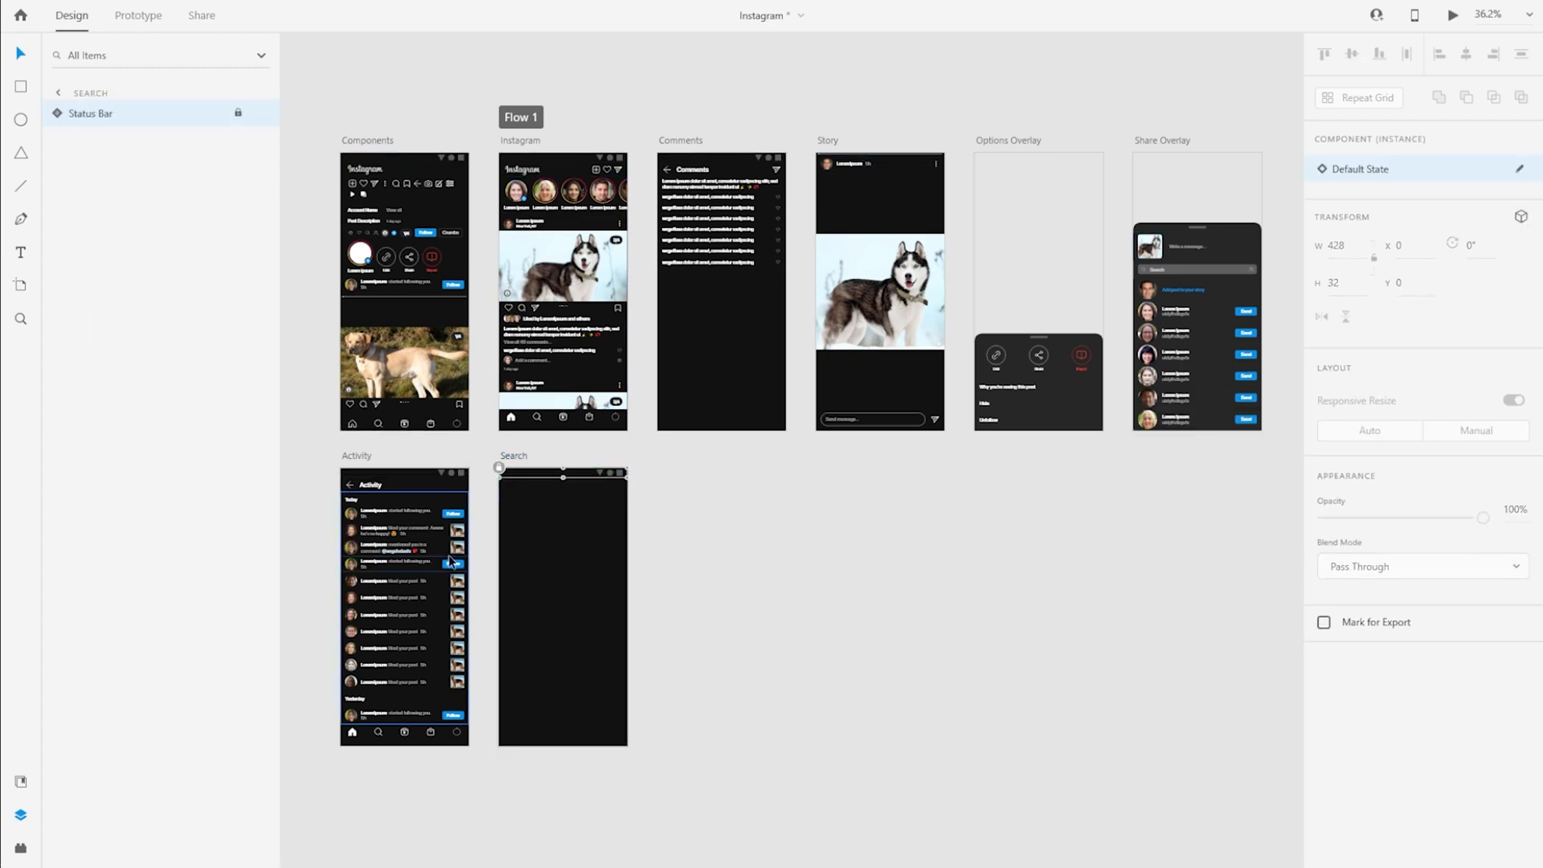
Copy the Search field group from the Share Overlay onto the Search artboard and move it up to Y 40
left_click(1243, 277)
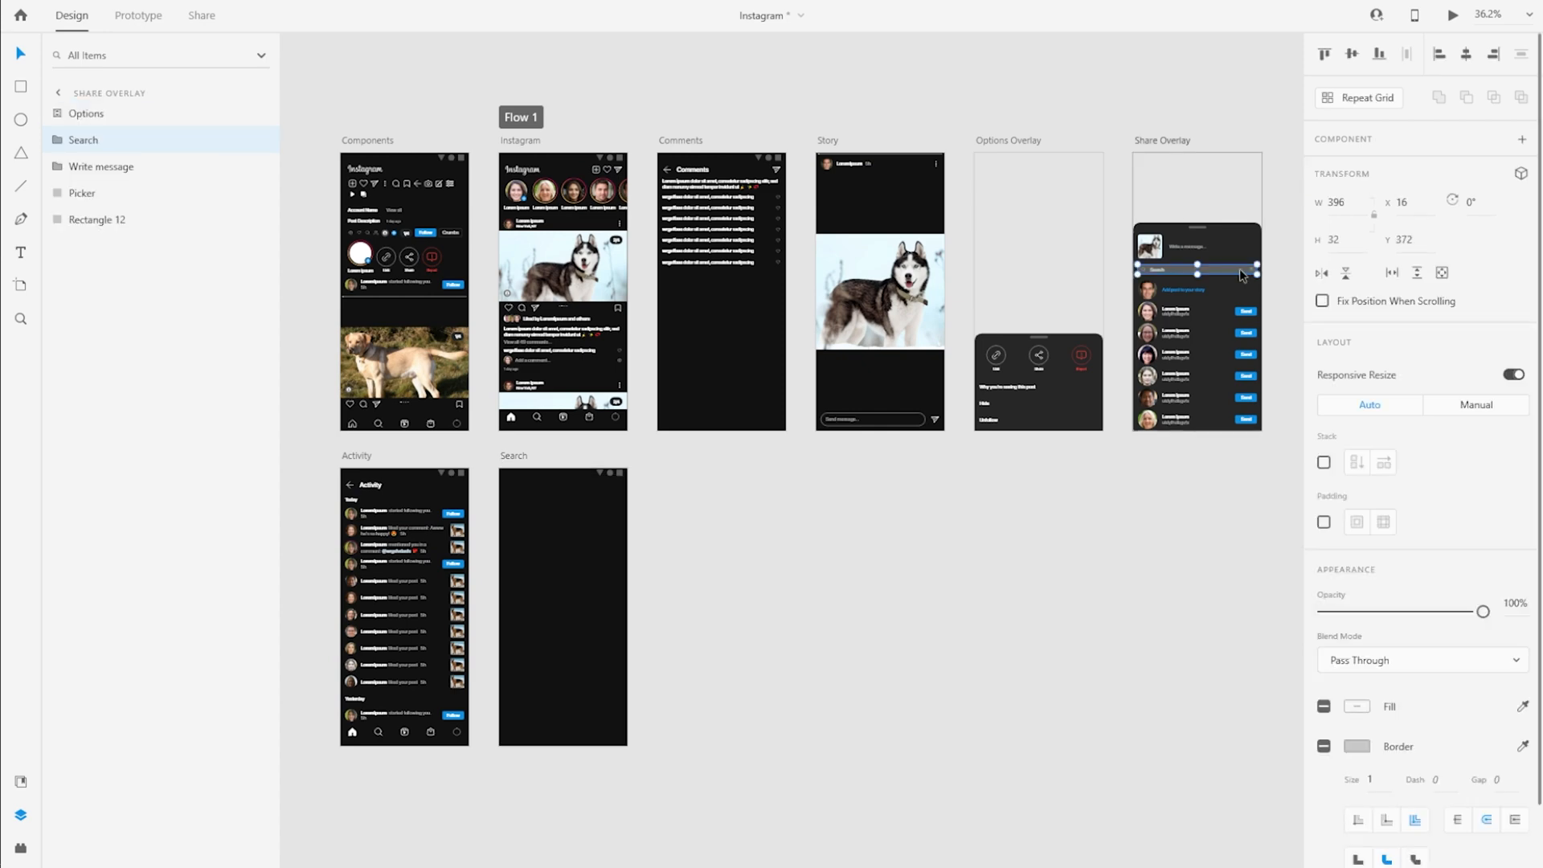
left_click(509, 462)
scroll(506, 528, "up", 3)
key("ctrl+v")
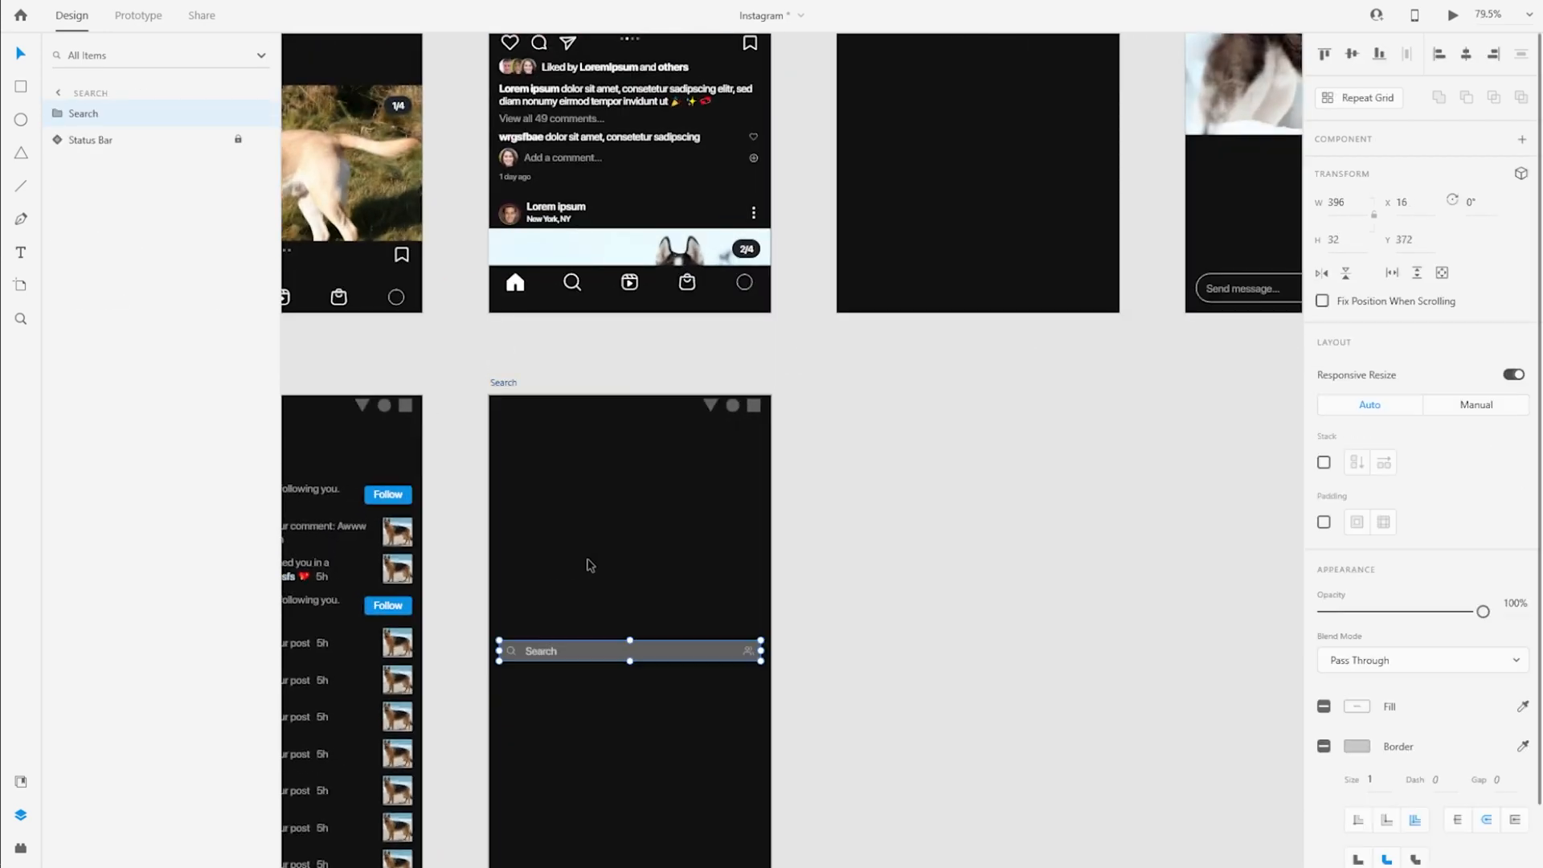
left_click_drag(615, 659, 631, 438)
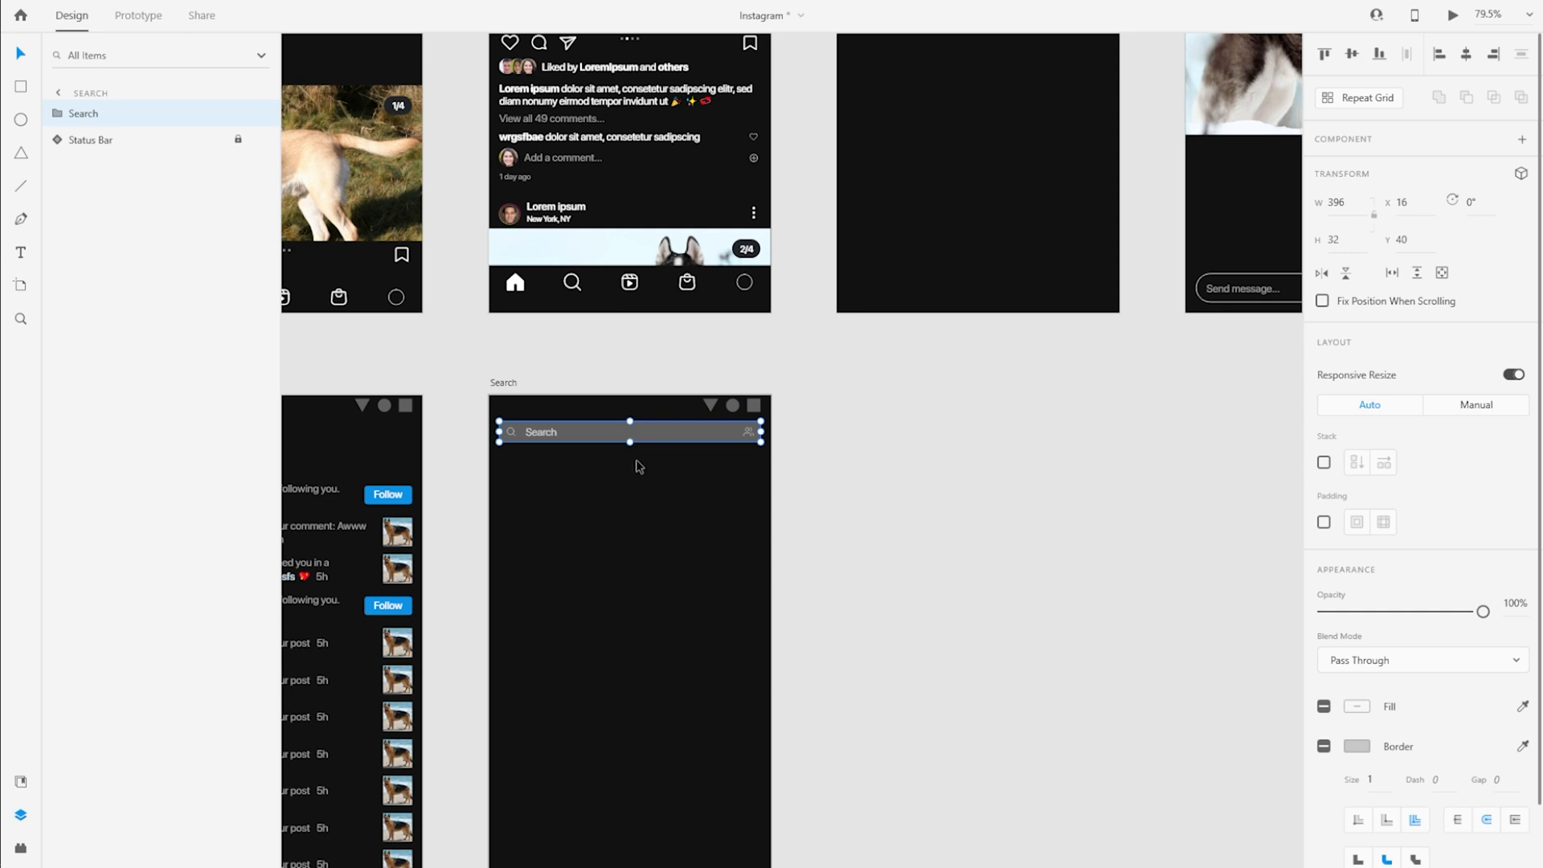
Place the Search group below the Status Bar in the layer order and delete the Contacts icon inside it
left_click(64, 140)
left_click(122, 167)
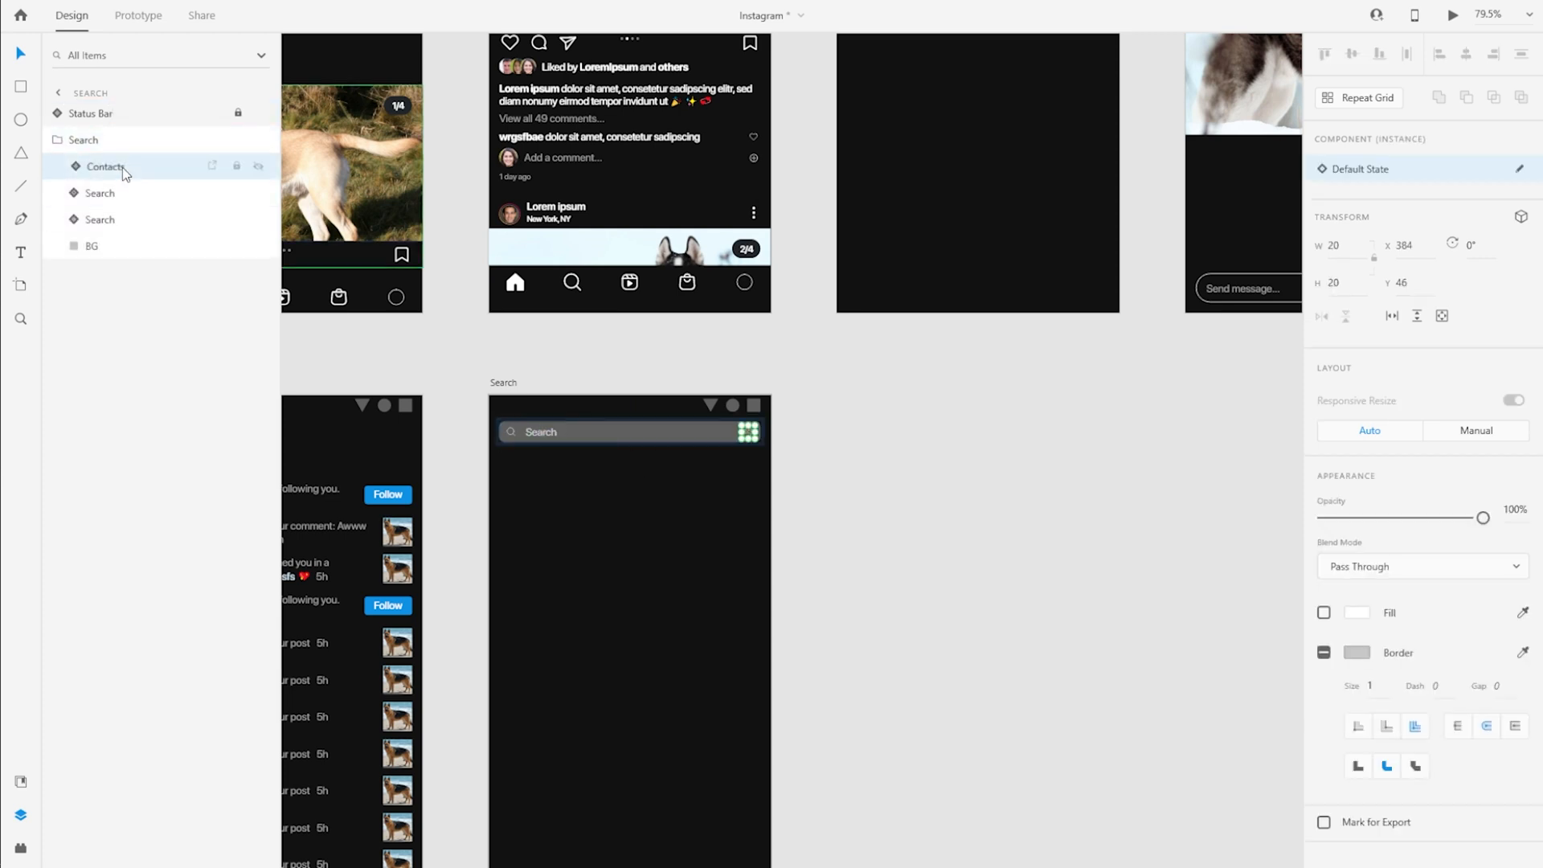
key("Delete")
left_click(538, 440)
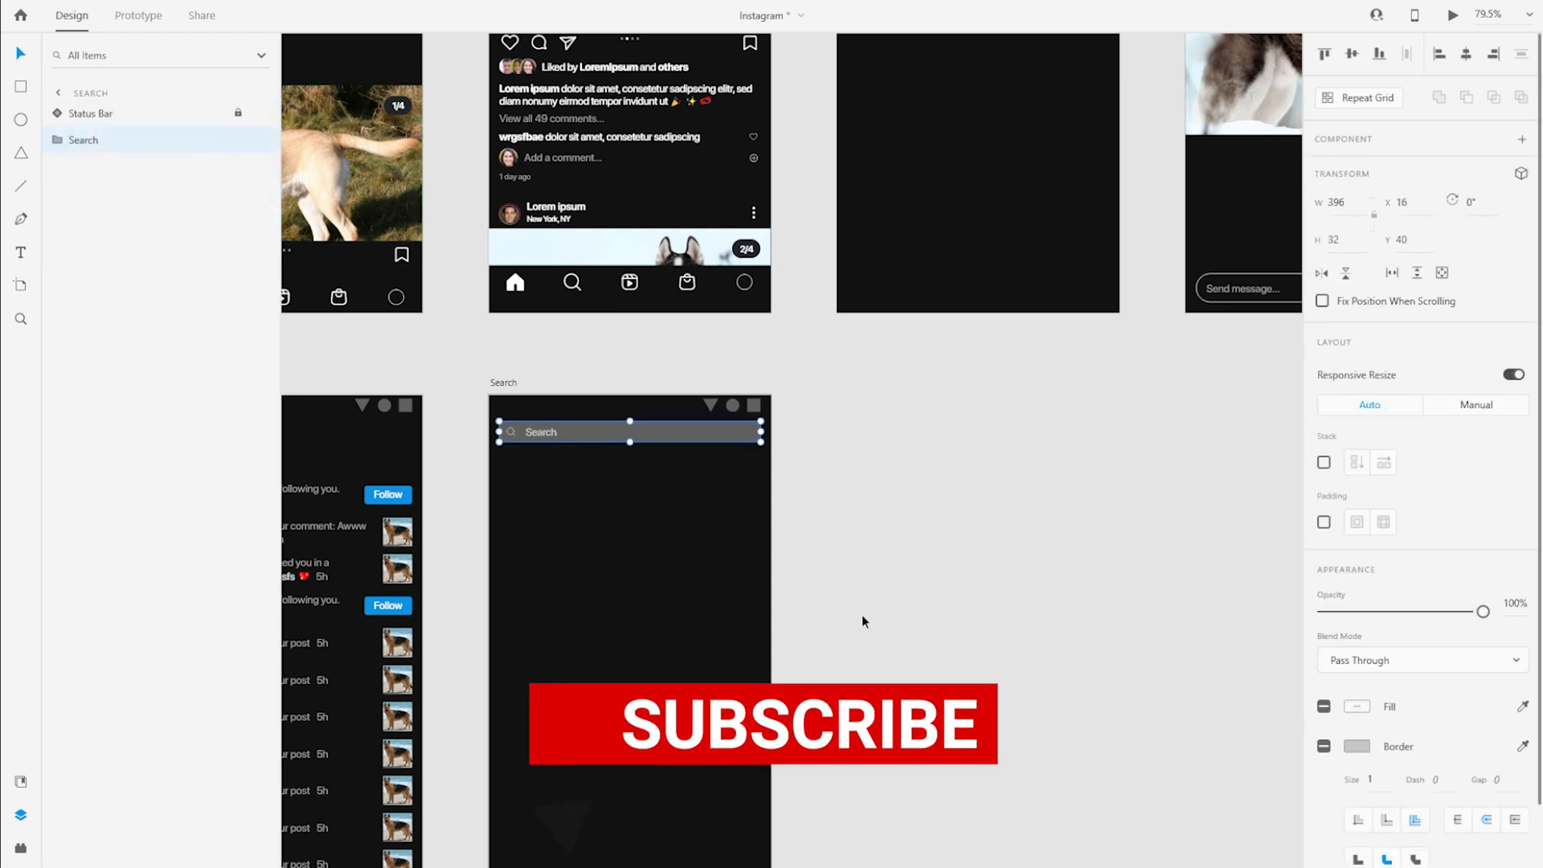
Copy the Crumbs component from the Components artboard onto the Search artboard, placing it below the search field at X 16, Y 88
left_click_drag(838, 391, 1107, 773)
left_click(640, 261)
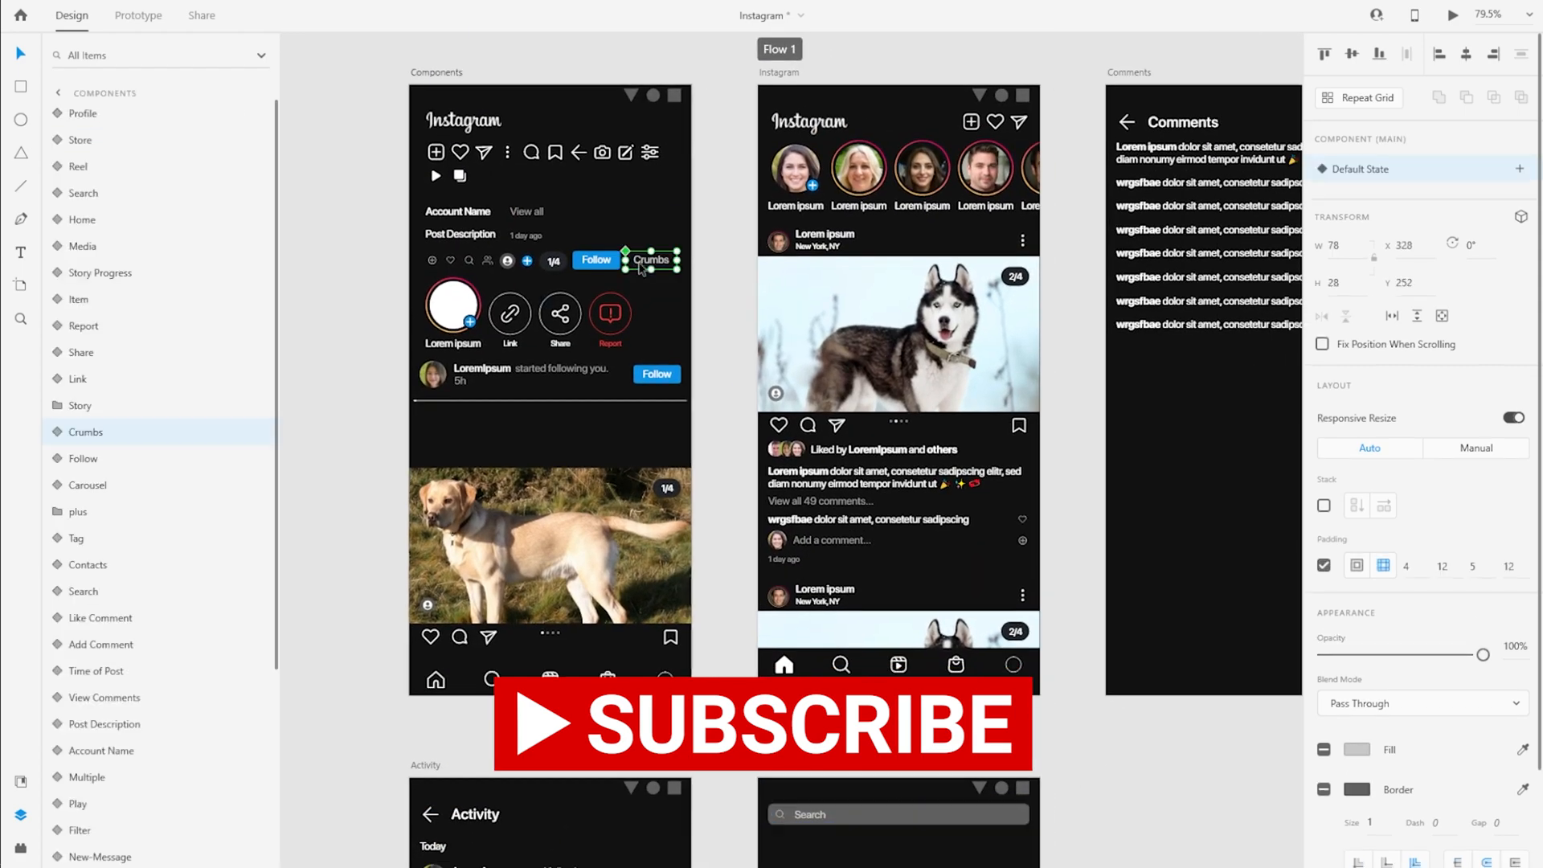
scroll(640, 265, "up", 10)
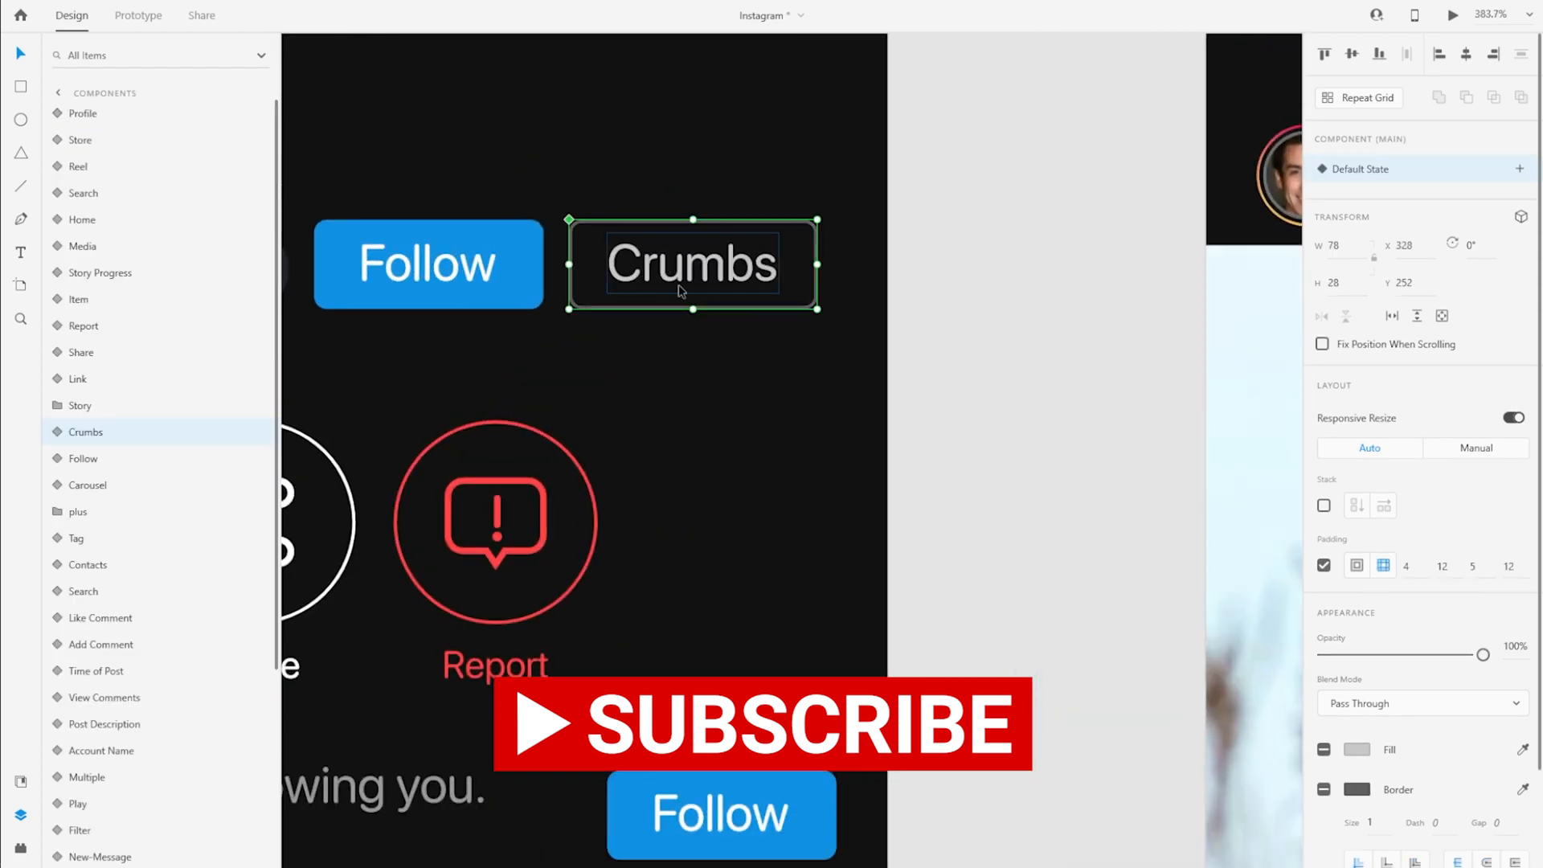
scroll(586, 352, "down", 5)
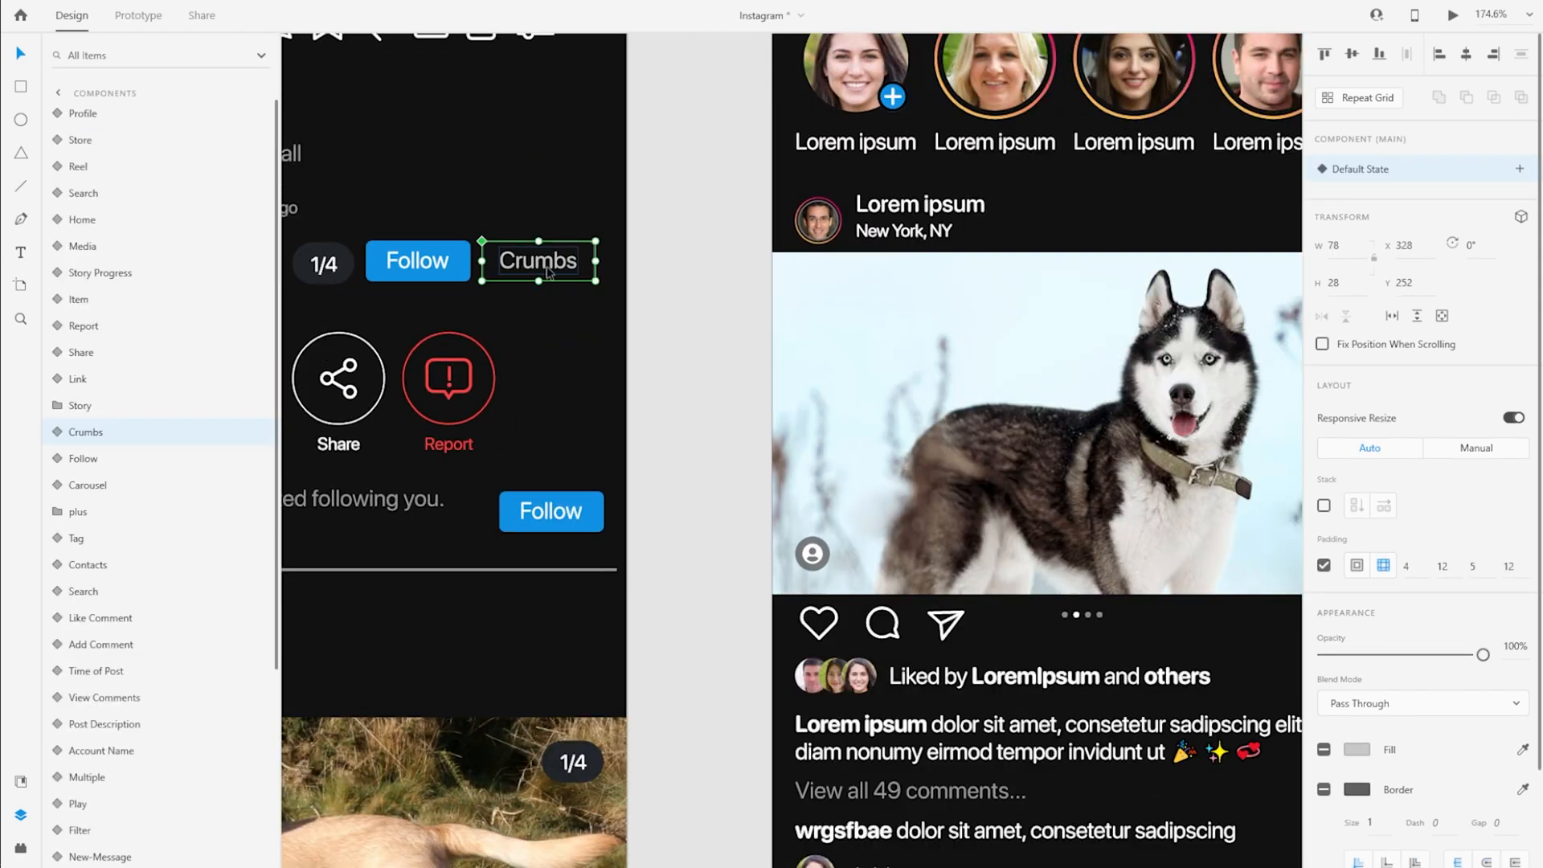
scroll(449, 377, "down", 8)
left_click_drag(844, 716, 885, 428)
scroll(605, 542, "up", 3)
left_click(563, 228)
key("ctrl+v")
left_click_drag(784, 426, 577, 315)
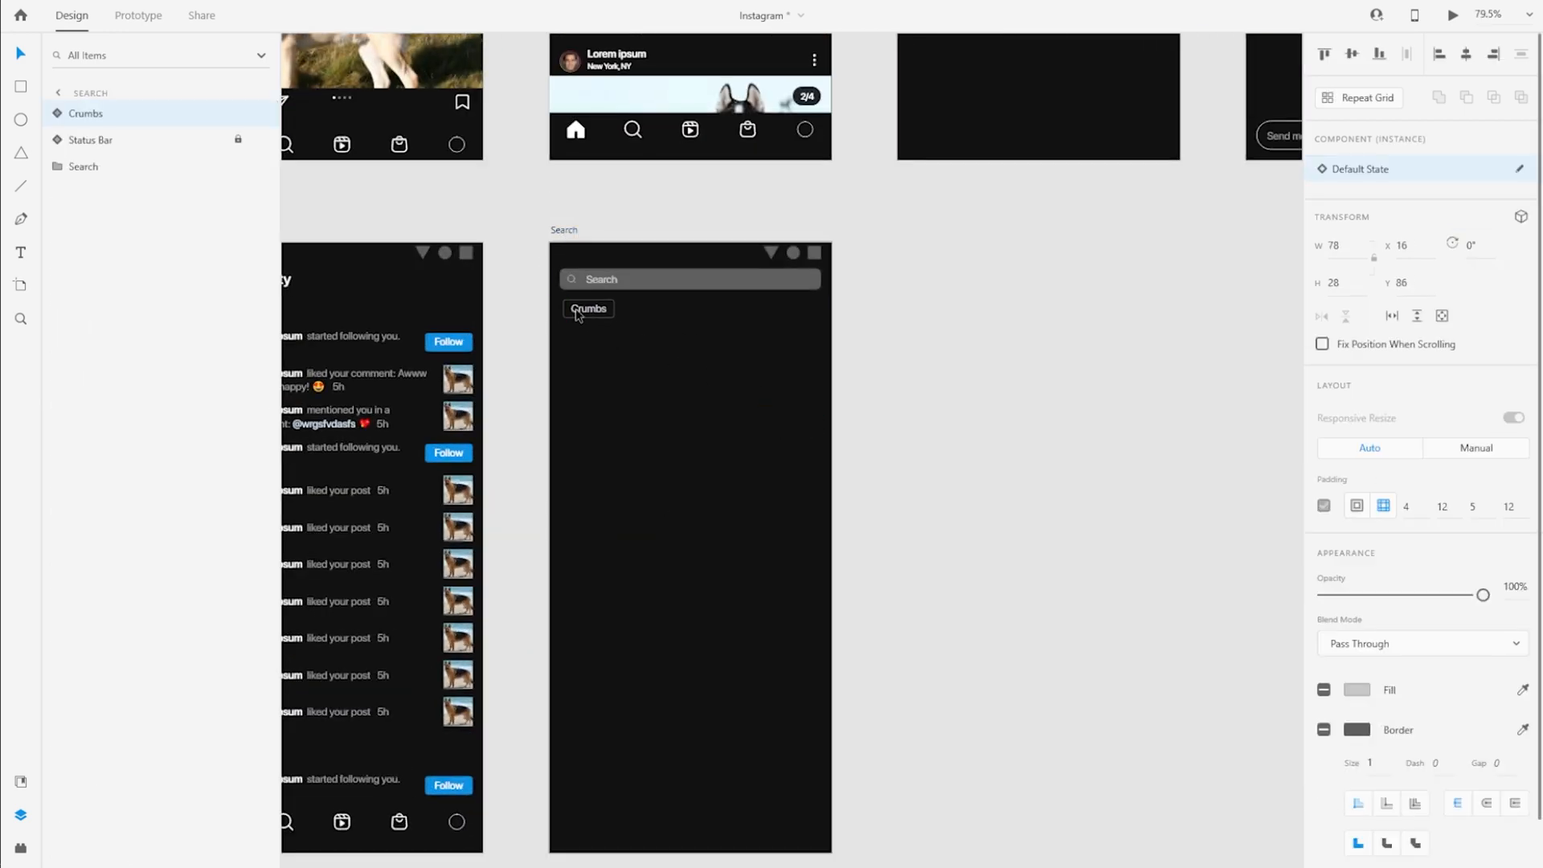
Change the text of the crumb on the Search artboard to "fitness motivation"
scroll(683, 281, "up", 5)
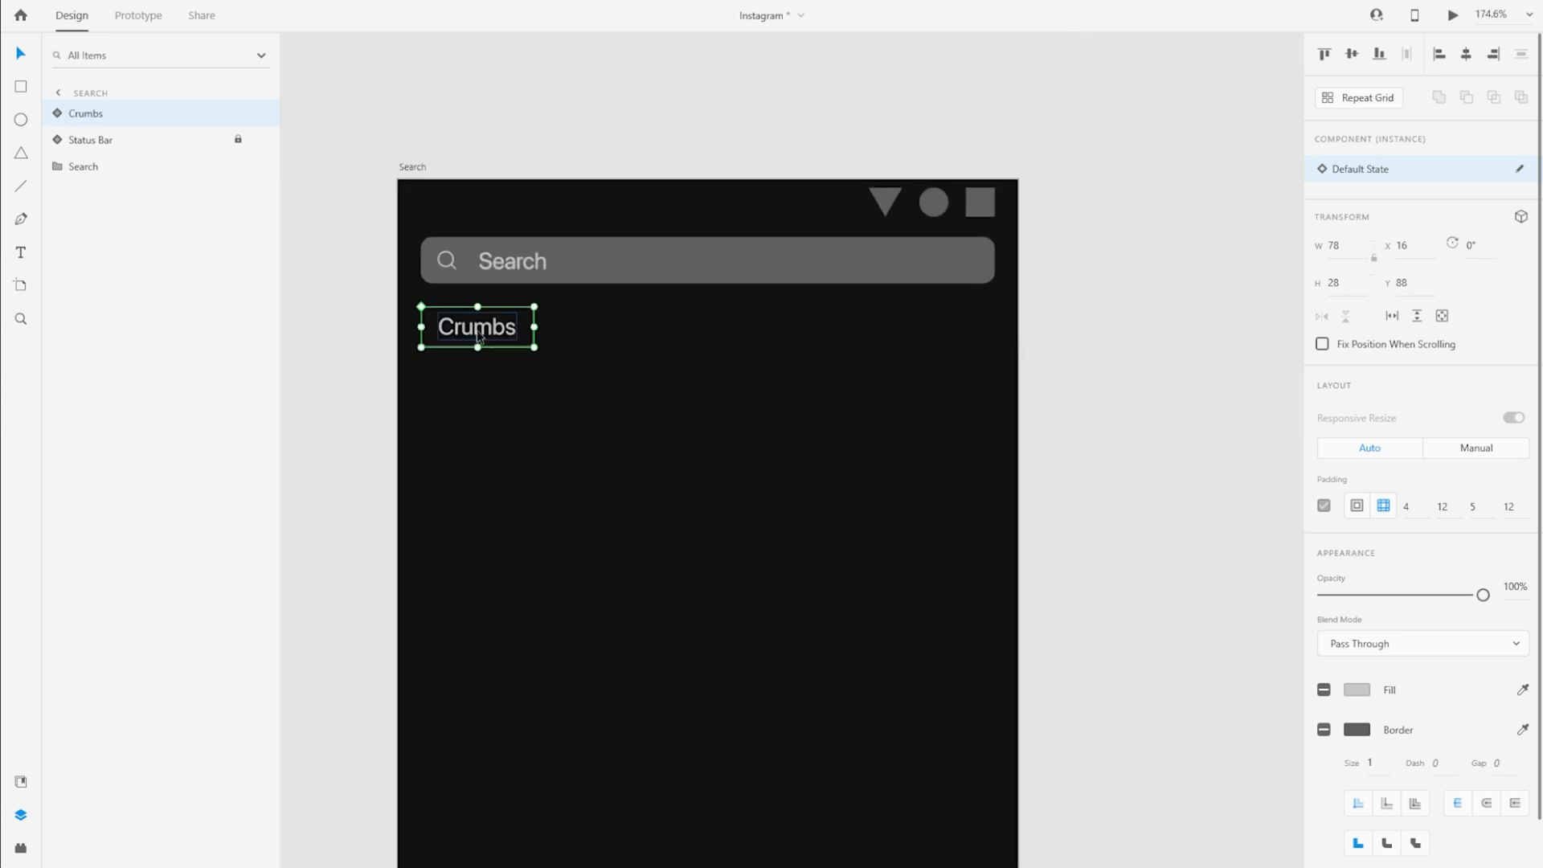
double_click(474, 325)
double_click(470, 325)
type("fit")
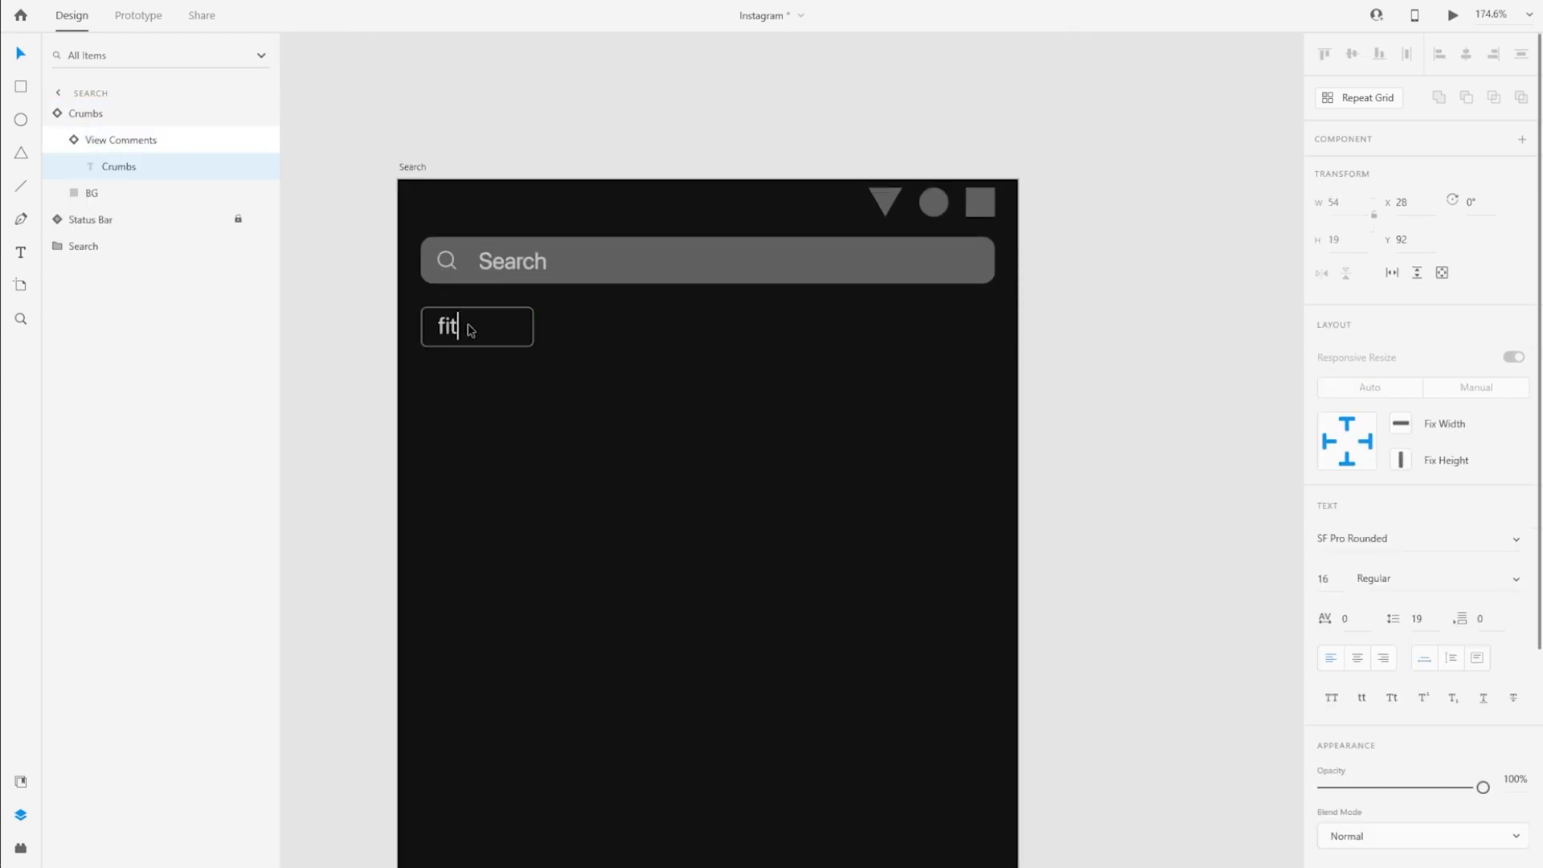
key("Escape")
key("Escape")
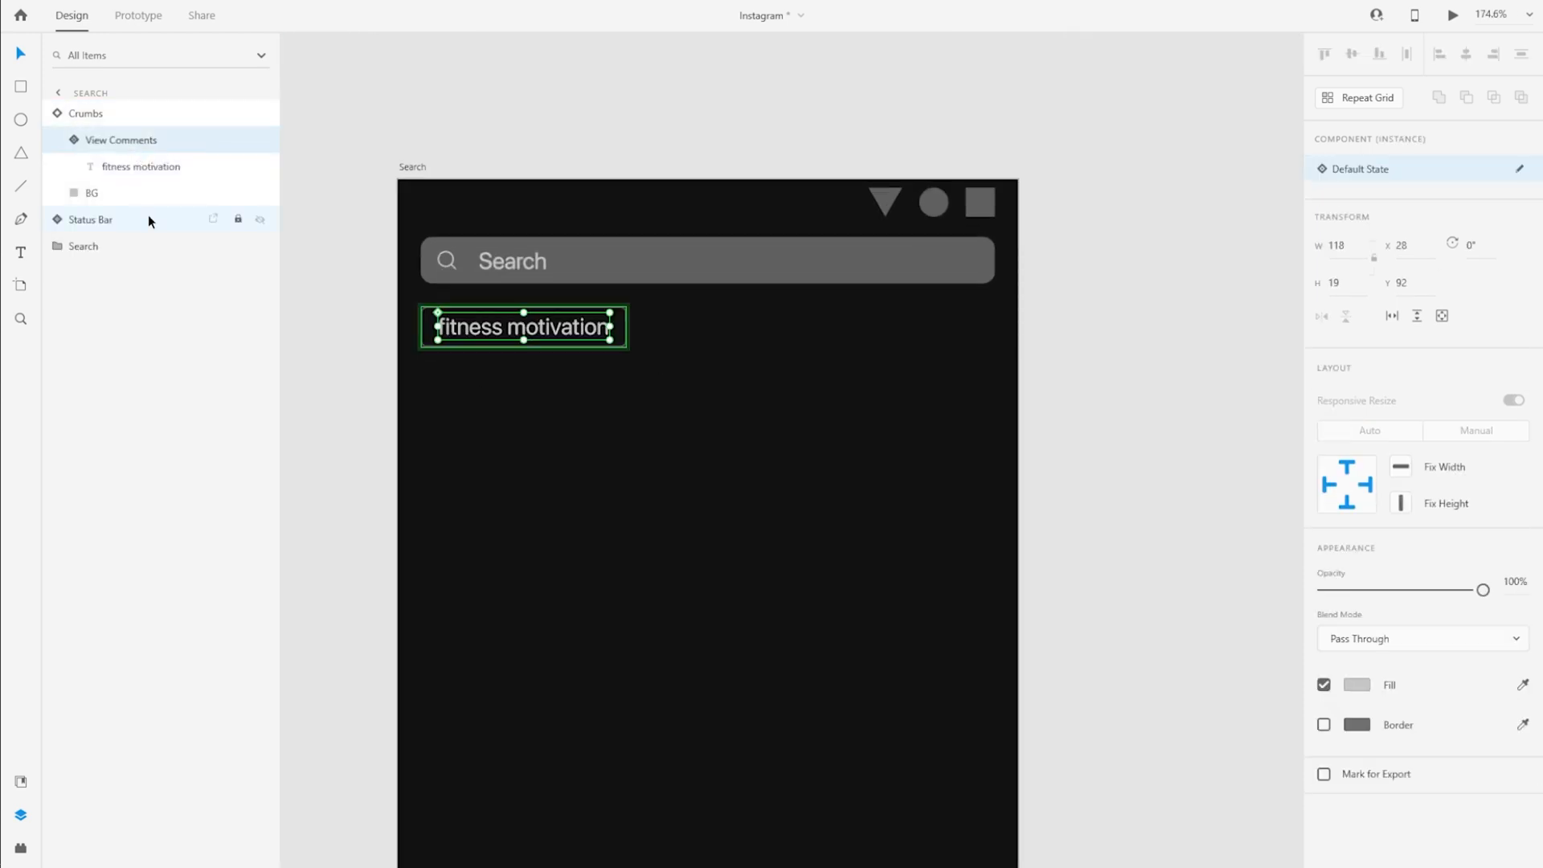
left_click(105, 113)
Duplicate the fitness motivation crumb beside it at X 174 and change the copy's text to "ux design"
left_click_drag(476, 327, 700, 333)
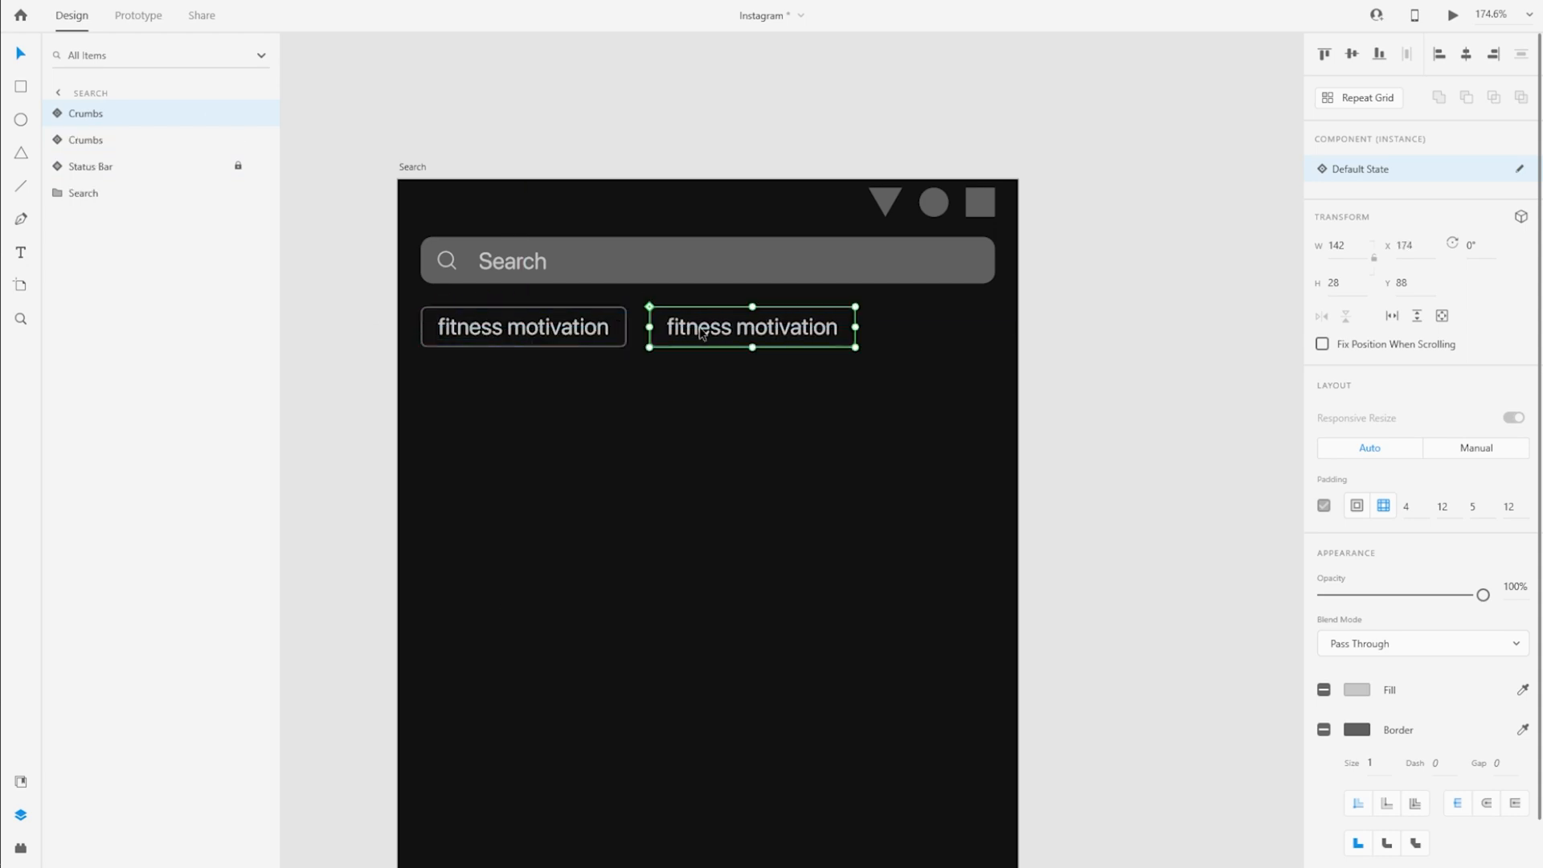
scroll(340, 365, "down", 3)
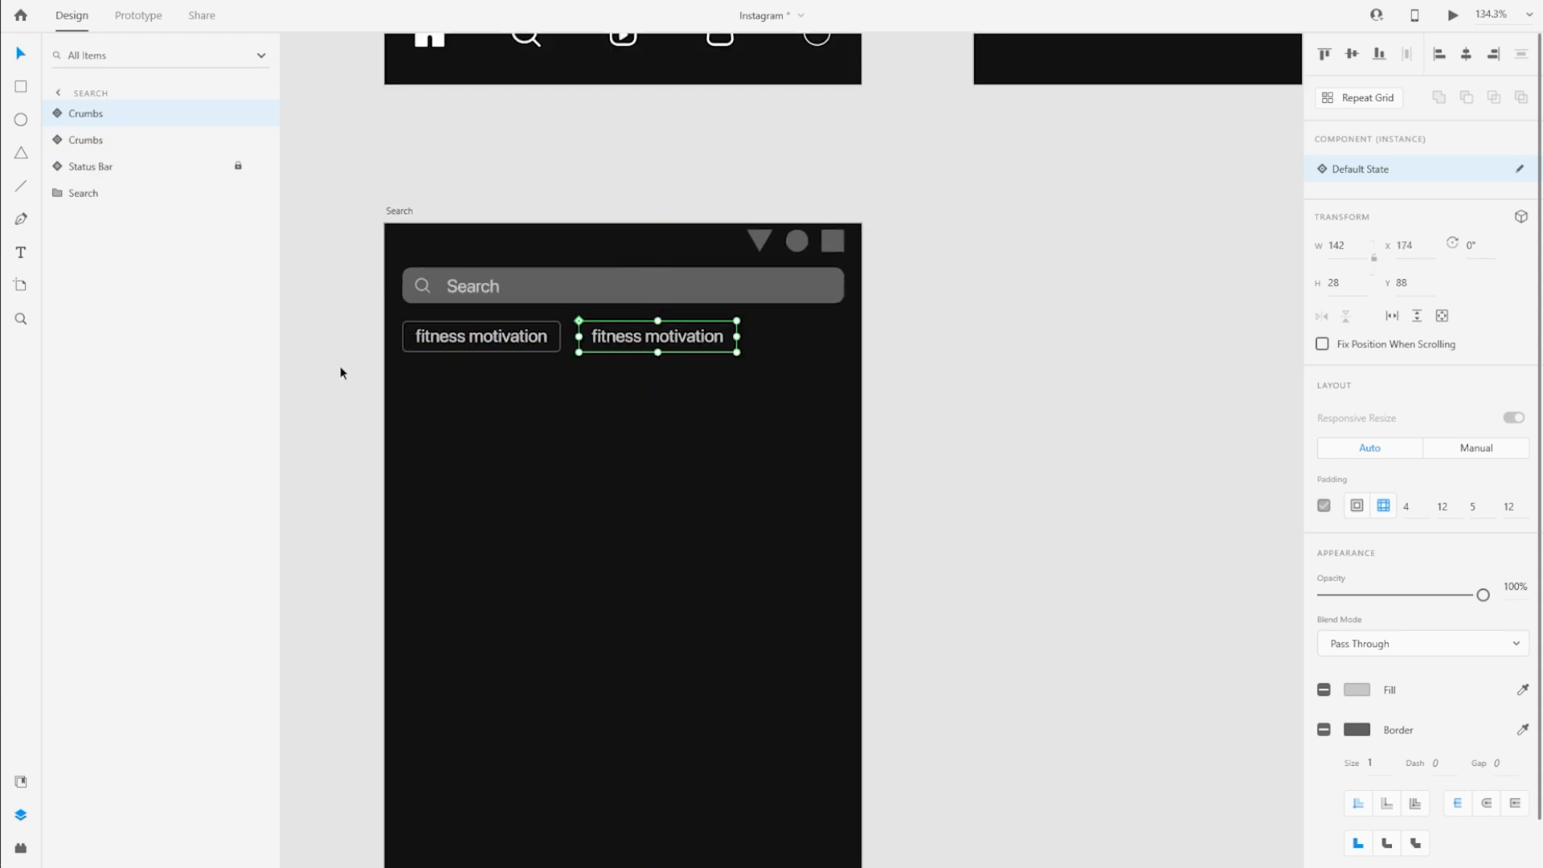
double_click(624, 344)
double_click(623, 344)
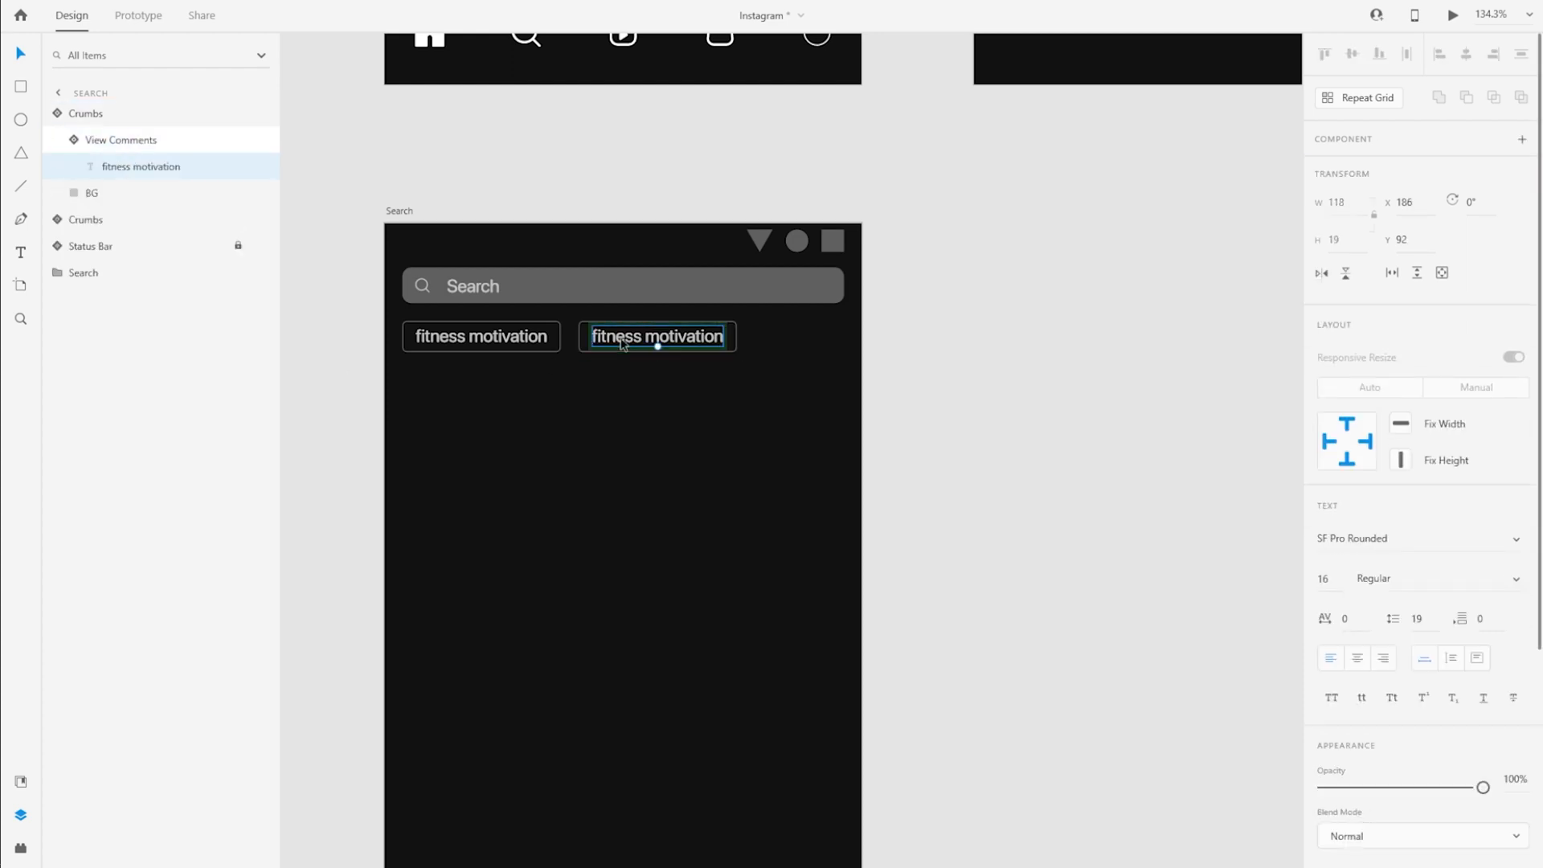
double_click(623, 344)
type("ux design")
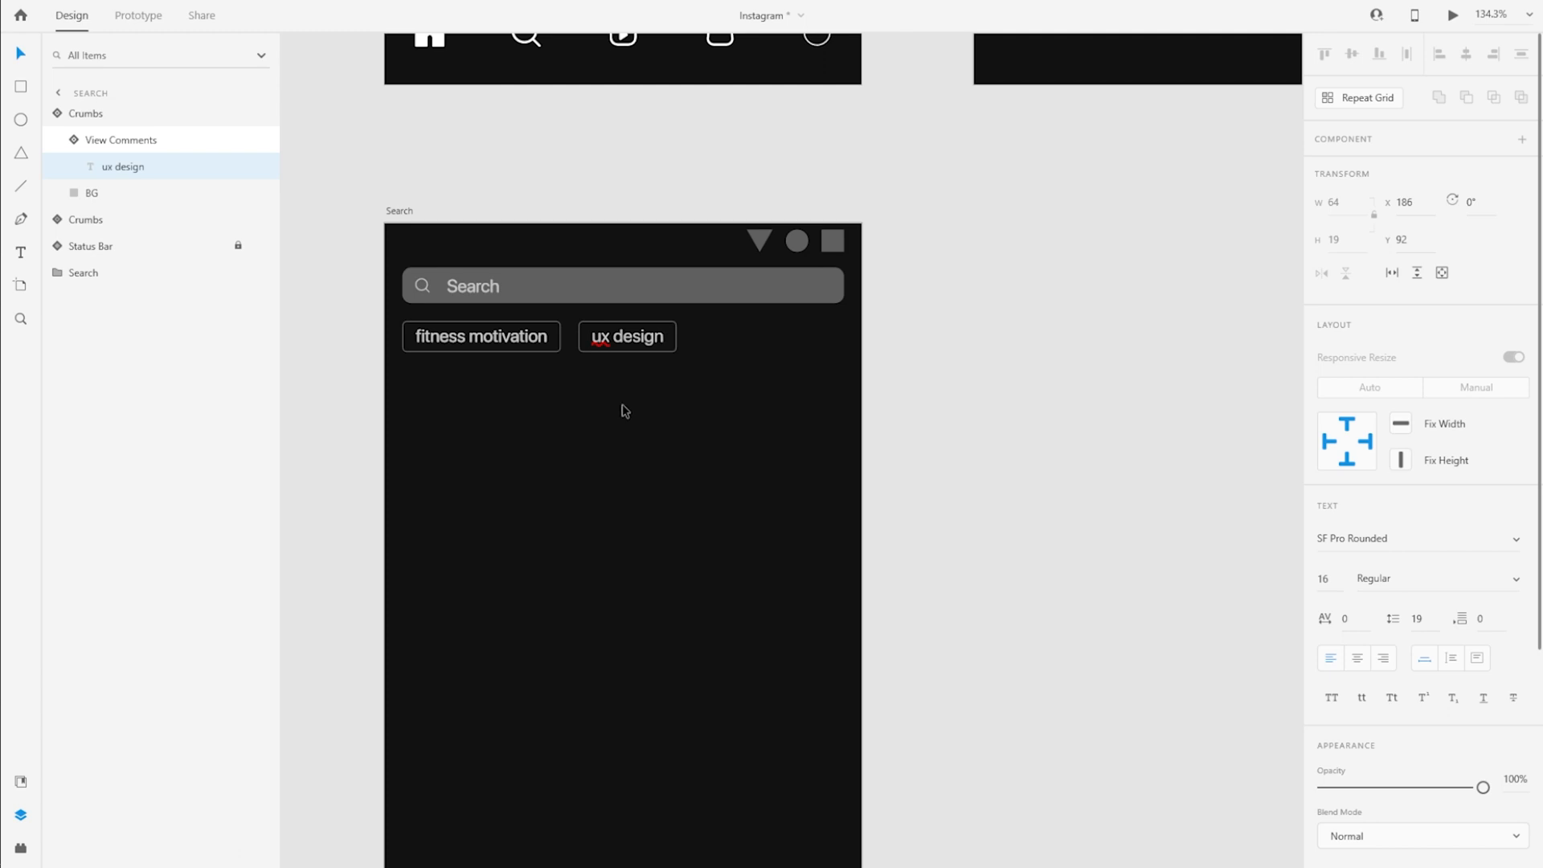
Duplicate the ux design crumb beside it and change the copy's text to "biomimicry"
left_click(85, 113)
left_click_drag(624, 341, 863, 342, "alt")
double_click(740, 341)
double_click(740, 341)
double_click(741, 340)
type("biomimicry")
Add another crumb reading "photography" after biomimicry, and move the ux design, biomimicry and photography crumbs down to Y 145
left_click(85, 113)
double_click(845, 340)
double_click(846, 341)
double_click(845, 341)
type("photography")
left_click(85, 114)
left_click_drag(851, 396, 623, 341)
left_click_drag(619, 343, 619, 408)
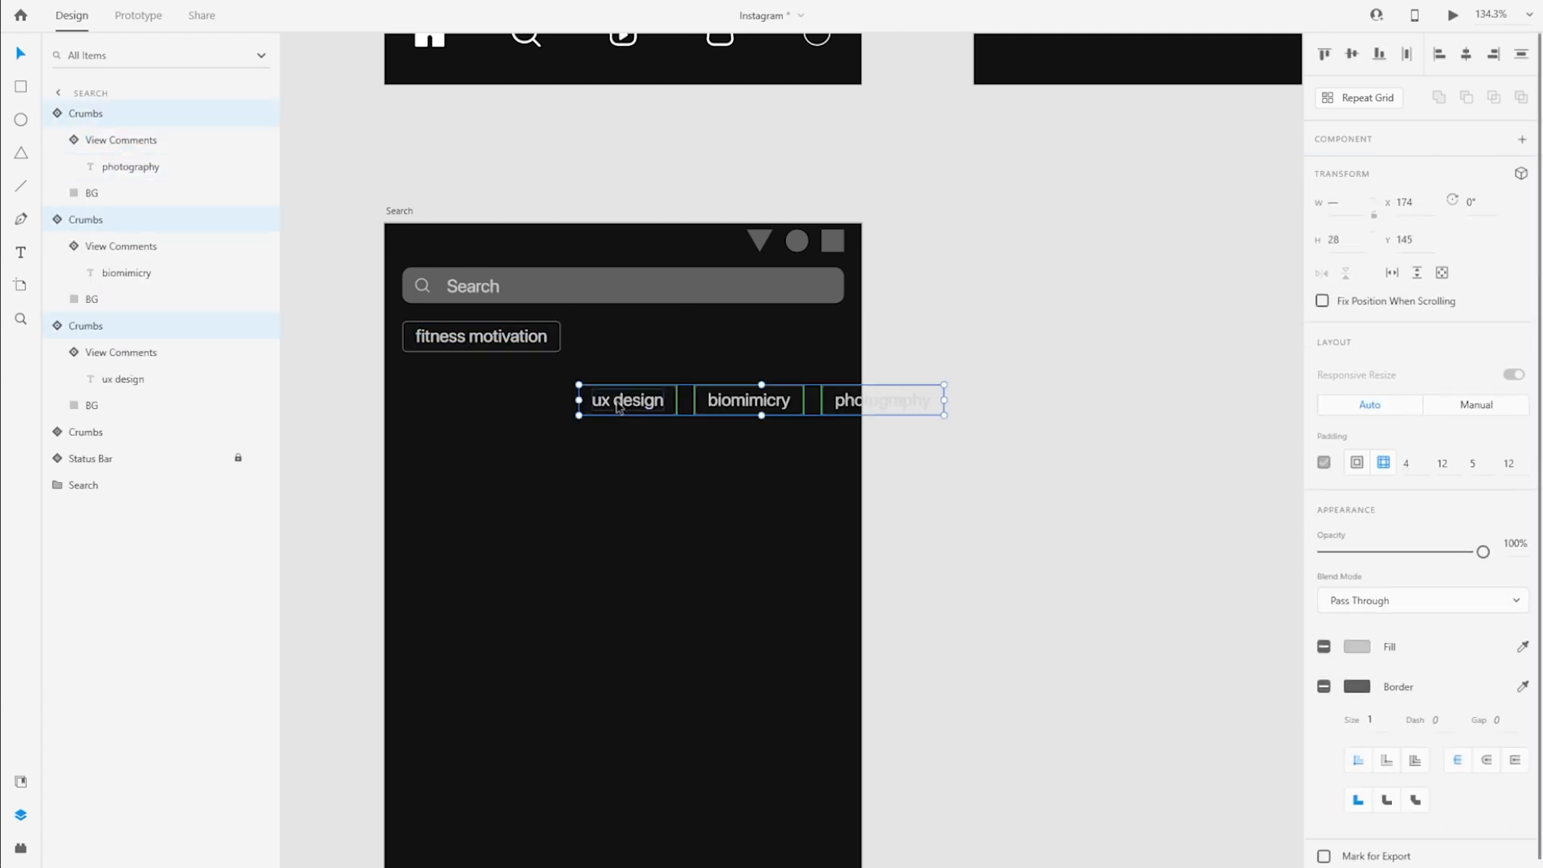
Turn the fitness motivation crumb into a horizontal repeat grid of nine crumbs and tighten the spacing to a grid width of 1424
left_click(524, 346)
left_click(1338, 101)
left_click_drag(561, 336, 1225, 336)
scroll(523, 417, "down", 5)
left_click_drag(755, 390, 1109, 399)
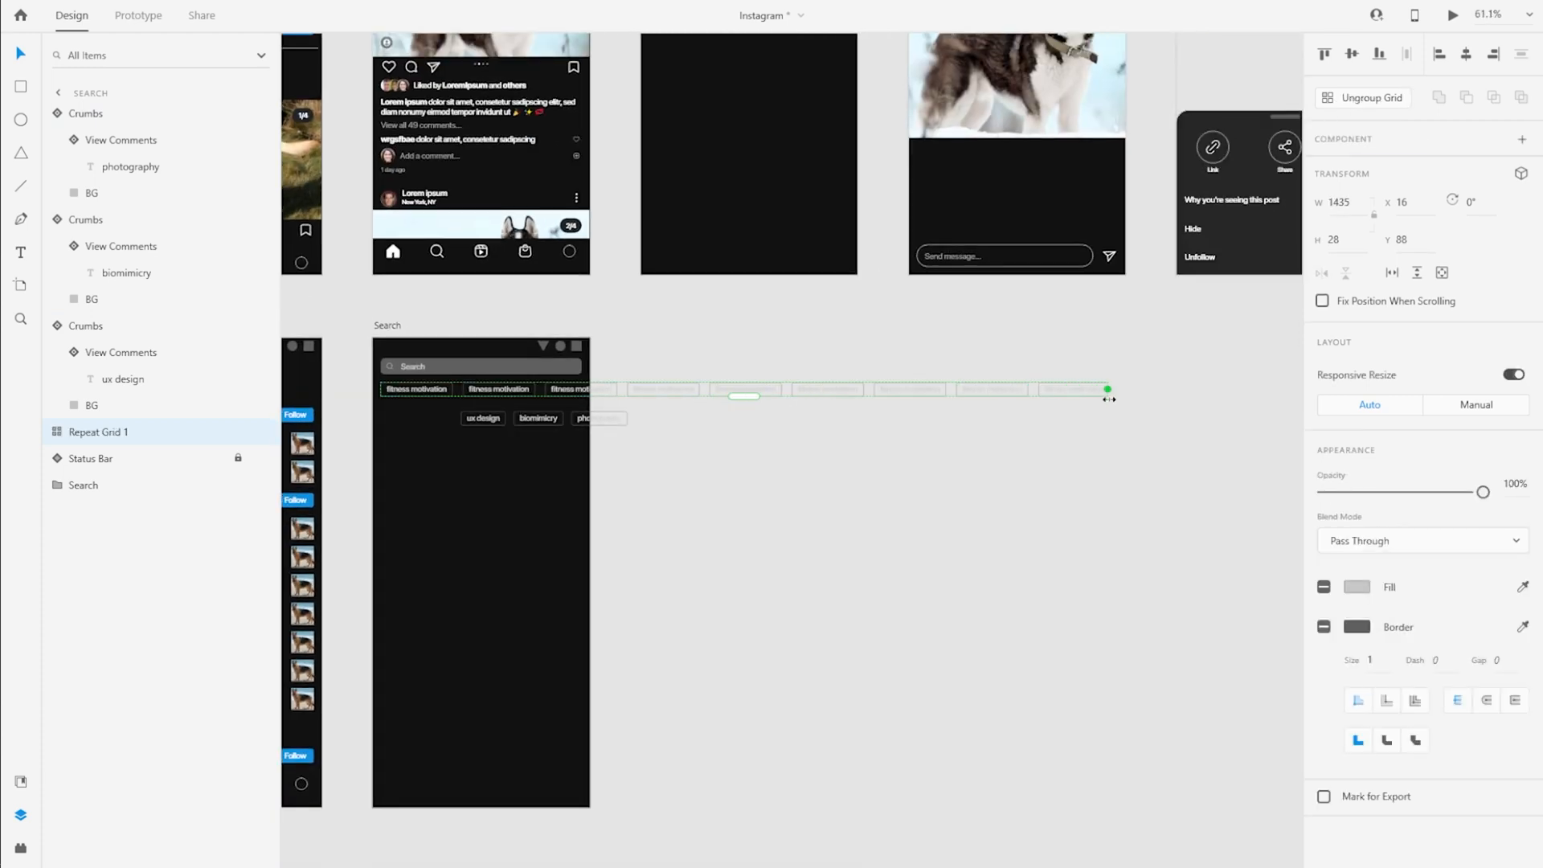
scroll(1121, 402, "up", 10)
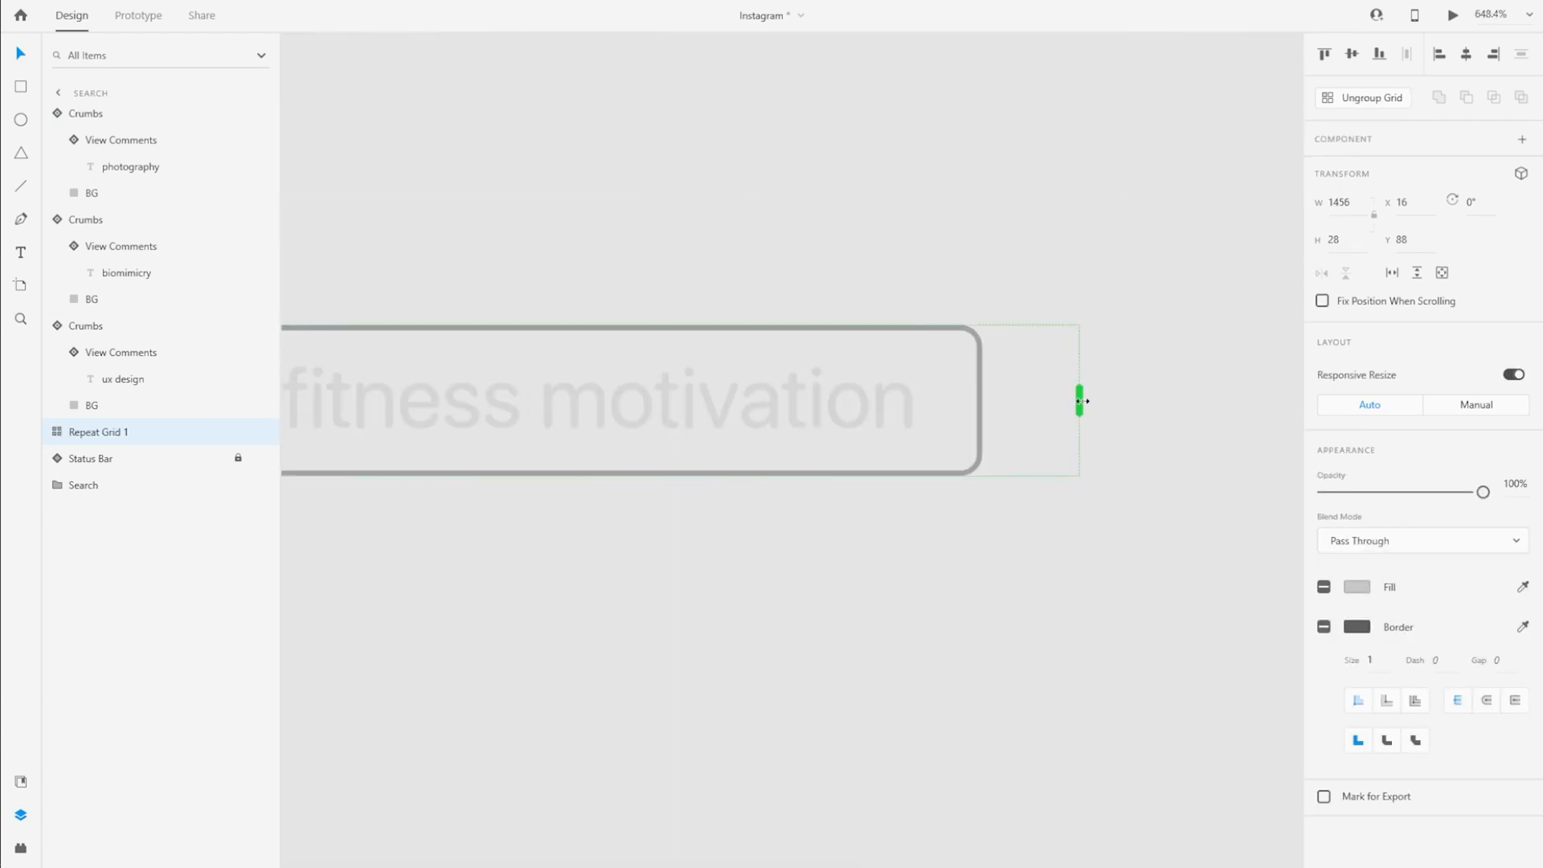
scroll(1132, 446, "down", 10)
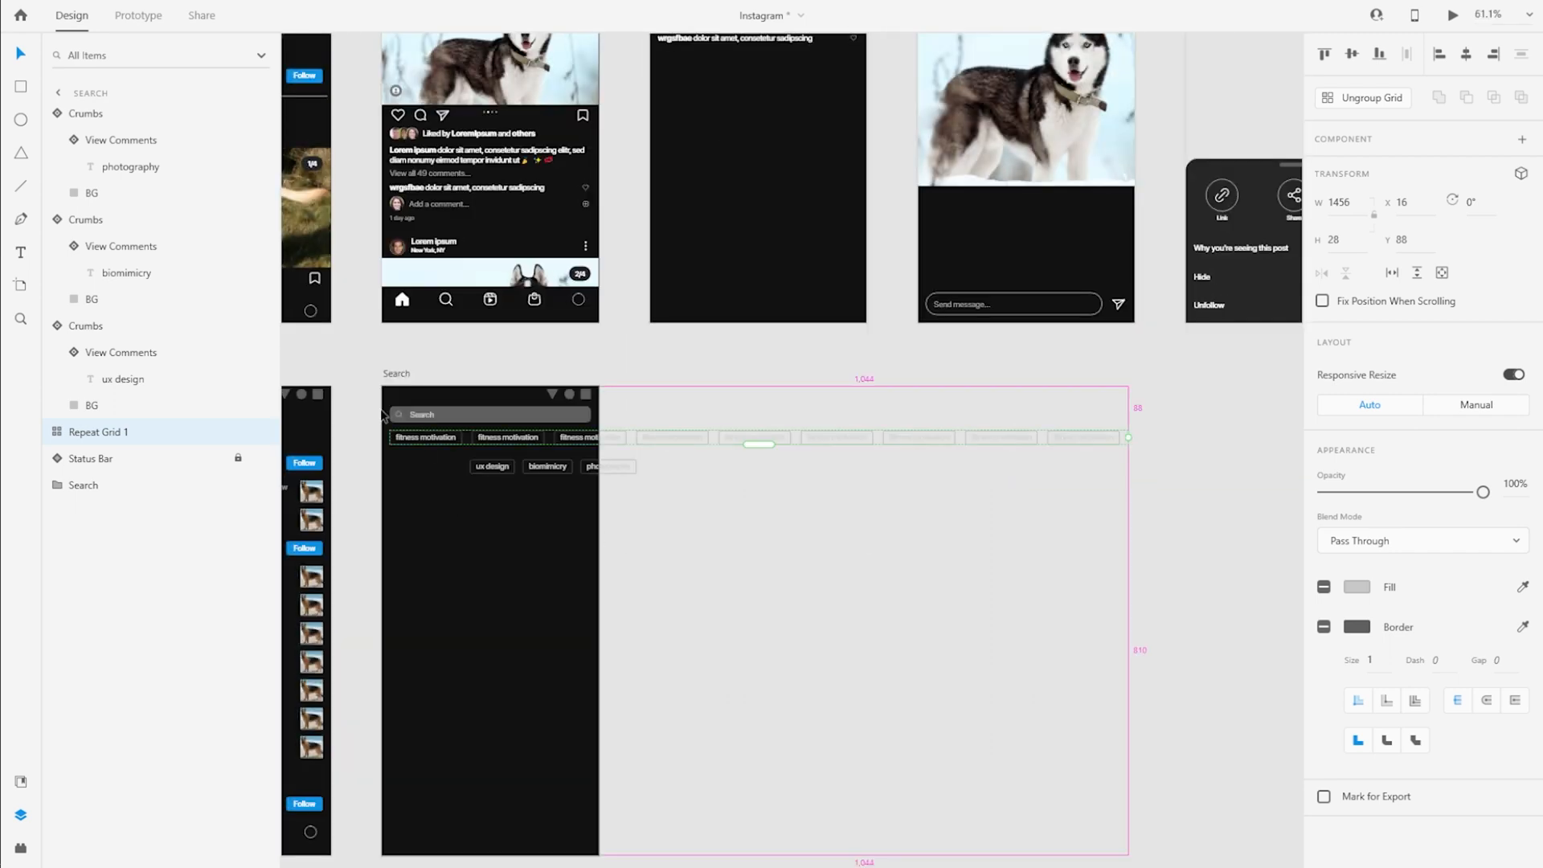
scroll(382, 410, "up", 6)
left_click_drag(701, 518, 694, 518)
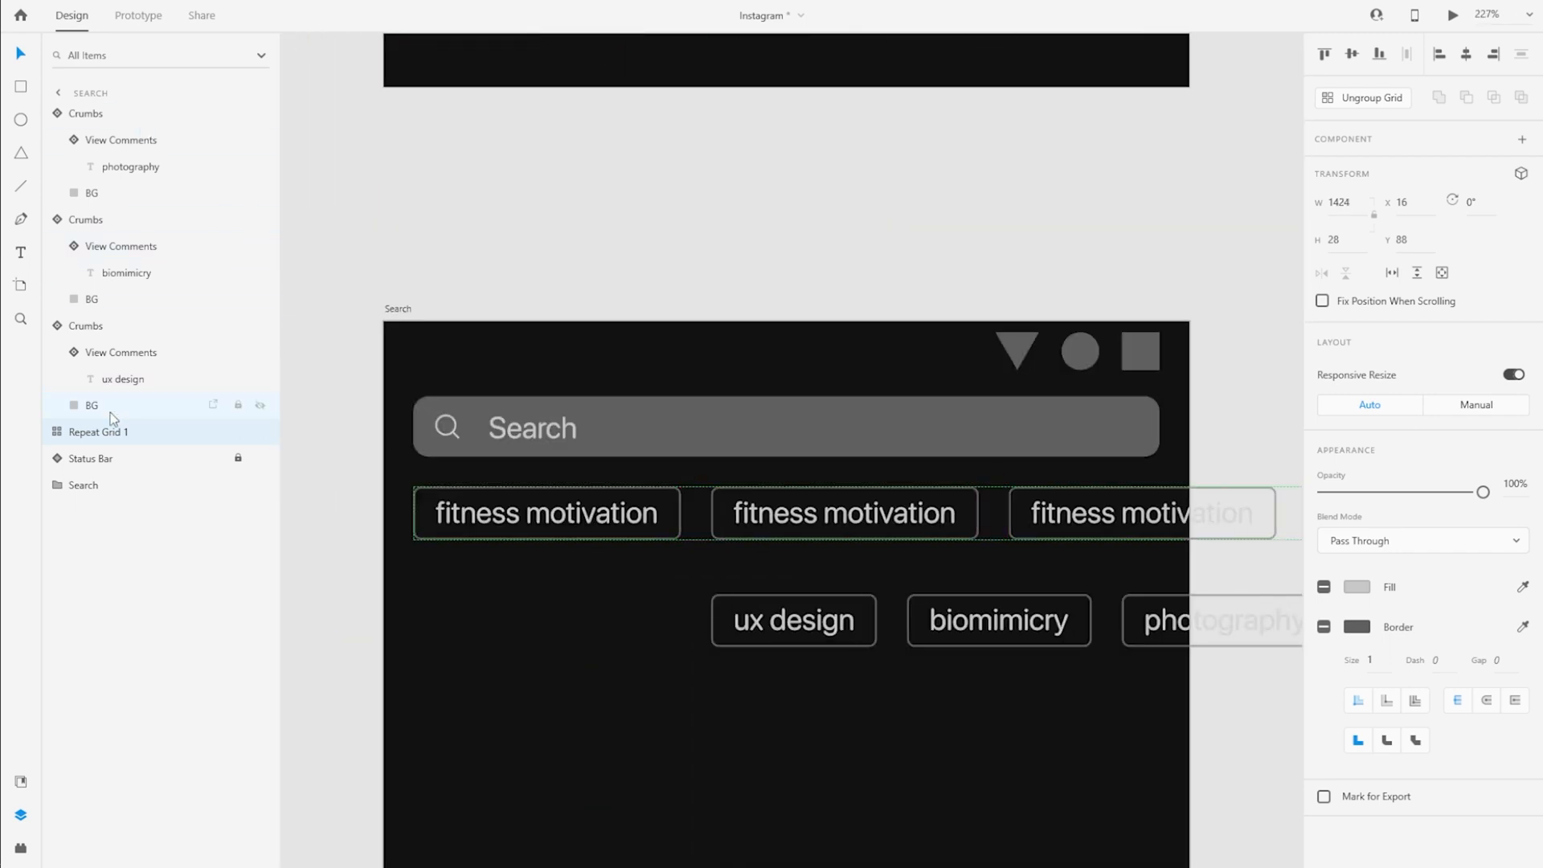
Delete the separate ux design, biomimicry and photography crumbs below the repeat grid
left_click(143, 326)
left_click(114, 119, "shift")
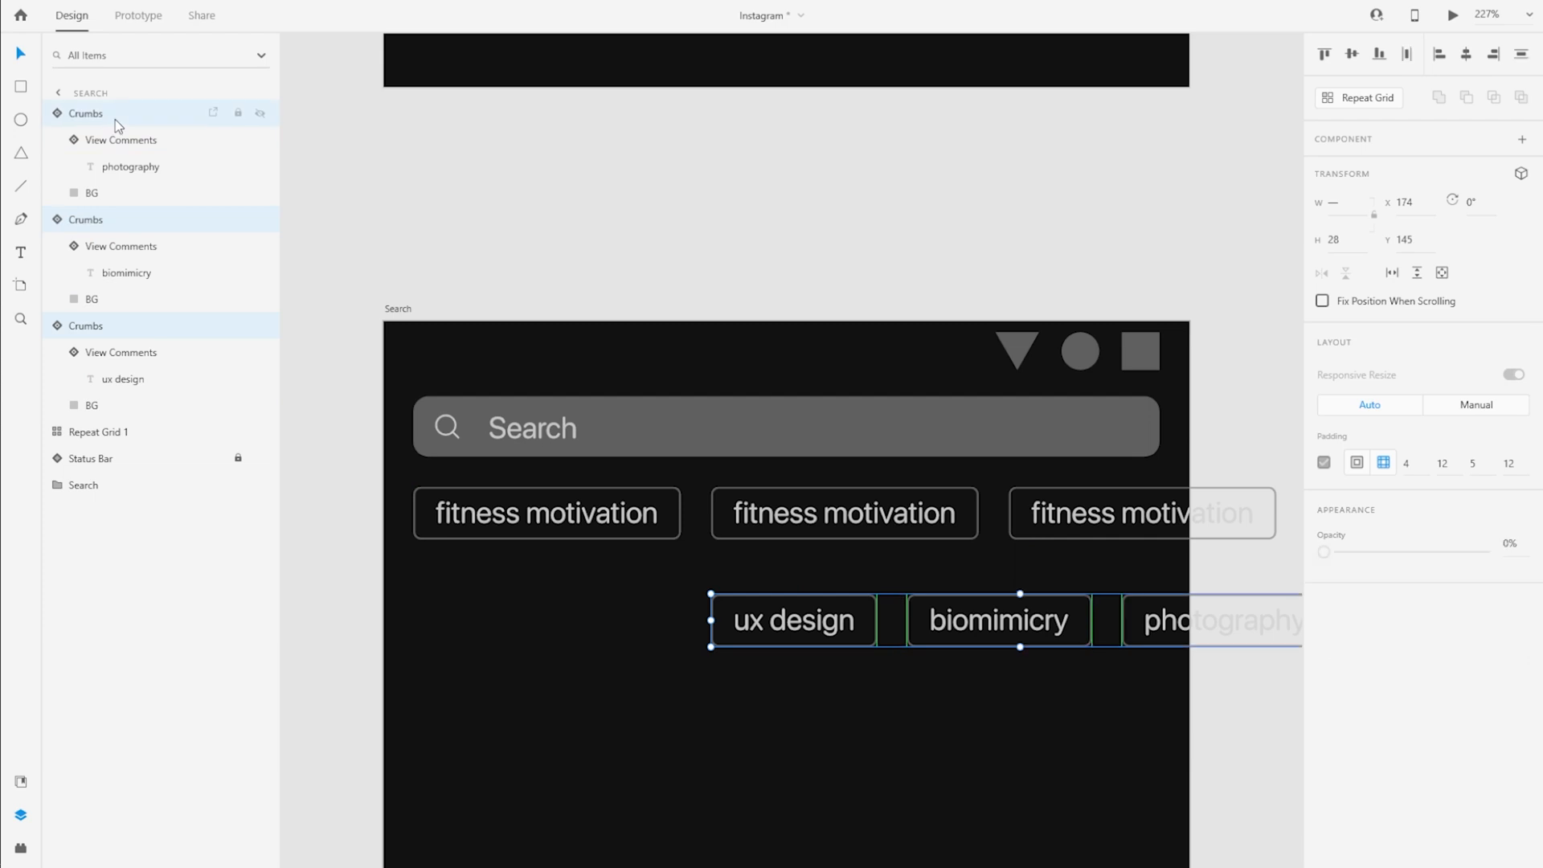
key("Delete")
Ungroup the repeat grid and combine all its crumbs into one regular group
left_click(104, 113)
scroll(871, 527, "down", 5)
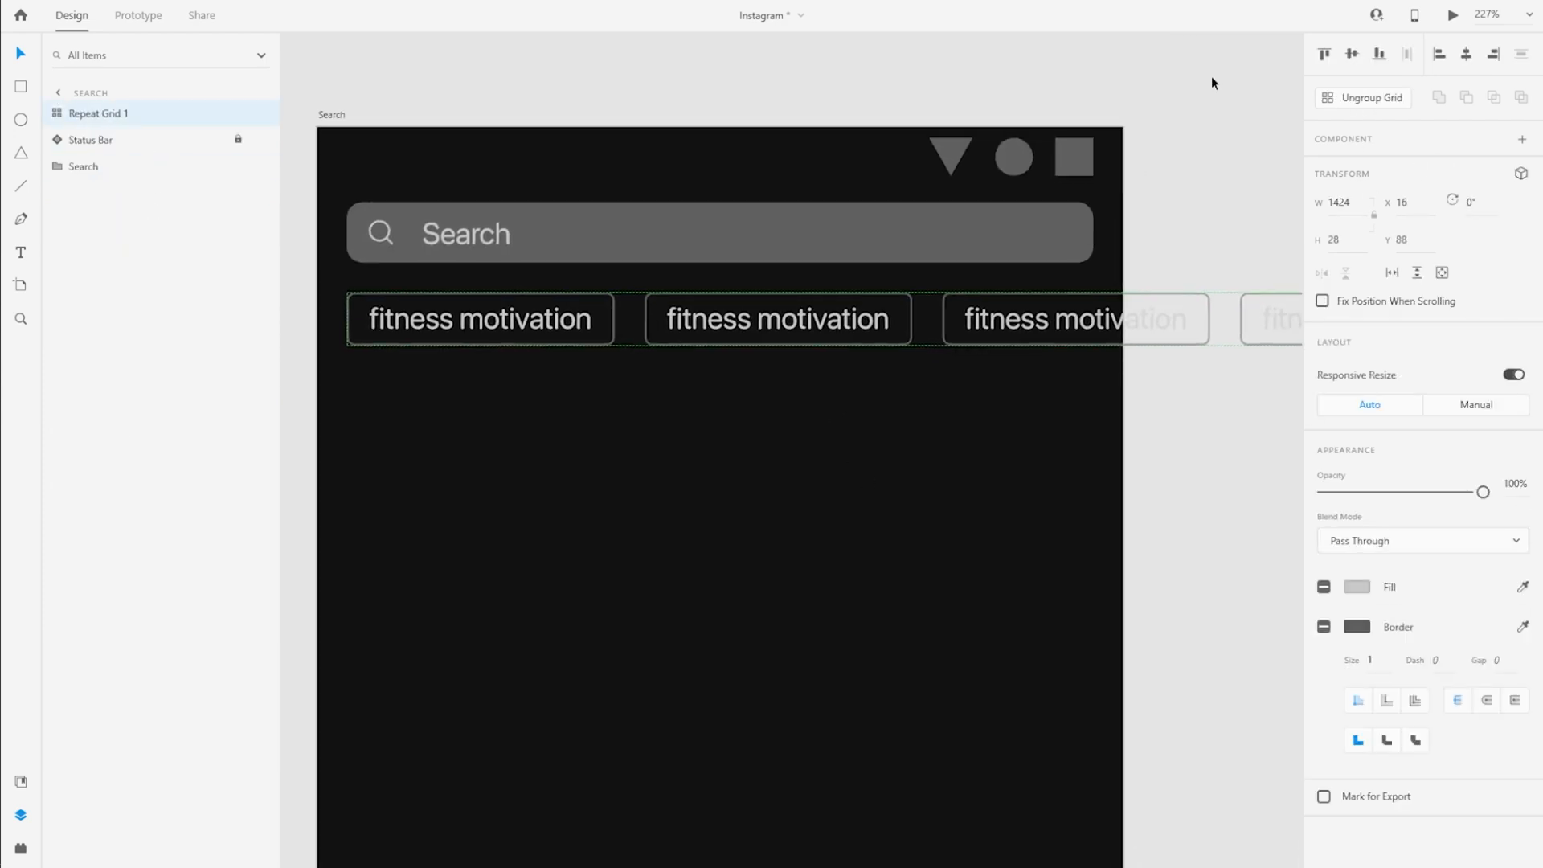
left_click(1363, 97)
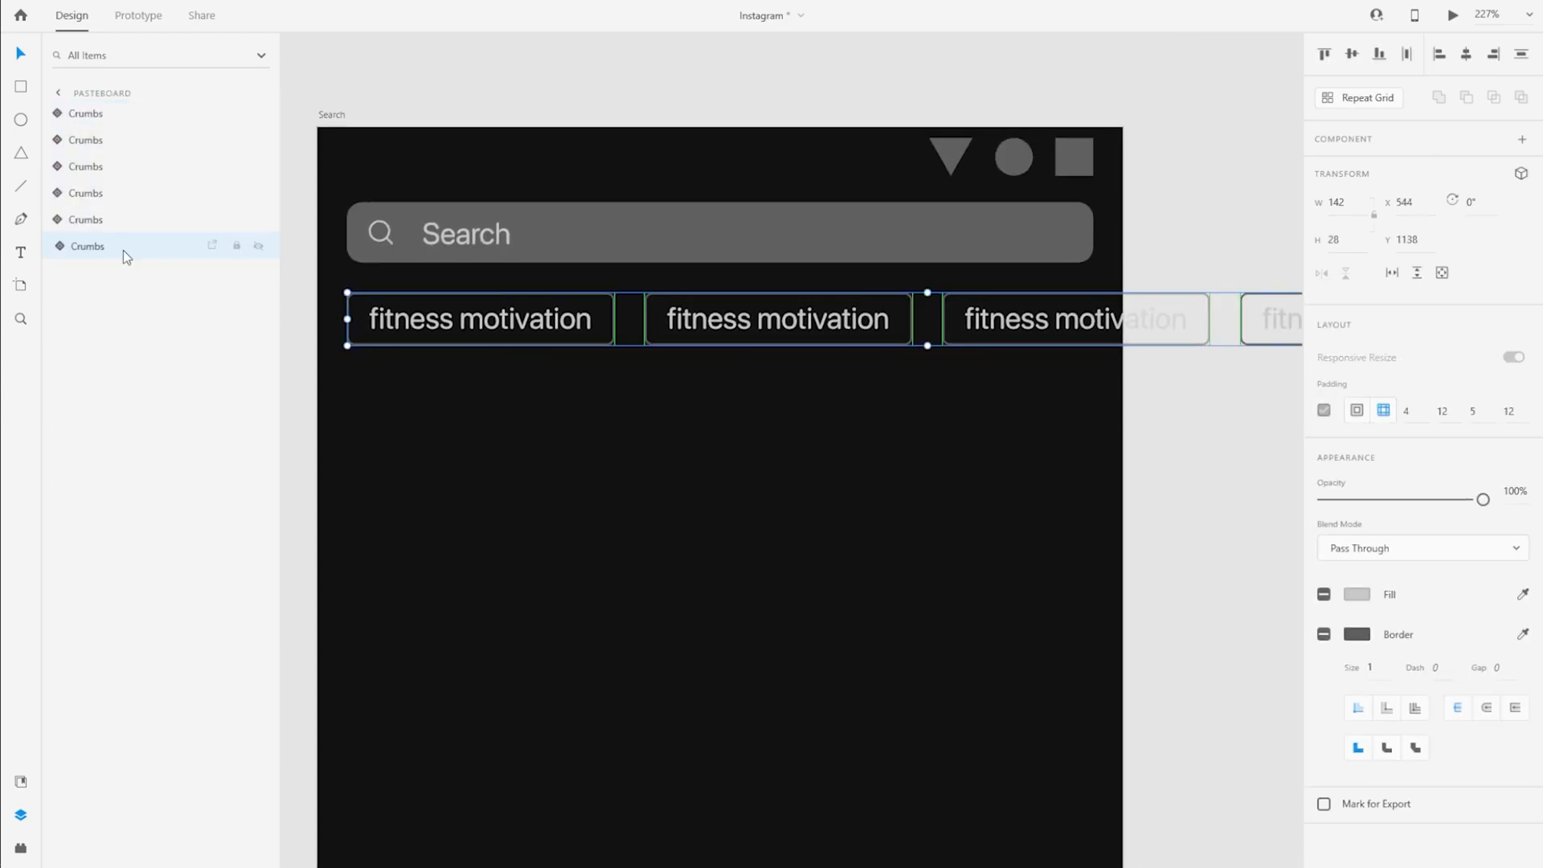
scroll(414, 387, "down", 6)
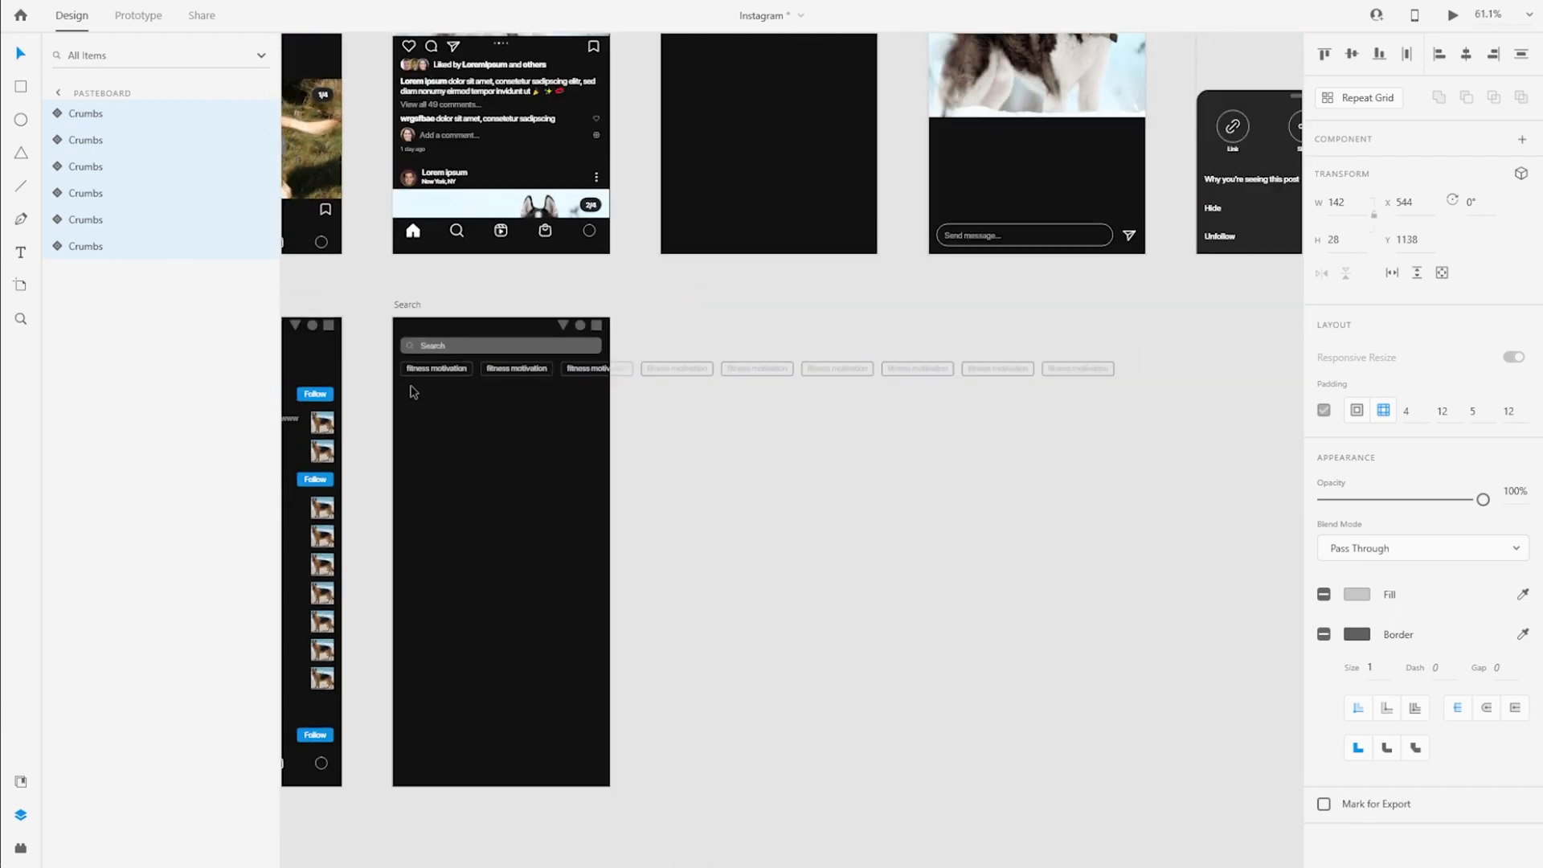
key("ctrl+g")
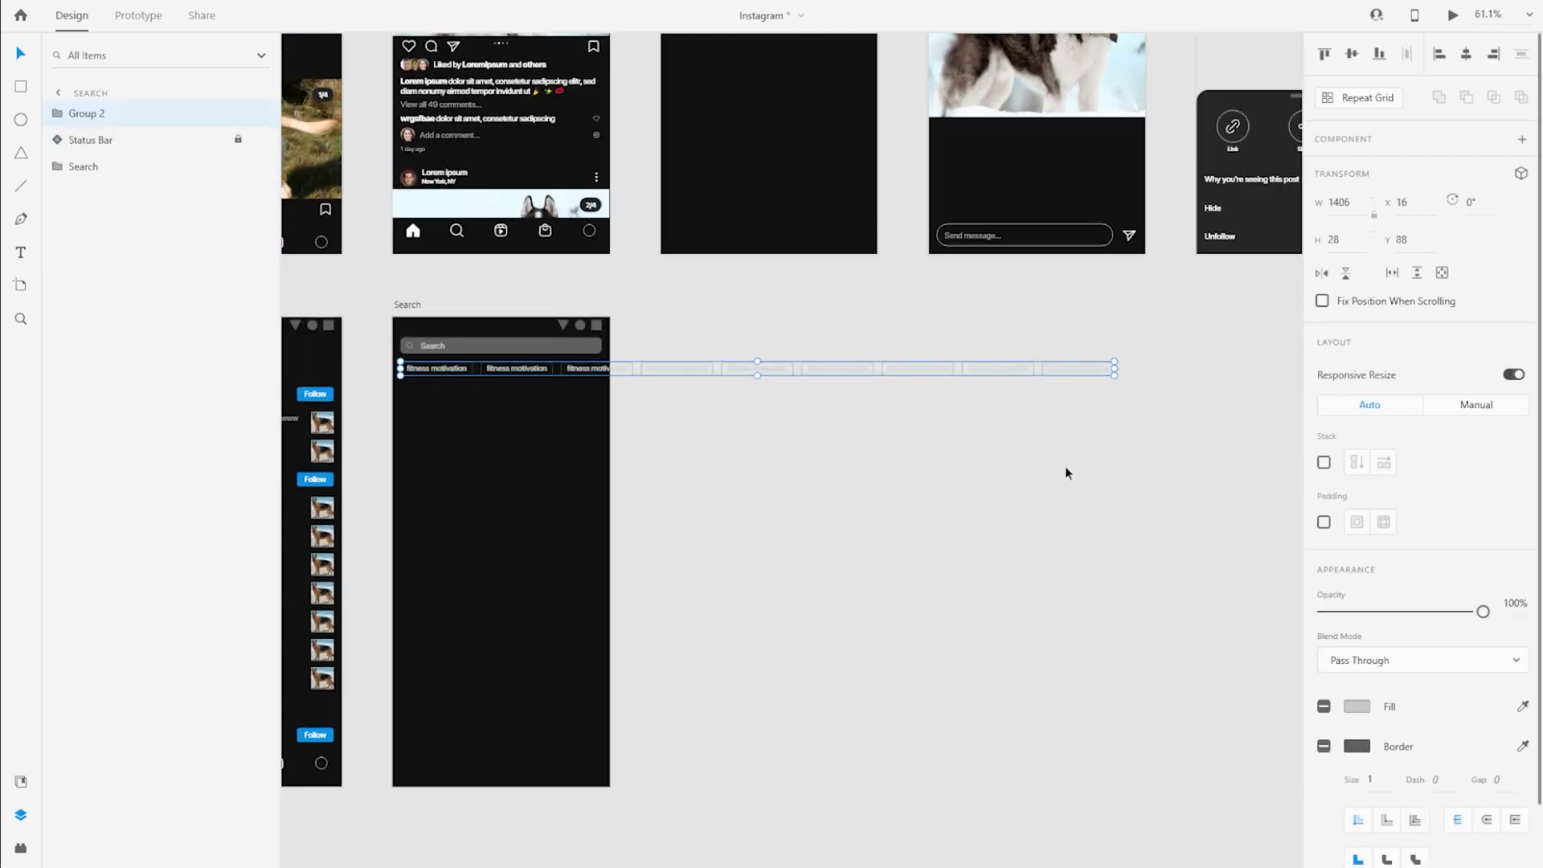
Rename the crumbs group to Breadcrumbs and place it below the Status Bar in the layer order
double_click(87, 114)
type("Breadcrumbs")
key("Return")
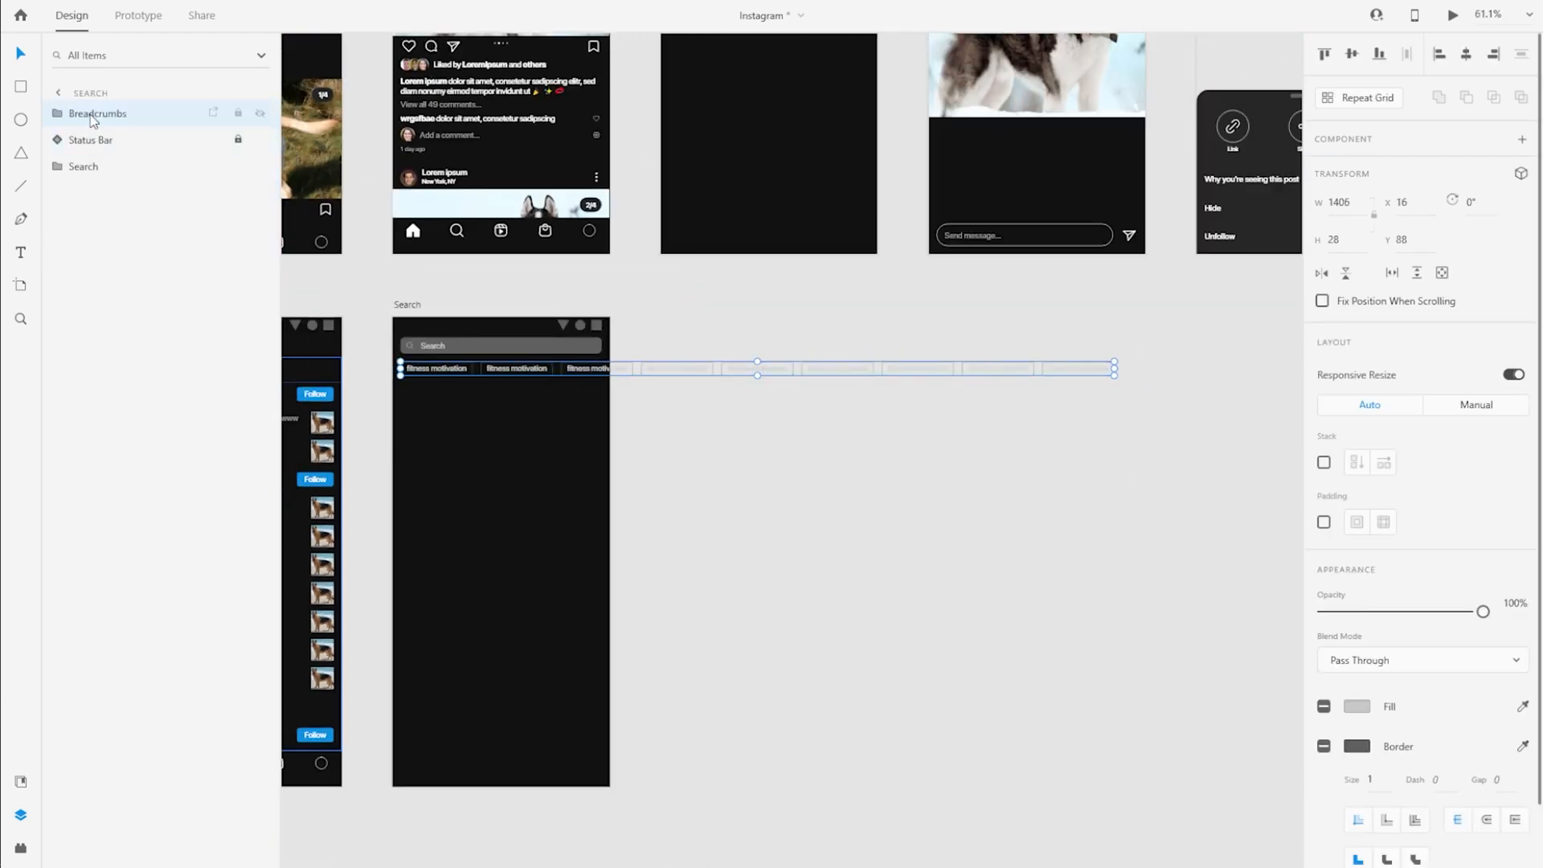
left_click_drag(81, 113, 60, 146)
left_click(60, 146)
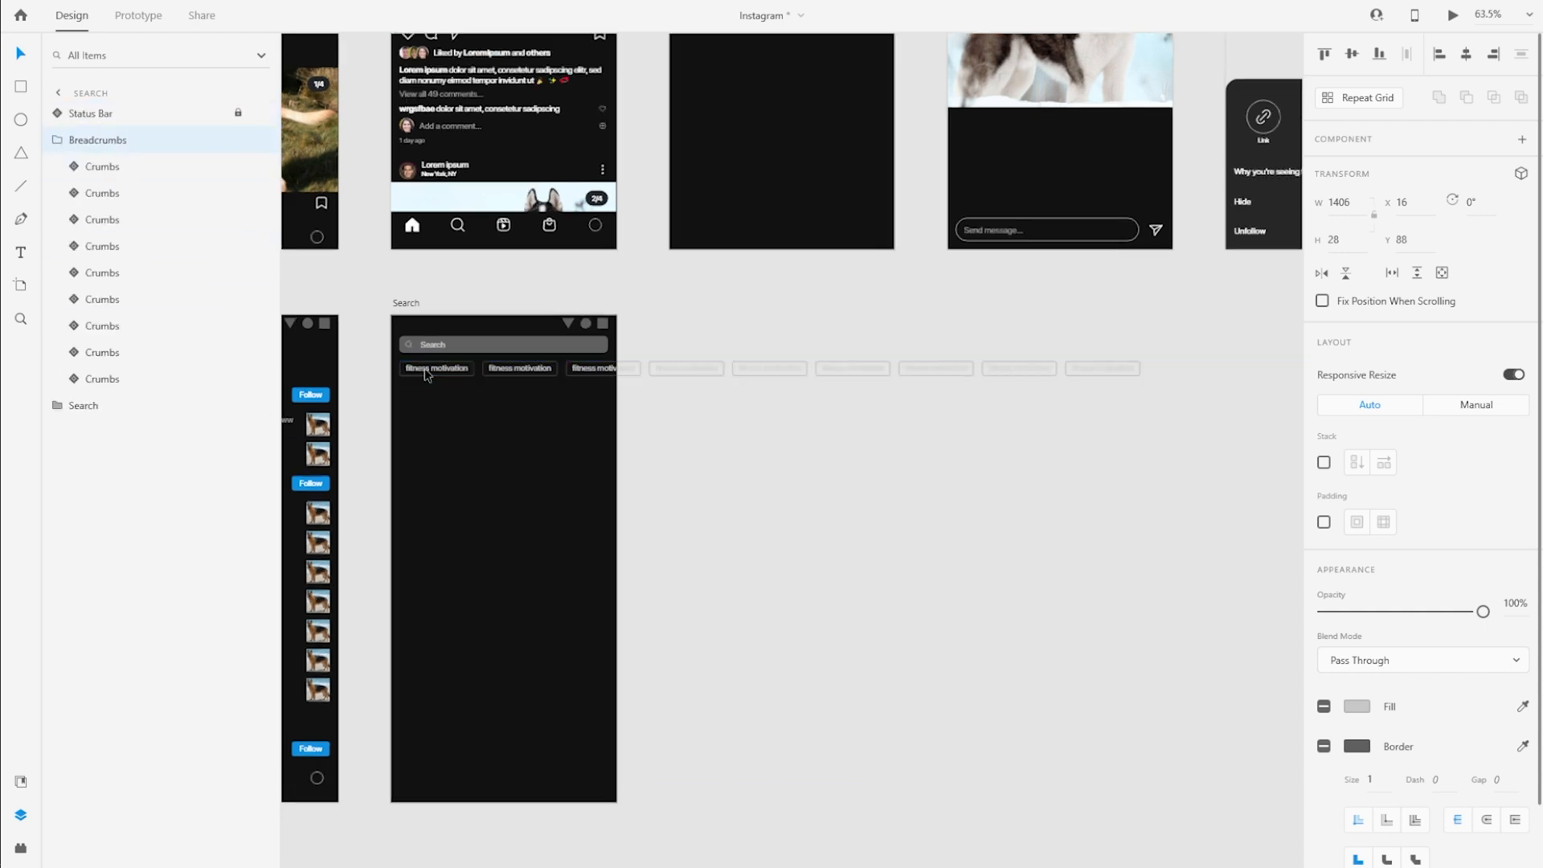
Change the text of the second crumb in the Breadcrumbs group to "ux design"
scroll(479, 379, "up", 10)
double_click(510, 370)
double_click(672, 320)
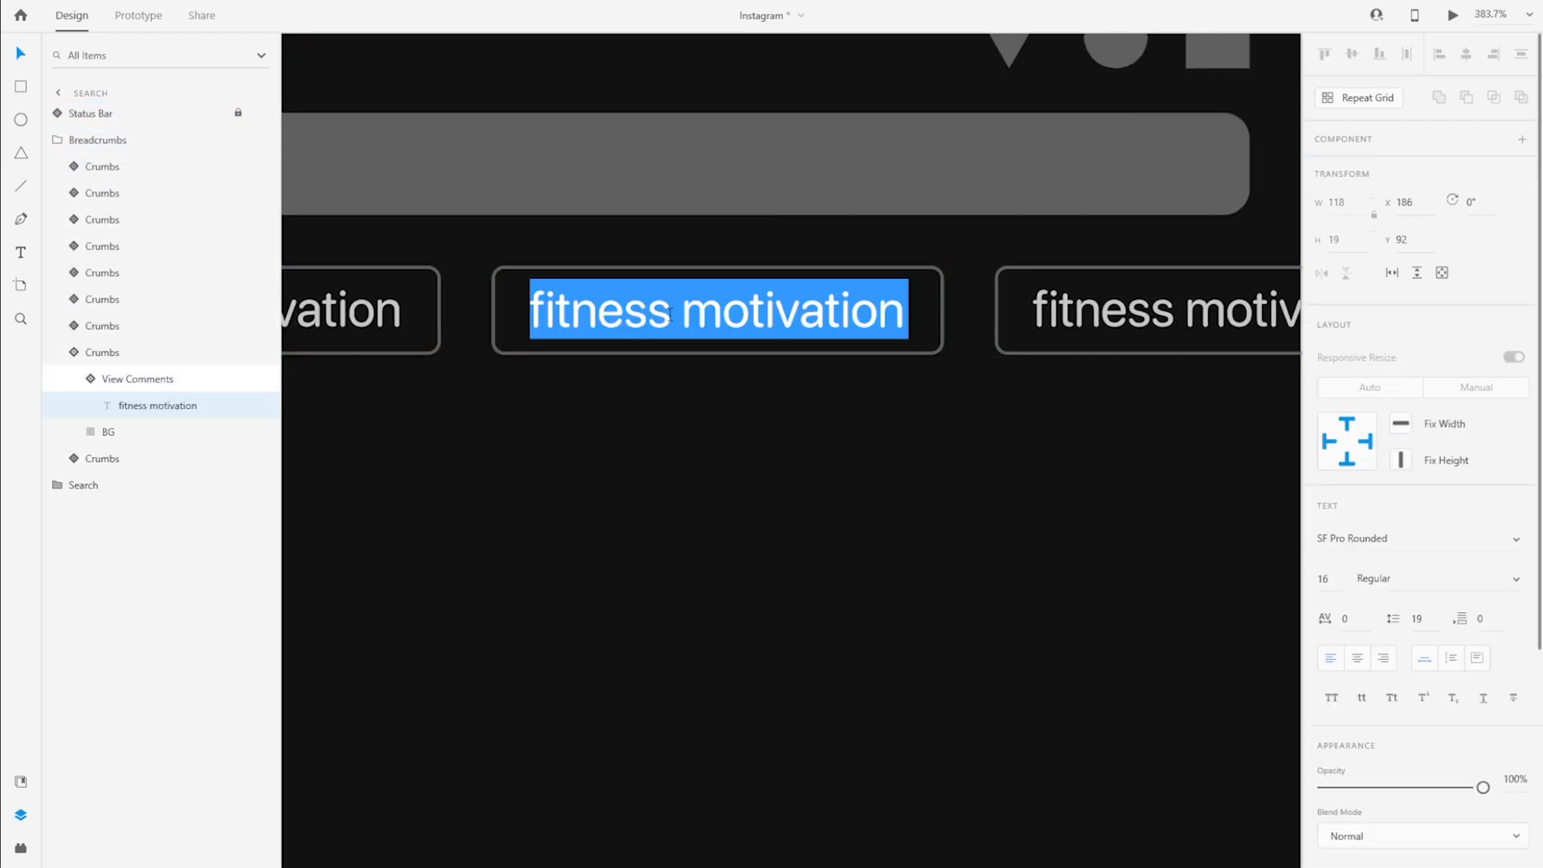
type("ux design")
Move the seven crumbs after ux design left together to X 278 to close the gap
left_click(135, 354)
left_click_drag(1111, 318, 974, 312)
key("ctrl+z")
left_click(161, 168, "shift")
left_click(96, 351, "ctrl")
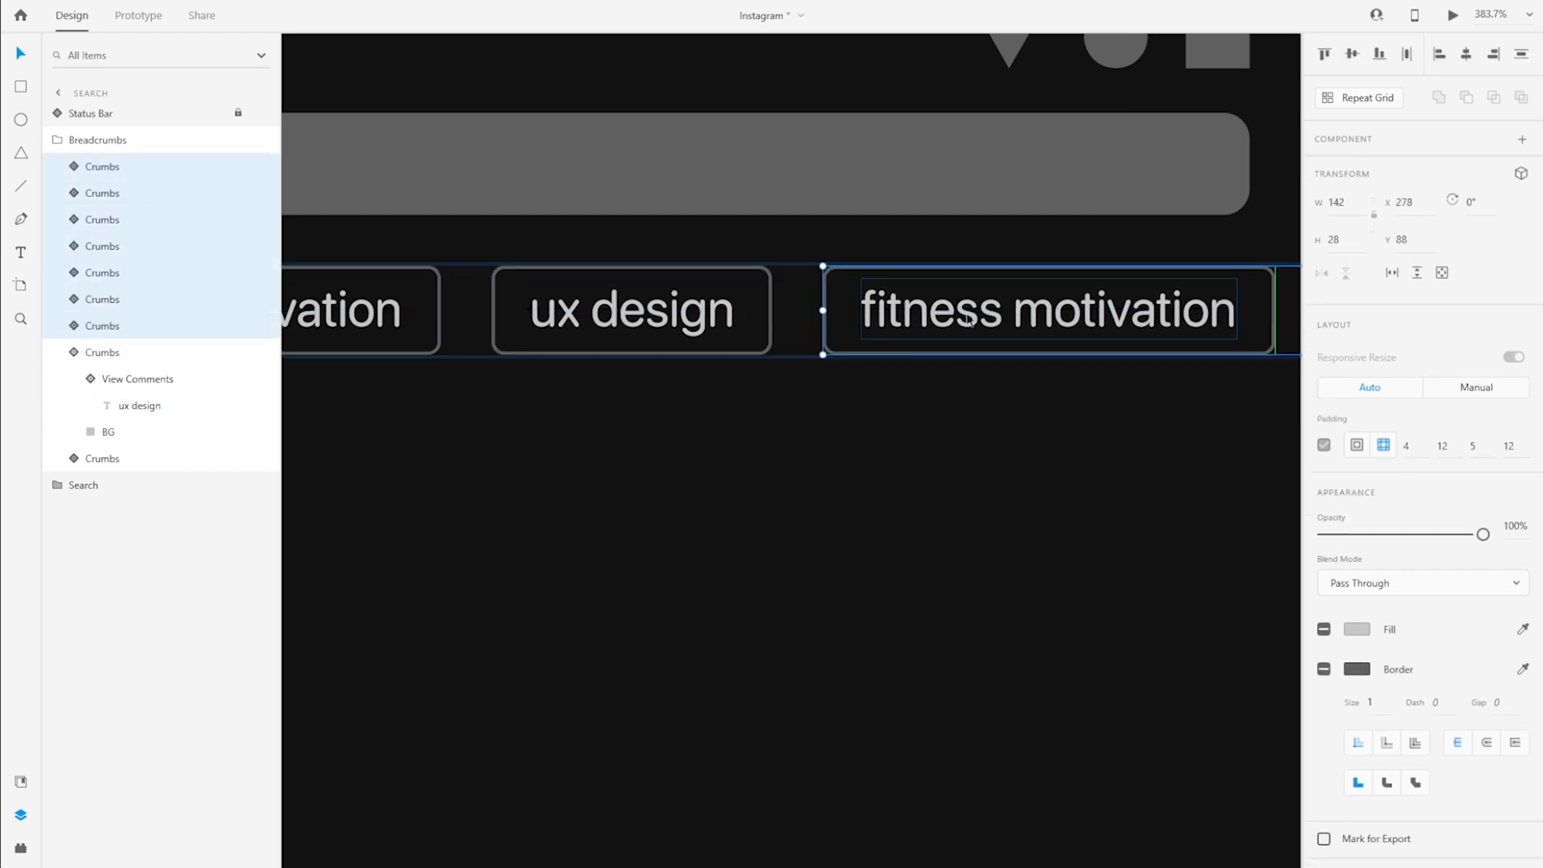
Change the third crumb's text to "biomimicry" and move the six crumbs after it left to close the gap
double_click(974, 311)
type("biomimicry")
key("Escape")
left_click(117, 301)
left_click(144, 167, "shift")
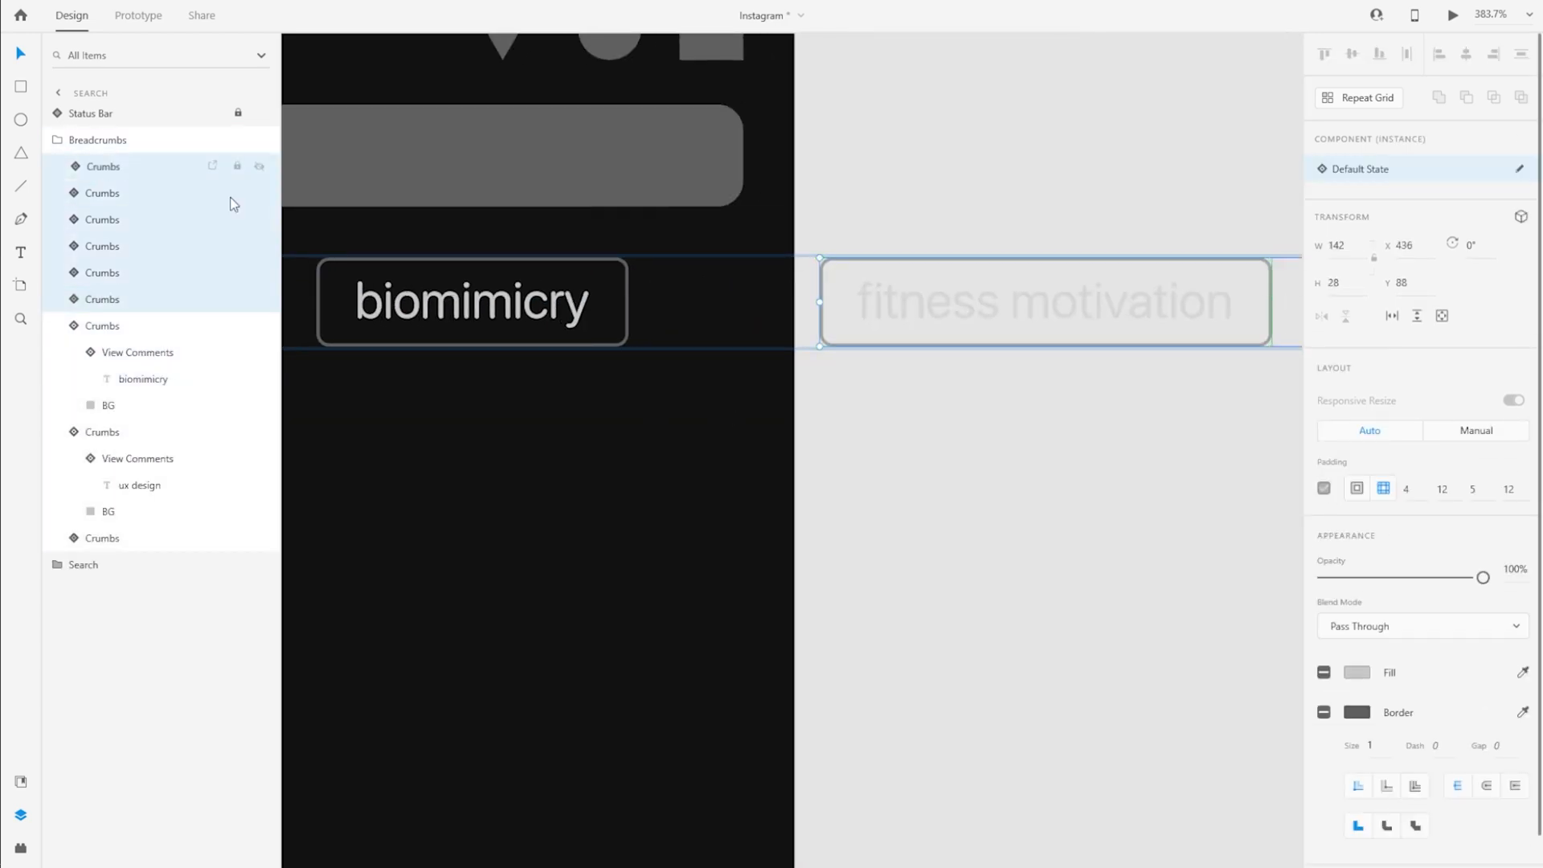
left_click_drag(862, 312, 724, 310)
Change the fourth crumb's text to "photography" and move the five crumbs after it left to close the gap
left_click(94, 305)
double_click(771, 308)
type("photography")
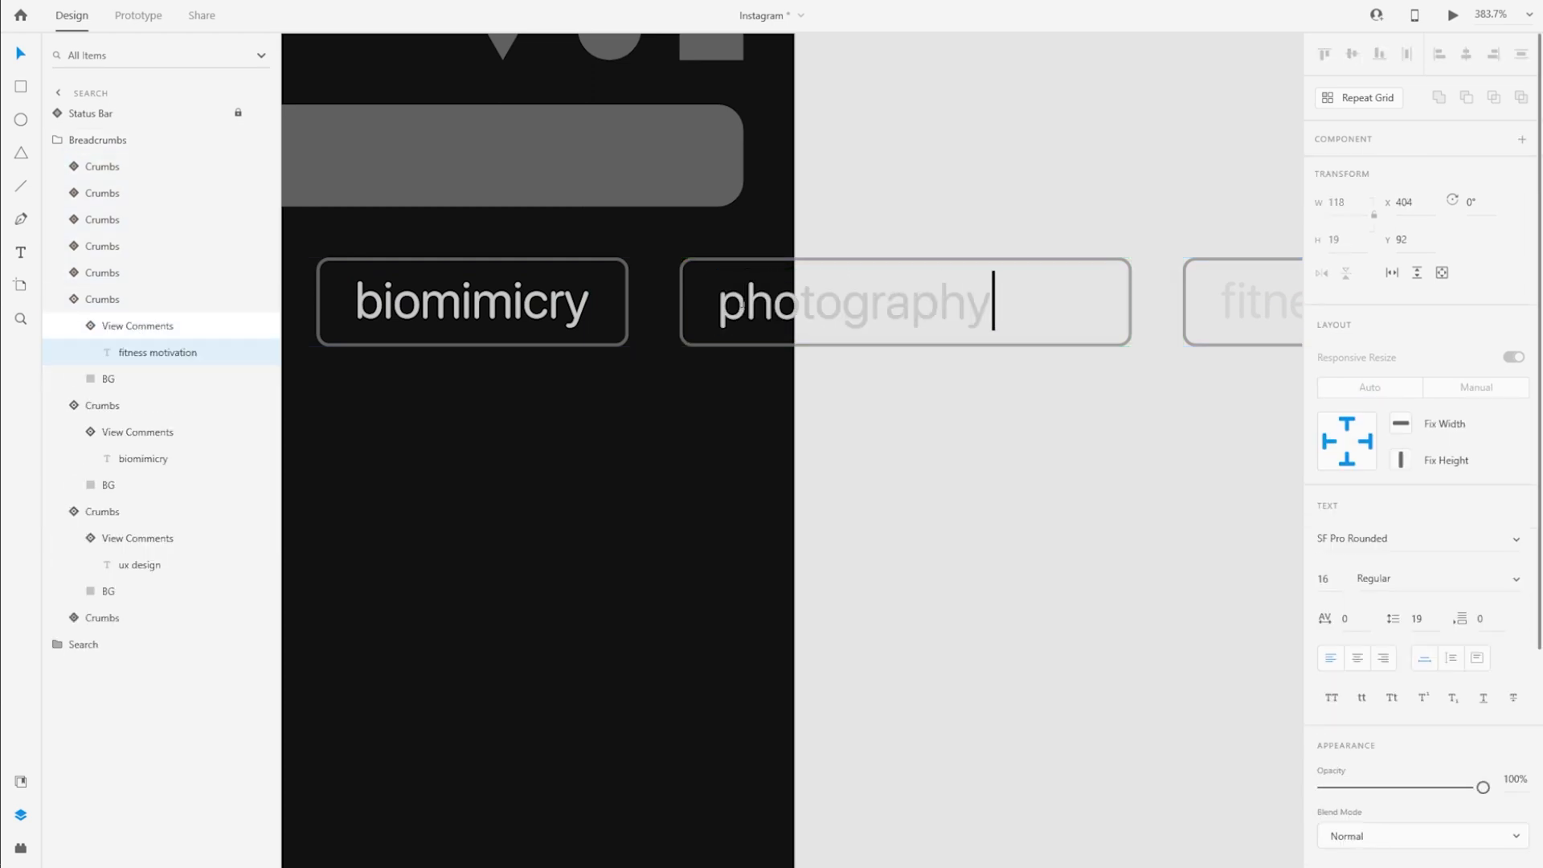
key("Escape")
left_click(112, 274)
left_click(129, 167, "shift")
left_click_drag(1266, 301, 1164, 301)
scroll(1038, 381, "down", 5)
Collapse the expanded crumb layers and the Breadcrumbs group in the layer list
left_click(74, 299)
left_click(74, 326)
left_click(74, 351)
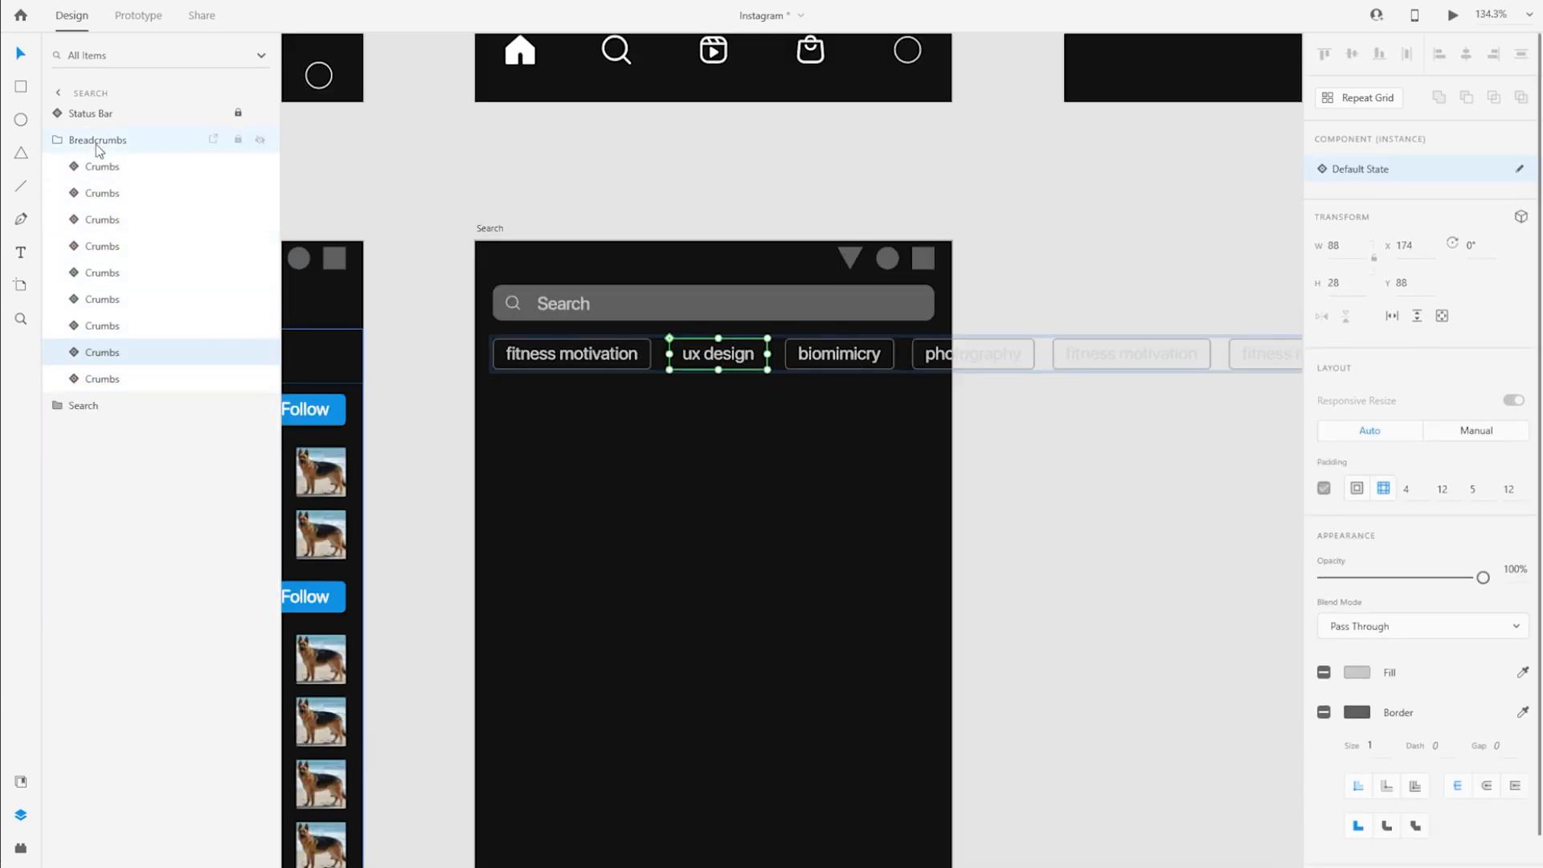
left_click(57, 139)
Try to make the Breadcrumbs group scroll horizontally and extend its scroll area to the artboard's left edge
left_click(1391, 273)
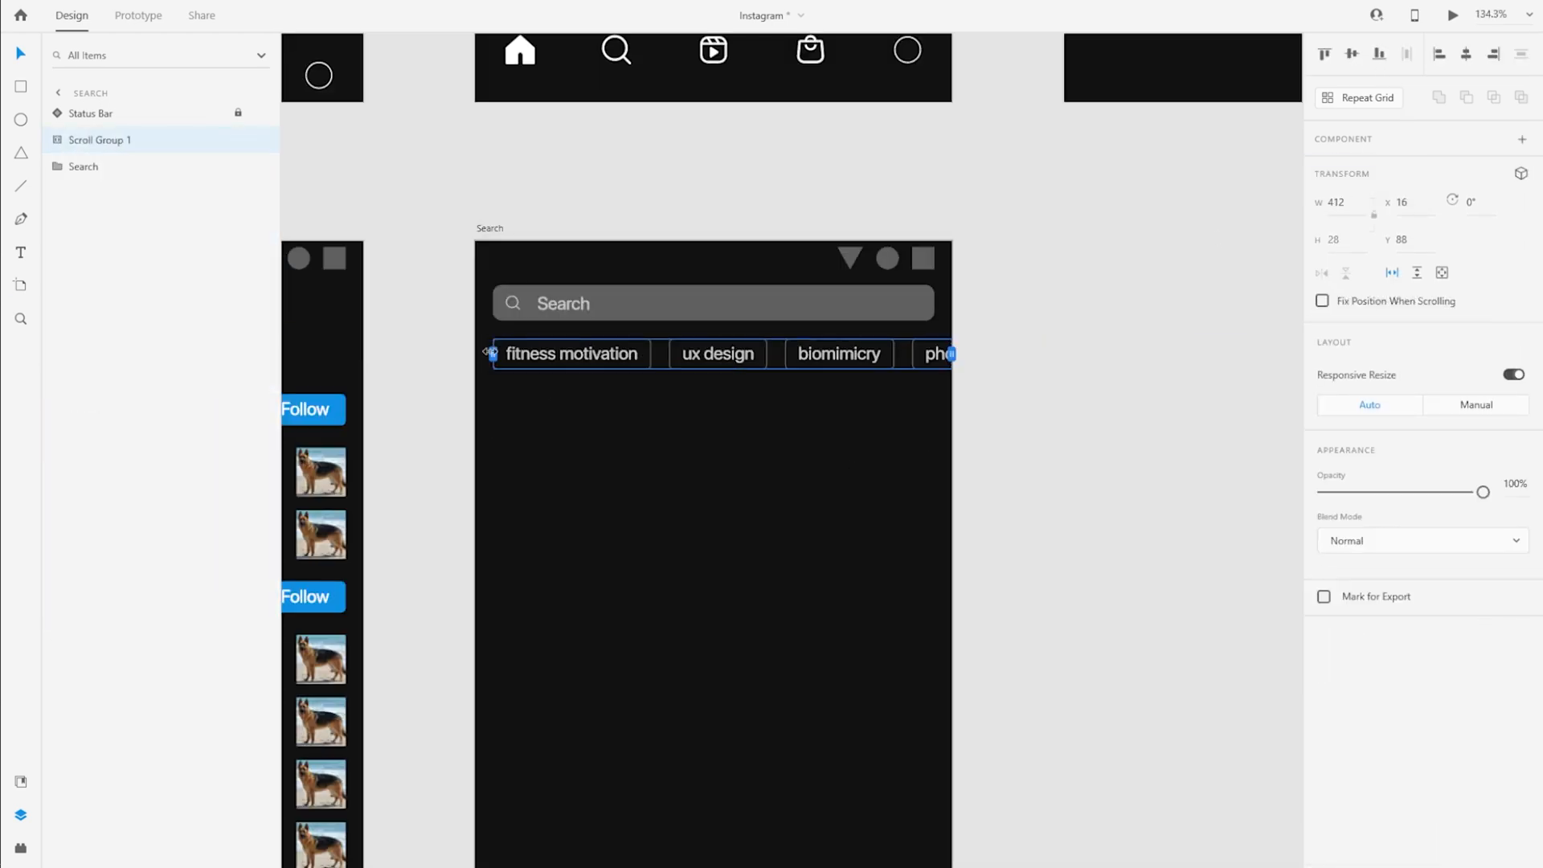
left_click_drag(488, 353, 475, 353)
key("ctrl+z")
key("ctrl+z")
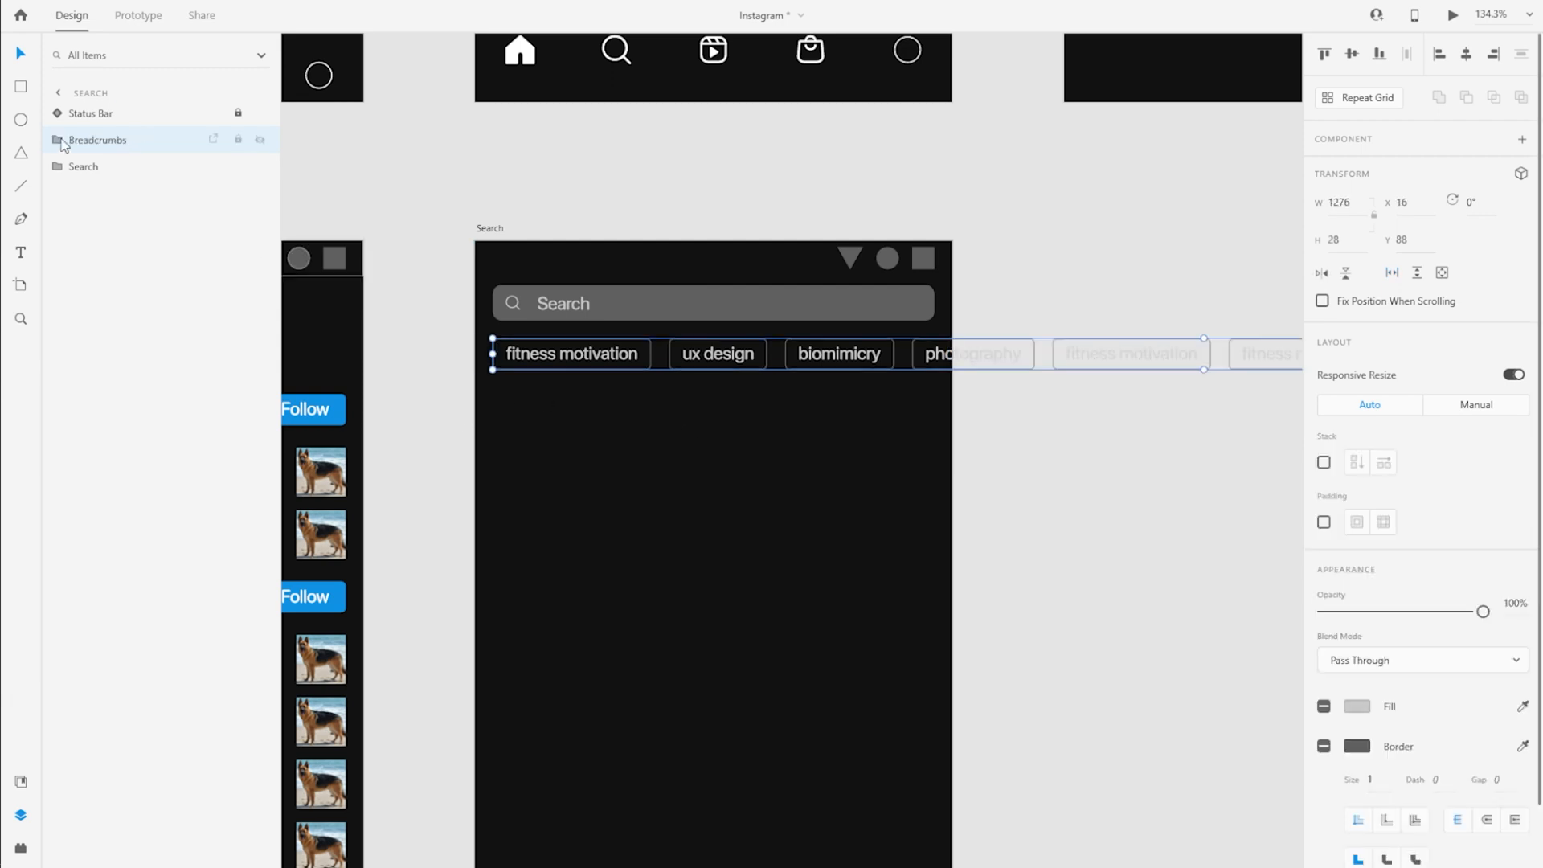
Draw a full-width rectangle below the crumbs at X 0, Y 132, 428 wide and 48 high
scroll(643, 382, "up", 3)
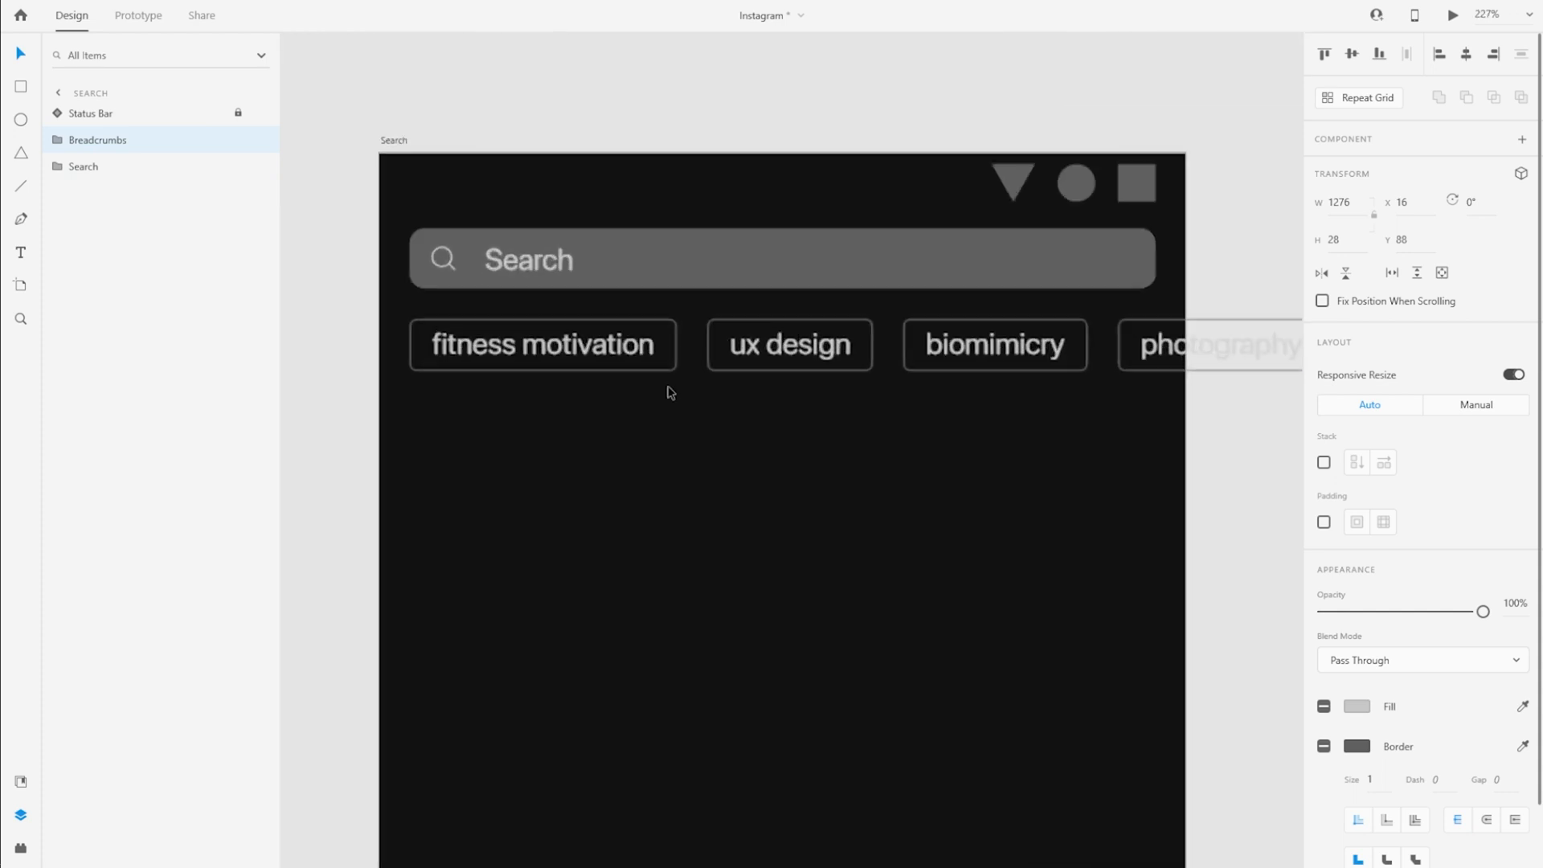
key("r")
left_click_drag(442, 407, 1071, 568)
left_click_drag(710, 493, 647, 485)
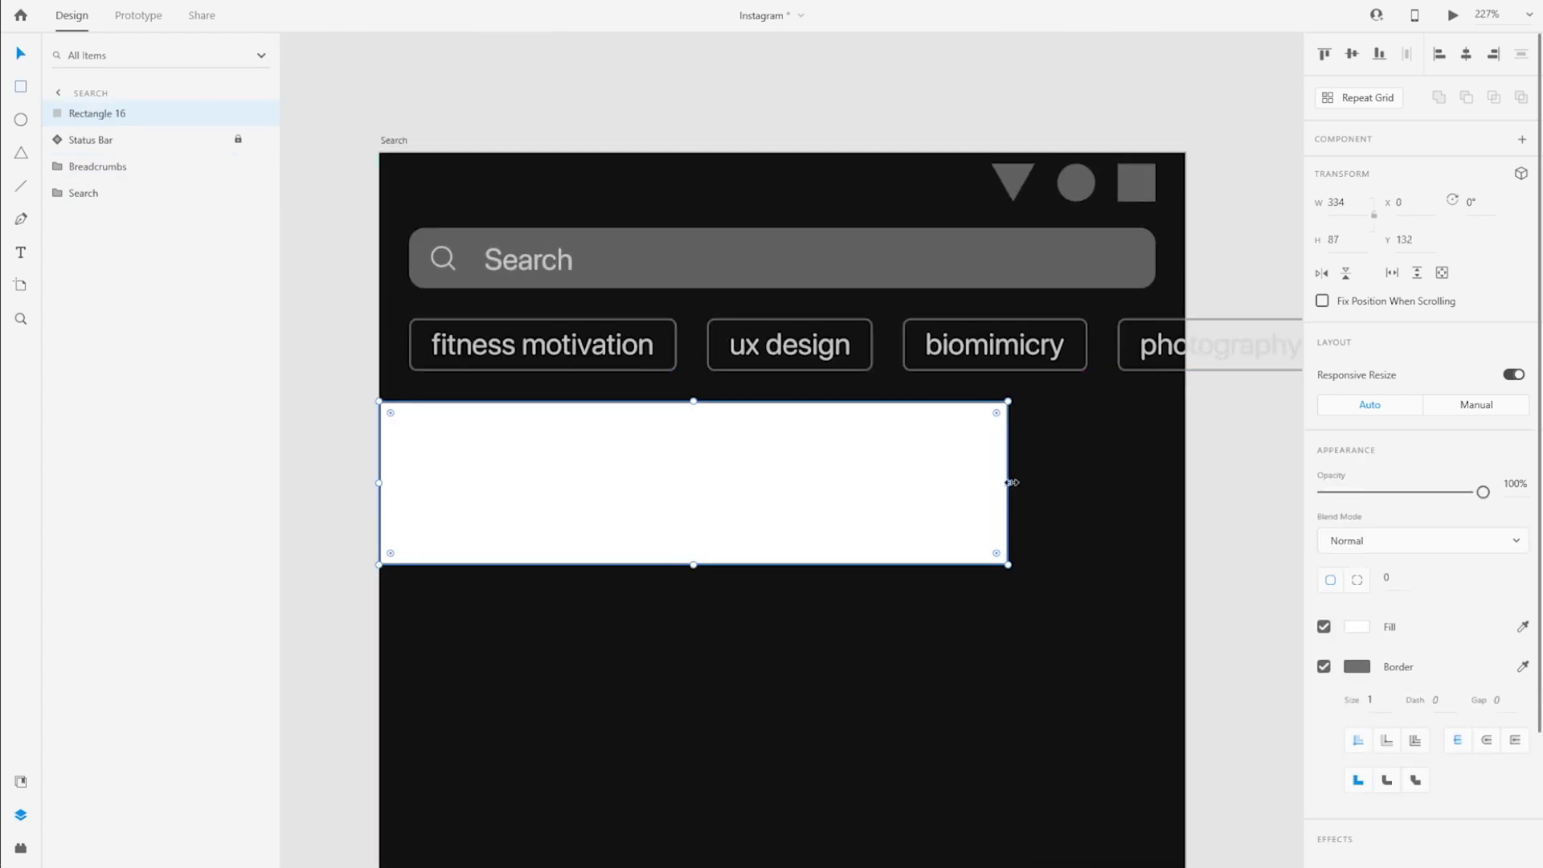
left_click_drag(1010, 482, 1184, 469)
left_click(1341, 240)
type("48")
key("Return")
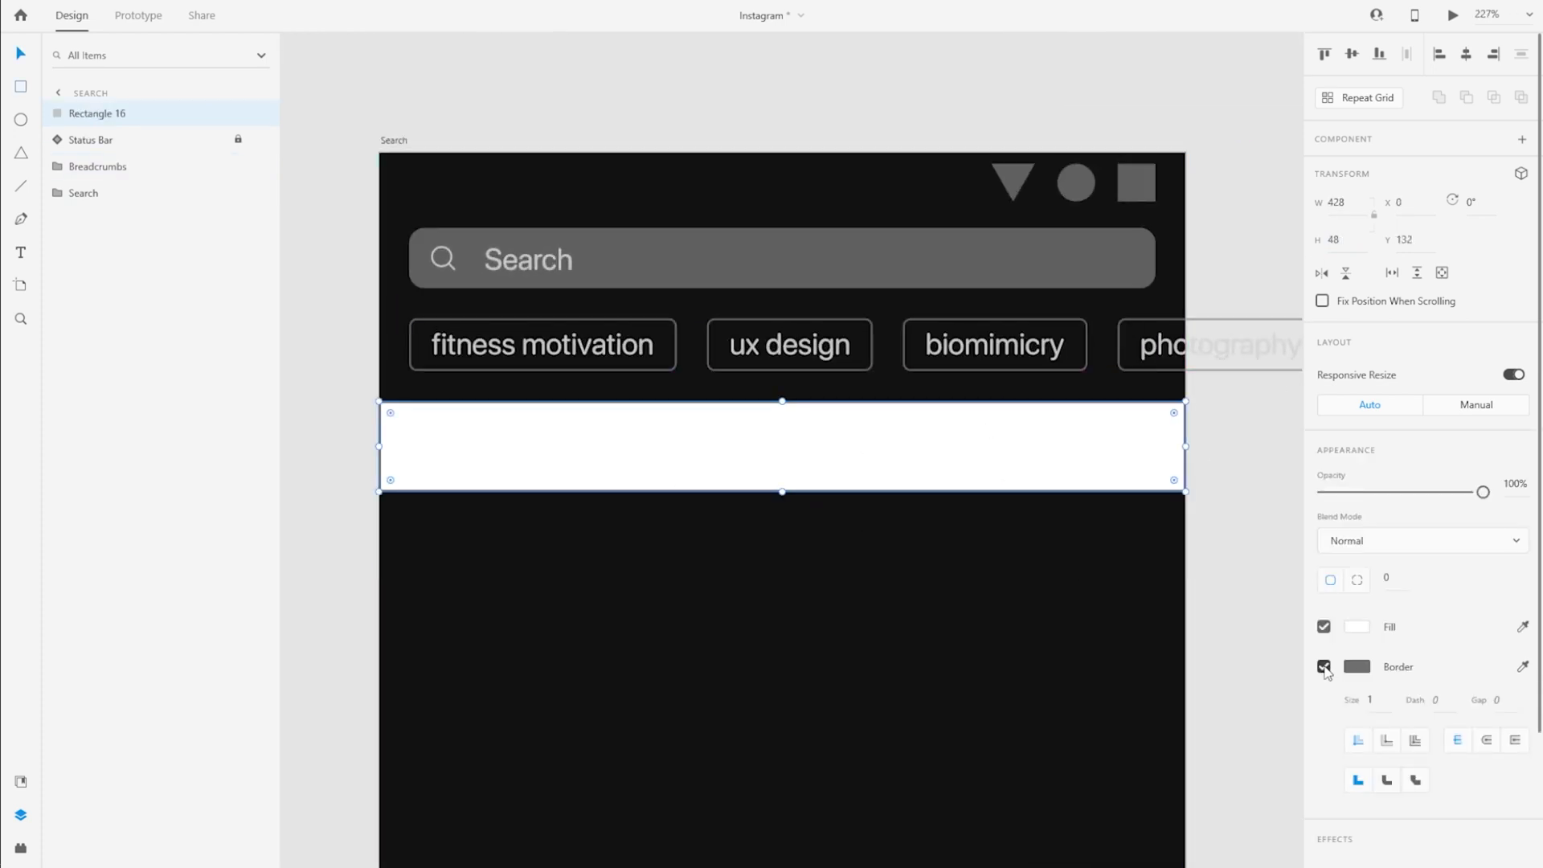
Remove the rectangle's border, give it the dark background fill and move it over the crumbs at Y 80
left_click(1323, 667)
left_click(1356, 627)
left_click(1207, 751)
left_click_drag(663, 447, 661, 353)
Rename the rectangle to BG and place it below the Breadcrumbs group in the layer order
double_click(95, 114)
type("BG")
key("Return")
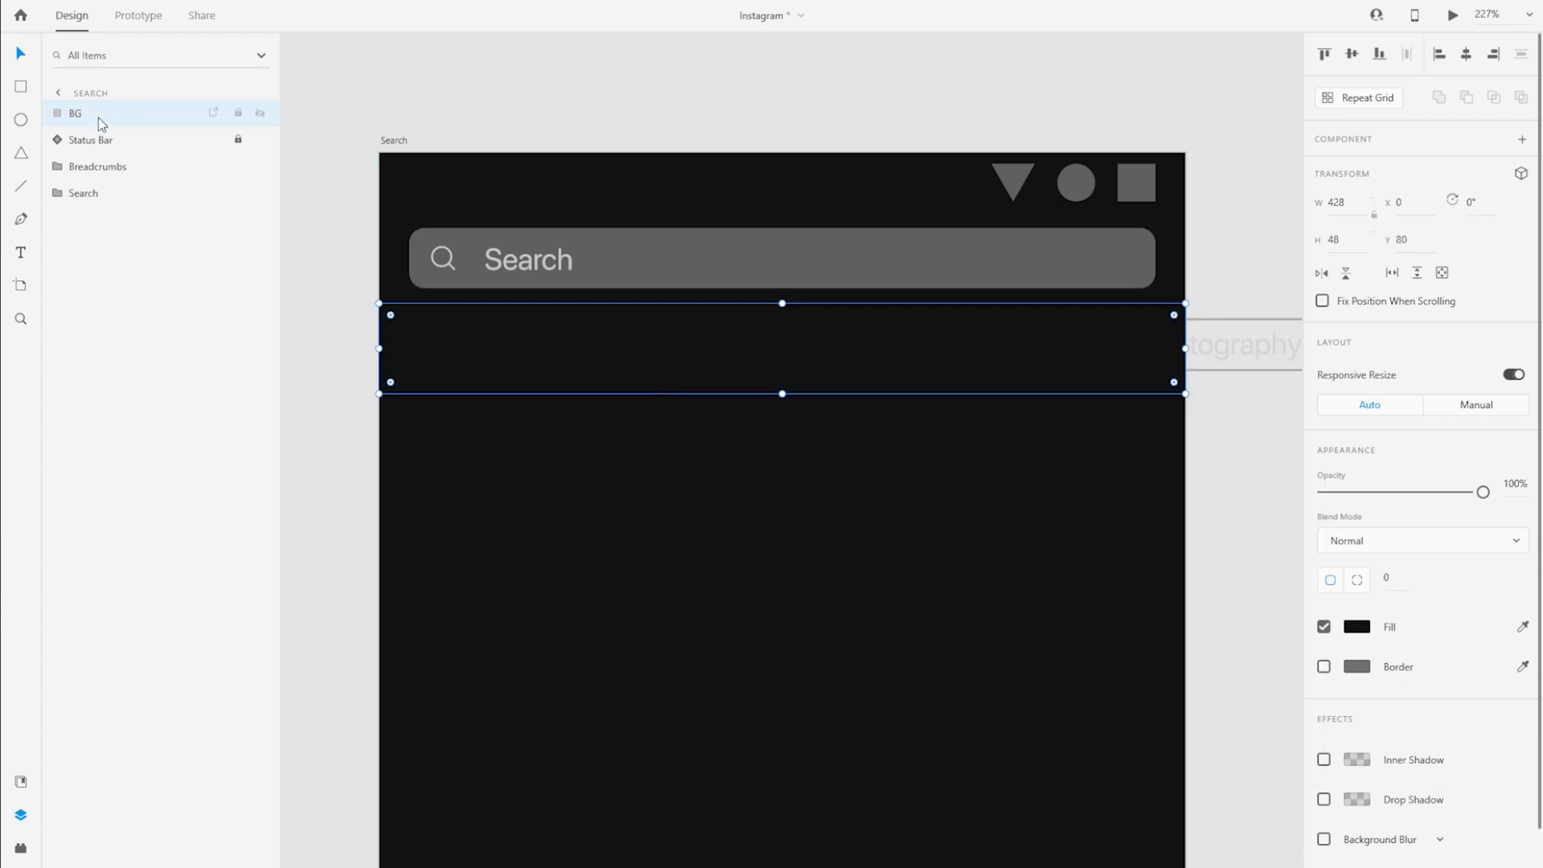
left_click_drag(100, 120, 104, 178)
Move the Breadcrumbs group down slightly to centre it vertically on the BG rectangle, and select both layers
left_click(358, 263)
left_click_drag(630, 340, 630, 345)
left_click(106, 171, "shift")
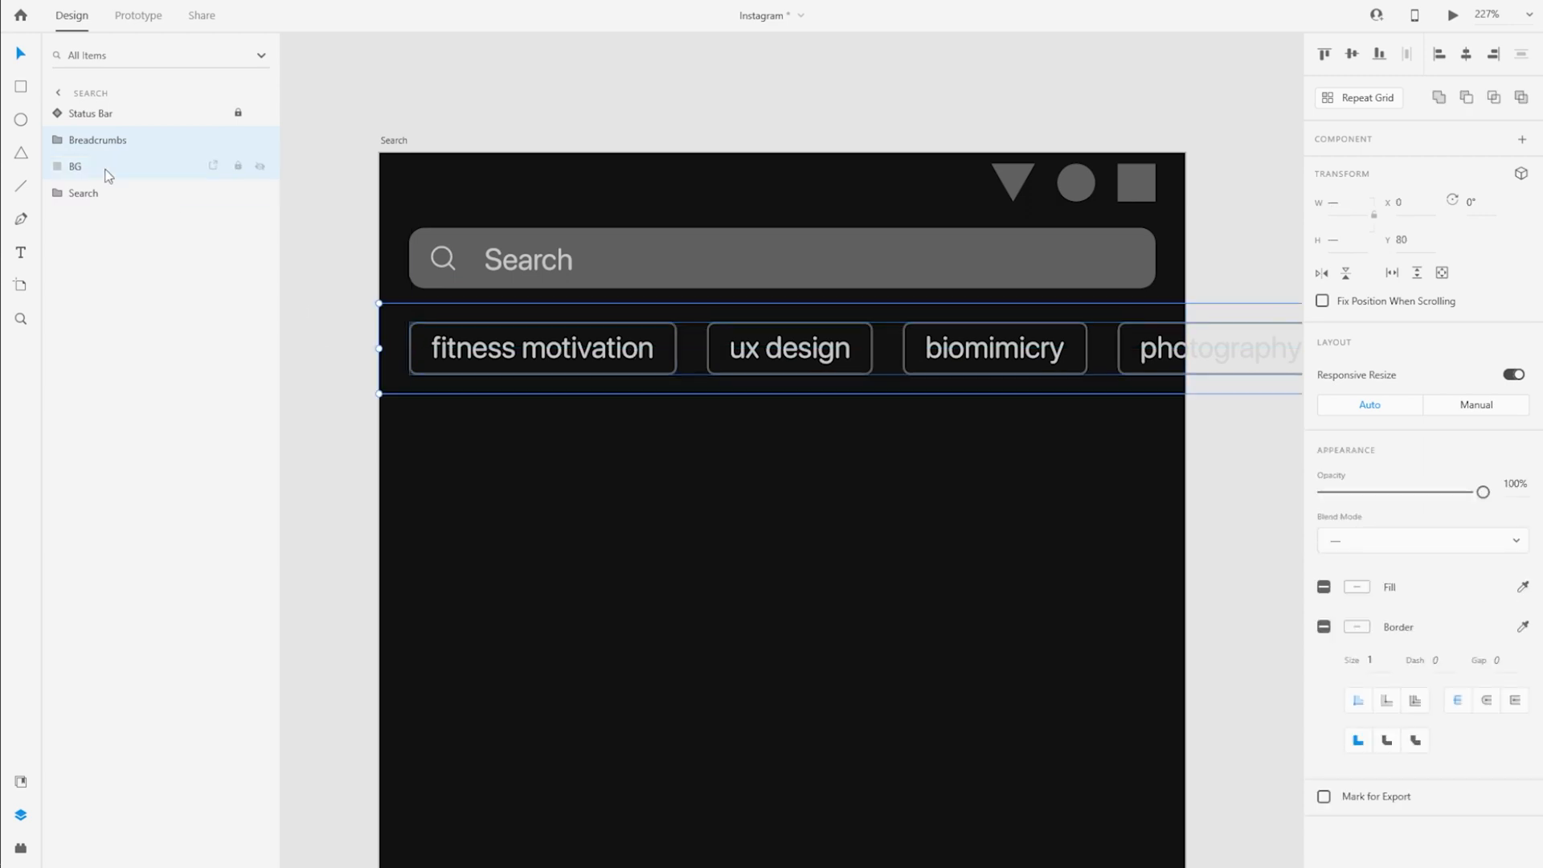
Combine the Breadcrumbs group and BG into a horizontal scroll group and rename it Breadcrumbs
left_click(1393, 273)
double_click(101, 143)
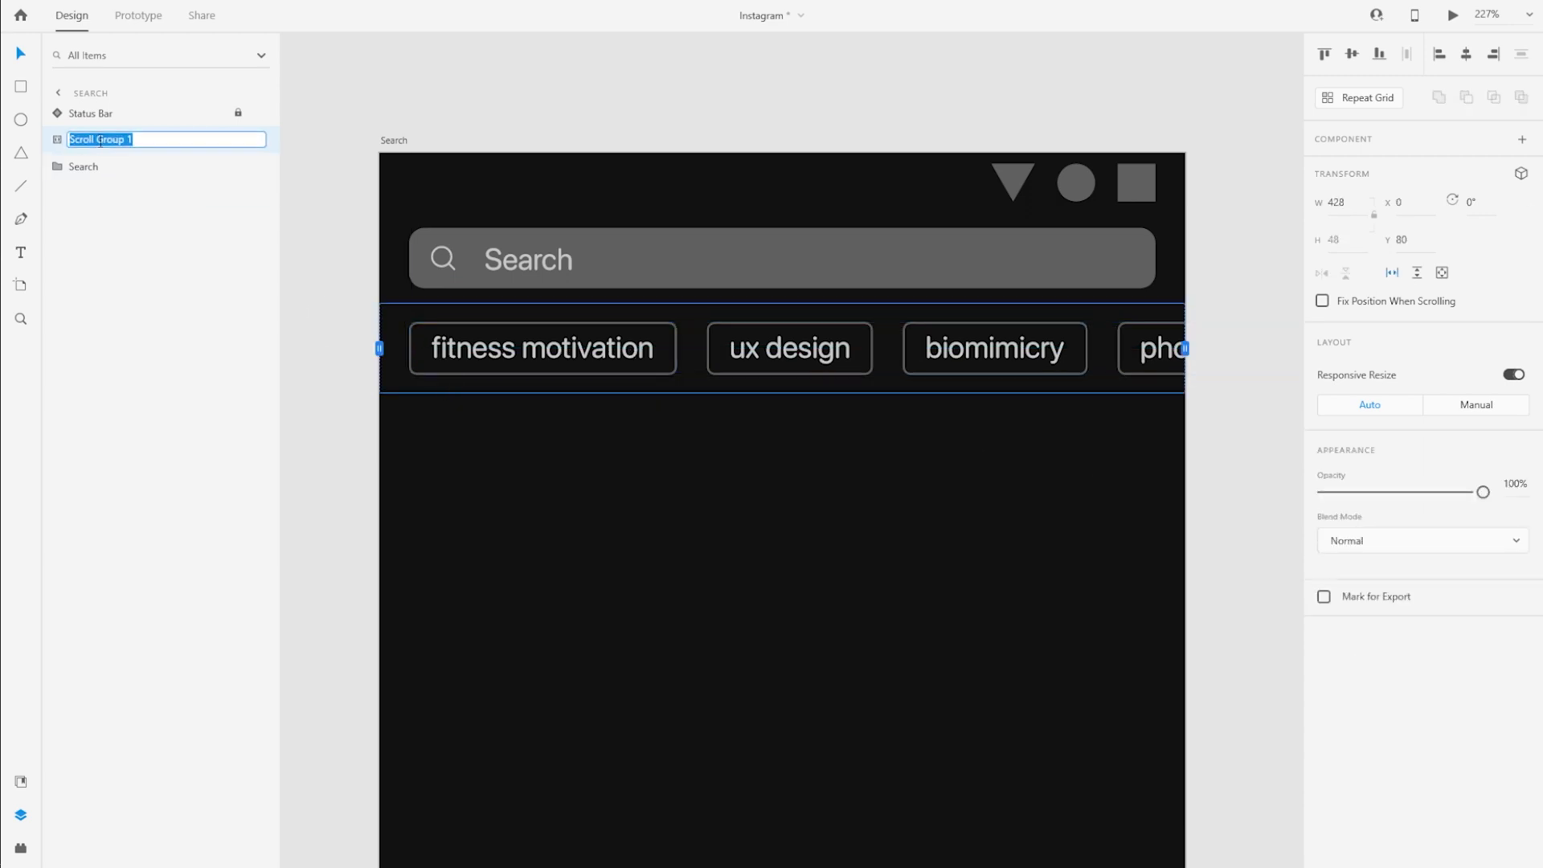
key("Escape")
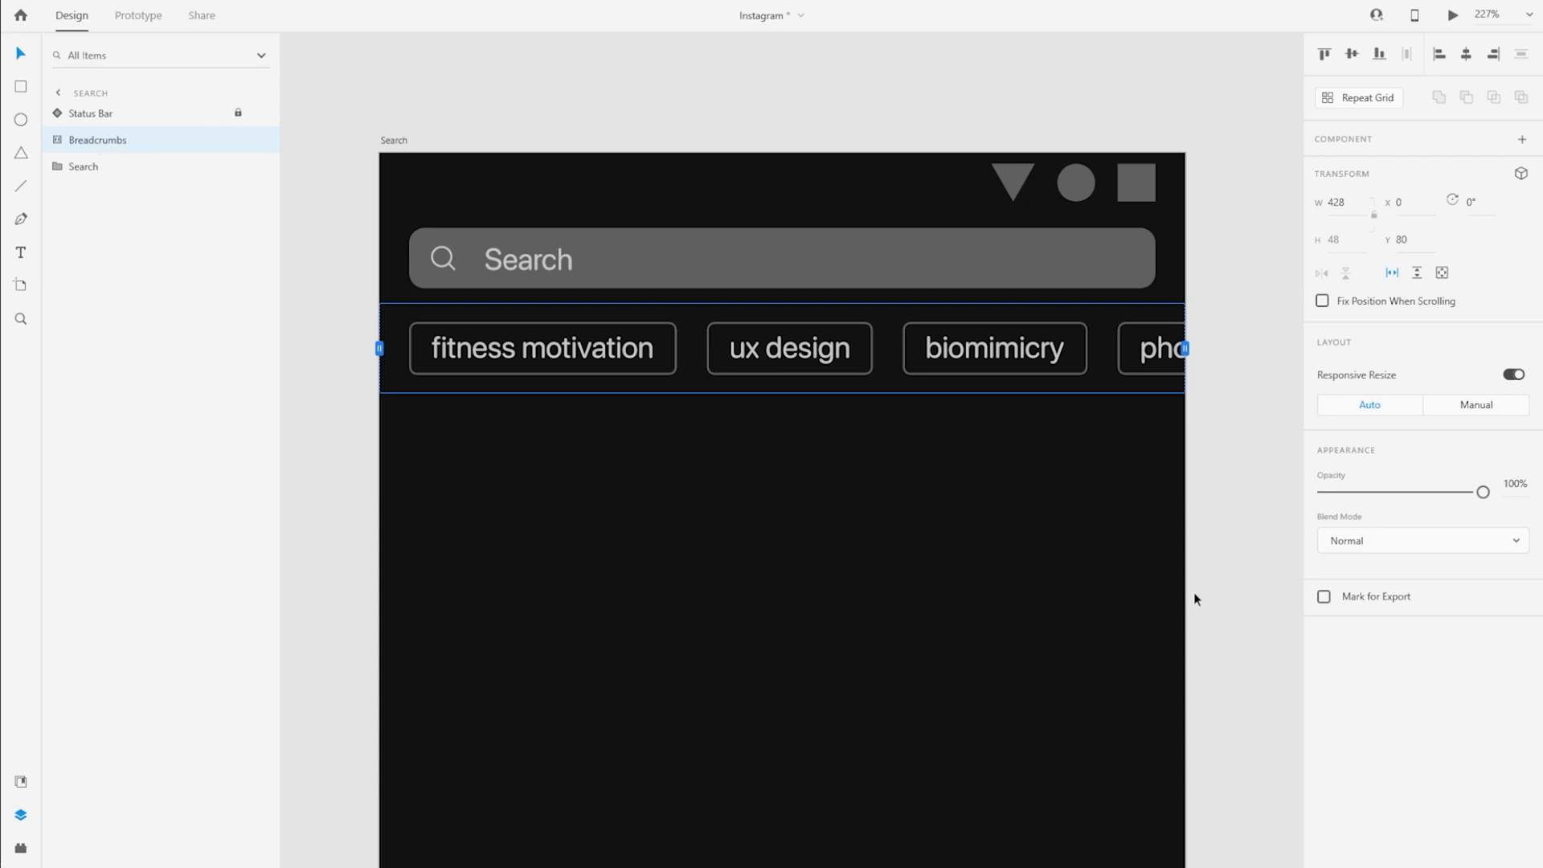
Preview the Search artboard to check the scrollable breadcrumb row, and close the preview
scroll(818, 519, "down", 3)
left_click(1096, 635)
left_click_drag(1096, 634, 1053, 514)
double_click(948, 450)
left_click(1453, 15)
left_click_drag(204, 36, 776, 34)
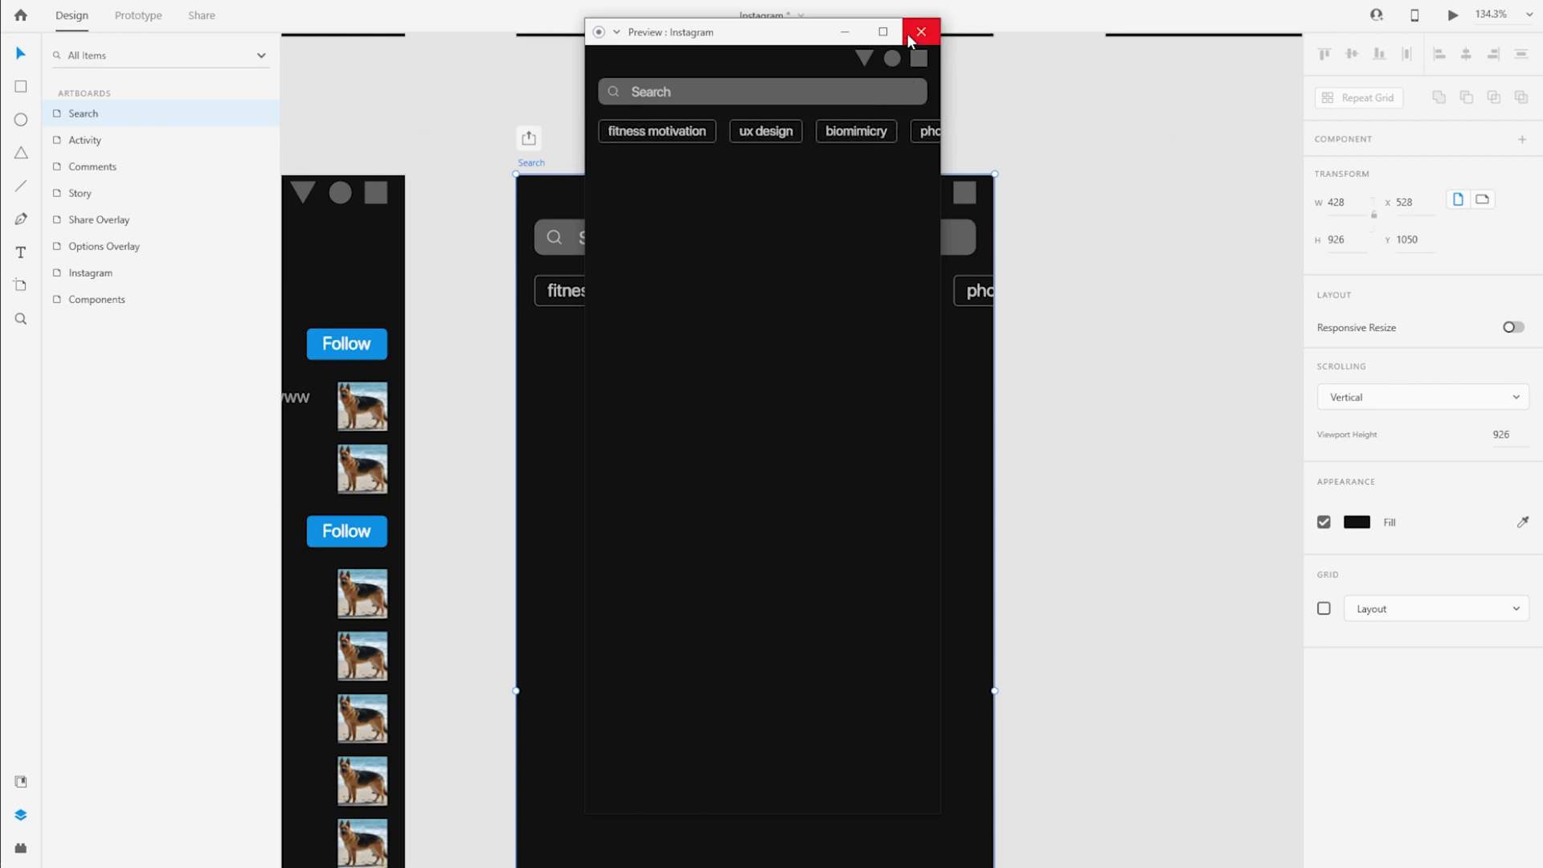
left_click(920, 32)
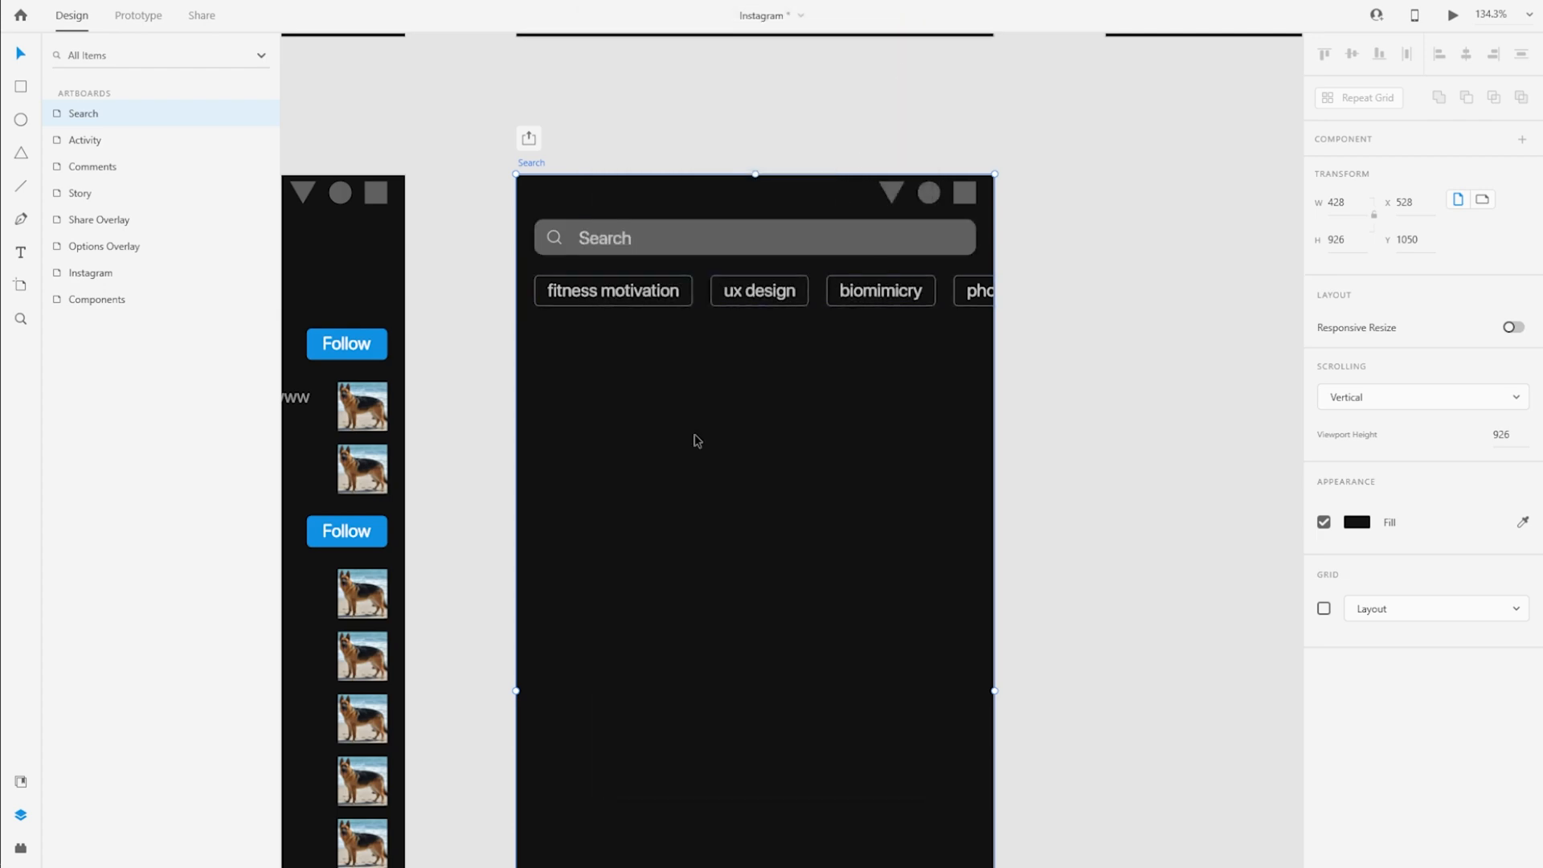
Copy the Siberian-Husky, Labrador, German-Shepherd and Bulldog photos from the Media group inside the Media component on the Components artboard
scroll(1132, 490, "down", 4)
left_click_drag(1154, 368, 981, 643)
left_click(523, 503)
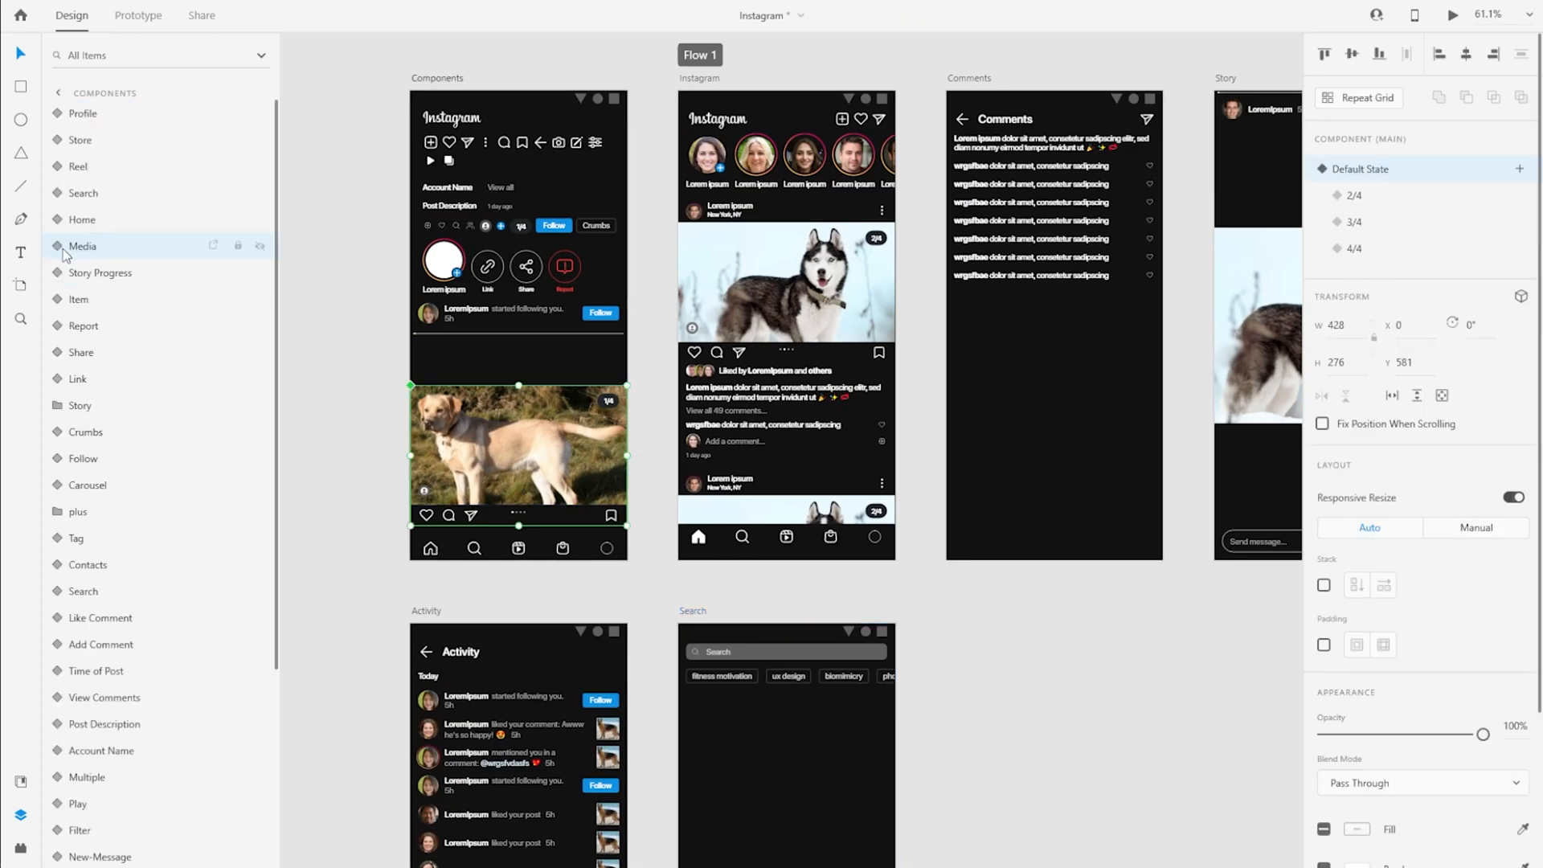
left_click(61, 248)
left_click(75, 432)
left_click(150, 488)
left_click(130, 565, "shift")
left_click(95, 434)
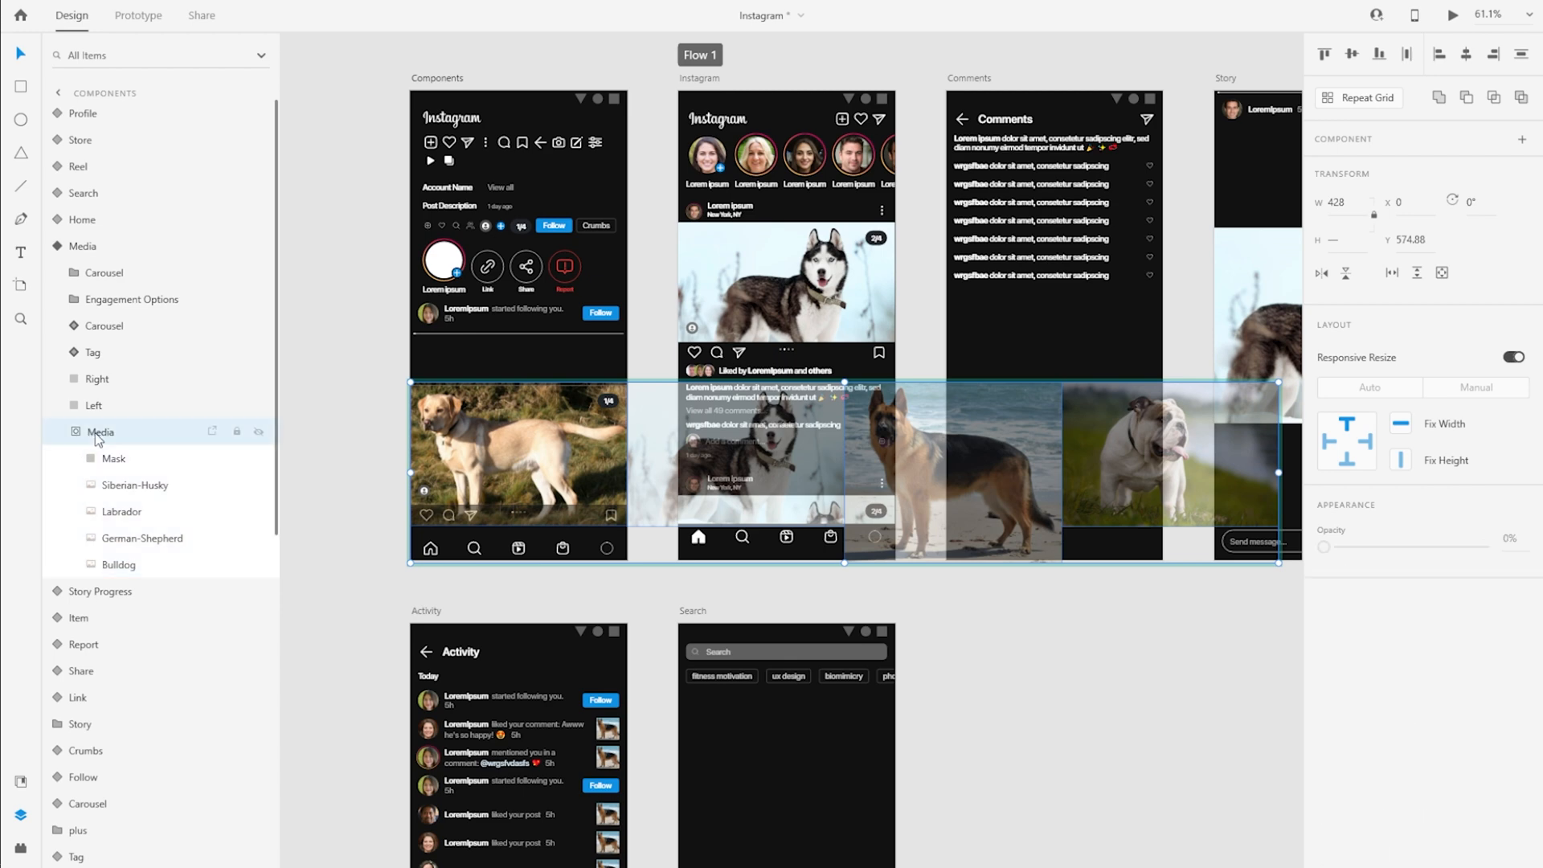
left_click(75, 432)
left_click(58, 247)
Paste the four copied dog photos onto the canvas
left_click(689, 611)
key("ctrl+3")
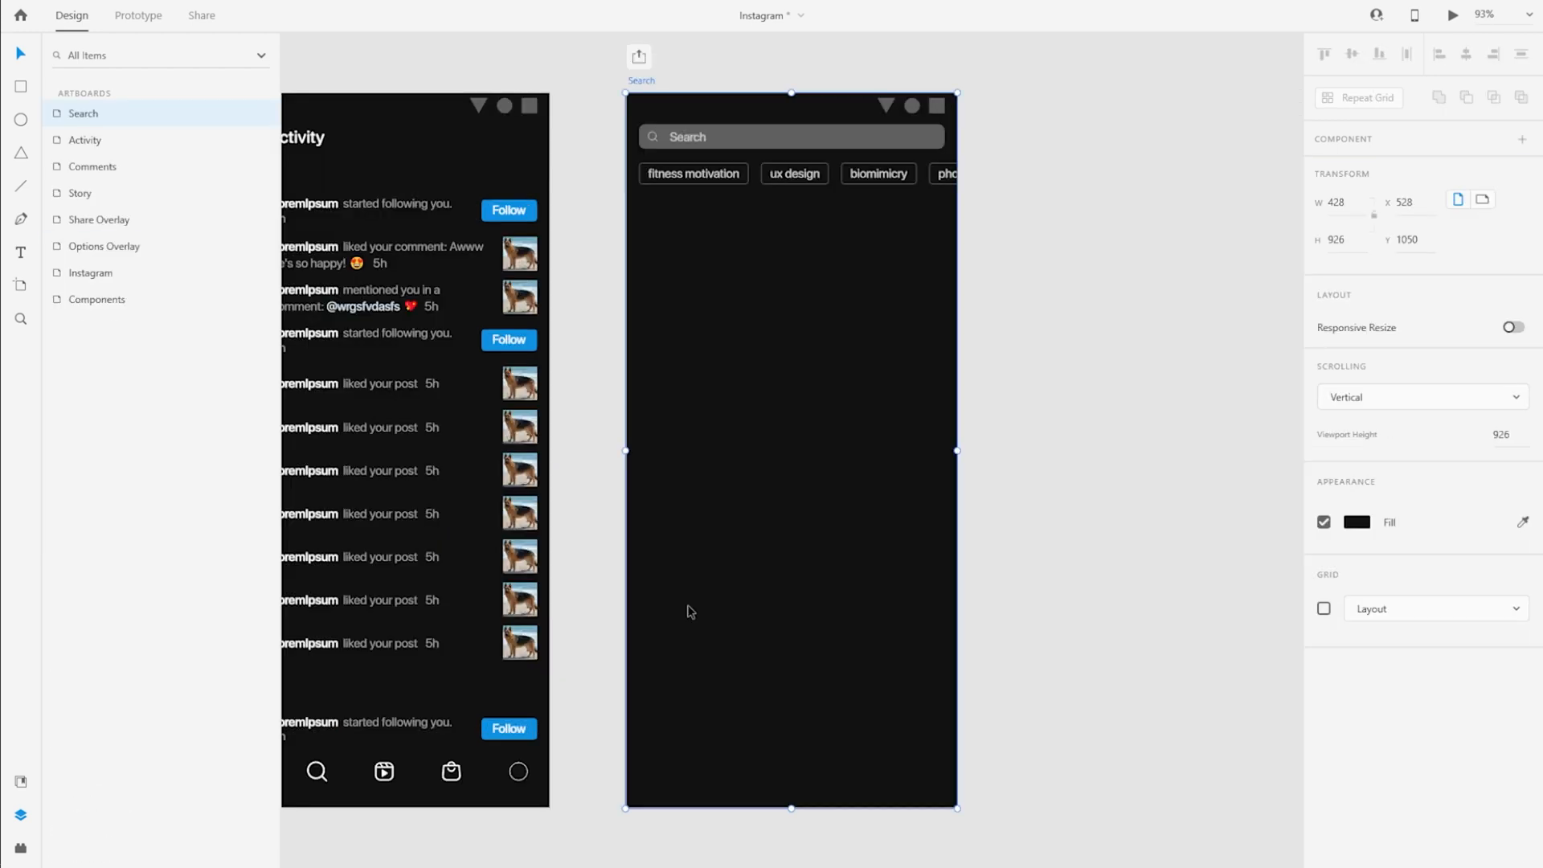
scroll(821, 46, "up", 3)
scroll(1205, 585, "down", 3)
left_click_drag(1207, 583, 826, 588)
left_click(826, 588)
scroll(832, 575, "down", 2)
key("ctrl+v")
scroll(849, 519, "down", 3)
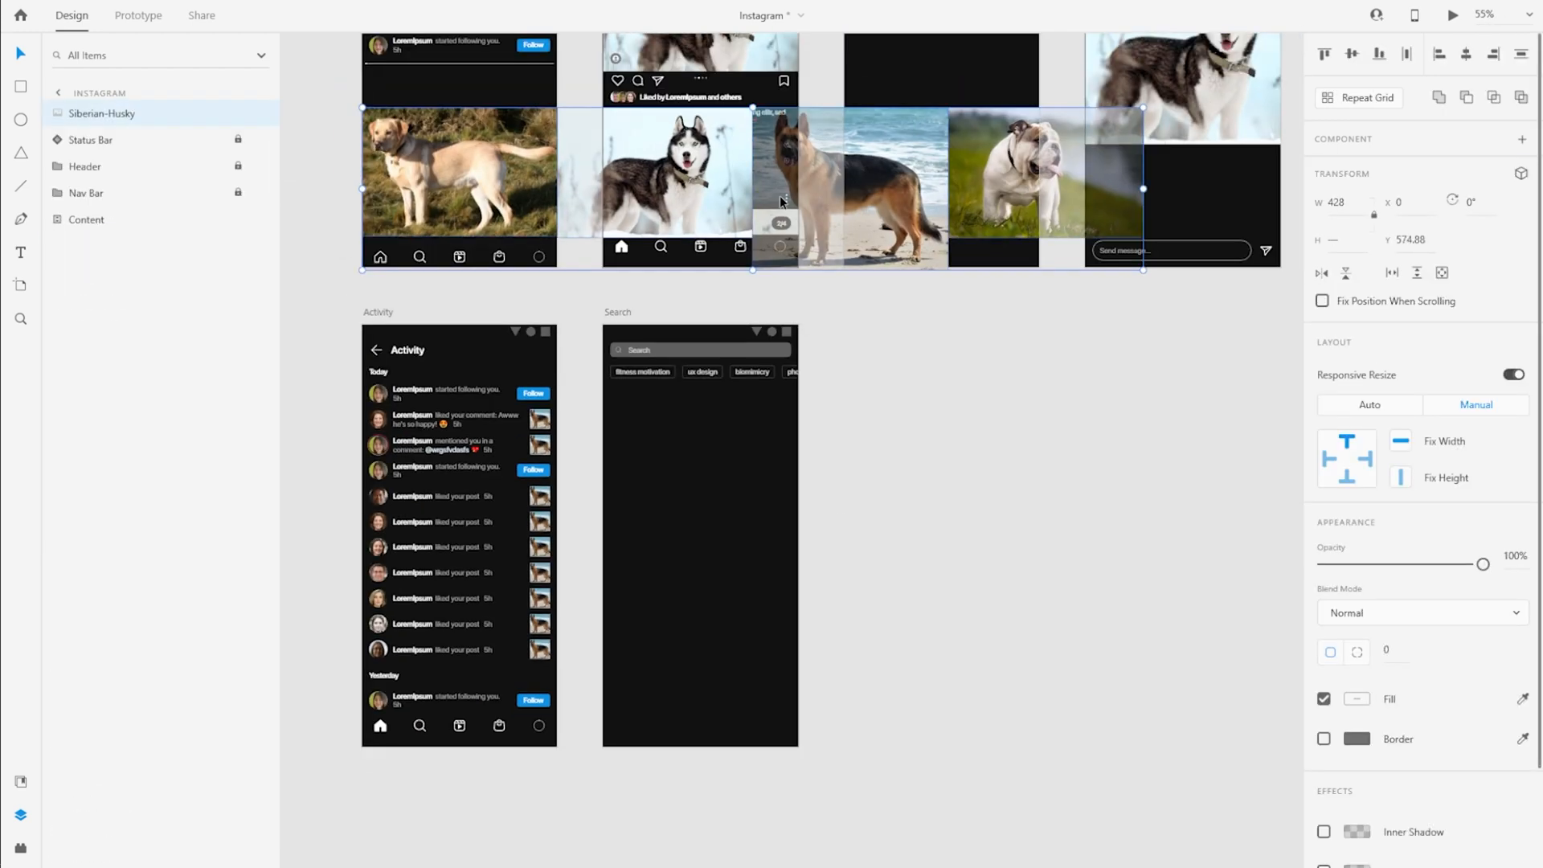
Move the pasted dog photos onto empty canvas and place the Labrador photo on the Search artboard
left_click_drag(784, 197, 1255, 473)
left_click(995, 654)
left_click_drag(924, 462, 738, 496)
scroll(645, 451, "up", 4)
Draw a rectangle below the breadcrumb row at X 0, Y 155, about 93 high, and set its width to 428
key("r")
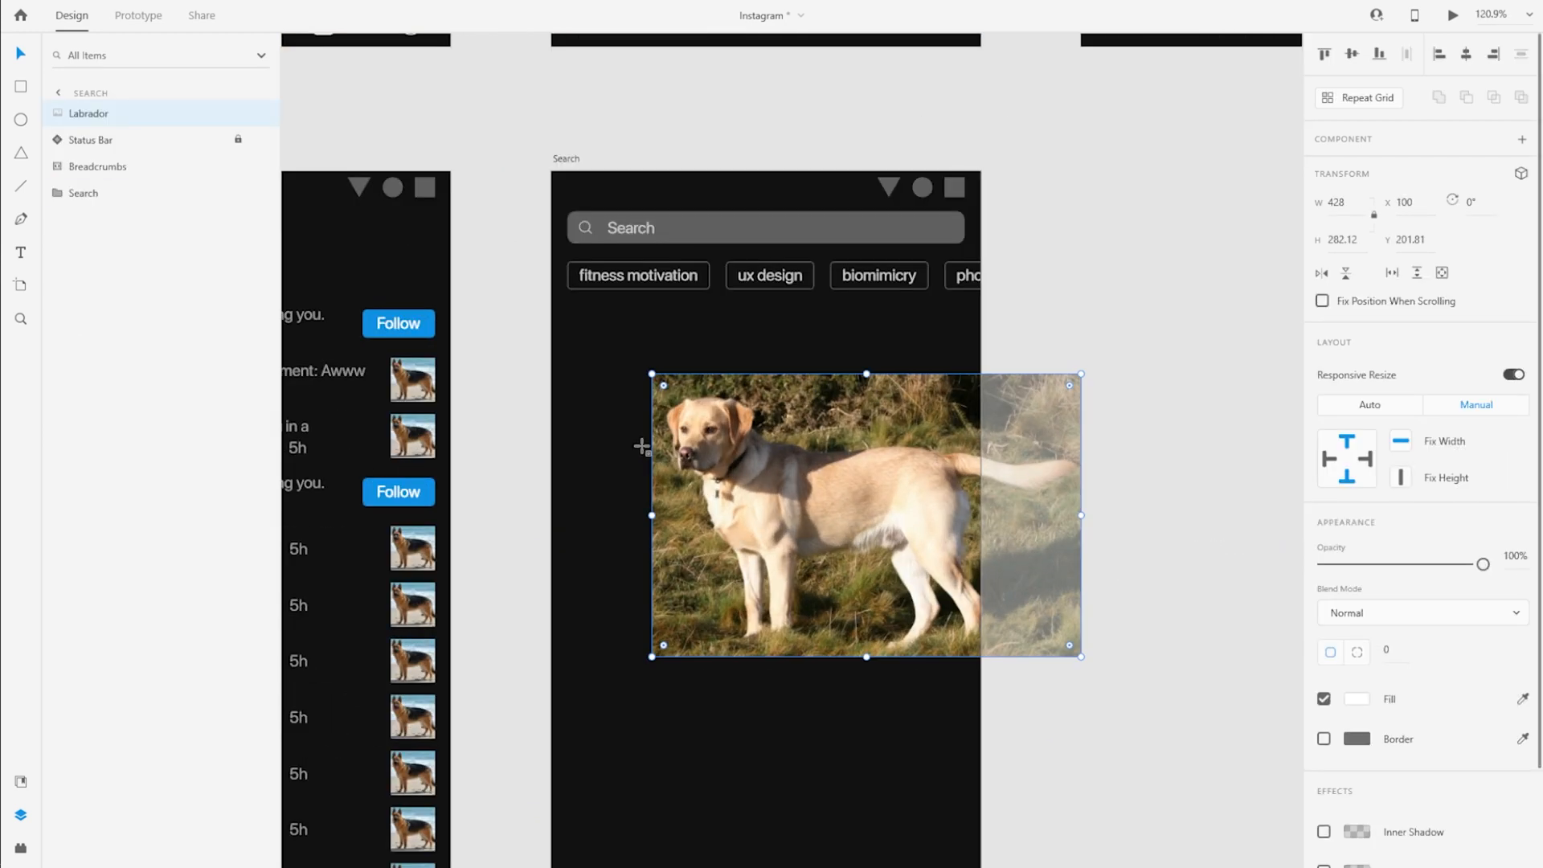
left_click_drag(577, 363, 675, 455)
key("v")
left_click_drag(610, 402, 584, 366)
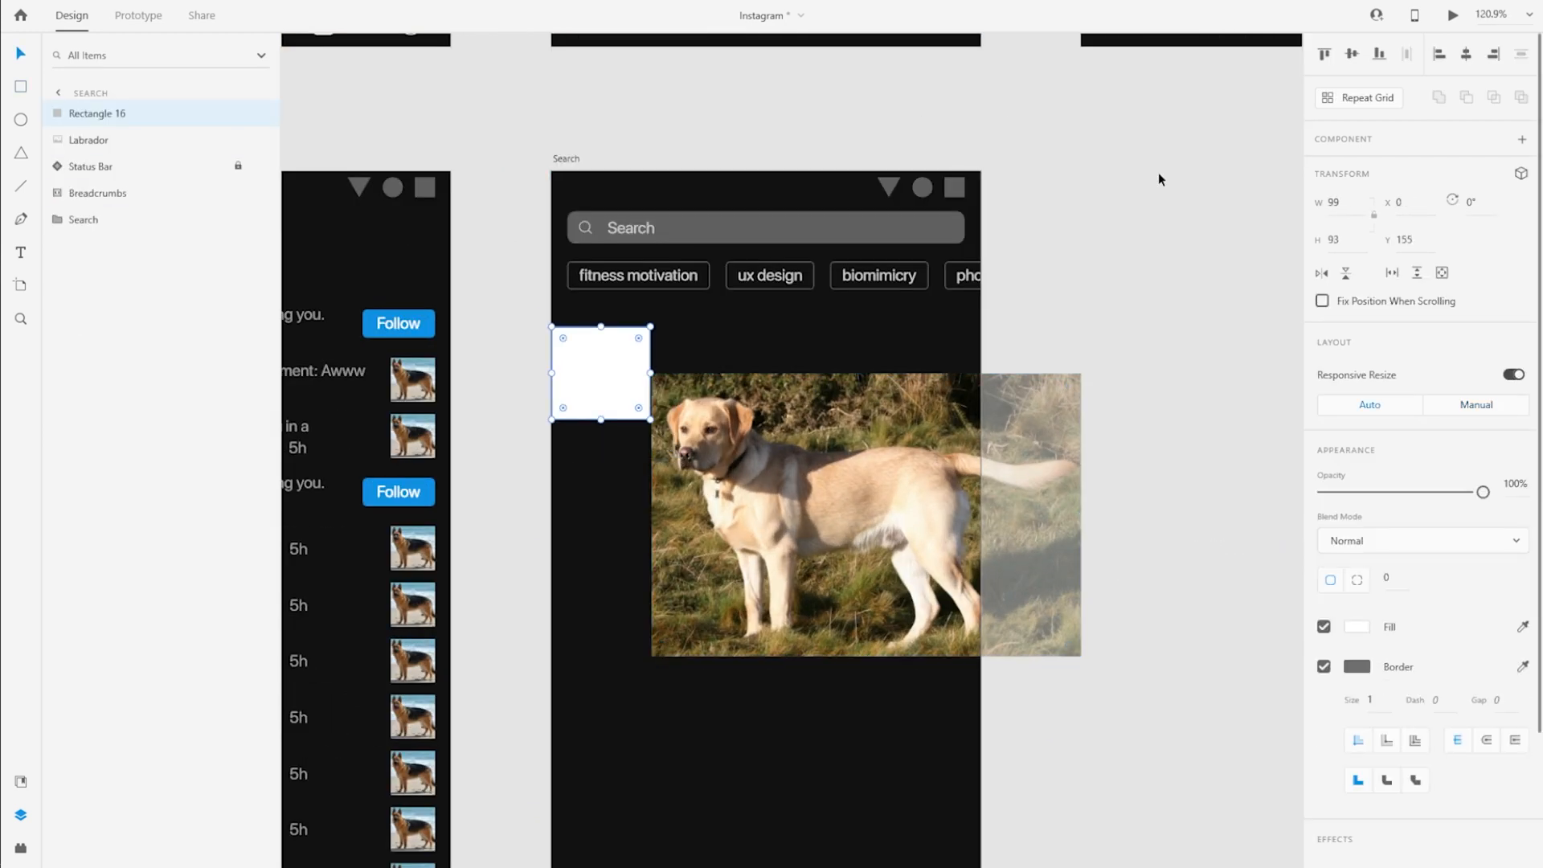
left_click(1346, 202)
type("428")
key("Return")
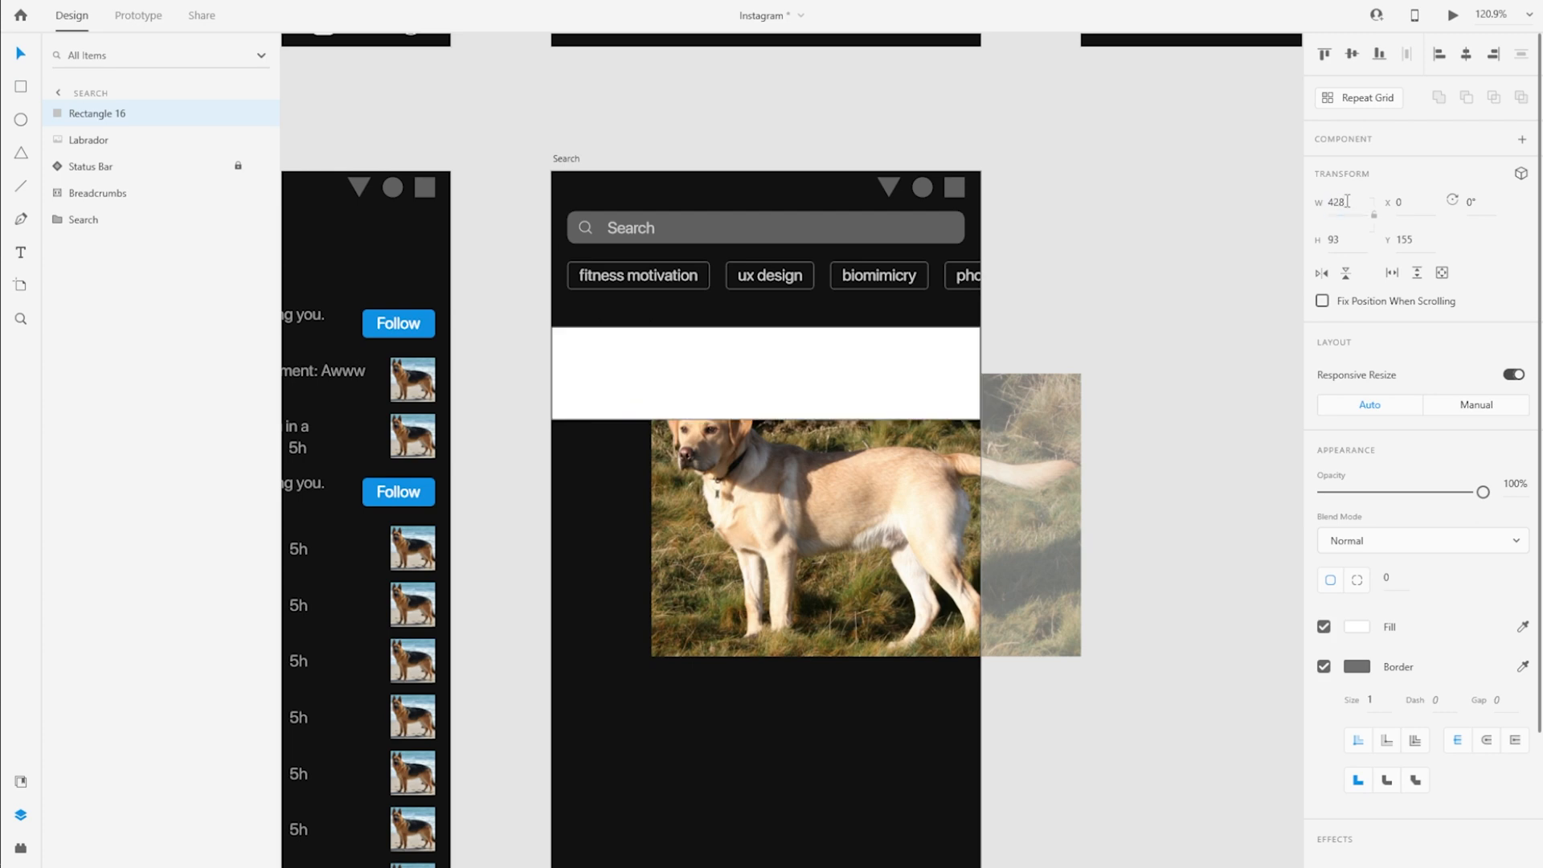
Remove the new rectangle's border and give it a red fill
left_click(1327, 668)
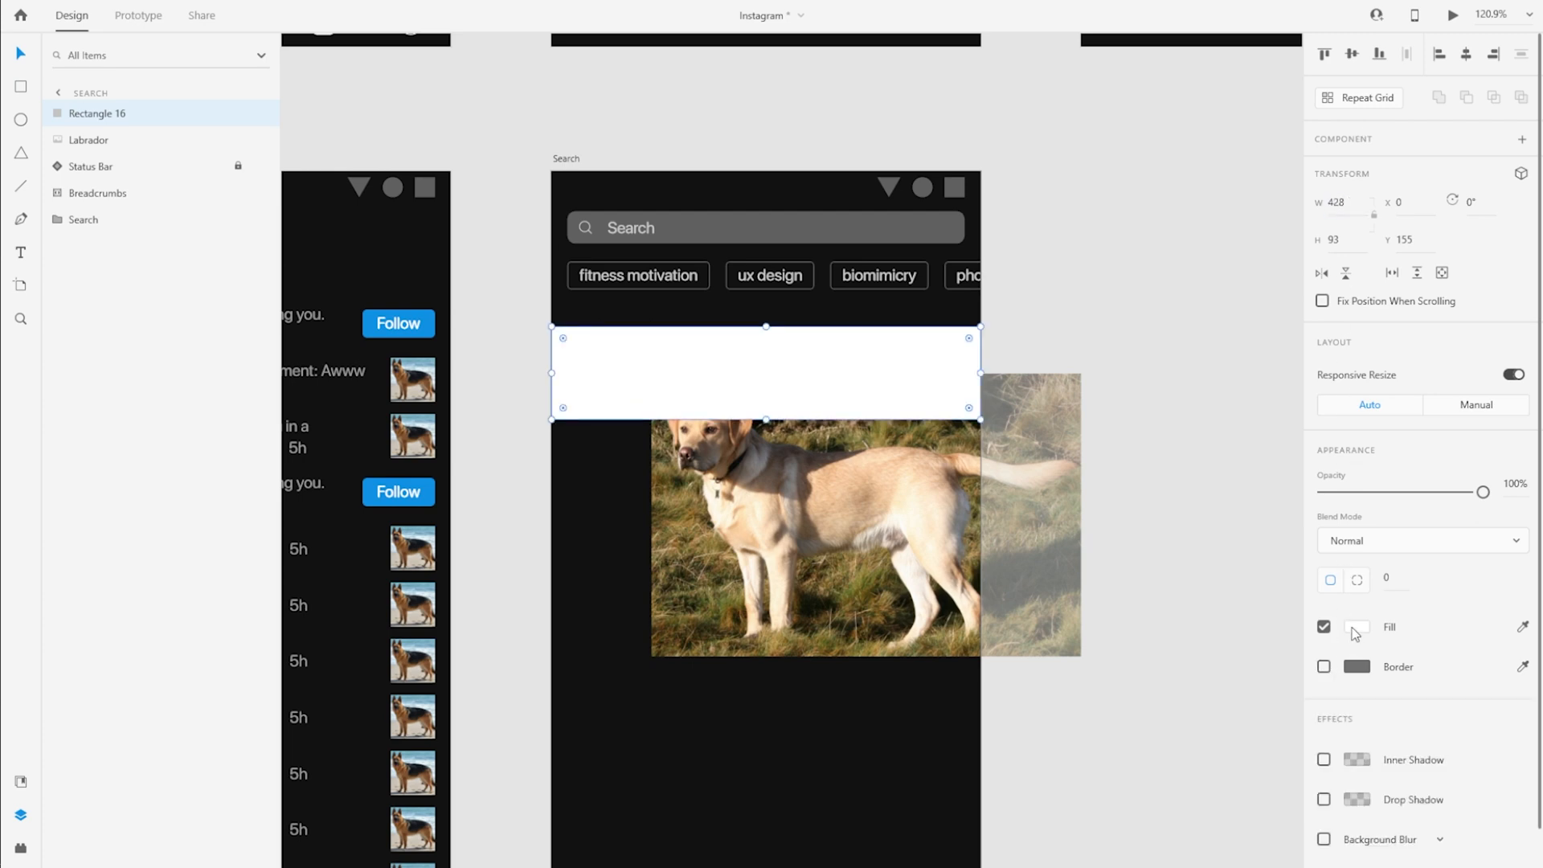
left_click(1355, 627)
left_click_drag(1209, 562, 1256, 511)
left_click(1104, 430)
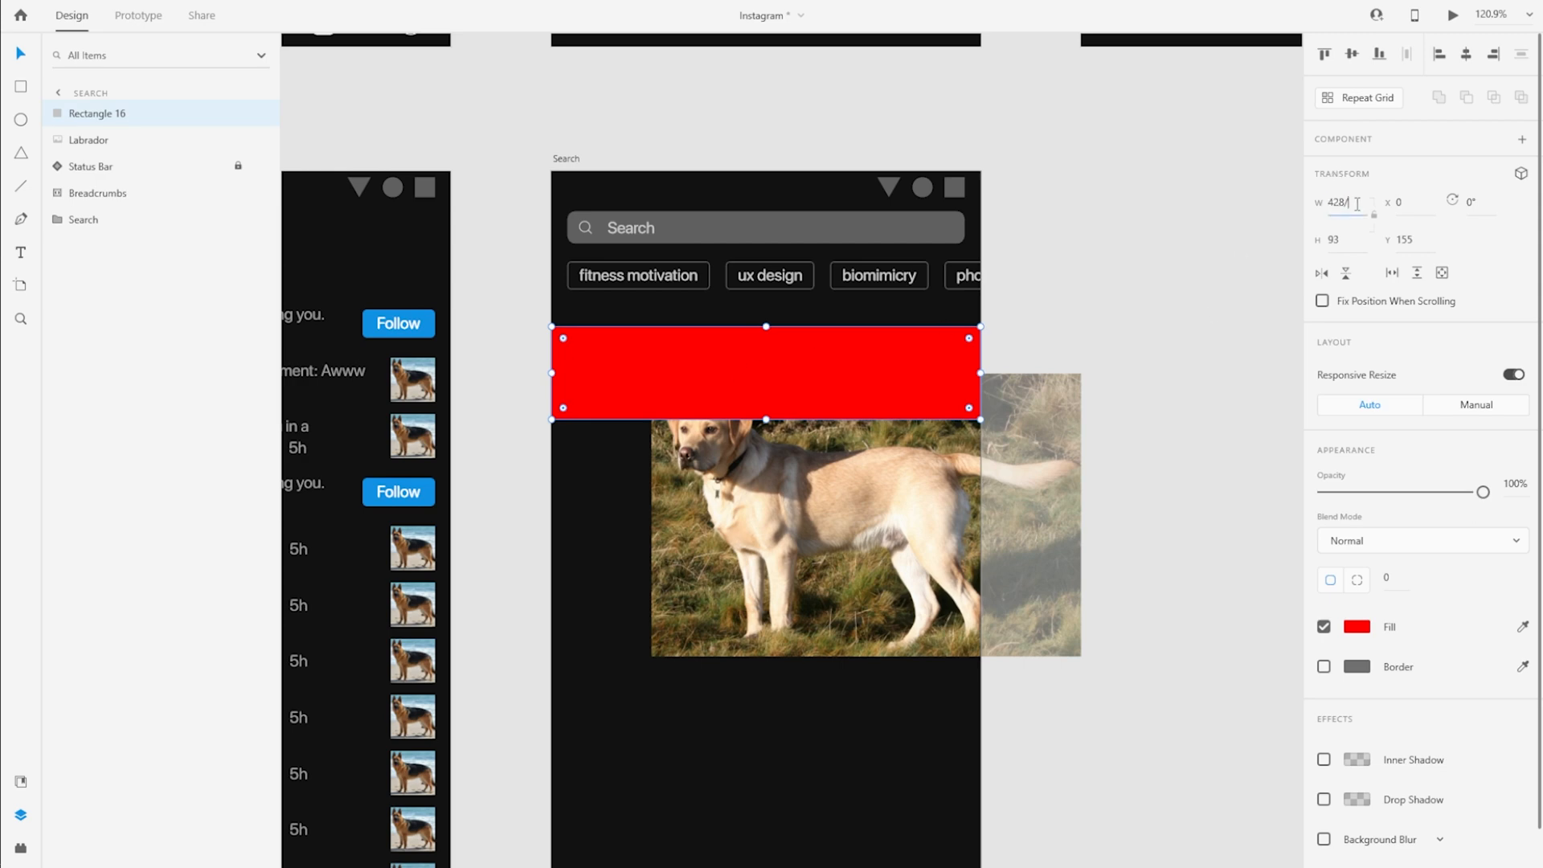
Divide the red rectangle's width by three, rounded to 142, and set its height to 142
key("Tab")
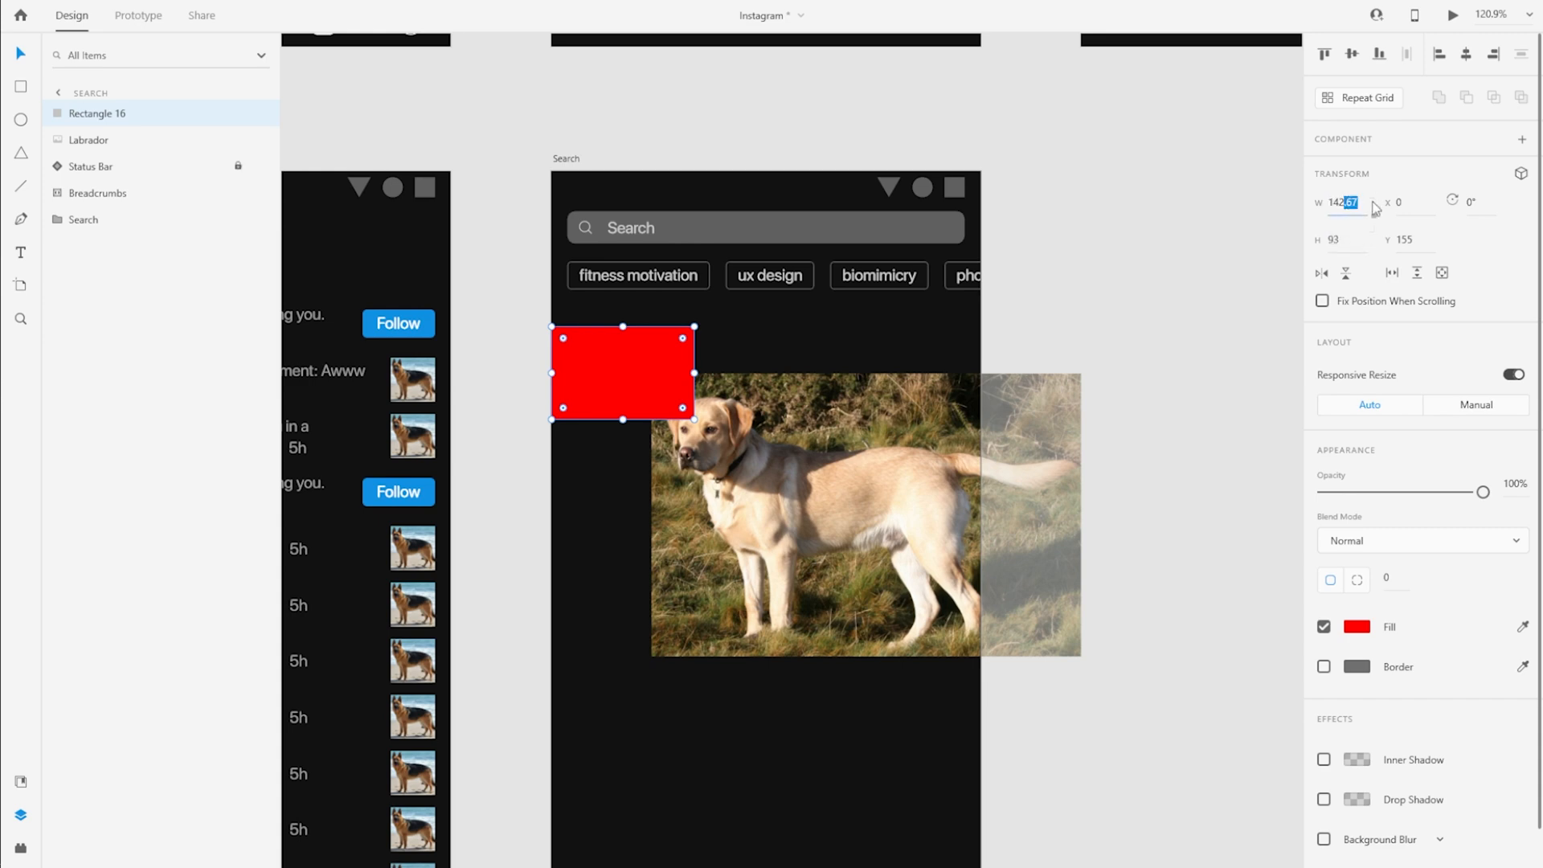
type("142")
key("Return")
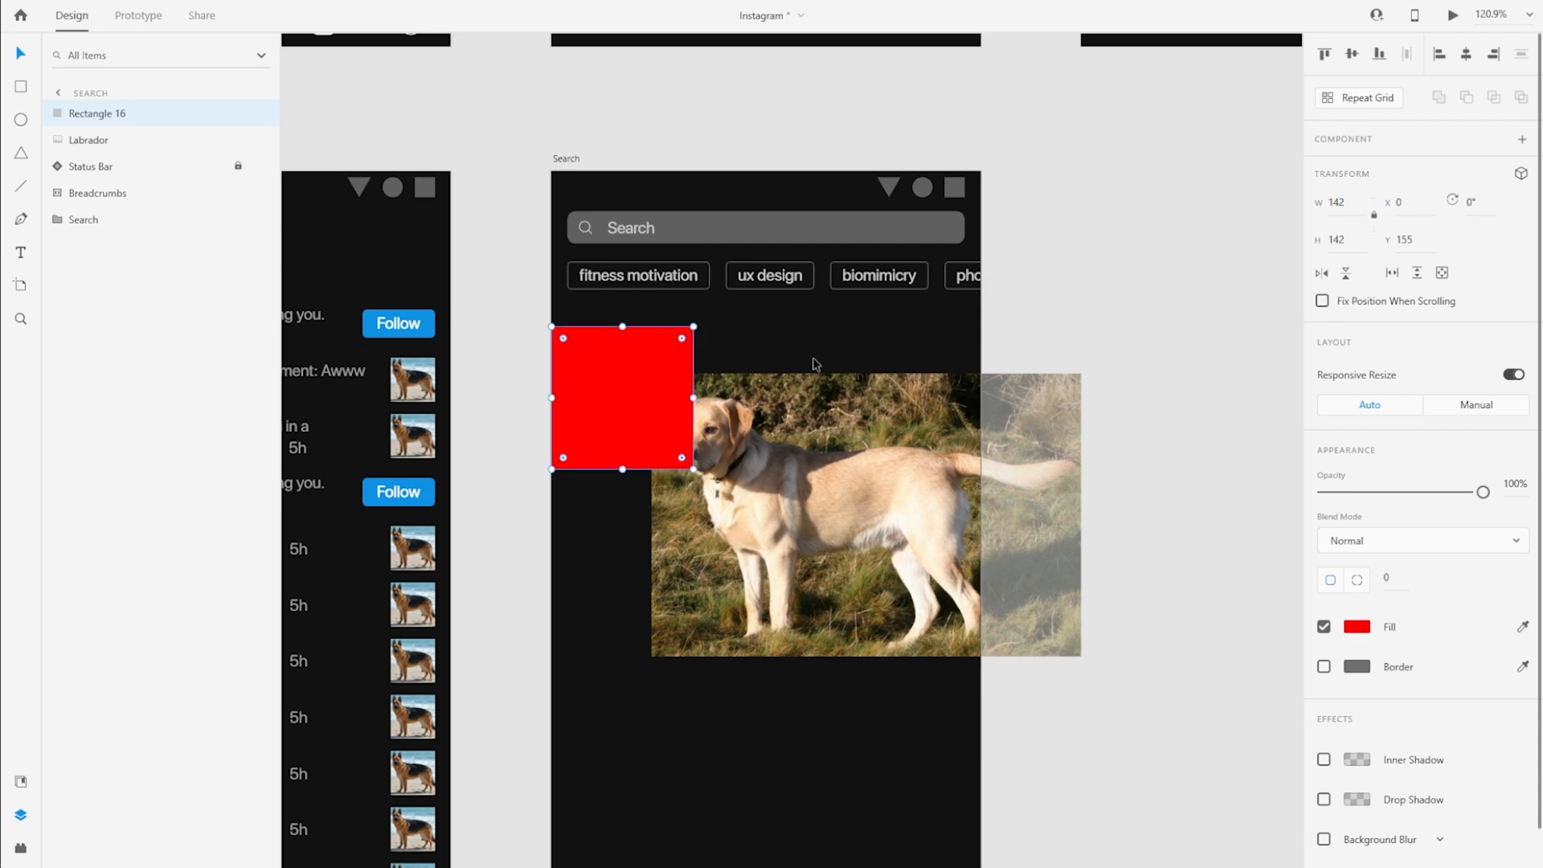
Scale the Labrador photo proportionally to a height of 142 and position it behind the red square at Y 155
left_click_drag(849, 505, 897, 632)
left_click(1347, 239)
type("142")
key("Return")
left_click(643, 420)
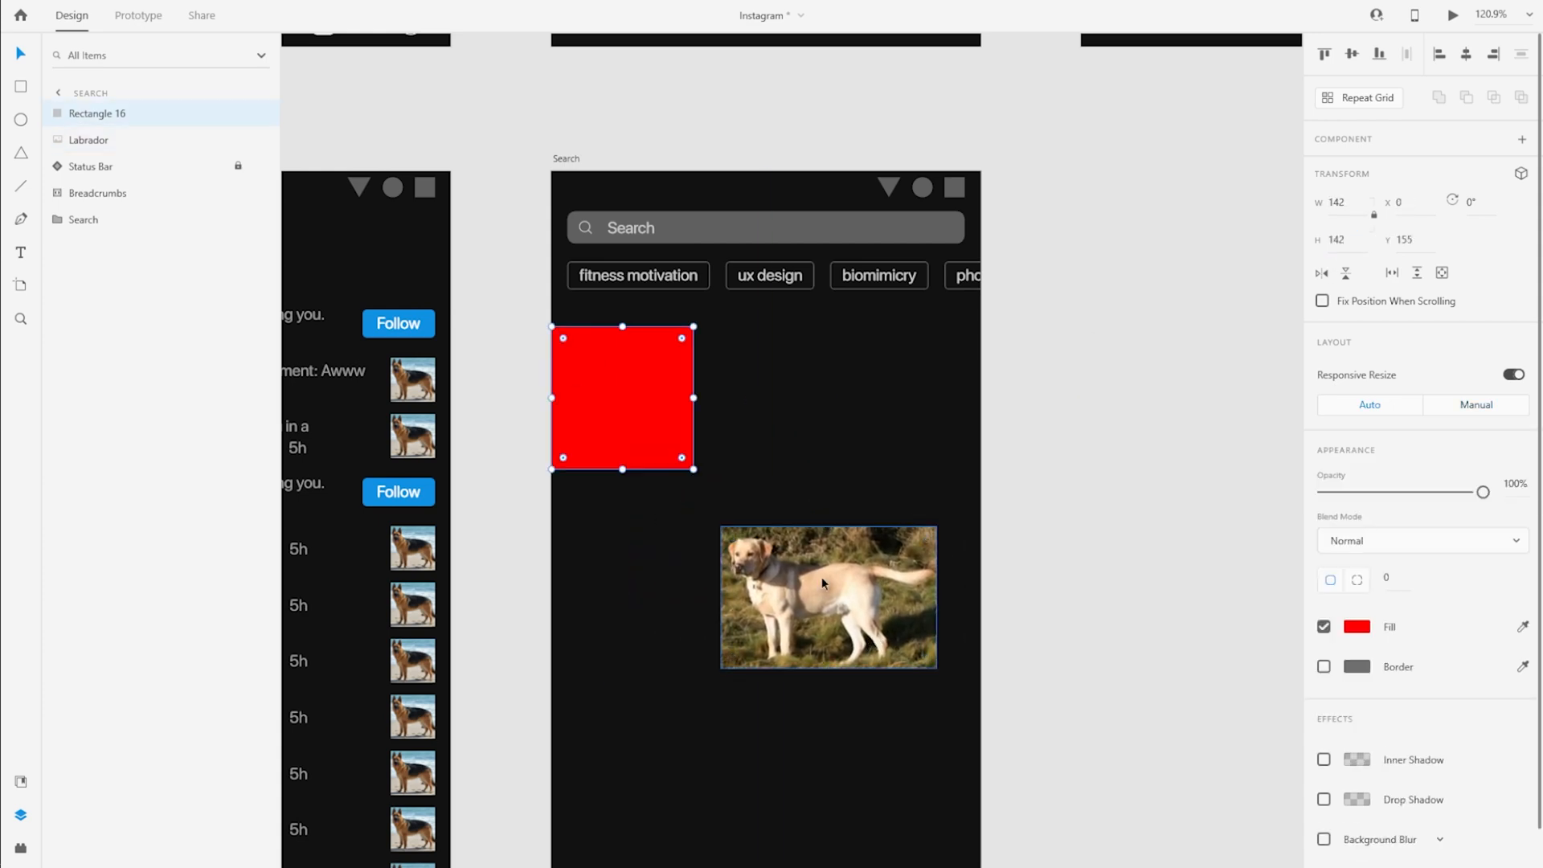
left_click_drag(821, 582, 643, 406)
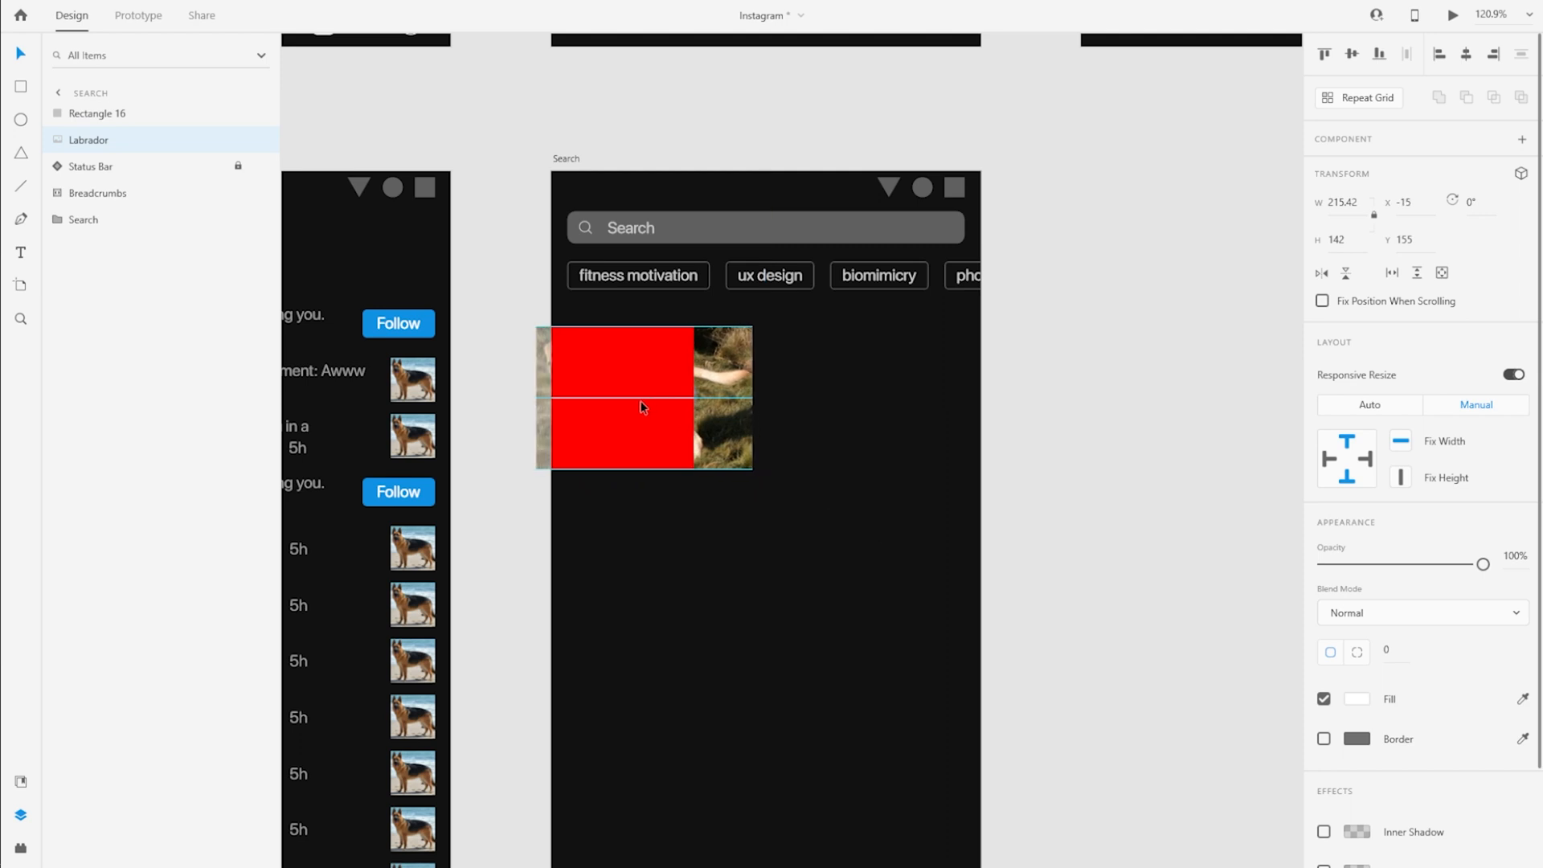
left_click(643, 406)
Rename the red square to Mask and use it to mask the Labrador photo
double_click(96, 114)
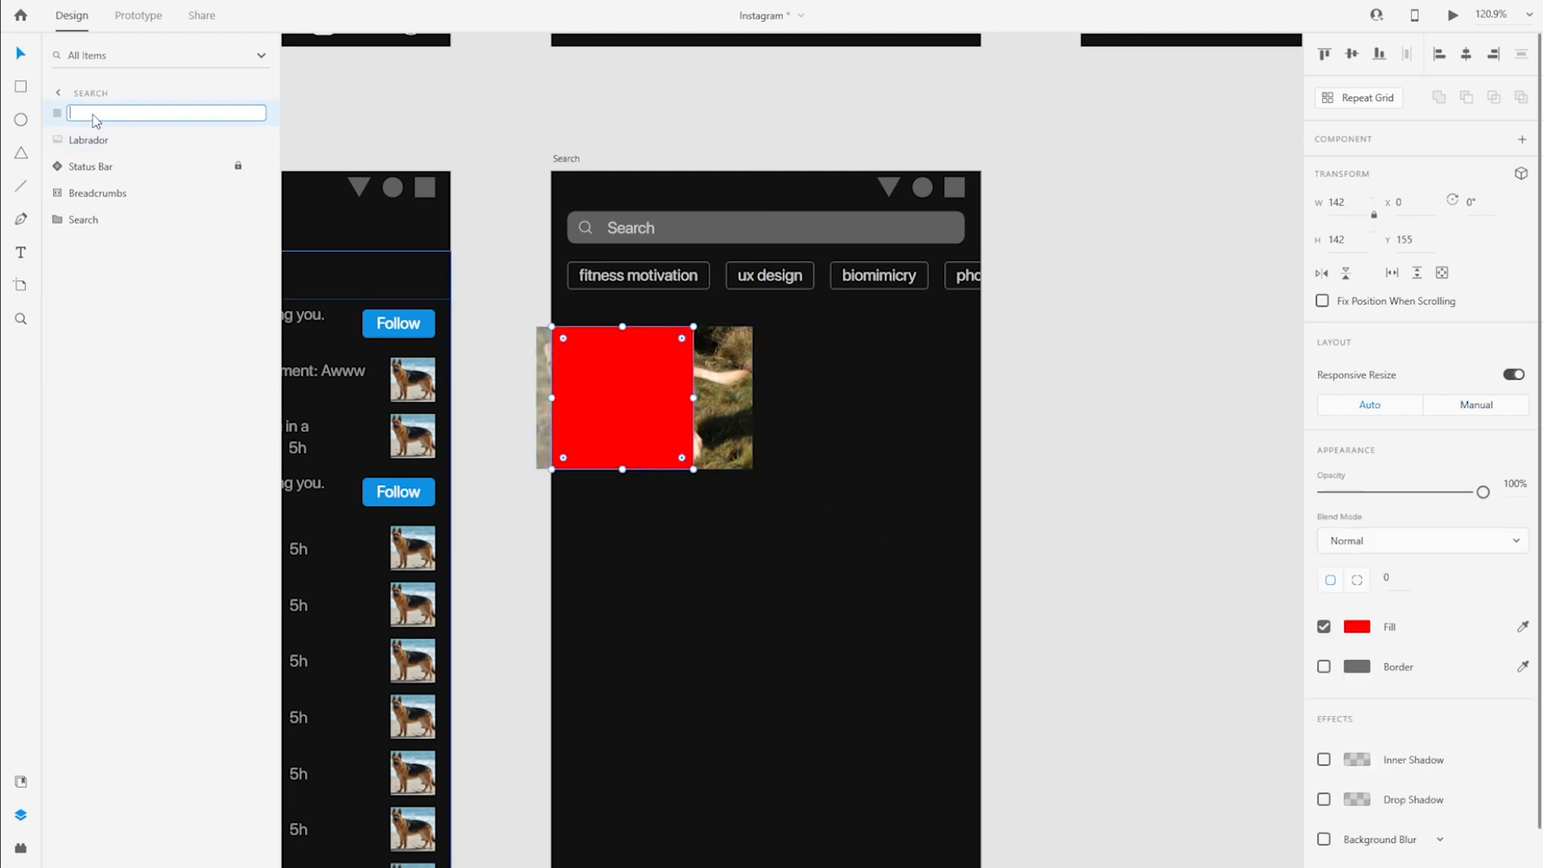
type("Mask")
key("Return")
left_click(103, 149, "shift")
key("ctrl+shift+m")
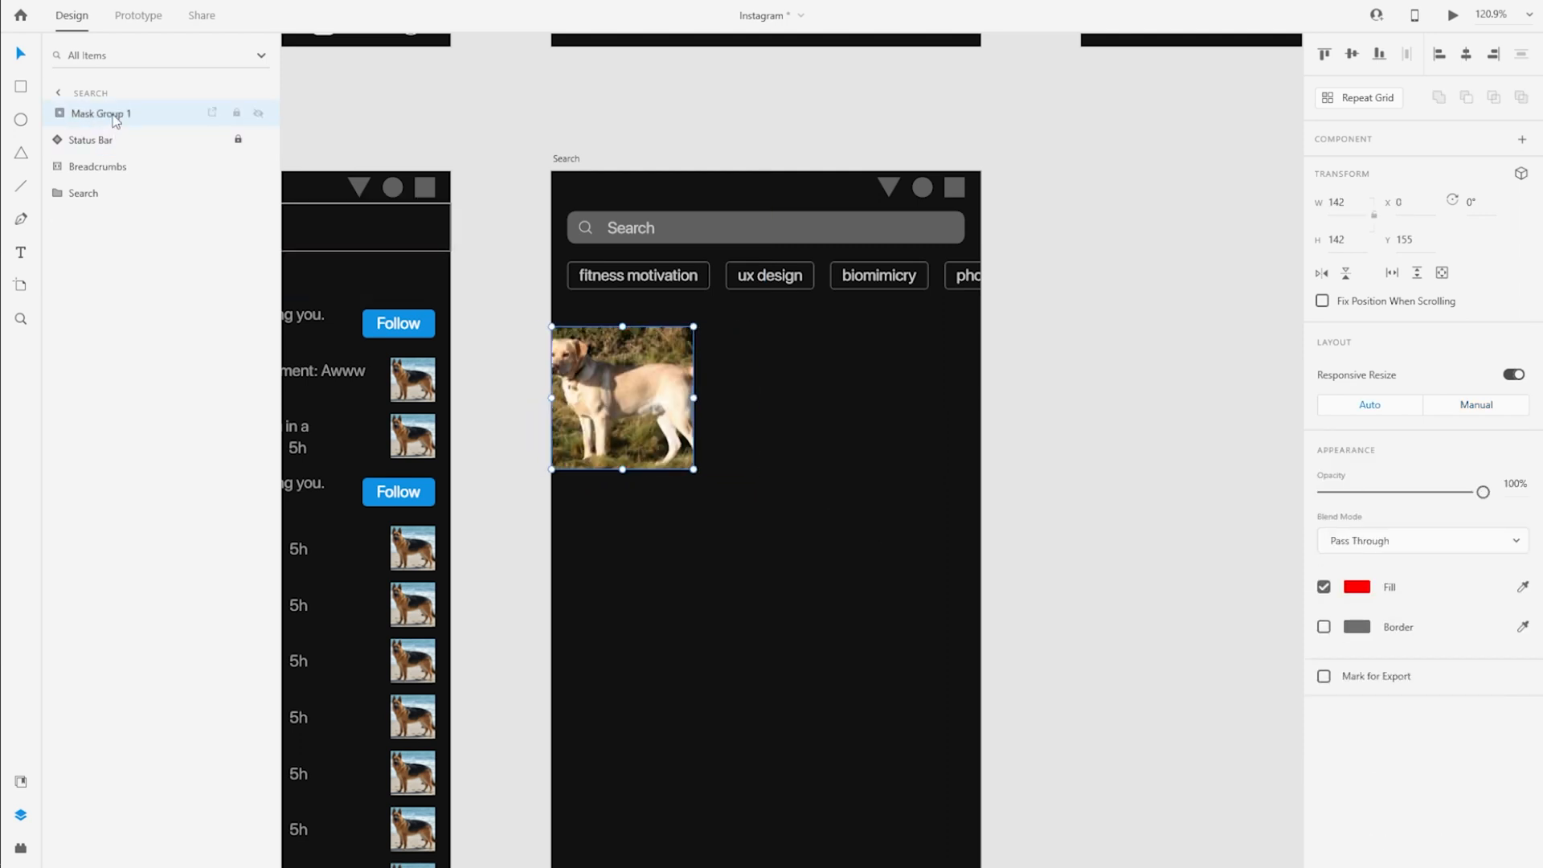
Rename the mask group to Post and shift the Labrador photo inside it to X -5
double_click(114, 114)
type("Post")
key("Return")
double_click(612, 398)
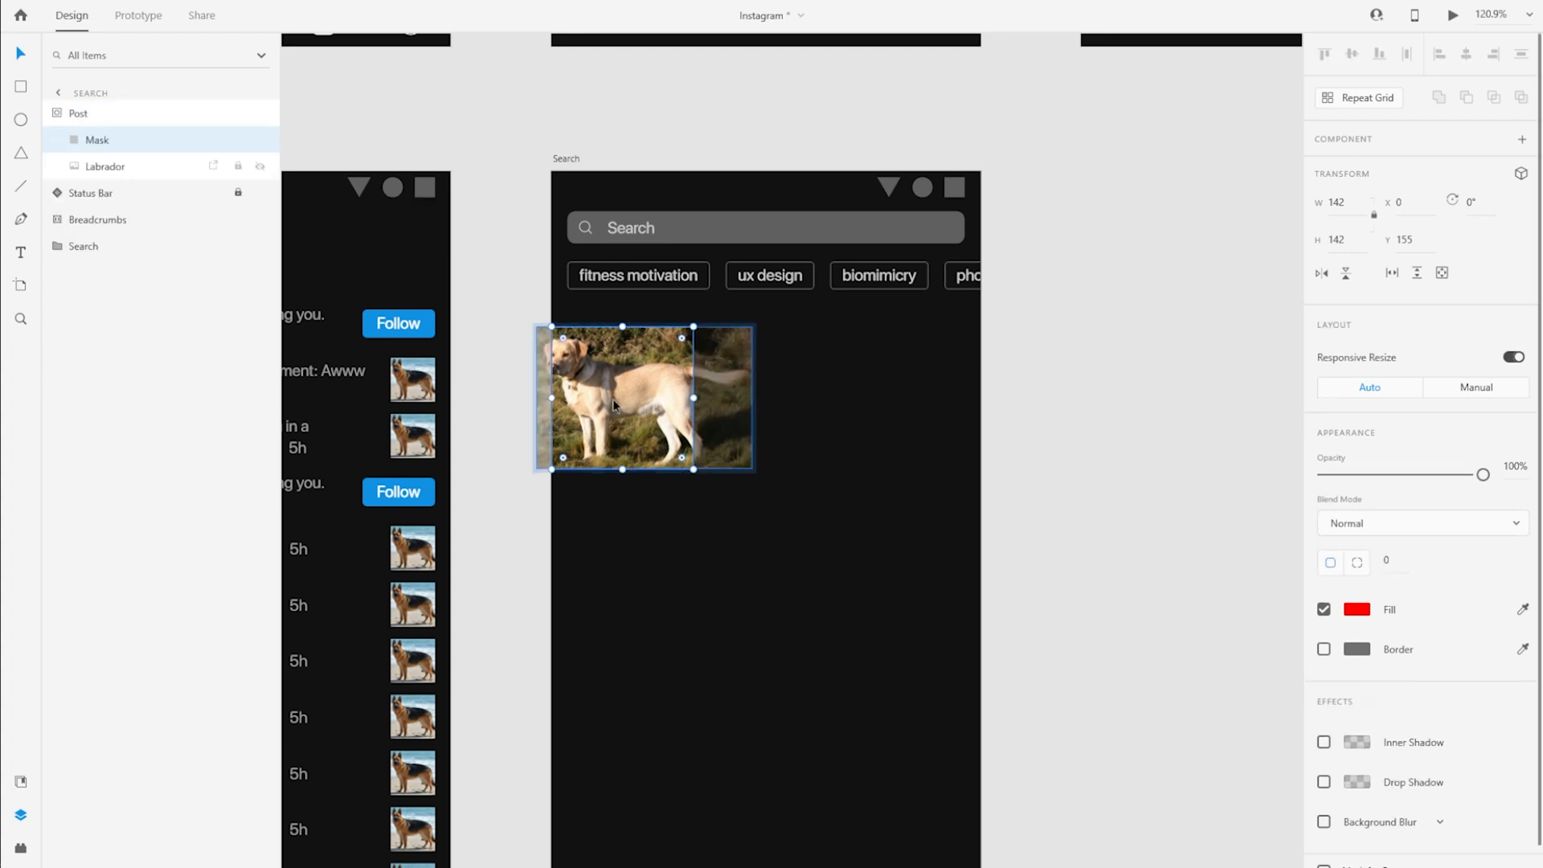
left_click(902, 441)
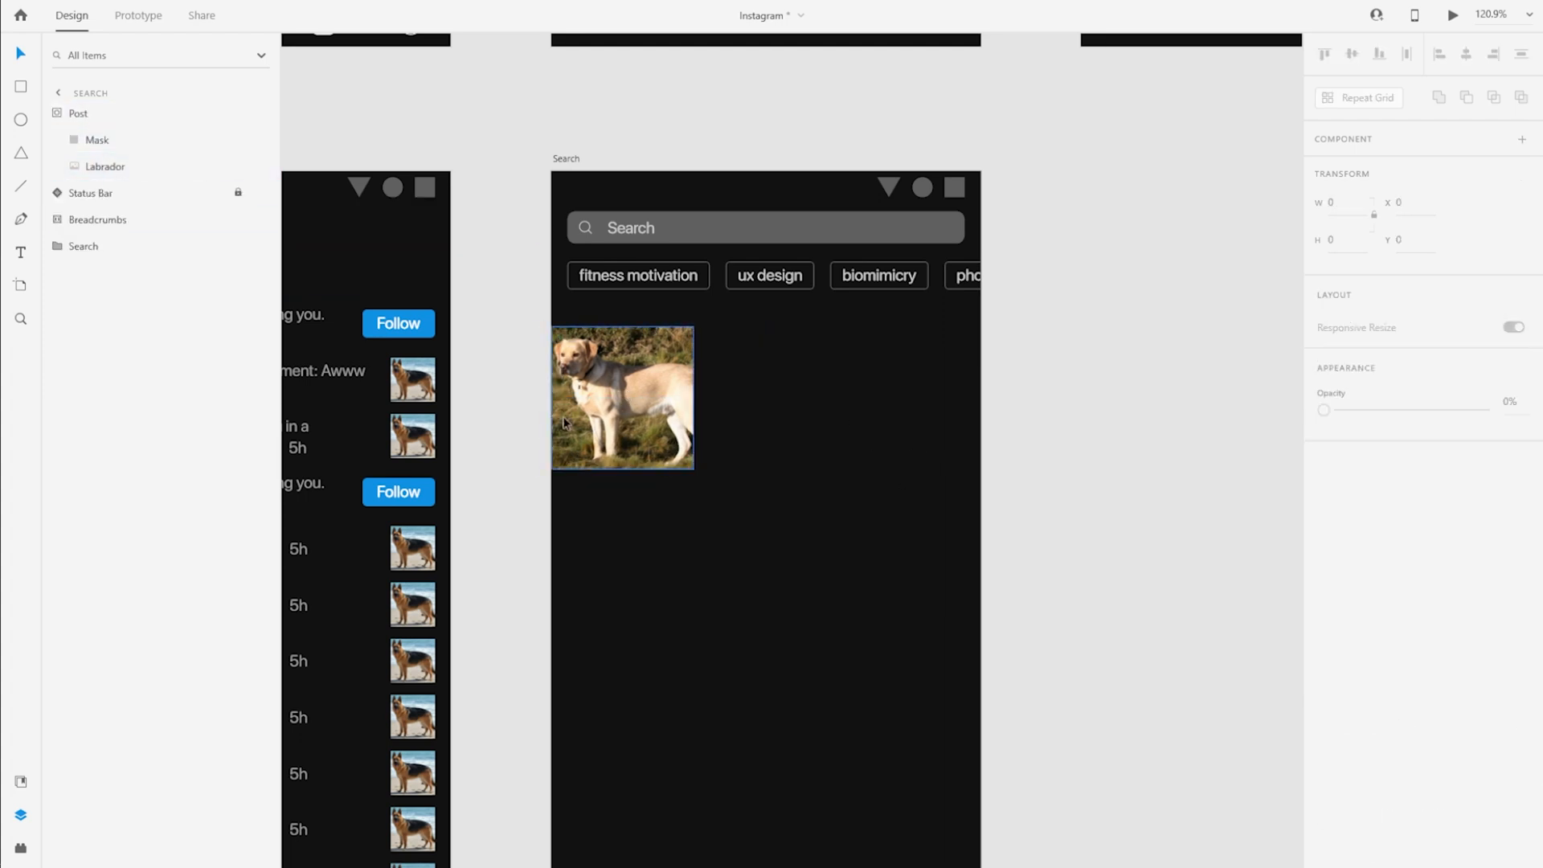
Turn Post into a repeat grid of three columns and tighten the column gap so the row is 428 wide
left_click(648, 427)
scroll(543, 549, "down", 1)
left_click_drag(1096, 732, 1009, 610)
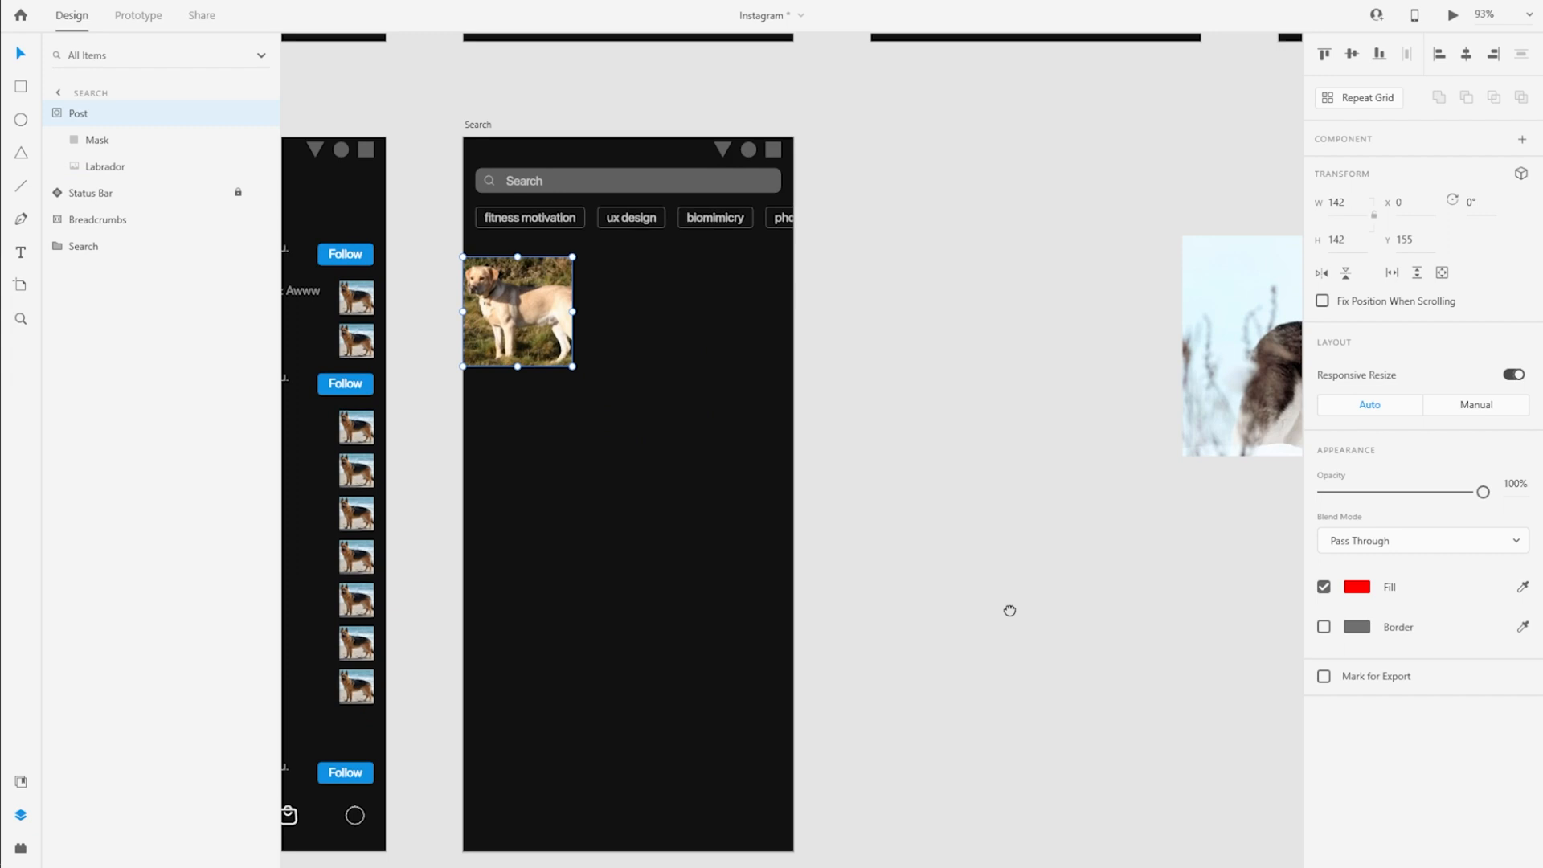
left_click(1338, 106)
left_click_drag(574, 311, 821, 311)
scroll(819, 265, "up", 8)
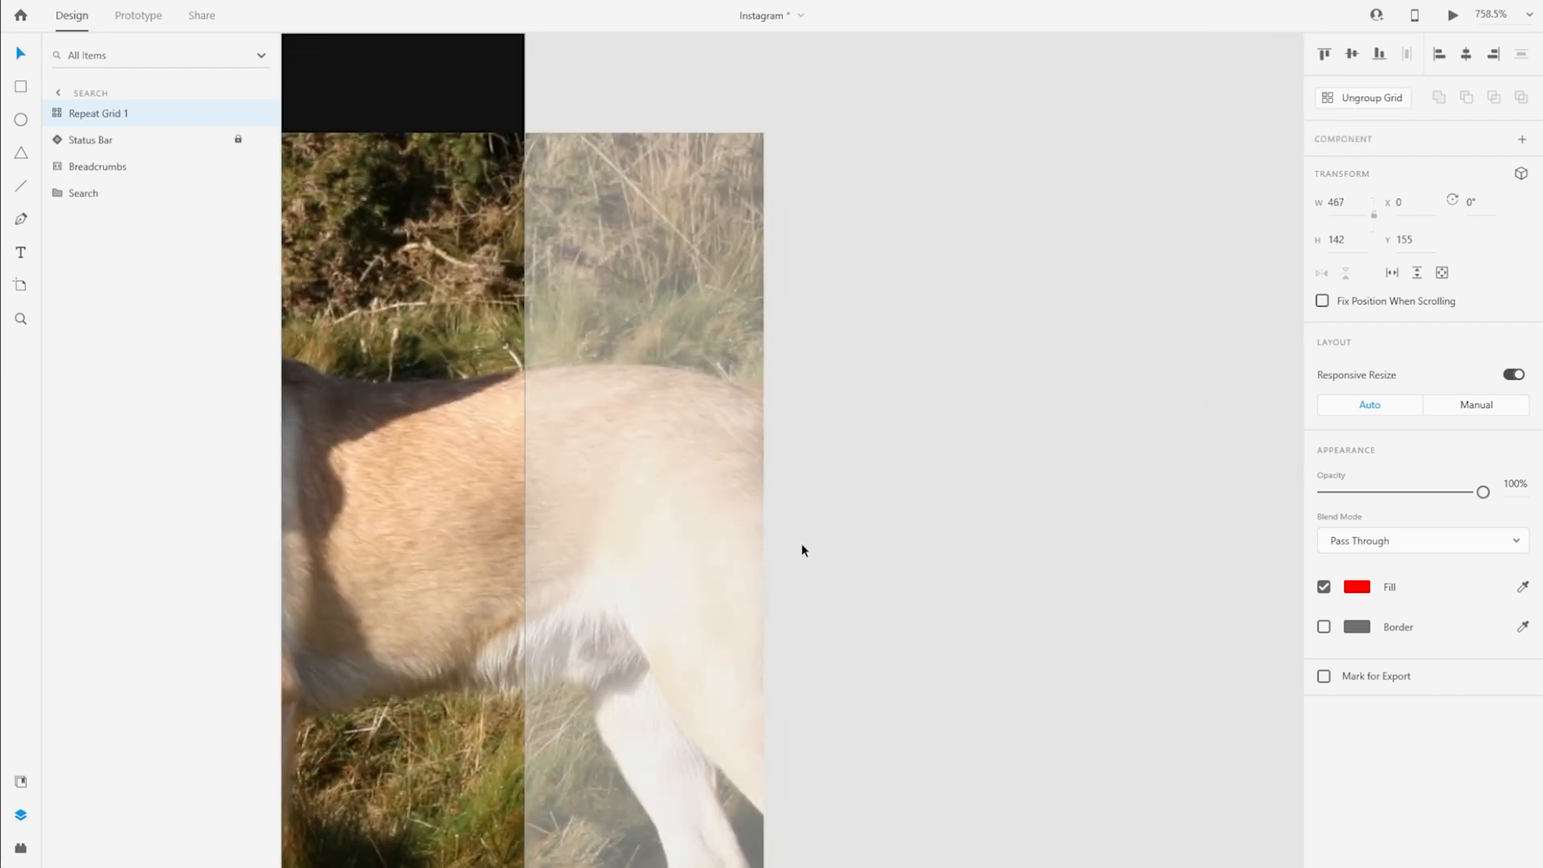
scroll(766, 575, "down", 6)
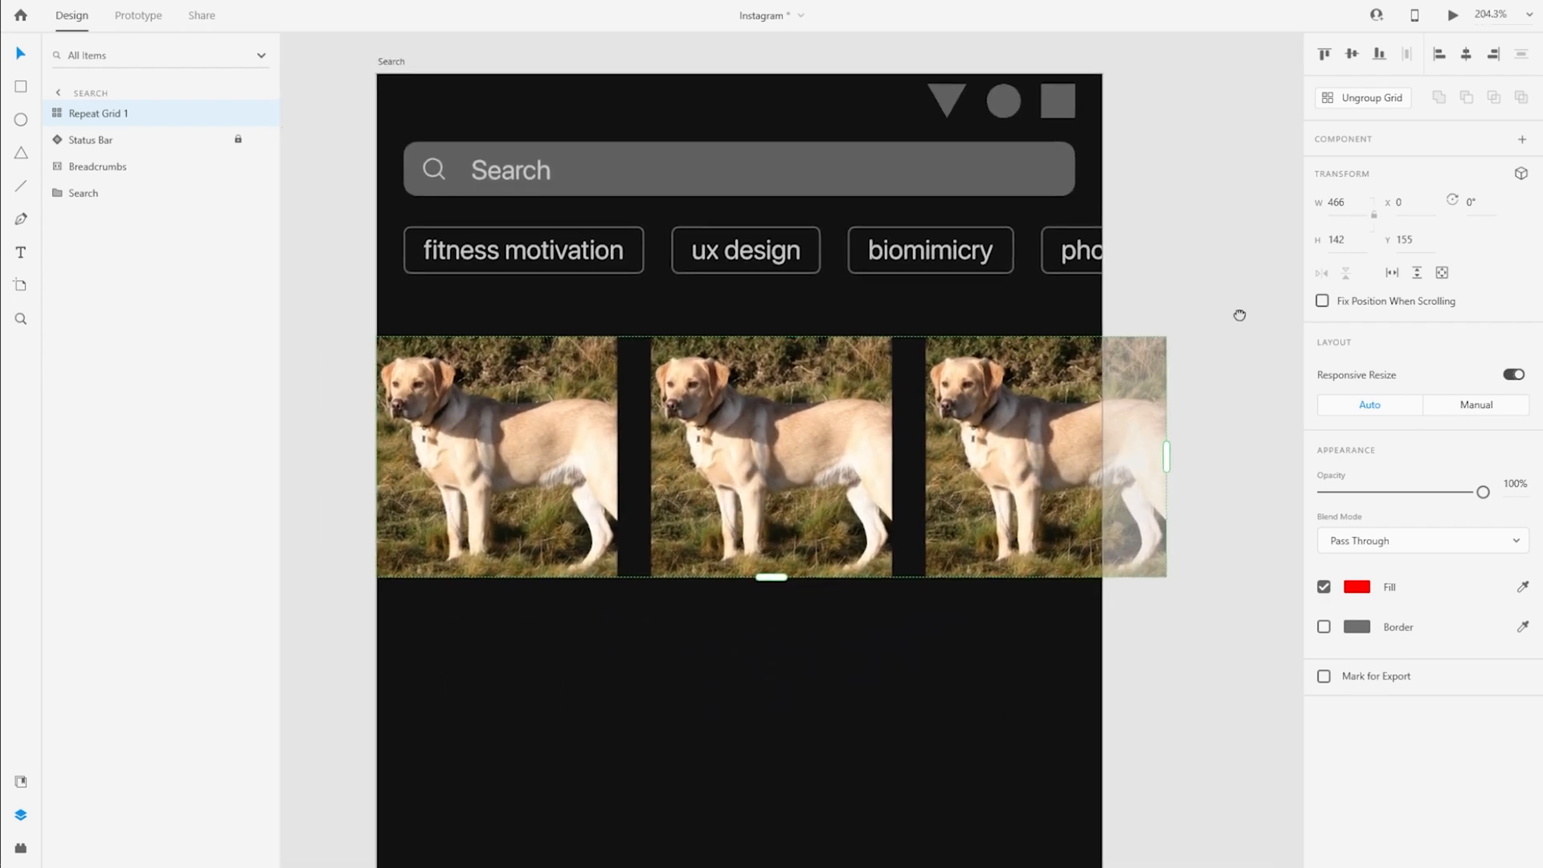
left_click_drag(636, 516, 603, 519)
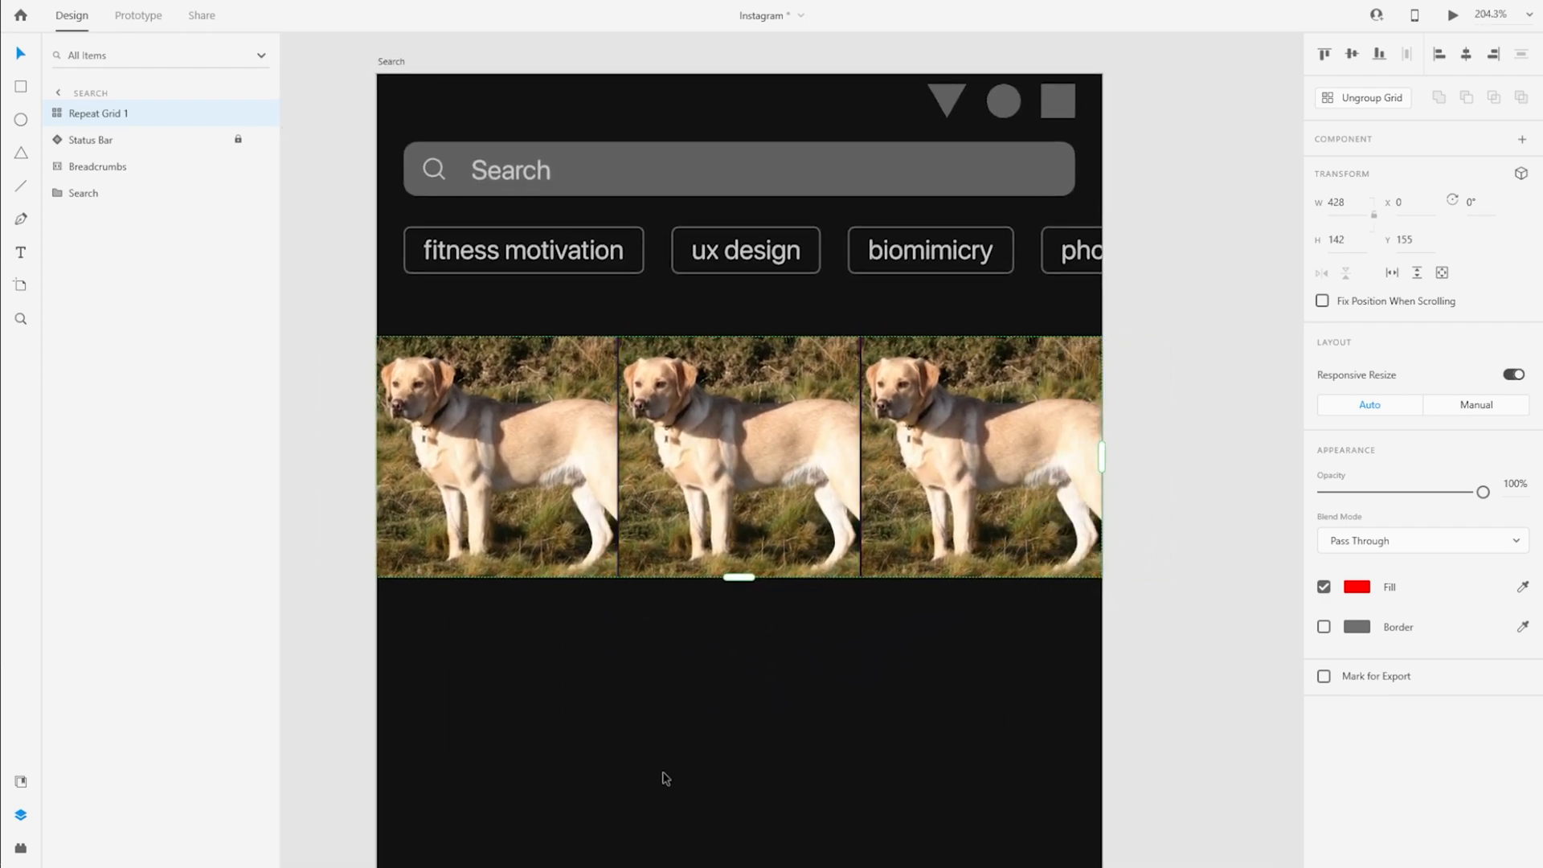
Extend the repeat grid to two rows, narrow the row gap to a thin line and set the grid's height to 286
scroll(794, 744, "down", 3)
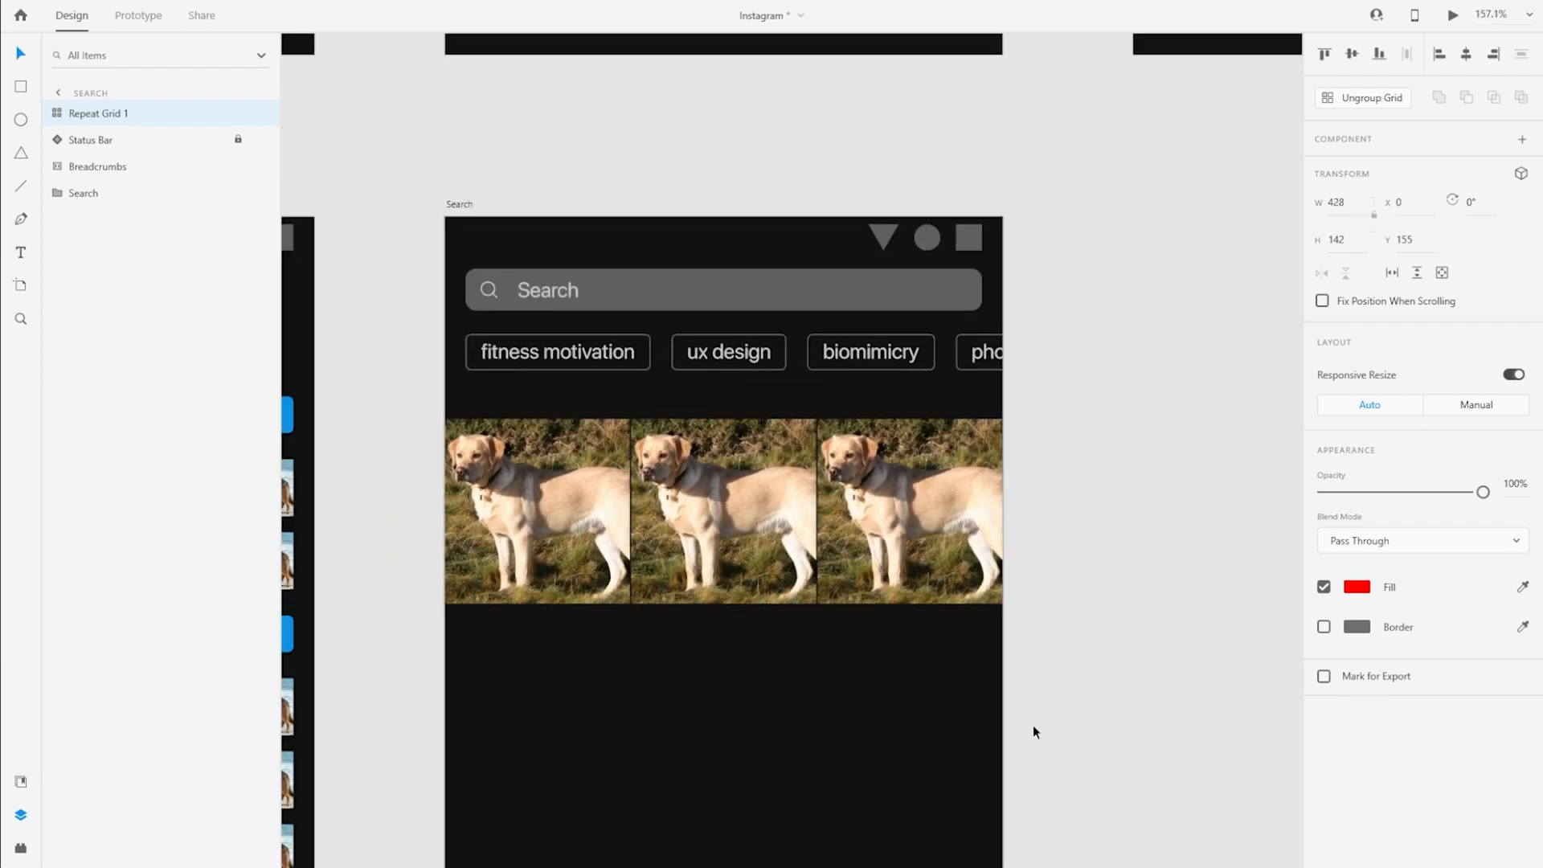
scroll(1033, 731, "down", 3)
left_click_drag(712, 422, 764, 569)
scroll(733, 645, "up", 8)
scroll(758, 576, "down", 8)
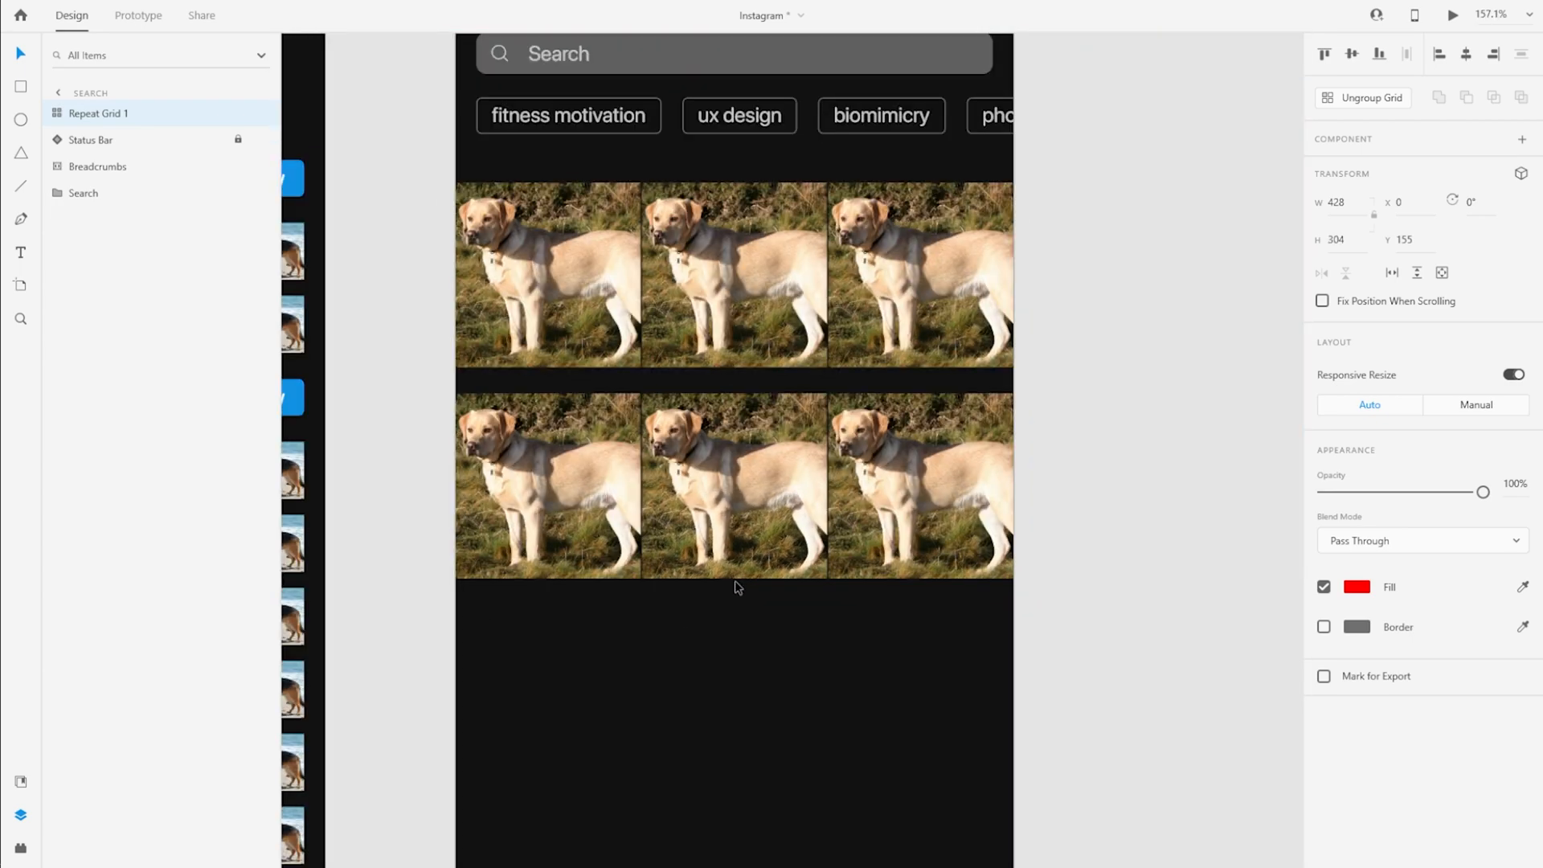
left_click_drag(721, 382, 721, 363)
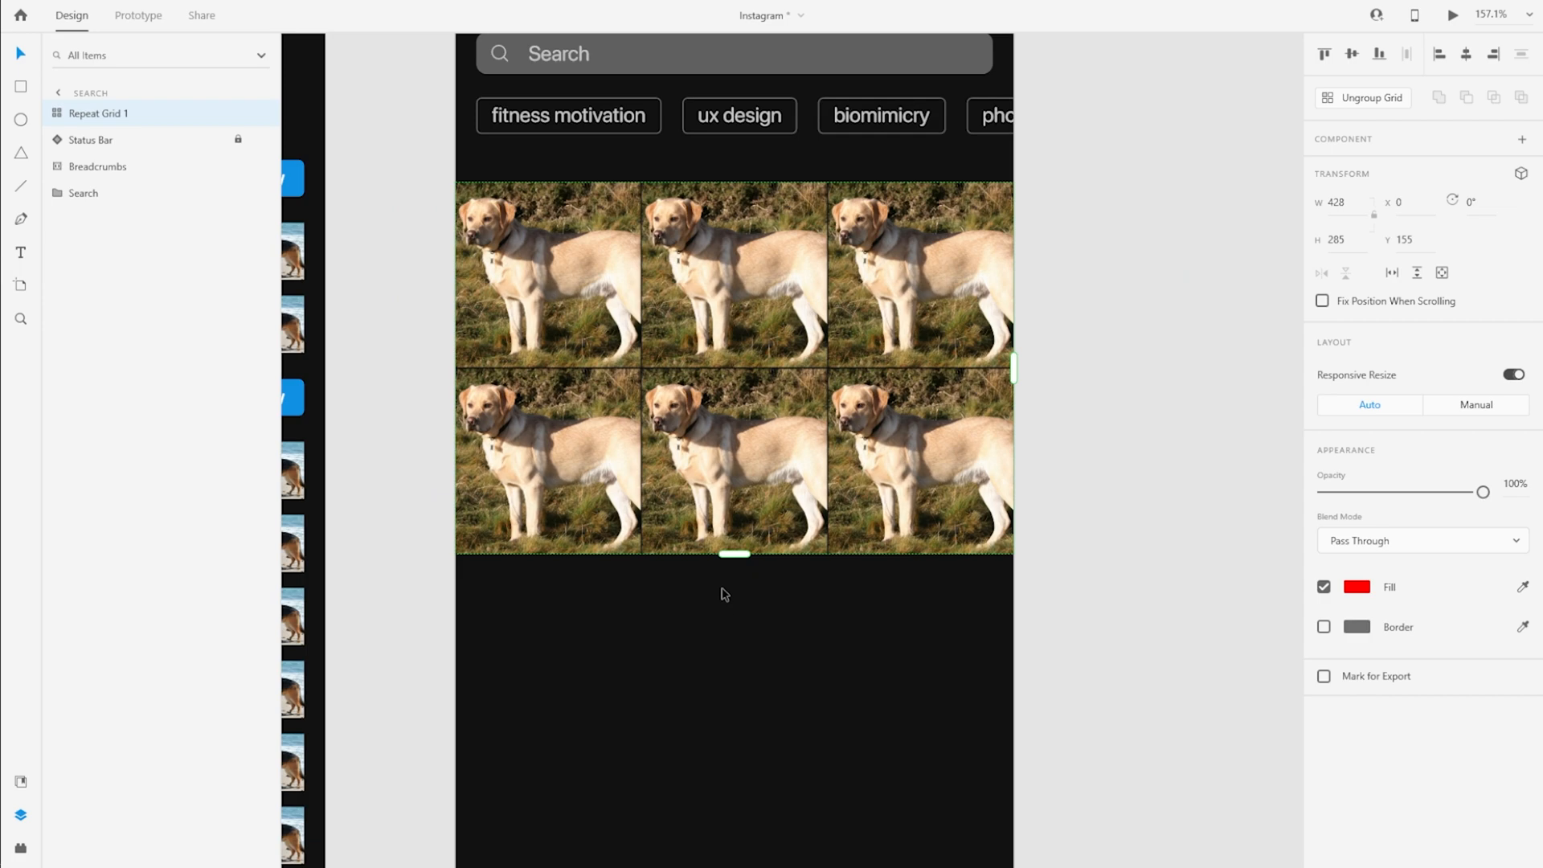
scroll(726, 593, "up", 10)
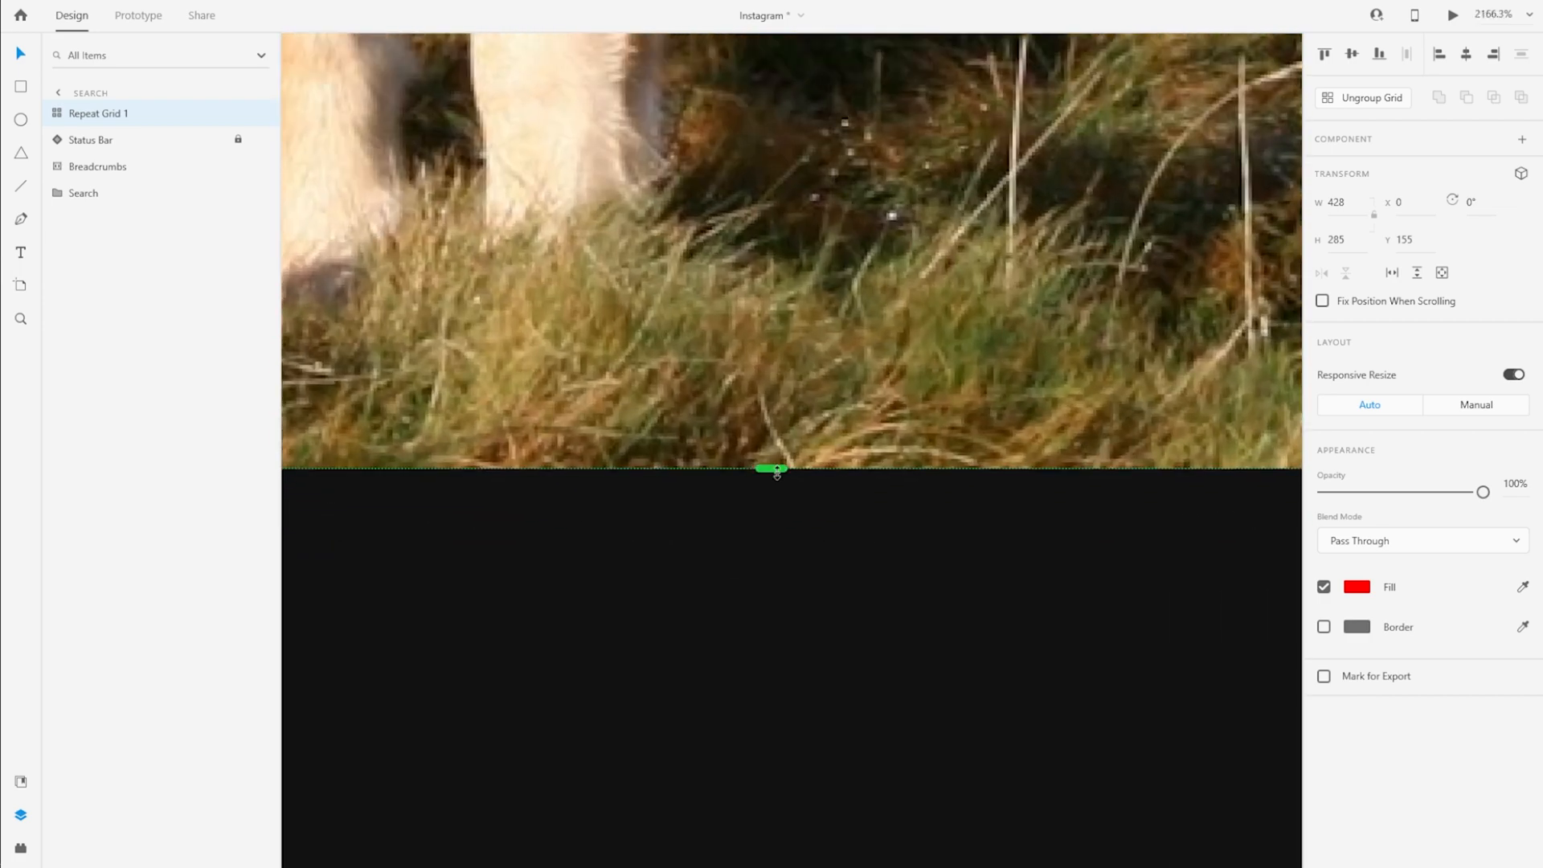
left_click_drag(776, 472, 764, 516)
scroll(715, 585, "down", 10)
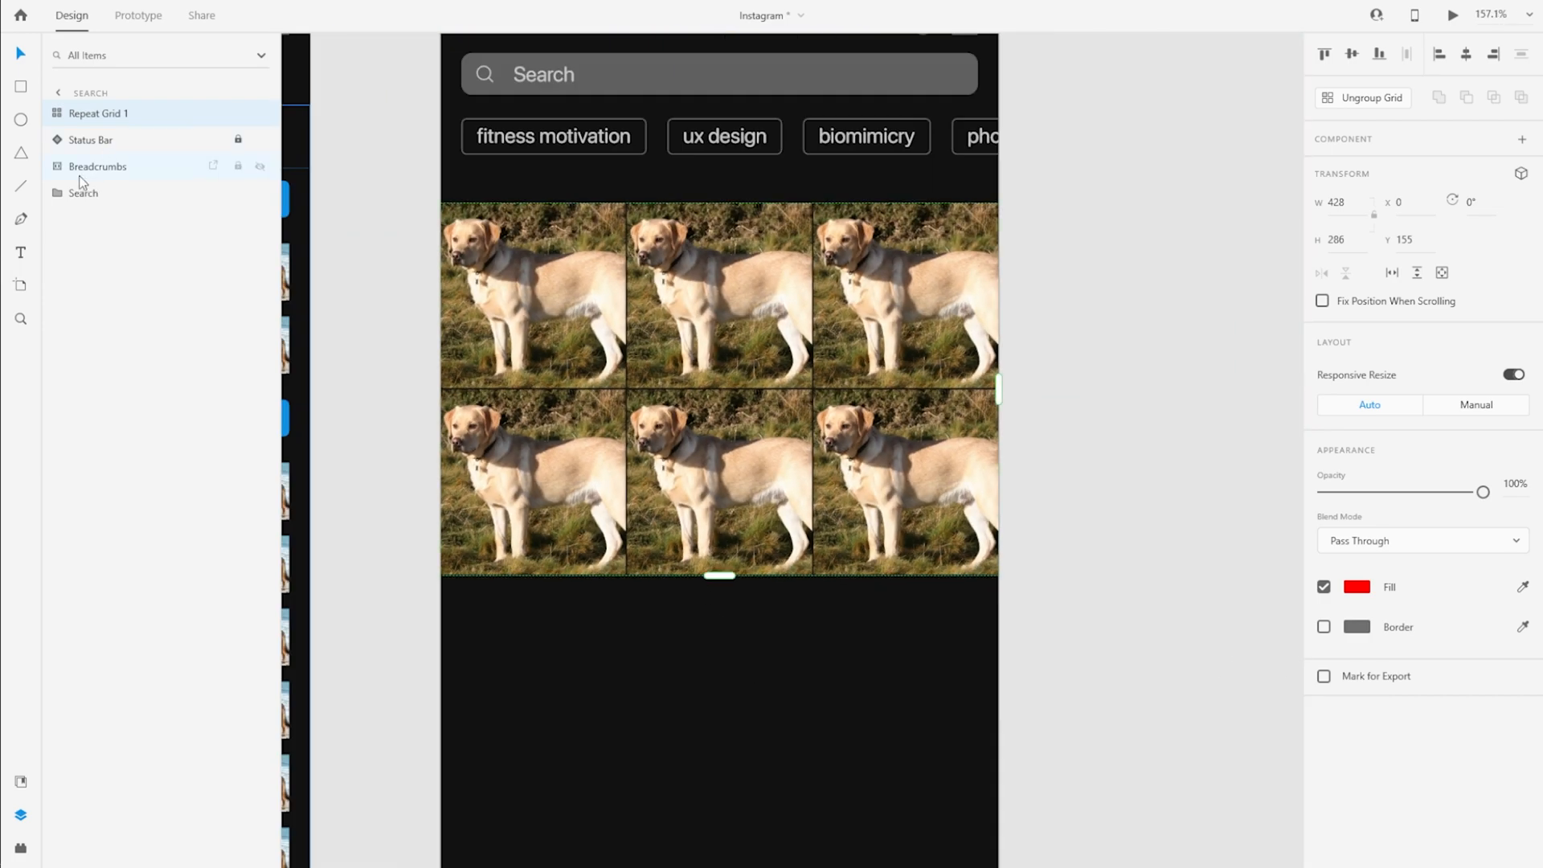
Cut the leftover German-Shepherd, Bulldog and Siberian-Husky photos from the pasteboard
left_click(126, 197)
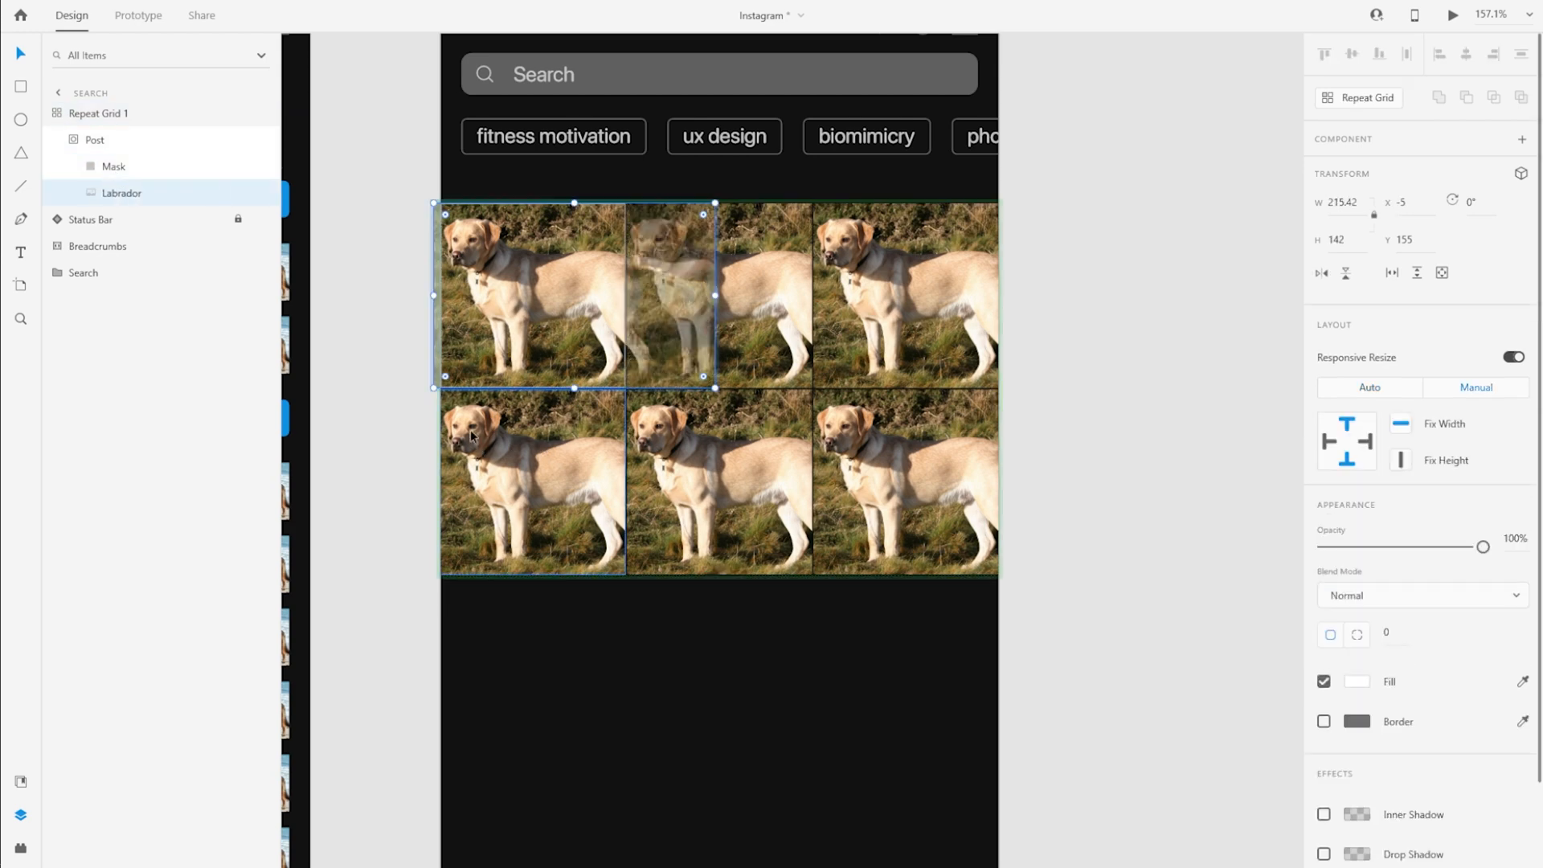
scroll(382, 407, "down", 4)
left_click_drag(860, 421, 410, 390)
left_click_drag(1192, 513, 706, 375)
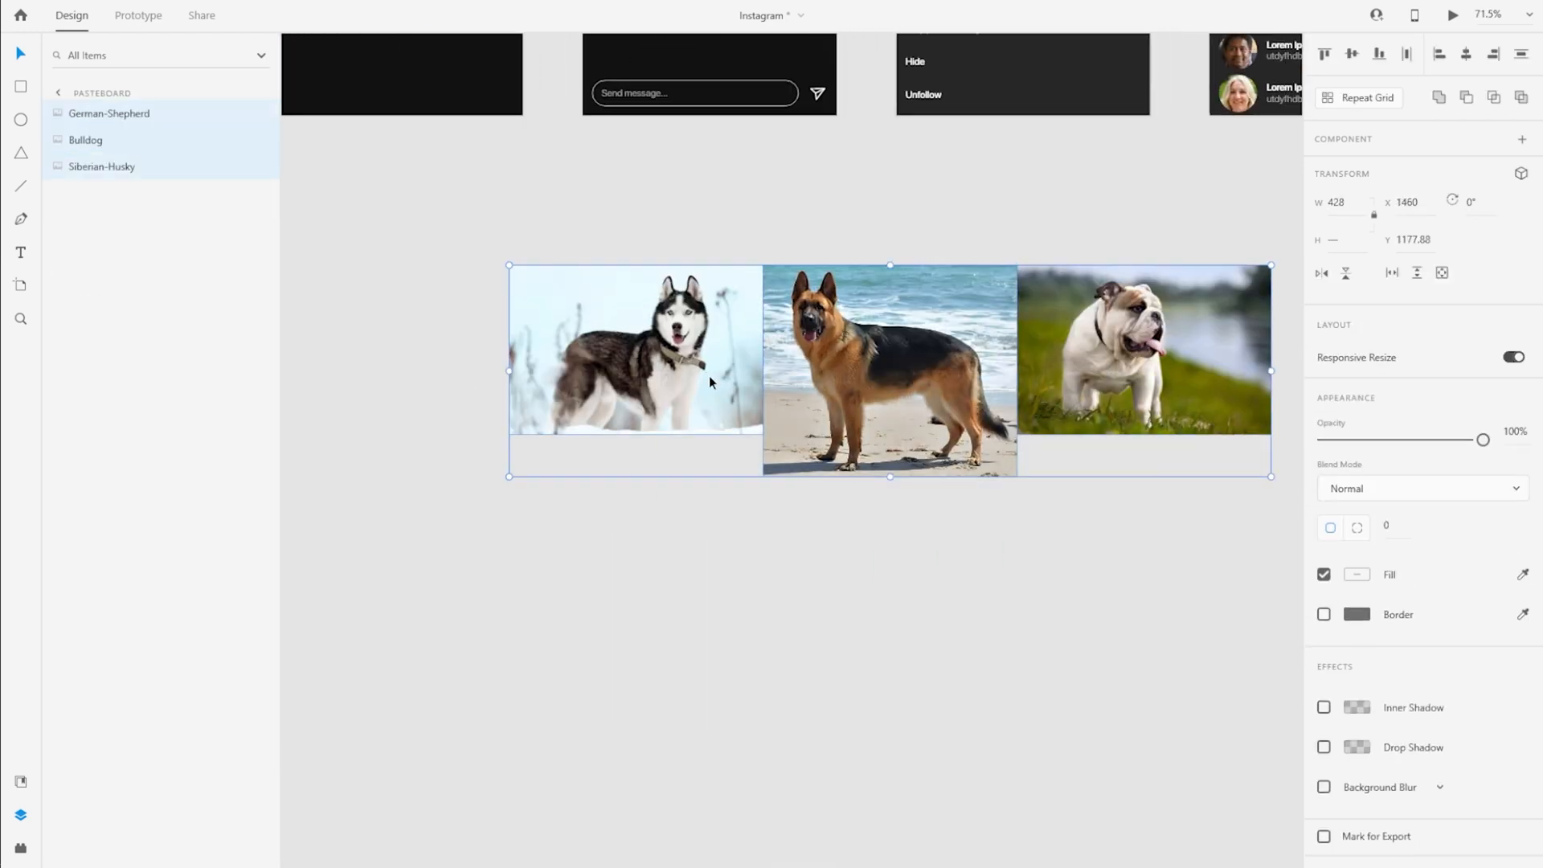
key("ctrl+x")
left_click_drag(534, 287, 966, 457)
scroll(761, 388, "up", 3)
Fill the Search screen's repeat grid with images 20967, 103123, 105857, 4784779, 8771758 and Labrador from the Images folder
double_click(498, 262)
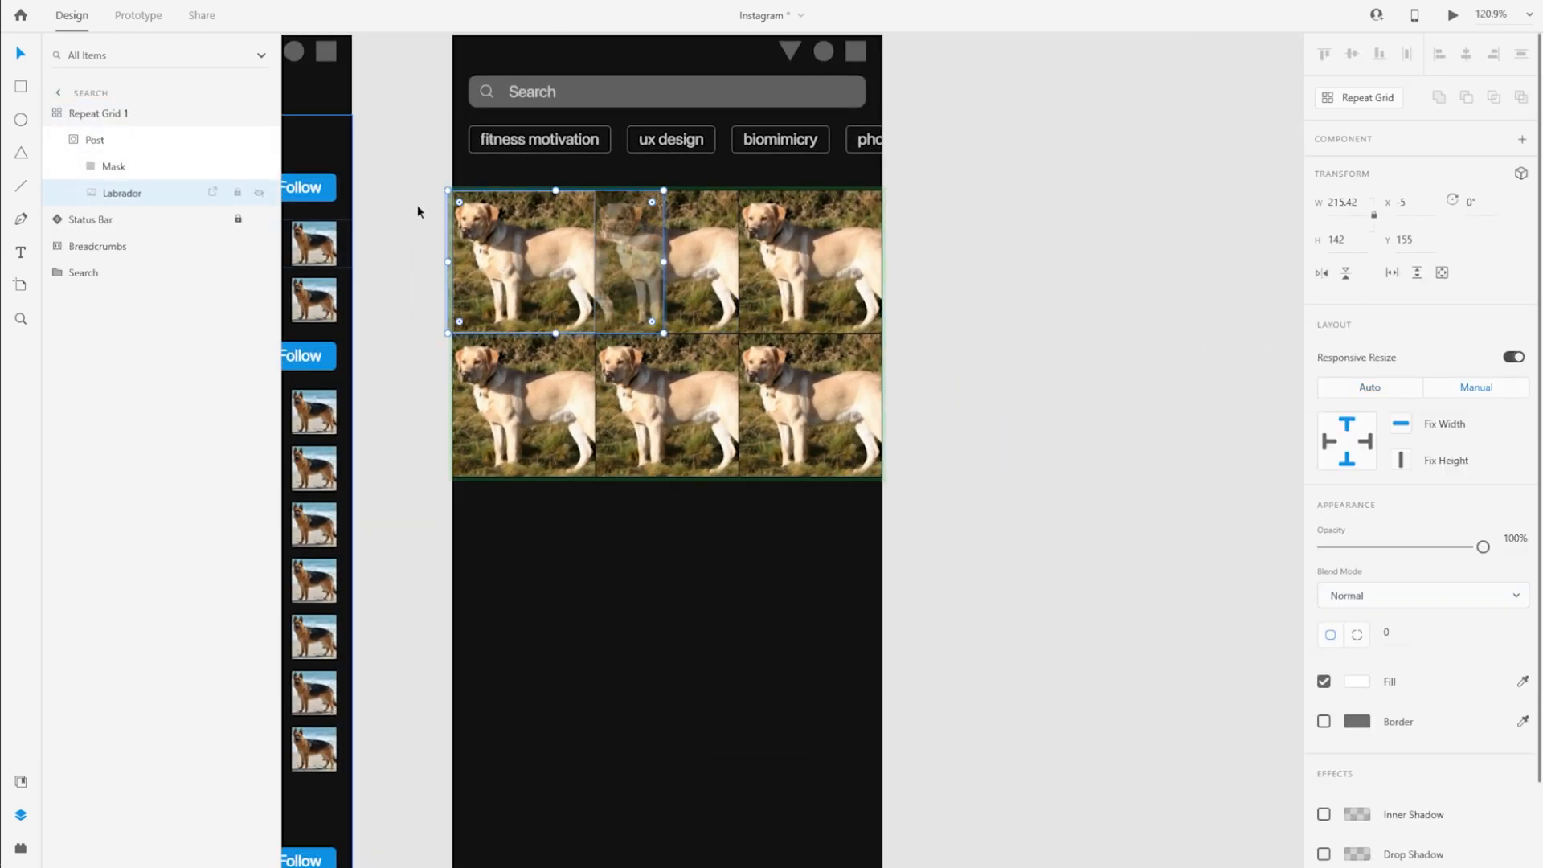
key("alt+Tab")
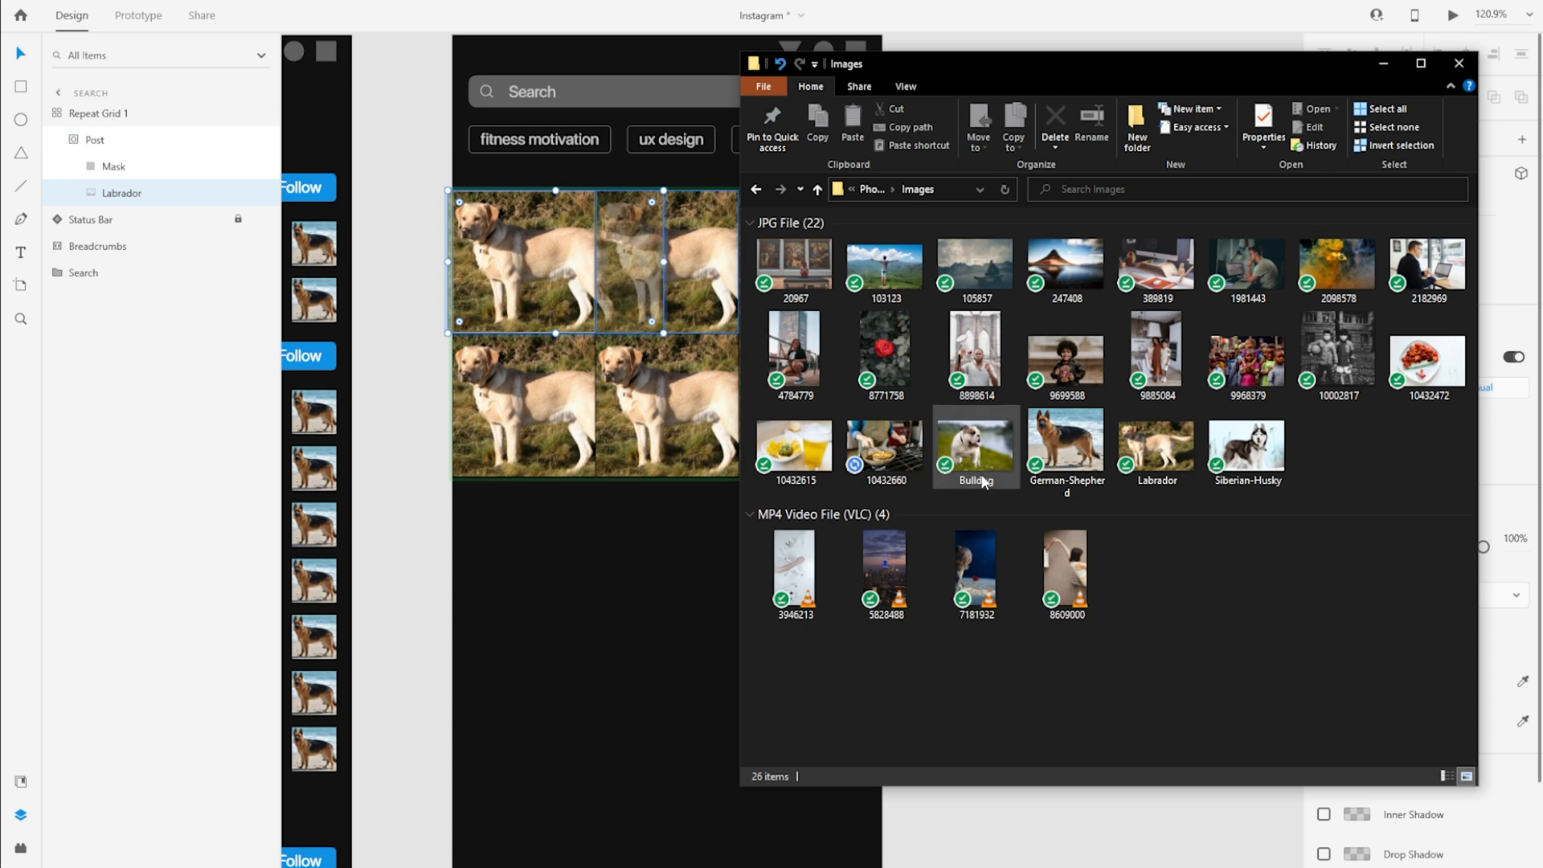
left_click(1150, 482)
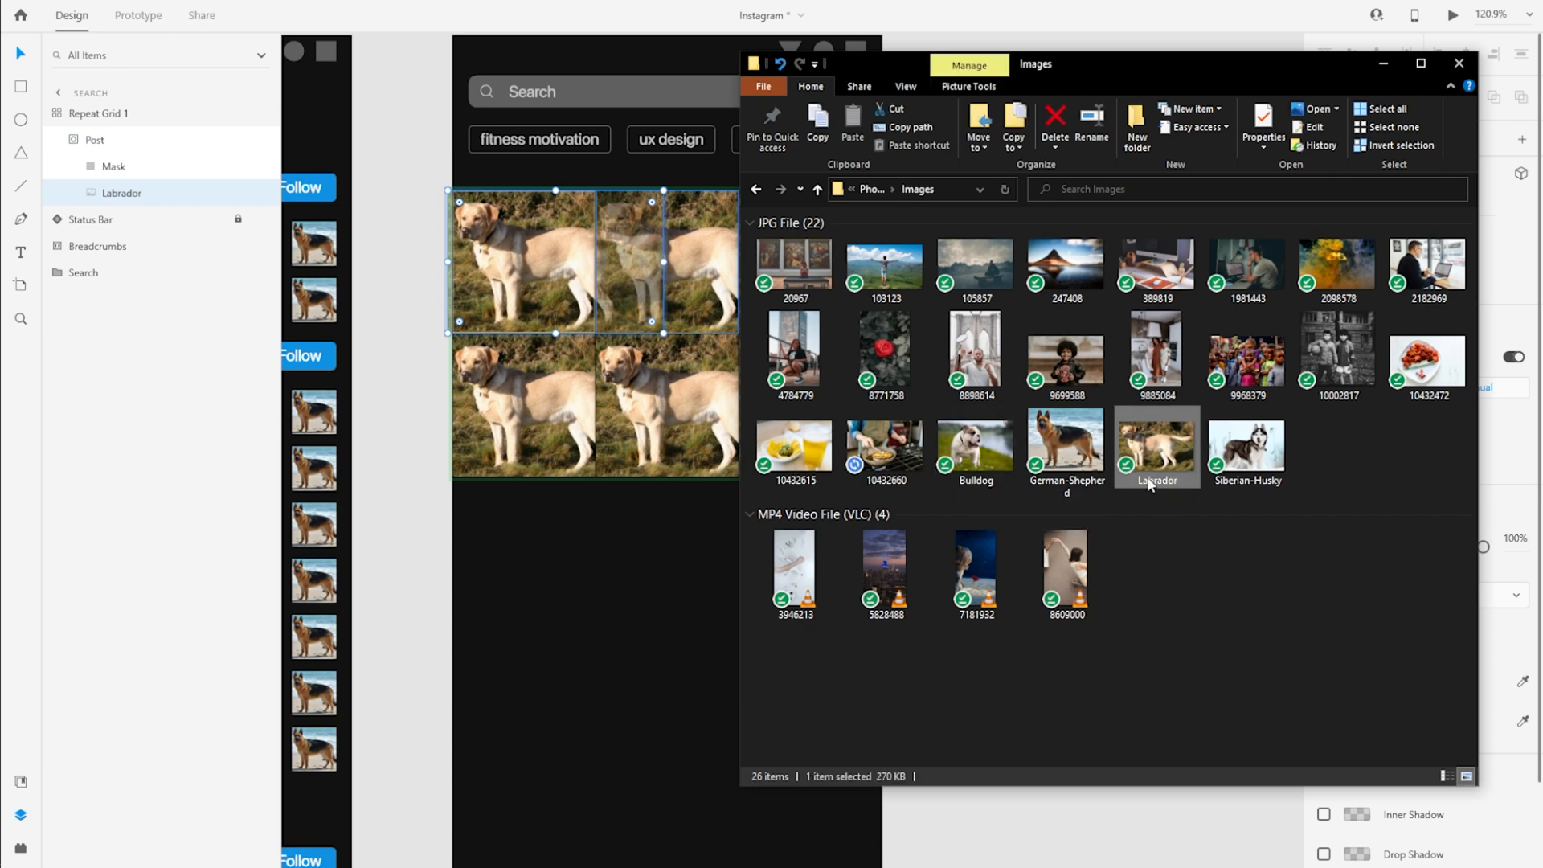
left_click(814, 281, "ctrl")
left_click(884, 281, "ctrl")
left_click(956, 282, "ctrl")
left_click(793, 358, "ctrl")
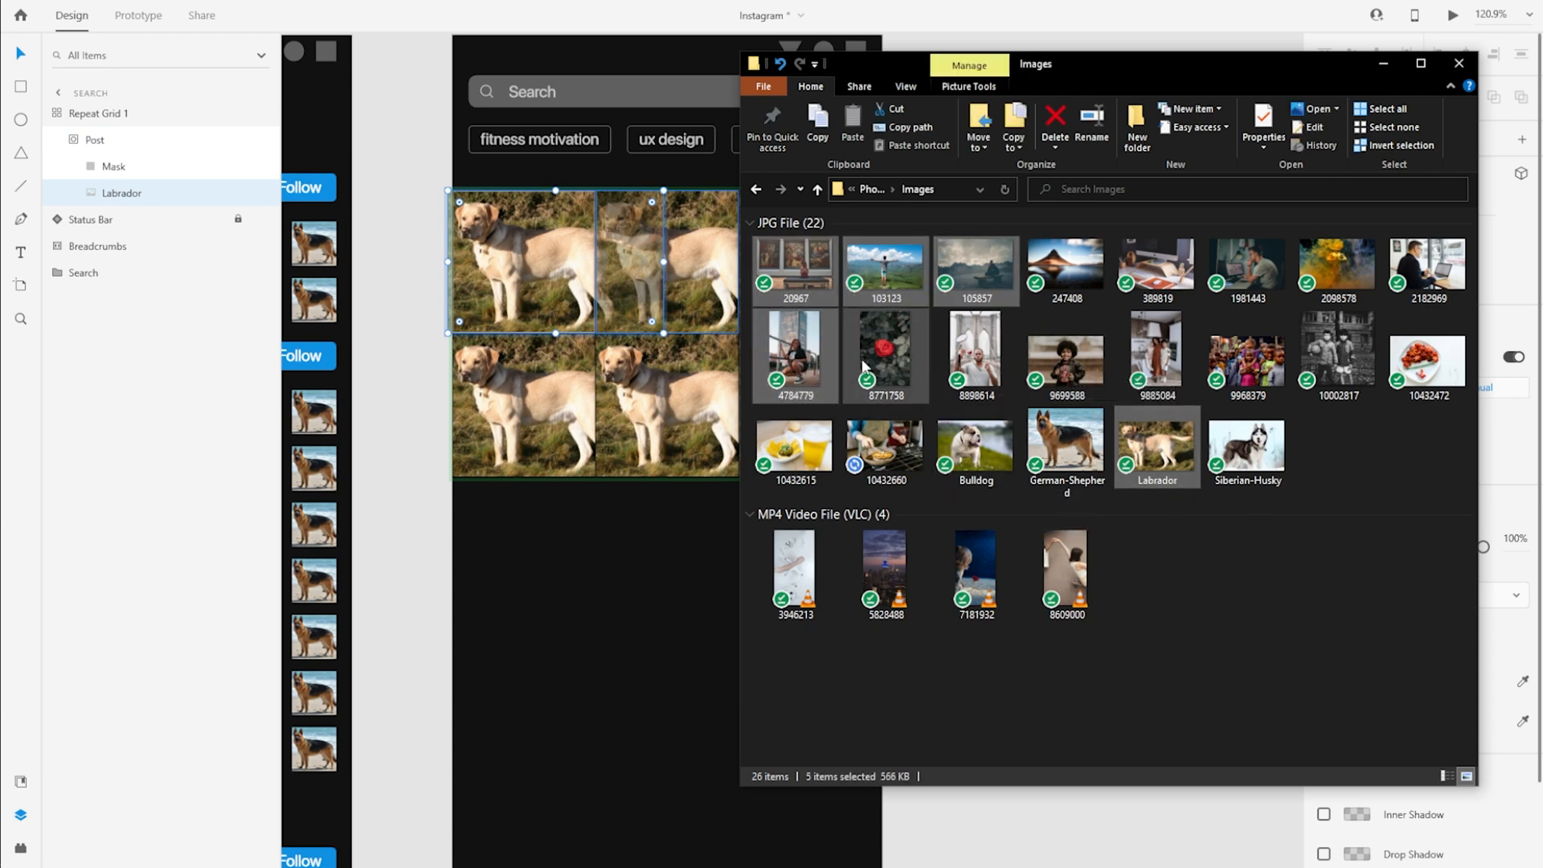
left_click(866, 347, "ctrl")
left_click_drag(791, 290, 520, 273)
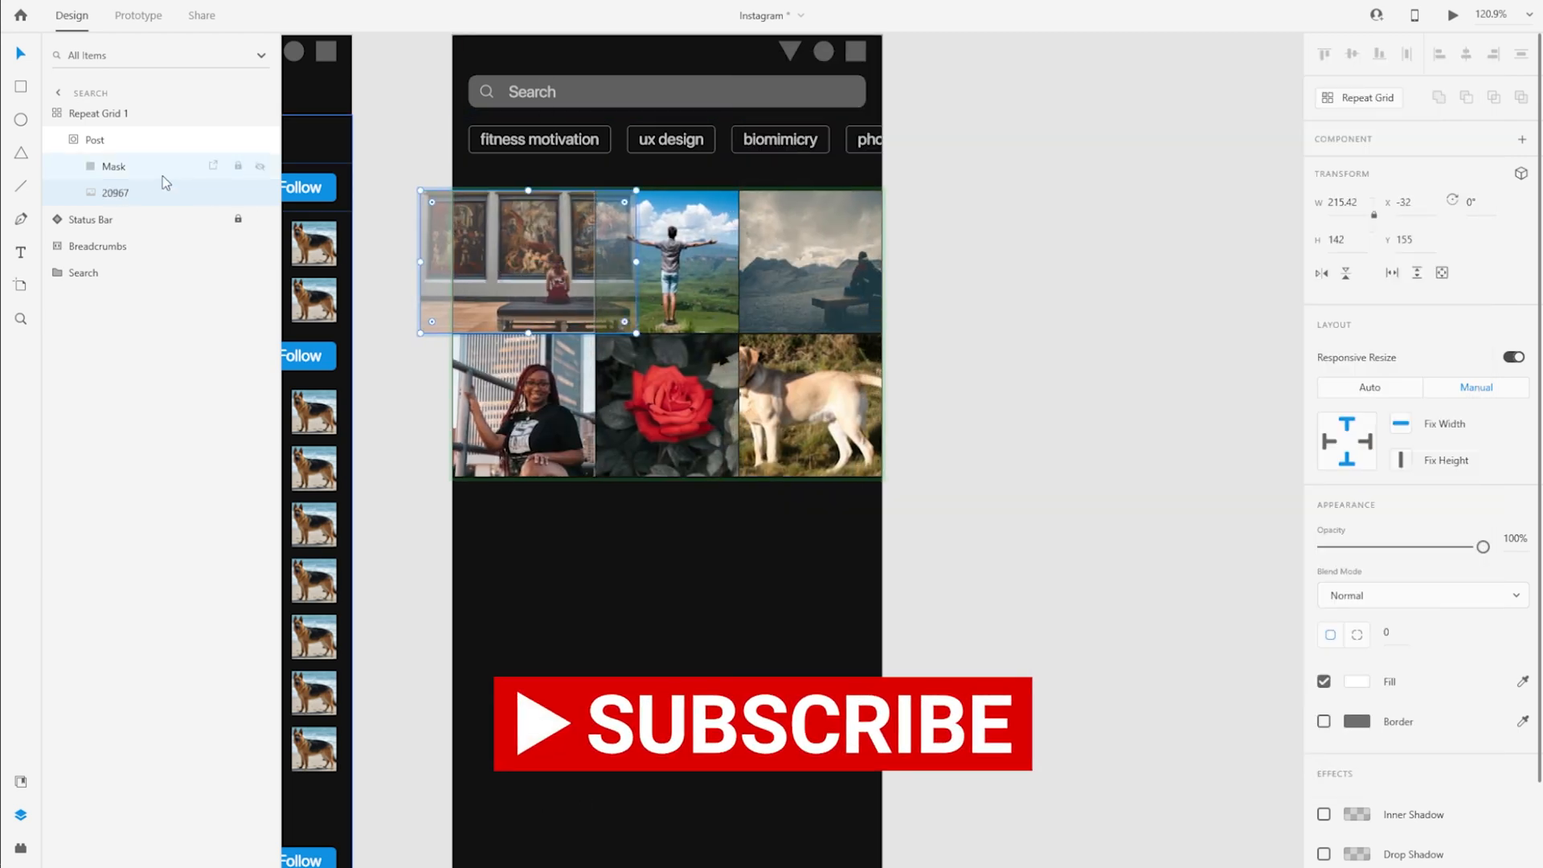
Reposition the second and third photos of the grid's upper row inside their masks to frame the people
left_click(670, 275)
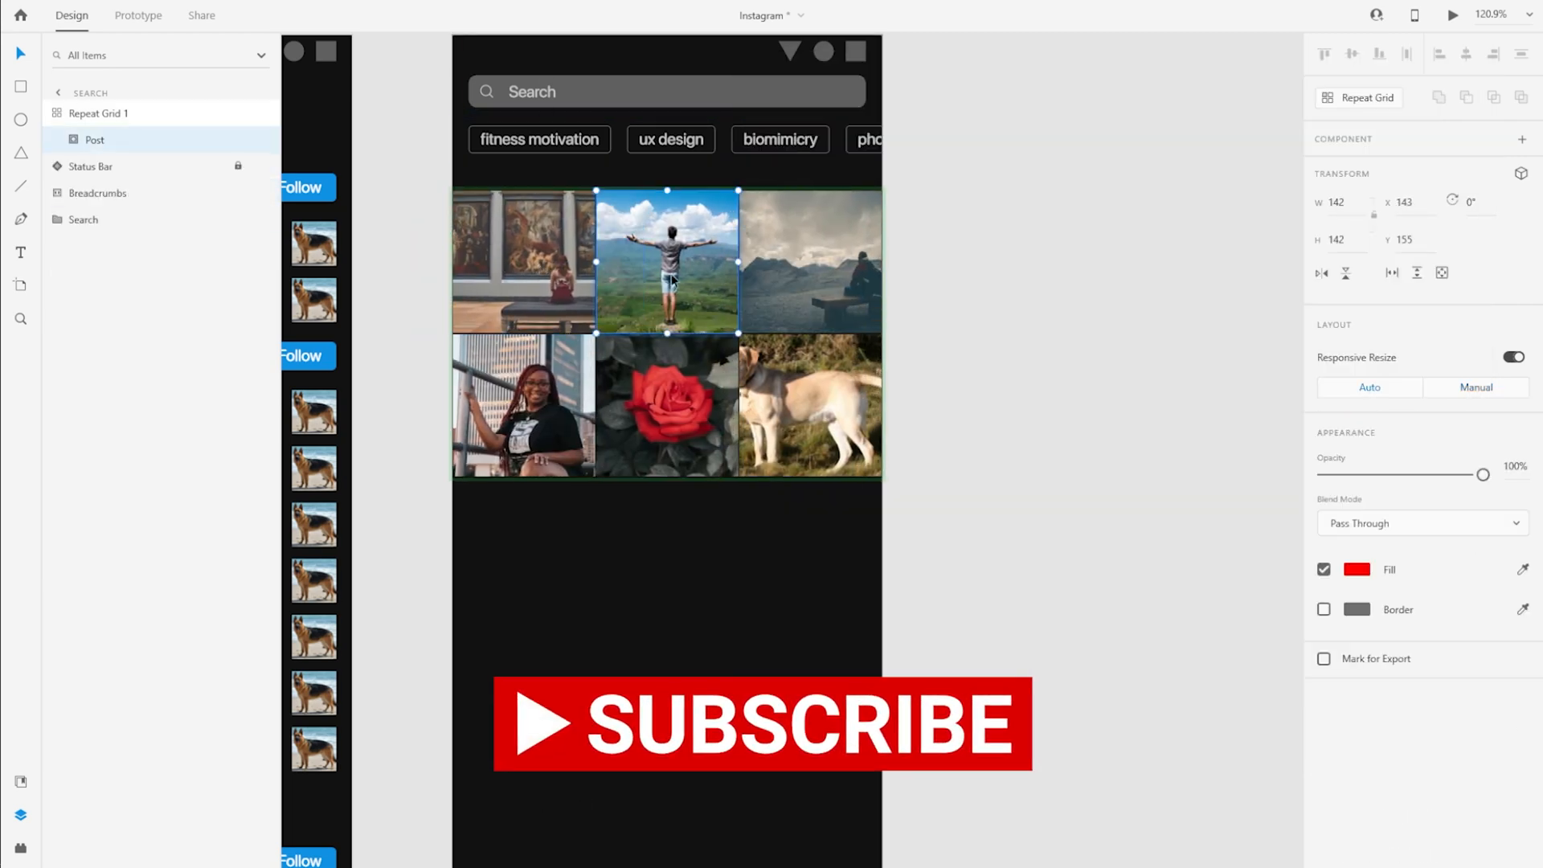
left_click_drag(677, 270, 672, 275)
key("ctrl+z")
double_click(669, 275)
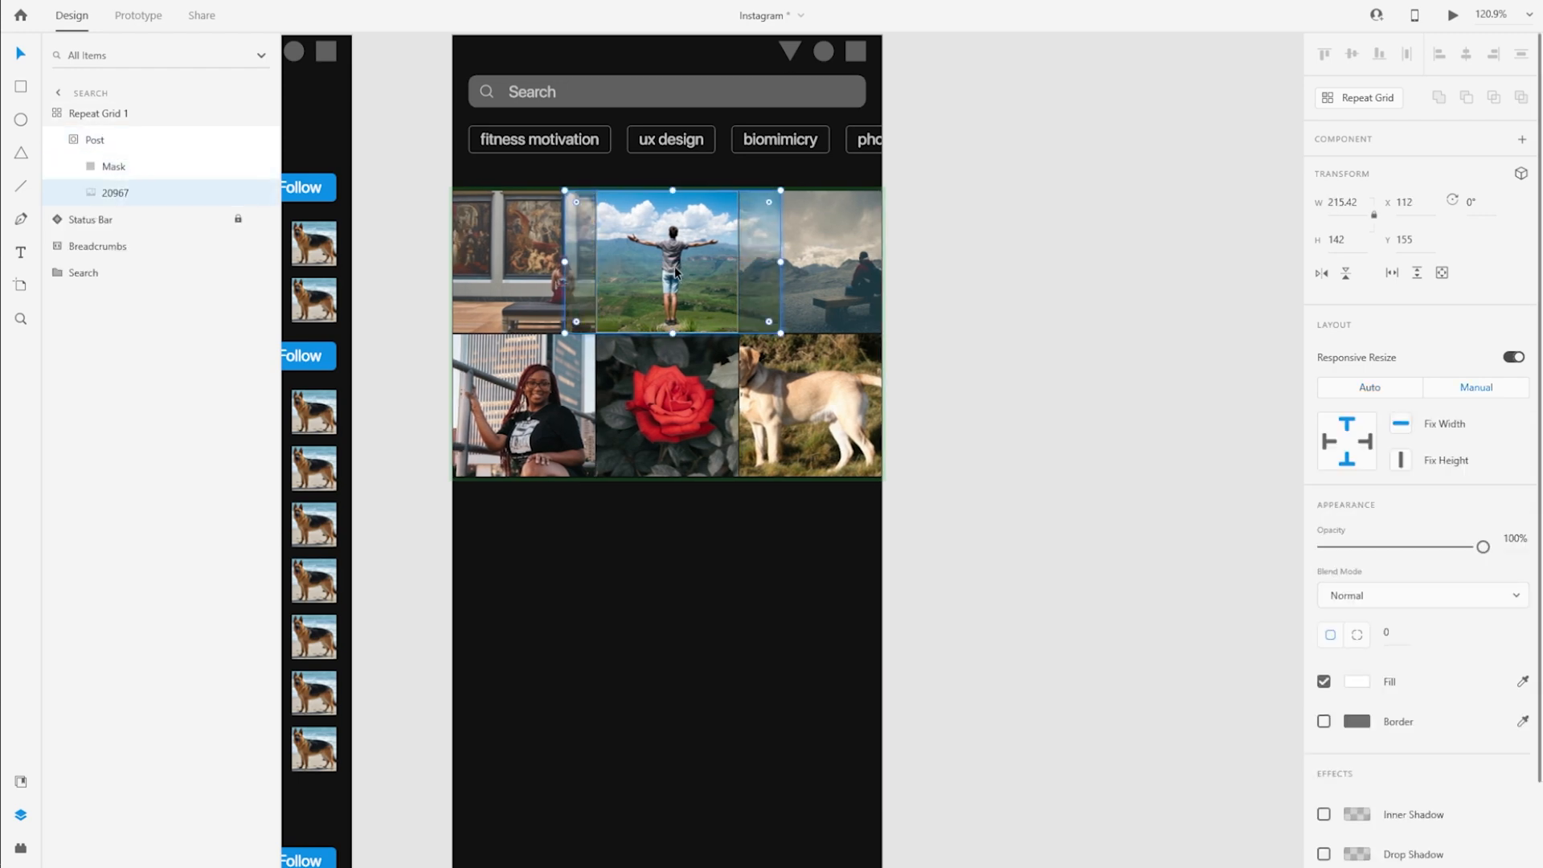
left_click(810, 282)
double_click(810, 279)
left_click_drag(810, 279, 798, 278)
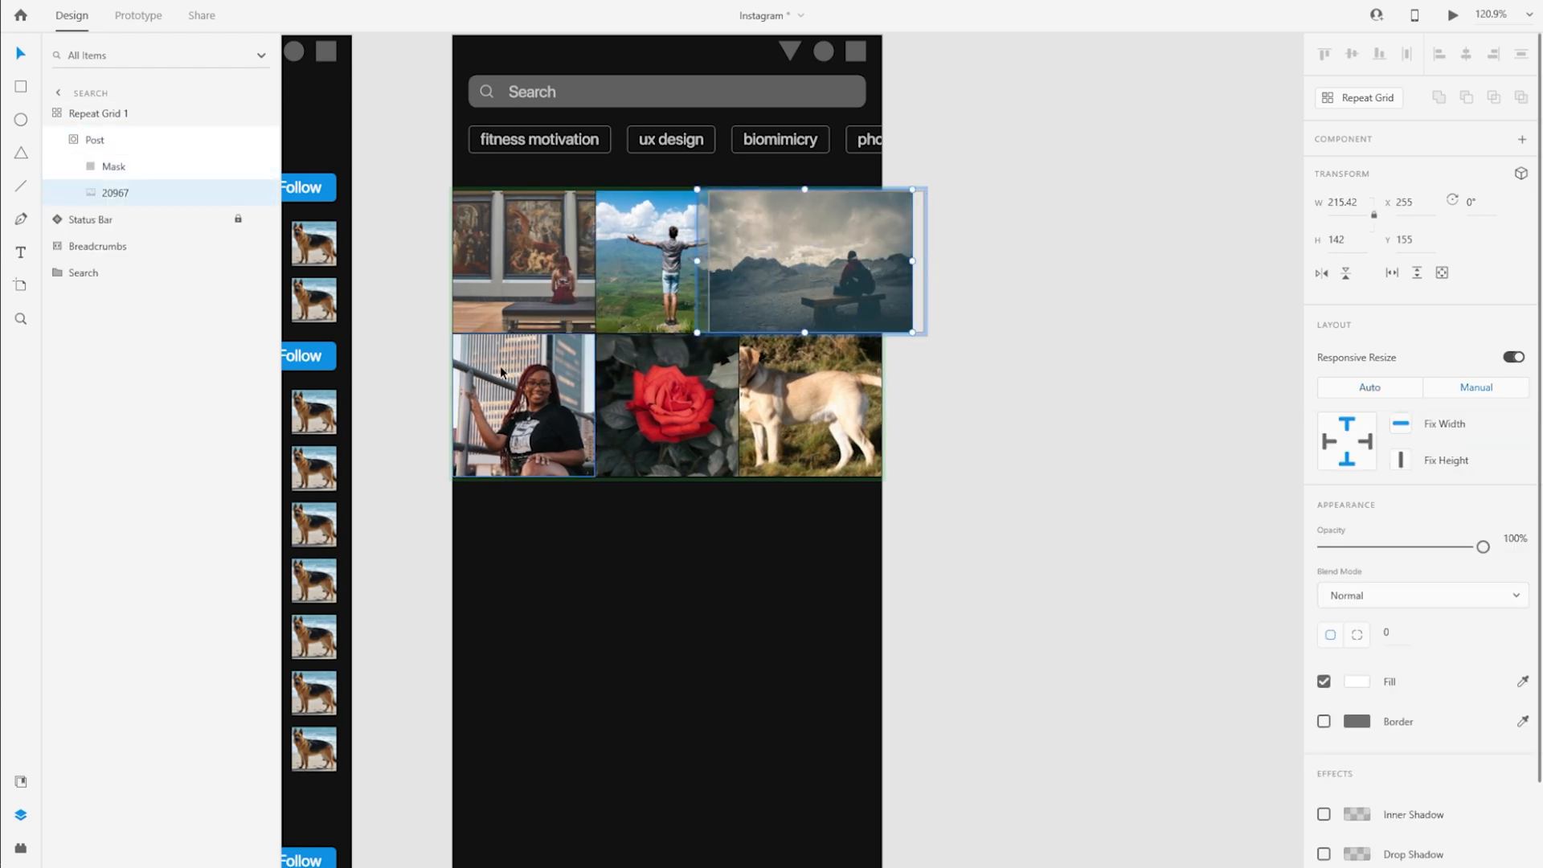
Shift the Labrador photo in the second row's last cell inside its mask so the dog's head falls within the frame
left_click(527, 398)
double_click(797, 417)
left_click_drag(797, 417, 850, 418)
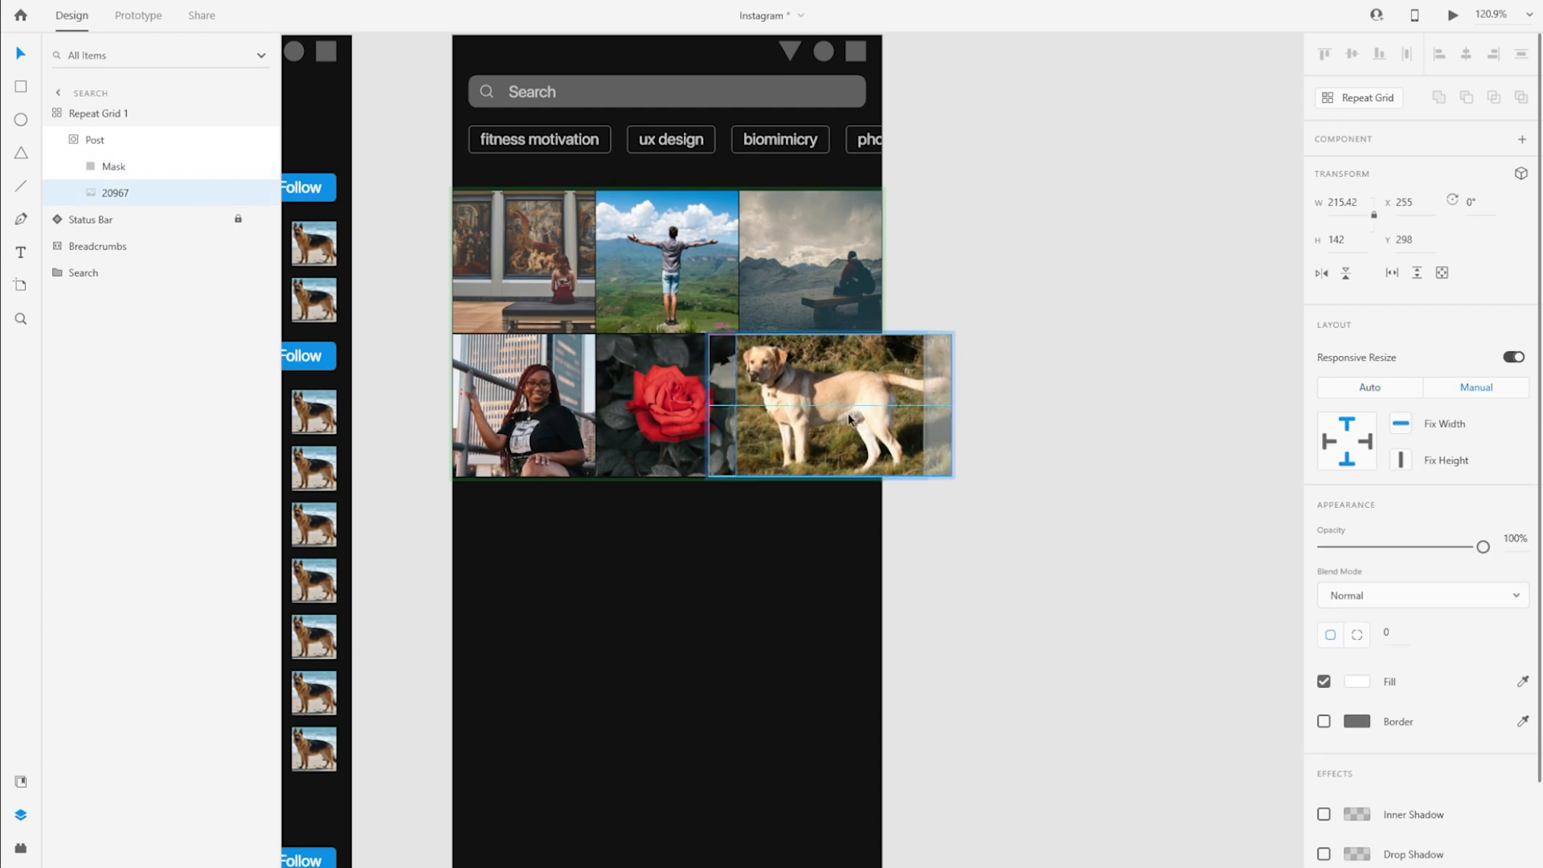
left_click(995, 551)
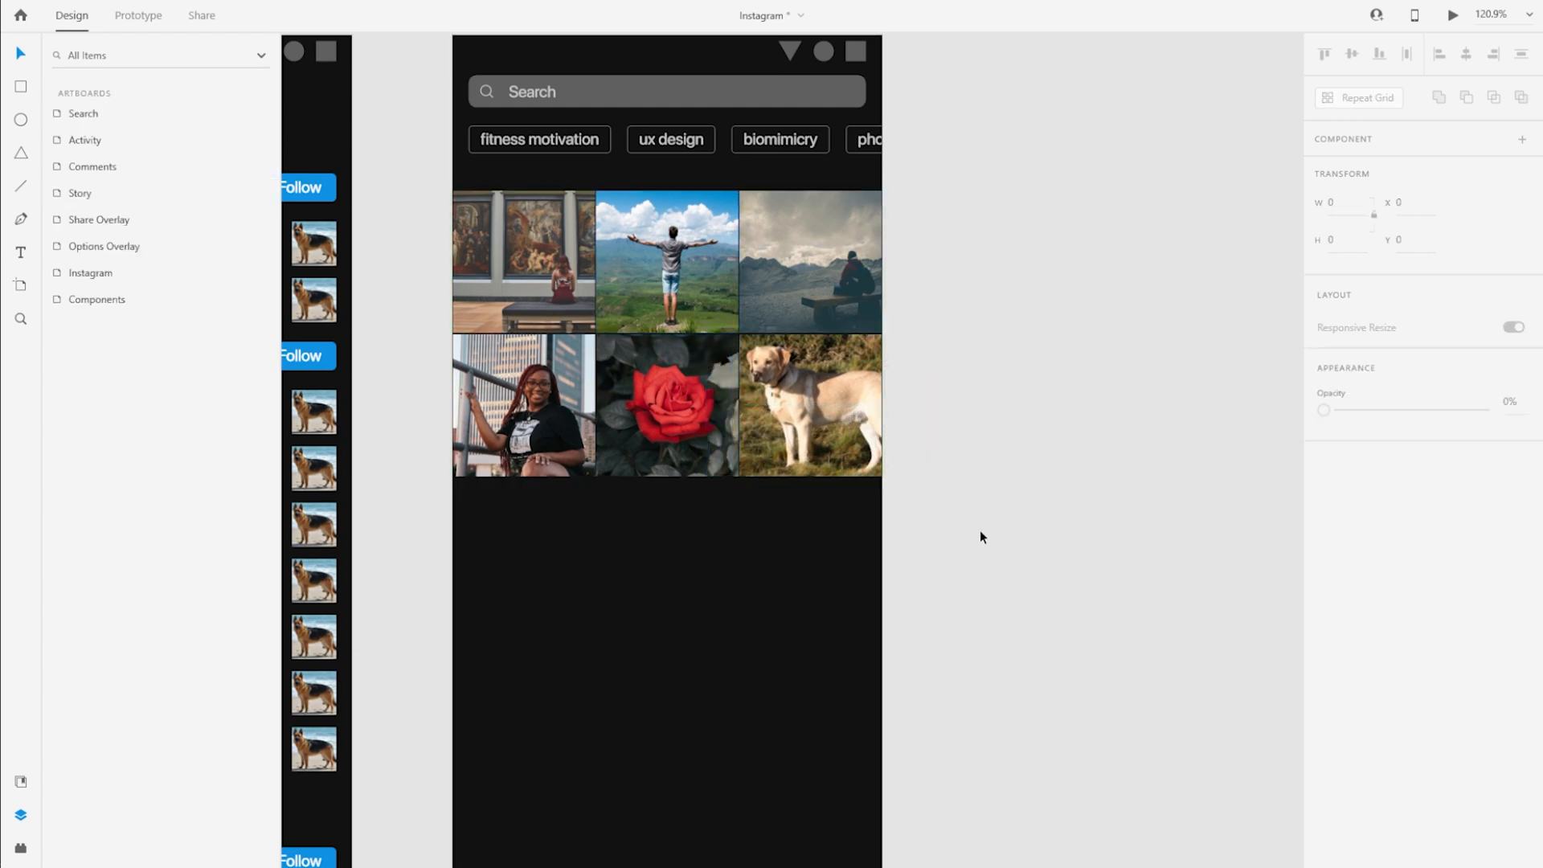
Move the image repeat grid up closer to the breadcrumb tags, to Y 136
left_click(649, 388)
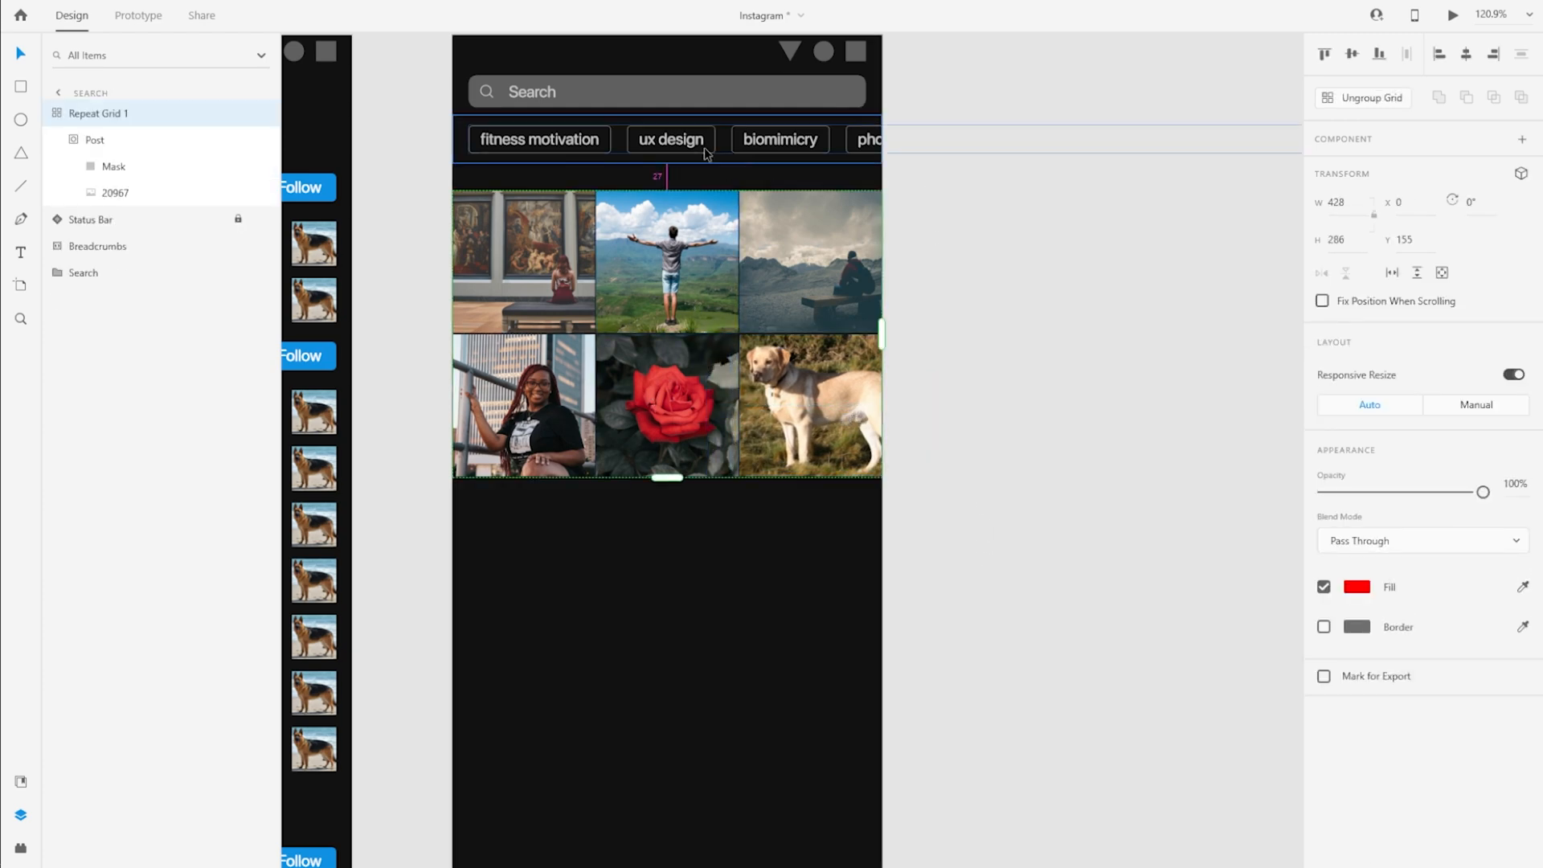
left_click_drag(653, 206, 654, 186)
left_click_drag(976, 217, 1054, 239)
left_click(1054, 344)
Copy the Mask square out of the post grid and paste it on the Search artboard at X 0, Y 422
left_click(608, 324)
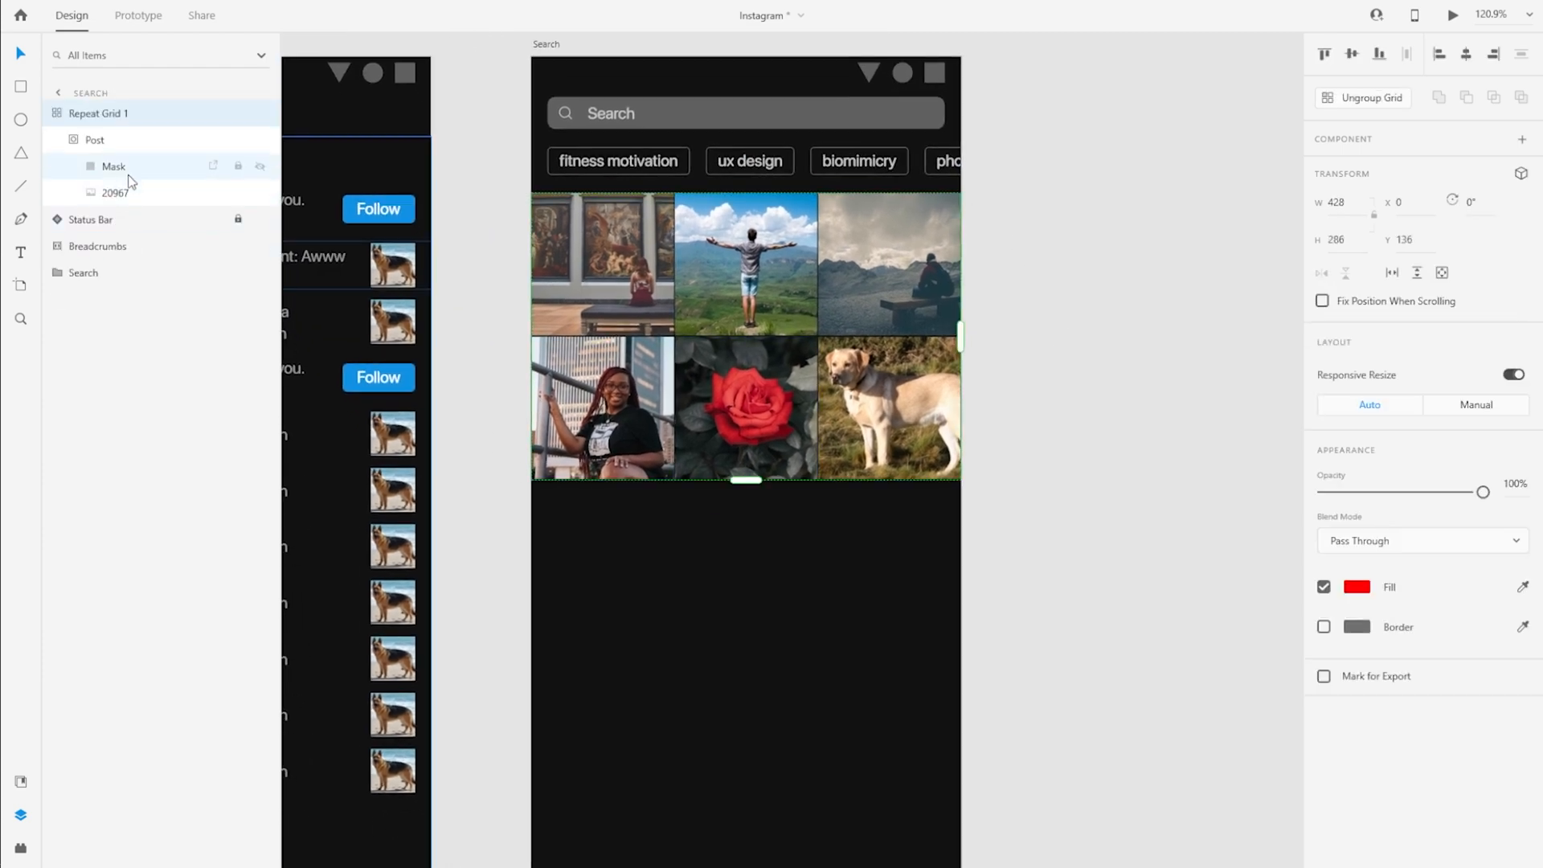
left_click(125, 176)
left_click(127, 191, "shift")
left_click(128, 170)
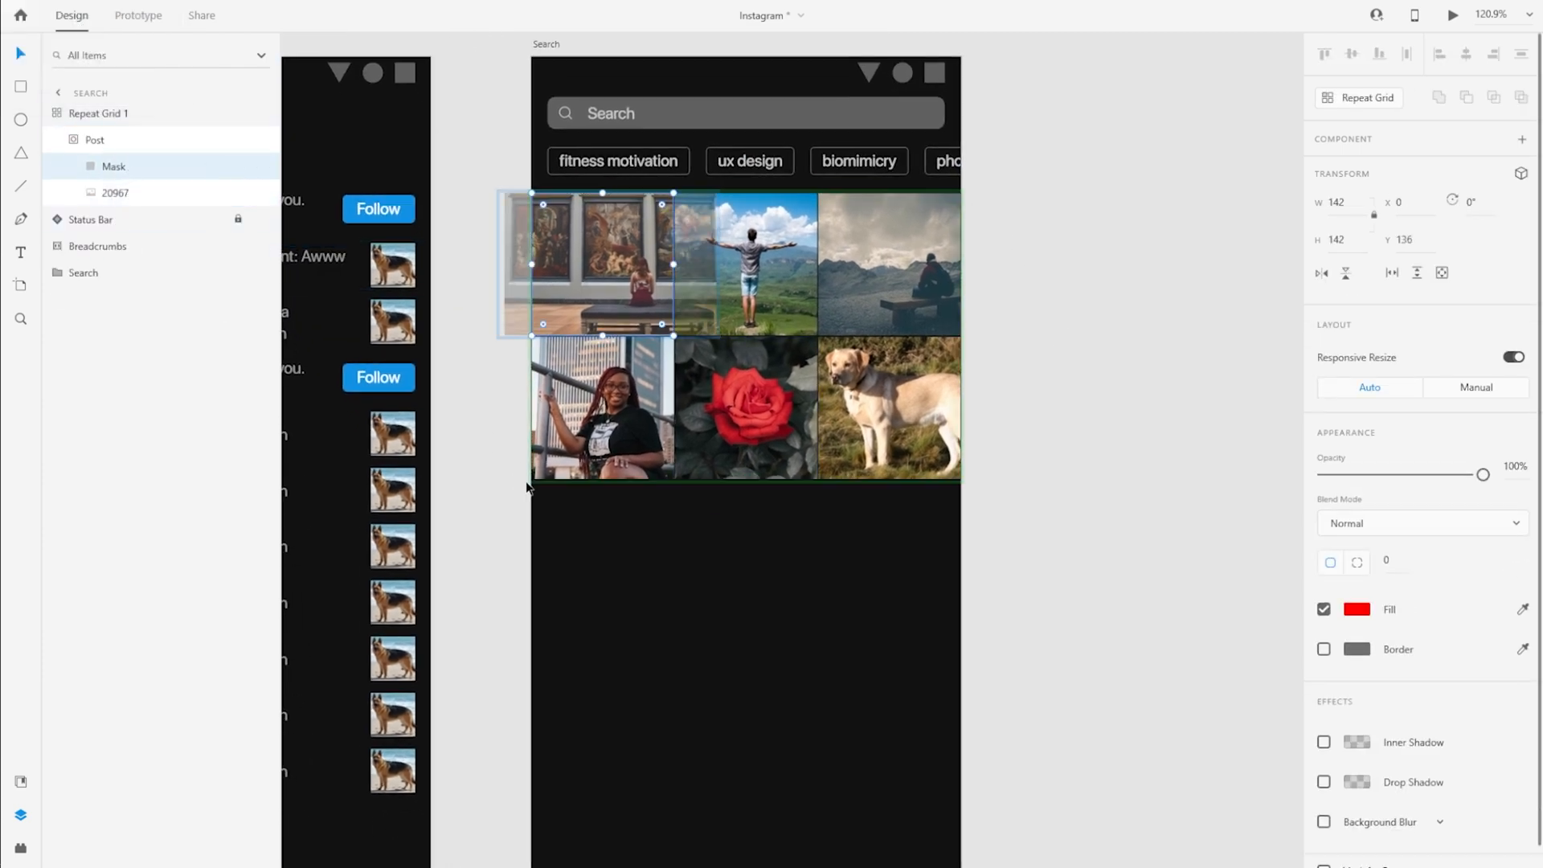
left_click(91, 117)
key("alt+Tab")
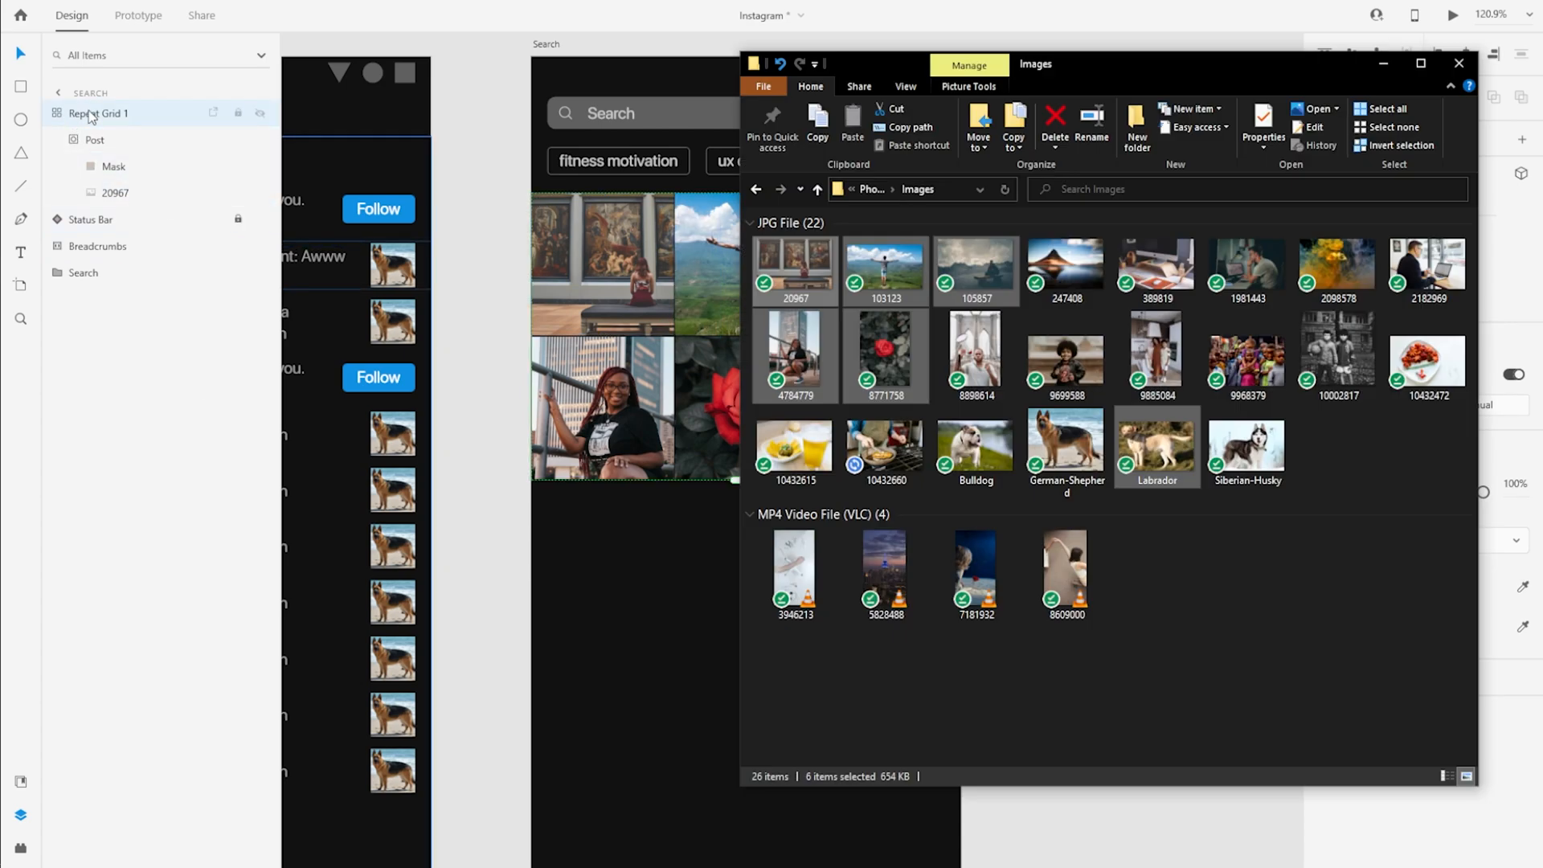
left_click(631, 614)
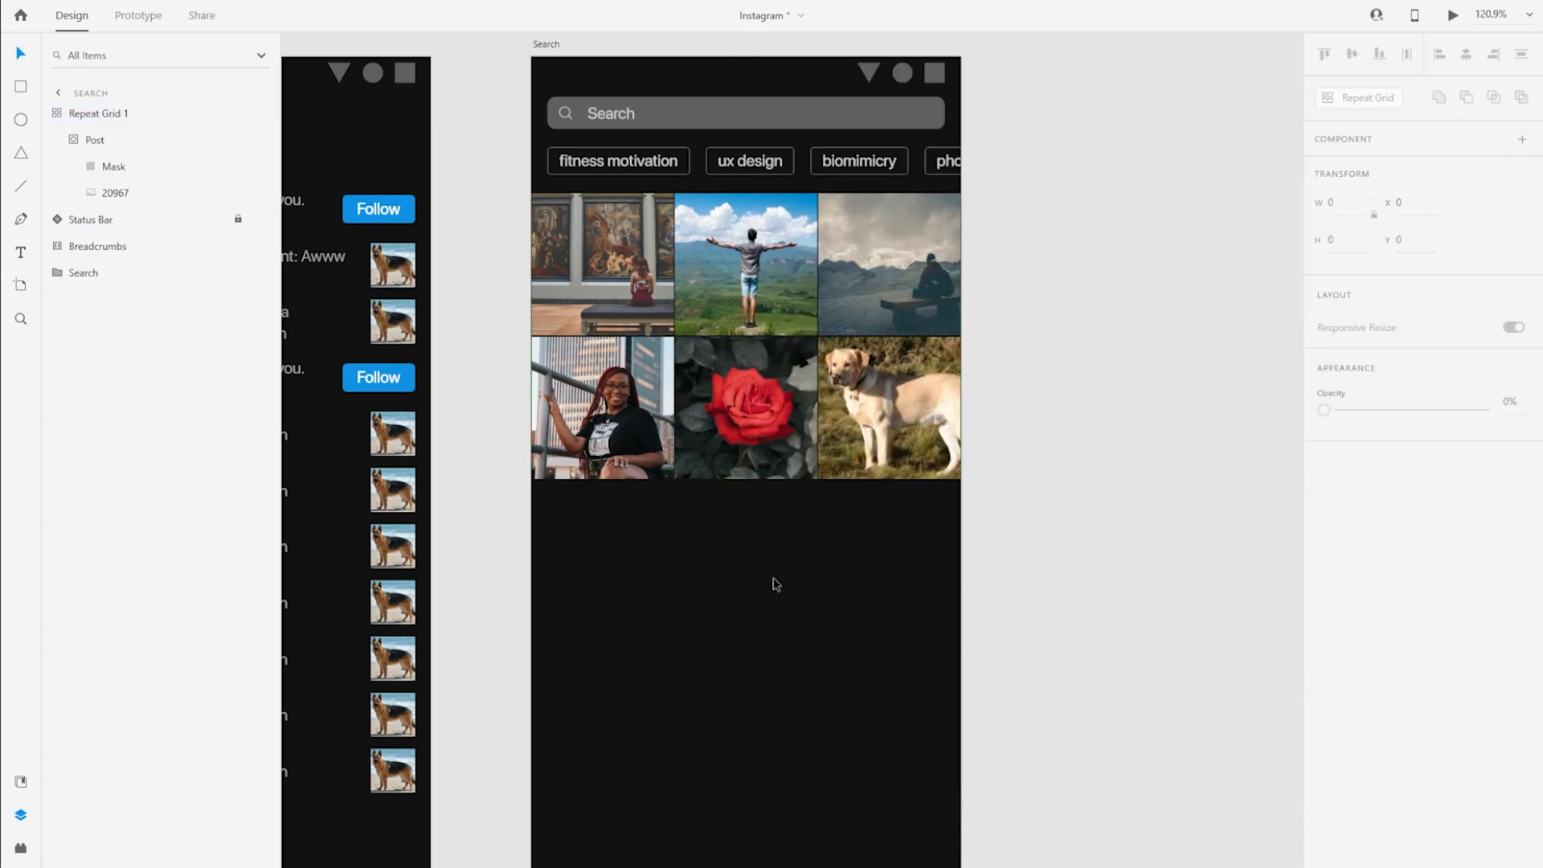
key("ctrl+v")
left_click_drag(604, 281, 593, 550)
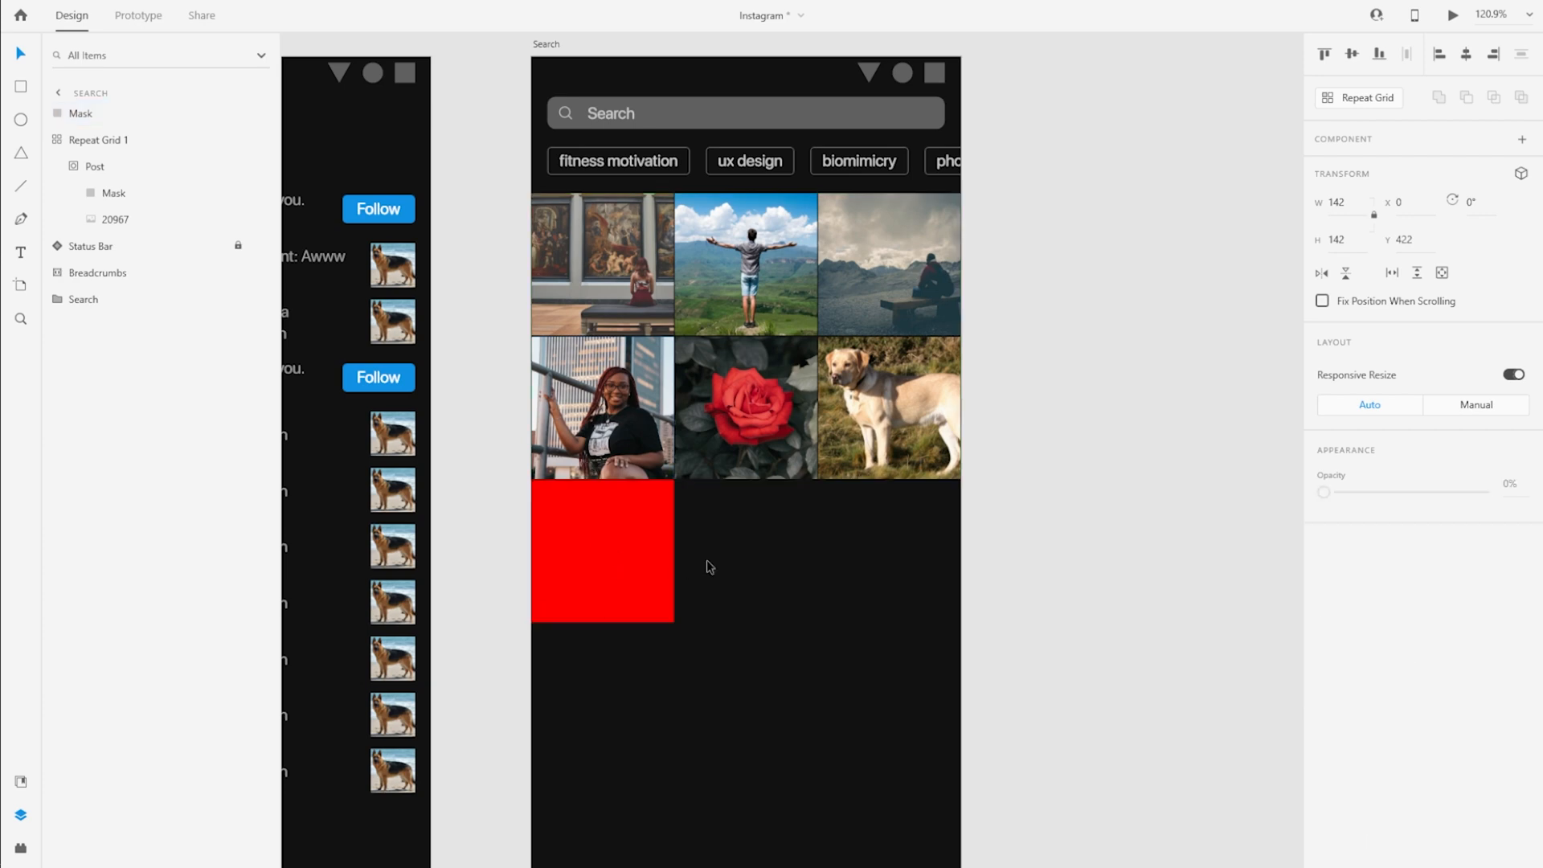
Bring image 247408 from the Images folder onto the red square and mask it with the square
key("alt+Tab")
left_click_drag(1061, 269, 582, 532)
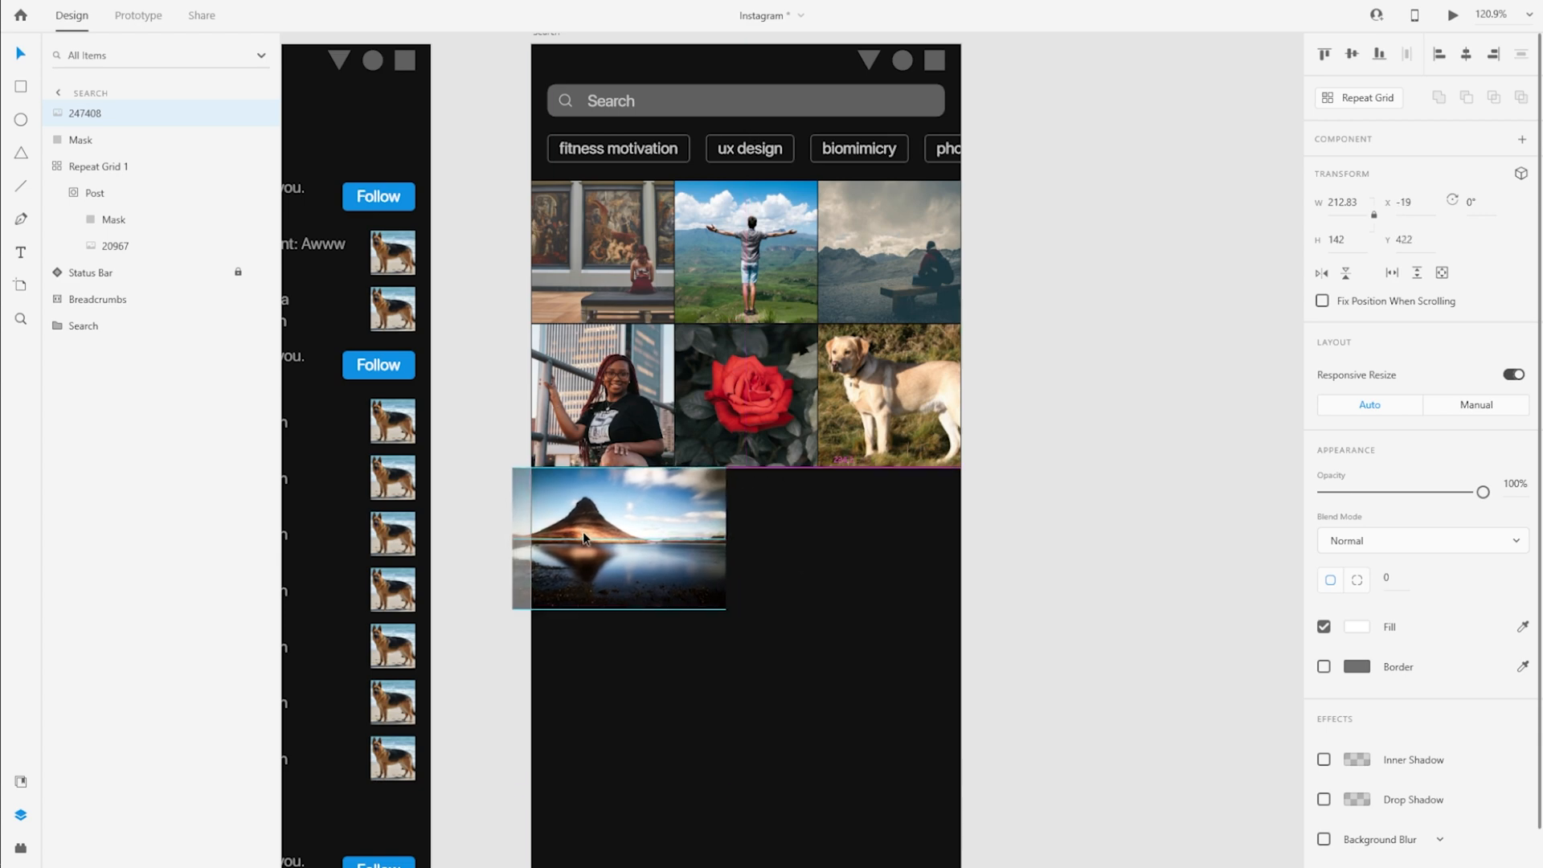
key("ctrl+shift+m")
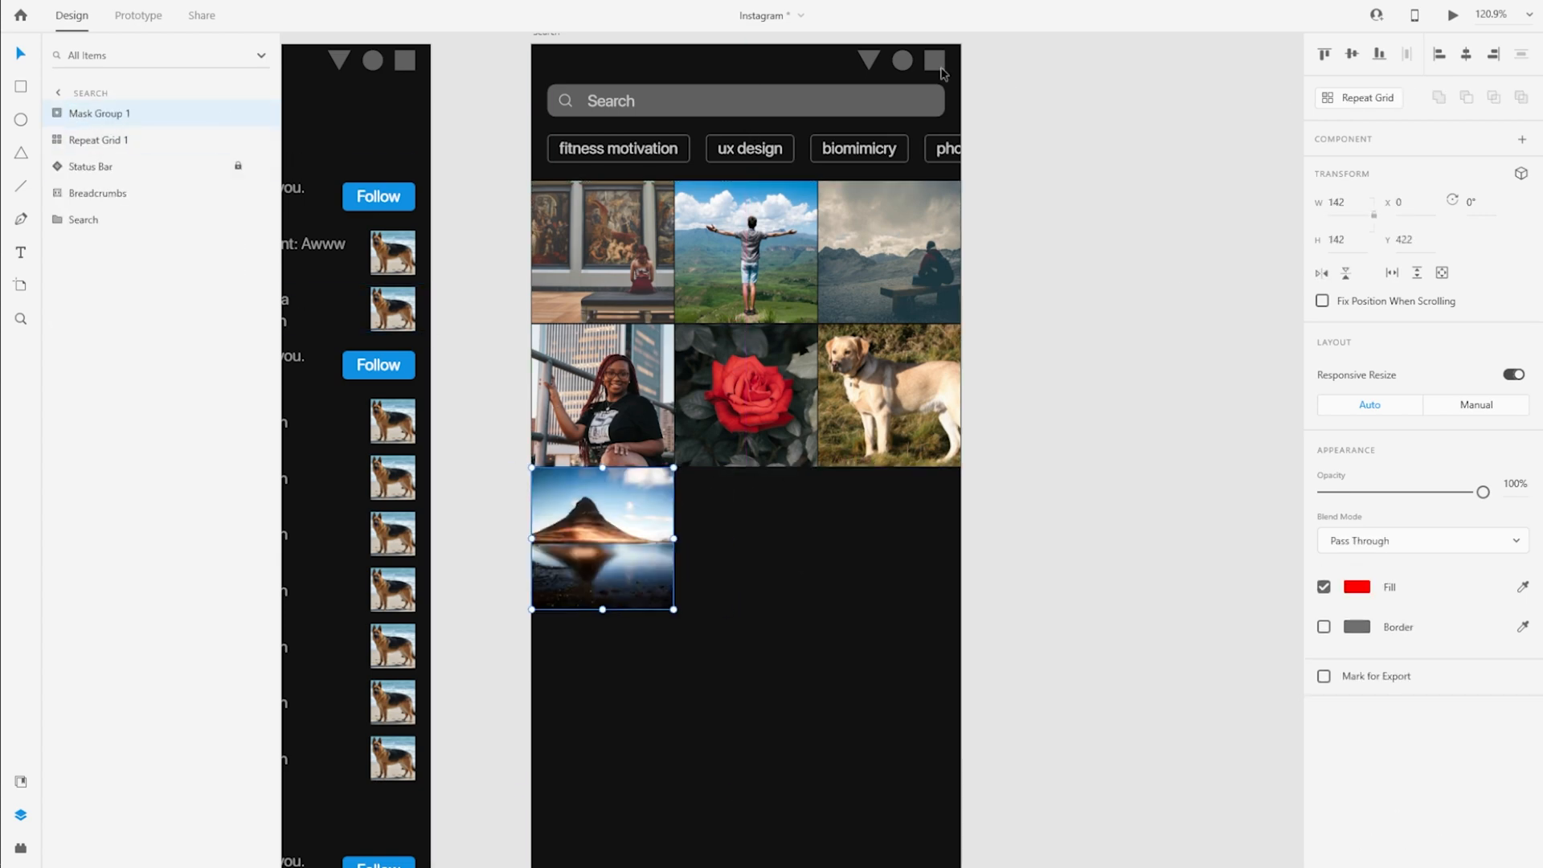
Turn the masked volcano image into a two-by-two repeat grid 286 wide with a thin gap between the rows
left_click_drag(674, 536, 818, 536)
scroll(688, 506, "down", 3)
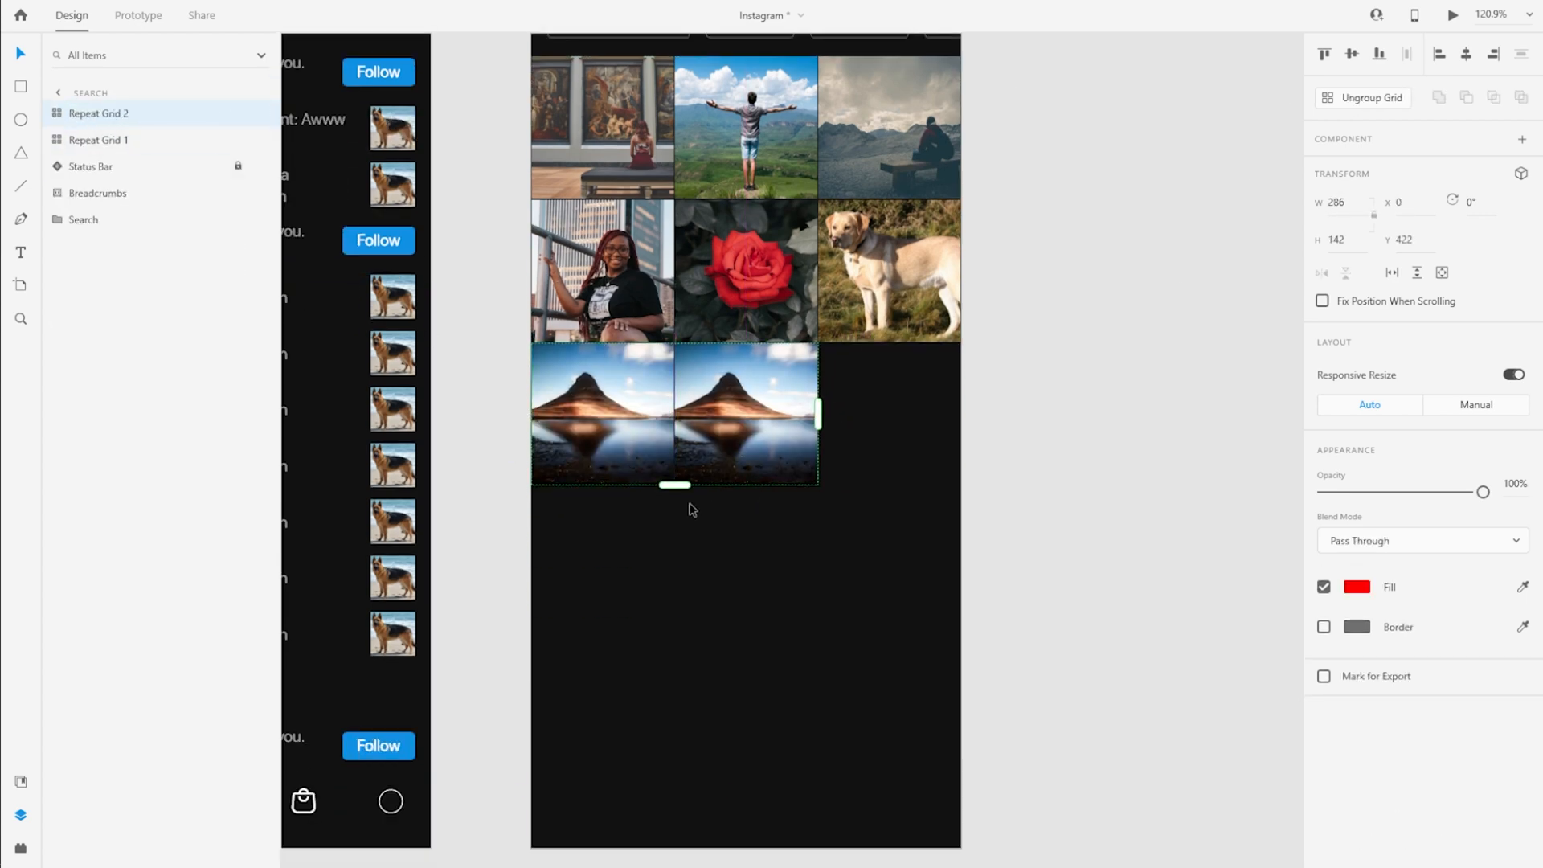
left_click_drag(675, 484, 696, 631)
scroll(680, 654, "up", 5)
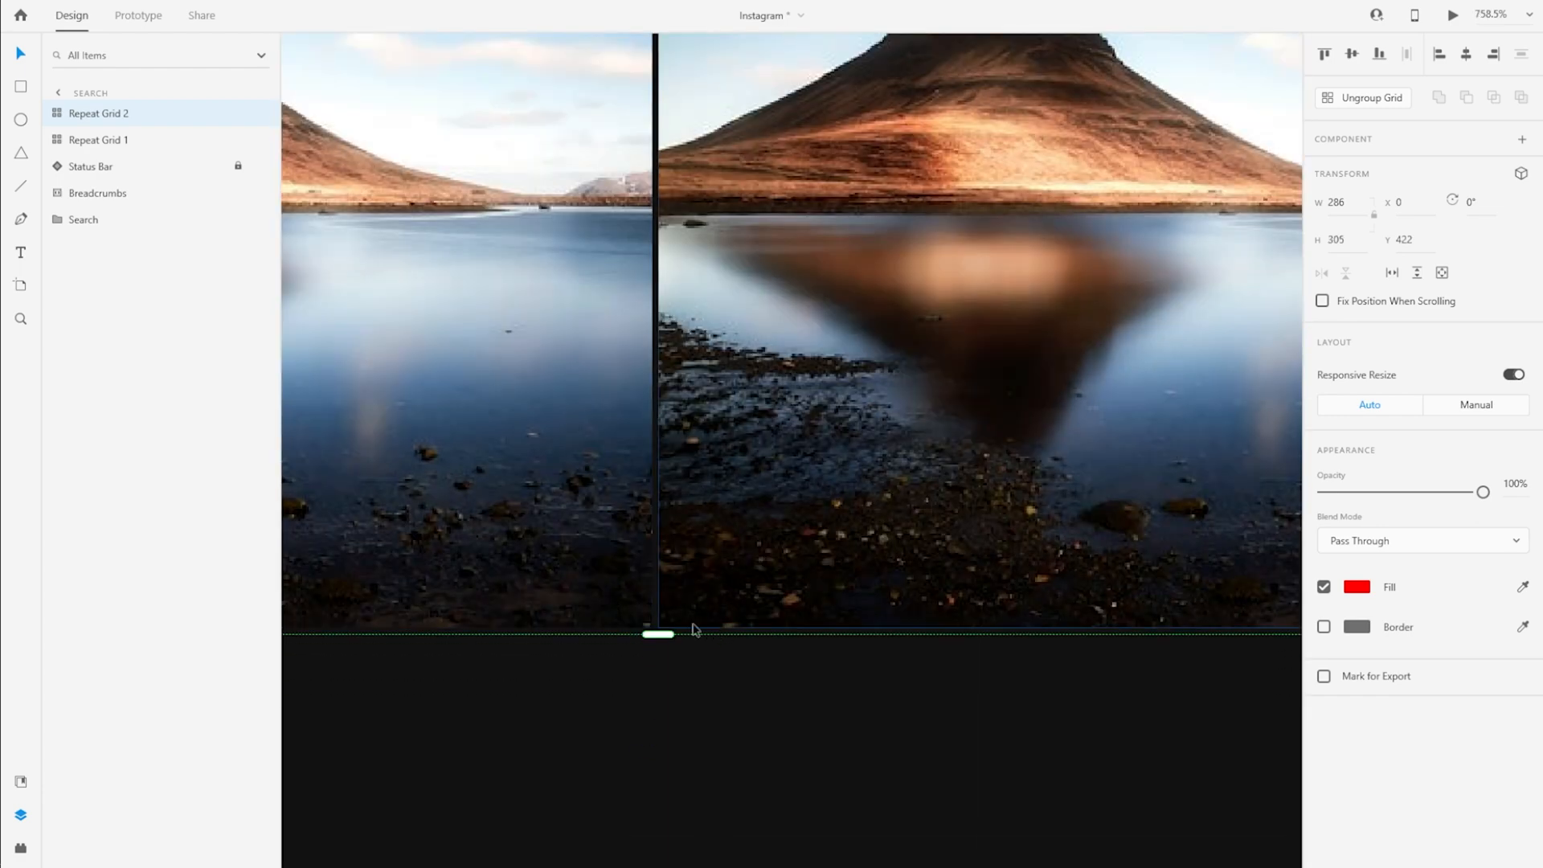
scroll(698, 630, "down", 4)
left_click_drag(704, 458, 673, 429)
scroll(671, 418, "down", 5)
left_click_drag(1022, 229, 1000, 319)
Fill the second repeat grid with images 247408, 389819, 1981443 and 2098578 from the Images folder
left_click(58, 114)
left_click(73, 139)
left_click(116, 193)
key("alt+Tab")
left_click(1157, 274, "ctrl")
left_click(1245, 277, "ctrl")
left_click(1317, 280, "ctrl")
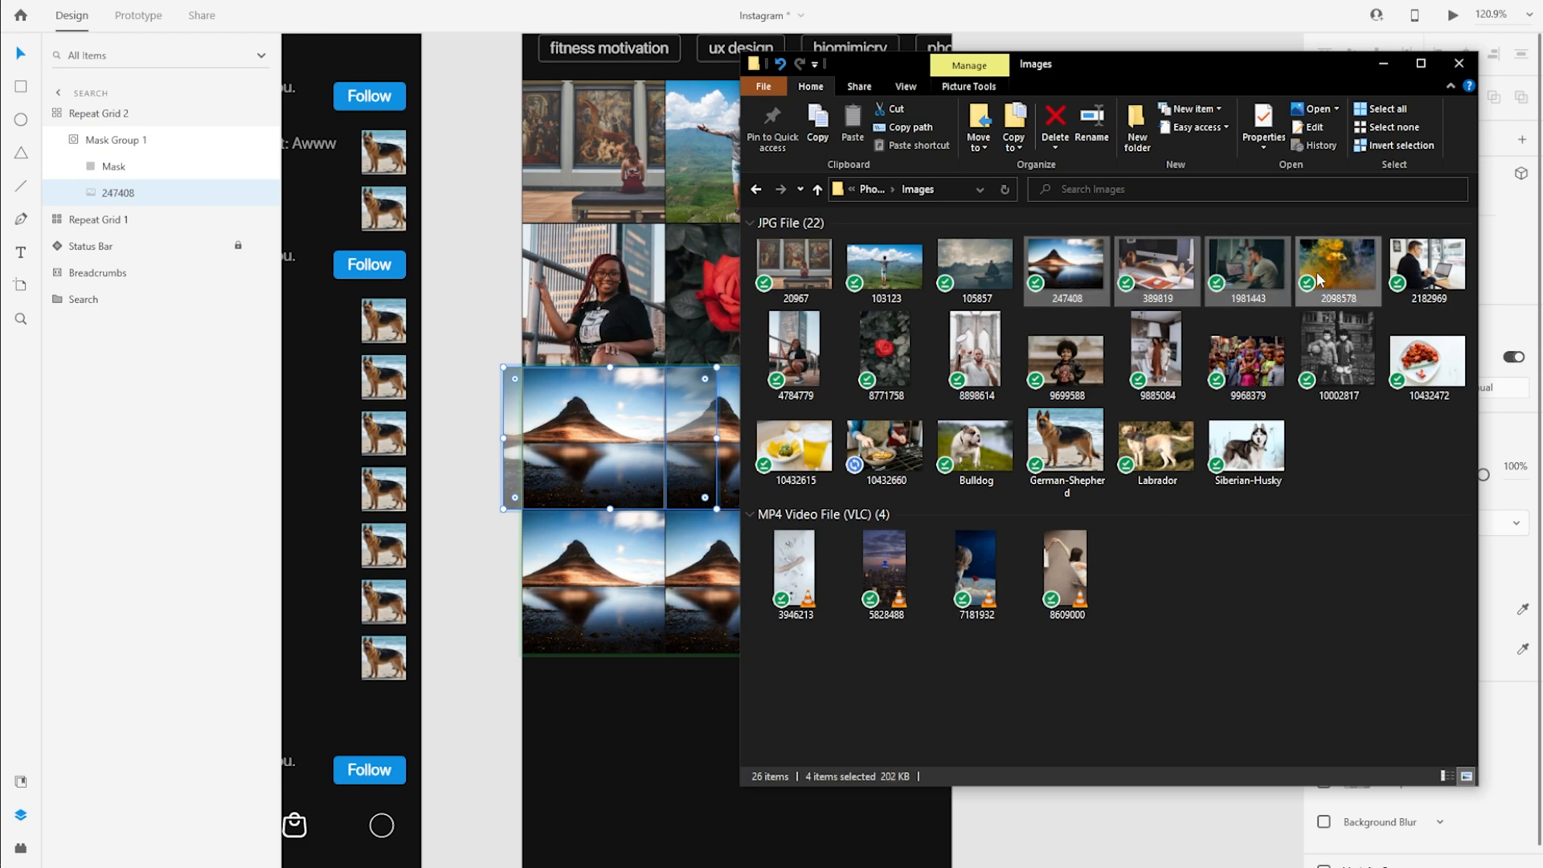
left_click_drag(642, 523, 635, 518)
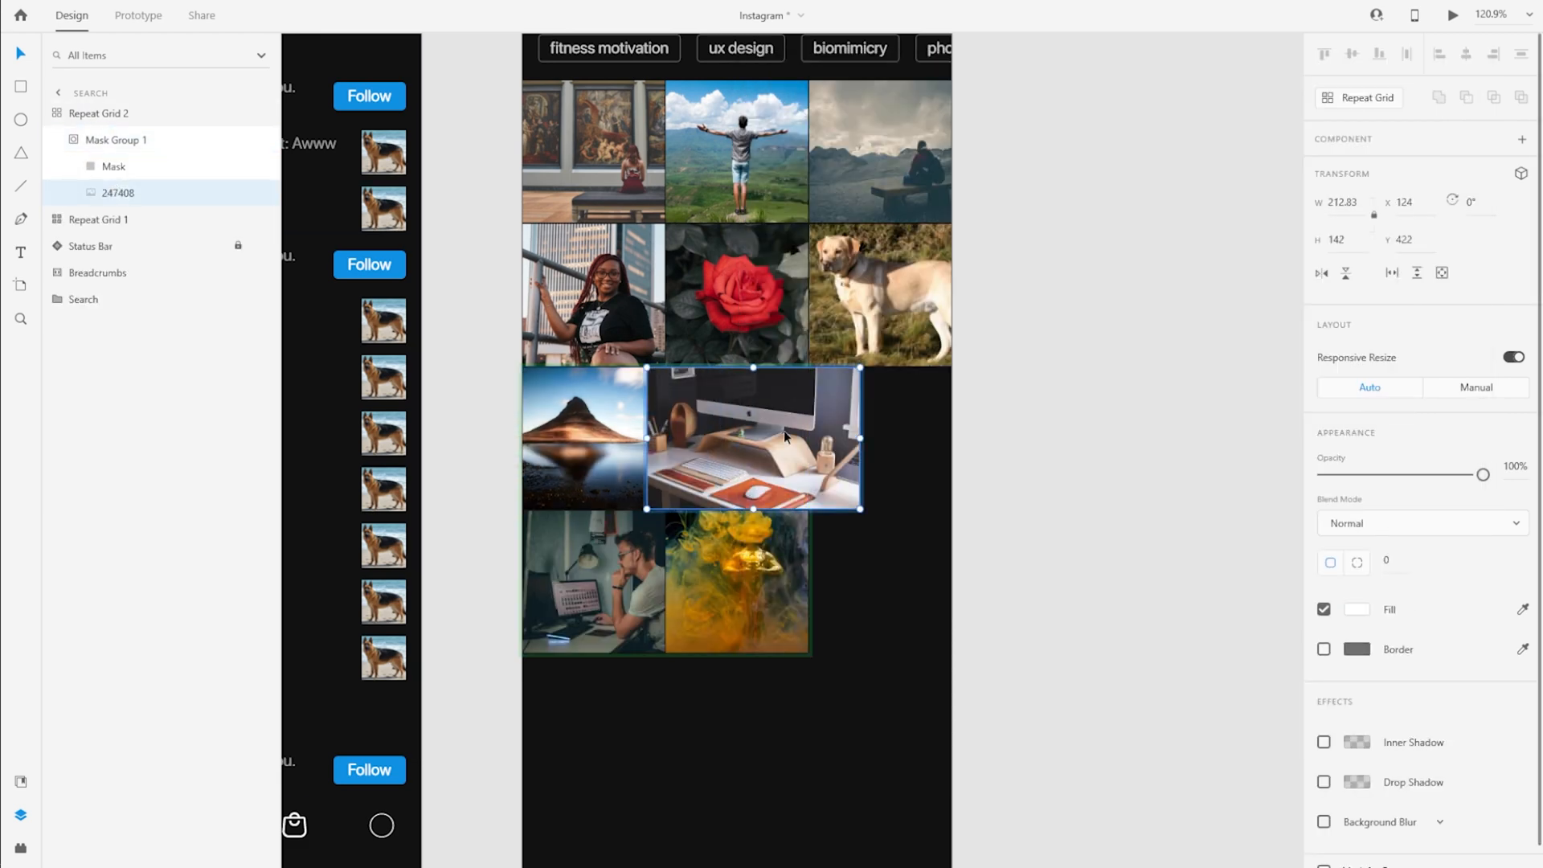
Reposition the photos inside the second repeat grid's masks to frame their subjects
left_click(602, 577)
double_click(603, 577)
left_click_drag(603, 576, 583, 577)
double_click(759, 586)
left_click_drag(759, 586, 872, 429)
left_click(898, 603)
Copy the second grid's Mask square and paste it into the empty third column at X 286, Y 422
left_click(178, 173)
key("ctrl+c")
left_click(899, 572)
left_click(899, 572)
key("ctrl+v")
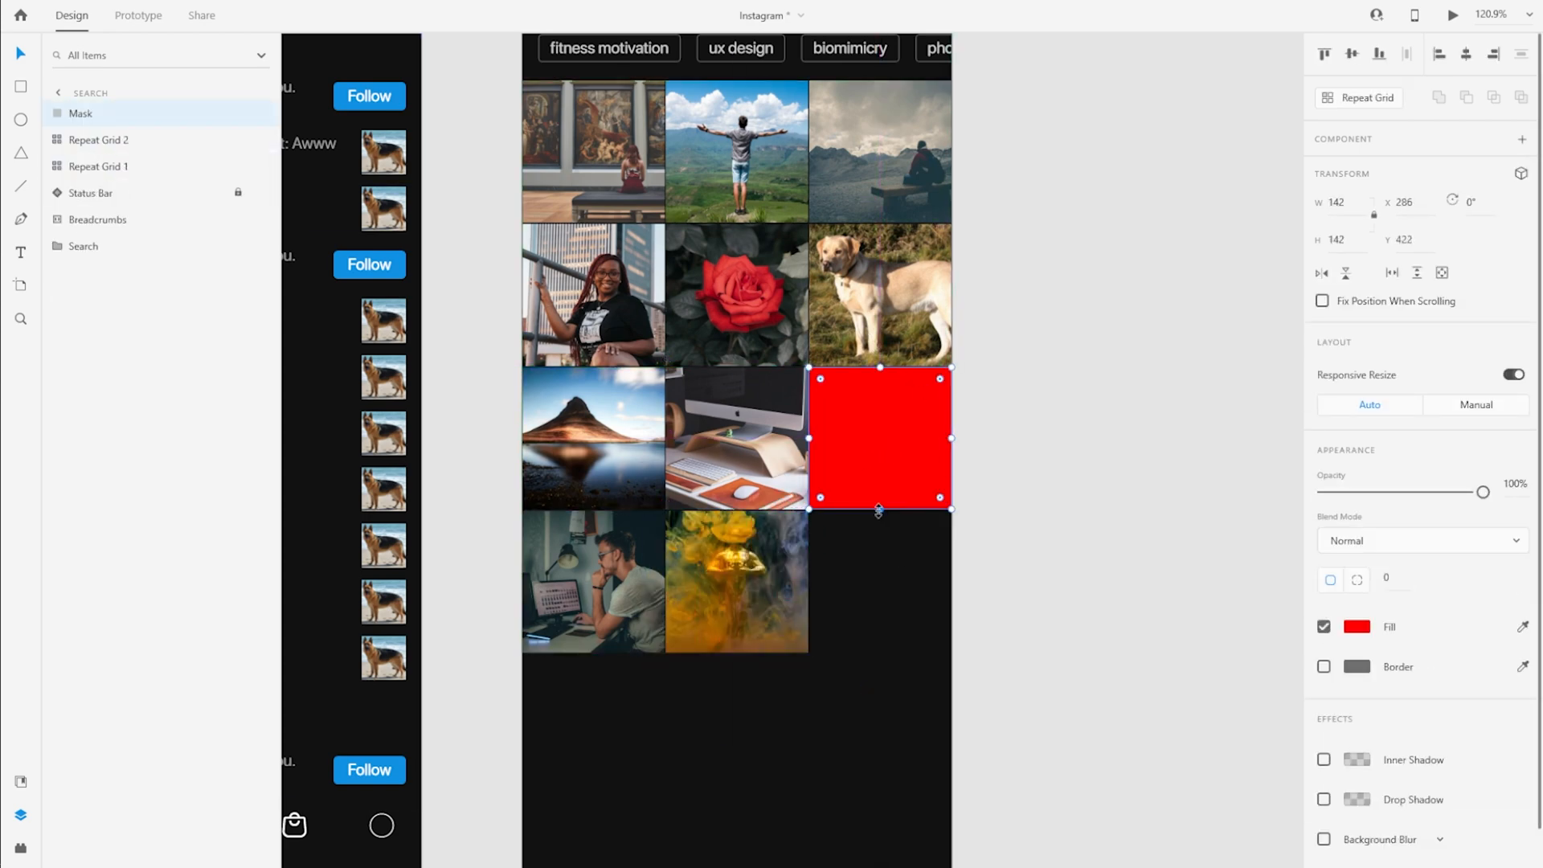
Stretch the pasted red square down across both rows to a height of 285, flush with the neighbouring images
left_click_drag(879, 509, 879, 637)
key("ctrl+z")
left_click_drag(879, 510, 879, 651)
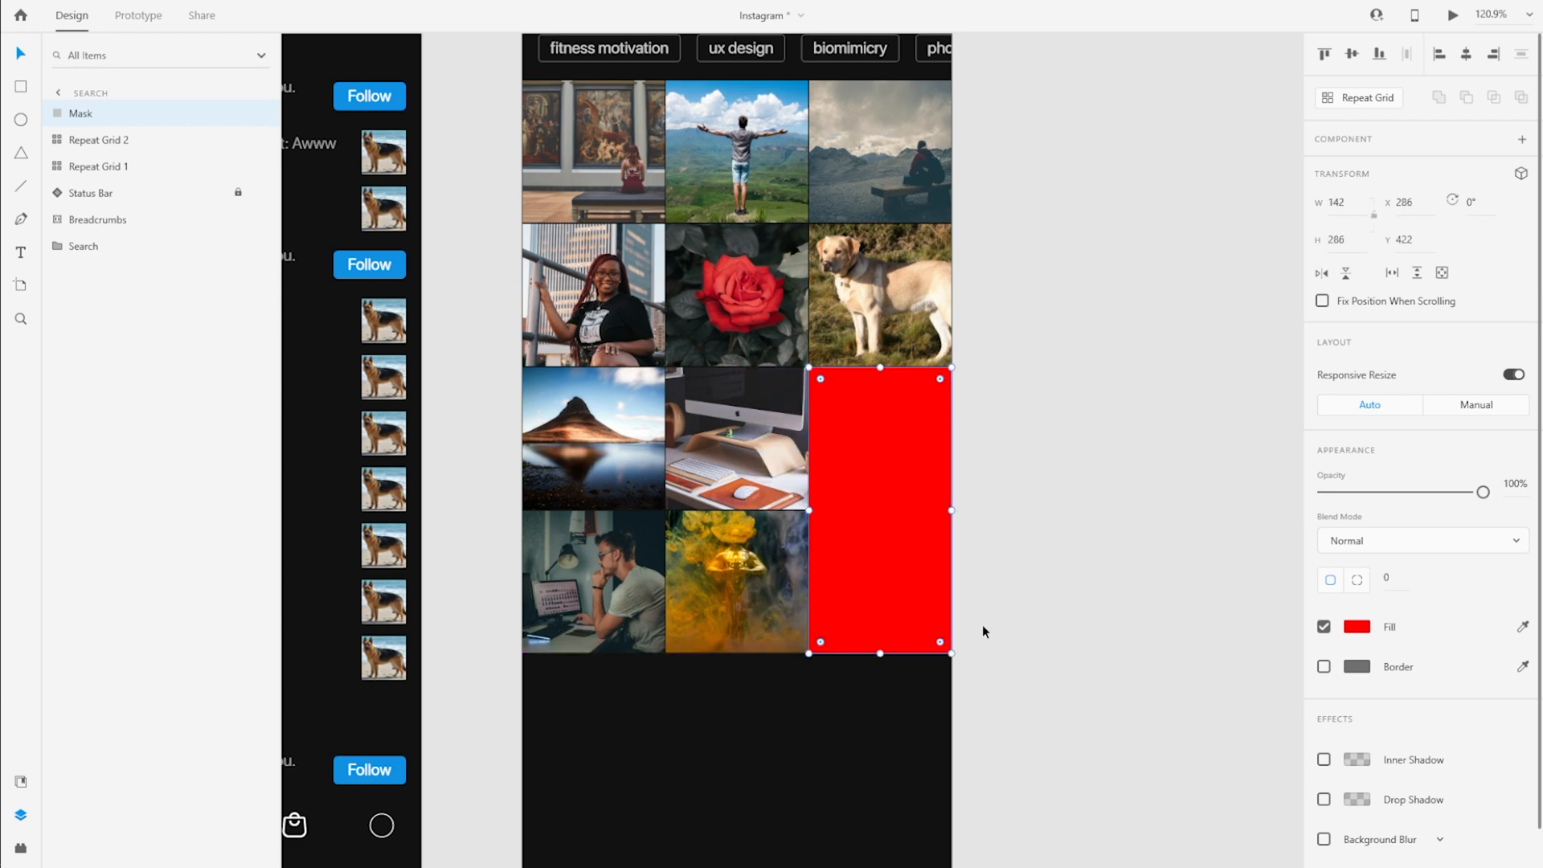
scroll(895, 378, "up", 5, "ctrl")
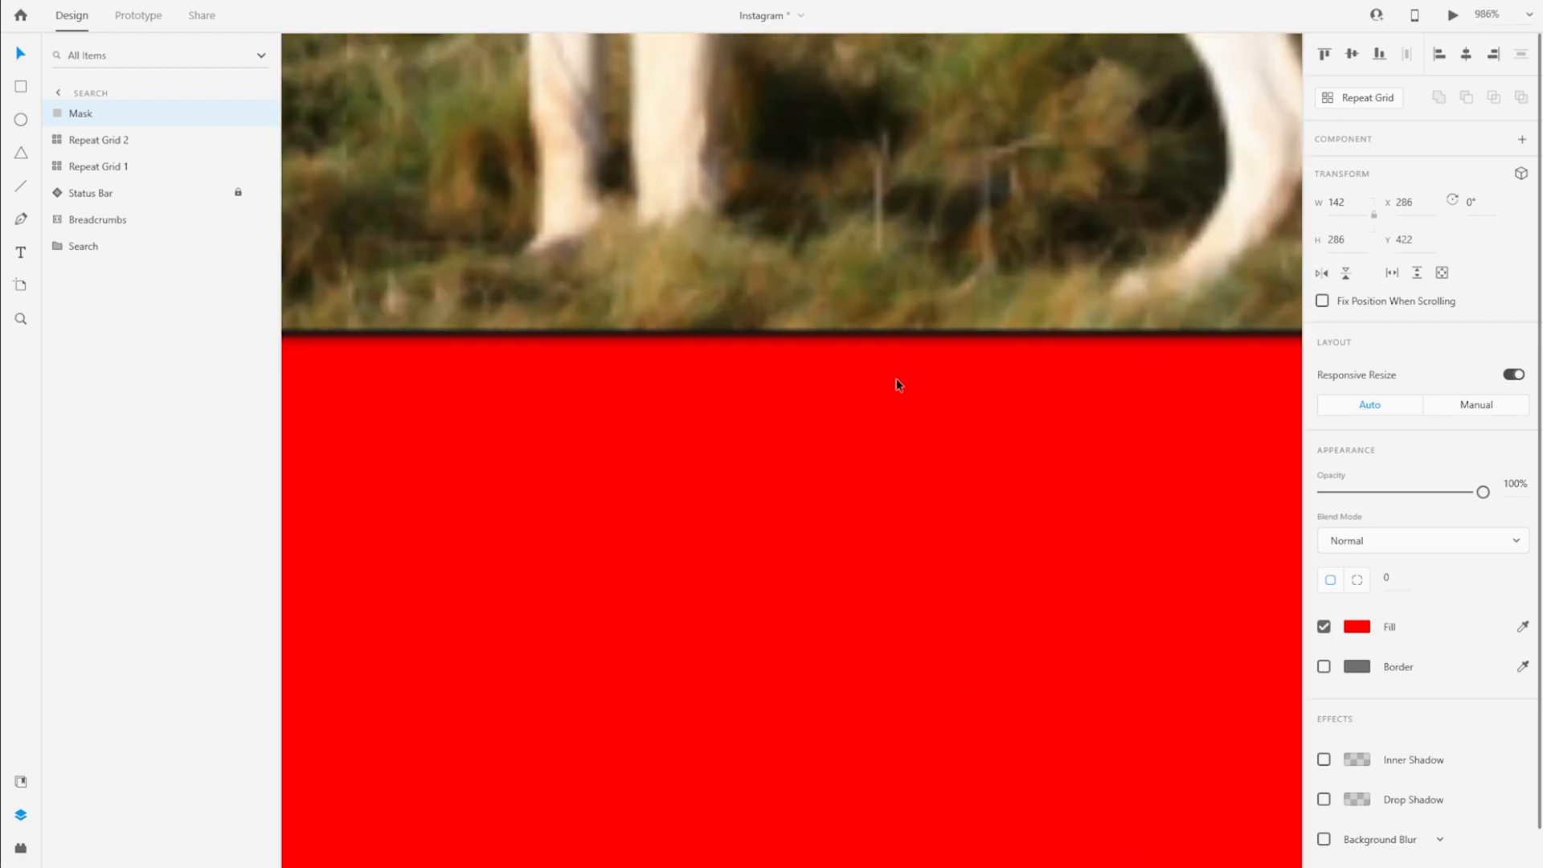
scroll(658, 532, "down", 3)
scroll(578, 531, "up", 5, "ctrl")
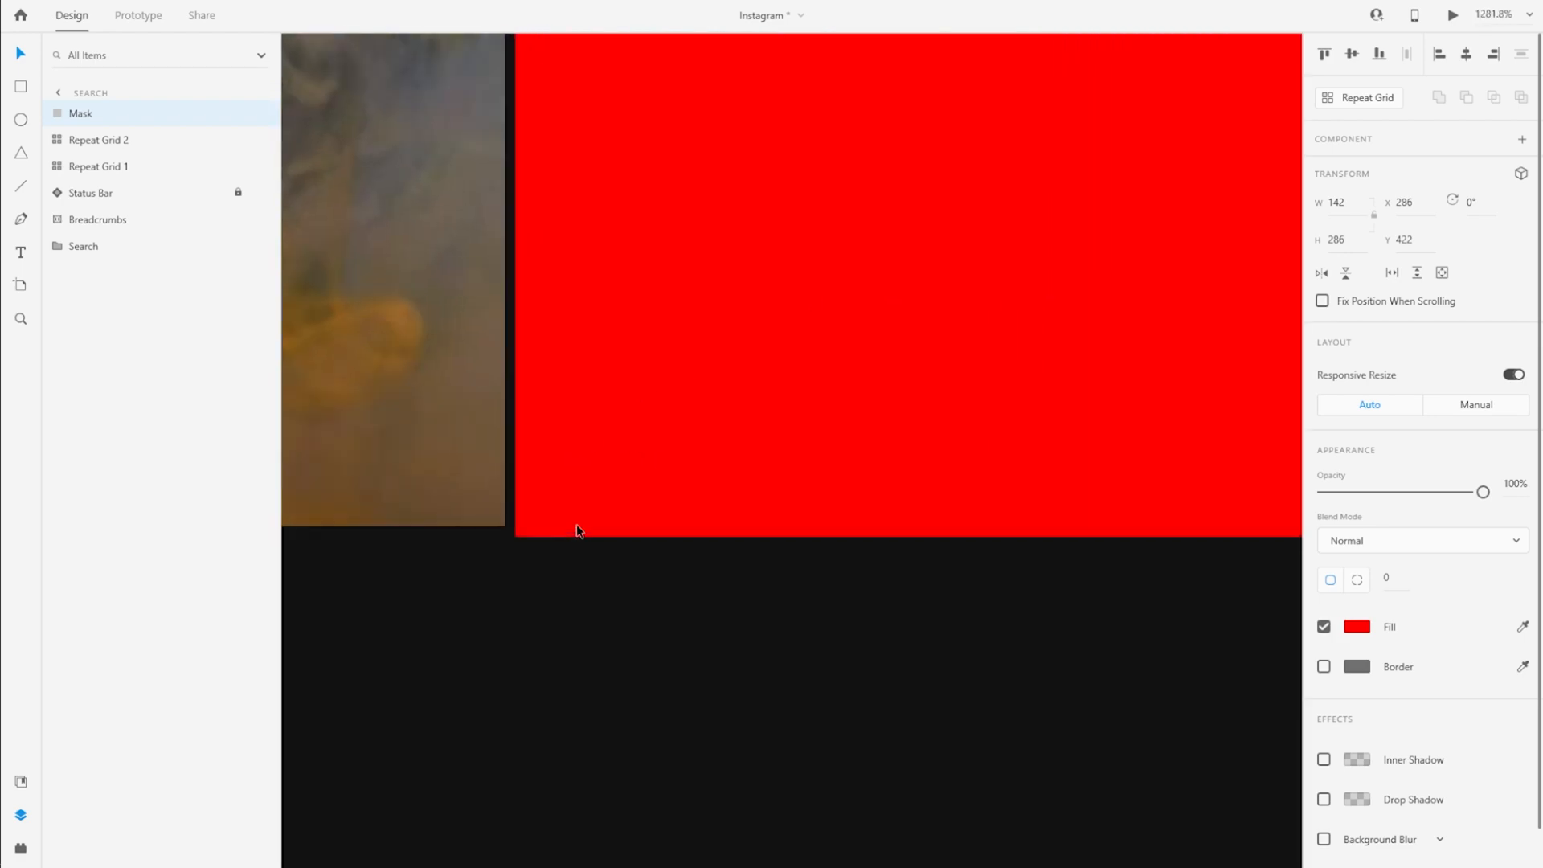
left_click_drag(1268, 539, 1270, 527)
scroll(854, 527, "down", 8, "ctrl")
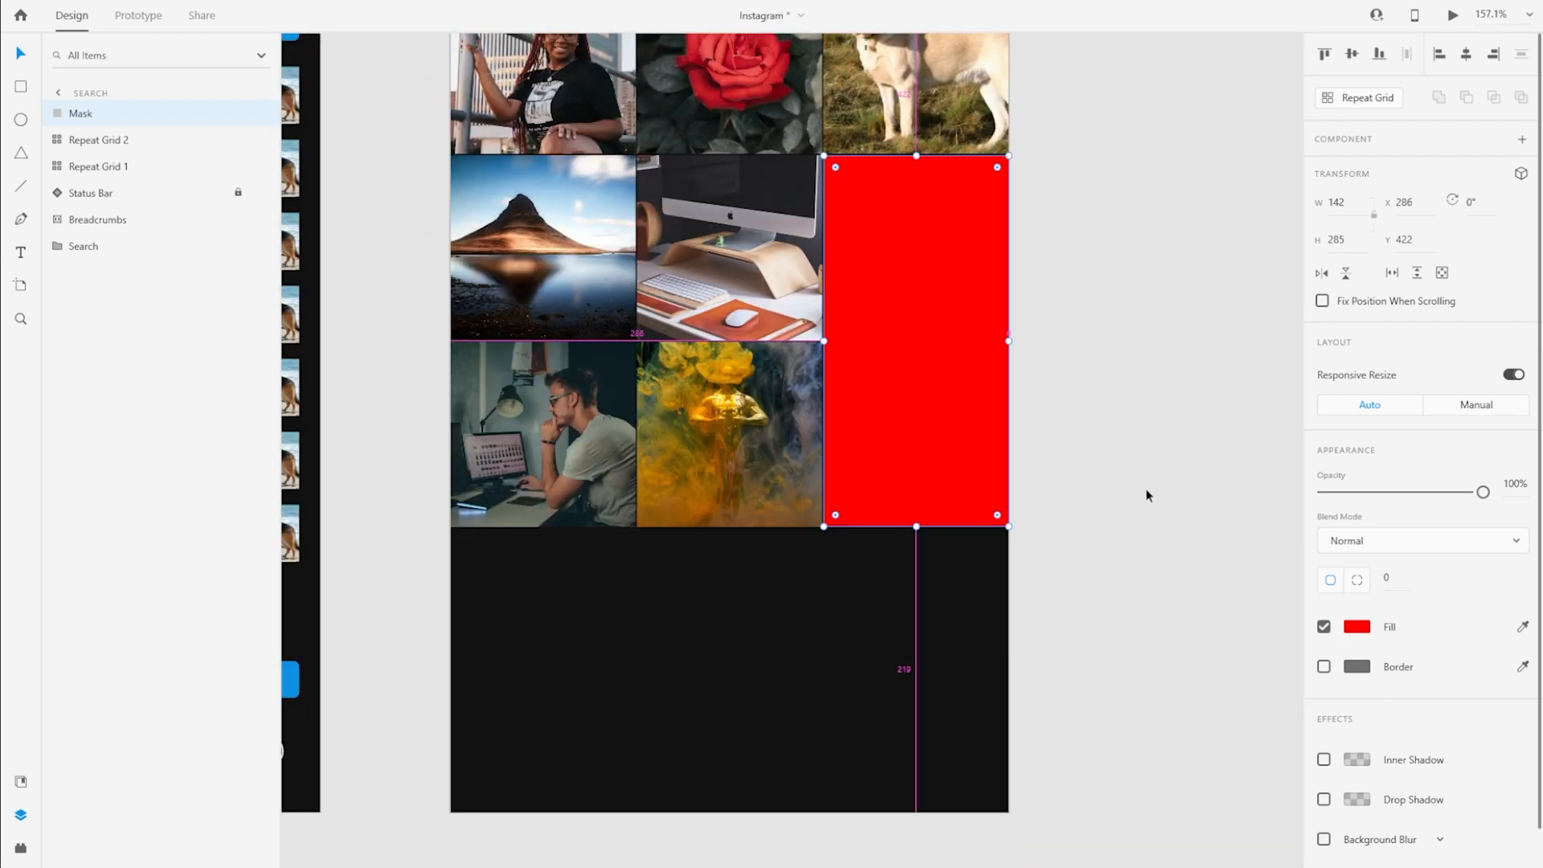
scroll(836, 337, "up", 2, "ctrl")
scroll(1103, 333, "up", 1)
scroll(706, 322, "down", 2, "ctrl")
Import video 3946213 from the Images folder onto the pasteboard and set its width to 142
left_click_drag(1125, 284, 930, 337)
key("alt+Tab")
left_click(786, 575)
left_click_drag(786, 575, 933, 342)
scroll(832, 797, "down", 1, "ctrl")
left_click(972, 791)
left_click(742, 438)
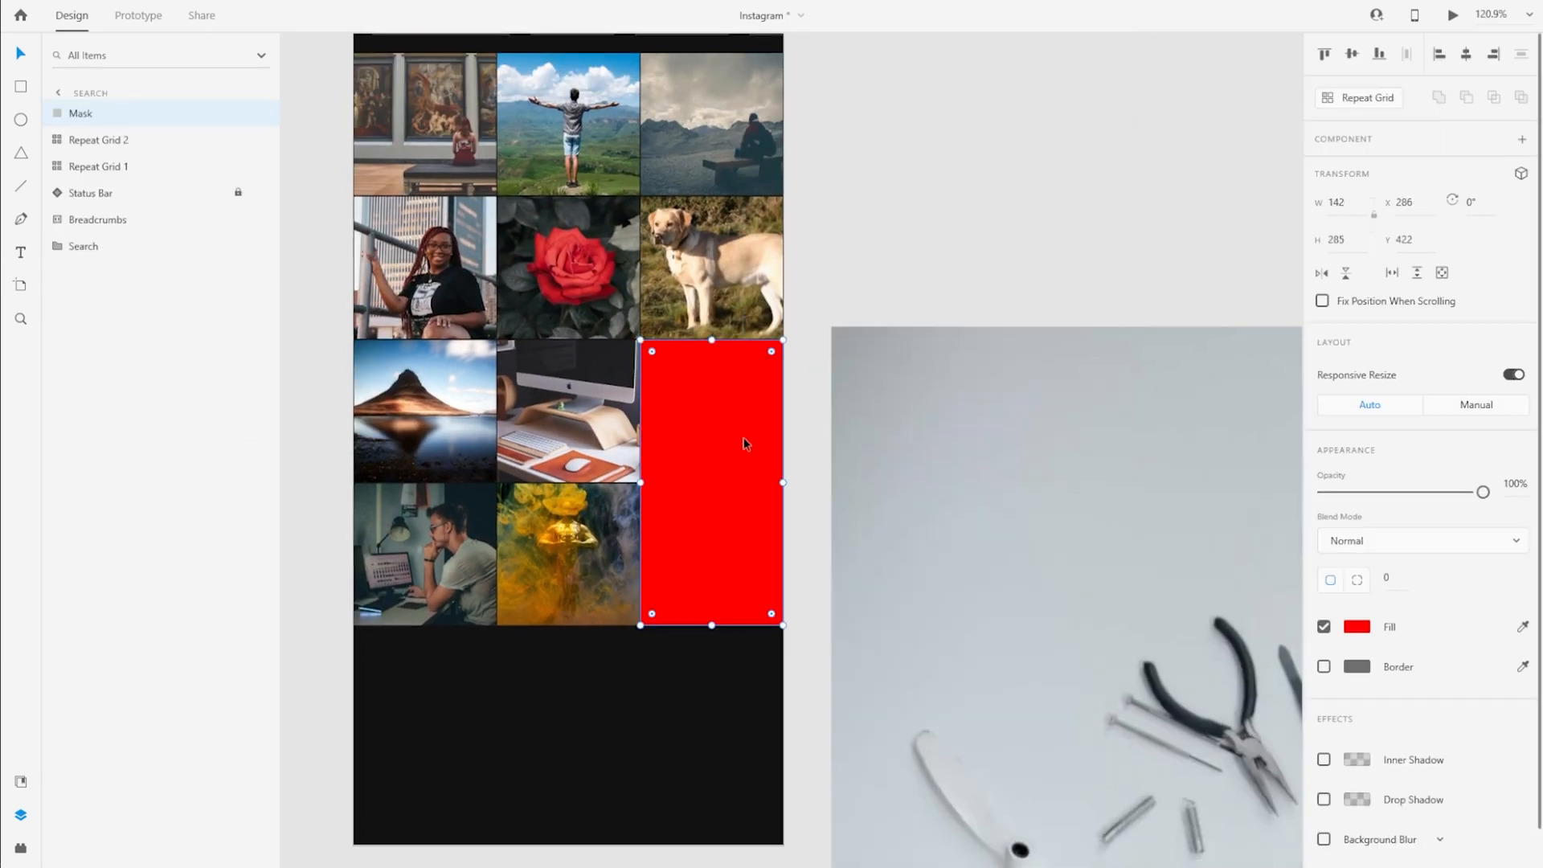
left_click(991, 454)
type("142")
key("Return")
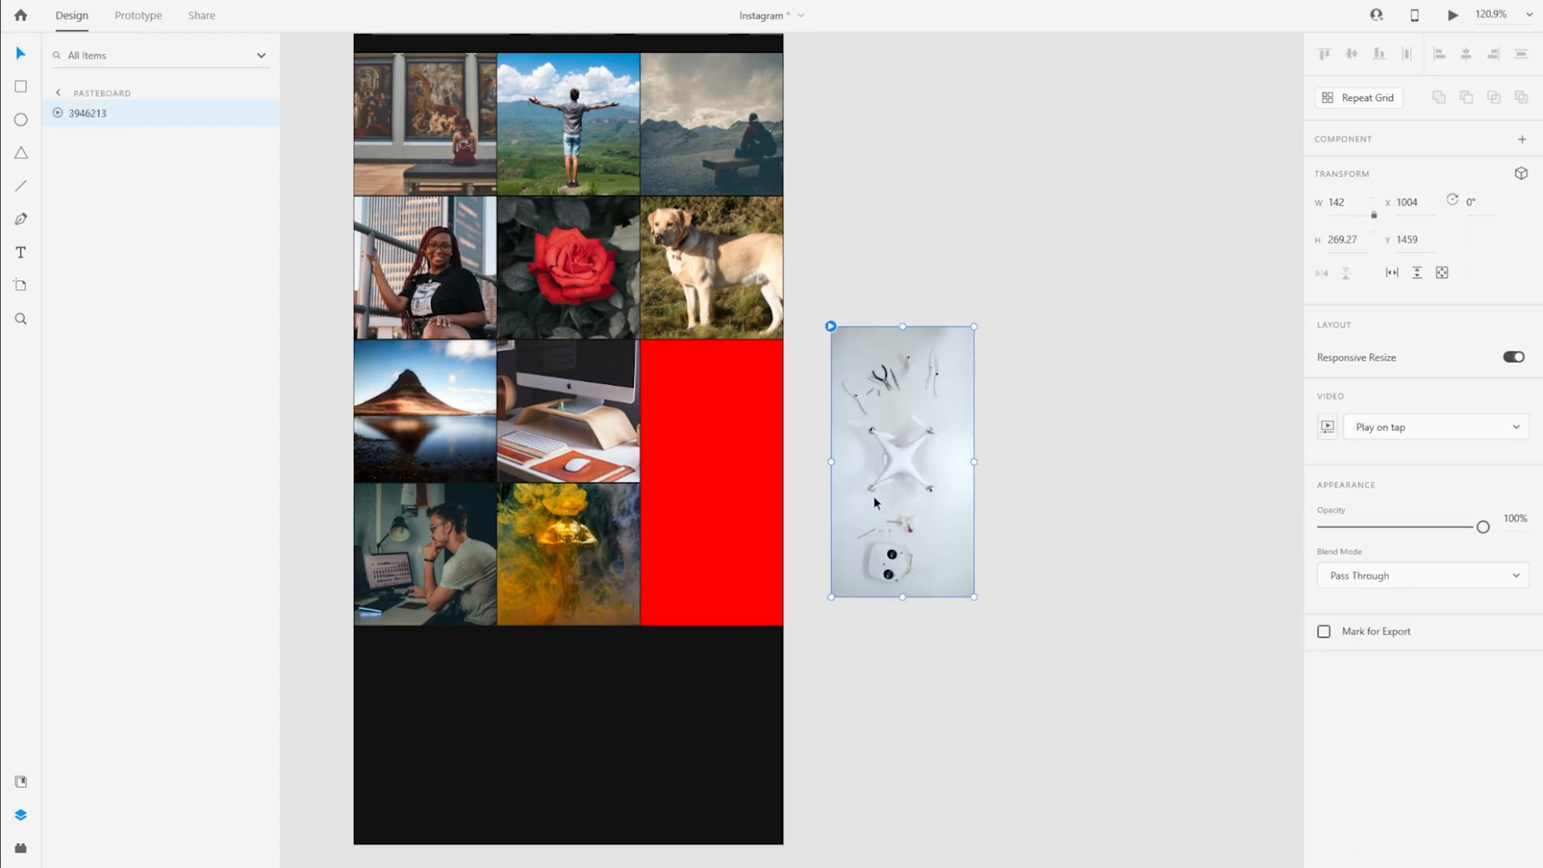
Place the drone video over the red rectangle at X 286, Y 422 and scale it from its centre to a height of 285
left_click_drag(874, 495, 677, 509)
scroll(851, 605, "up", 5, "ctrl")
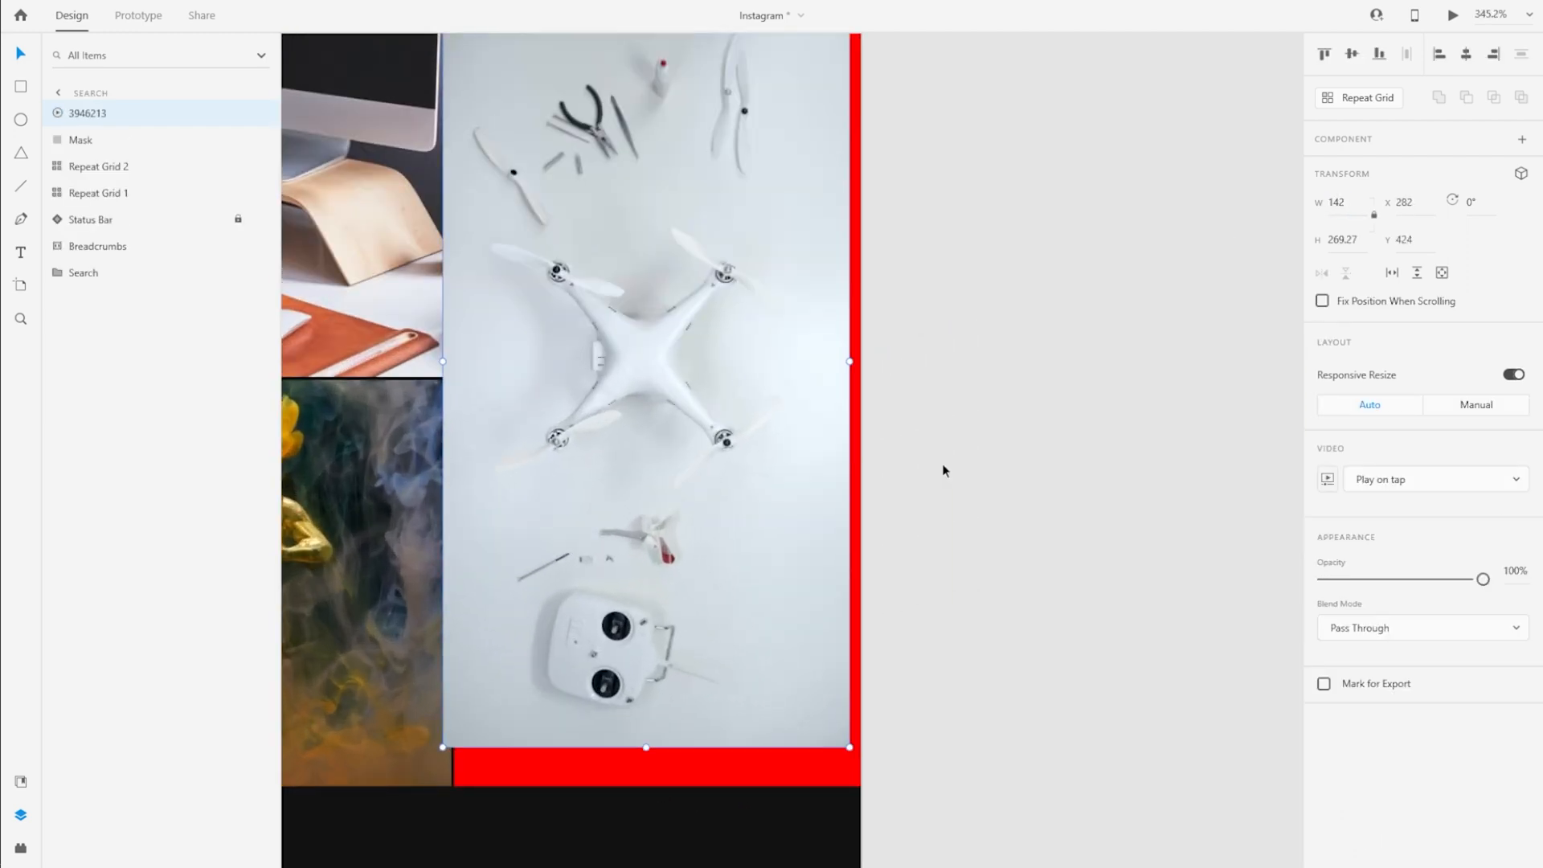
scroll(1071, 447, "down", 2, "ctrl")
left_click_drag(840, 417, 850, 413)
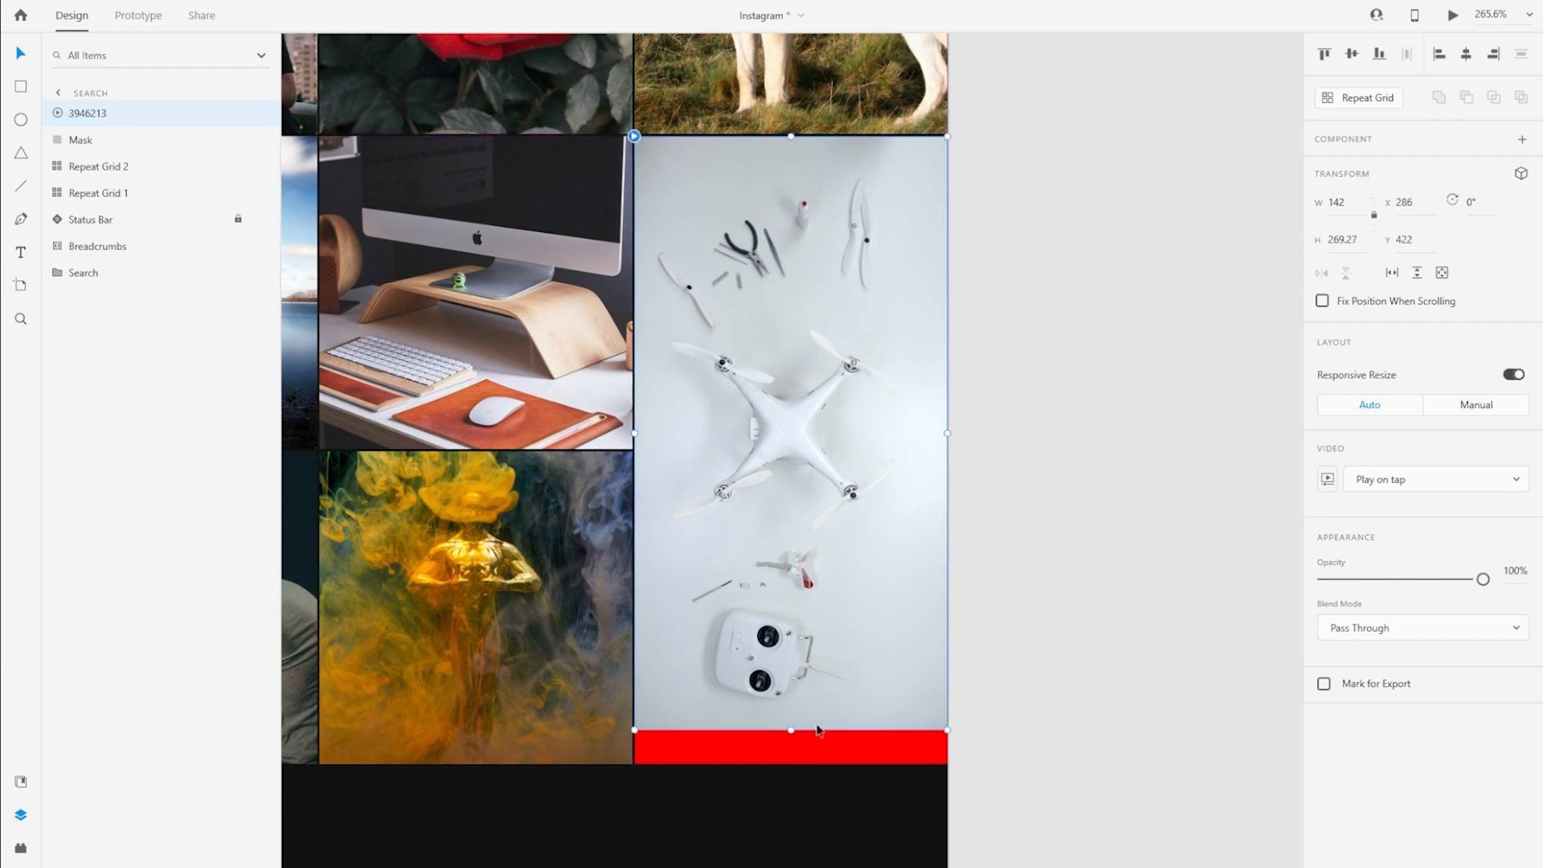
left_click_drag(949, 731, 968, 763)
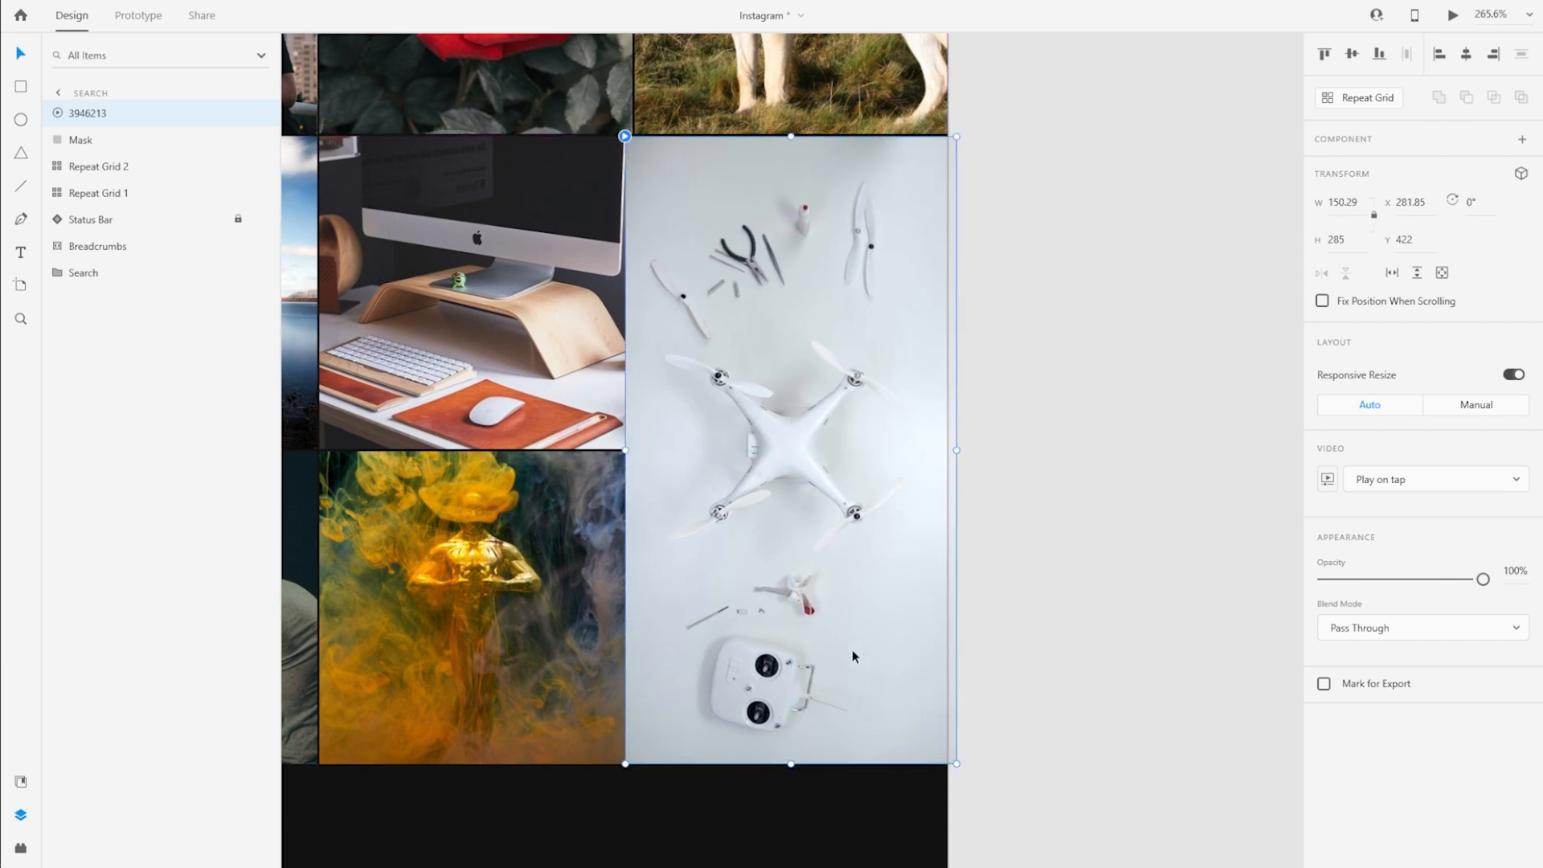
Set the drone video to play automatically and check its playback settings
left_click(1506, 482)
left_click(1382, 511)
left_click(1327, 479)
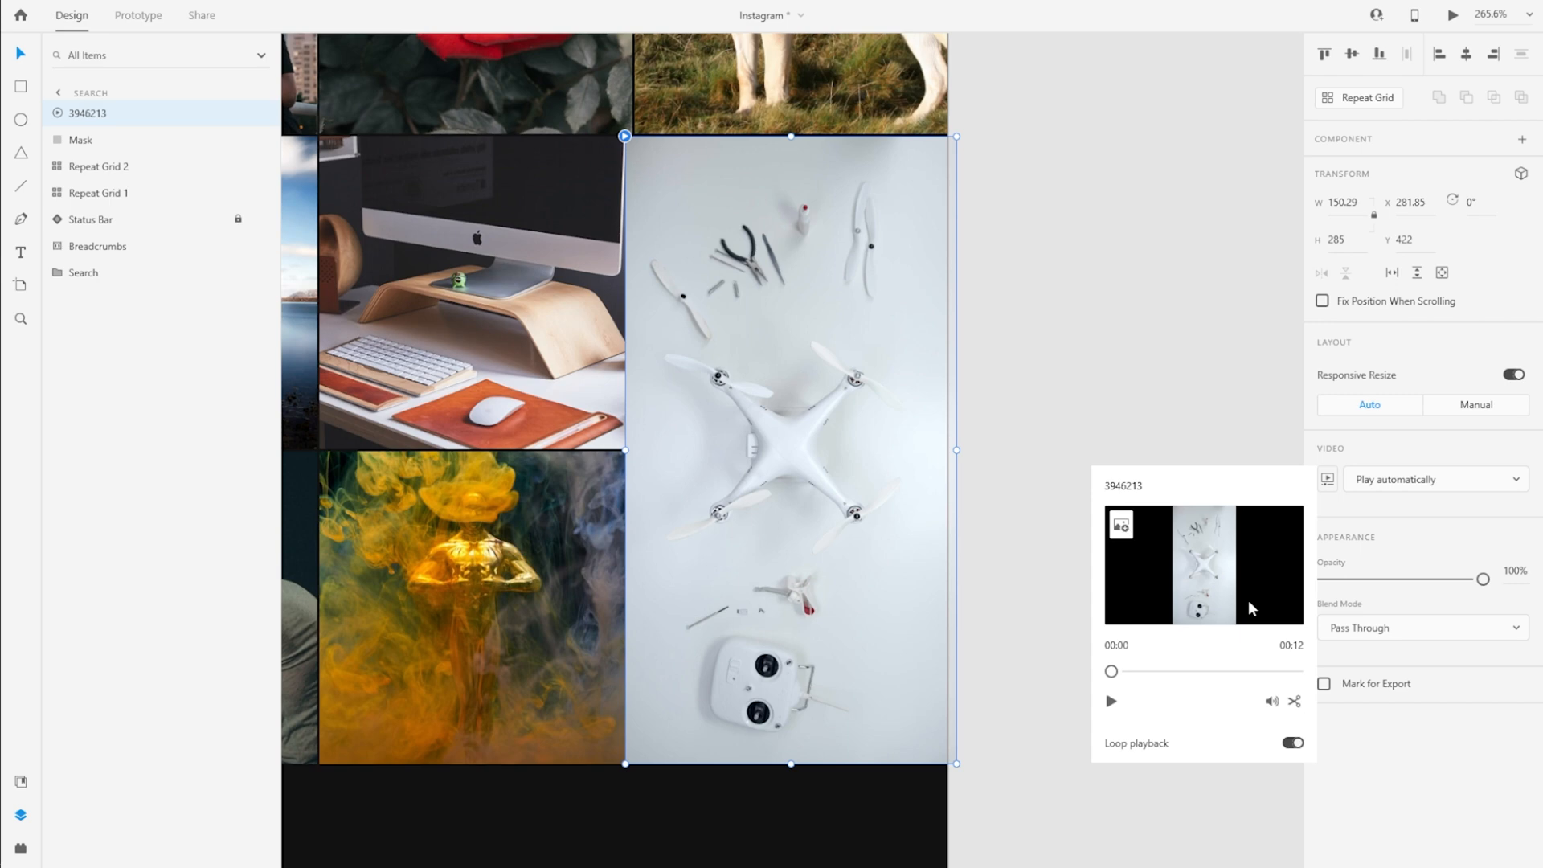
left_click(1410, 455)
Bring the red Mask rectangle in front of the drone video and mask the video with it
left_click(126, 138)
key("ctrl+]")
left_click(125, 139, "shift")
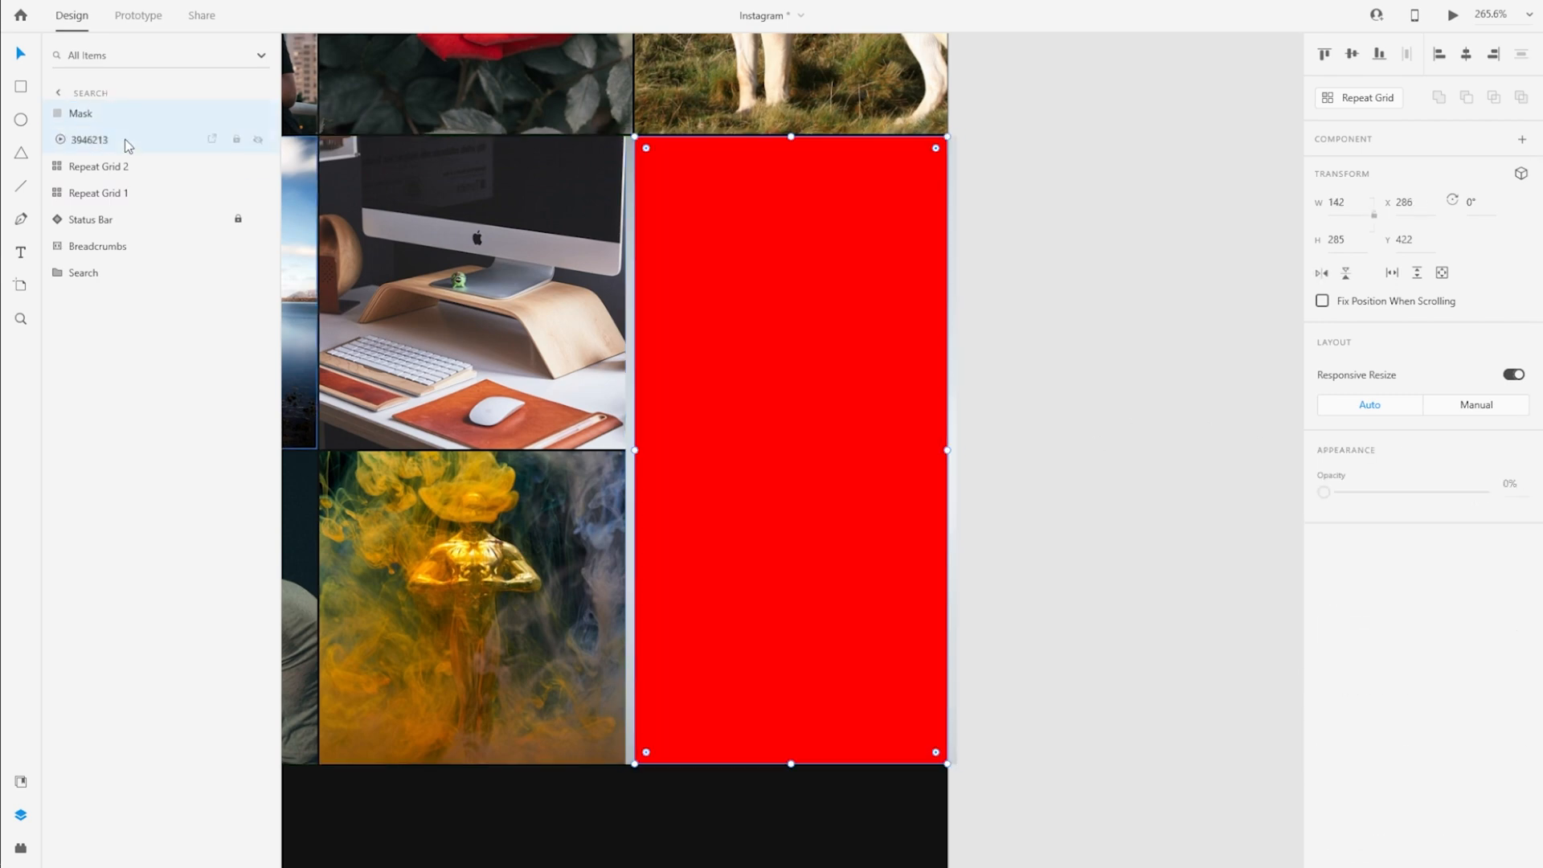
key("ctrl+shift+m")
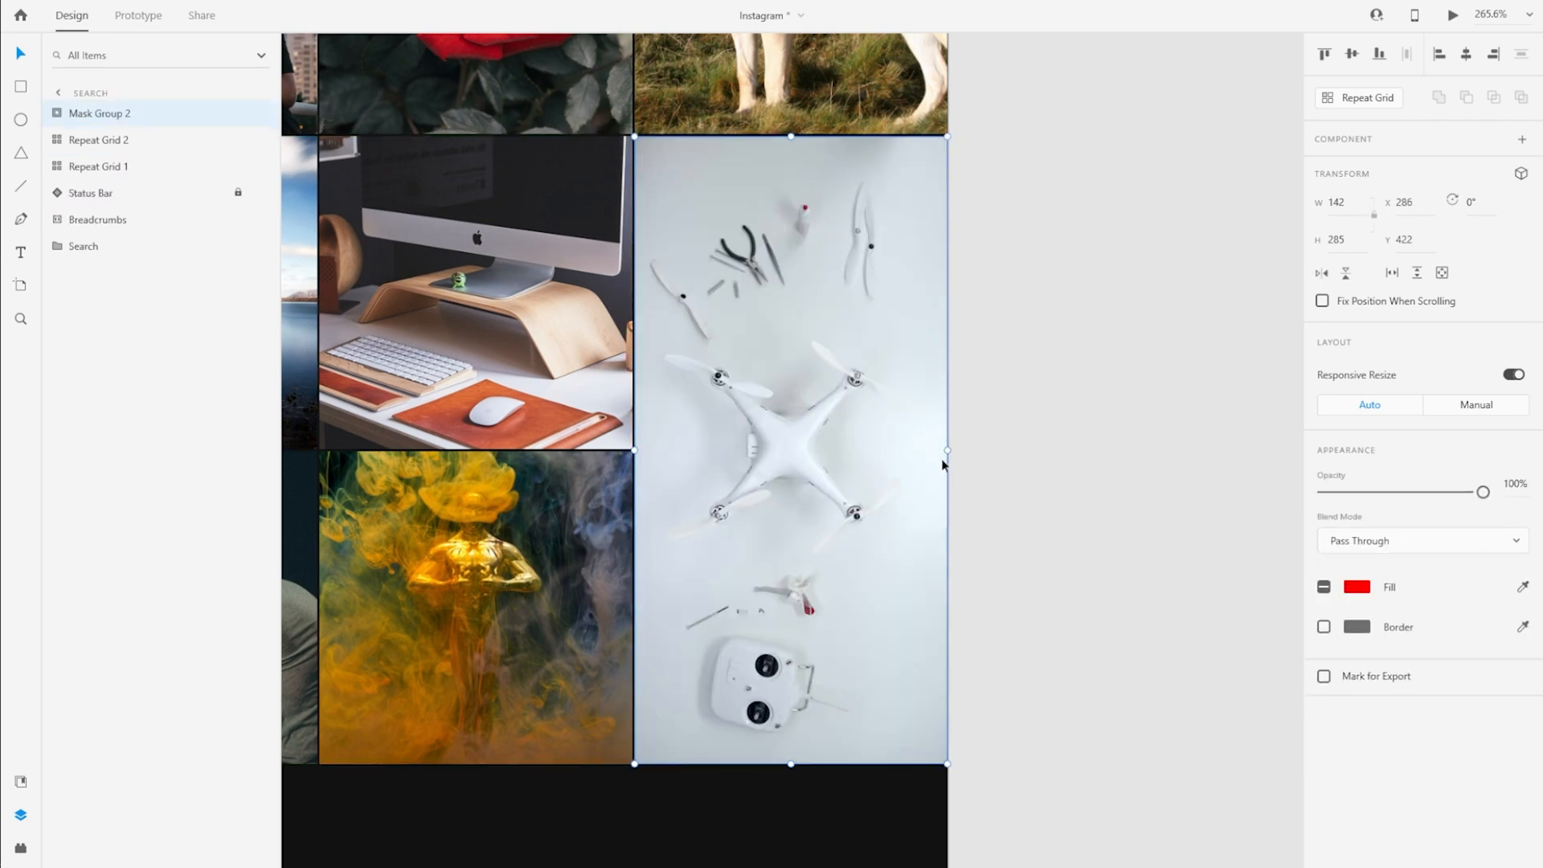
Duplicate the six-post Repeat Grid 1 and place the copy directly below the existing posts at X 0, Y 708
scroll(1080, 431, "down", 5)
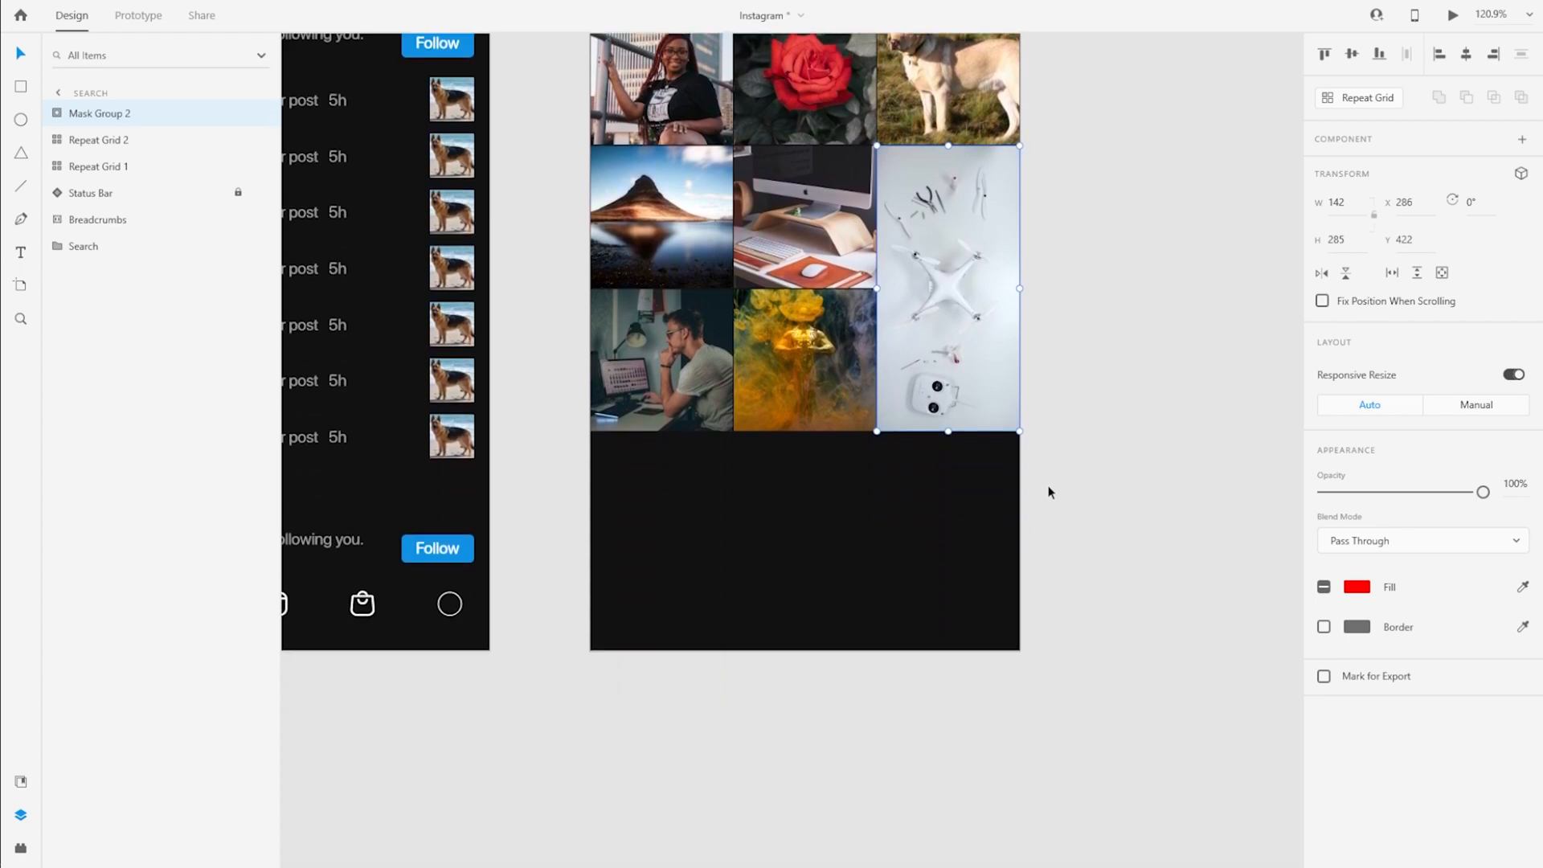
scroll(705, 483, "up", 5)
left_click(121, 166)
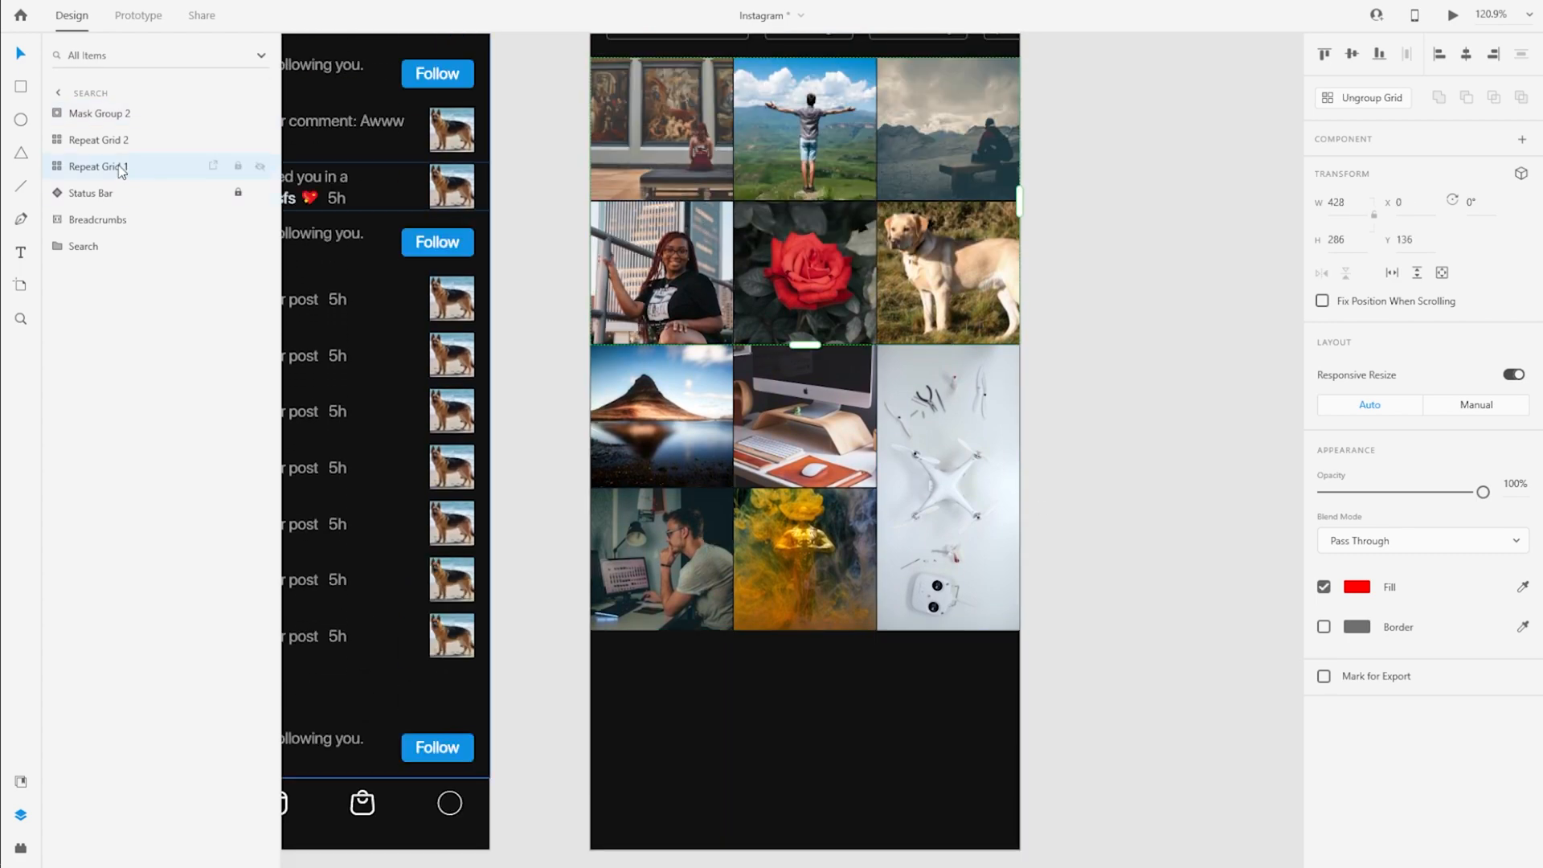
left_click_drag(715, 113, 698, 684, "alt")
scroll(836, 644, "up", 4)
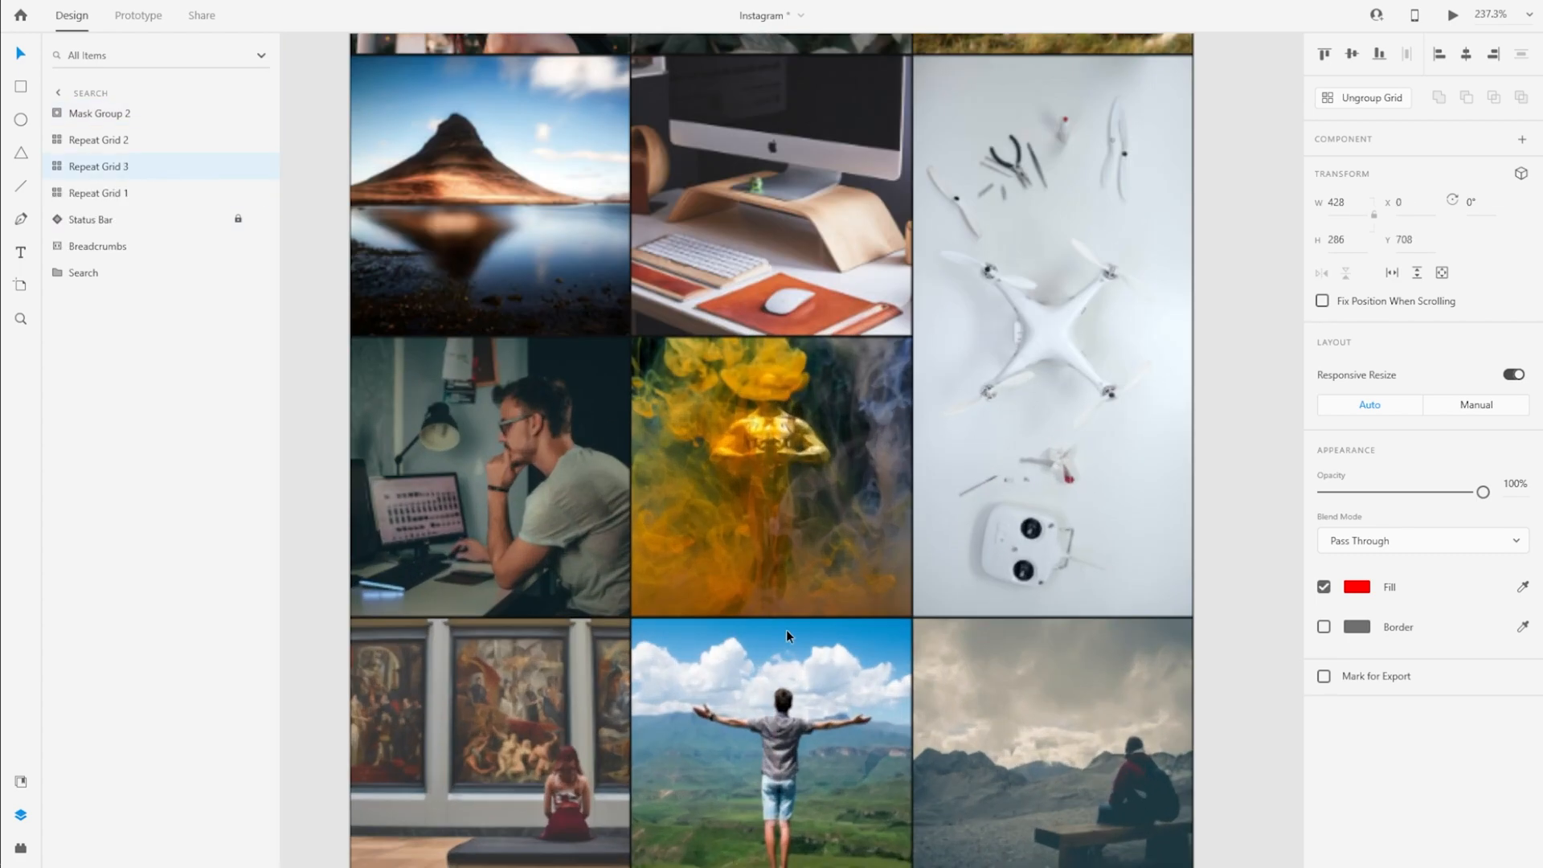
Select the 20967 image inside the first post of the duplicated grid and bring up the Images folder
scroll(771, 627, "down", 4)
scroll(885, 545, "down", 4)
double_click(57, 114)
double_click(73, 140)
left_click(113, 194)
key("alt+Tab")
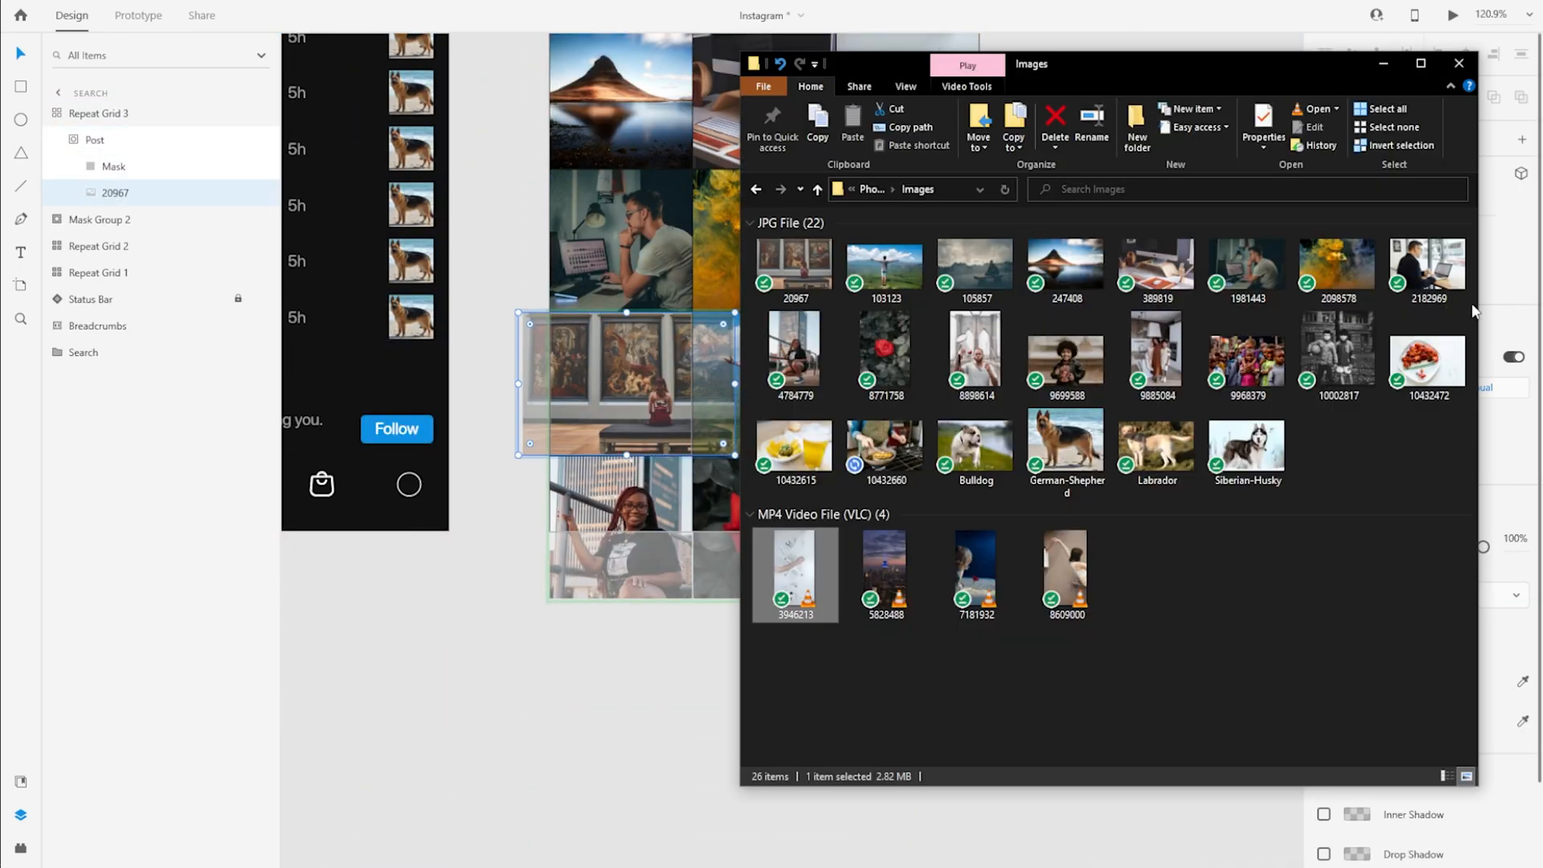
left_click(976, 355)
left_click(1055, 374, "ctrl")
left_click(1156, 371, "ctrl")
left_click(1247, 371, "ctrl")
left_click(1337, 373, "ctrl")
left_click(1434, 377, "ctrl")
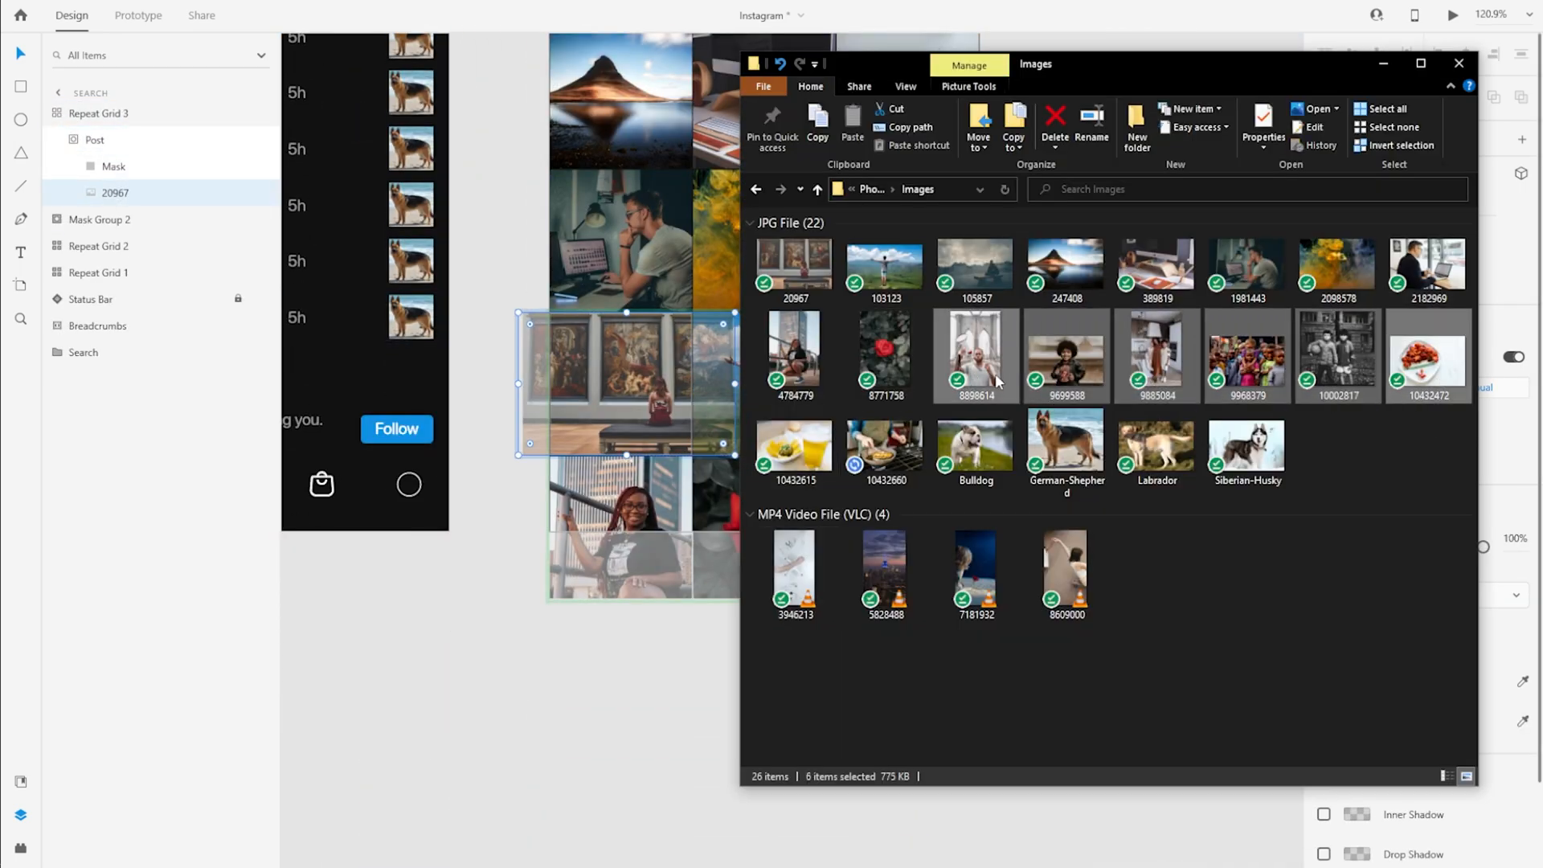
Replace the duplicated grid's pictures with 8898614, 9699588, 9885084, 9968379, German-Shepherd and Labrador from the Images folder
left_click(1048, 387)
left_click(988, 374, "ctrl")
left_click(1155, 374, "ctrl")
left_click(1086, 434, "ctrl")
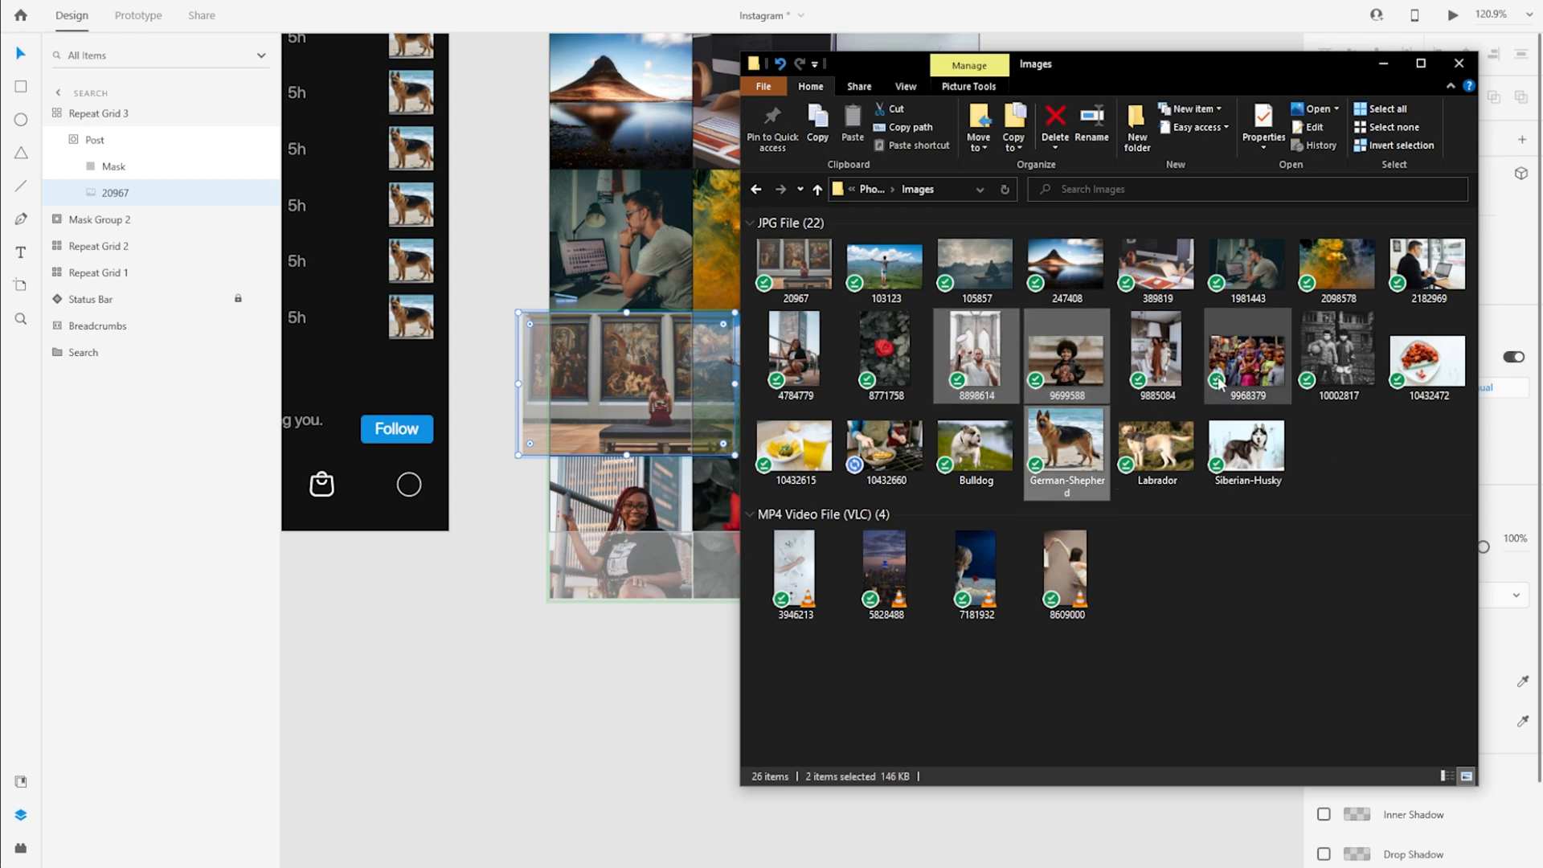
left_click(1157, 446, "ctrl")
left_click_drag(1157, 446, 647, 386)
Shrink and reposition the megaphone photo, and recentre the boy and family photos within their masks in the new grid's first row
double_click(583, 385)
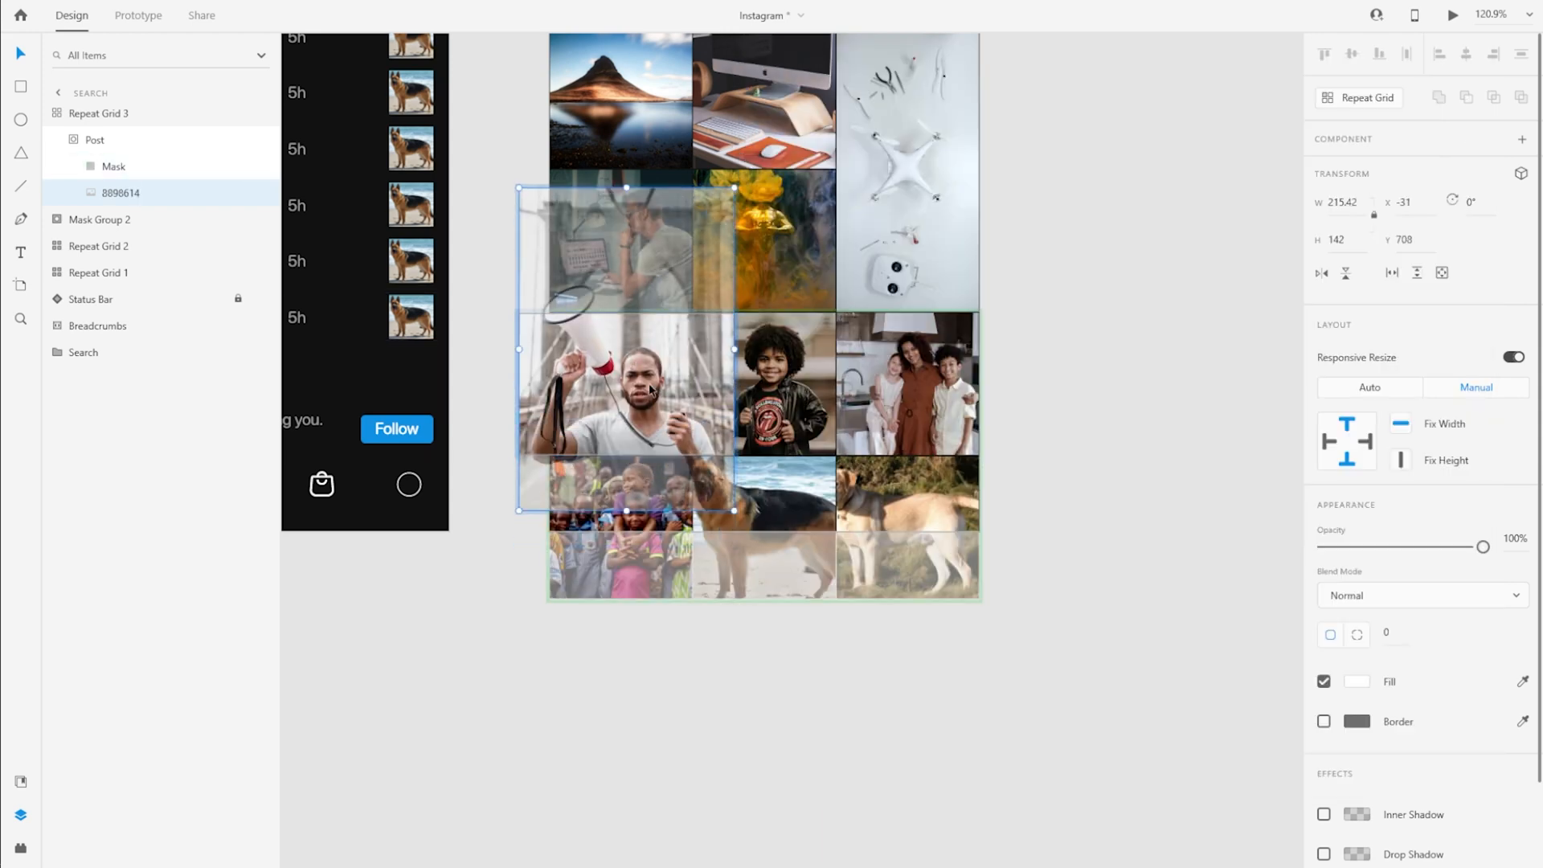
left_click_drag(735, 510, 710, 473)
left_click_drag(659, 429, 659, 447)
double_click(773, 418)
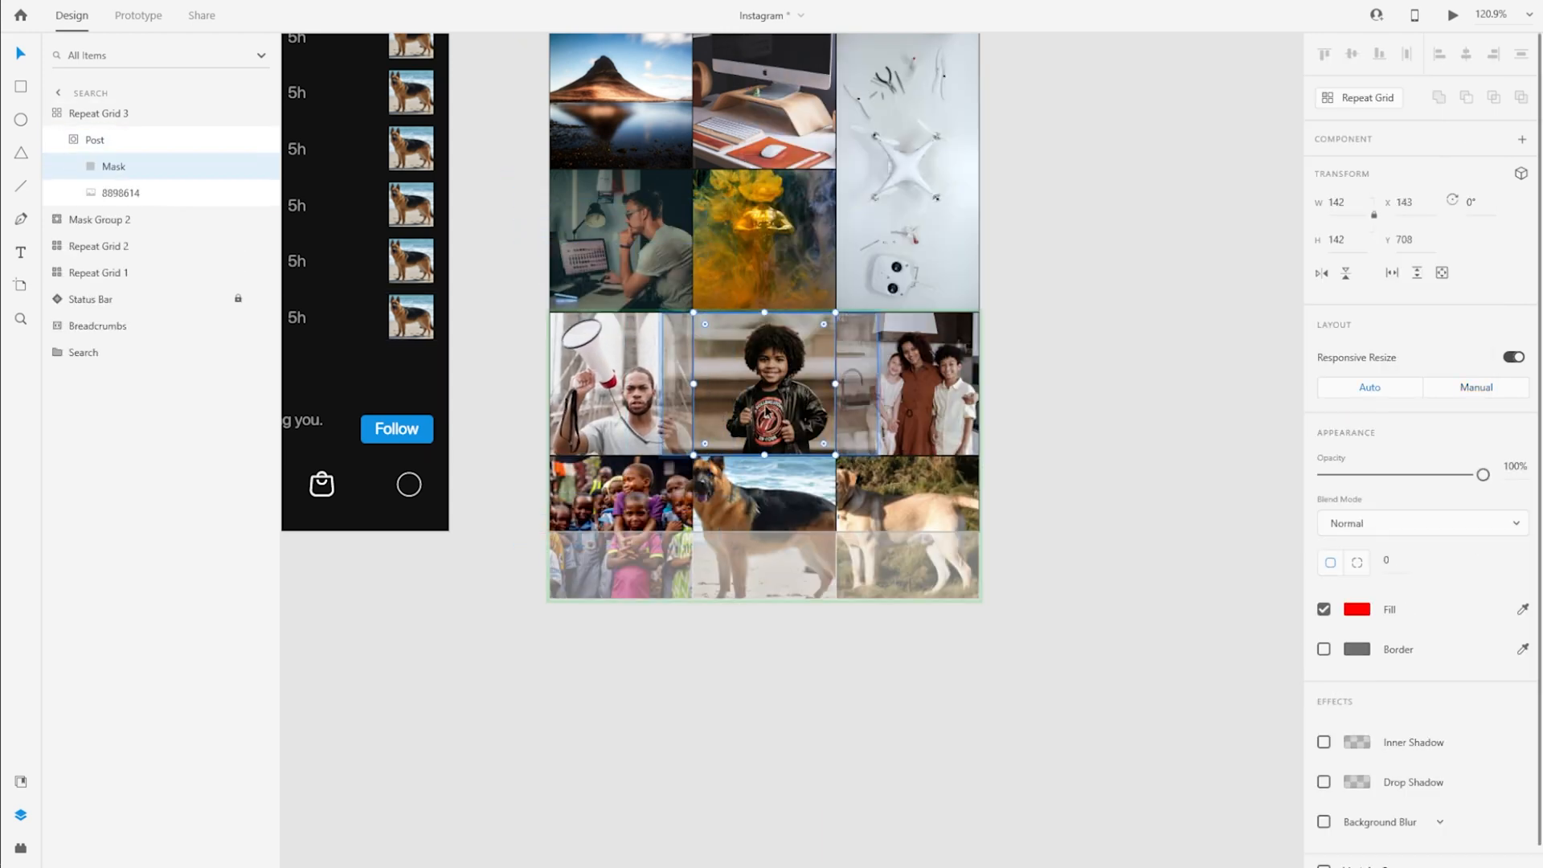
left_click_drag(773, 418, 761, 417)
double_click(908, 407)
left_click_drag(908, 408, 895, 408)
Adjust the framing of the children, German shepherd and Labrador photos within the new grid's second-row masks
left_click(615, 493)
double_click(614, 493)
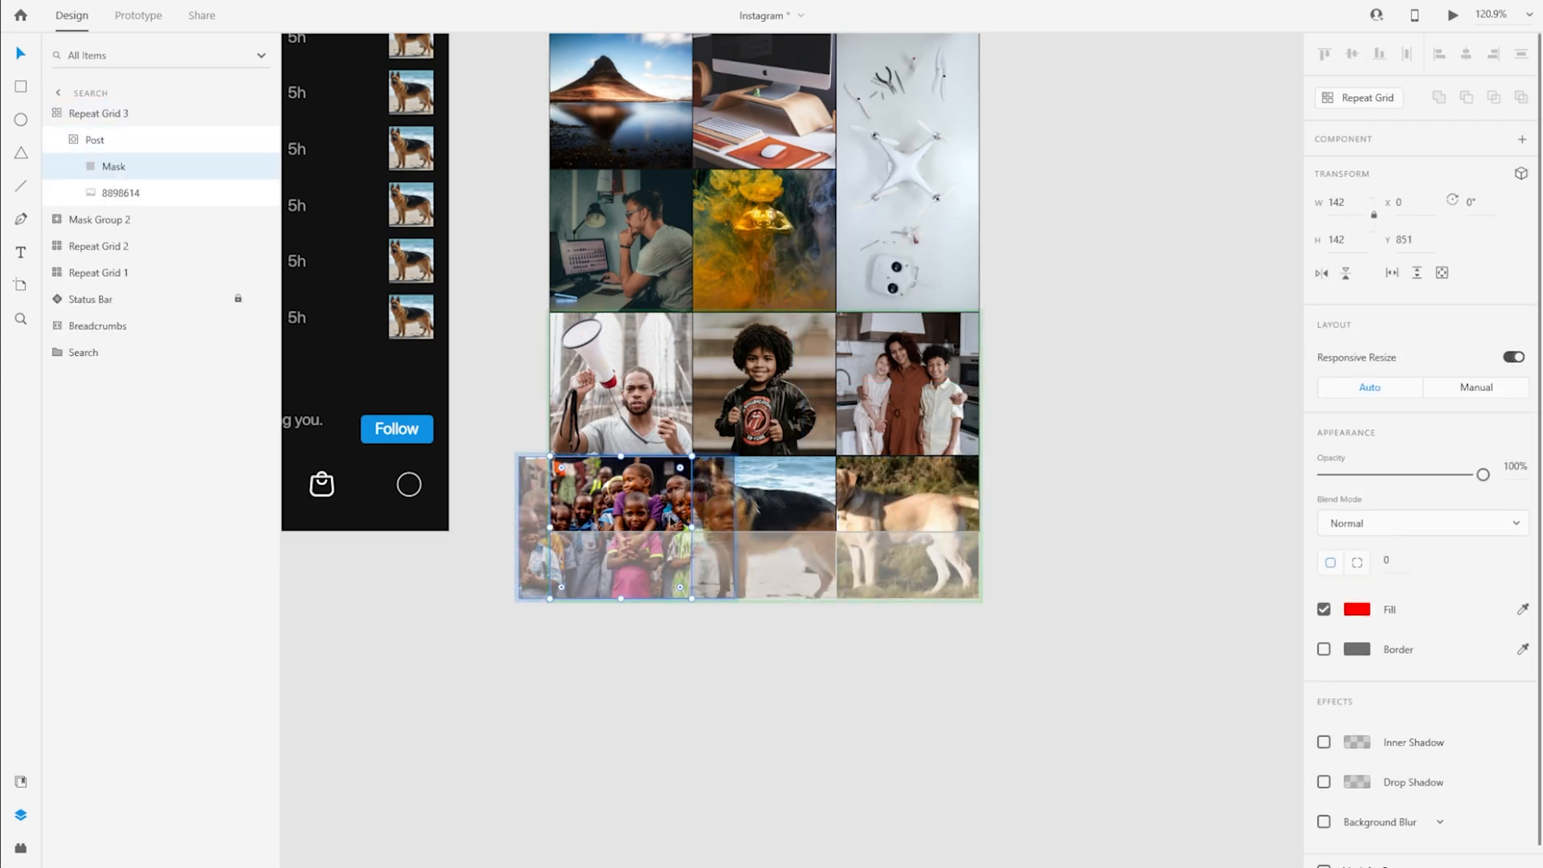
double_click(762, 521)
mouse_move(762, 521)
left_mouse_down()
mouse_move(776, 545)
mouse_move(769, 532)
left_mouse_up()
double_click(891, 523)
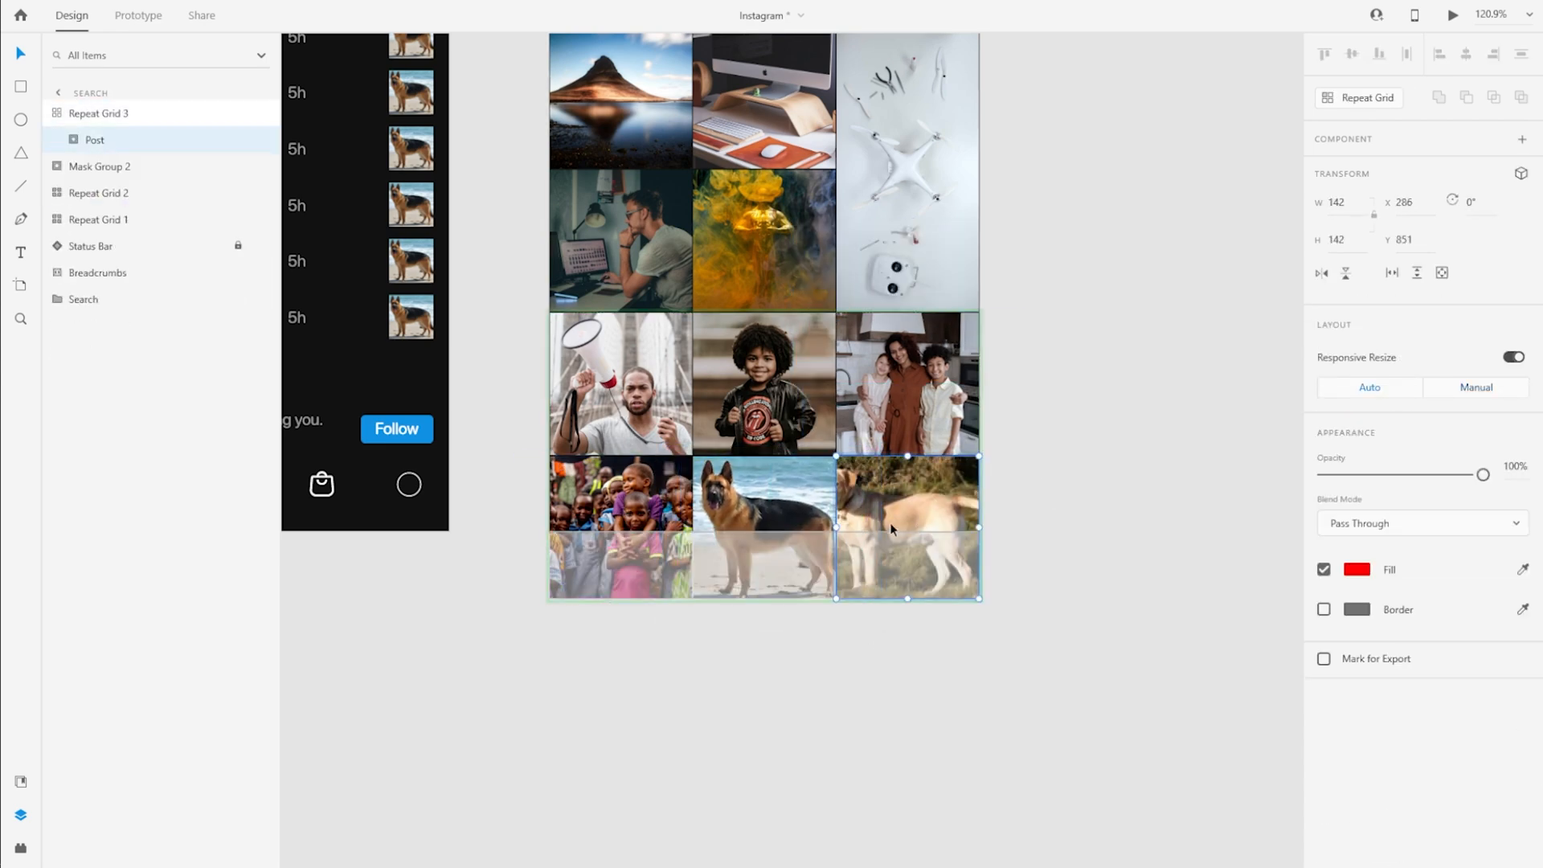
left_click_drag(892, 522, 930, 523)
left_click(1059, 585)
scroll(1045, 615, "up", 2)
scroll(1029, 646, "up", 2)
scroll(1029, 646, "down", 4)
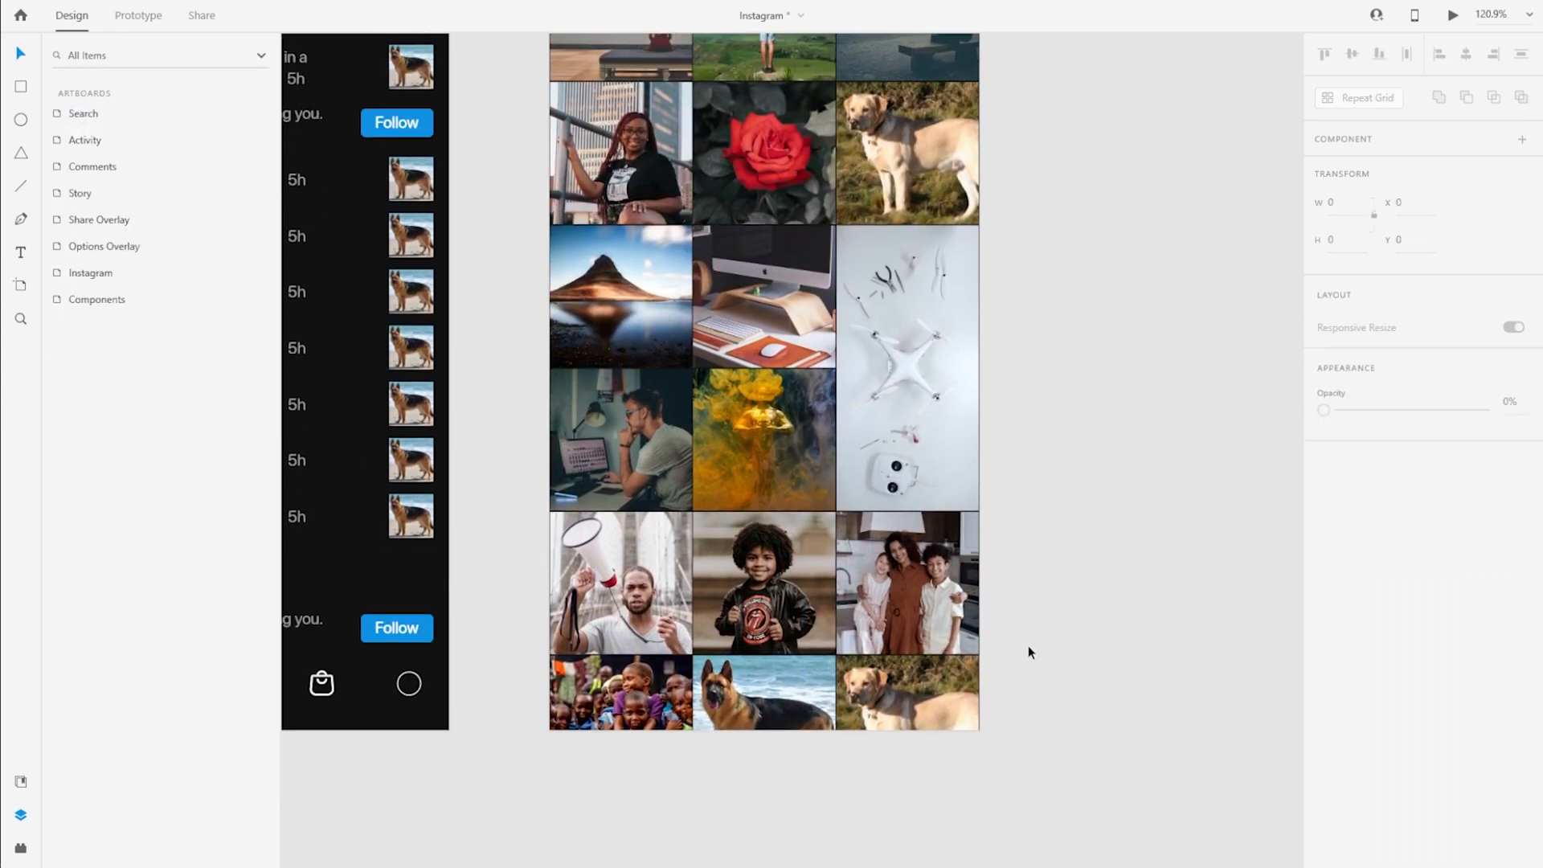
Duplicate Repeat Grid 2 together with the drone video group, placing the copies below the Search artboard
left_click(781, 479)
left_click(127, 168)
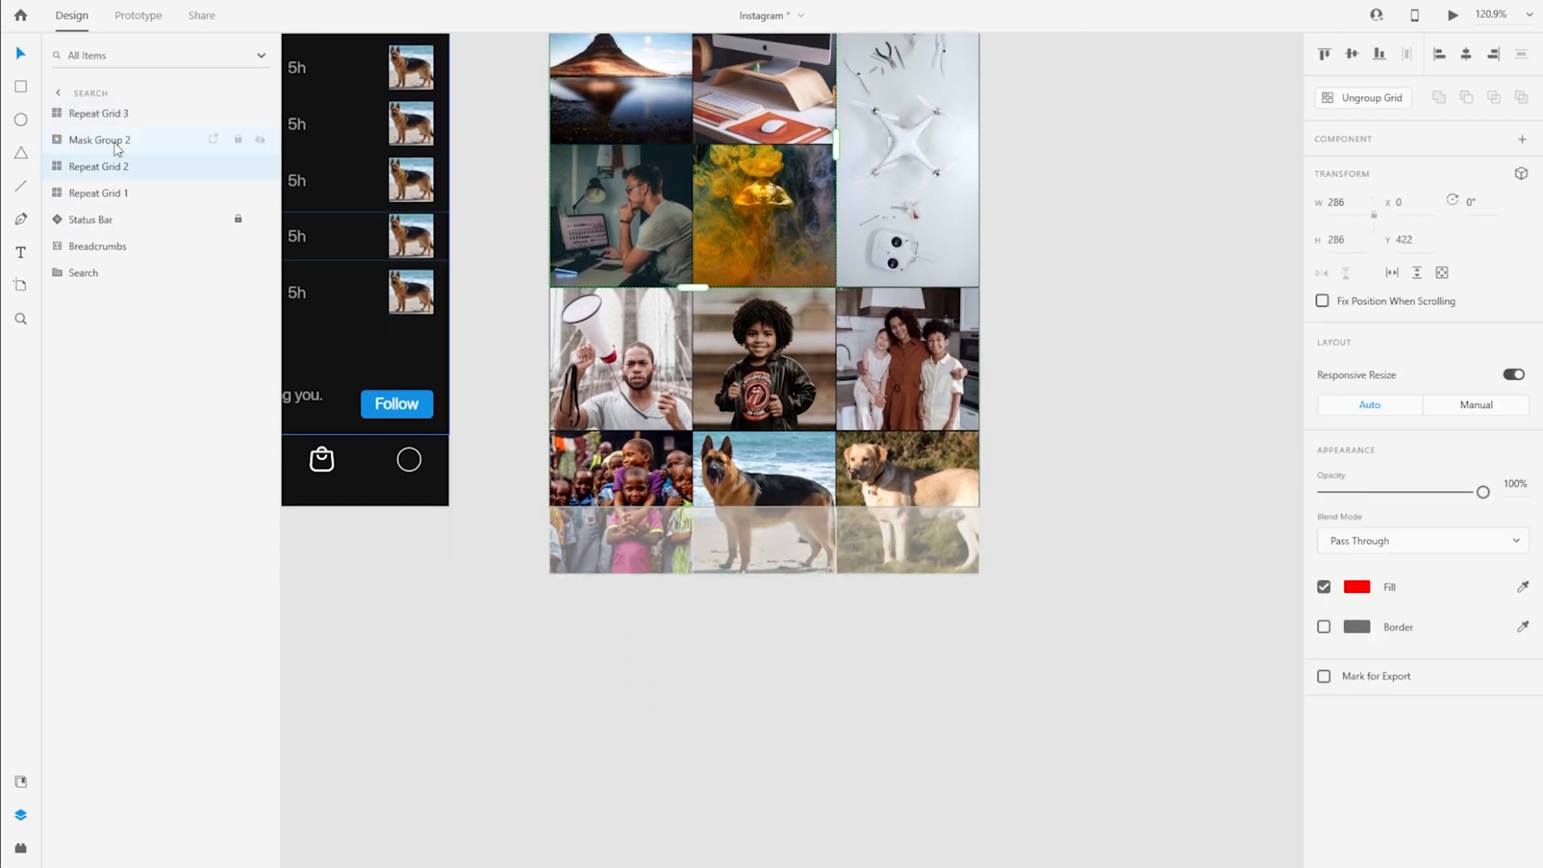
left_click(118, 141, "shift")
left_click_drag(651, 205, 651, 778)
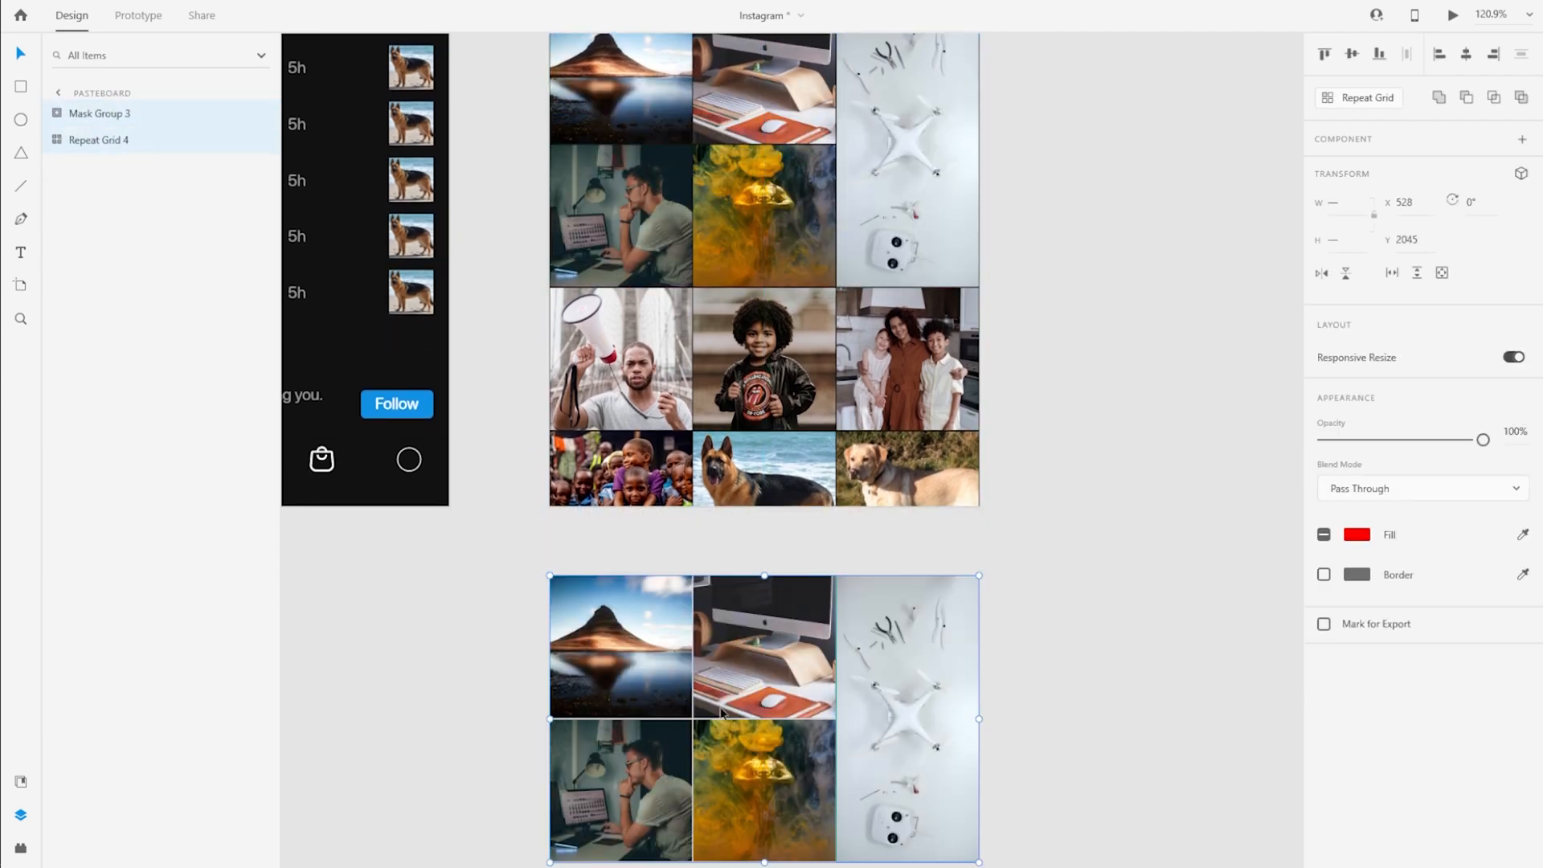
Move the duplicated photo grid and drone video up so they sit directly beneath the last row of posts
left_click(764, 568)
scroll(771, 586, "up", 10)
left_click(734, 494)
scroll(734, 494, "down", 9)
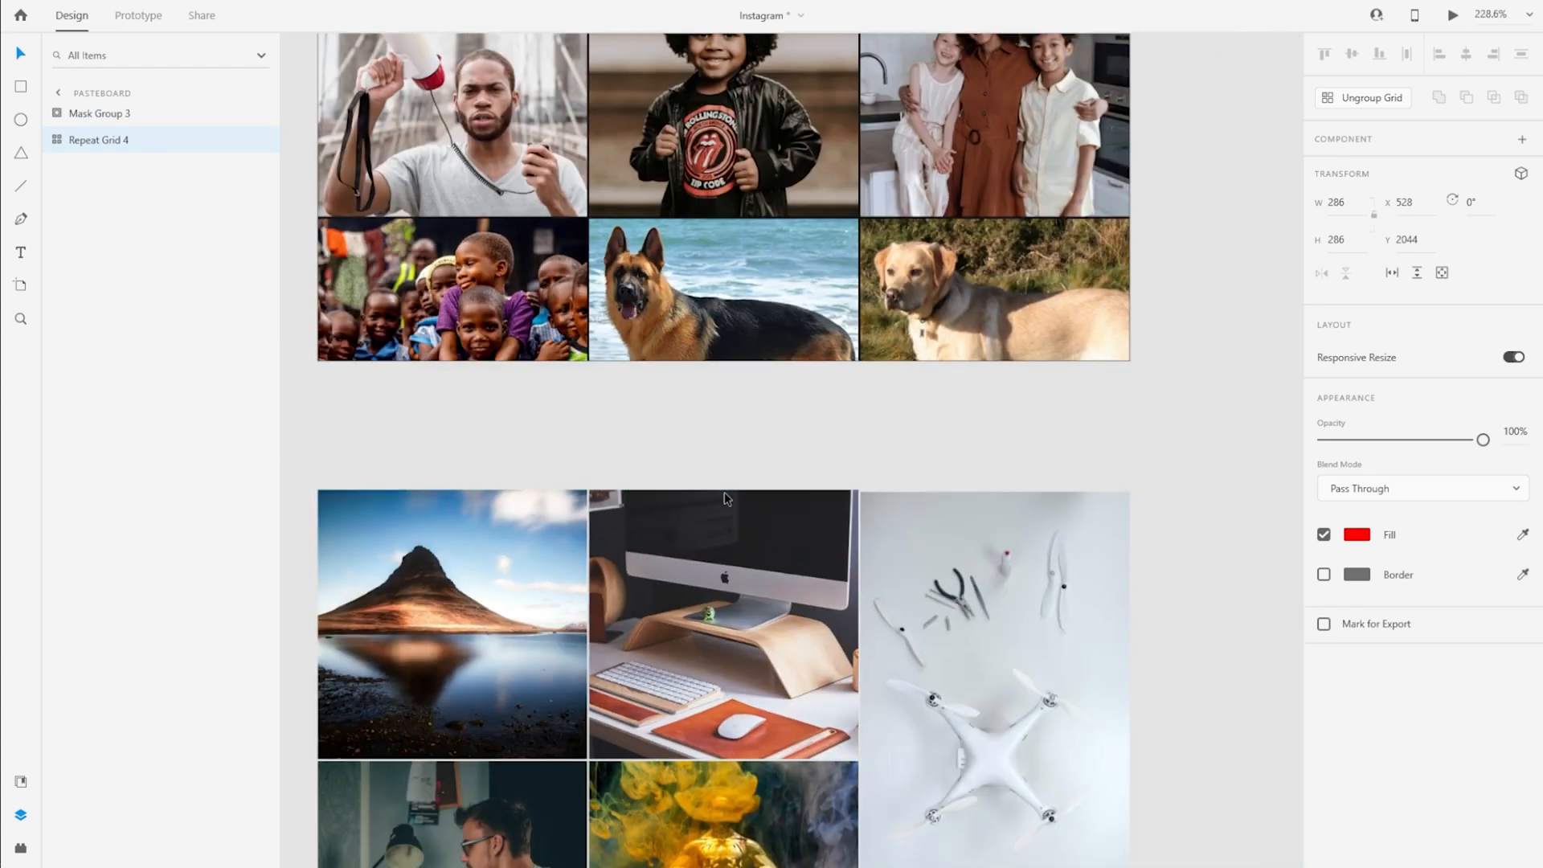
left_click(748, 480)
scroll(748, 482, "down", 1)
scroll(747, 482, "up", 2)
Group all image and video posts on the Search artboard as Content, stacked beneath the Status Bar layer
left_click_drag(618, 127, 913, 842)
key("ctrl+g")
double_click(90, 113)
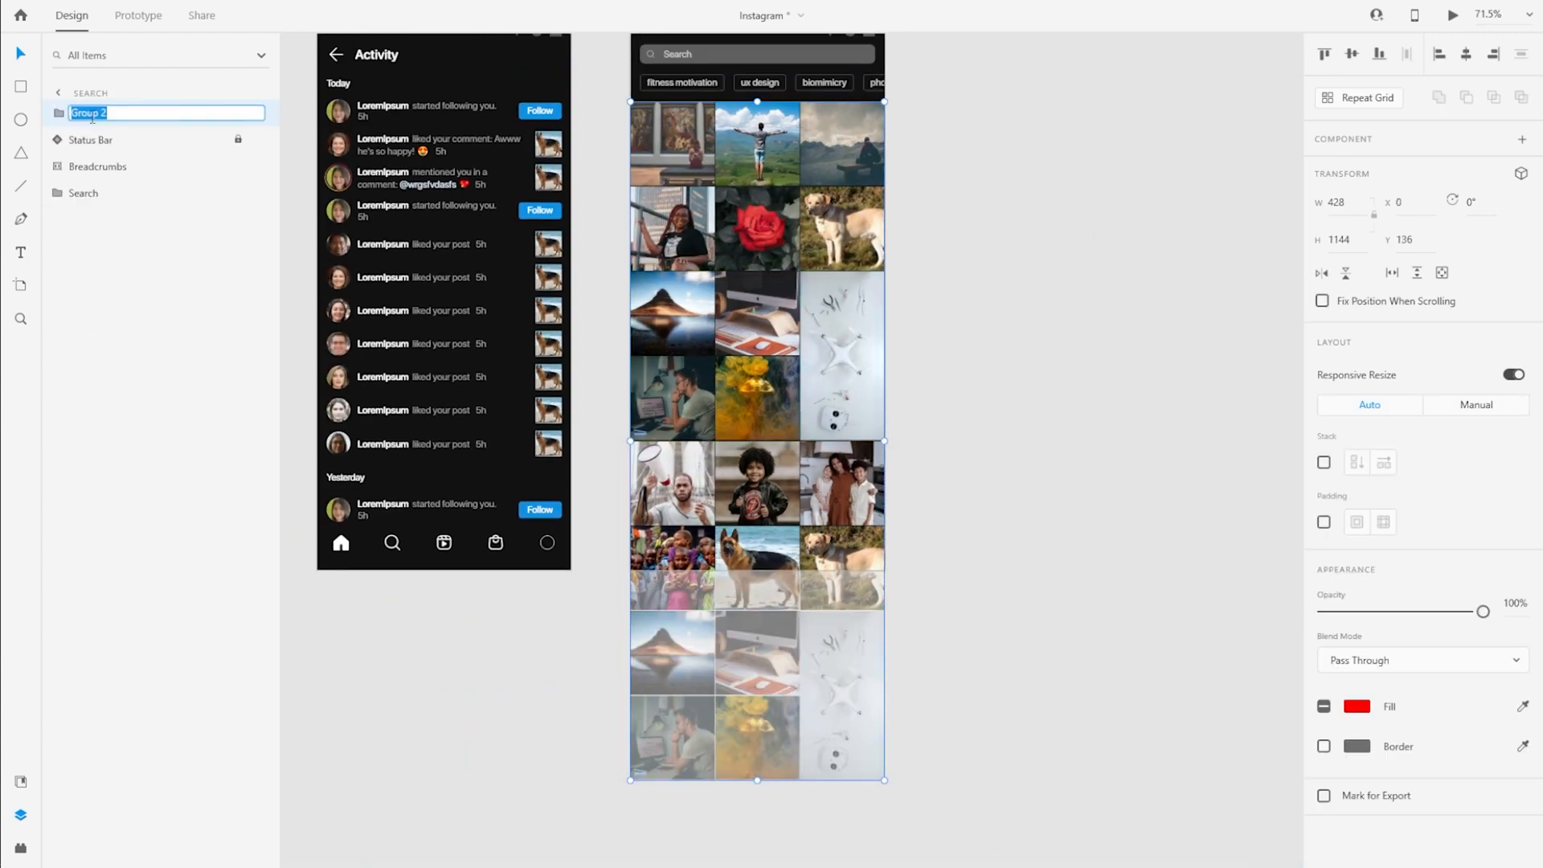
type("P")
key("BackSpace")
type("Content")
key("Return")
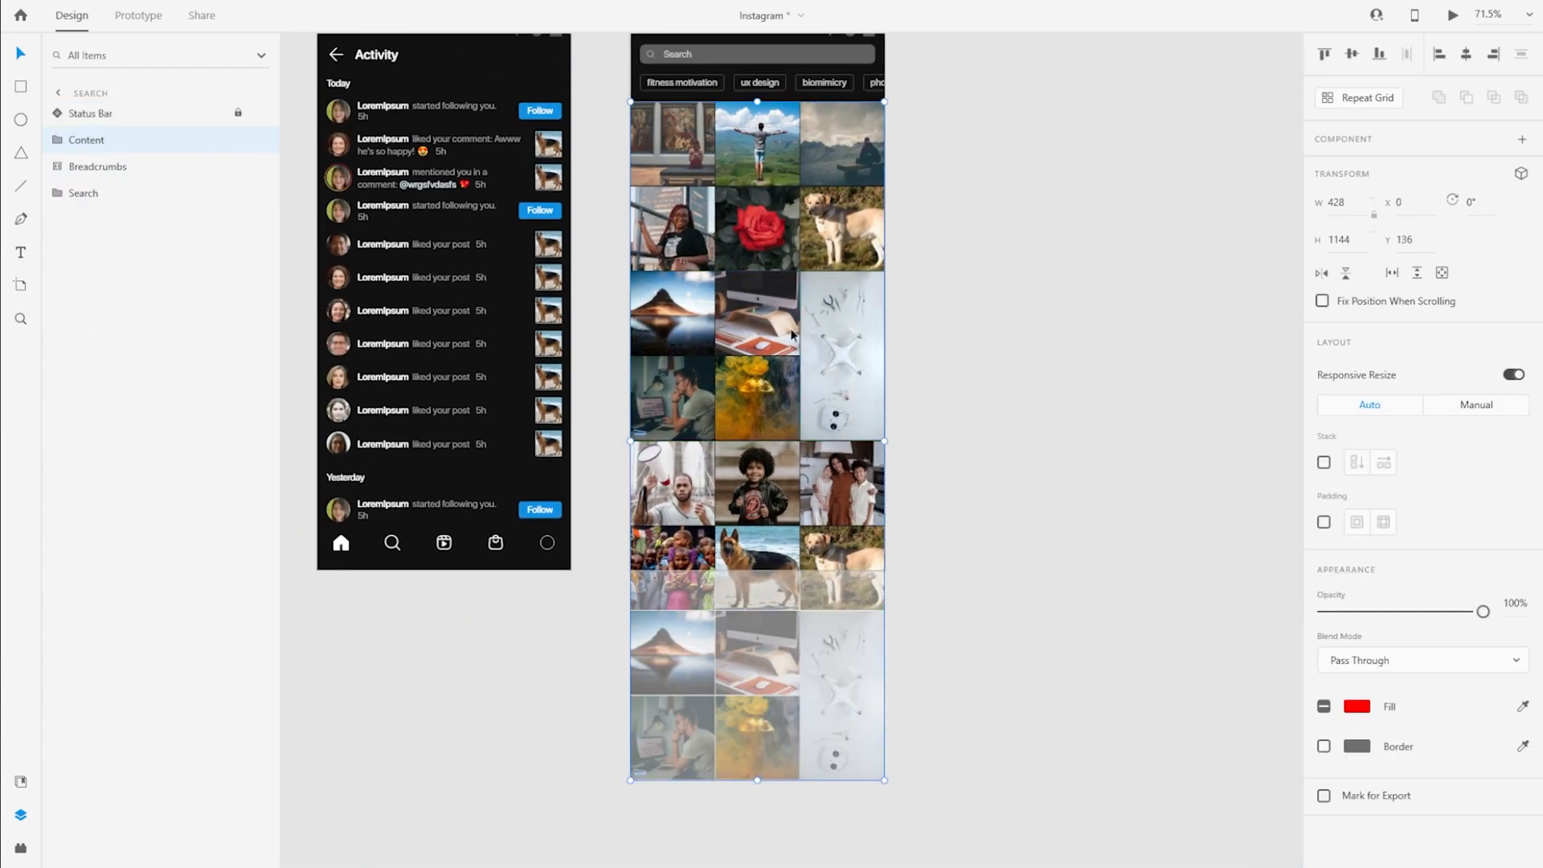
Move the duplicated drone video in the Content group to the left of its four photos at X -143, Y 995
left_click(57, 139)
left_click(116, 166)
left_click(73, 193)
left_click_drag(817, 674, 639, 707)
scroll(626, 712, "up", 1)
scroll(626, 712, "up", 10)
scroll(631, 515, "down", 4)
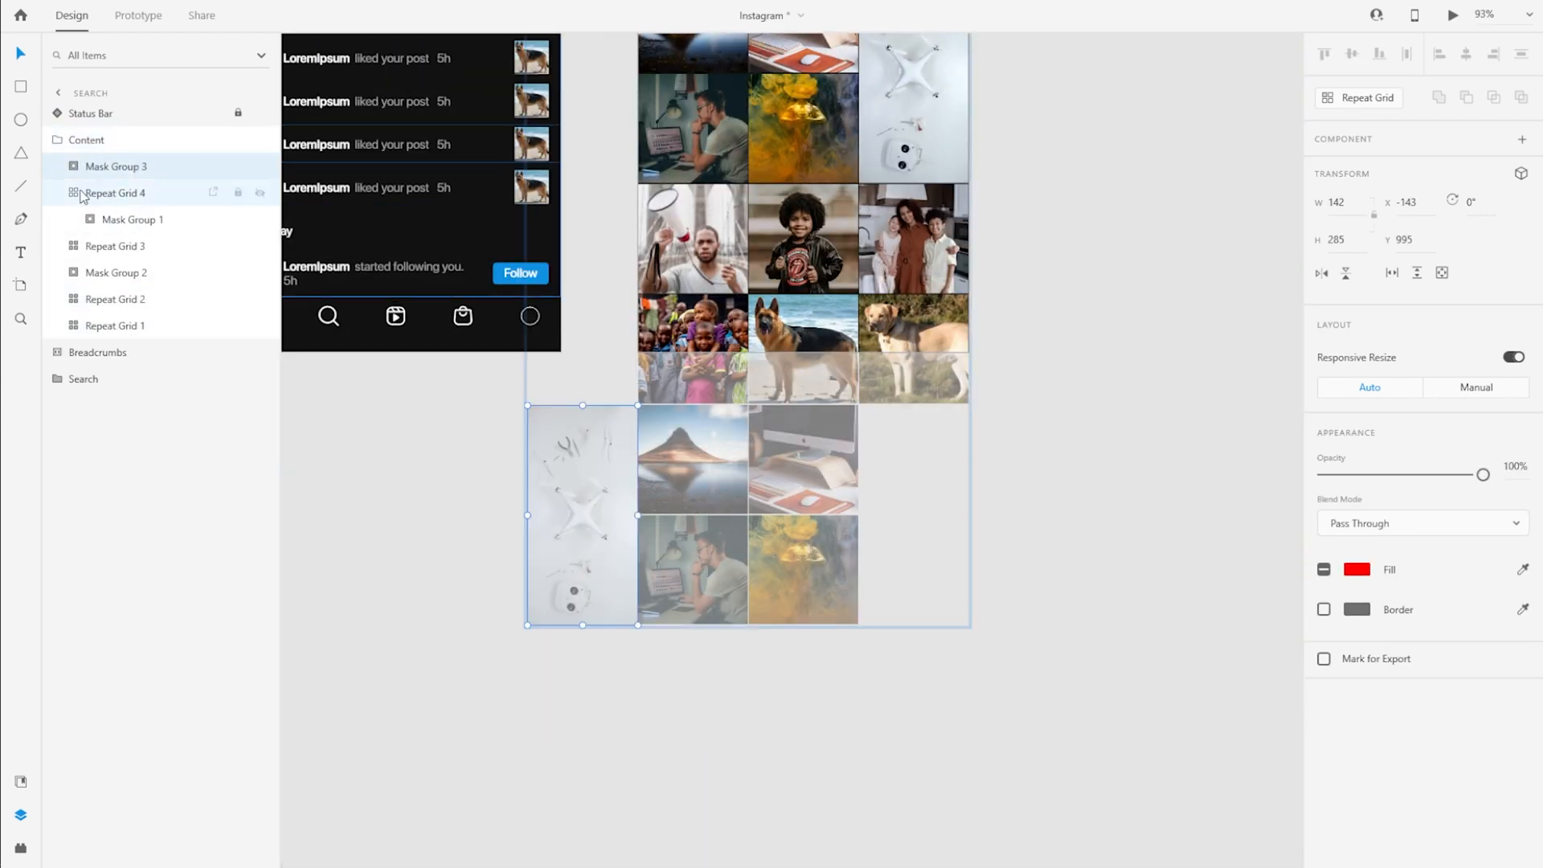
Shift the lower drone video and its four-photo grid right so the video starts at X 0, and stack Mask Group 3 beneath Repeat Grid 4
left_click(74, 193)
left_click(141, 167, "shift")
left_click_drag(709, 518, 820, 518)
left_click(121, 167)
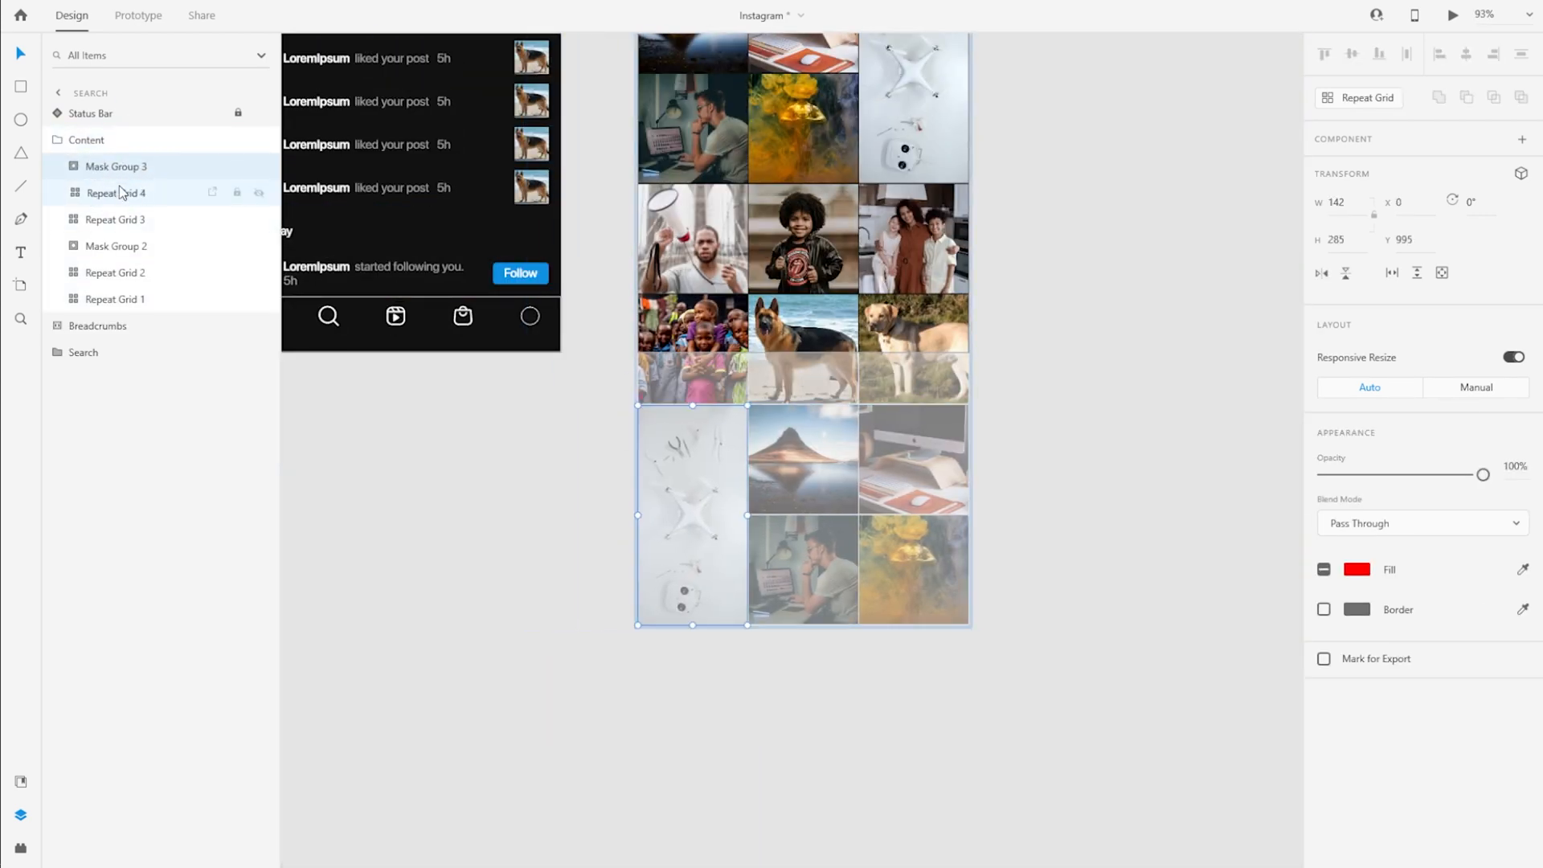
left_click_drag(122, 168, 142, 199)
left_click(145, 169)
Replace the lower drone video in Mask Group 3 with video 5828488 and check its playback settings
left_click(74, 193)
left_click(137, 249)
key("alt+Tab")
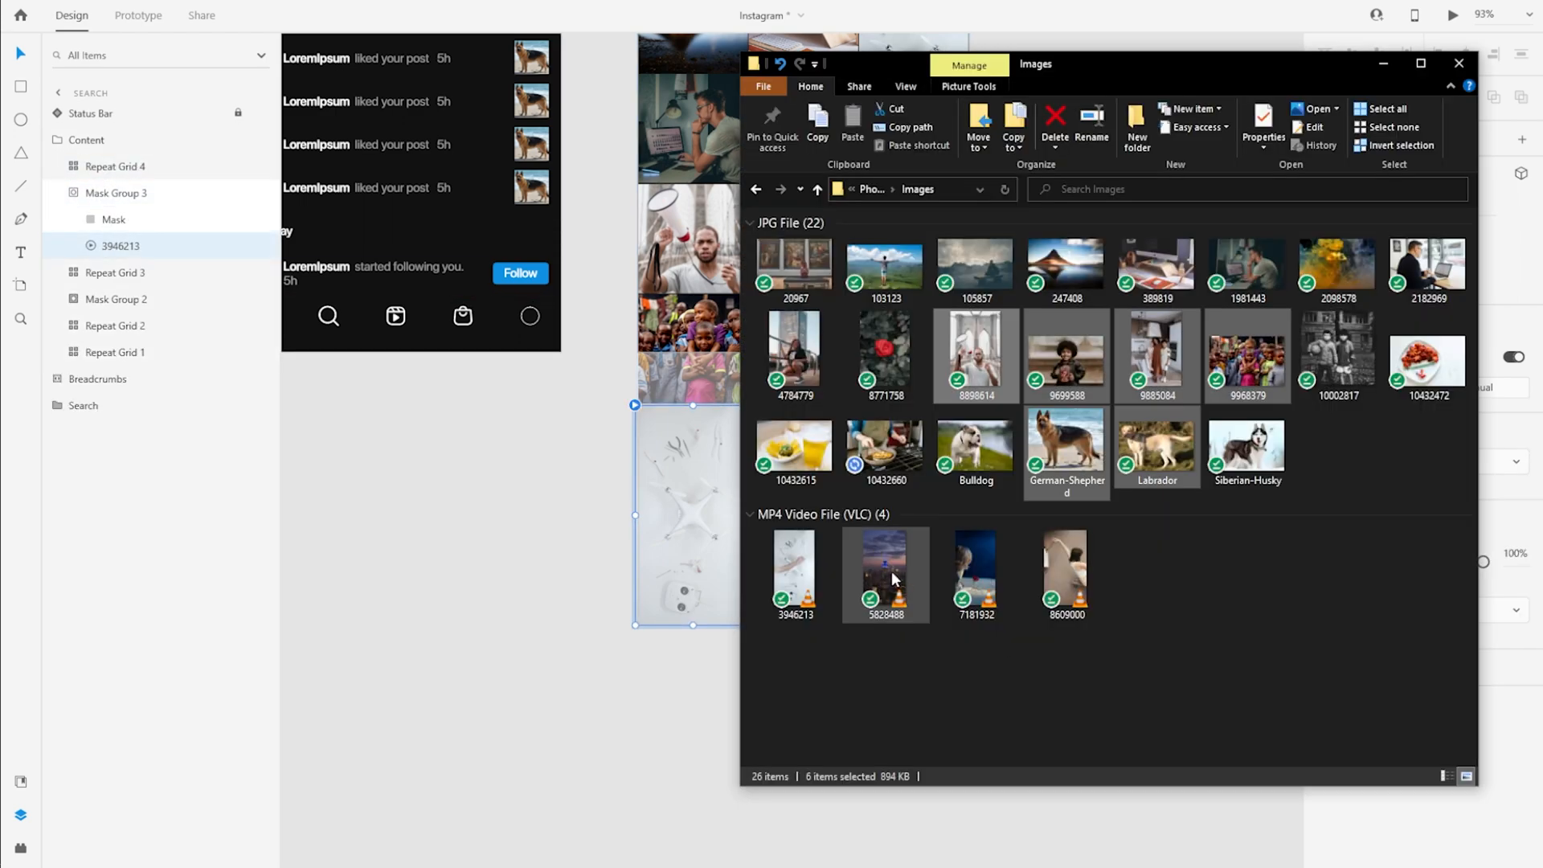
left_click(1059, 571)
left_click_drag(884, 570, 687, 528)
left_click(1327, 463)
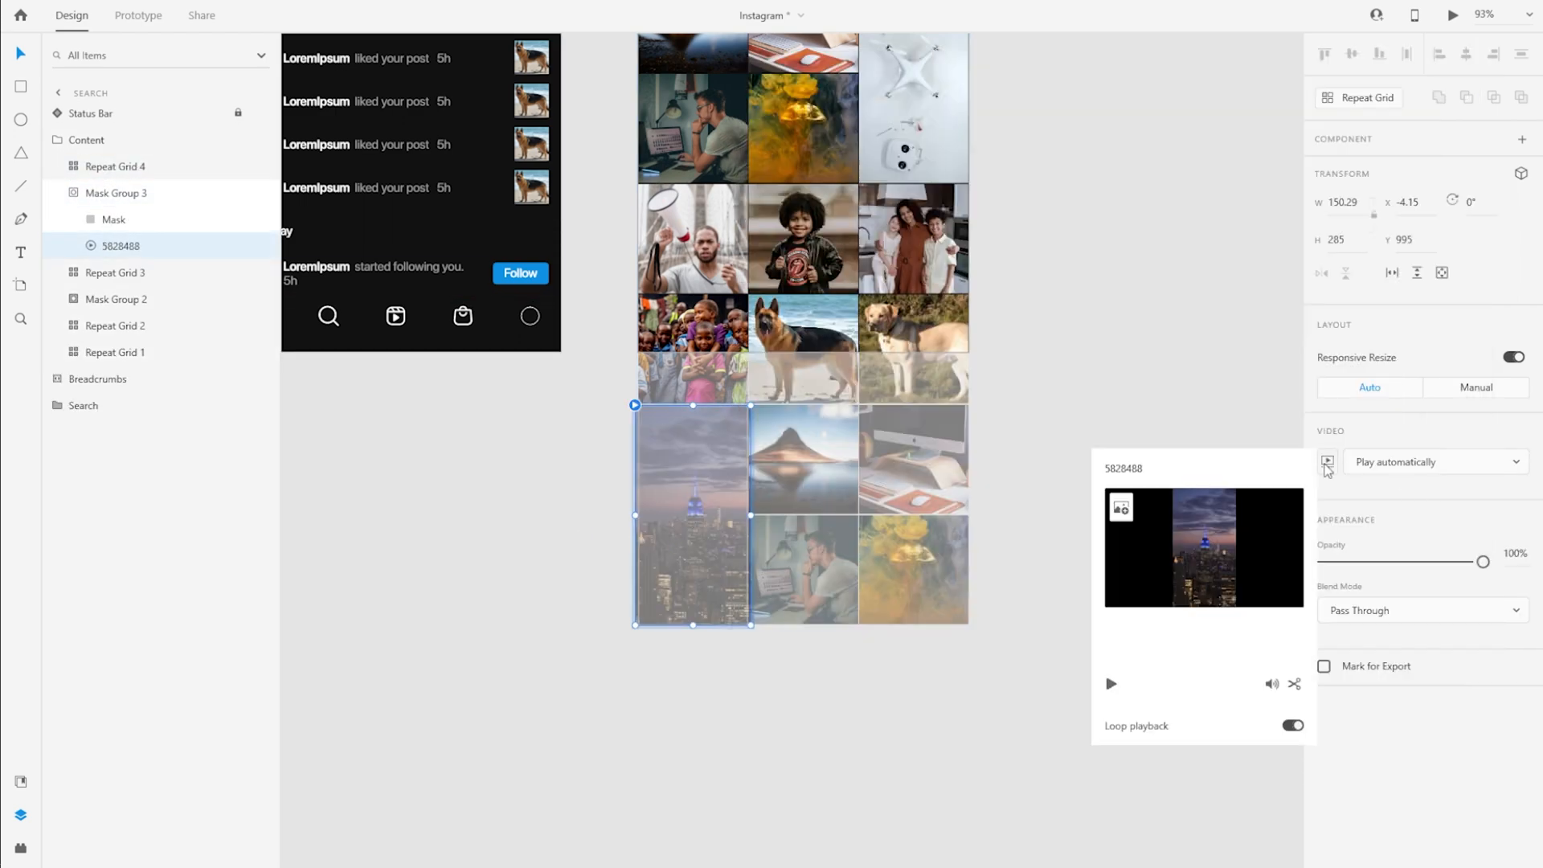
left_click(1396, 474)
Replace the four photos in Repeat Grid 4 with 10432615, 10432660, Siberian-Husky and 10432472 from the Images folder
left_click(75, 194)
left_click(74, 167)
left_click(91, 193)
left_click(144, 247)
key("alt+Tab")
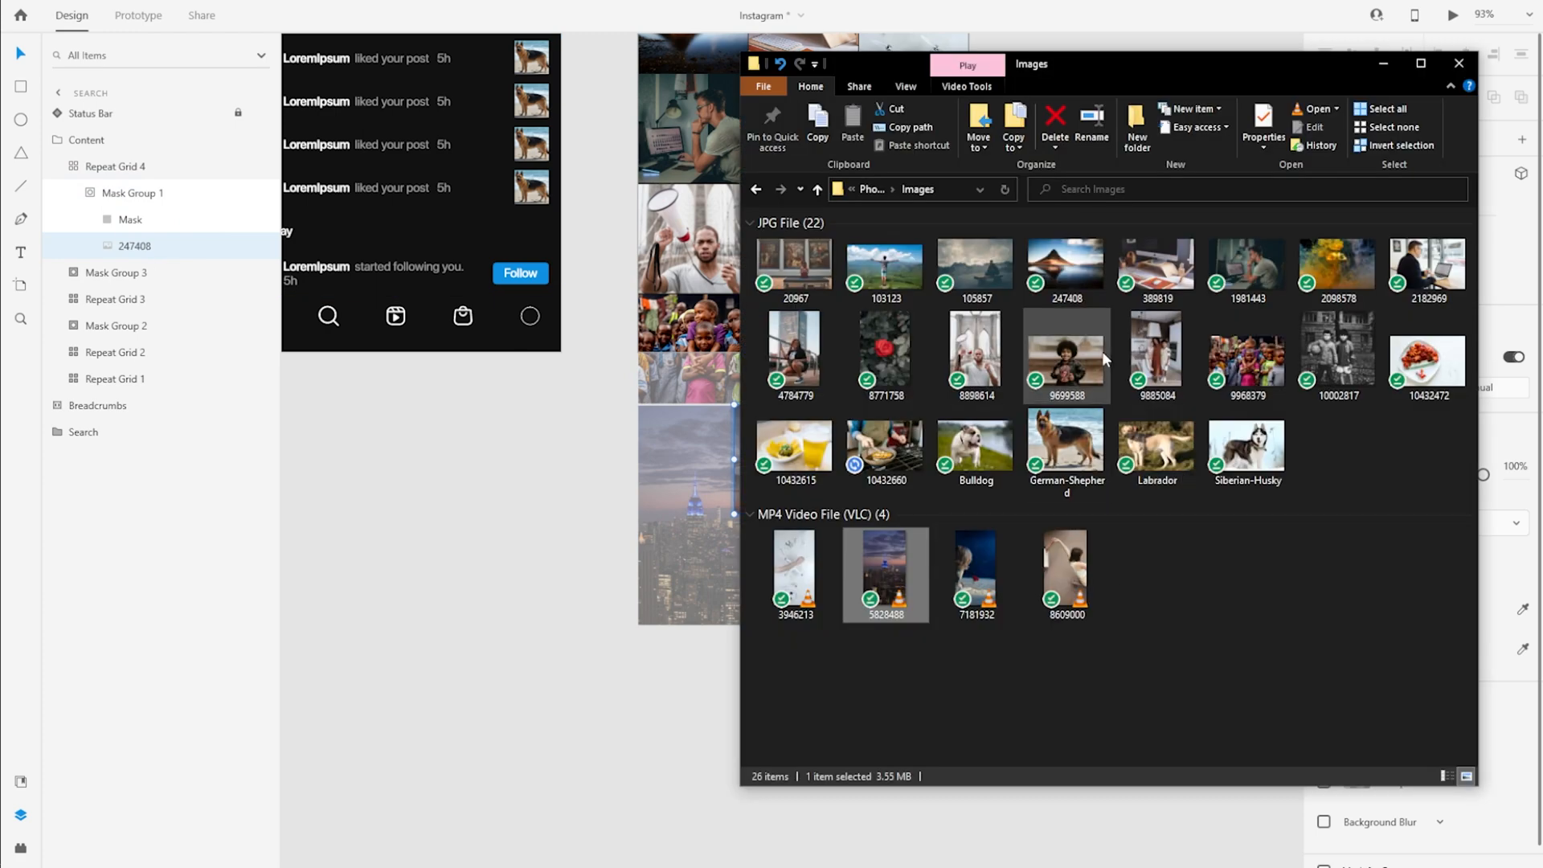
left_click(1427, 360)
left_click(857, 443, "shift")
left_click_drag(1076, 61, 1195, 61)
left_click_drag(913, 444, 812, 454)
Reposition the frying pan and husky photos within their masks in the bottom grid
scroll(932, 526, "up", 3)
mouse_move(905, 409)
left_mouse_down()
mouse_move(876, 408)
mouse_move(919, 429)
left_mouse_up()
left_click_drag(788, 615, 757, 616)
left_click(914, 615)
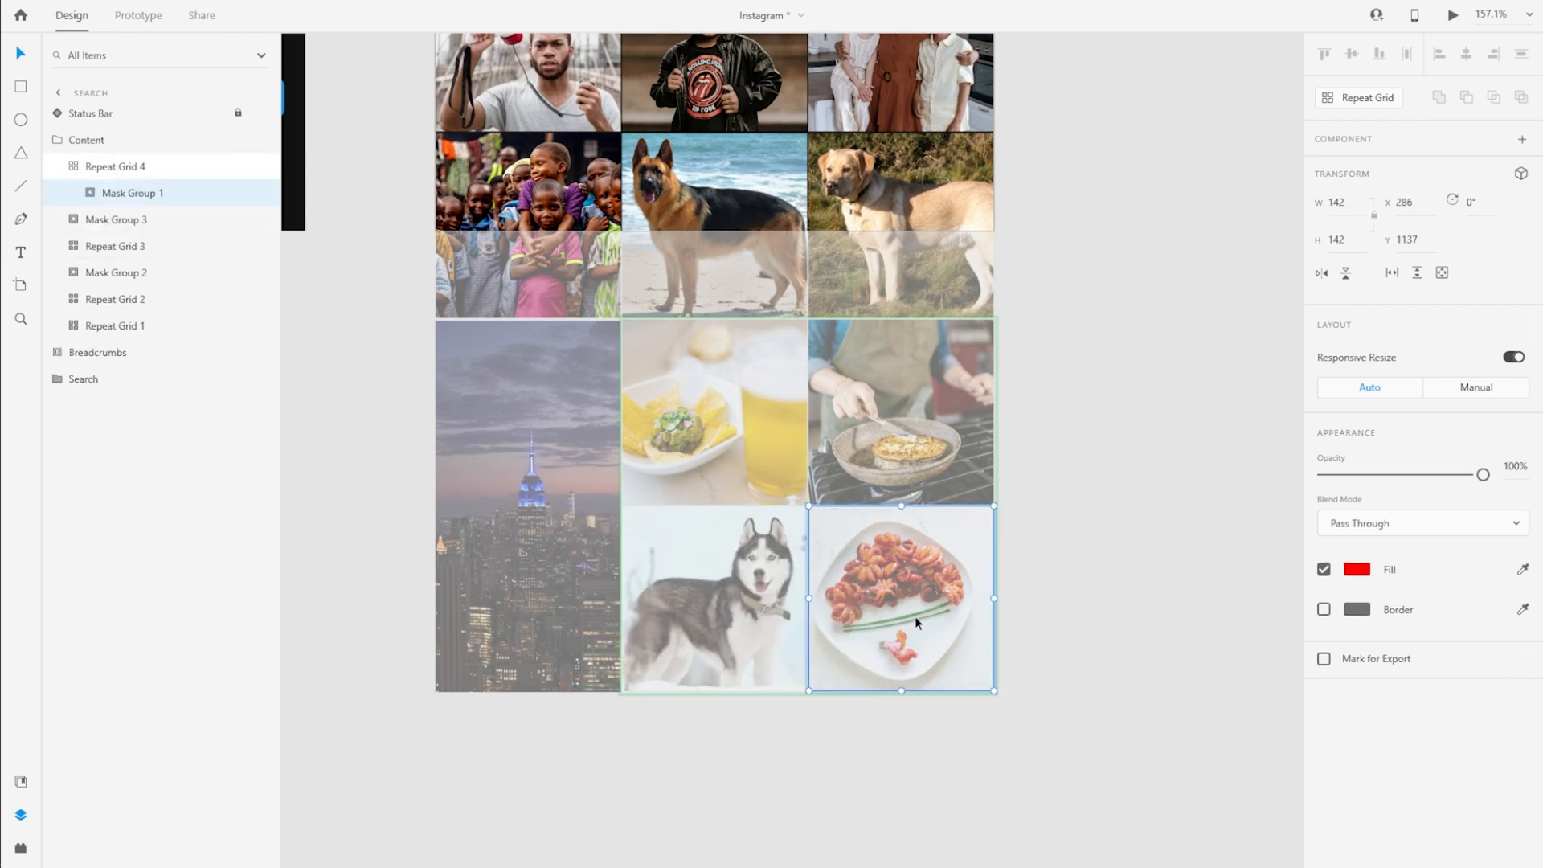
scroll(921, 618, "down", 4)
key("Escape")
key("Escape")
Copy the Nav Bar from the Activity artboard to the Search artboard, relocking the original
scroll(840, 500, "down", 2)
scroll(795, 506, "up", 2)
left_click(653, 532)
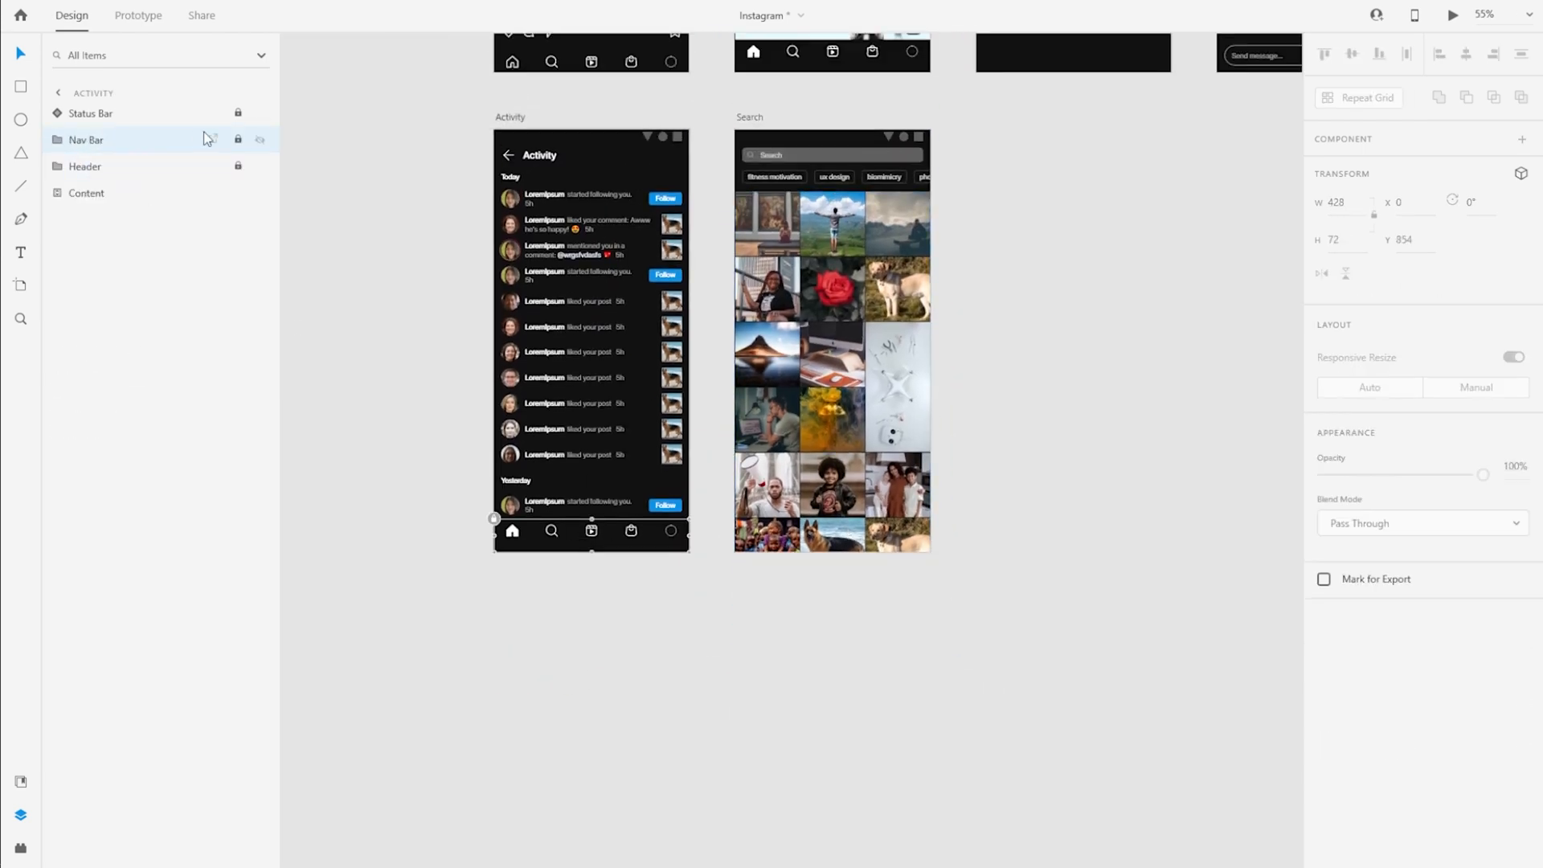
left_click(238, 140)
right_click(148, 138)
left_click(173, 151)
left_click(238, 140)
left_click(753, 118)
key("ctrl+v")
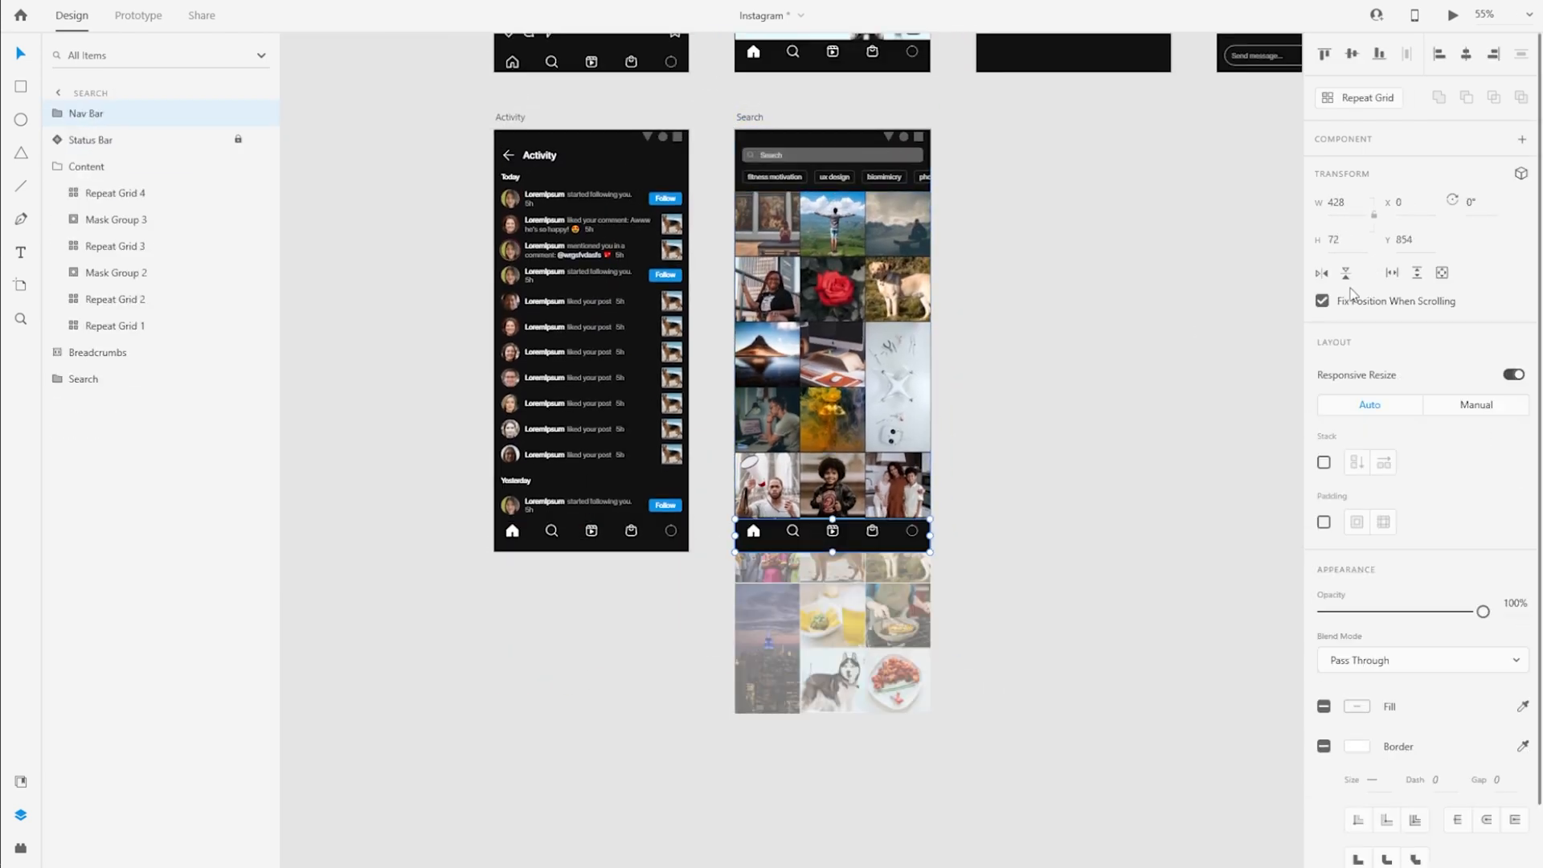
Lock the pasted Nav Bar on the Search artboard and stack the Status Bar above it
scroll(864, 559, "up", 2)
scroll(835, 552, "down", 1)
scroll(835, 553, "up", 2)
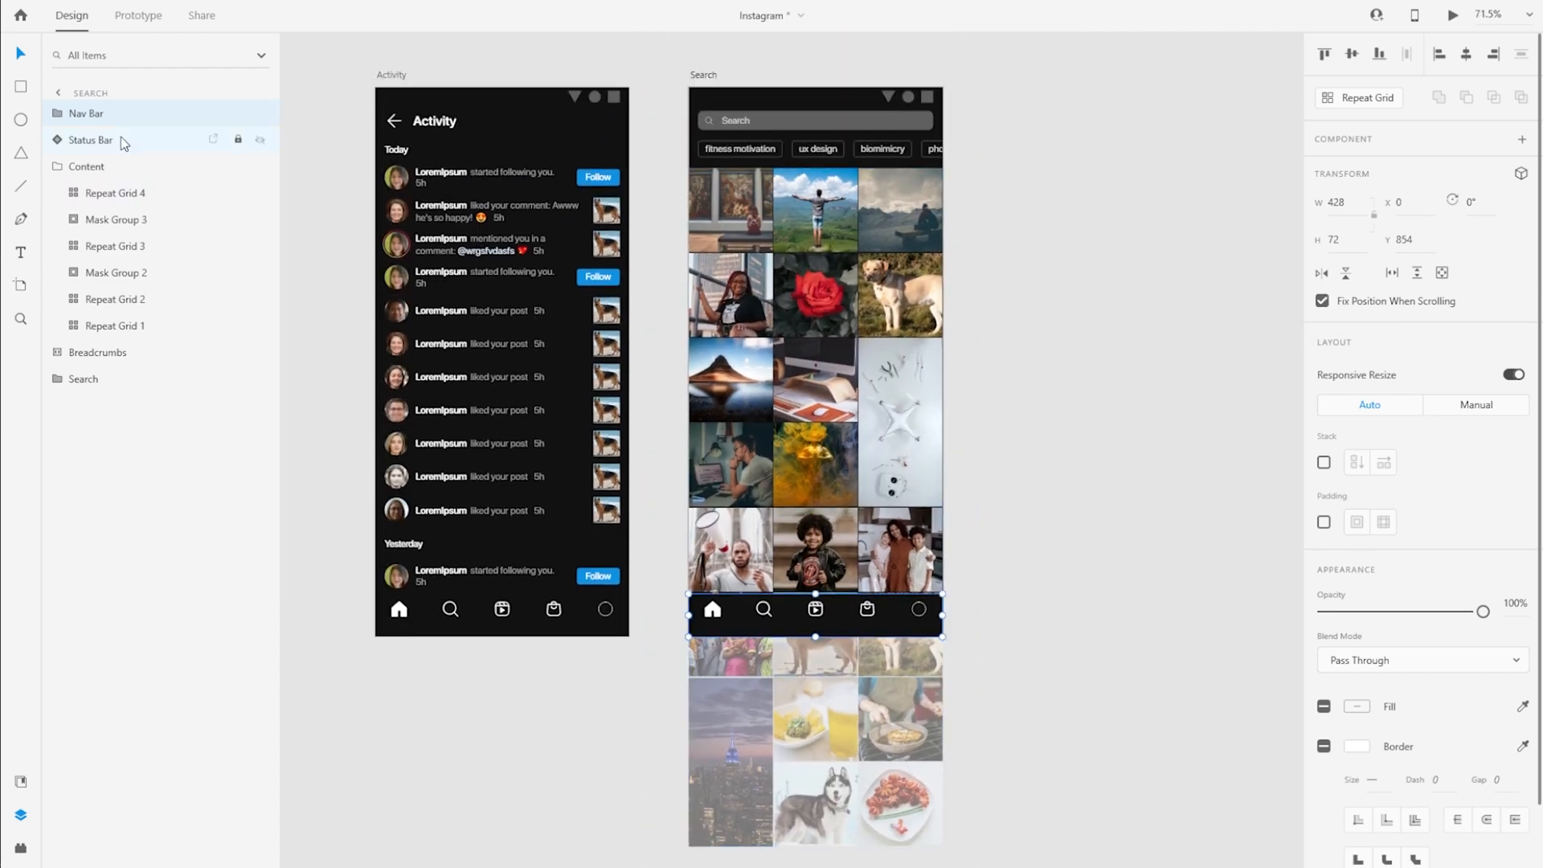
key("ctrl+l")
left_click(133, 132)
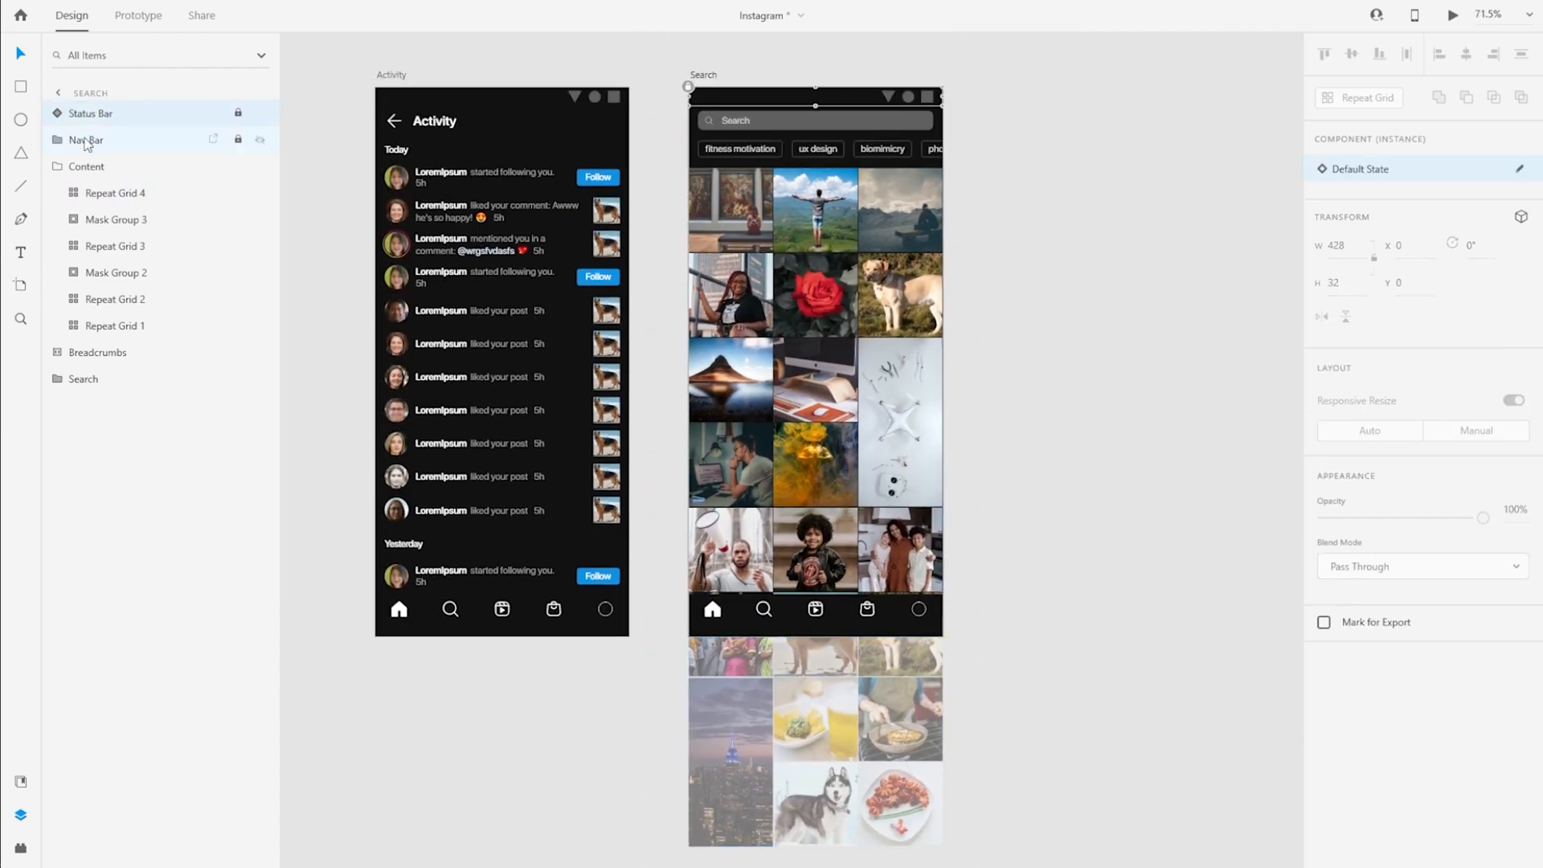
Make the Content group scroll vertically within the Search artboard
left_click(97, 166)
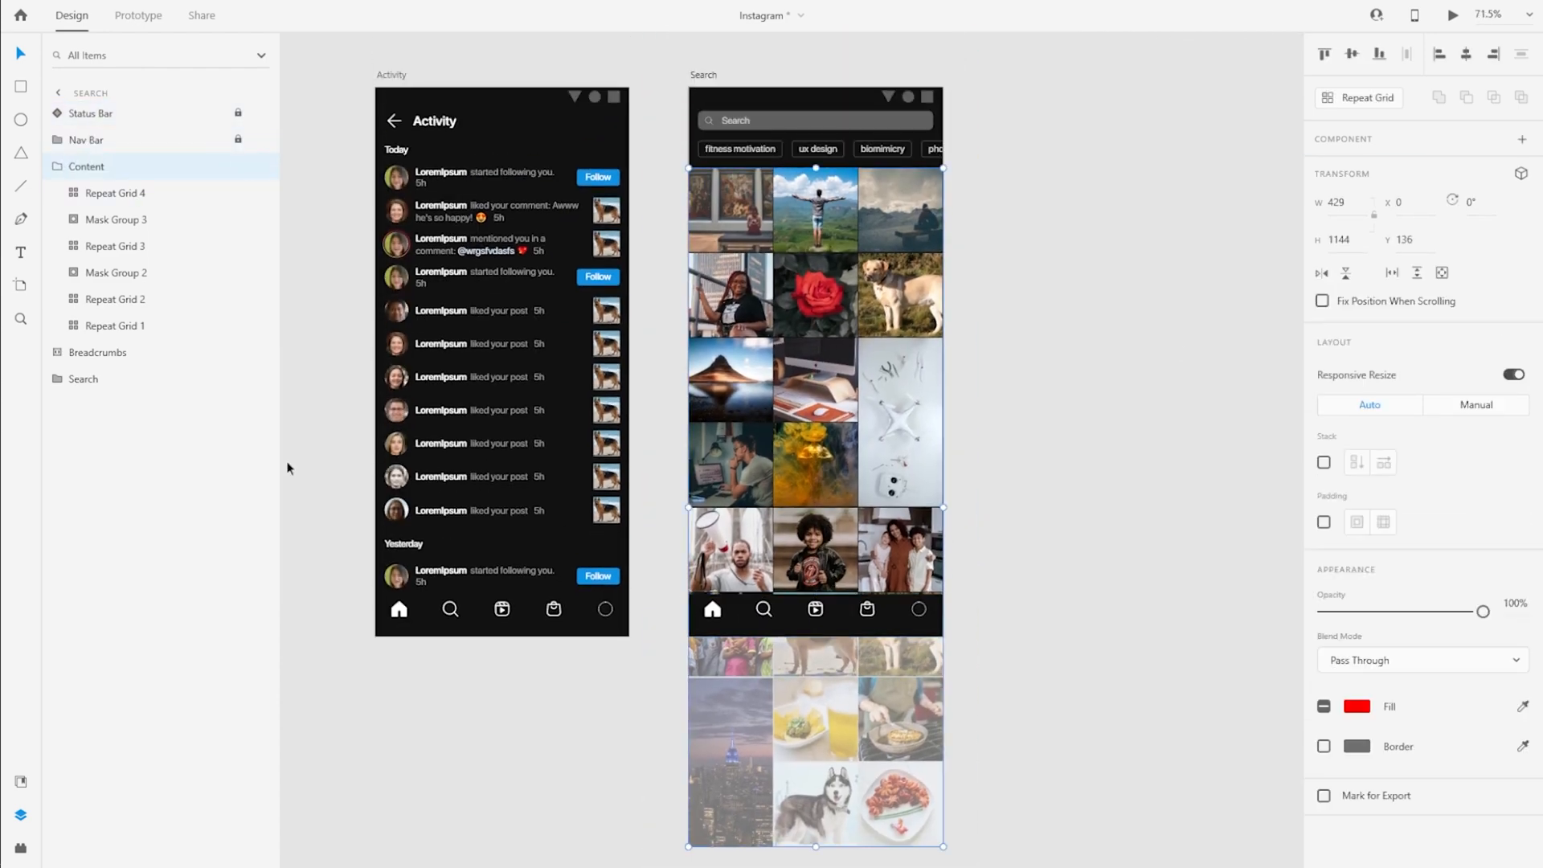
left_click(948, 524)
left_click(860, 518)
left_click(1419, 273)
Ungroup the nested group inside Scroll Group 1 and rename the scroll group Content
left_click(103, 195)
key("ctrl+shift+g")
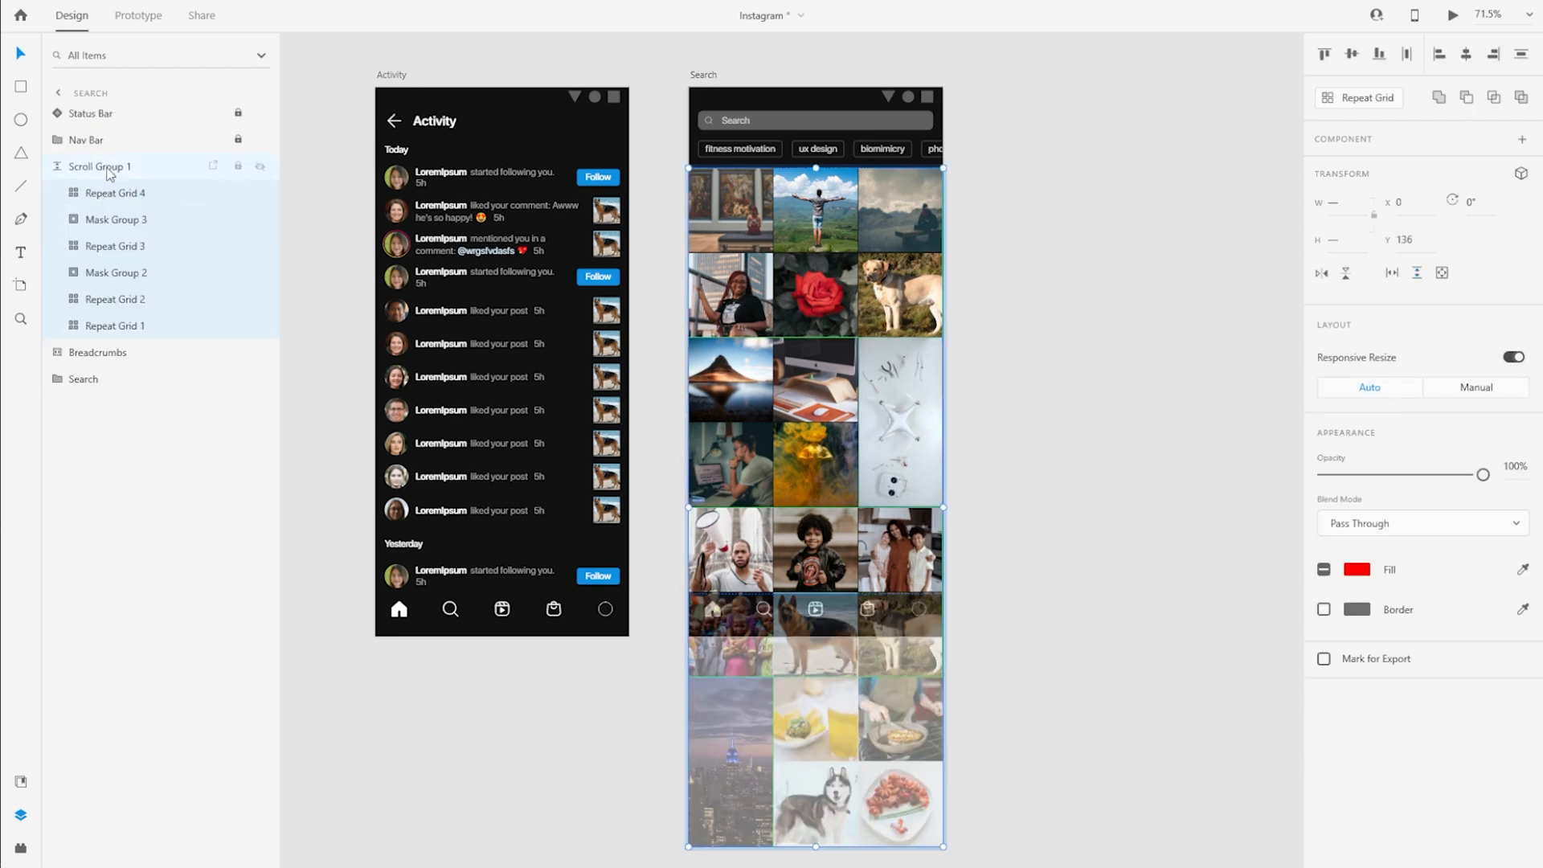
double_click(102, 167)
left_click(101, 379)
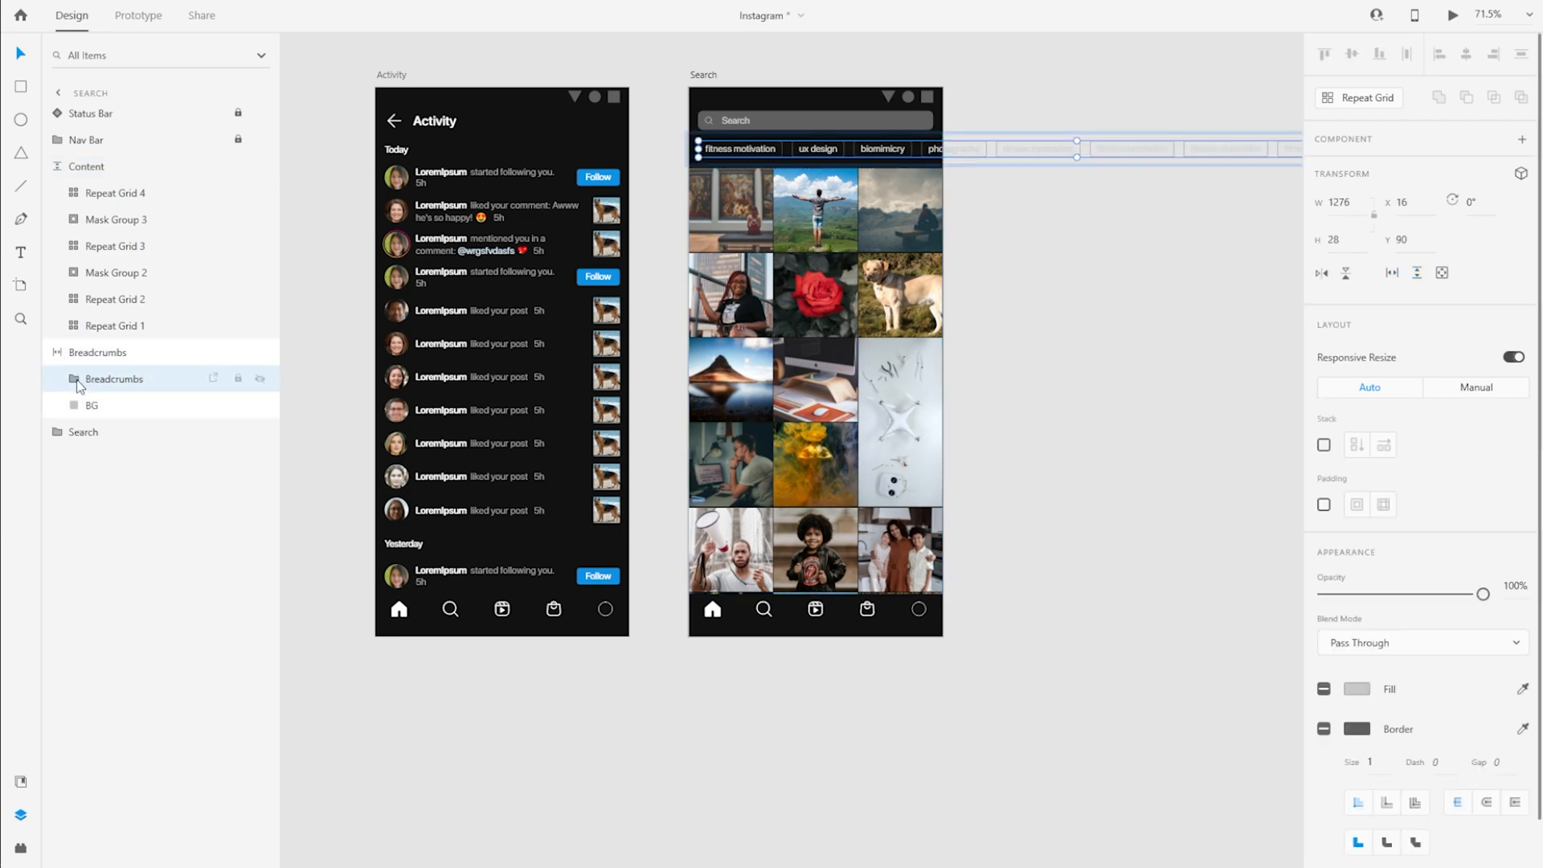
key("Escape")
left_click(1065, 310)
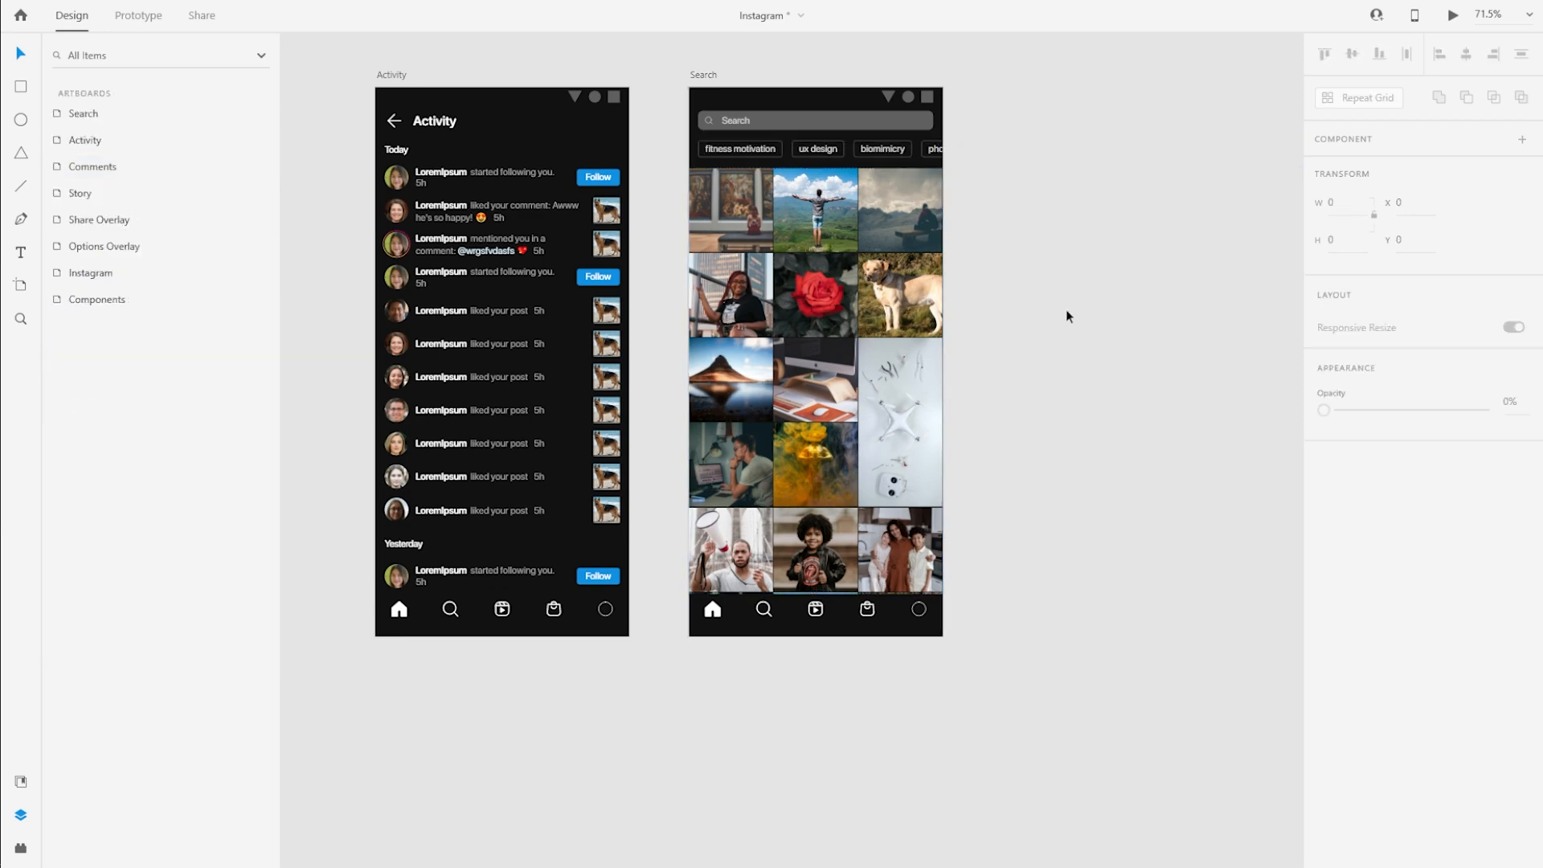
Preview the Search artboard and test scrolling the breadcrumbs and the Content grid
scroll(1011, 455, "up", 1)
scroll(1008, 416, "up", 3)
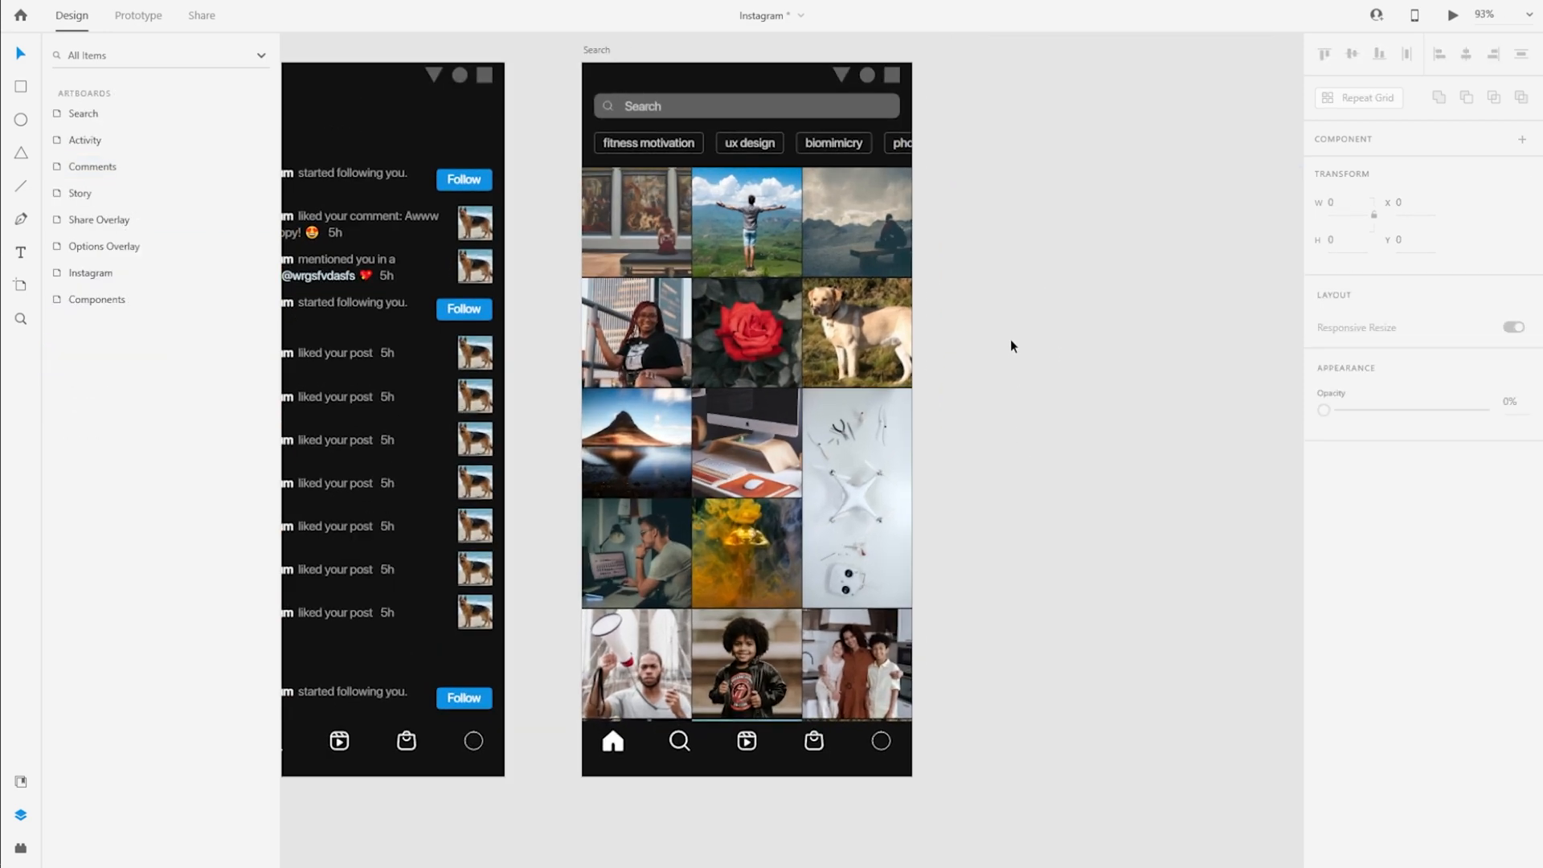
scroll(1110, 395, "down", 3)
left_click(714, 129)
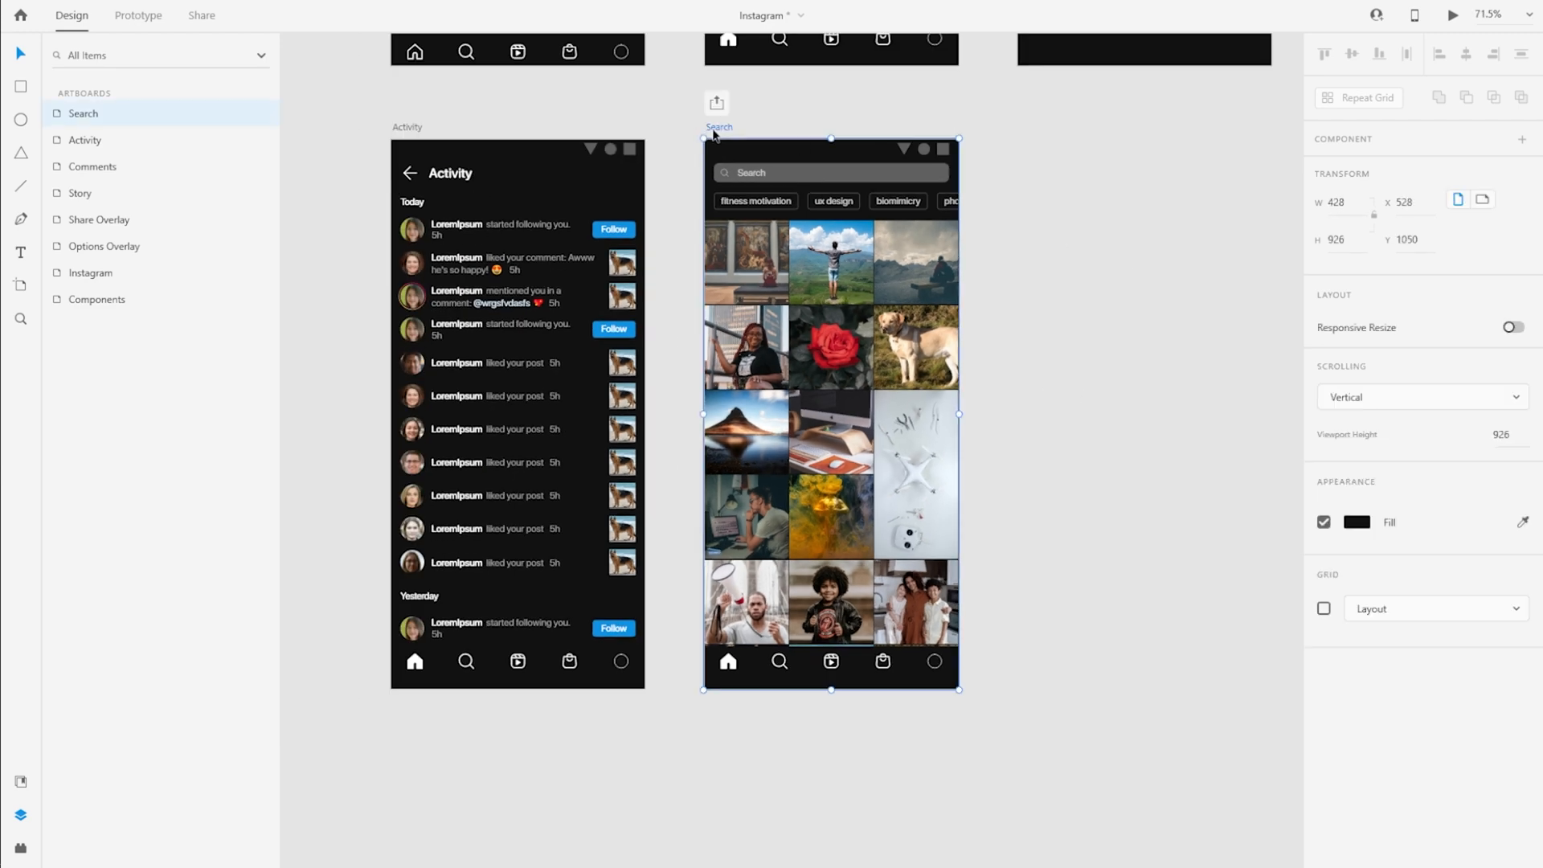
left_click(1453, 16)
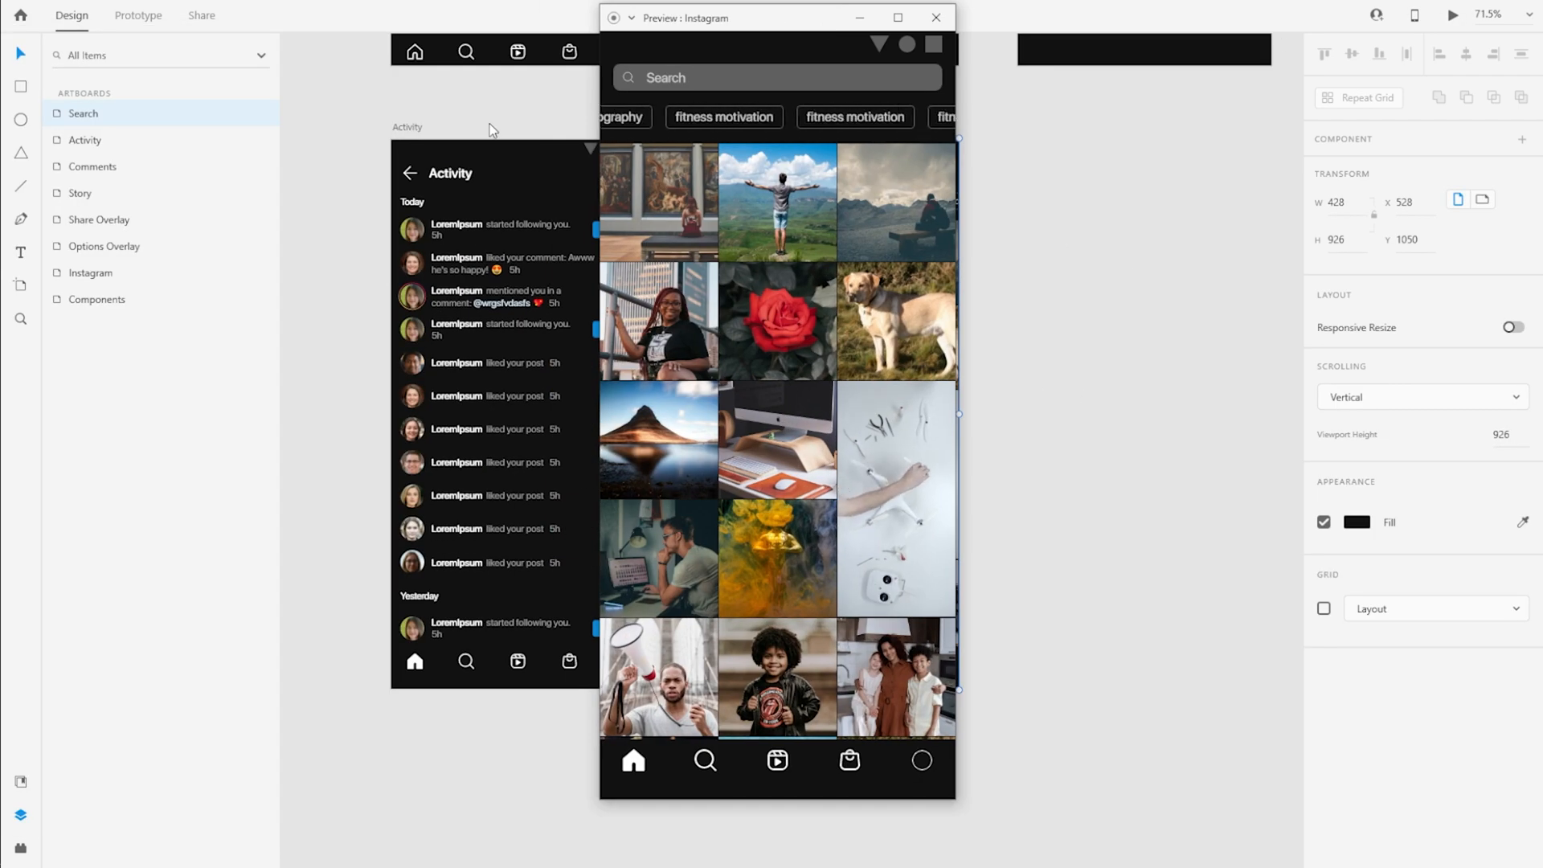
left_click_drag(787, 27, 850, 31)
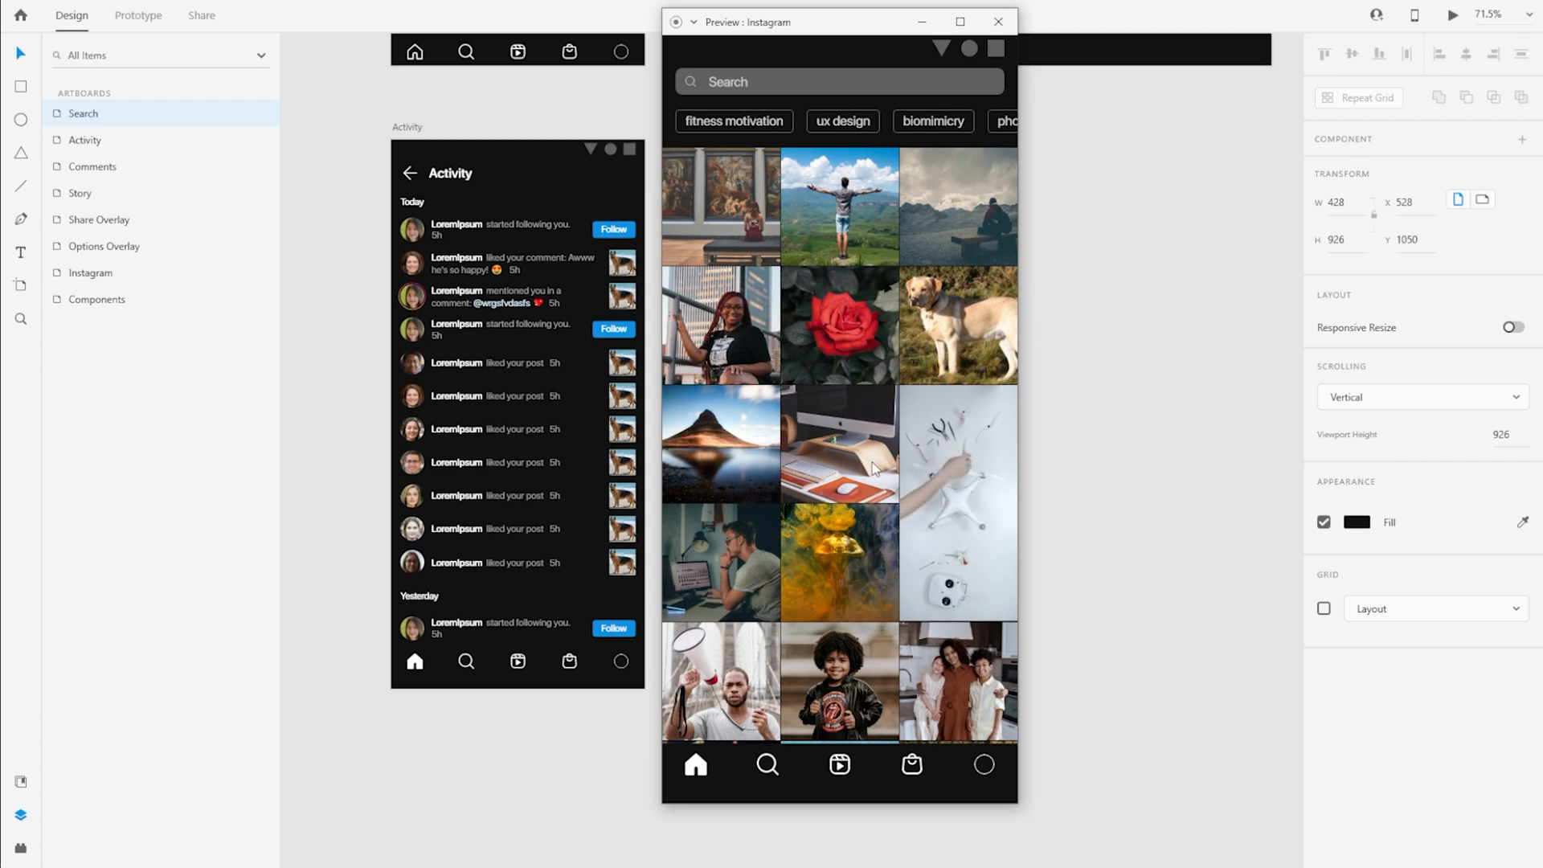
scroll(872, 466, "down", 5)
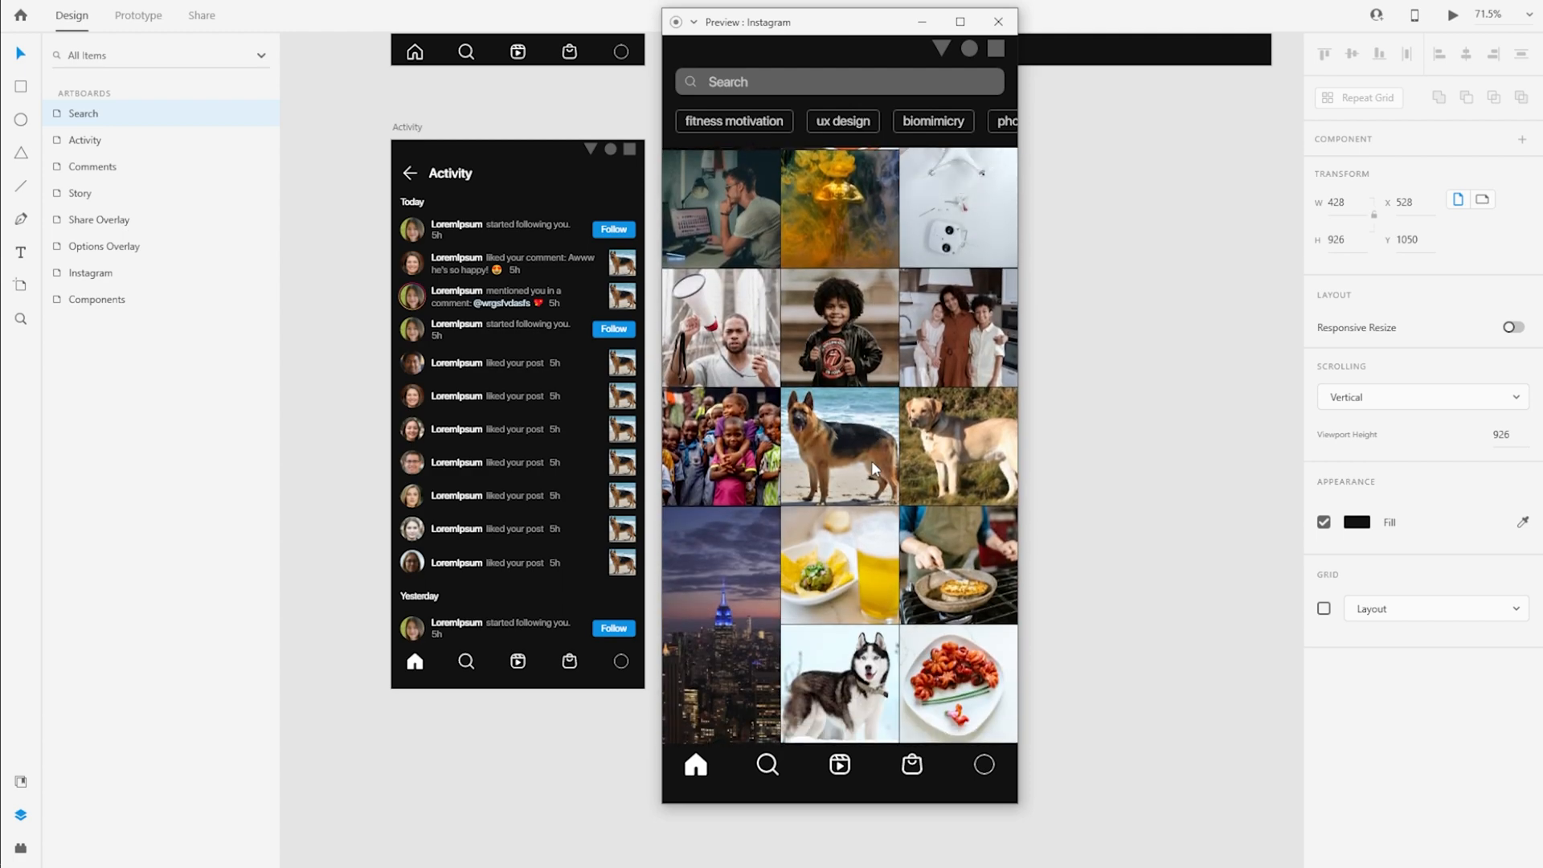
Close the preview and paste the Multiple and Play icon components inside Repeat Grid 1 on the Search artboard
left_click(998, 22)
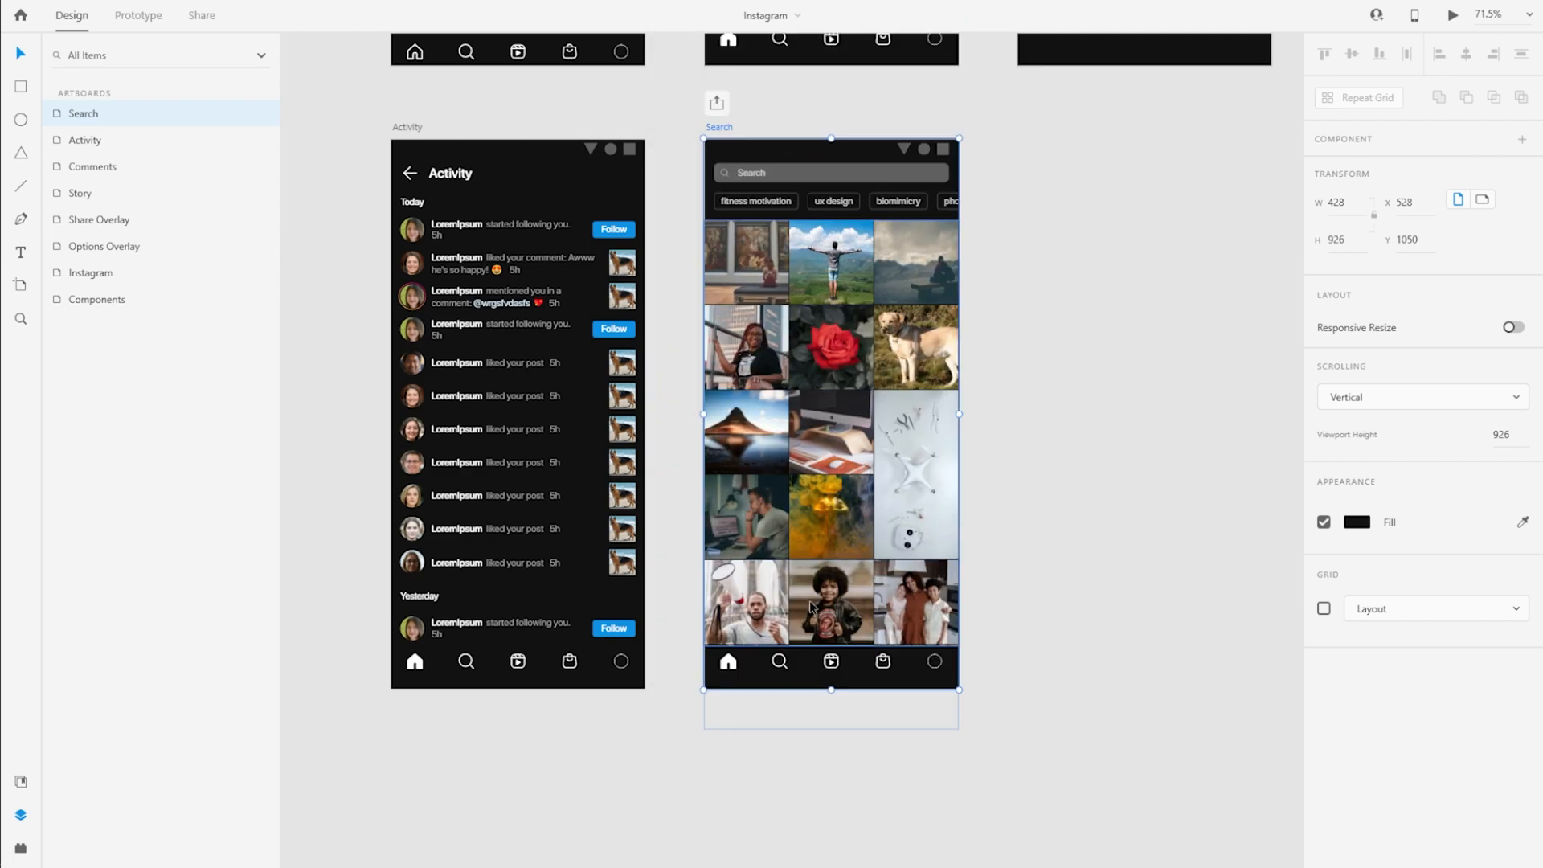
scroll(575, 299, "up", 7)
scroll(402, 145, "up", 5)
left_click_drag(426, 286, 549, 233)
left_click(630, 283)
scroll(630, 282, "down", 5)
scroll(636, 217, "up", 3)
left_click(637, 217)
double_click(636, 217)
left_click(110, 354)
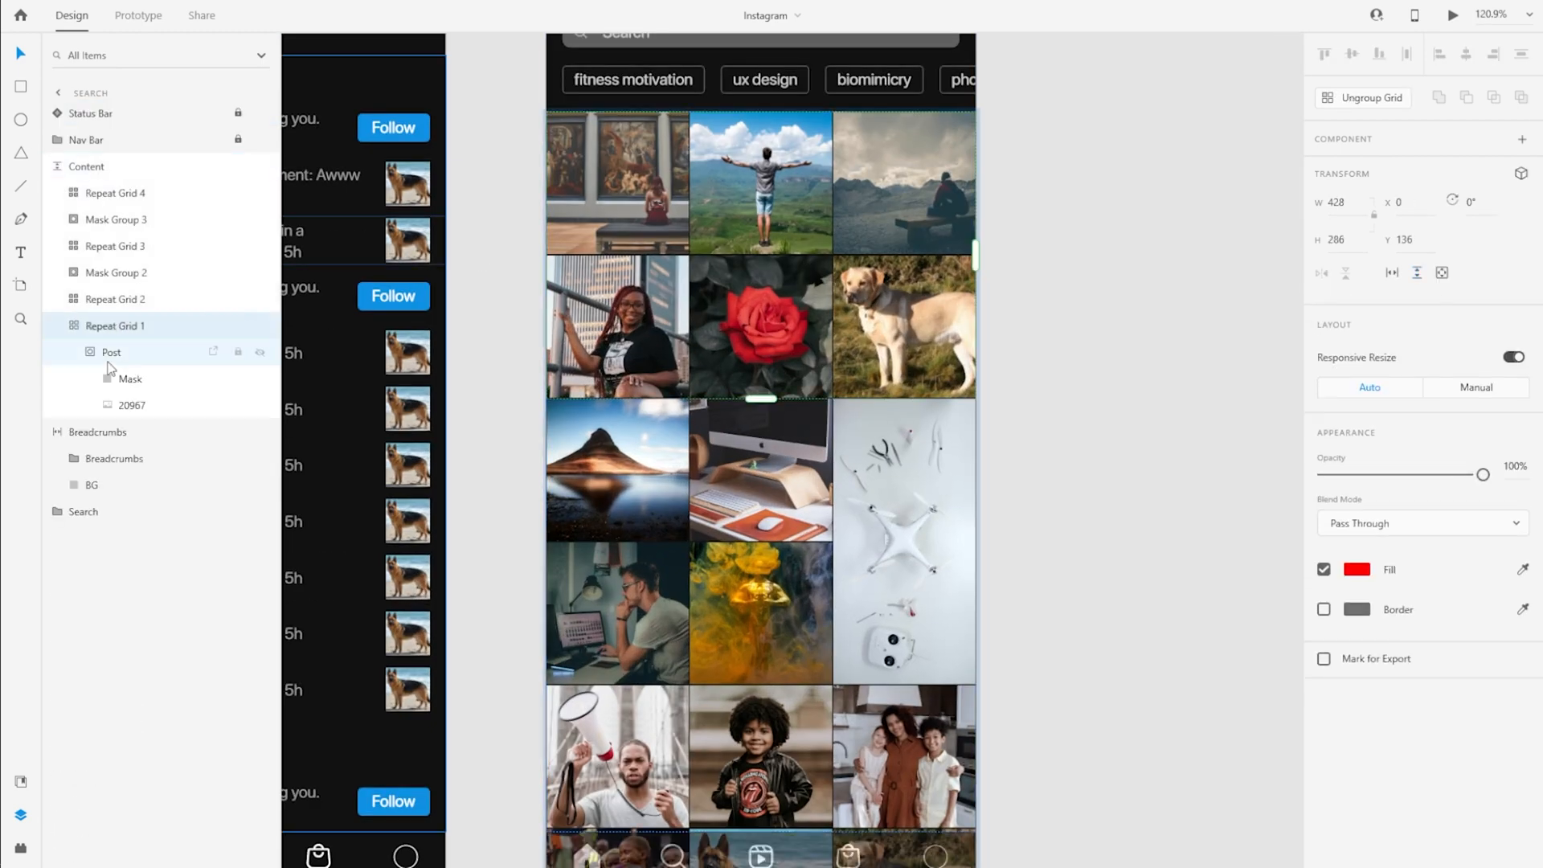
key("ctrl+v")
Hide the Play icon in Repeat Grid 1 and move the Multiple icon to the upper-right corner of the post
scroll(617, 101, "up", 4)
left_click(136, 379)
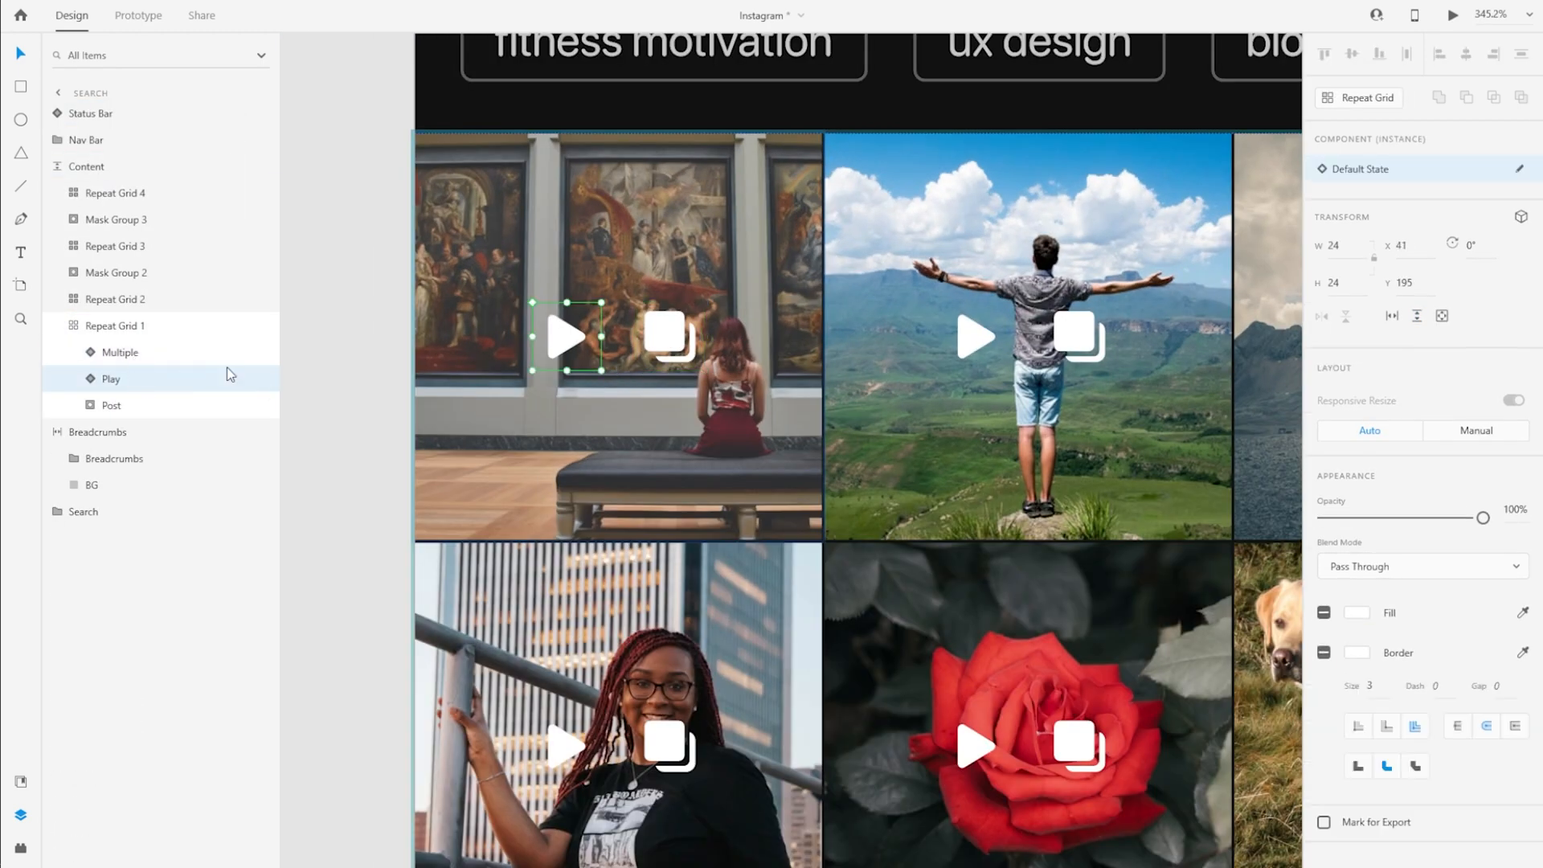
left_click(259, 378)
left_click_drag(669, 336, 803, 139)
scroll(581, 298, "down", 2)
left_click_drag(1162, 365, 1095, 294)
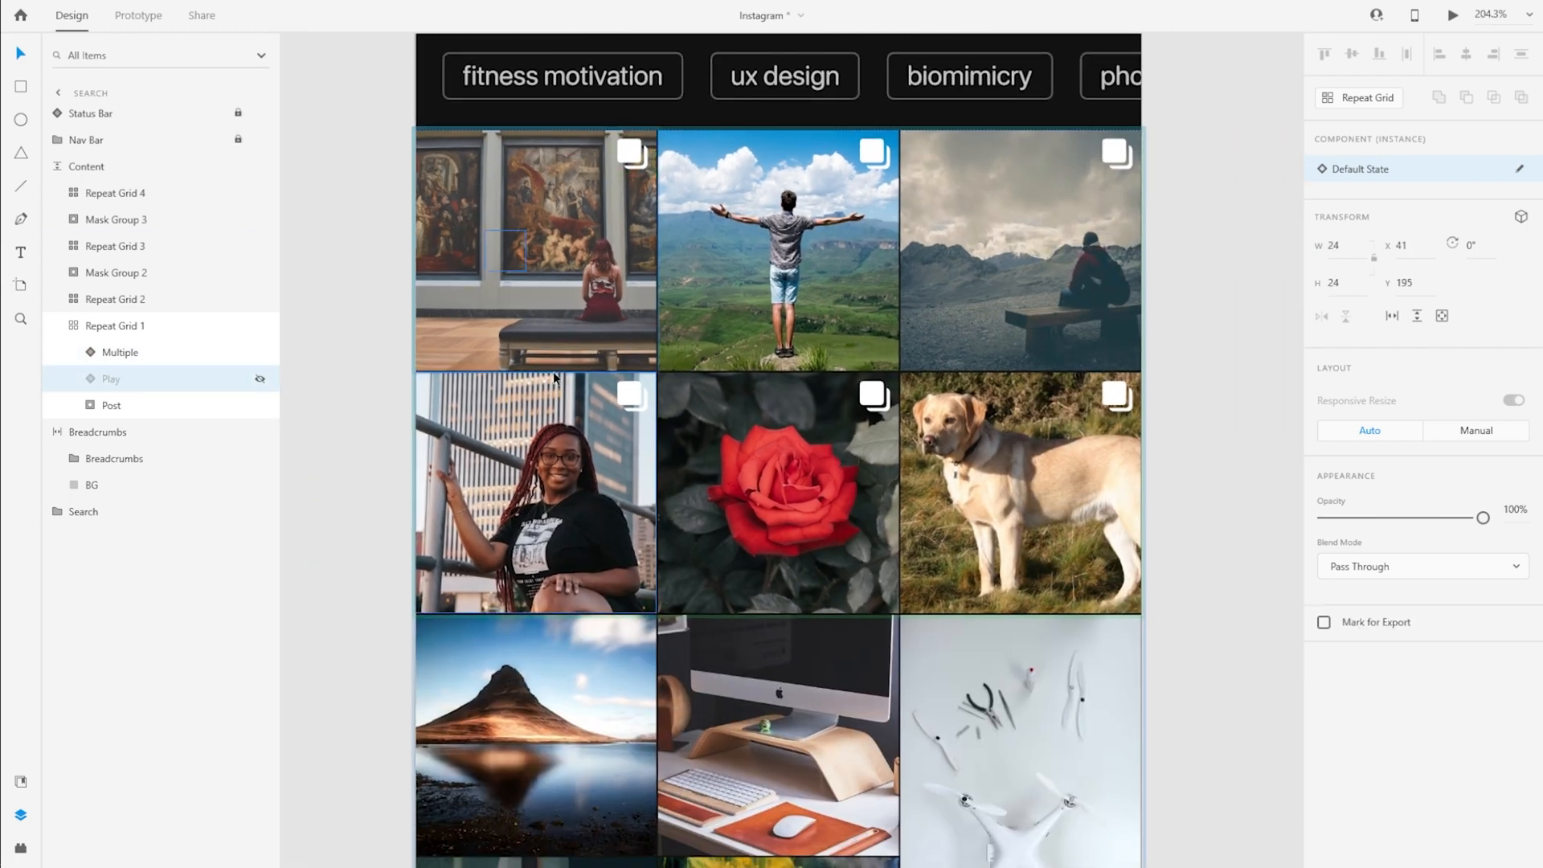
Cut the hidden Play icon out of Repeat Grid 1, keeping the Multiple icon visible
key("Delete")
left_click(74, 326)
left_click(74, 326)
left_click(91, 379)
left_click(537, 526)
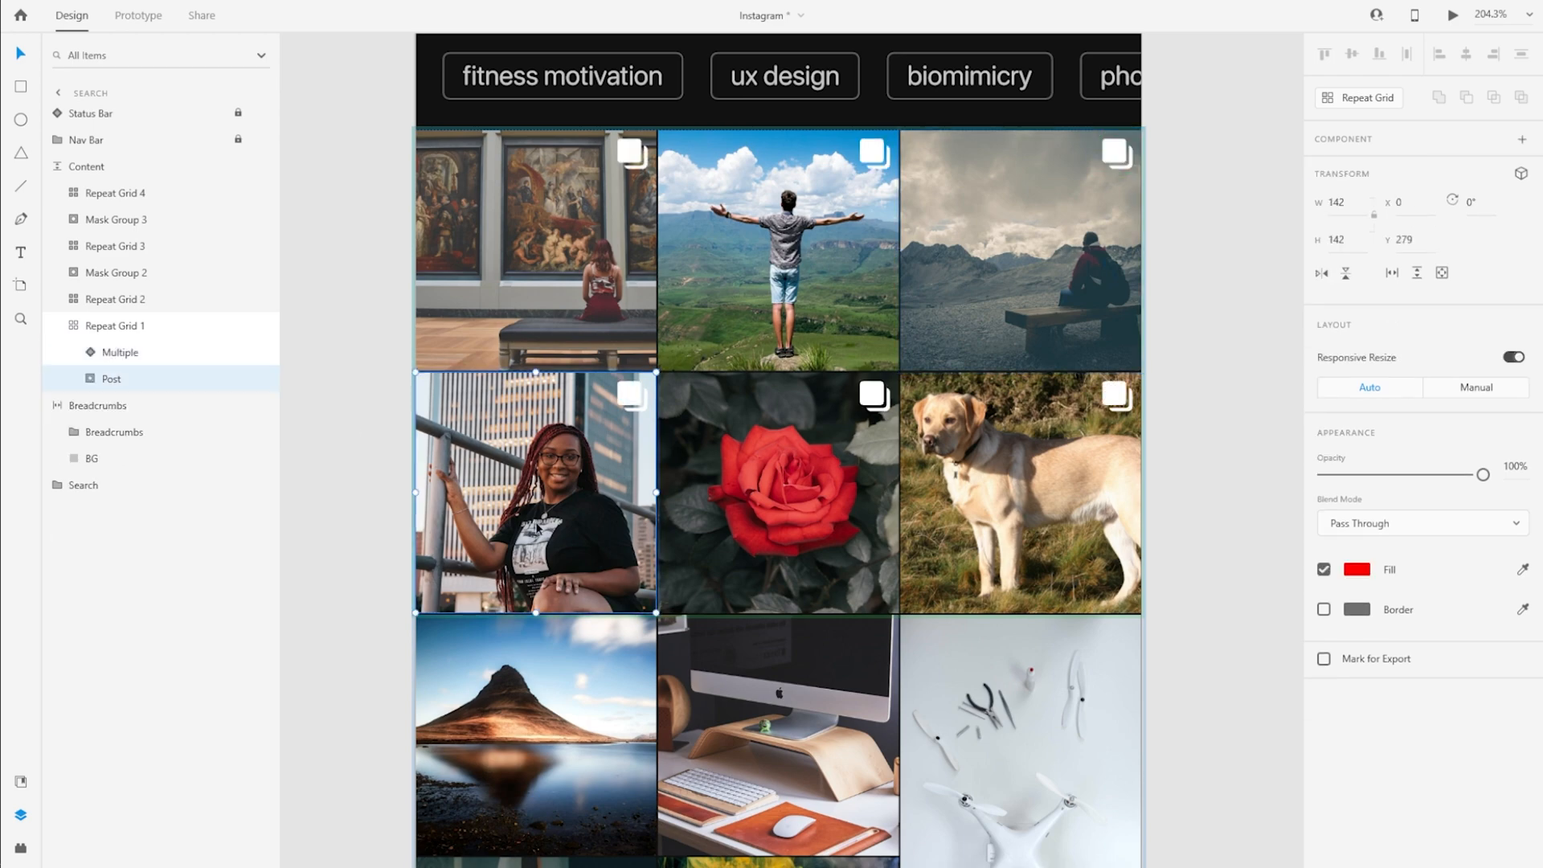
left_click(129, 354)
left_click(261, 353)
left_click(262, 353)
left_click(74, 326)
Paste the Play icon into the Content group, unhide it and stack it directly above Mask Group 2
scroll(778, 450, "down", 5)
left_click(75, 275)
key("ctrl+v")
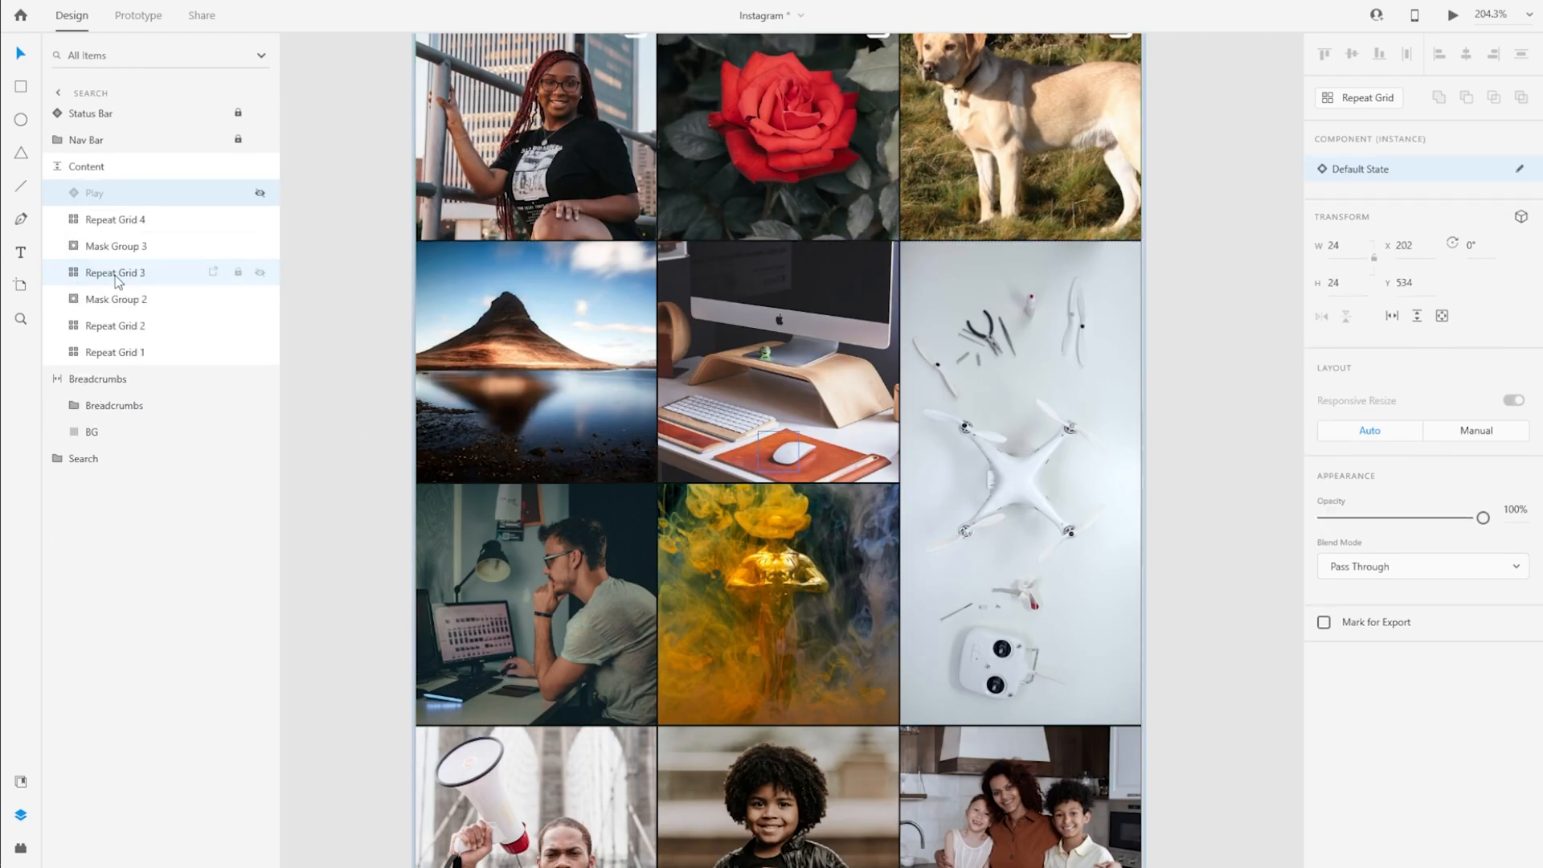
left_click(259, 193)
left_click_drag(118, 195, 121, 286)
Position the Play icon in the upper-right corner of the tall drone post, at about X 401, Y 427
scroll(778, 482, "up", 3)
scroll(778, 522, "down", 2)
left_click_drag(777, 525, 1115, 340)
scroll(1150, 337, "up", 5)
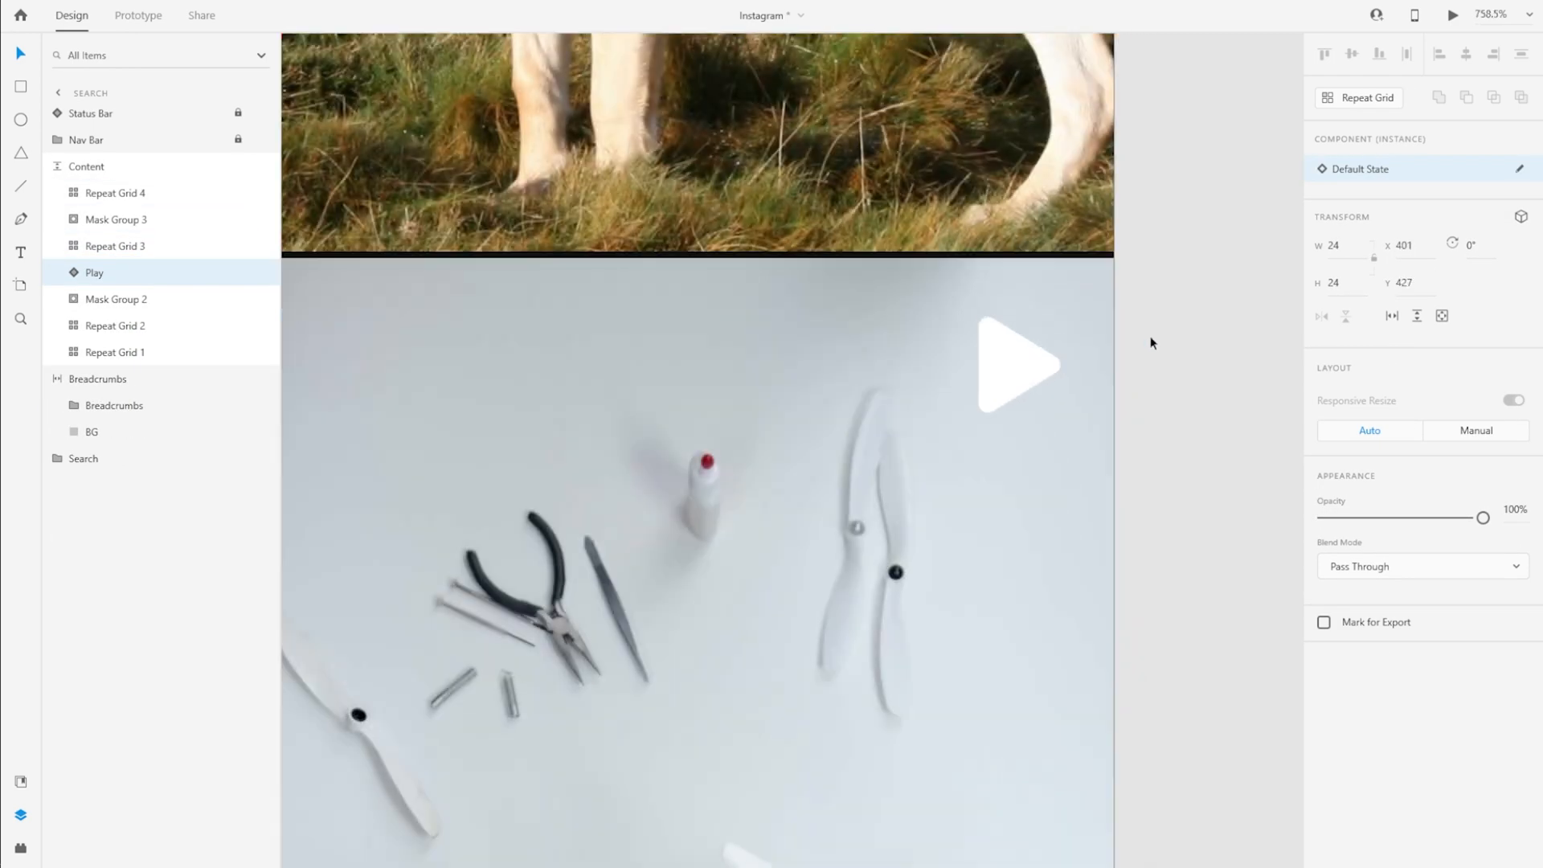
key("Up")
Select the Play icon together with Mask Group 2 in the Content group
scroll(990, 262, "down", 5)
left_click(124, 301, "shift")
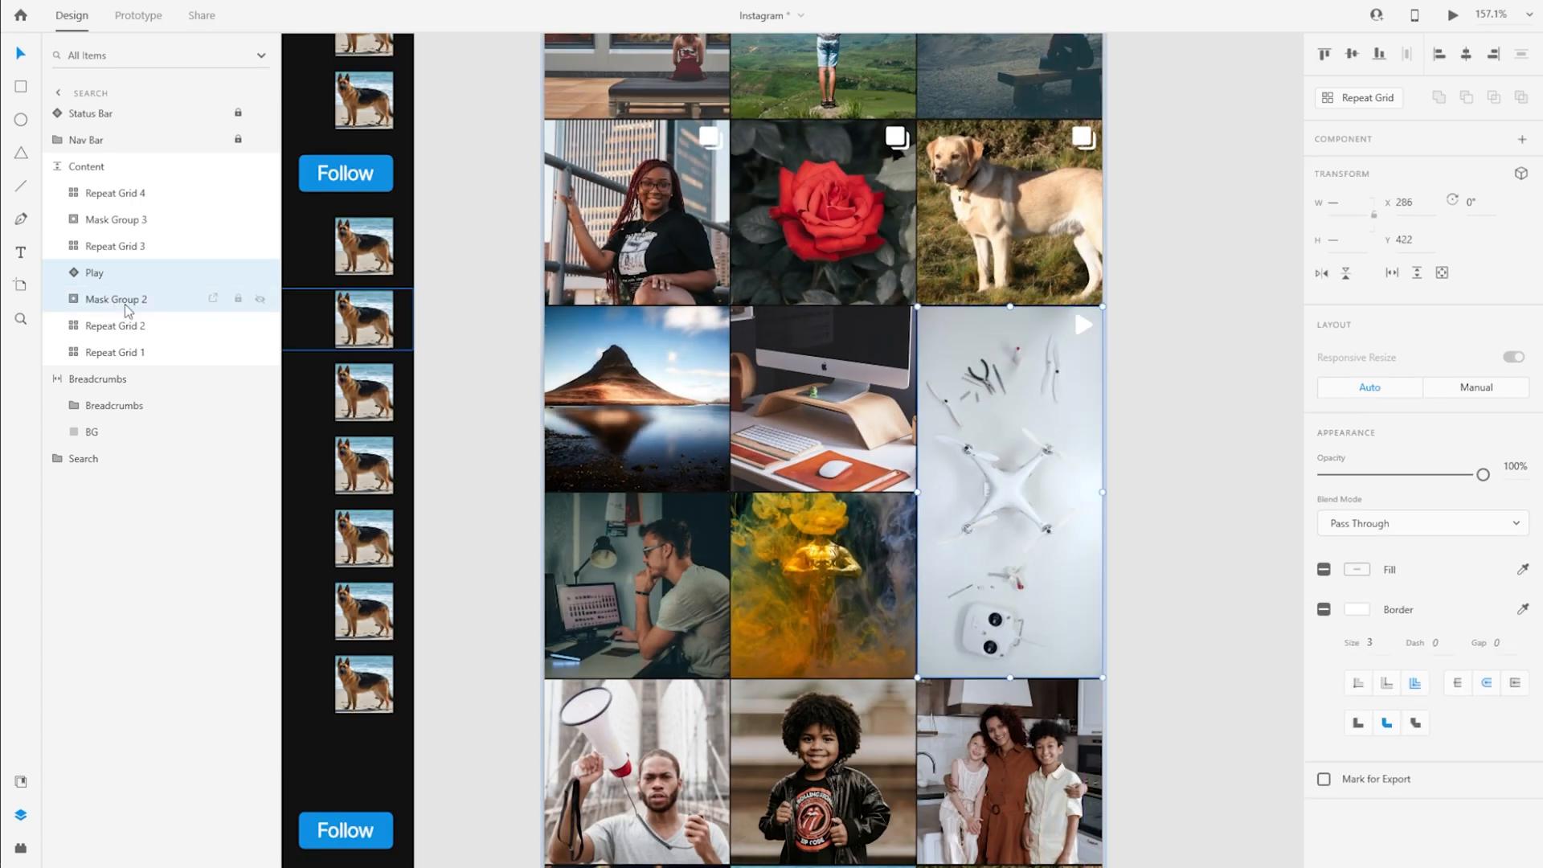
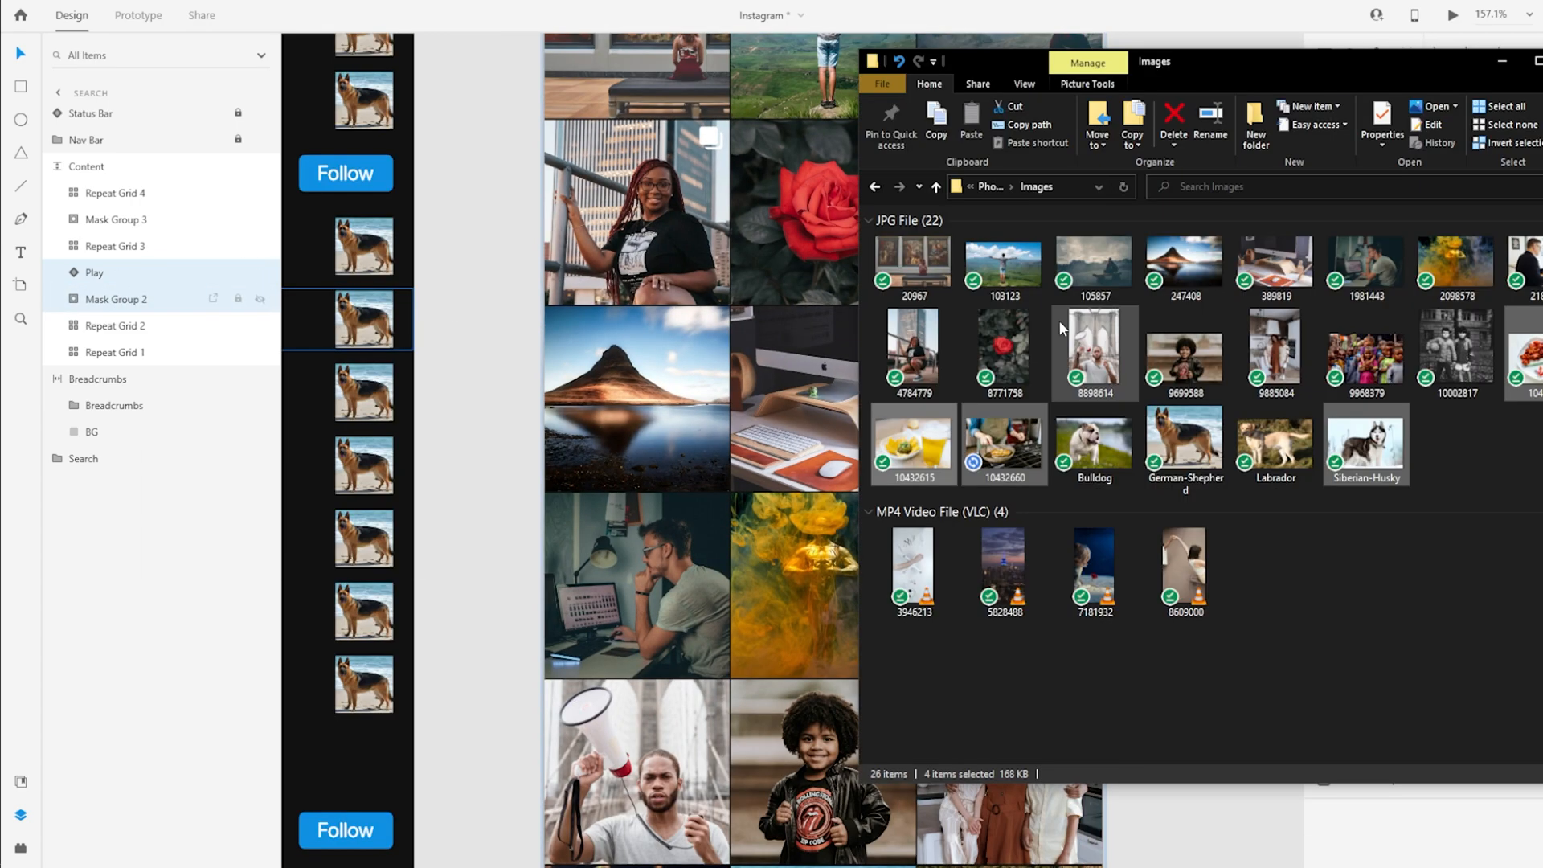
Group the Play icon with Mask Group 2 of the tall drone post
key("ctrl+g")
left_click(111, 276)
key("Escape")
left_click(76, 273)
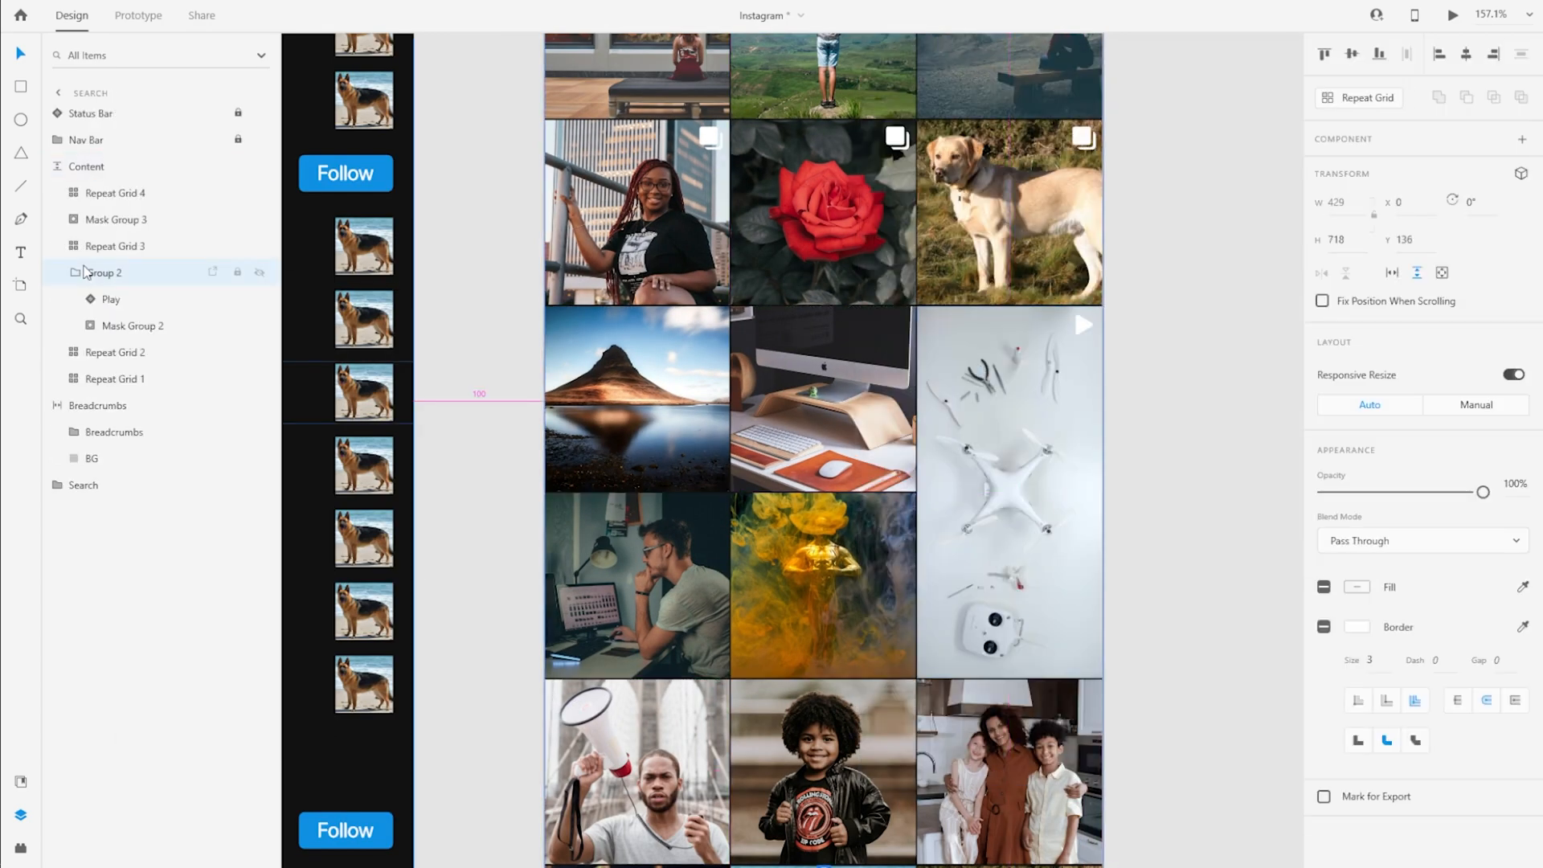
left_click(85, 272)
scroll(1127, 474, "up", 5)
scroll(1127, 475, "down", 6)
scroll(1055, 209, "down", 5)
scroll(1077, 416, "up", 6)
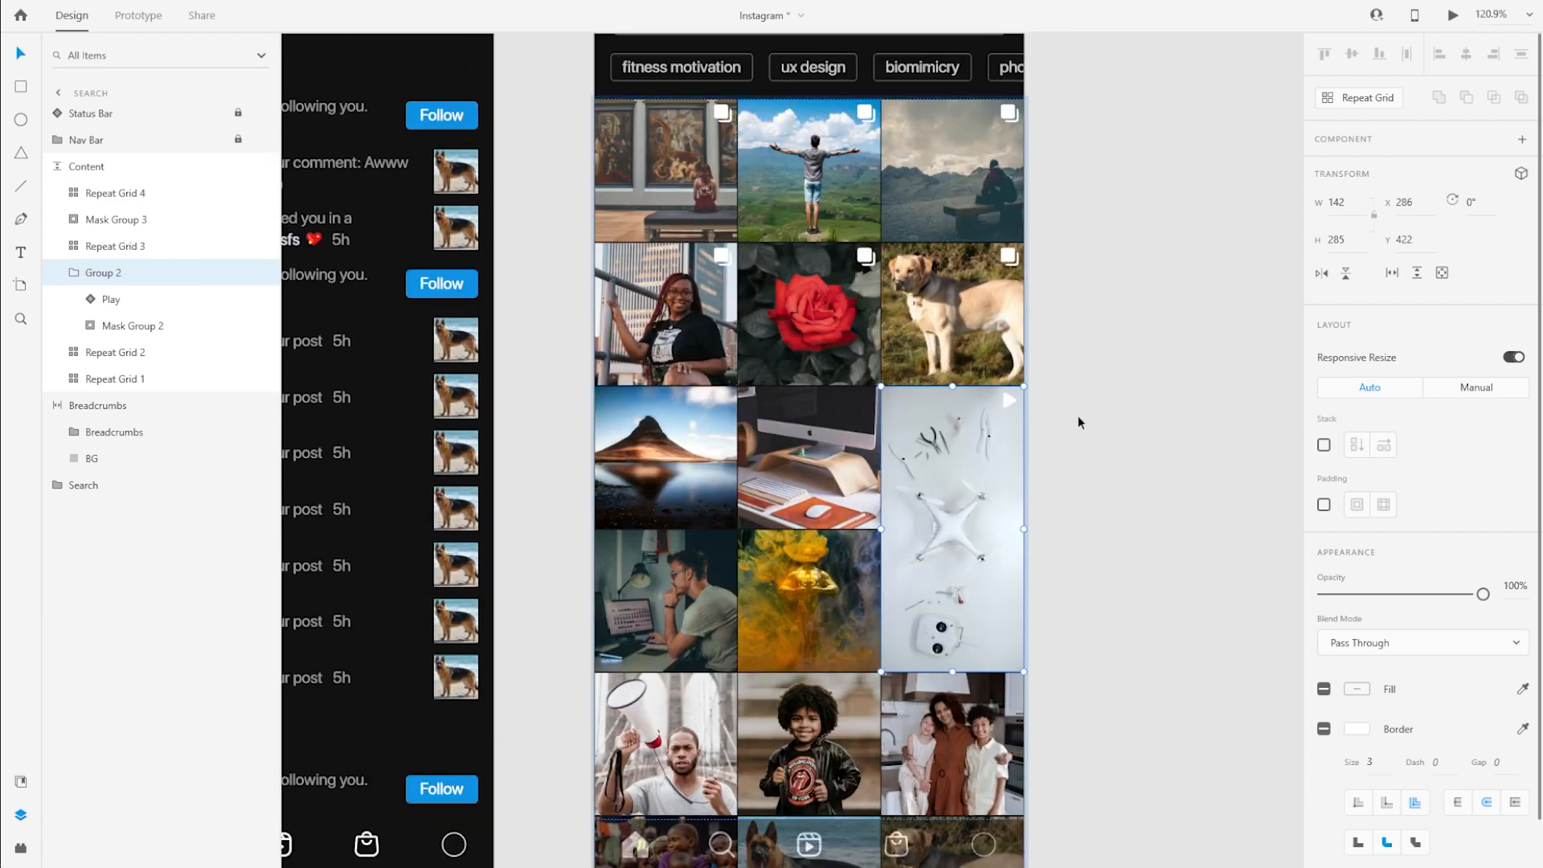
Nudge the drone post's Play icon 2 px left and 2 px down within its group
left_click(128, 327)
left_click(118, 301)
left_click(113, 274)
left_click(122, 301)
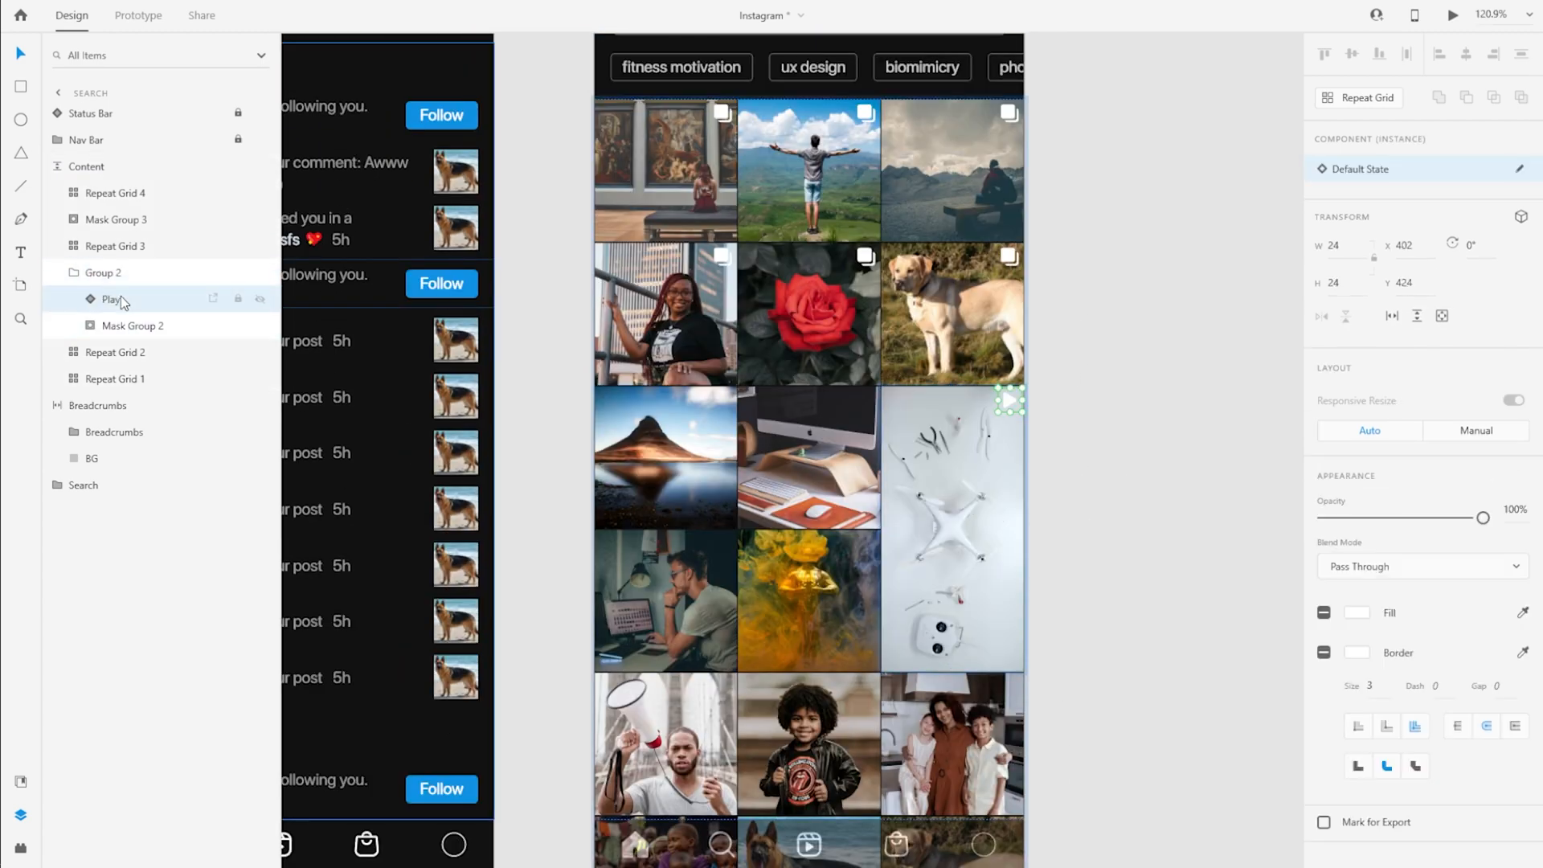
key("Left")
key("Left")
key("Down")
key("Down")
Rename the drone post's group, Group 2, as Video
left_click(81, 278)
left_click(76, 278)
double_click(103, 273)
key("alt+Tab")
key("alt+Tab")
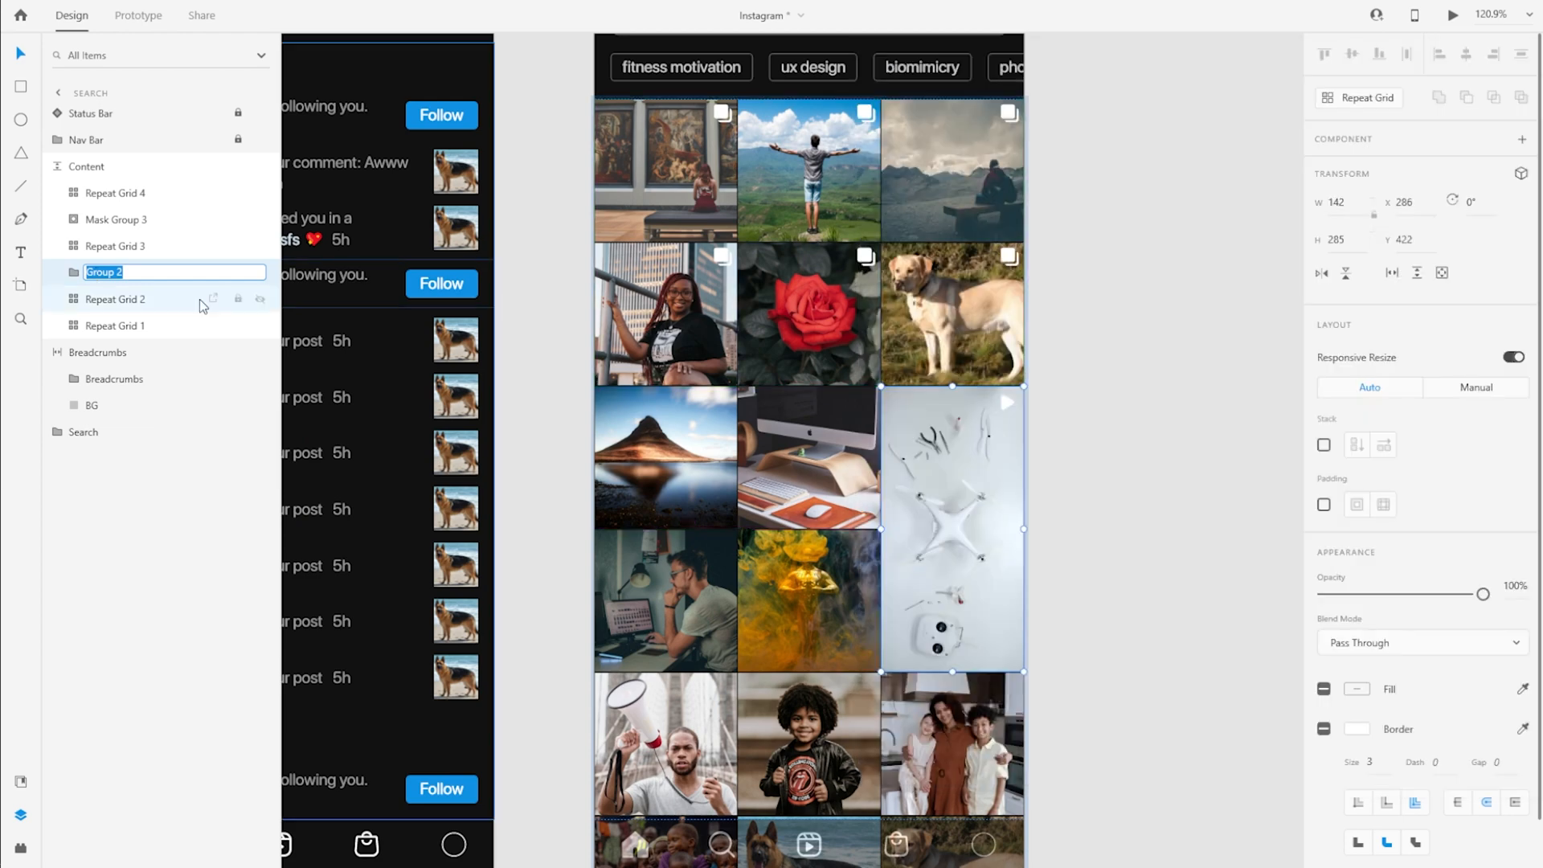
type("Video")
key("Return")
Ungroup Mask Group 3 of the tall skyline post in the lower part of the grid
scroll(885, 595, "down", 2)
left_click(885, 595)
left_click(689, 850)
scroll(689, 850, "down", 5)
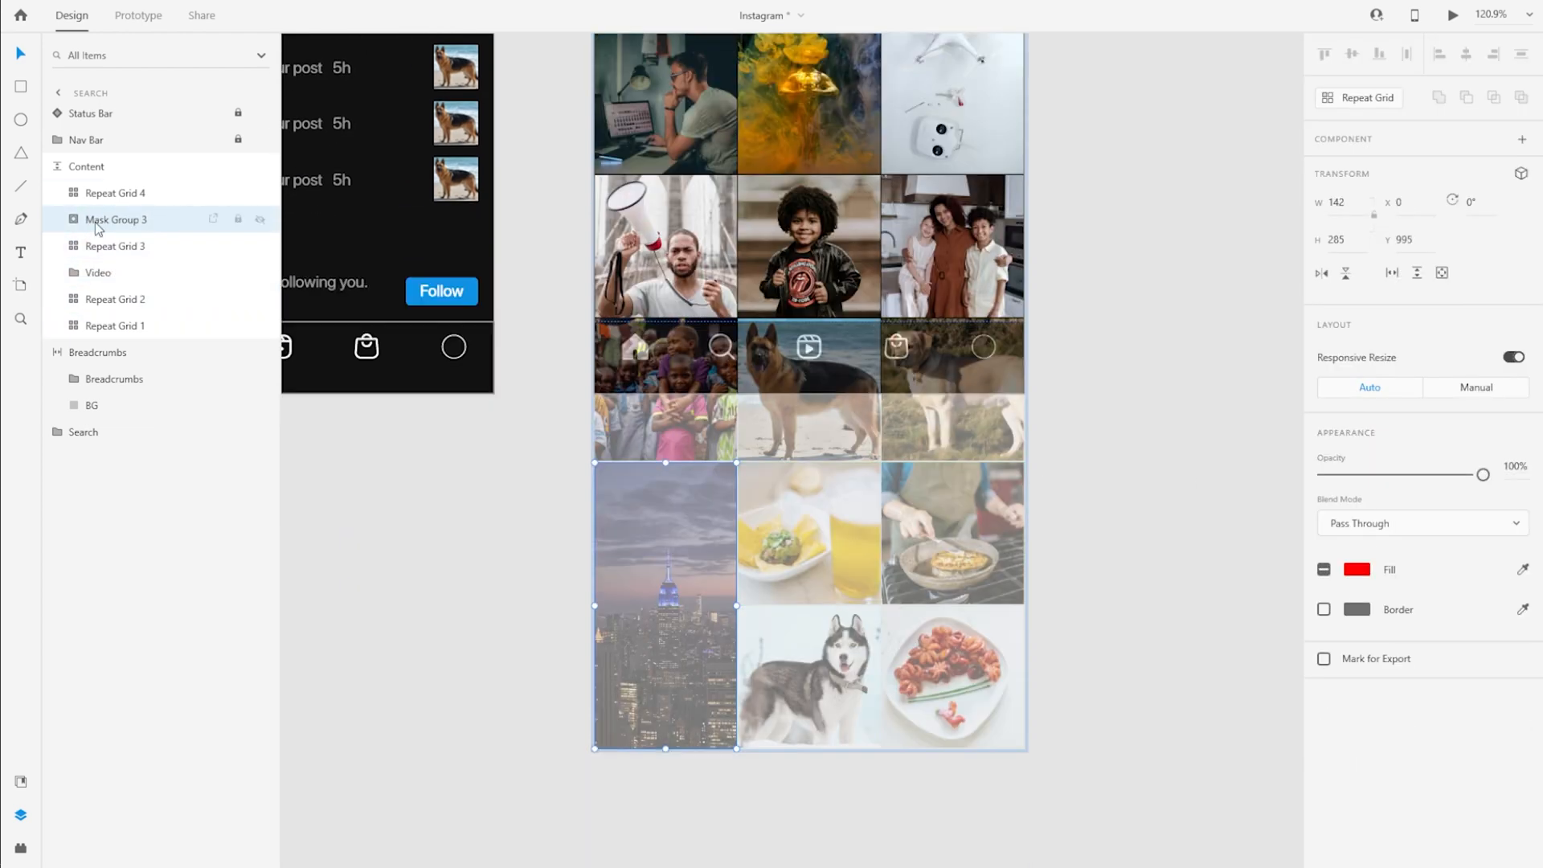
key("ctrl+shift+g")
Paste and unhide the Play icon in the skyline post's upper-right corner, about X 114, Y 999, and stack it directly above Mask
key("ctrl+v")
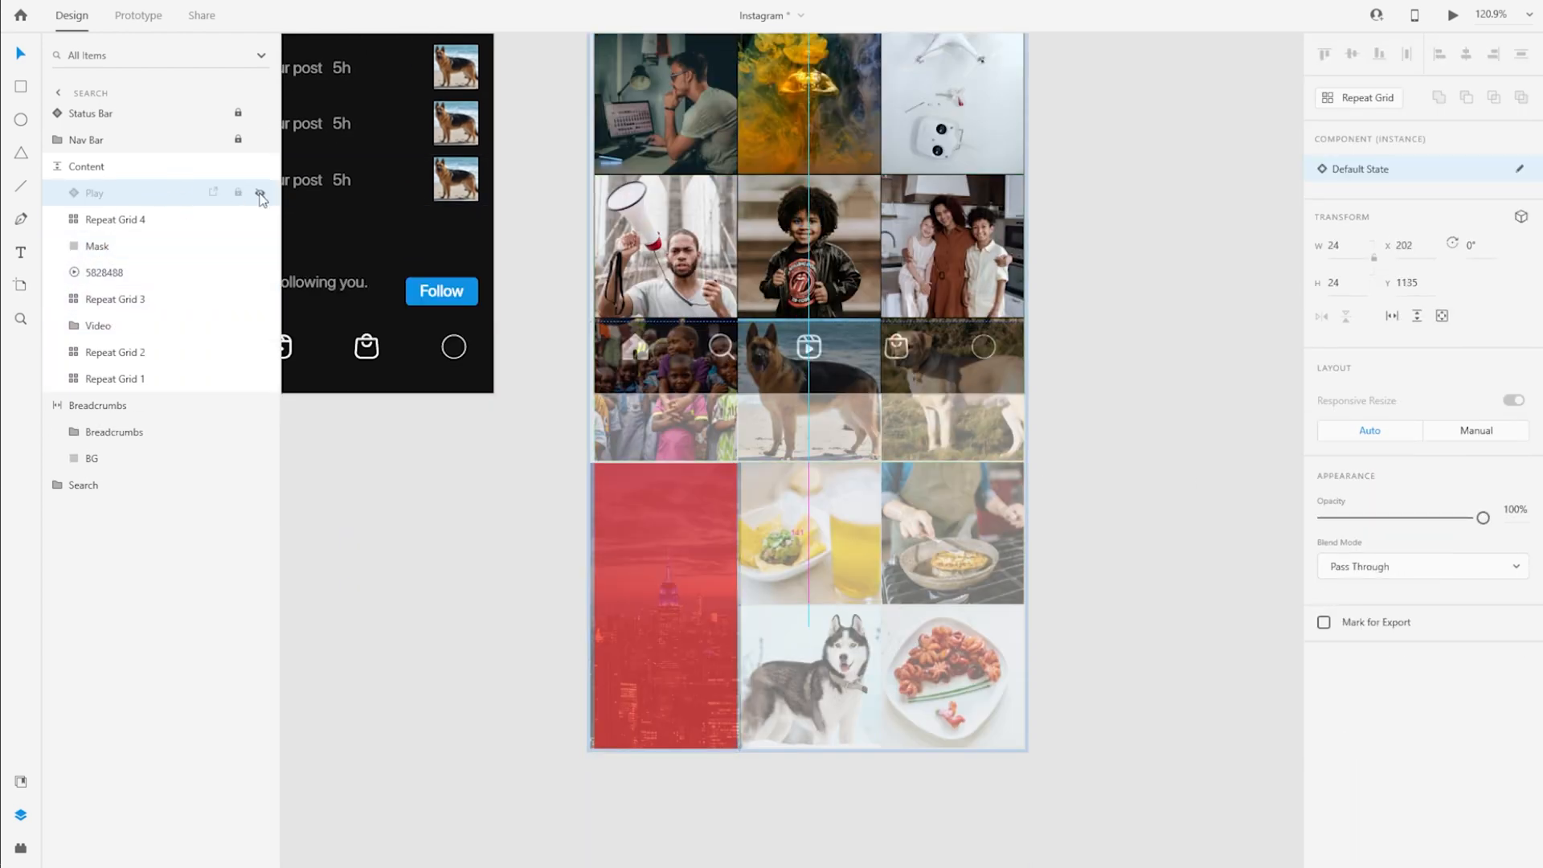
left_click_drag(720, 502, 717, 467)
scroll(723, 480, "up", 5)
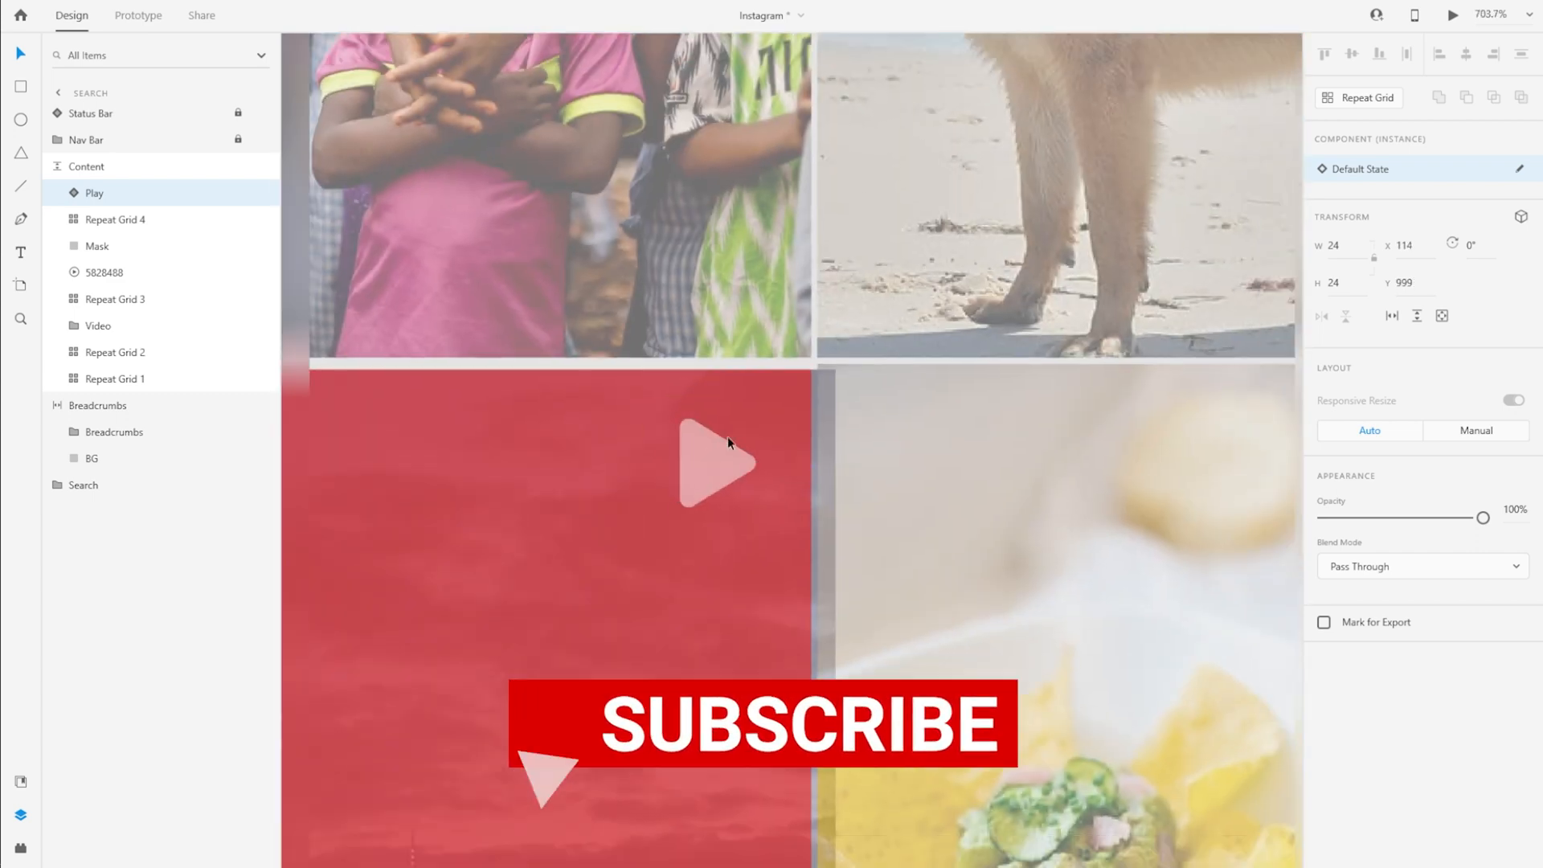
scroll(810, 448, "down", 5)
left_click_drag(97, 194, 127, 232)
Set the 5828488 skyline video to play automatically, with its start trimmed to 00:03
left_click(120, 272)
left_click(1435, 461)
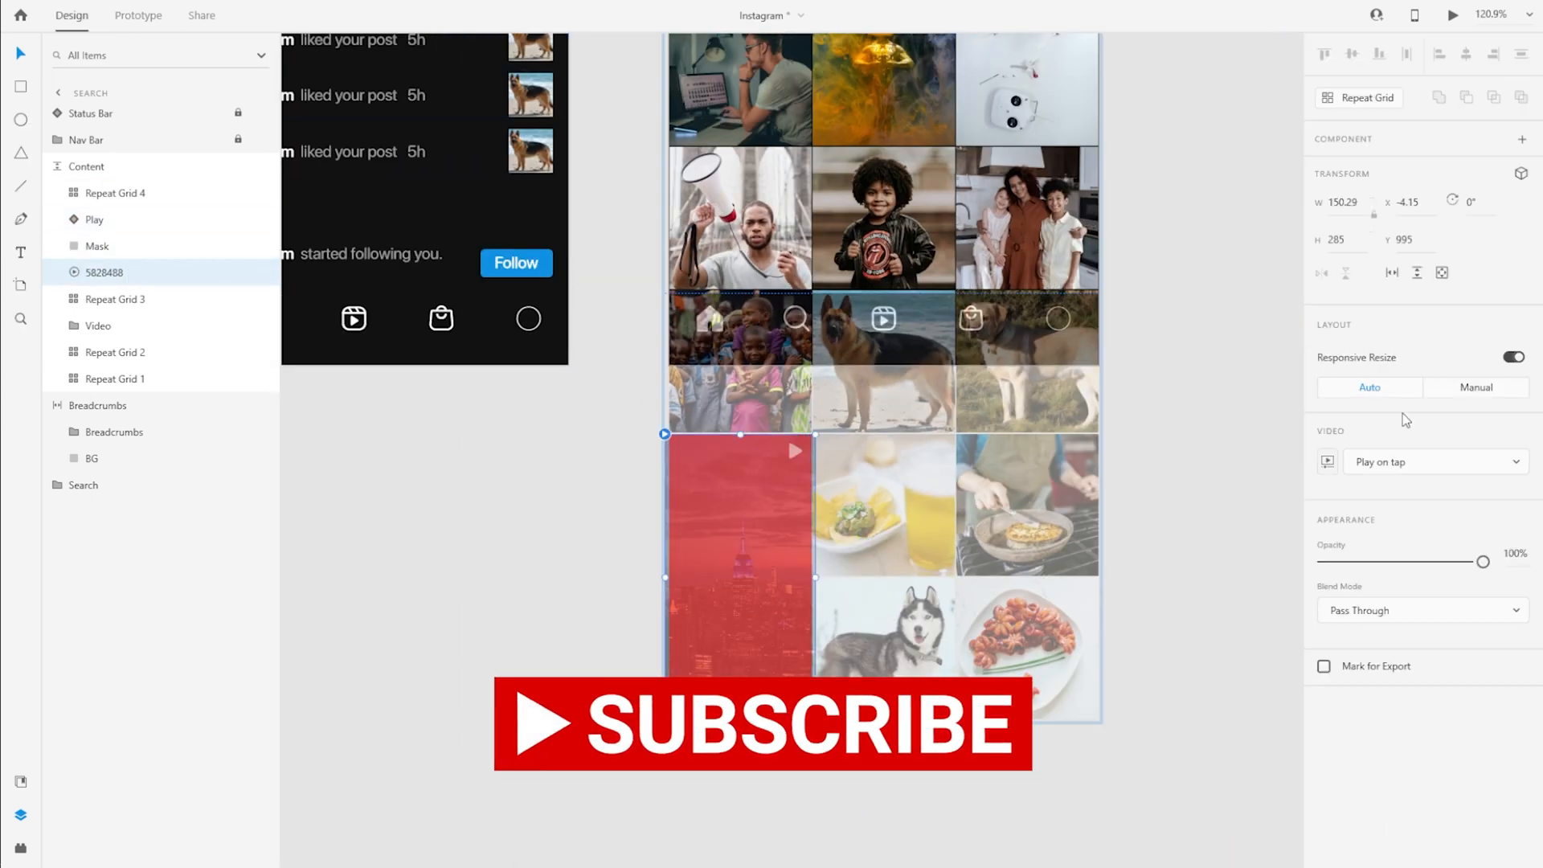
left_click(1328, 461)
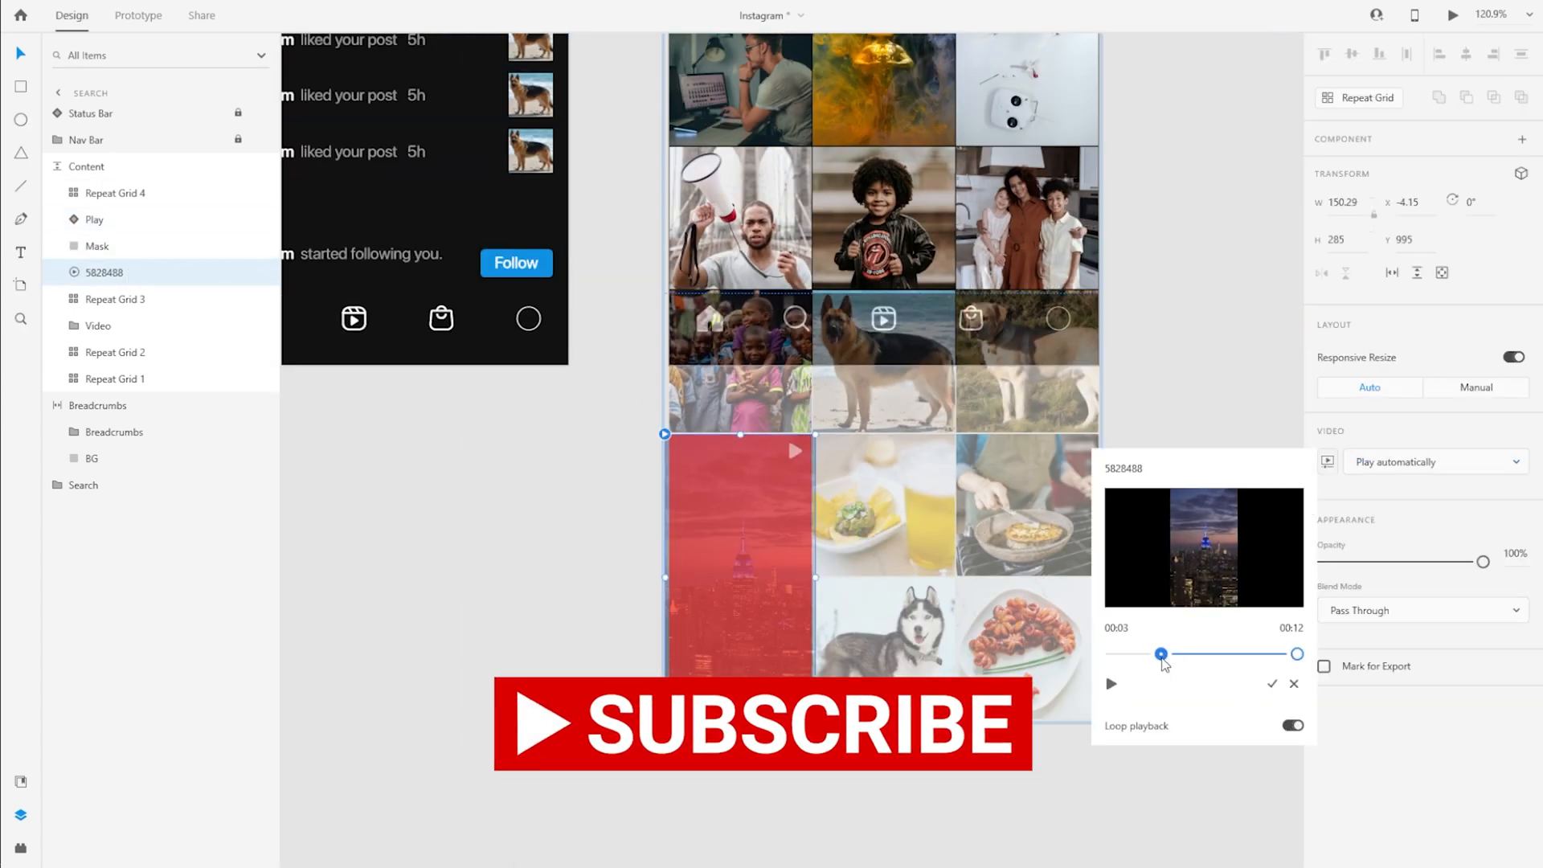
left_click(1271, 683)
Mask the skyline video with its Mask rectangle again, and group it with the Play icon as Video
left_click(104, 247, "shift")
key("ctrl+shift+m")
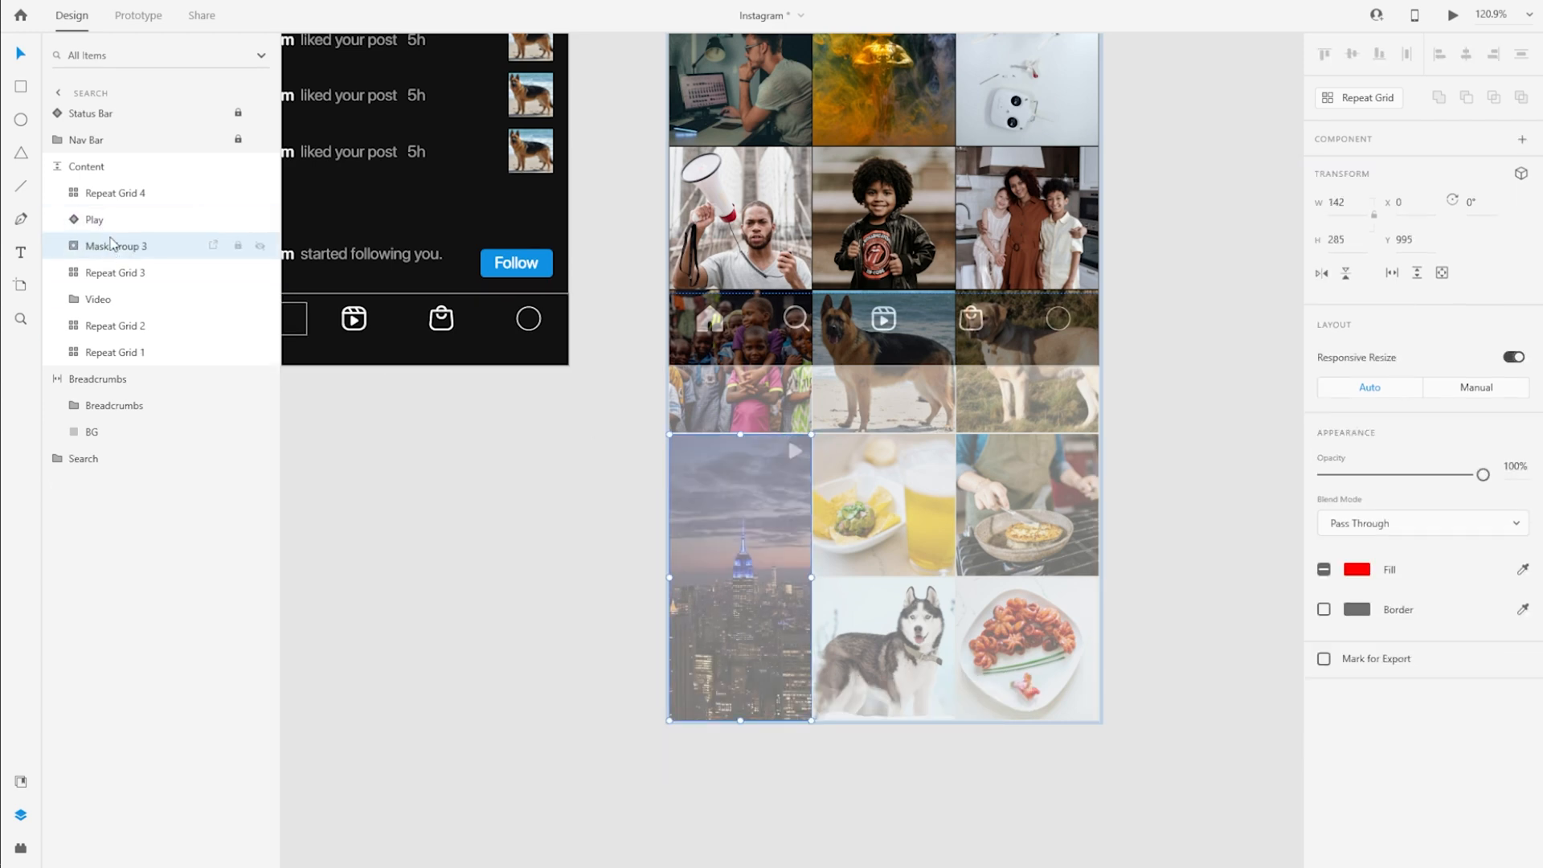
left_click(94, 220, "shift")
key("ctrl+g")
double_click(103, 219)
key("Escape")
Preview the prototype, open the Search screen and scroll through its post grid to check the two video posts
scroll(896, 587, "down", 5)
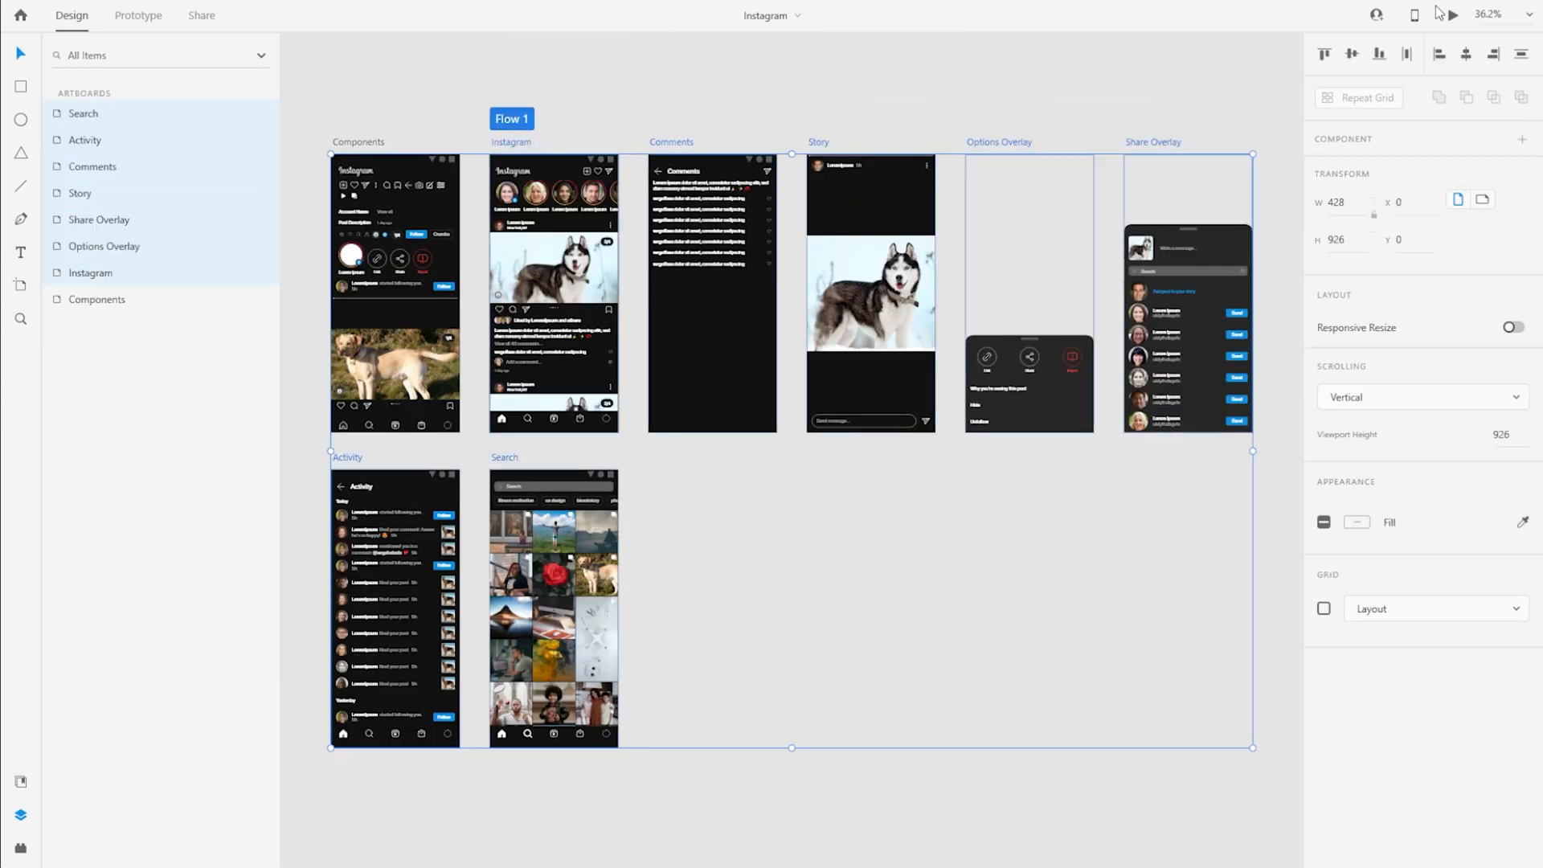
left_click(1453, 14)
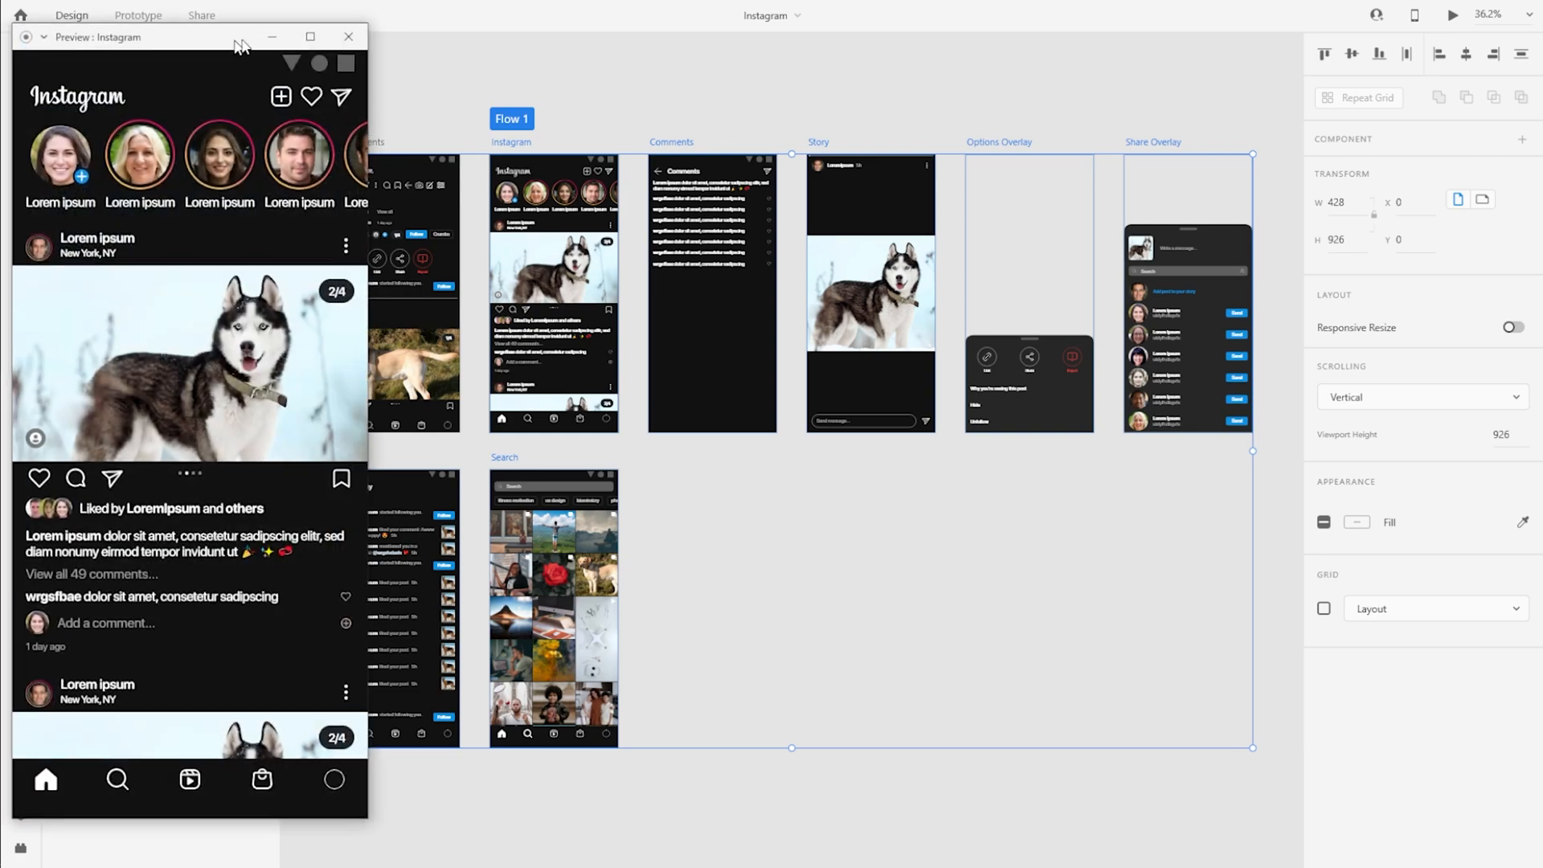
left_click_drag(121, 24, 675, 17)
scroll(696, 785, "down", 5)
left_click(659, 768)
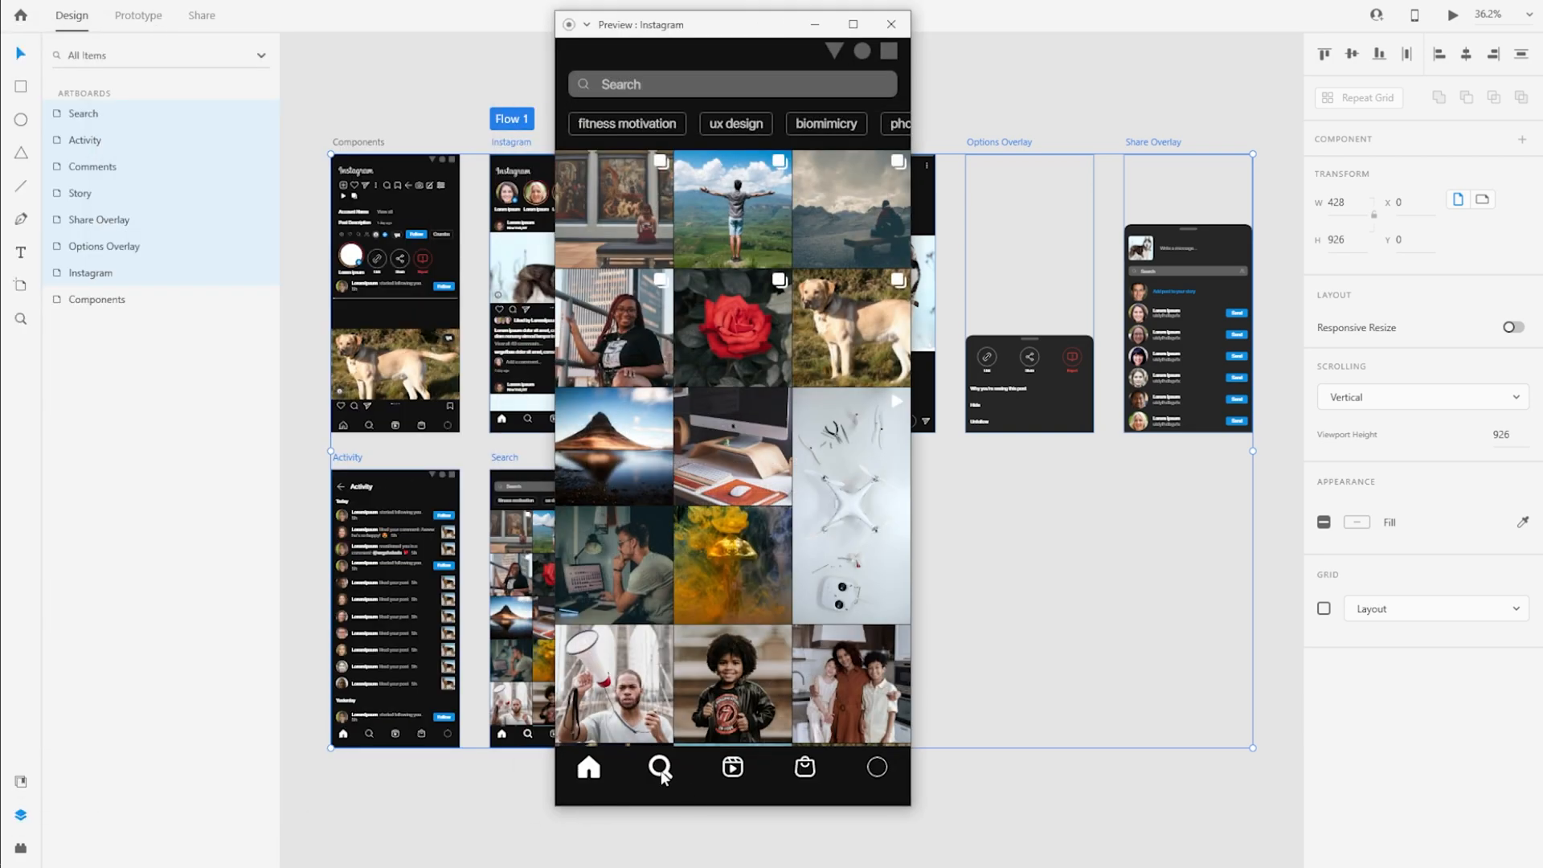
scroll(739, 633, "down", 4)
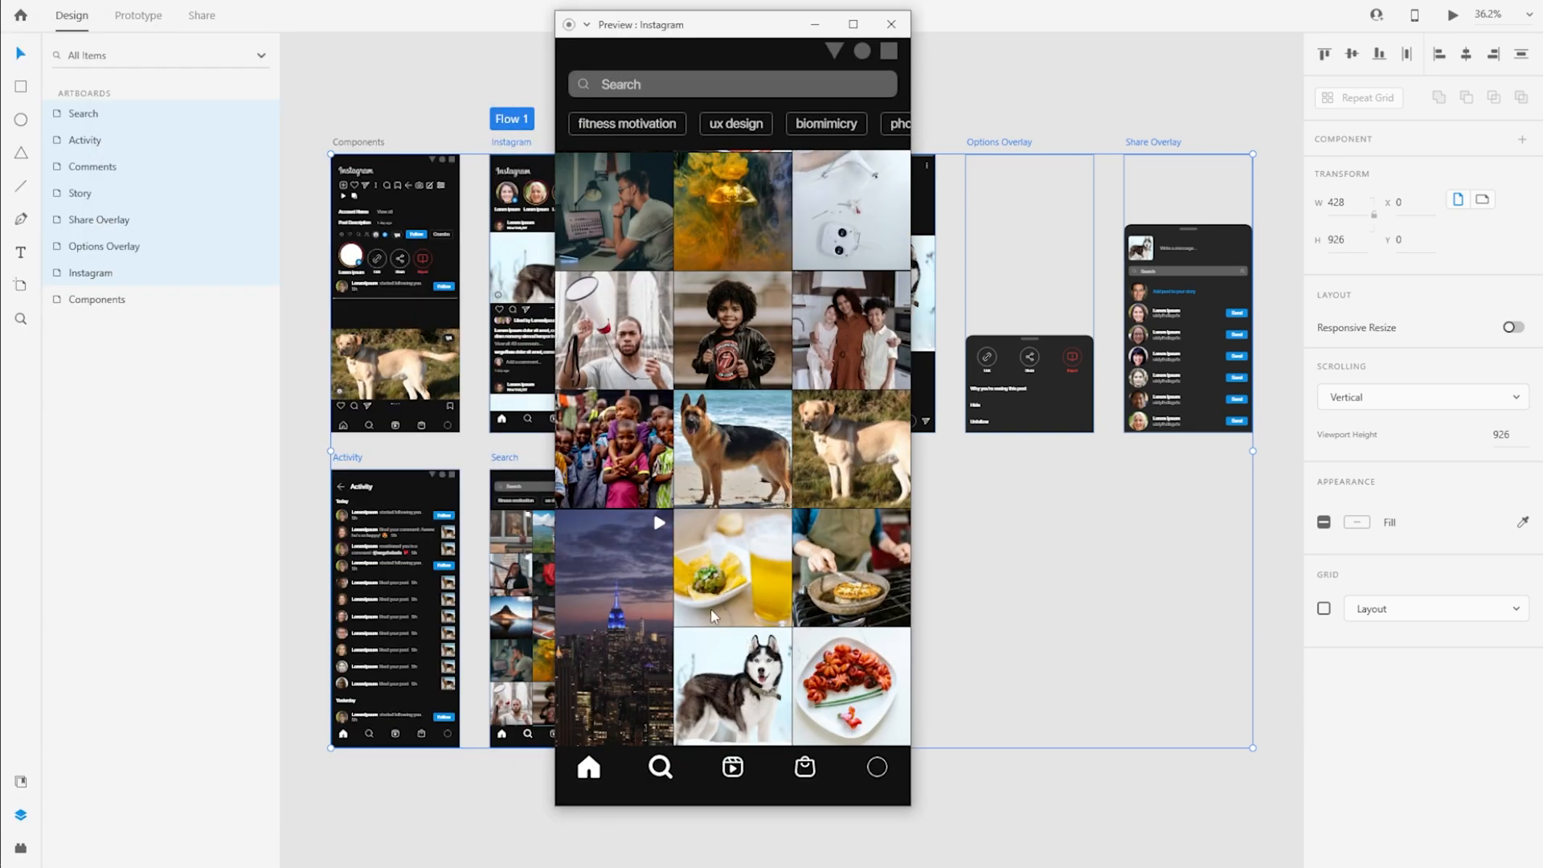
scroll(711, 616, "up", 4)
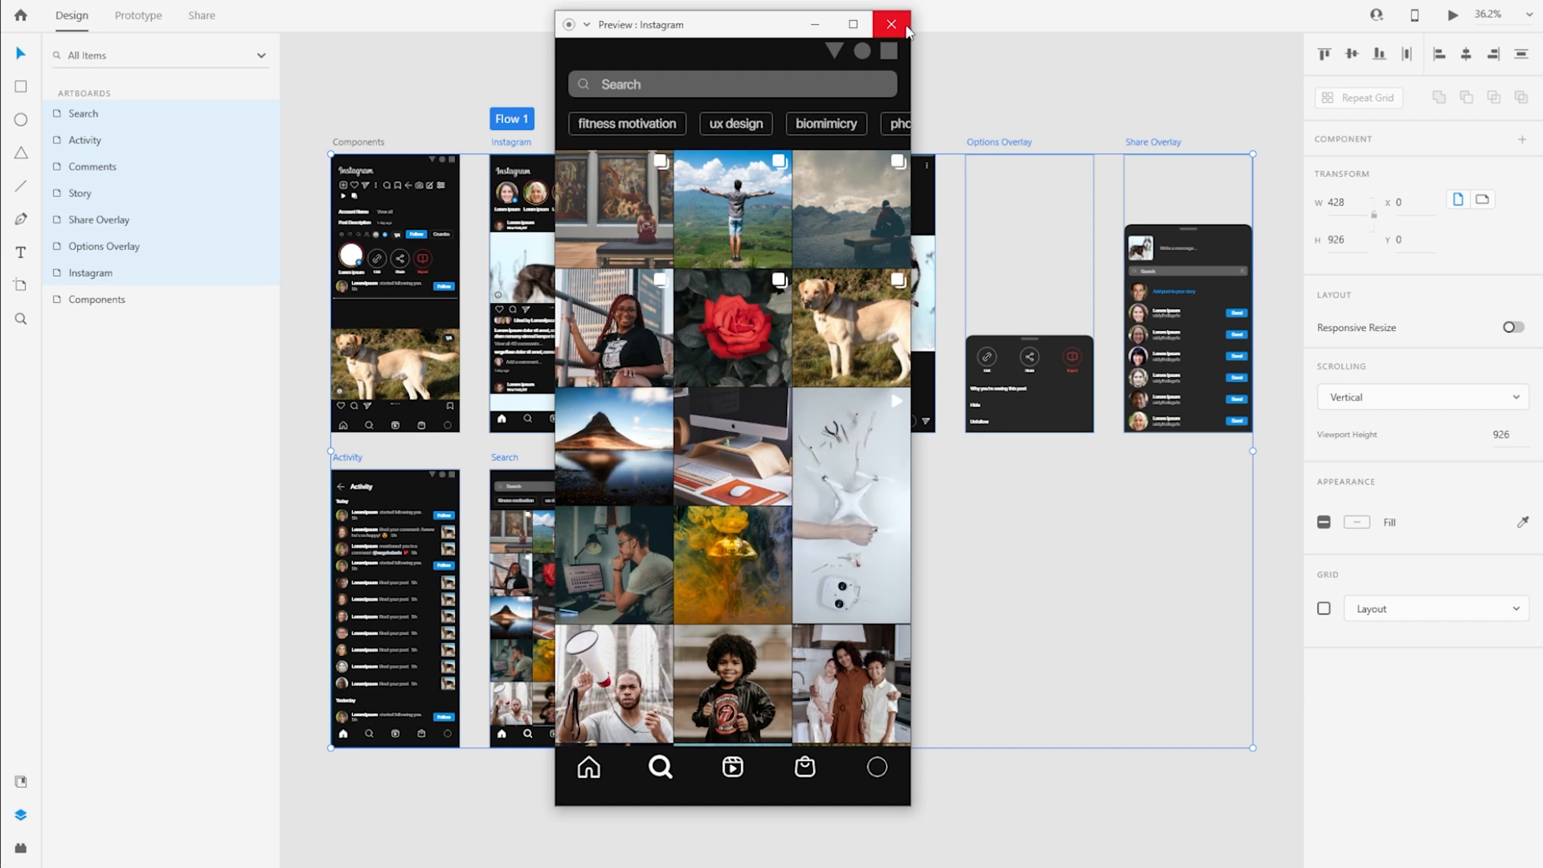
left_click(891, 25)
left_click(875, 572)
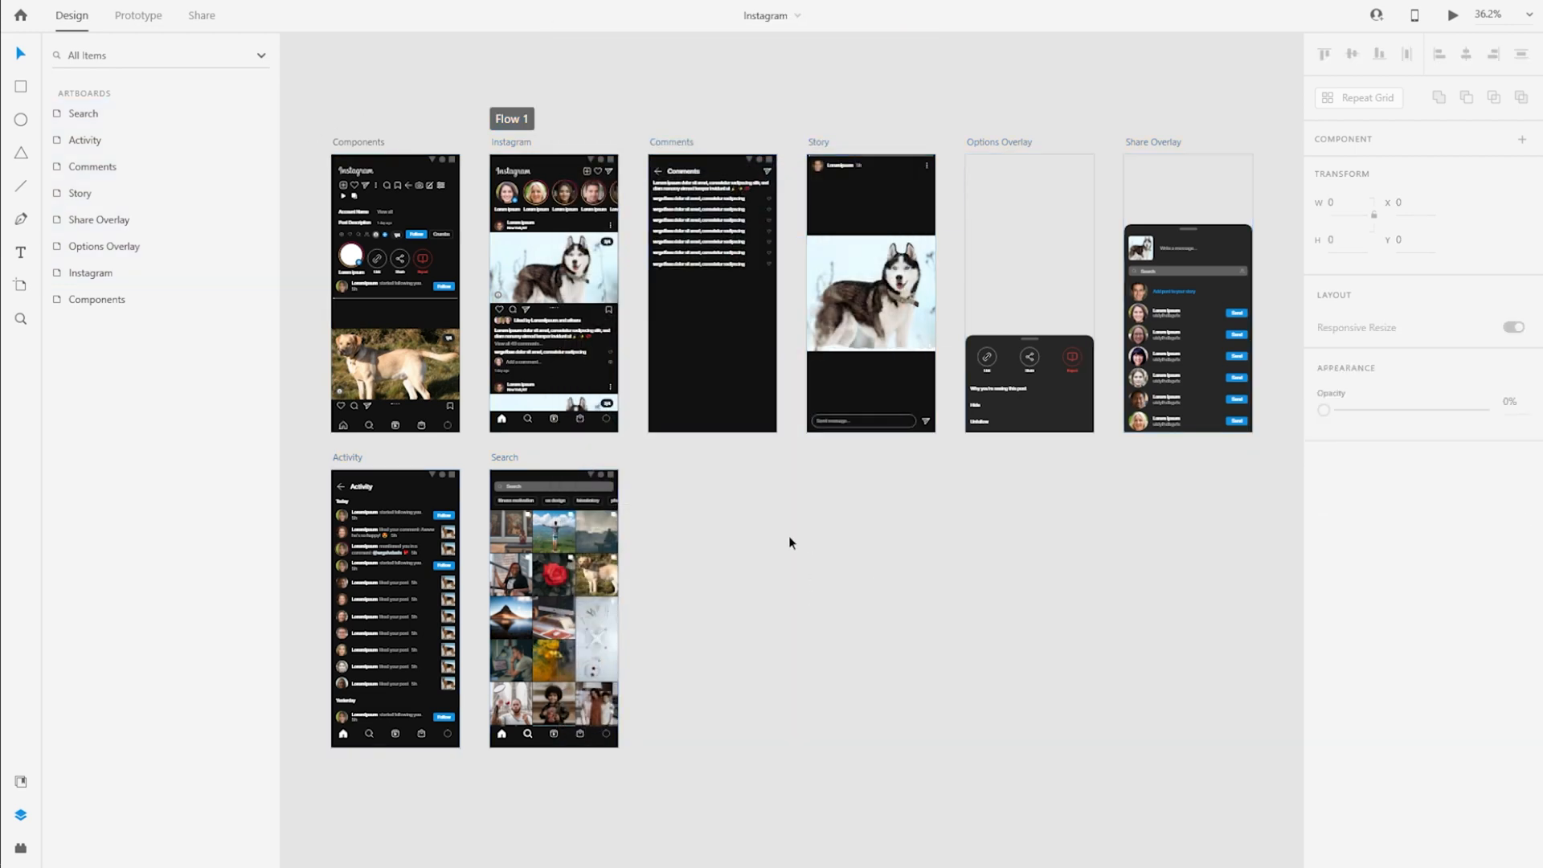
Add an iPhone 12 Pro Max artboard beside Search, below Comments, at X 1056, Y 1050
key("a")
left_click(1340, 97)
key("v")
left_click_drag(752, 297, 551, 611)
left_click_drag(692, 699, 749, 517)
Fill the new artboard with the near-black background colour and rename it Messages
left_click(1357, 522)
left_click(1198, 648)
double_click(637, 433)
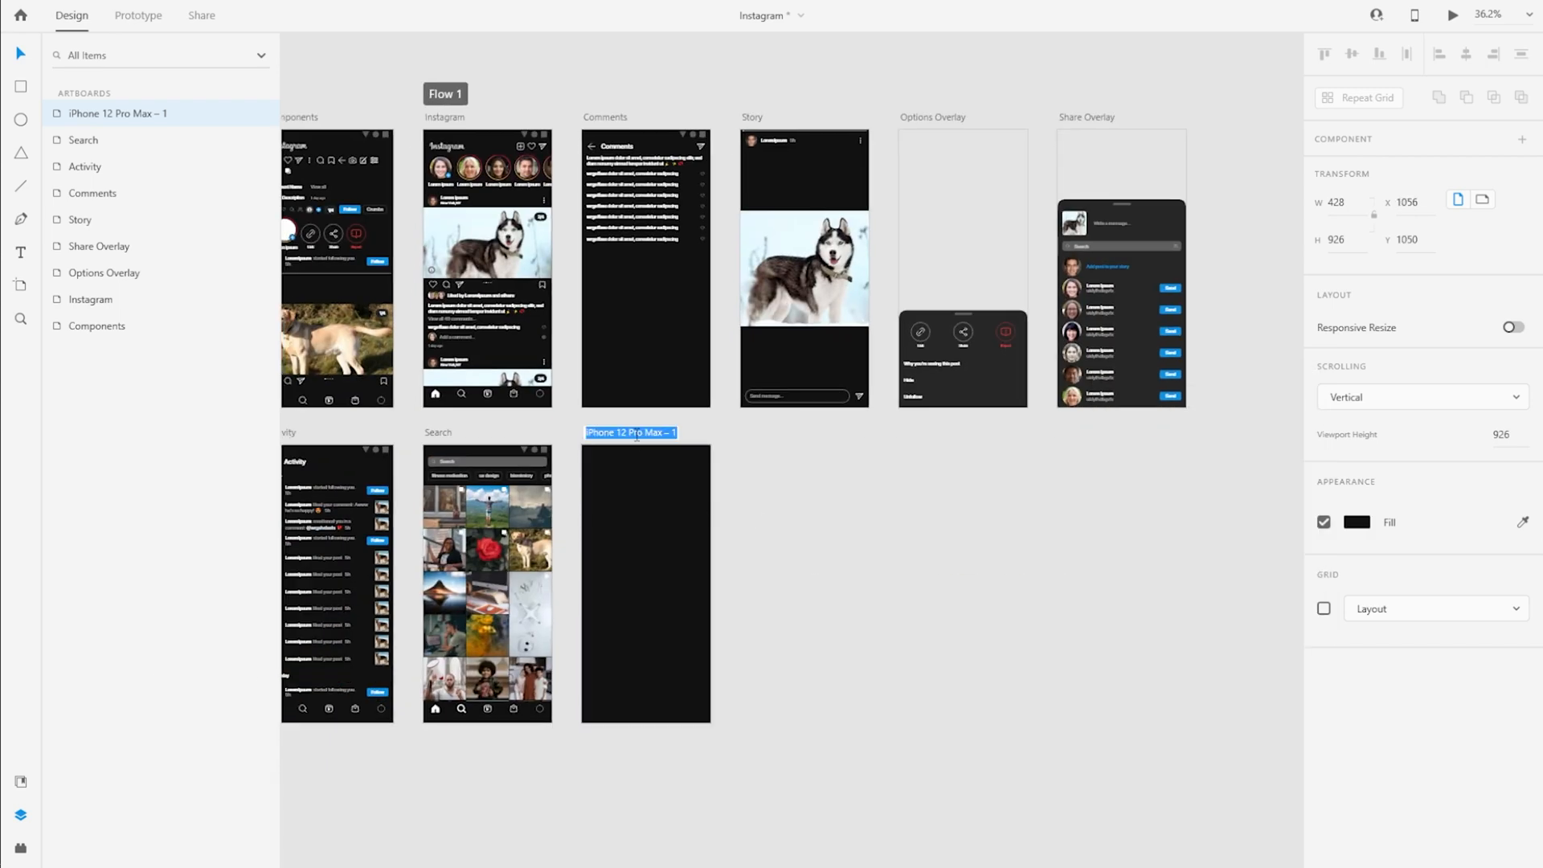
Copy the Status Bar into the Messages artboard and lock it
left_click(331, 135)
key("ctrl+c")
left_click(696, 505)
key("ctrl+v")
key("ctrl+l")
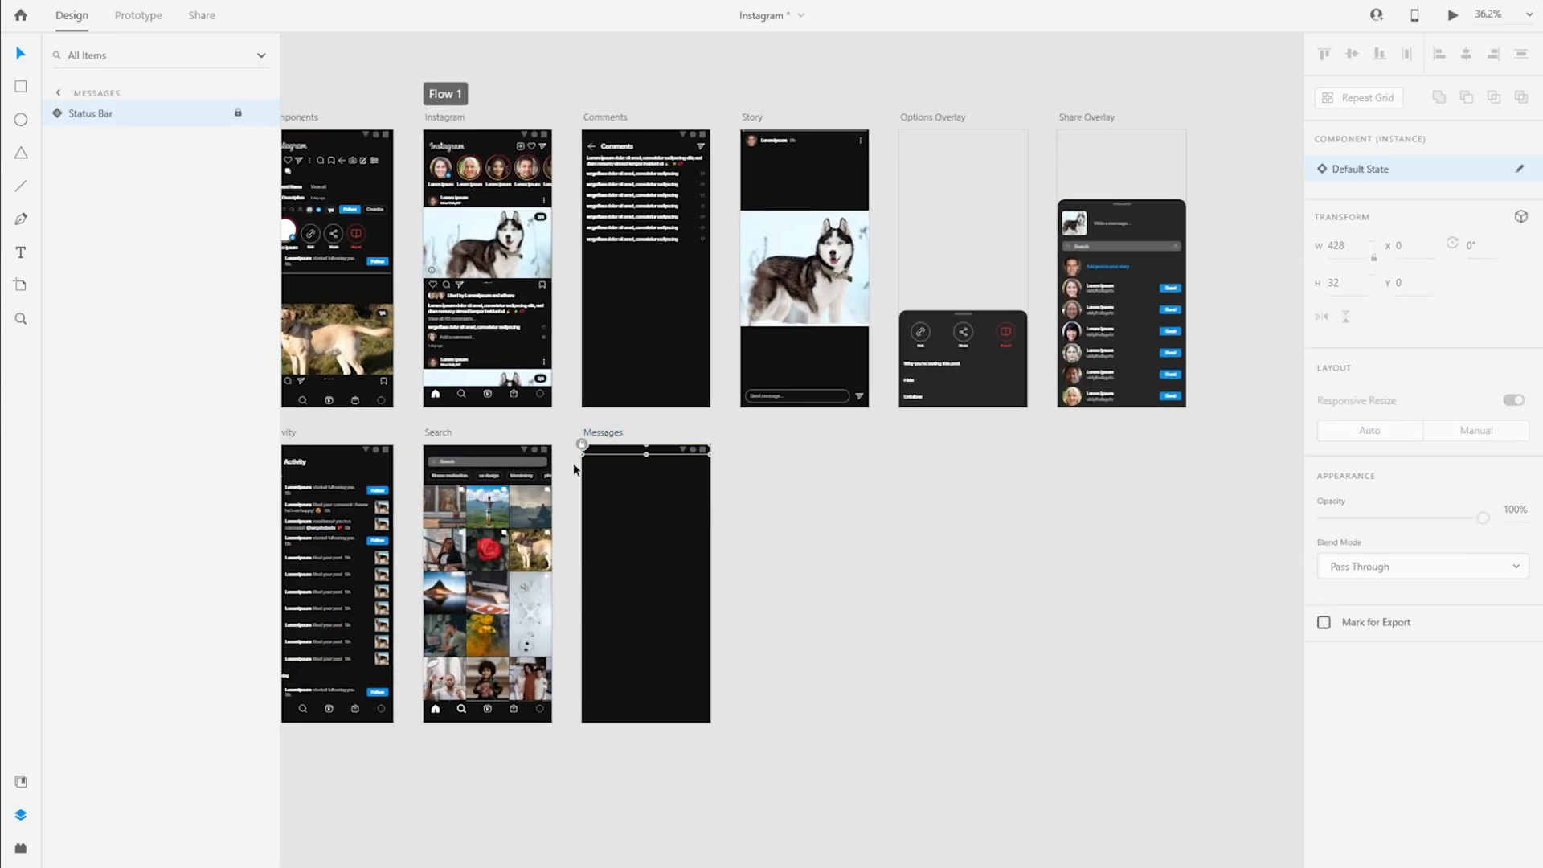
Copy the Header group from the Comments artboard into the Messages artboard
left_click_drag(805, 515, 911, 553)
left_click(755, 184)
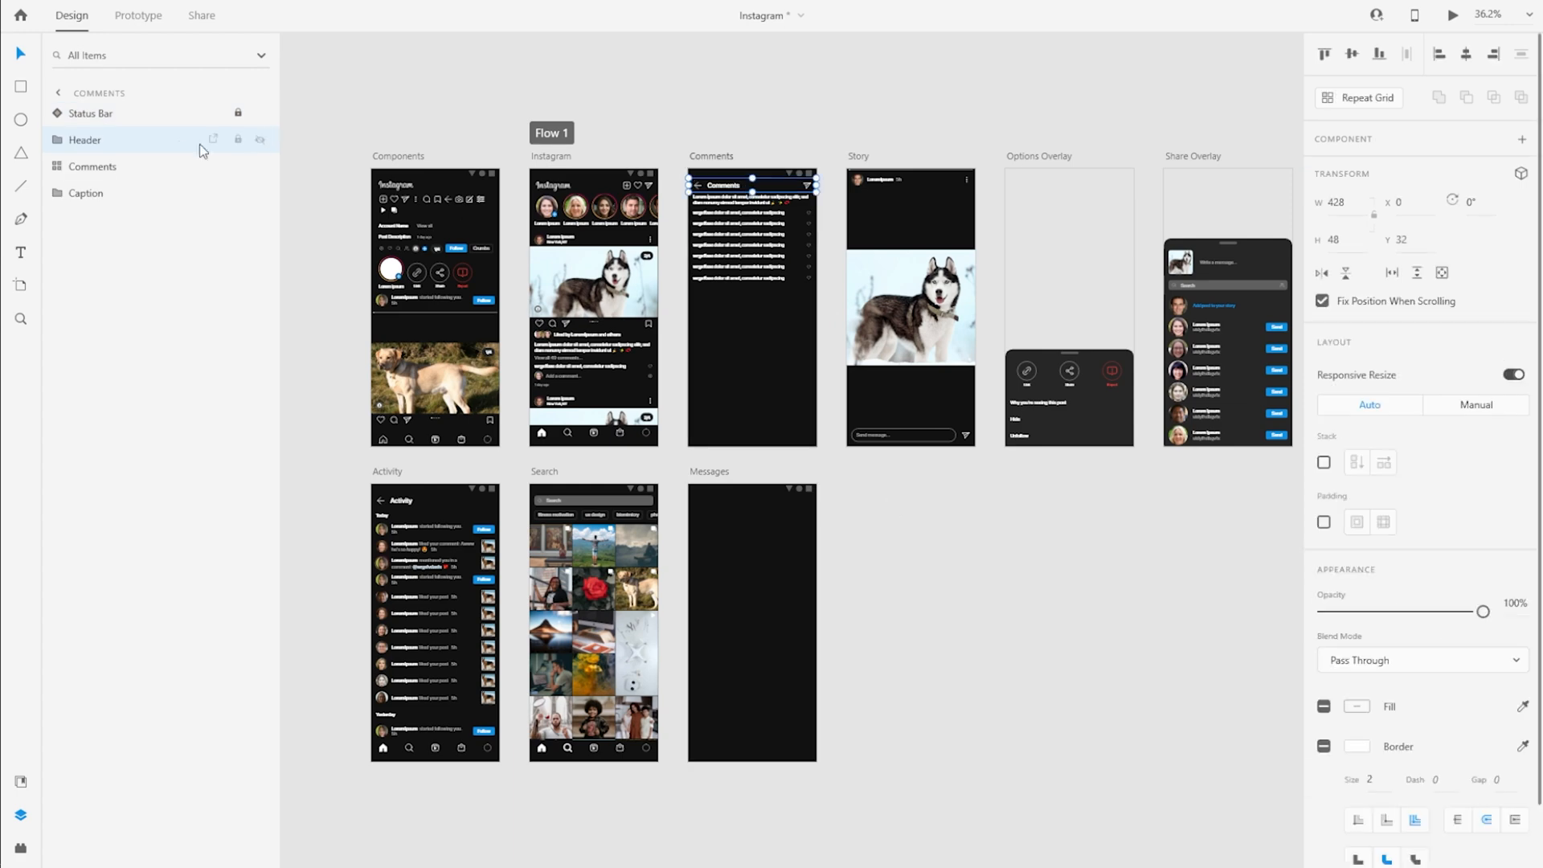
key("ctrl+c")
left_click(778, 595)
key("ctrl+v")
scroll(792, 437, "up", 8)
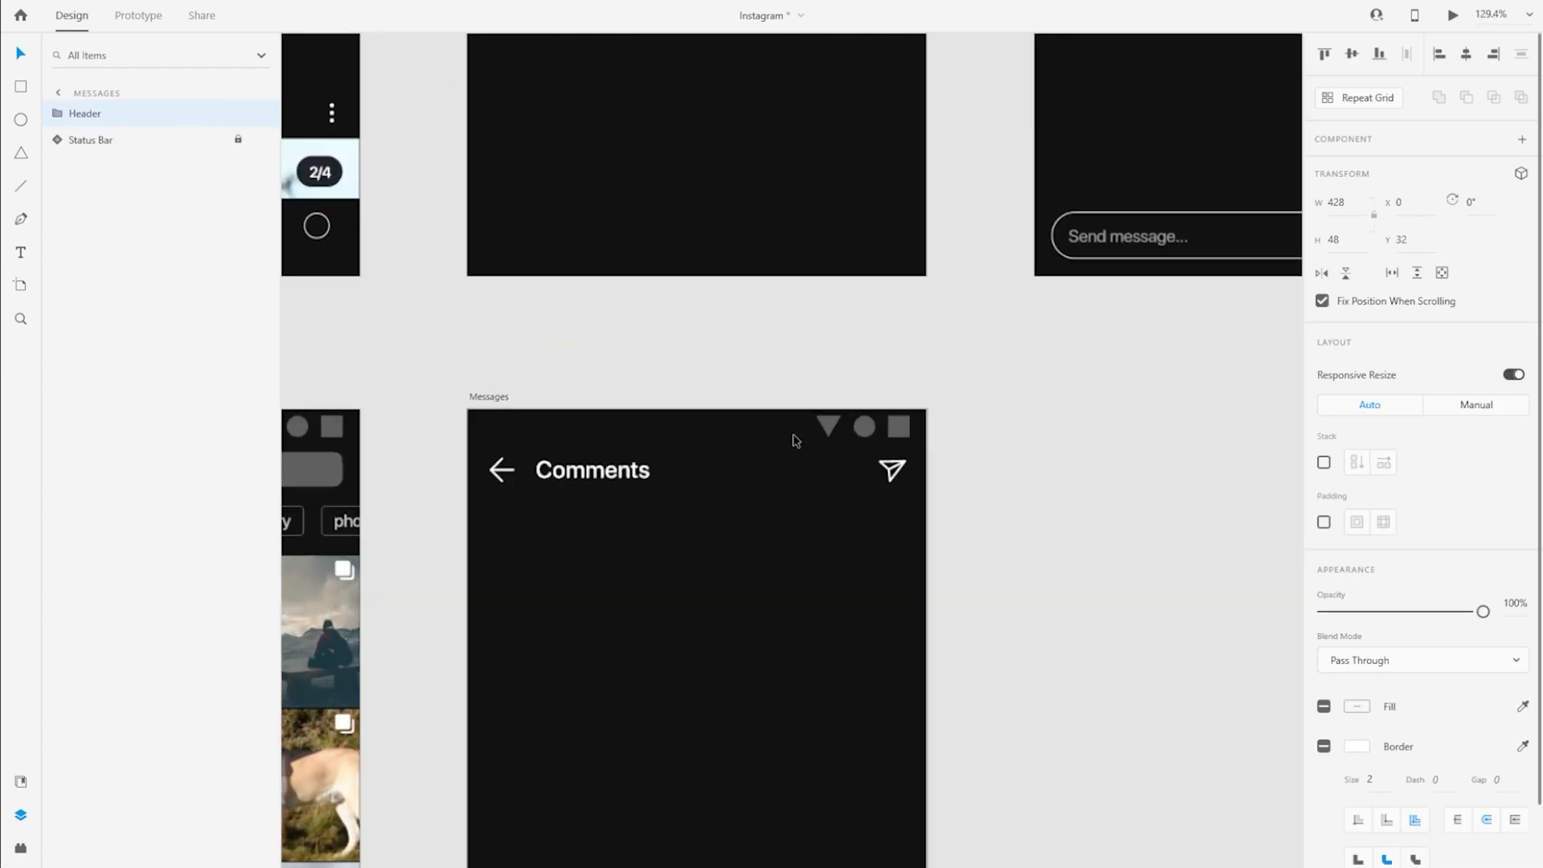
Change the Messages header title to LoremIpsum and delete the header's Send icon
left_click(142, 218)
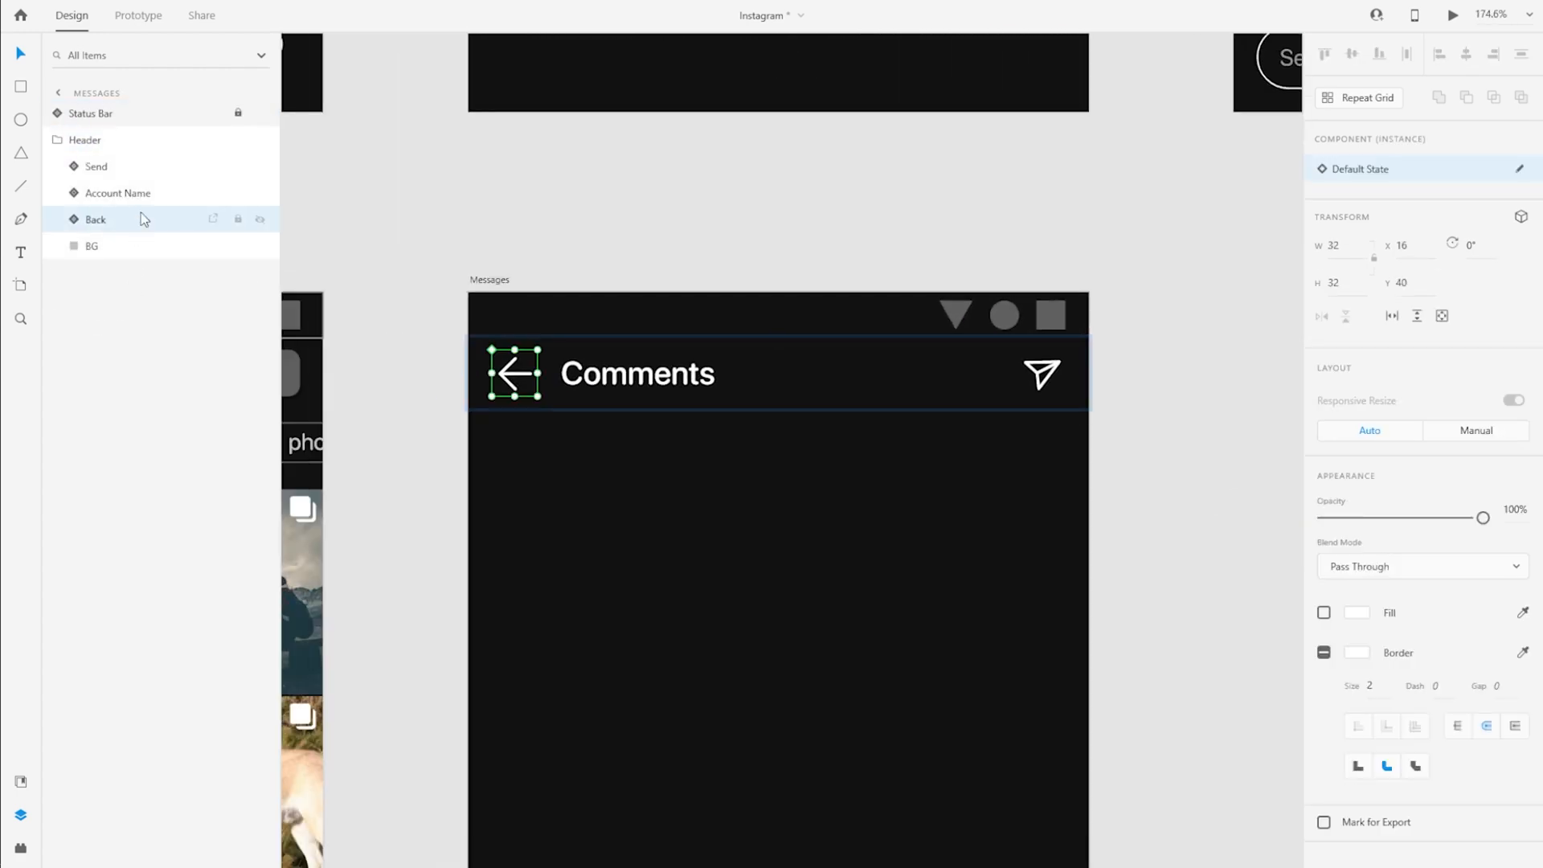
double_click(611, 375)
double_click(611, 375)
key("Escape")
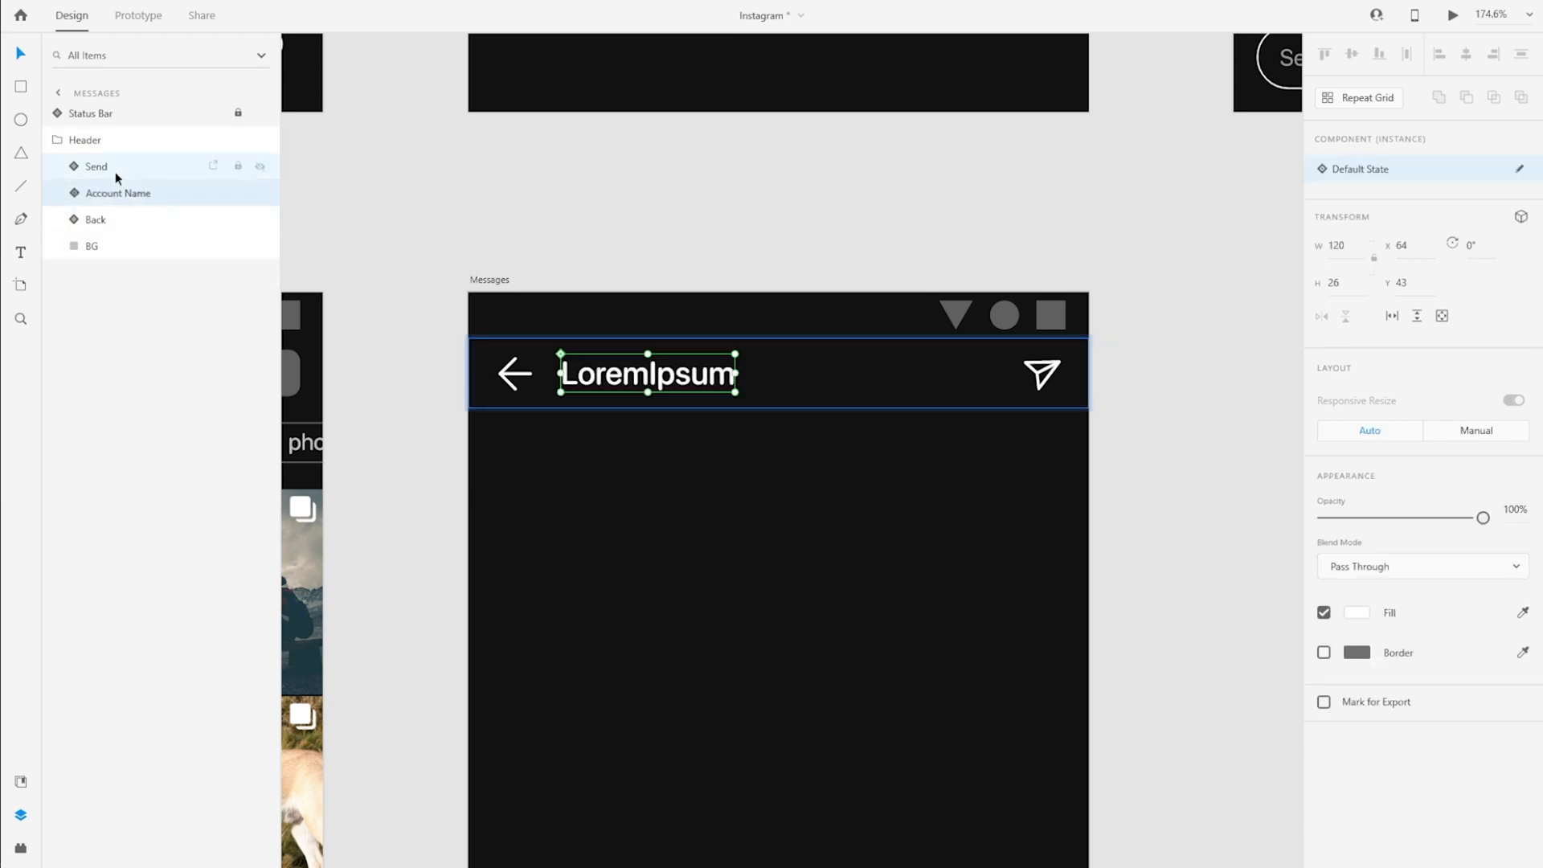
left_click(121, 167)
key("Delete")
Copy the New-Message and Filter icons from the Components artboard into the Messages Header group
scroll(755, 359, "down", 5)
scroll(691, 228, "up", 6)
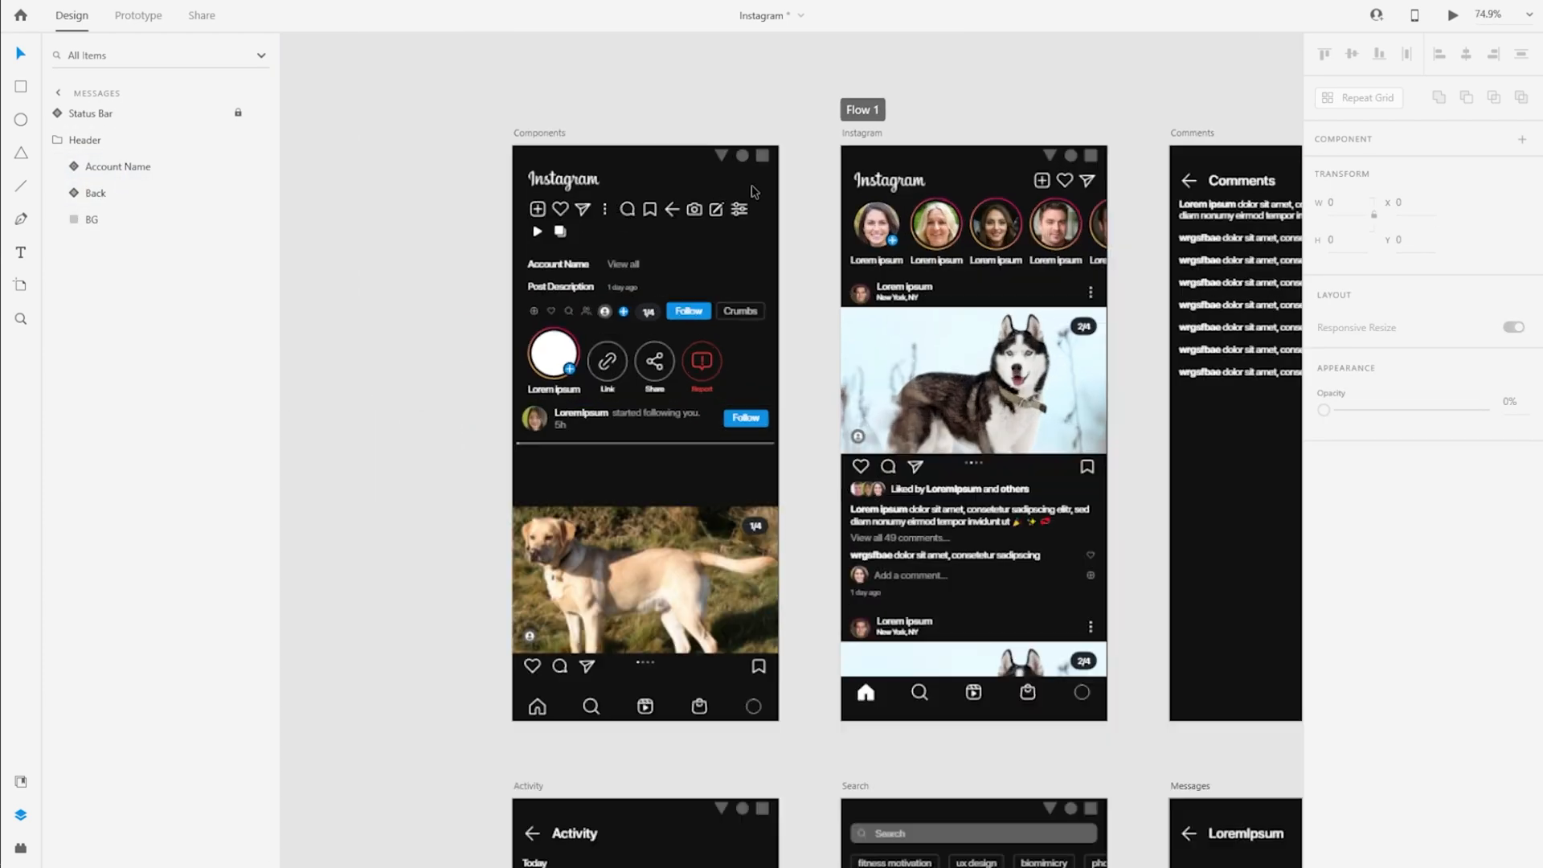
left_click(692, 228)
scroll(346, 227, "down", 3)
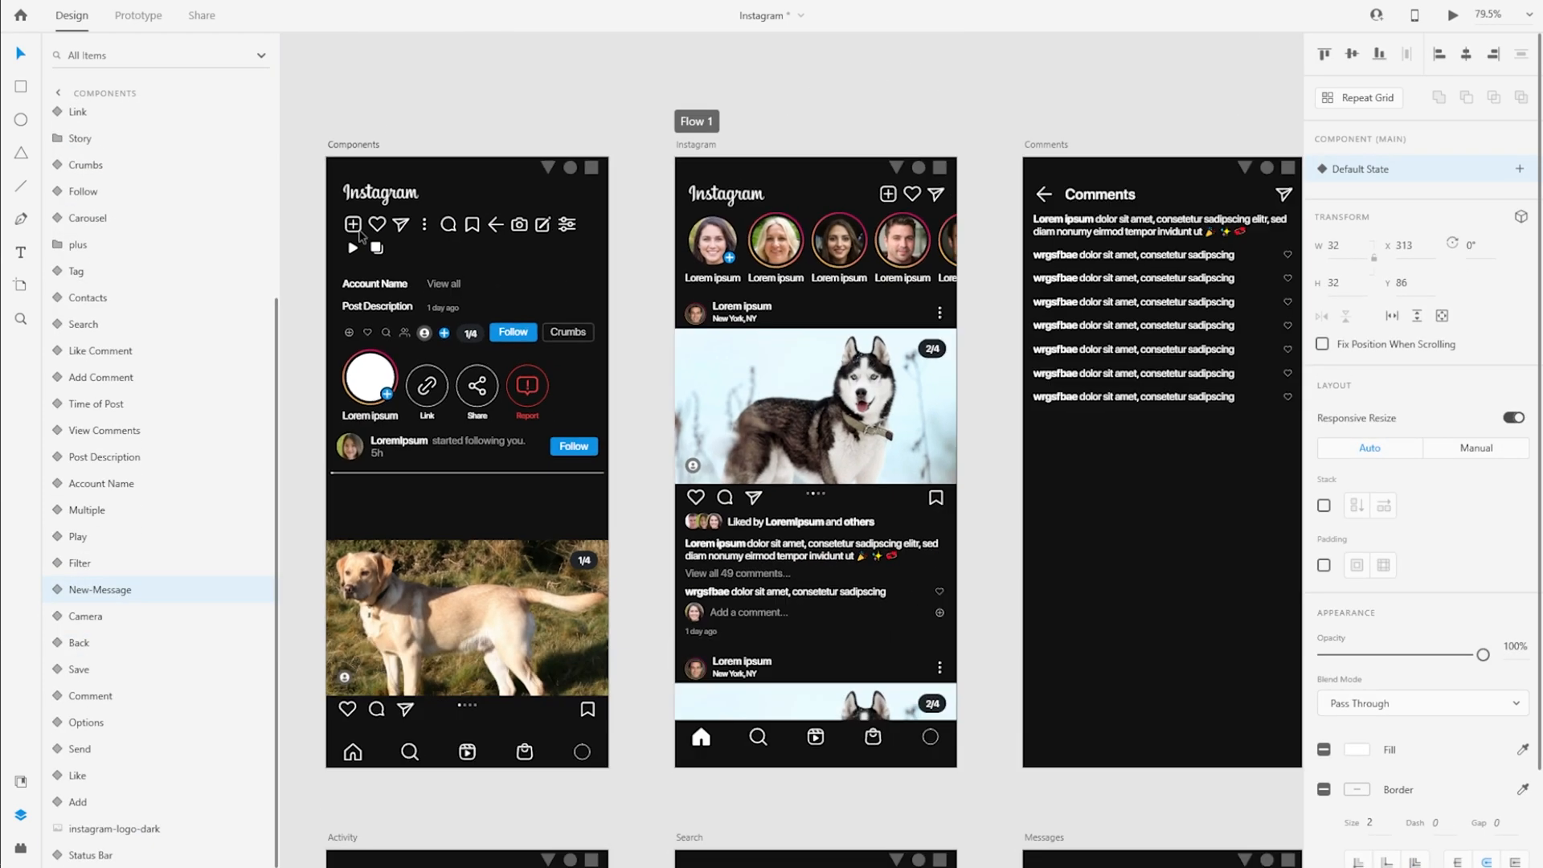
left_click(568, 225, "shift")
left_click(1179, 822)
left_click_drag(1179, 822, 697, 289)
scroll(683, 443, "up", 3)
double_click(543, 327)
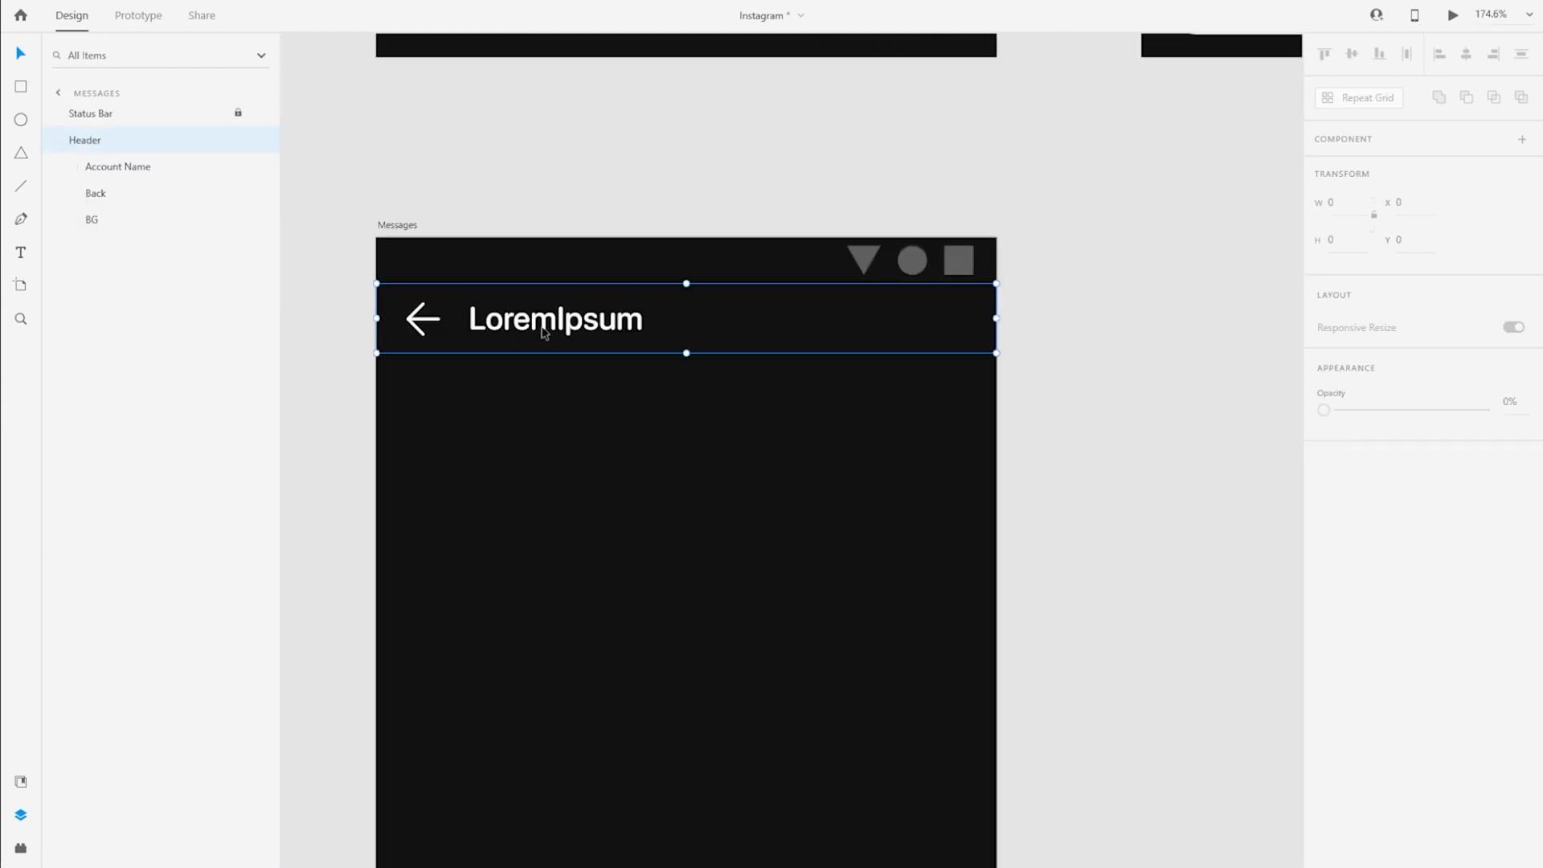
key("ctrl+v")
Arrange the two icons at the right end of the Messages header, with Filter to the left of New-Message
left_click_drag(792, 434, 986, 321)
scroll(880, 295, "up", 2)
left_click(908, 334)
left_click(1147, 365)
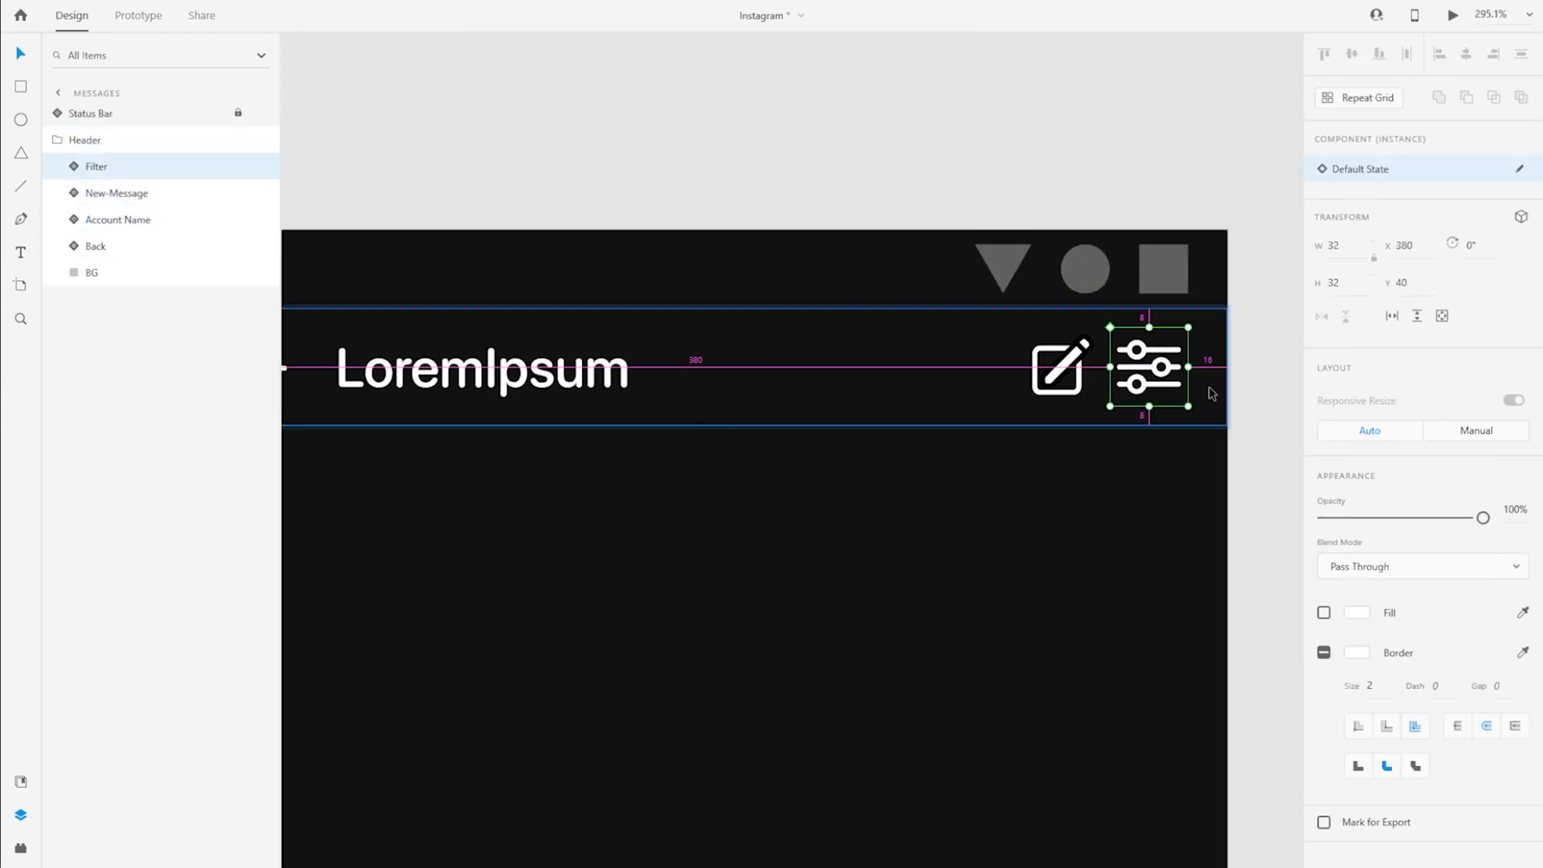
key("Right")
key("Right")
left_click_drag(1061, 365, 1023, 381)
scroll(919, 378, "down", 3)
left_click(979, 382, "shift")
key("Escape")
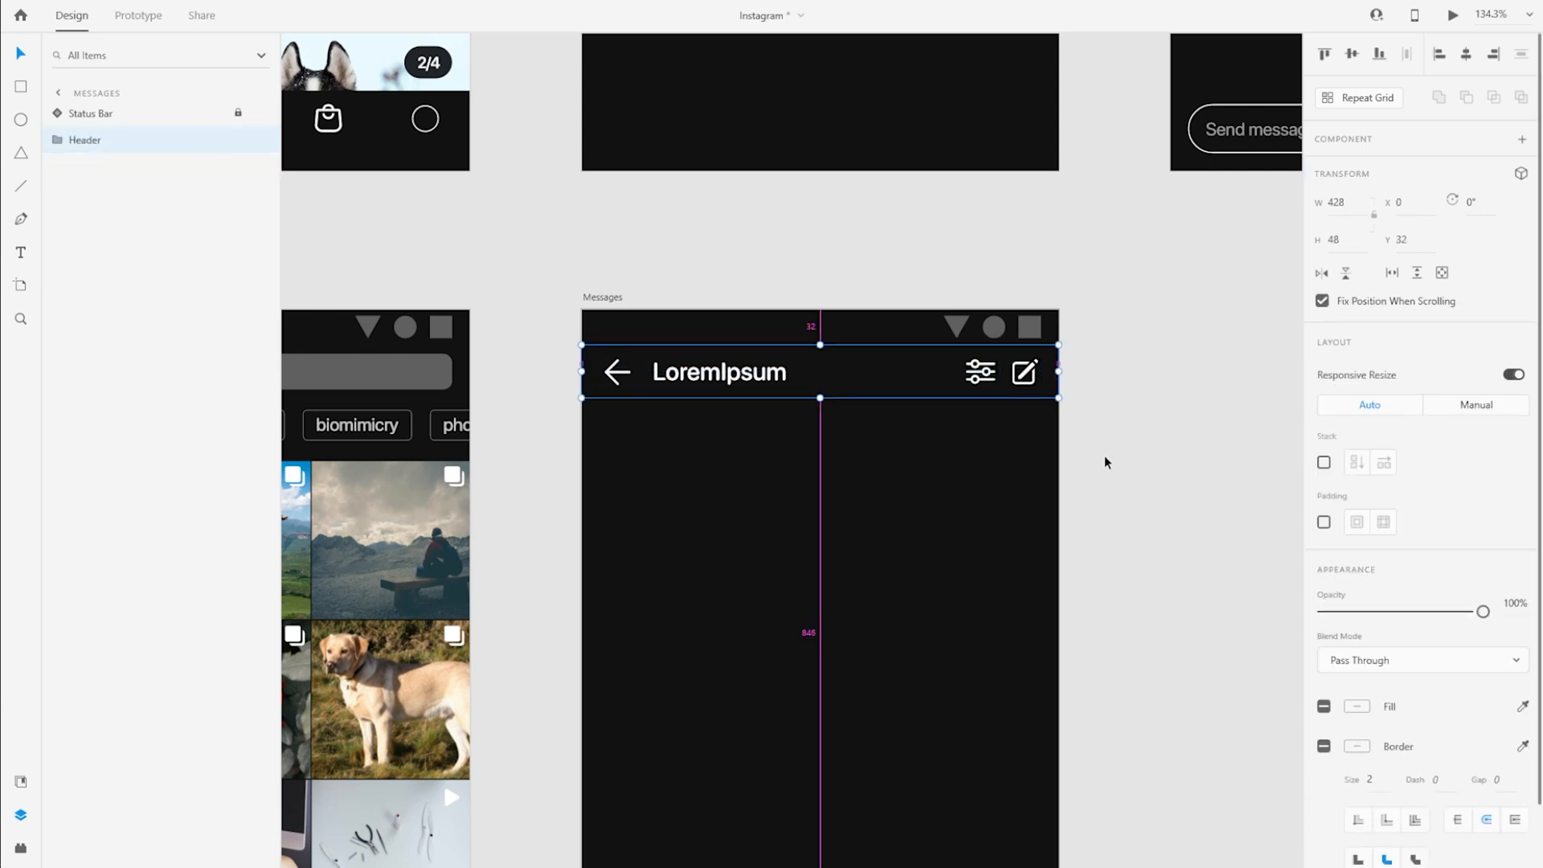
Place a copy of the header's BG rectangle outside the Header group, 56 high, directly beneath the header at Y 80
left_click_drag(91, 273, 88, 135)
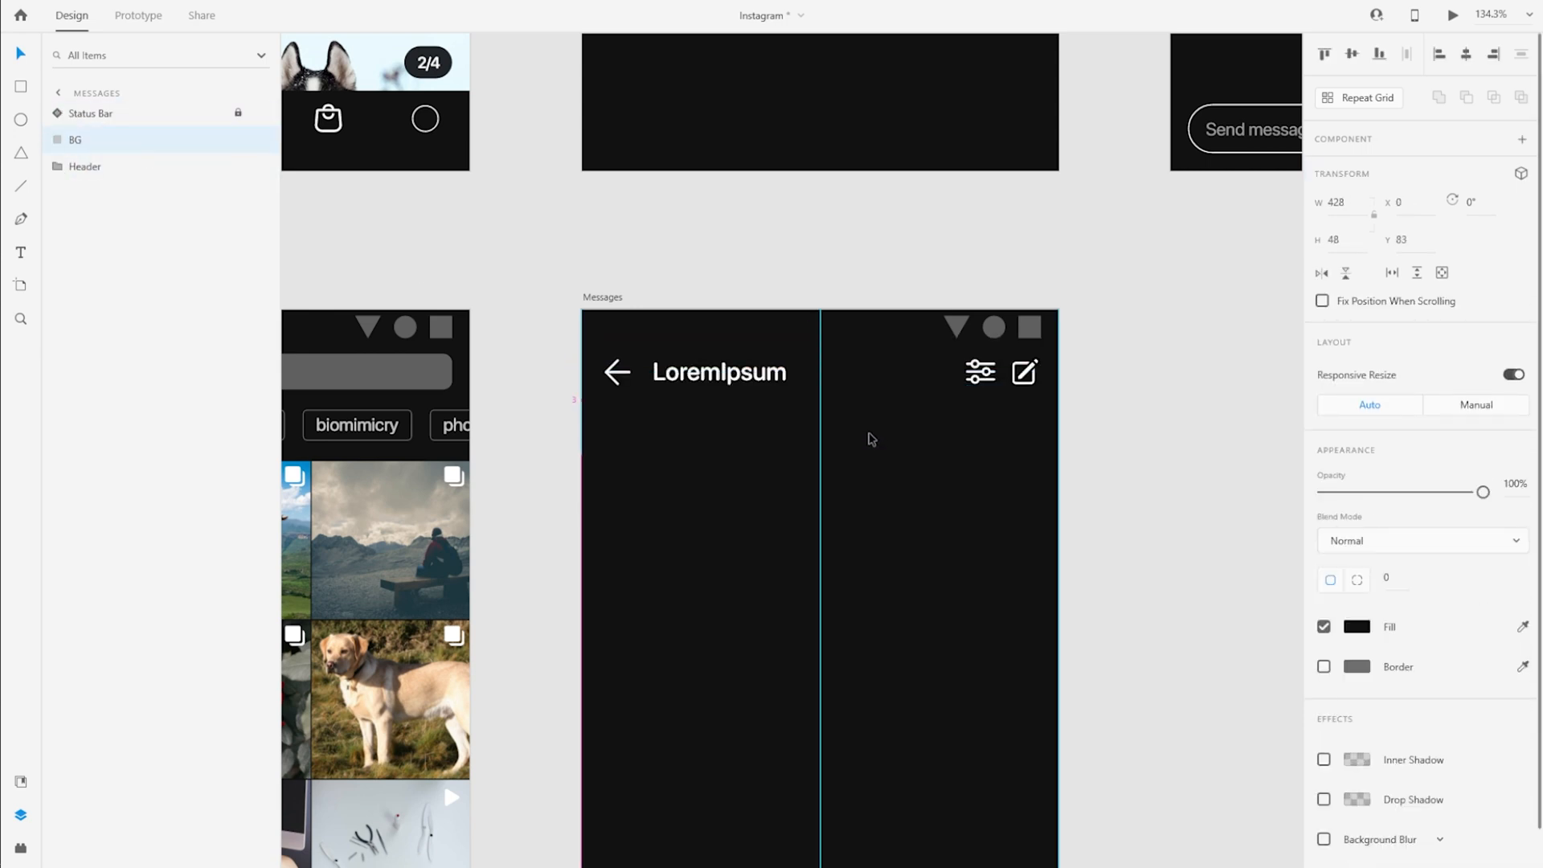
scroll(886, 506, "up", 3)
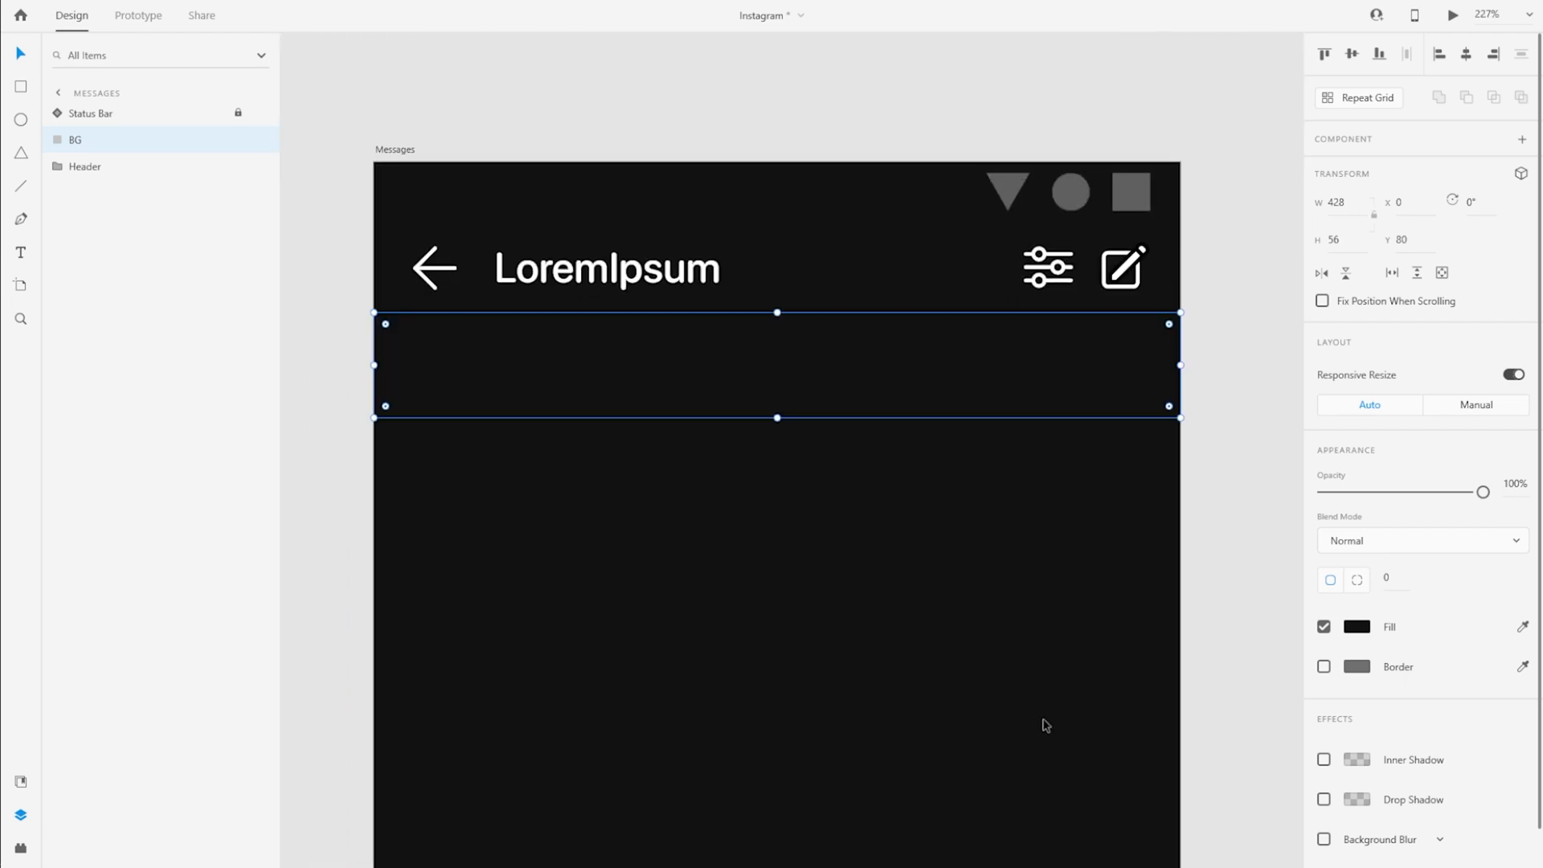
Copy the View all text component from Components and place it in the left part of the bar beneath the Messages header
scroll(685, 466, "down", 6)
left_click_drag(530, 289, 496, 269)
left_click(578, 271)
key("ctrl+c")
left_click(1099, 776)
scroll(687, 441, "up", 4)
left_click_drag(672, 85, 695, 107)
key("ctrl+v")
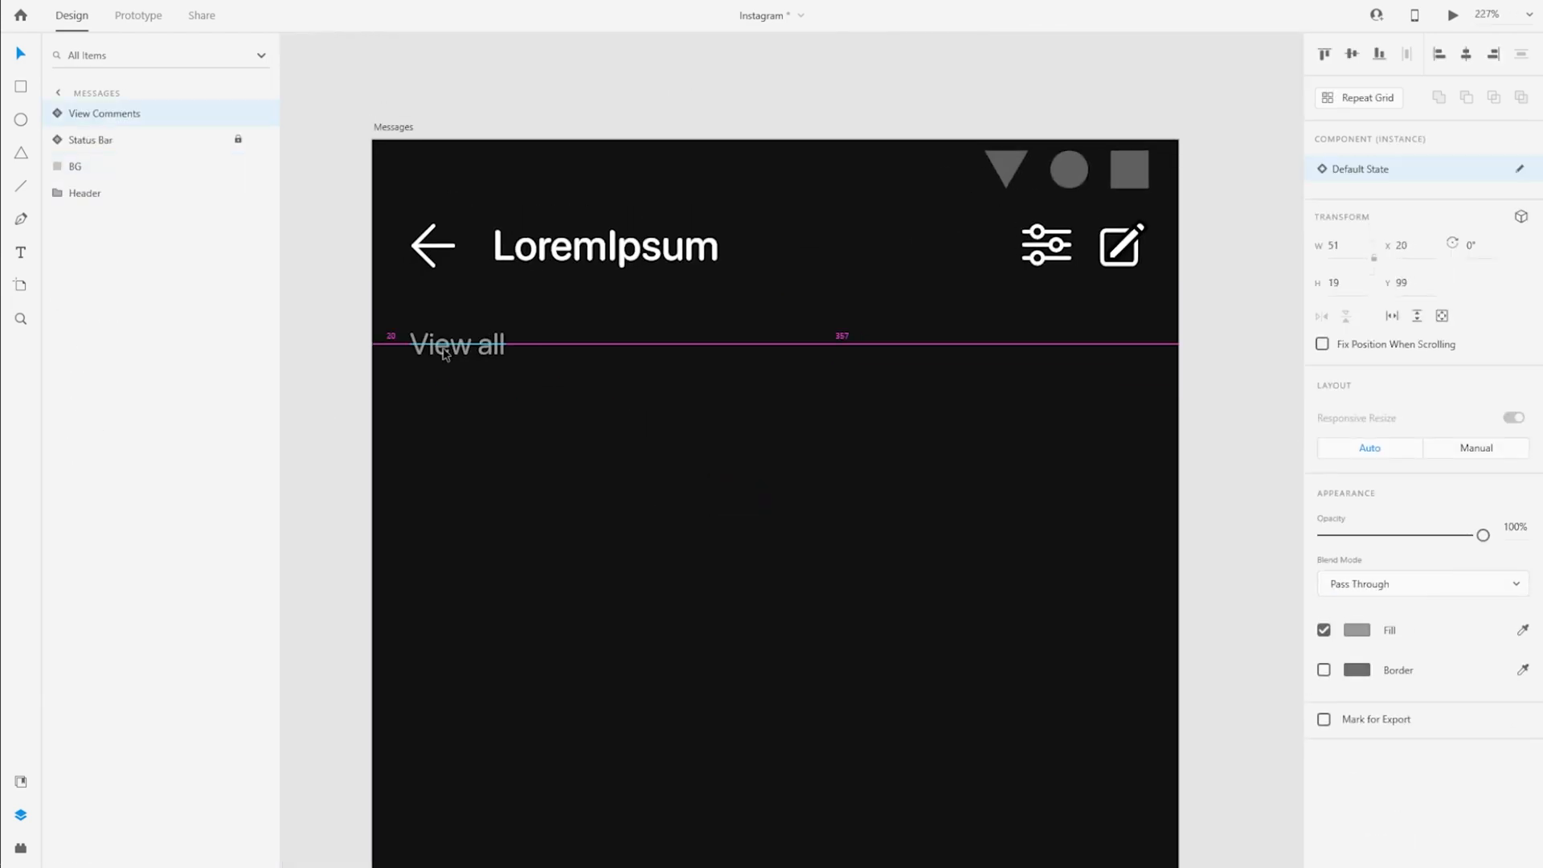
left_click_drag(472, 352, 548, 351)
Draw a rectangle on the Messages artboard and size it to 428 × 56
left_click(693, 380)
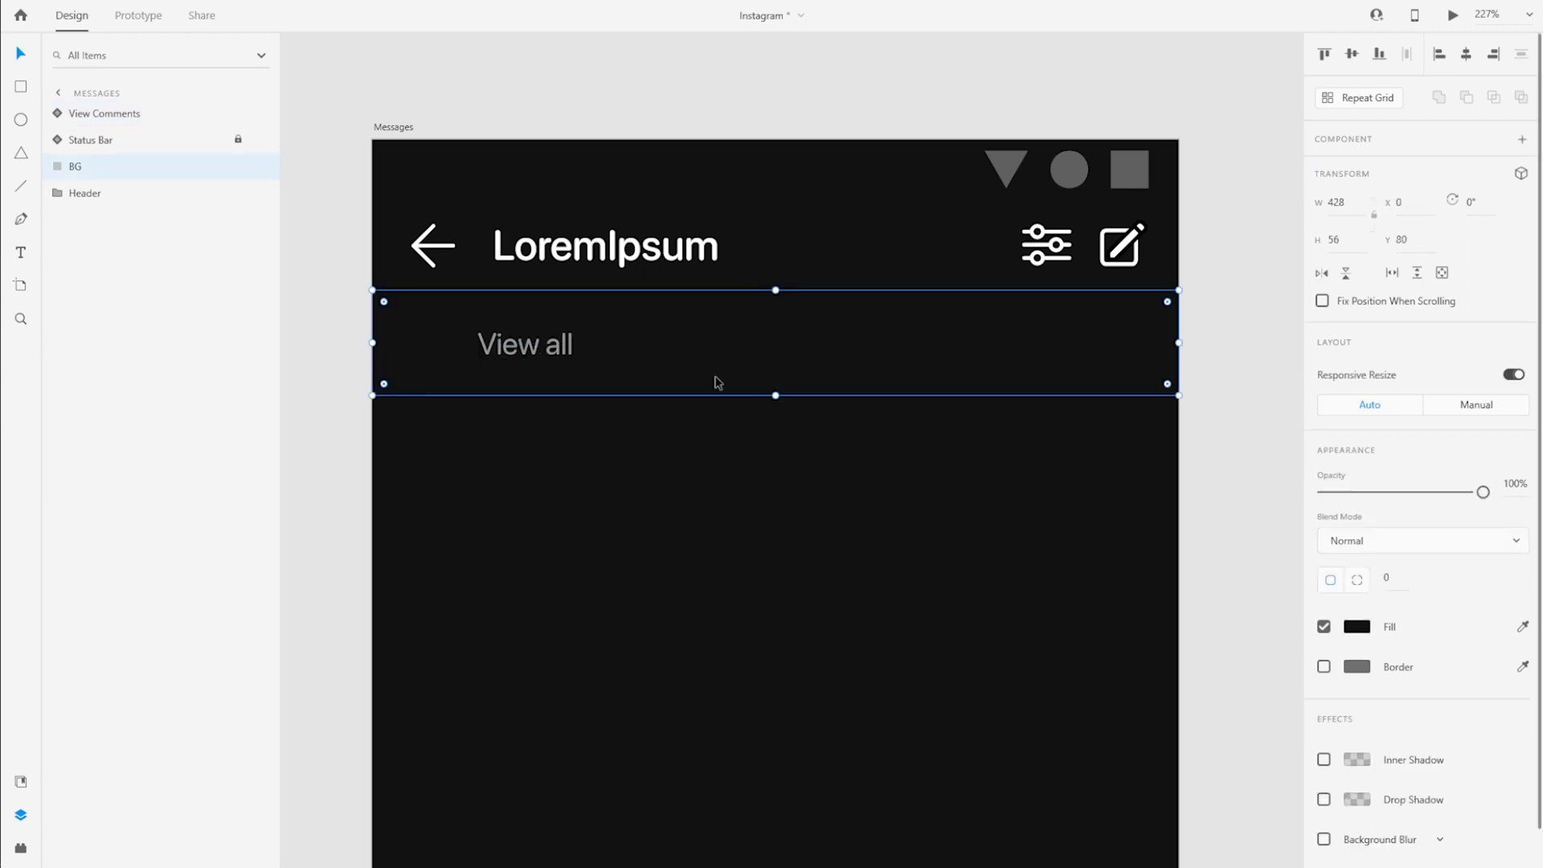
key("r")
left_click_drag(447, 463, 851, 646)
left_click(1363, 201)
type("428")
key("Tab")
type("56")
key("Tab")
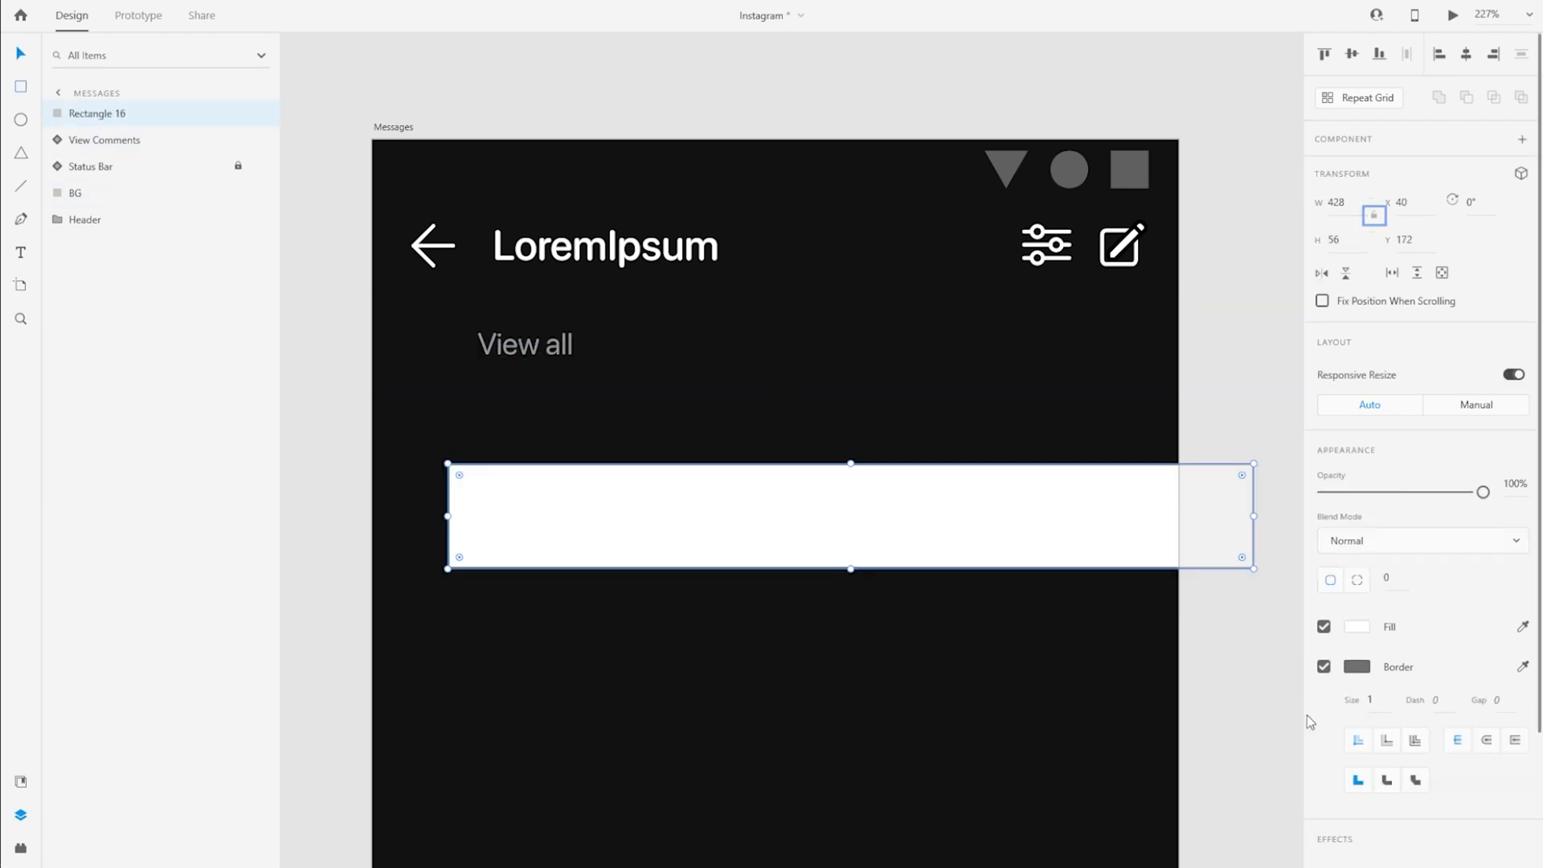
Remove the rectangle's border, fill it near-black and make it 142.67 wide at X 0, Y 136
left_click(1323, 666)
left_click(1357, 627)
left_click(1201, 751)
left_click_drag(783, 527, 708, 459)
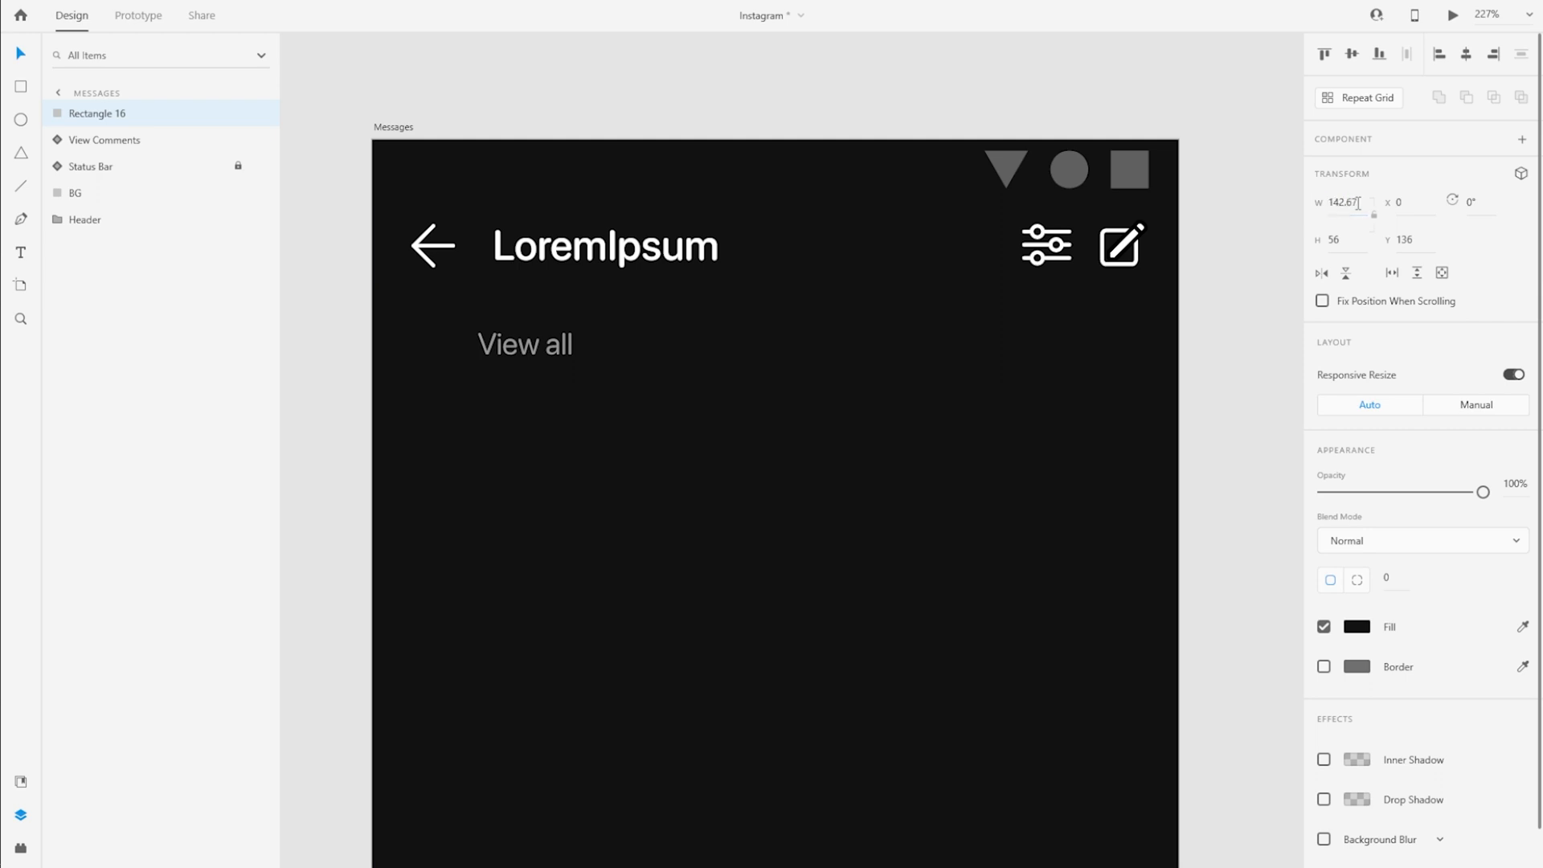
Move the narrow rectangle up onto the View all label, rename it BG and stack it beneath the View Comments layer
left_click_drag(503, 434, 513, 349)
double_click(96, 112)
key("ctrl+[")
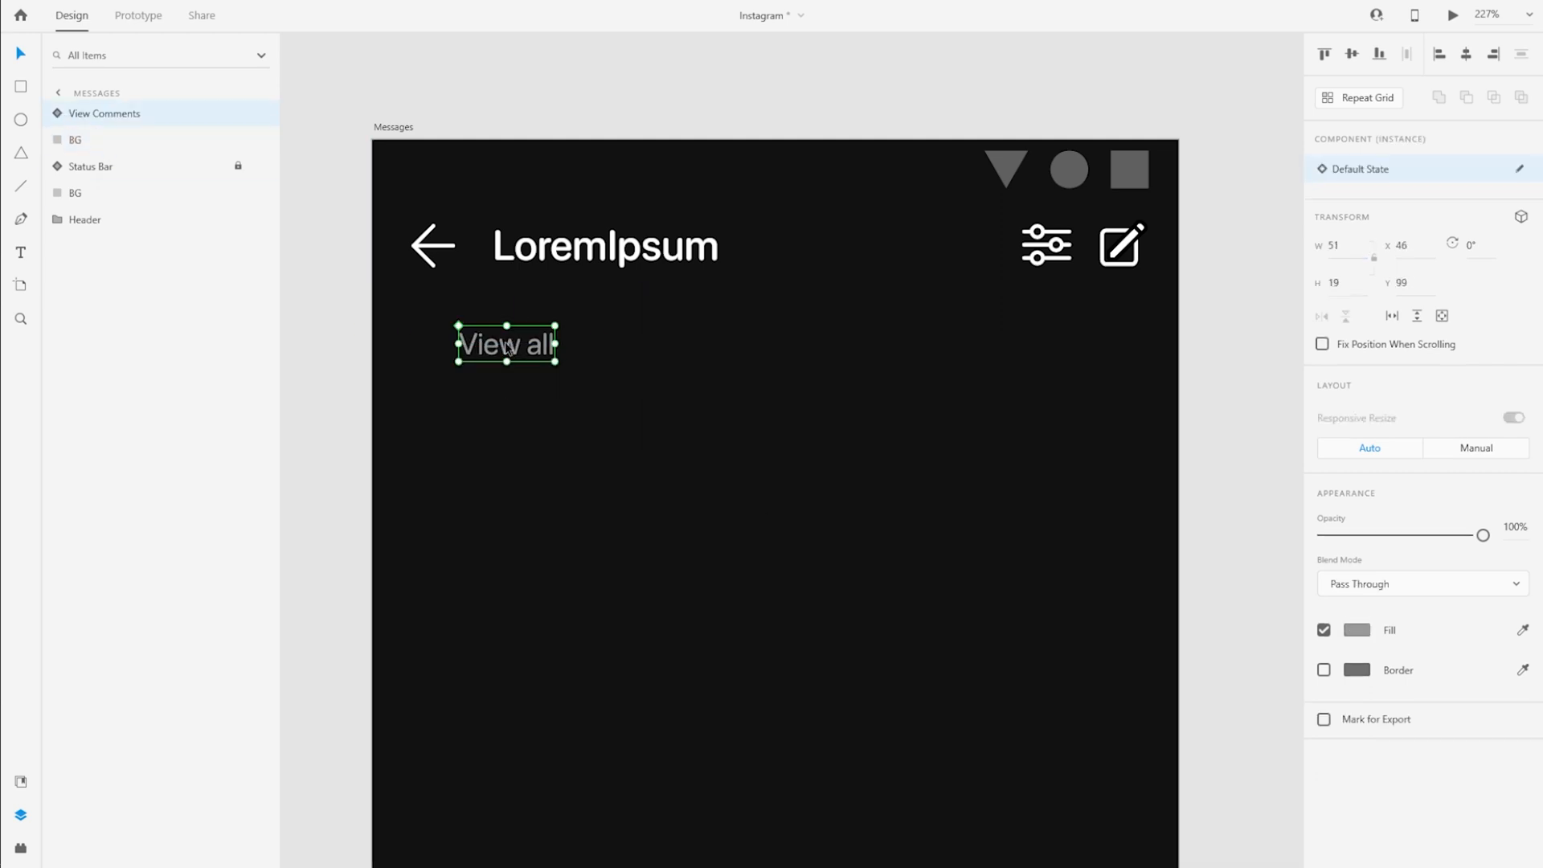
Change the View all label's text to Chats and expand its View Comments component layer
double_click(509, 347)
left_click(58, 116)
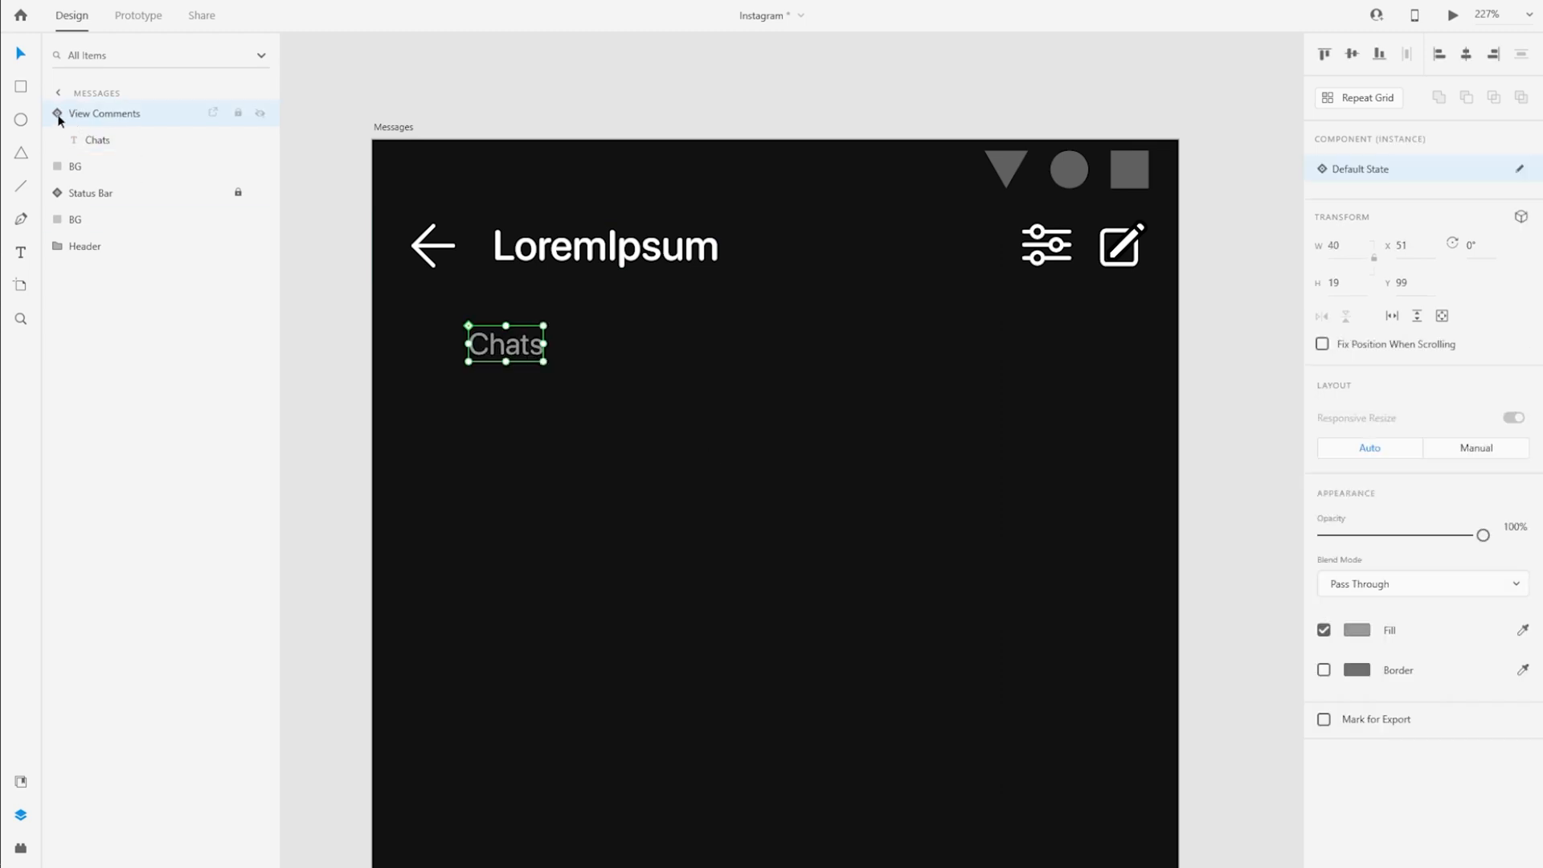
Fill the Chats label white, centre it within its BG rectangle and group the two layers
left_click(1357, 633)
left_click(1259, 719)
left_click(58, 114)
left_click(104, 140)
left_click(503, 351)
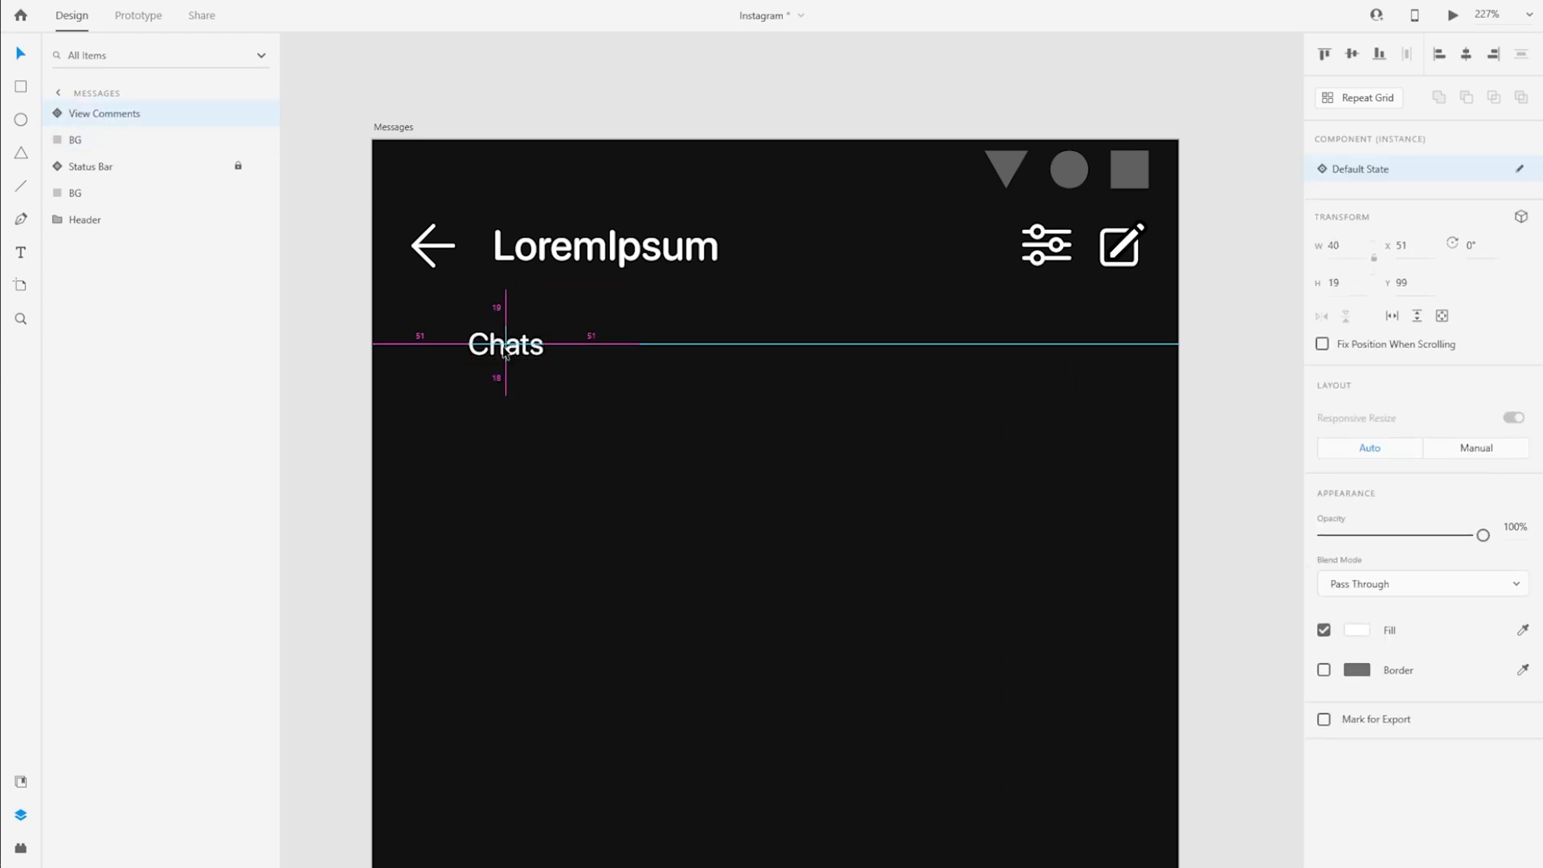
left_click(111, 143, "shift")
key("ctrl+g")
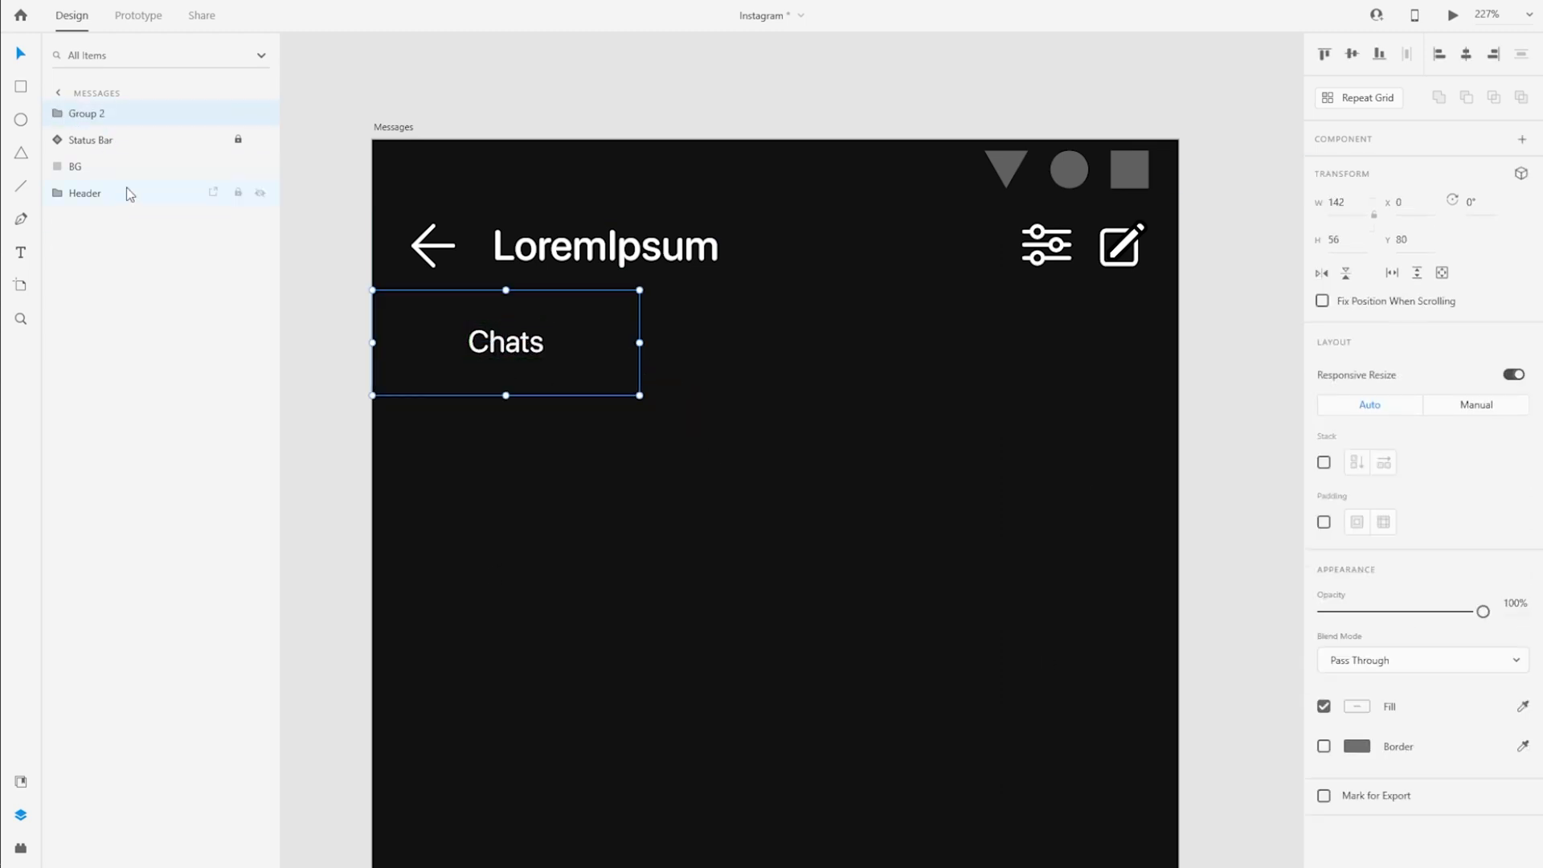
Duplicate the Chats tab across the row to make three tabs, giving the middle label and its group the name Calls
double_click(775, 346)
left_click_drag(507, 354, 1043, 347)
double_click(775, 345)
type("Calls")
key("Escape")
double_click(86, 115)
type("Calls")
Change the third tab's label to 3 Requests in blue and rename its group Requests
double_click(1043, 346)
double_click(1043, 347)
type("3 Req")
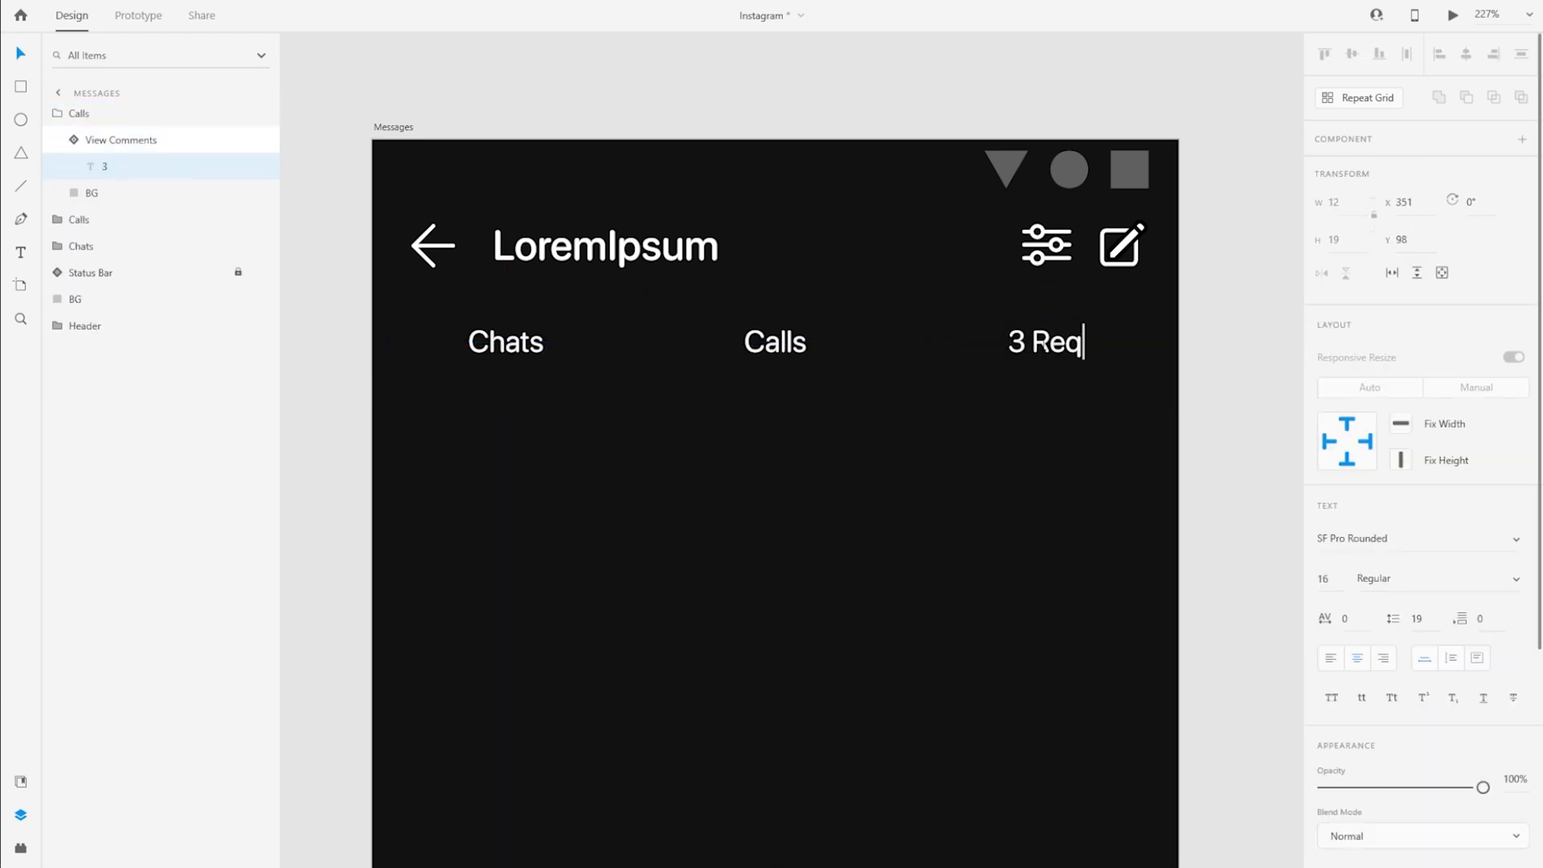
scroll(1354, 628, "down", 4)
left_click(1355, 586)
left_click(1148, 672)
left_click(57, 113)
double_click(75, 113)
type("Req")
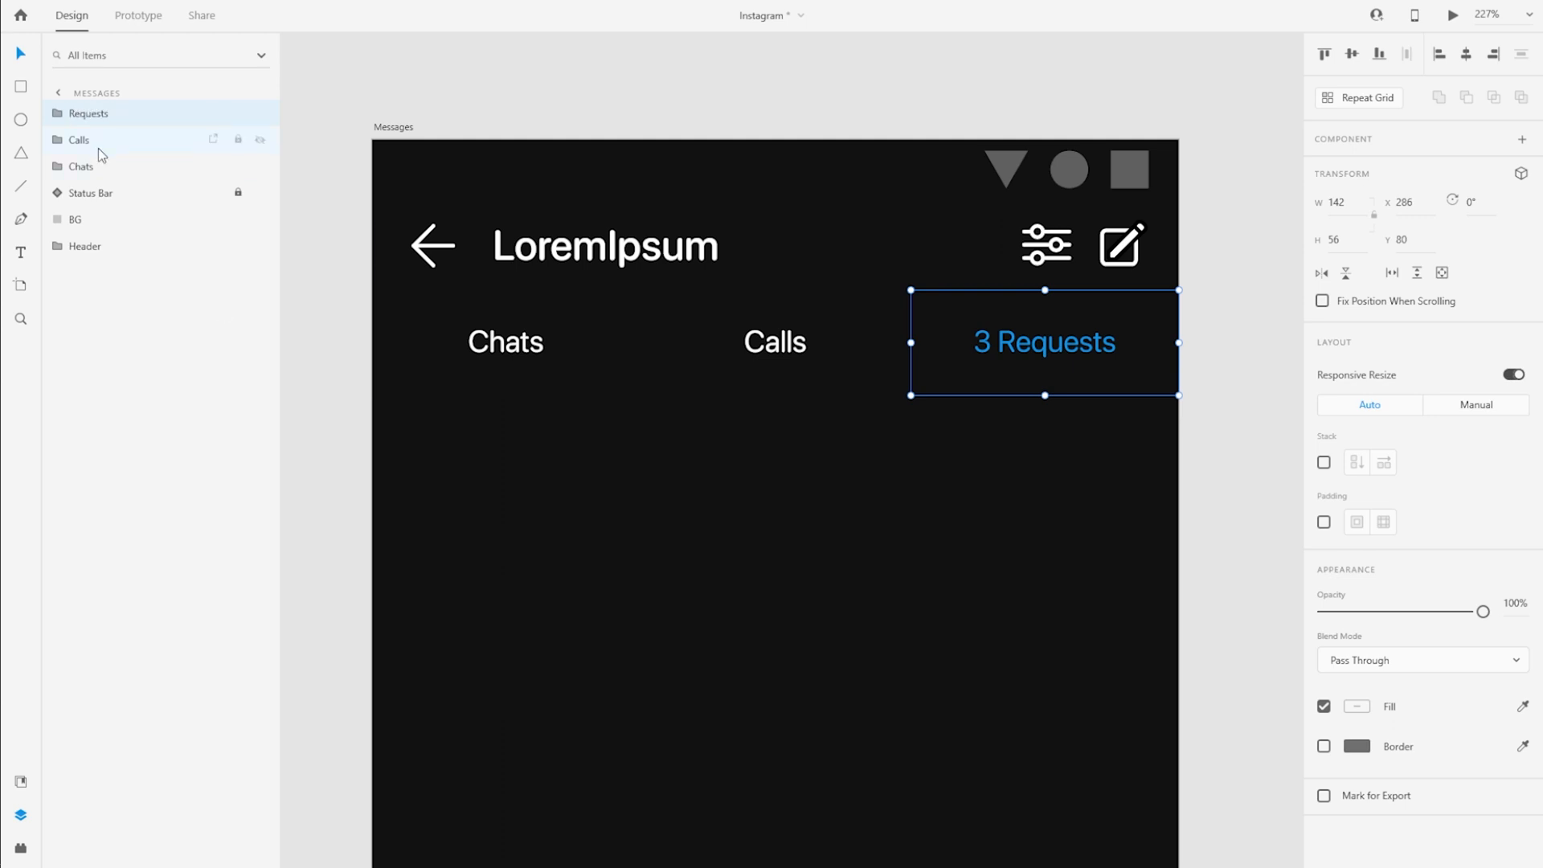
Duplicate the BG inside the Chats group, fill it white and reduce it to a 1-high underline at Y 135
scroll(364, 311, "up", 3)
left_click(57, 168)
left_click(105, 220)
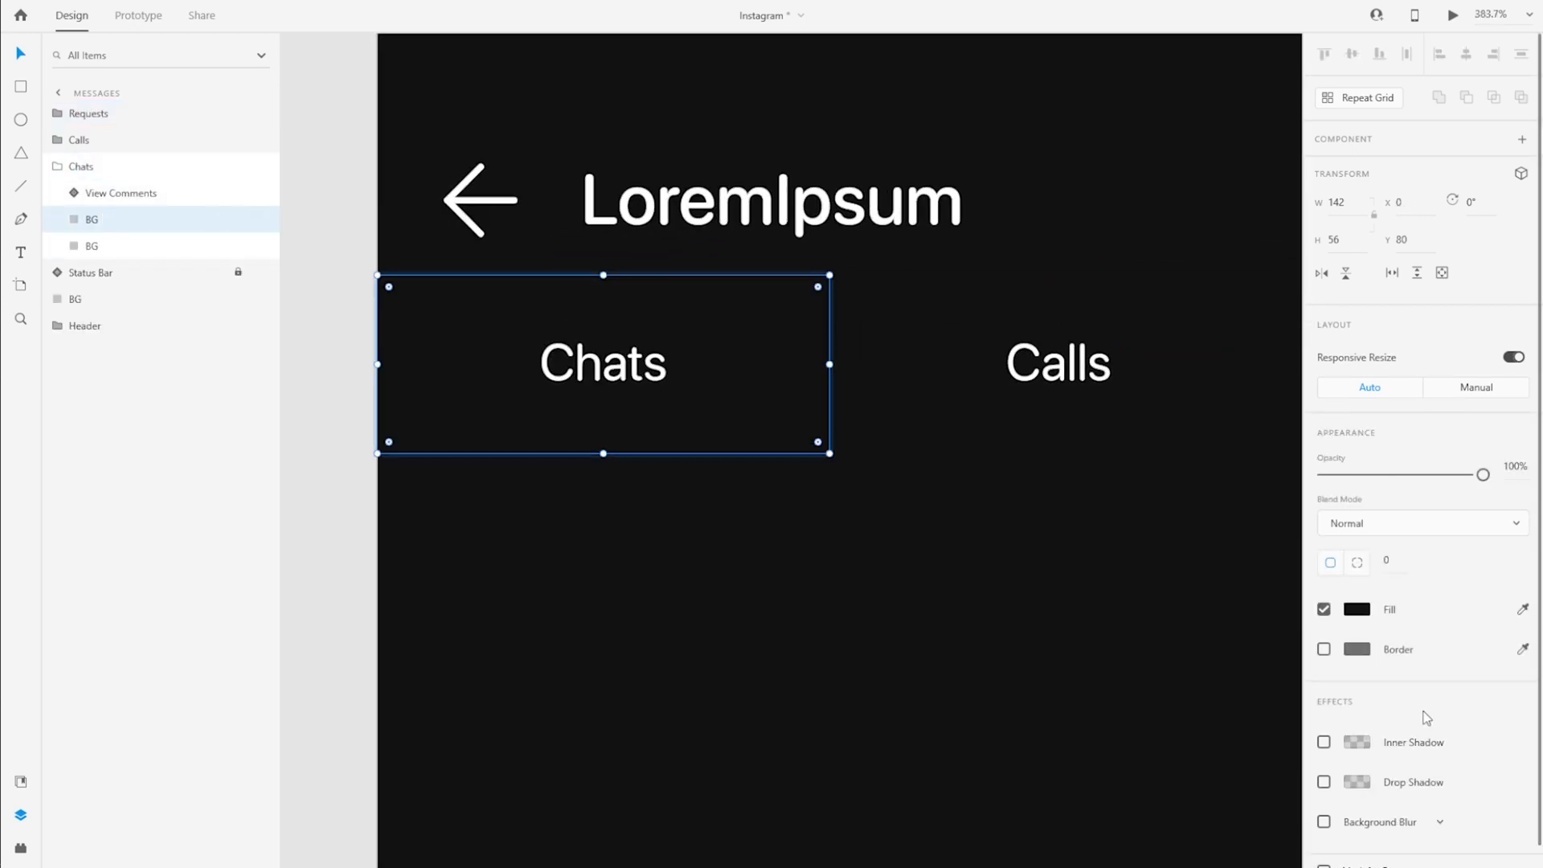
left_click(1356, 609)
left_click(1109, 707)
left_click_drag(604, 274, 635, 448)
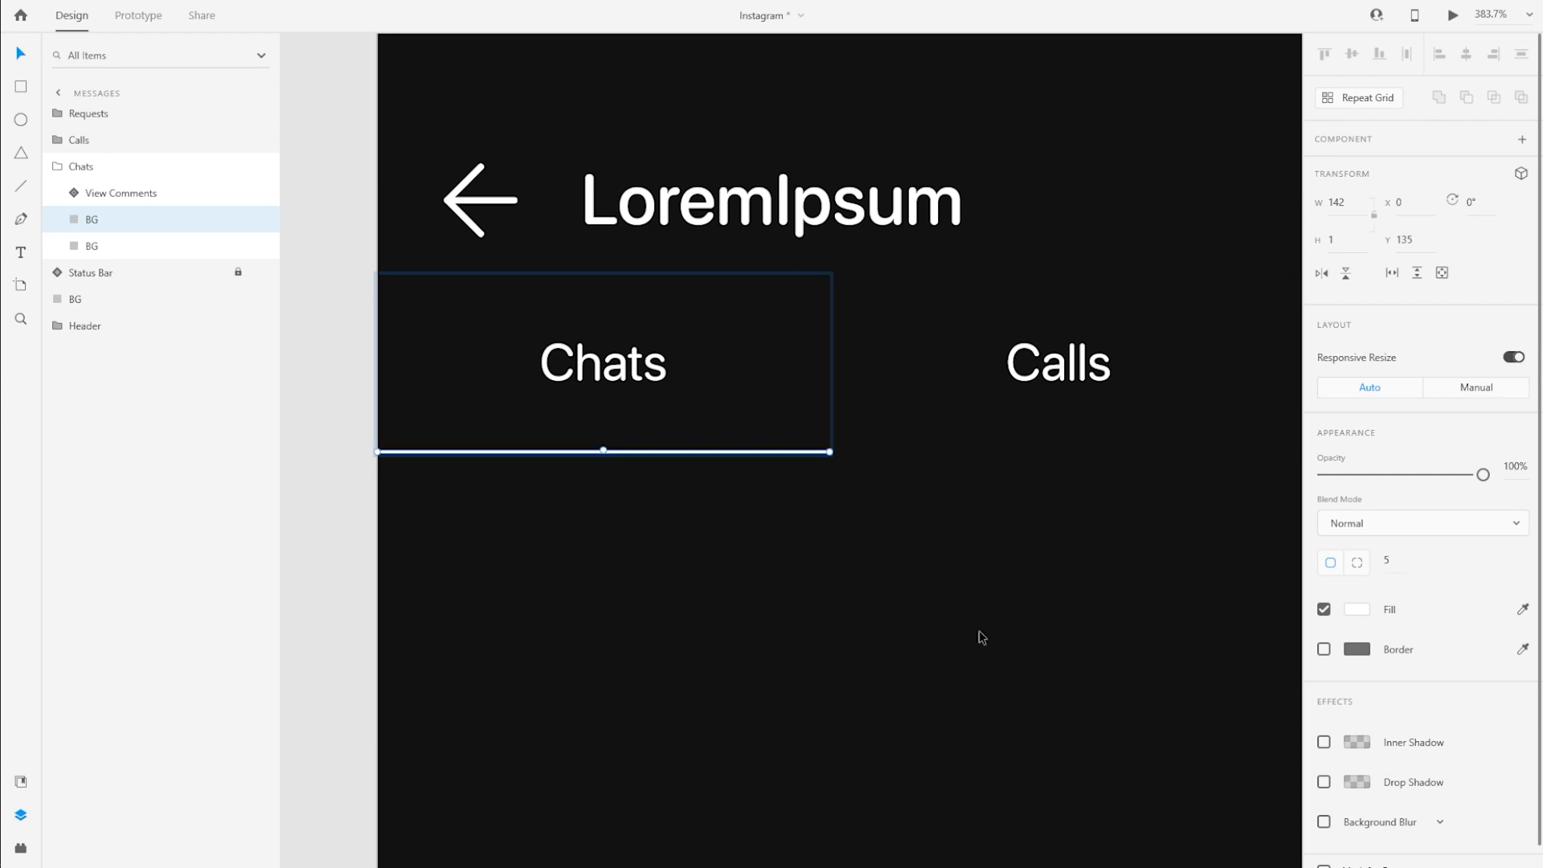
Move the white underline out of the Chats group to the top of the layers and group it with the three tabs as Options
left_click_drag(112, 167, 117, 108)
scroll(314, 393, "down", 3)
left_click(118, 171)
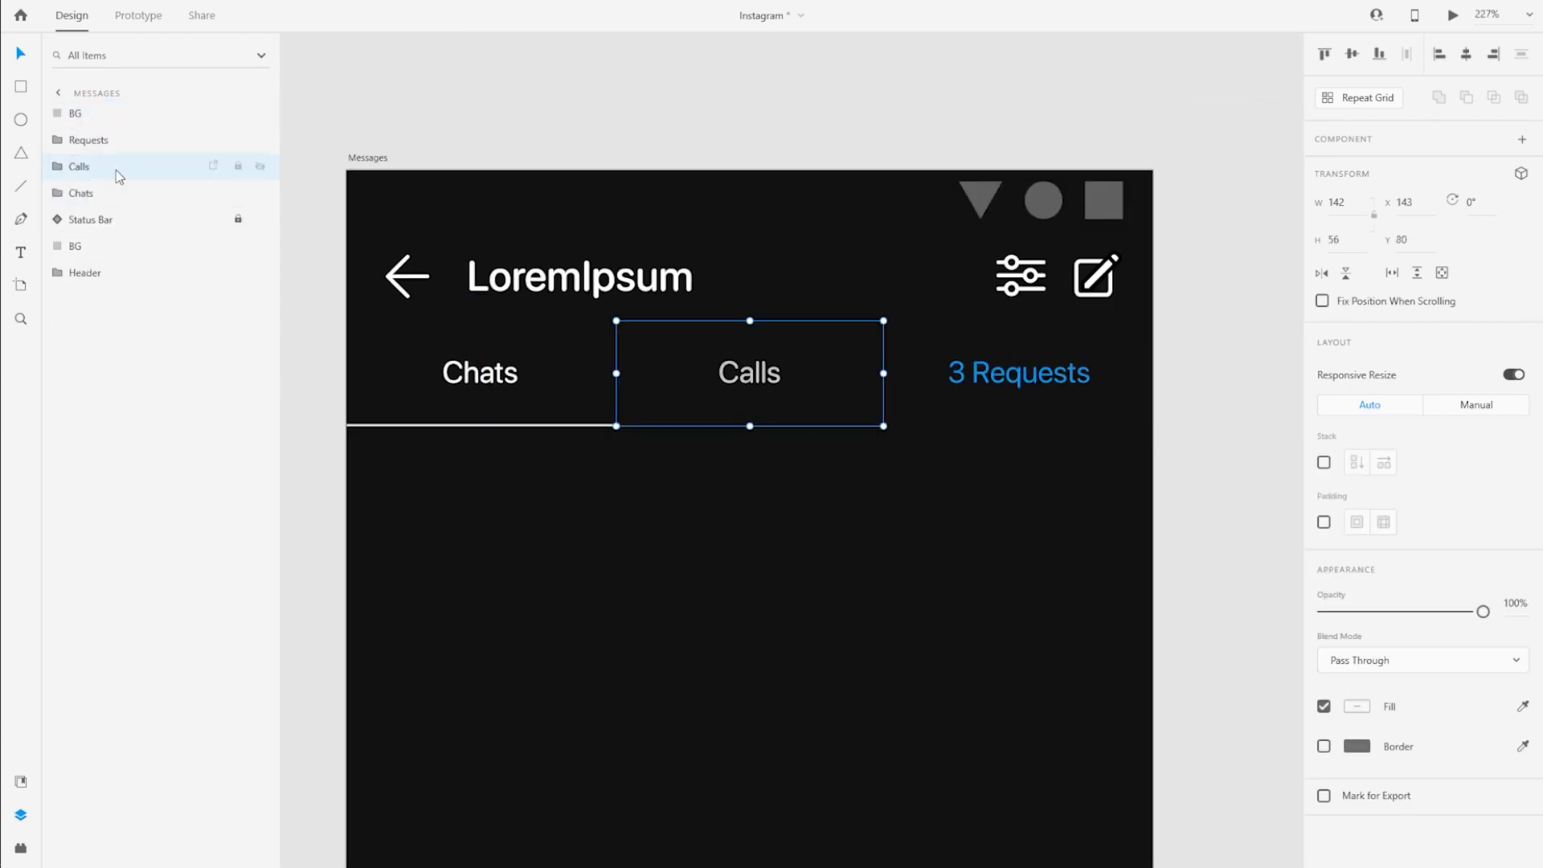
key("ctrl+g")
double_click(84, 113)
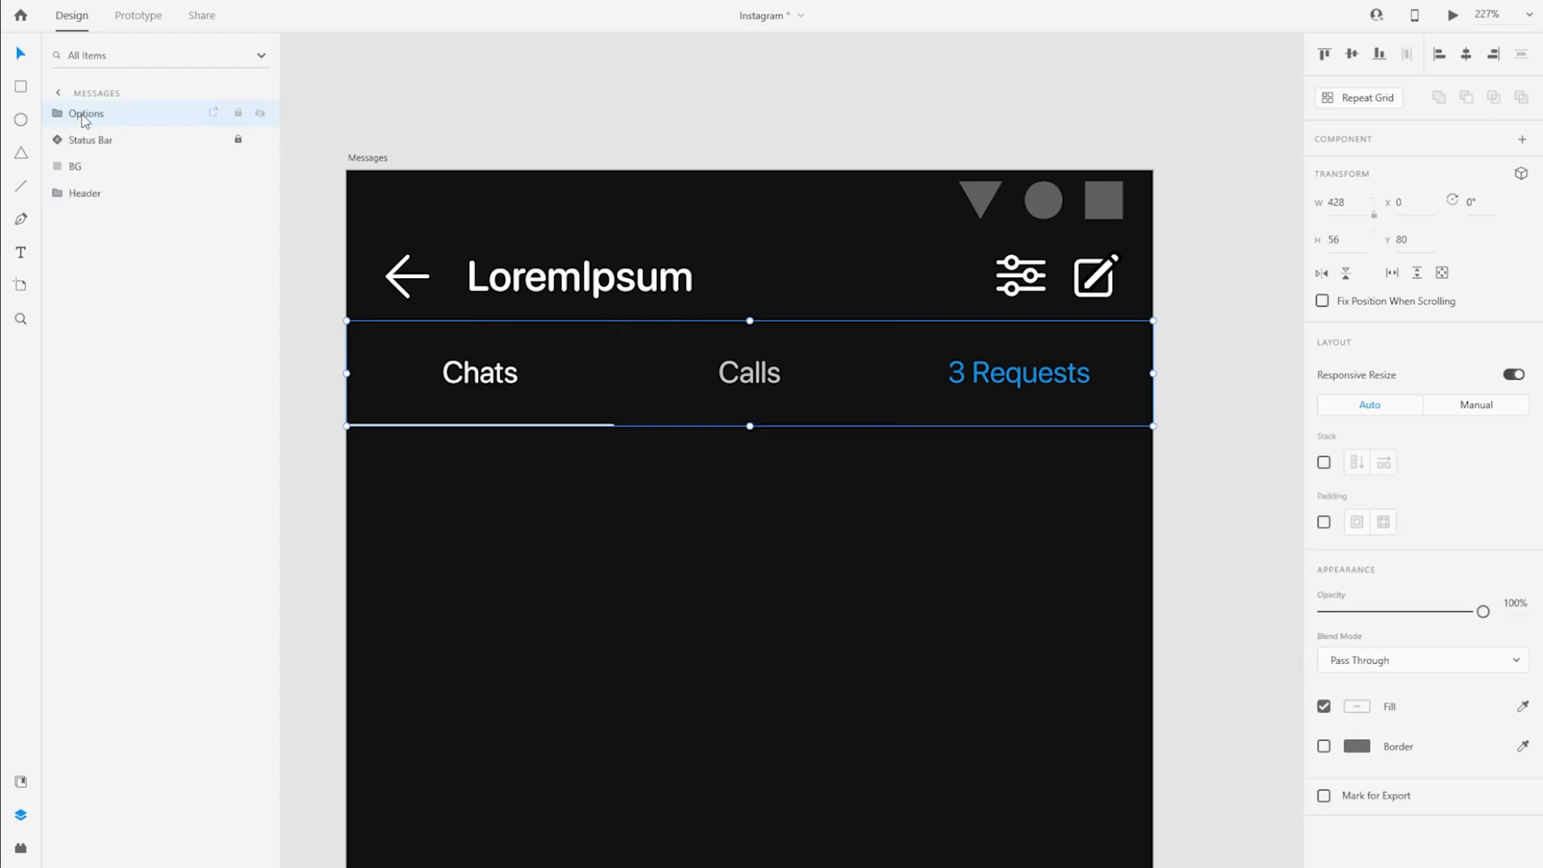
Copy the Search bar from the Search artboard onto the Messages artboard and place it at X 16 beneath the tab bar
scroll(785, 509, "down", 5)
key("ctrl+v")
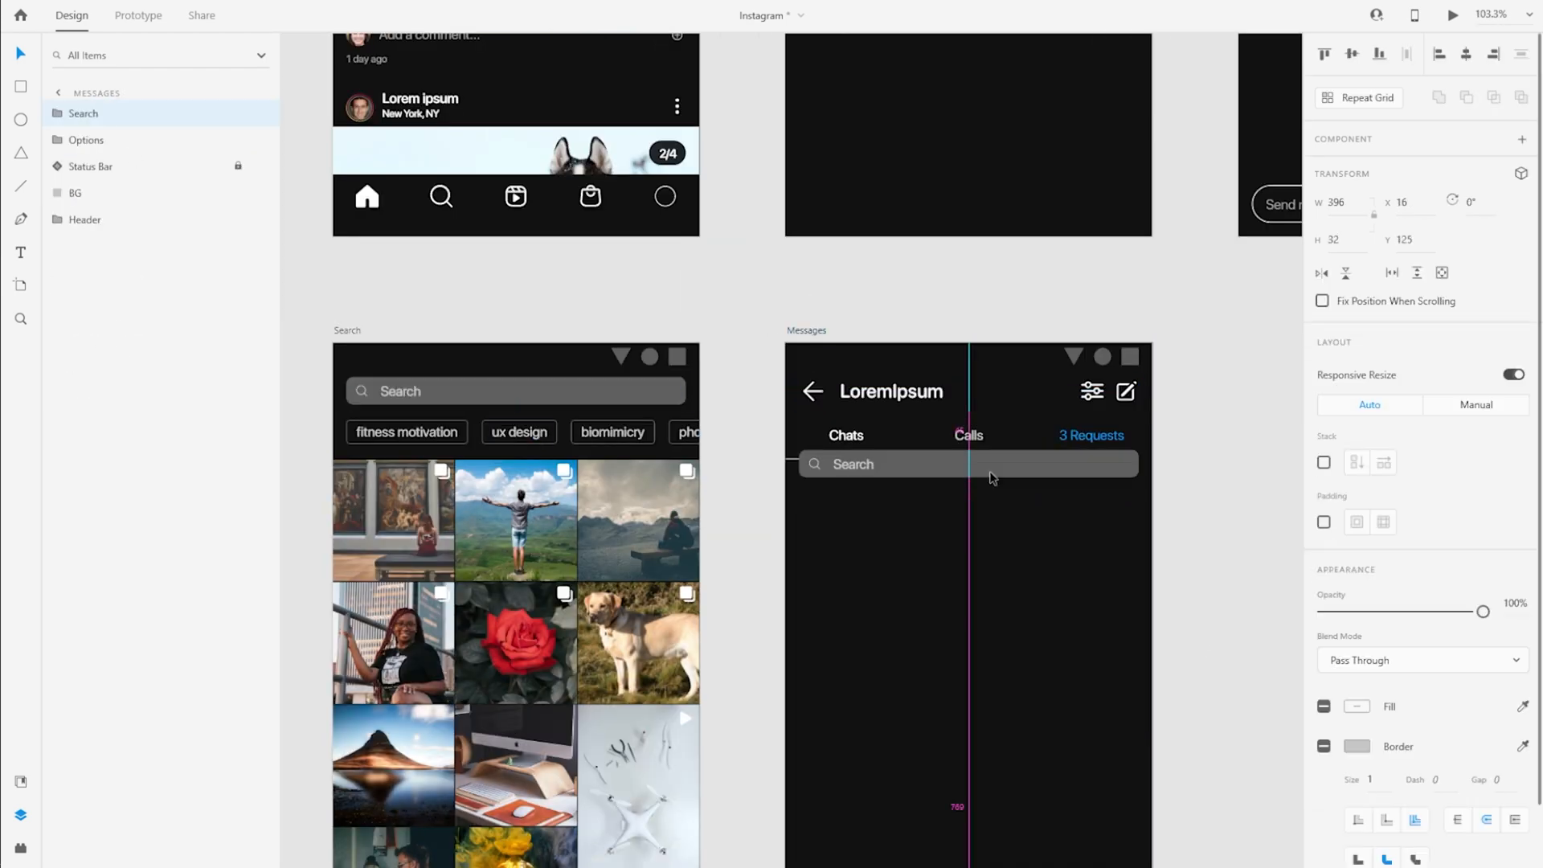
left_click_drag(701, 359, 679, 356)
left_click(915, 440)
scroll(521, 379, "up", 3)
left_click(546, 363)
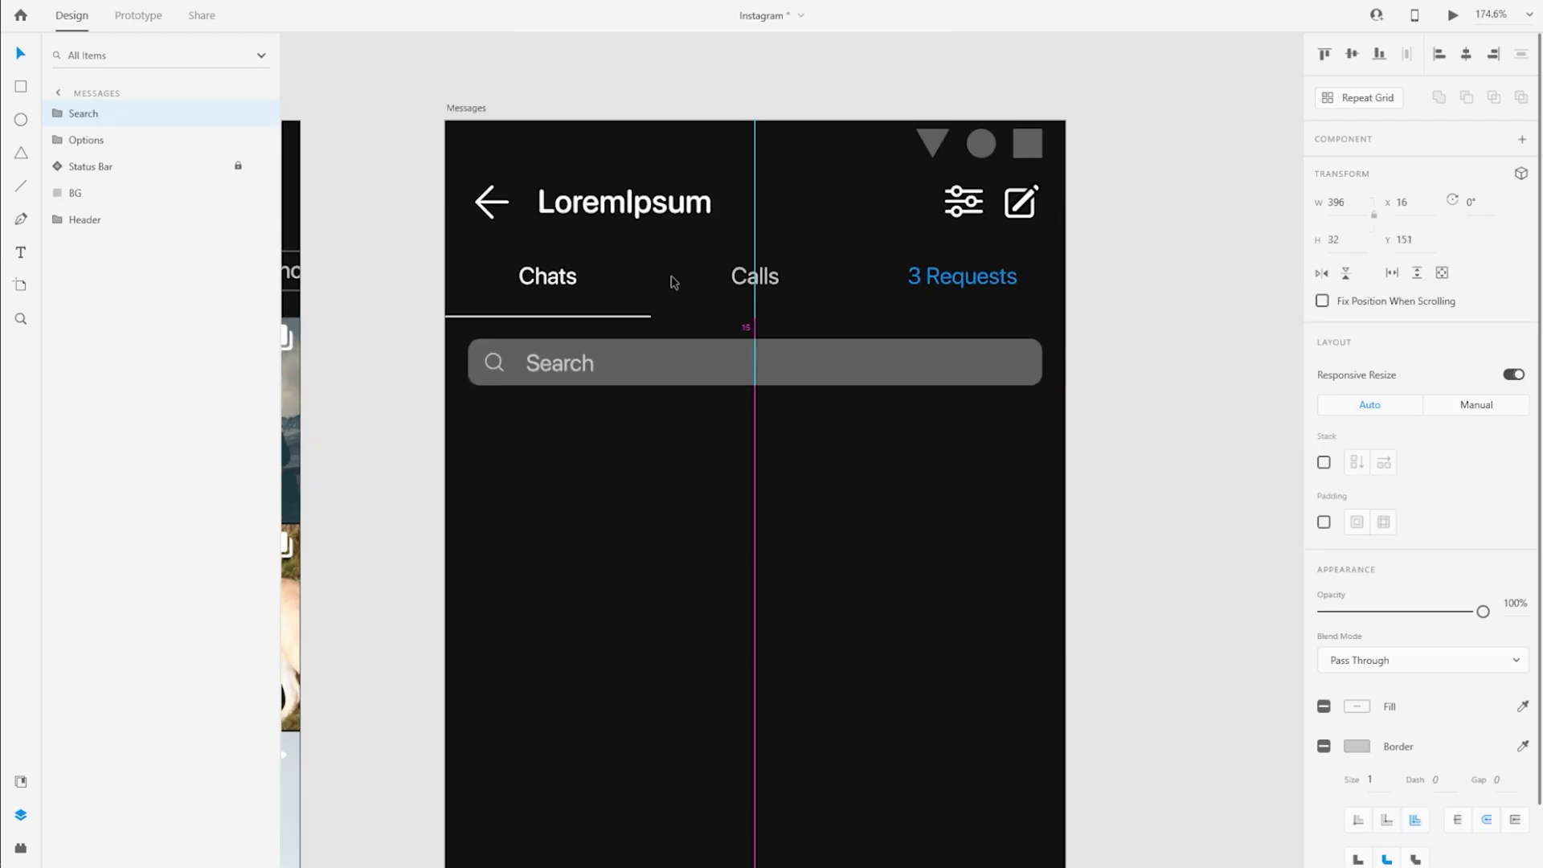
key("Down")
key("Down")
key("Down")
Move the loose BG layer to the end of the Options group and rename the underline layer Active
scroll(586, 438, "down", 1)
left_click(120, 193)
left_click_drag(131, 276, 128, 262)
double_click(91, 166)
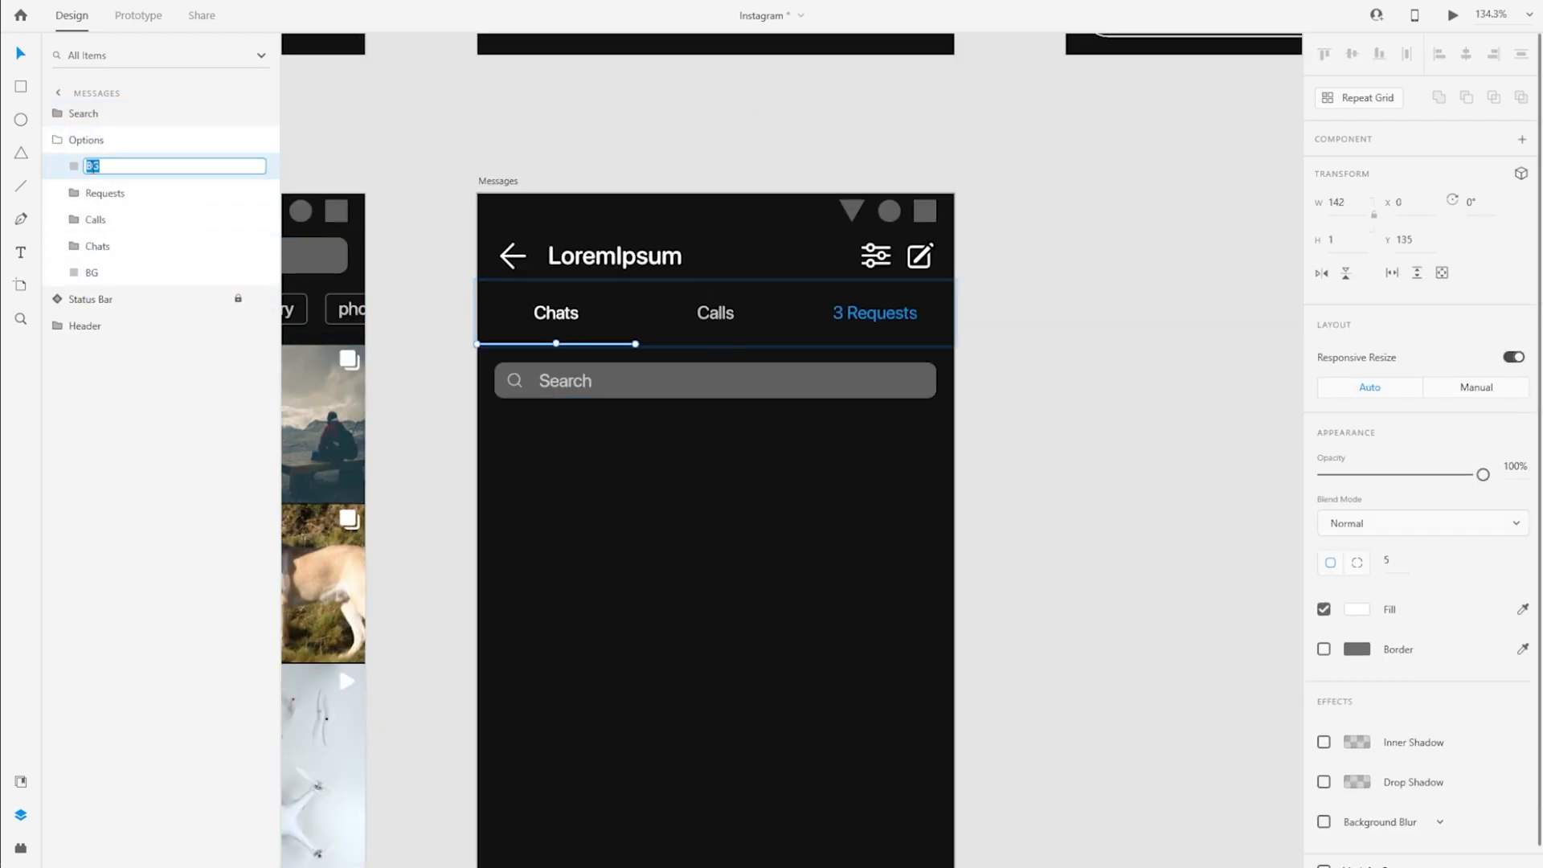
type("Active")
Add a 428 × 64 BG at Y 136 beneath the Search layer and move the search bar to Y 148
key("ctrl+v")
left_click_drag(782, 338, 781, 401)
left_click_drag(108, 113, 113, 150)
left_click_drag(701, 379, 700, 374)
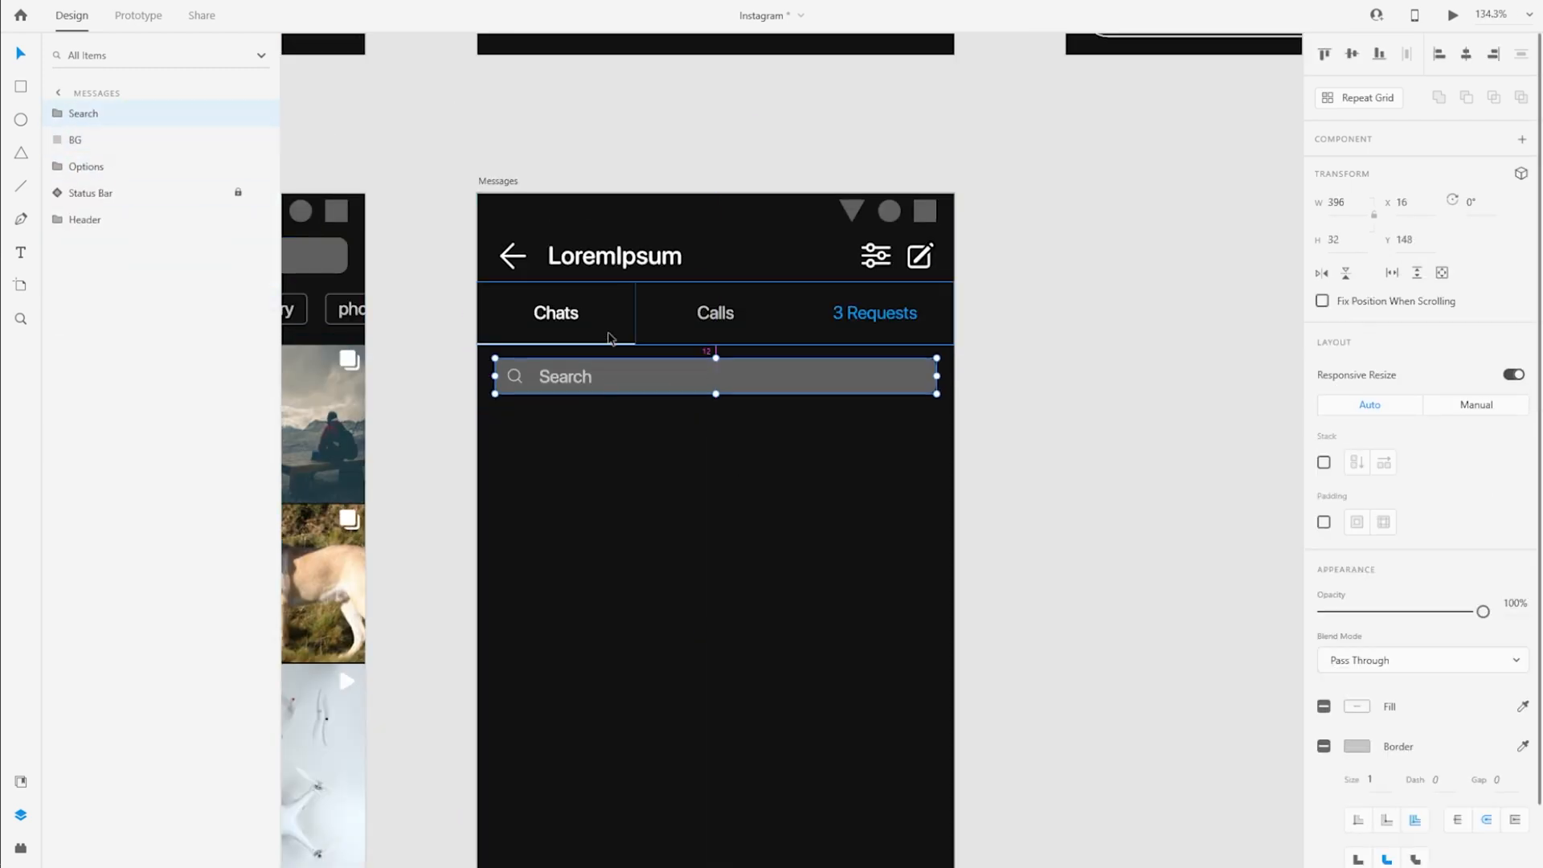
left_click(689, 406)
Copy the Text, Profile and BG layers of the Share row from Share Overlay and paste them beneath the Messages search bar
scroll(999, 438, "down", 1)
scroll(999, 438, "down", 3)
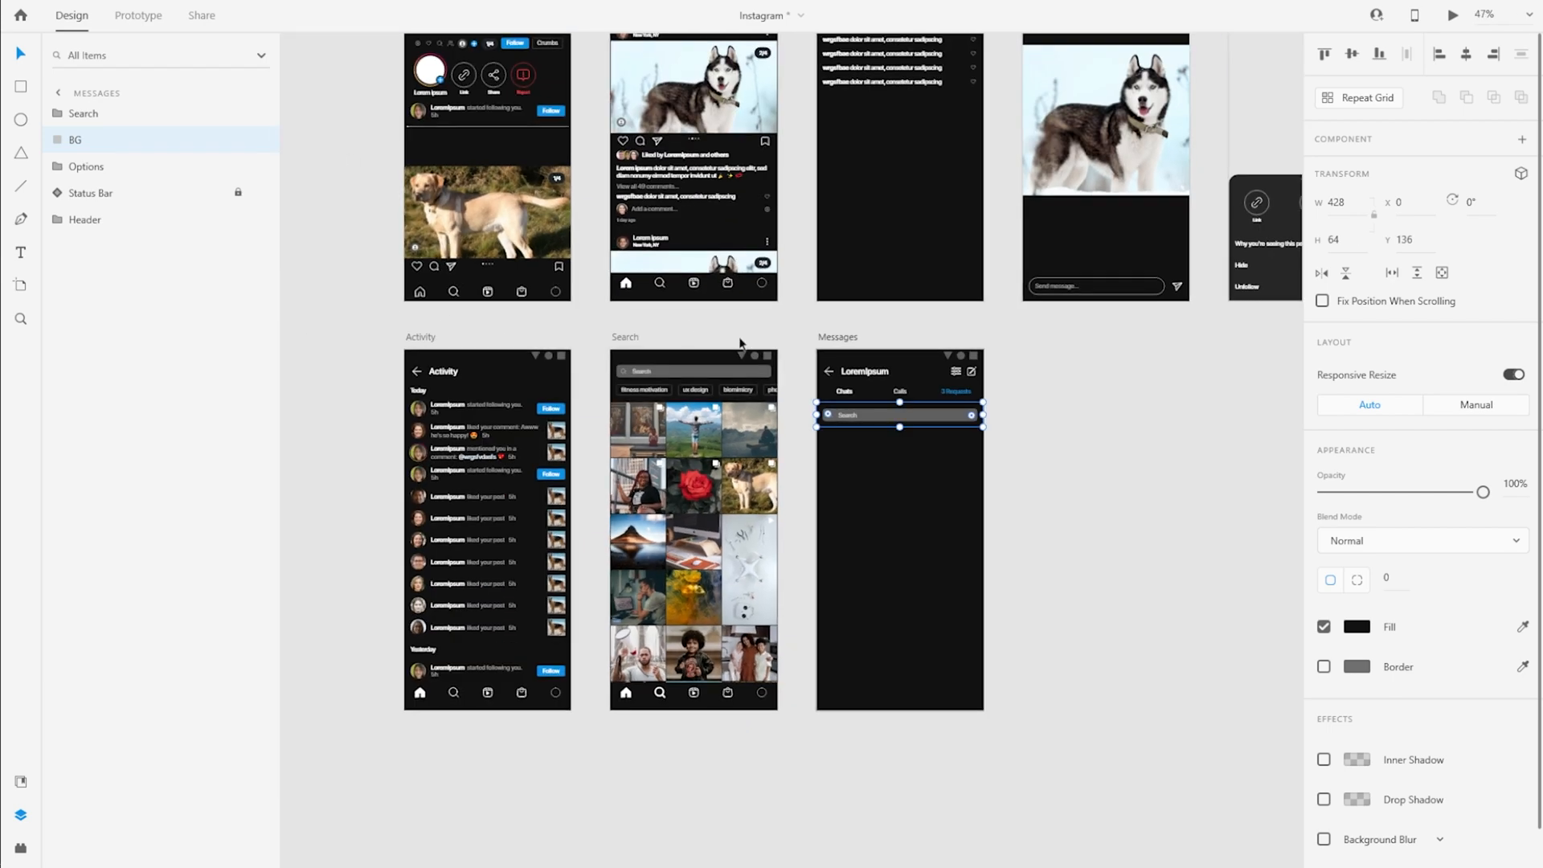
left_click_drag(1146, 438, 575, 575)
double_click(939, 342)
left_click(73, 140)
left_click(128, 171)
left_click(132, 195)
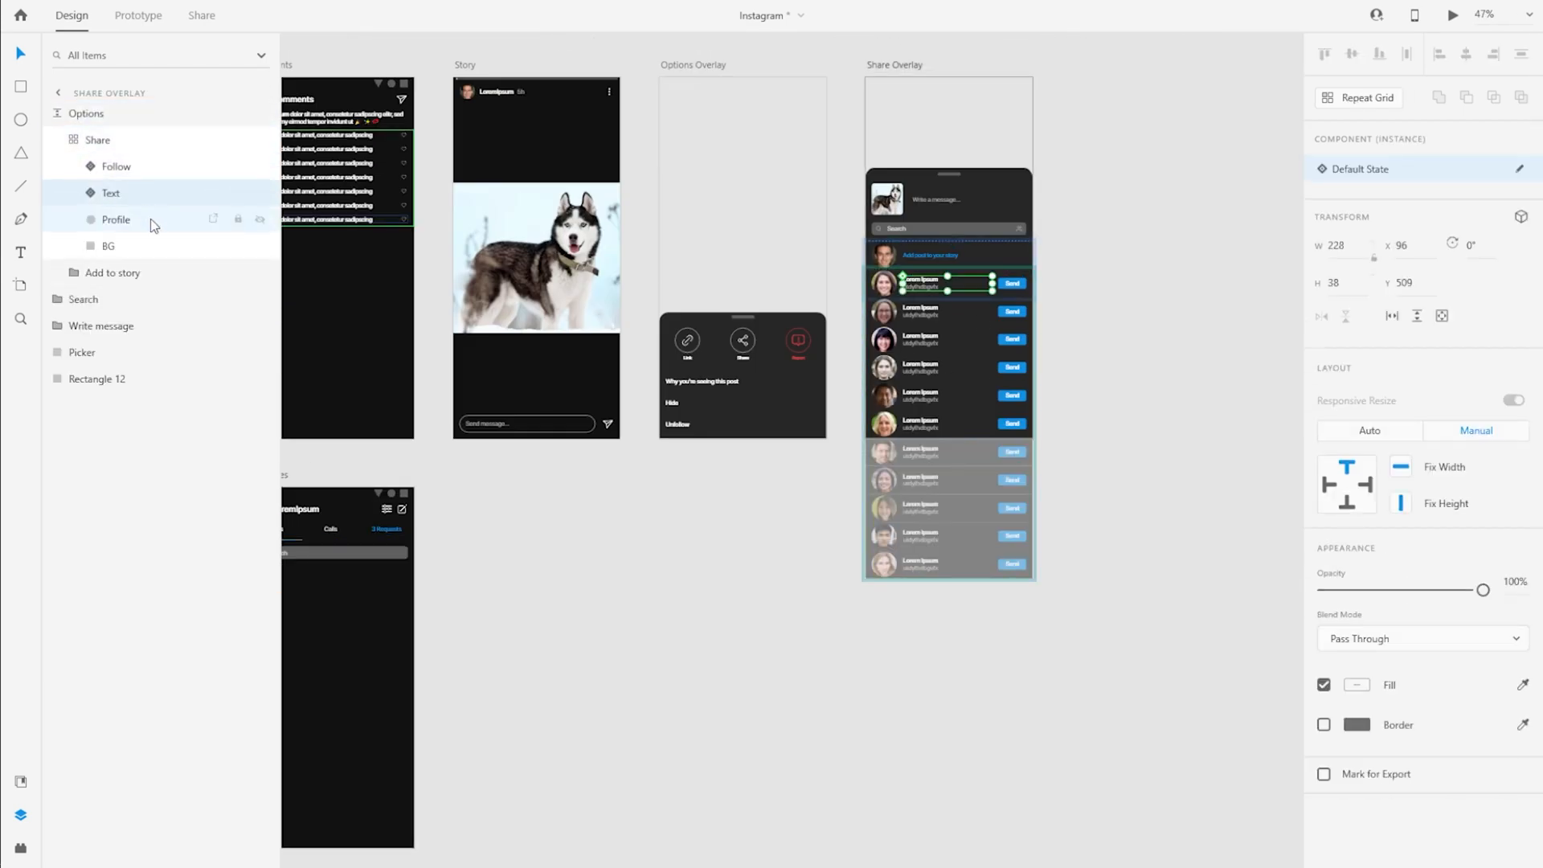
left_click(145, 224, "shift")
left_click(138, 244, "shift")
left_click(568, 696)
left_click_drag(568, 696, 919, 419)
scroll(673, 306, "up", 4)
key("ctrl+v")
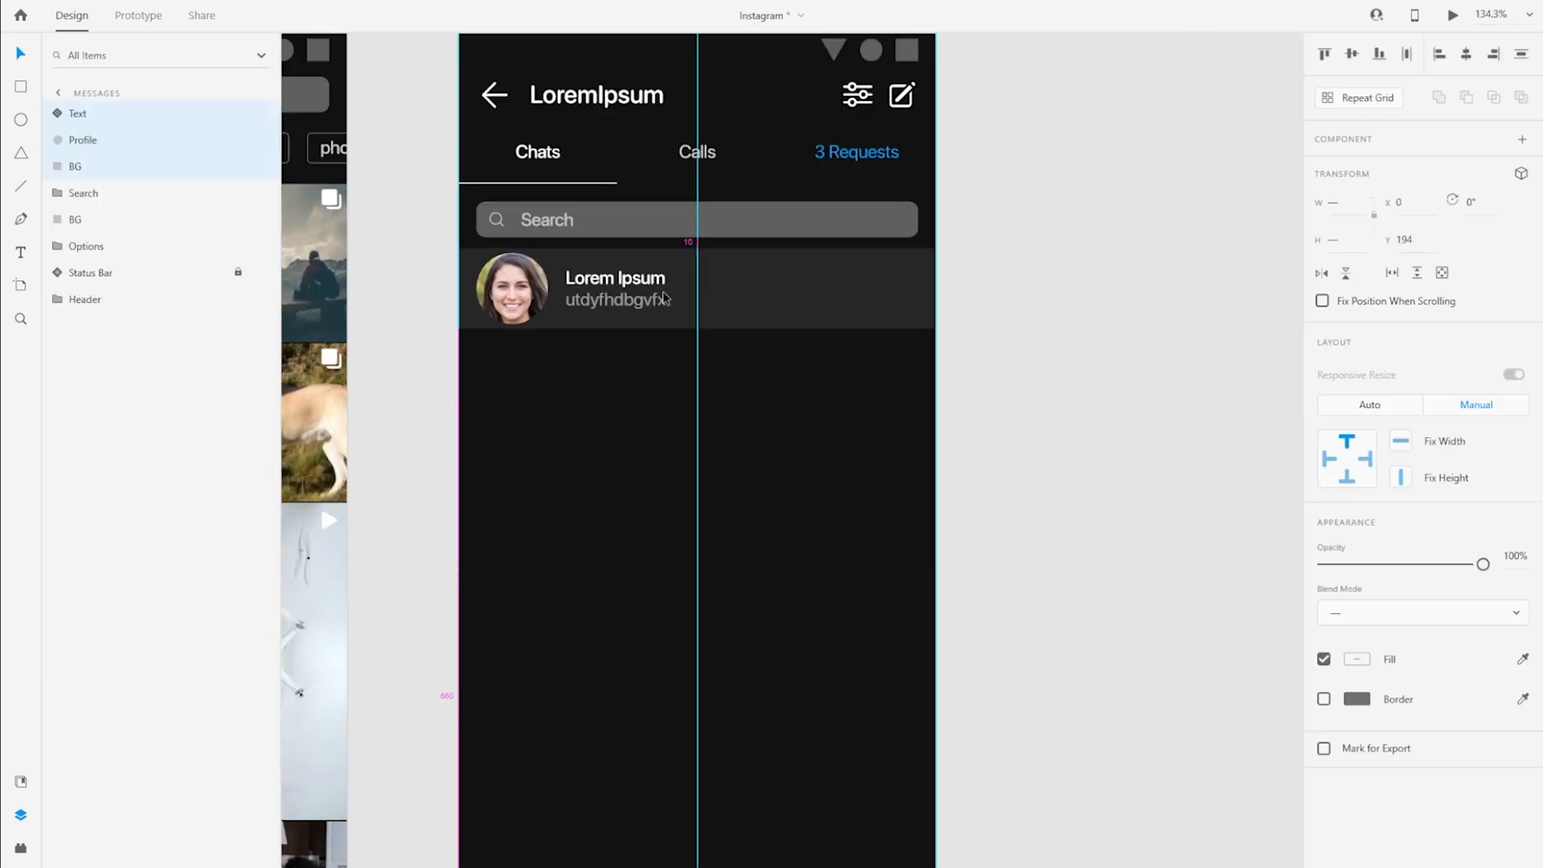
Fill the pasted chat row's BG with the near-black swatch to match the artboard
left_click(100, 166)
left_click(1357, 659)
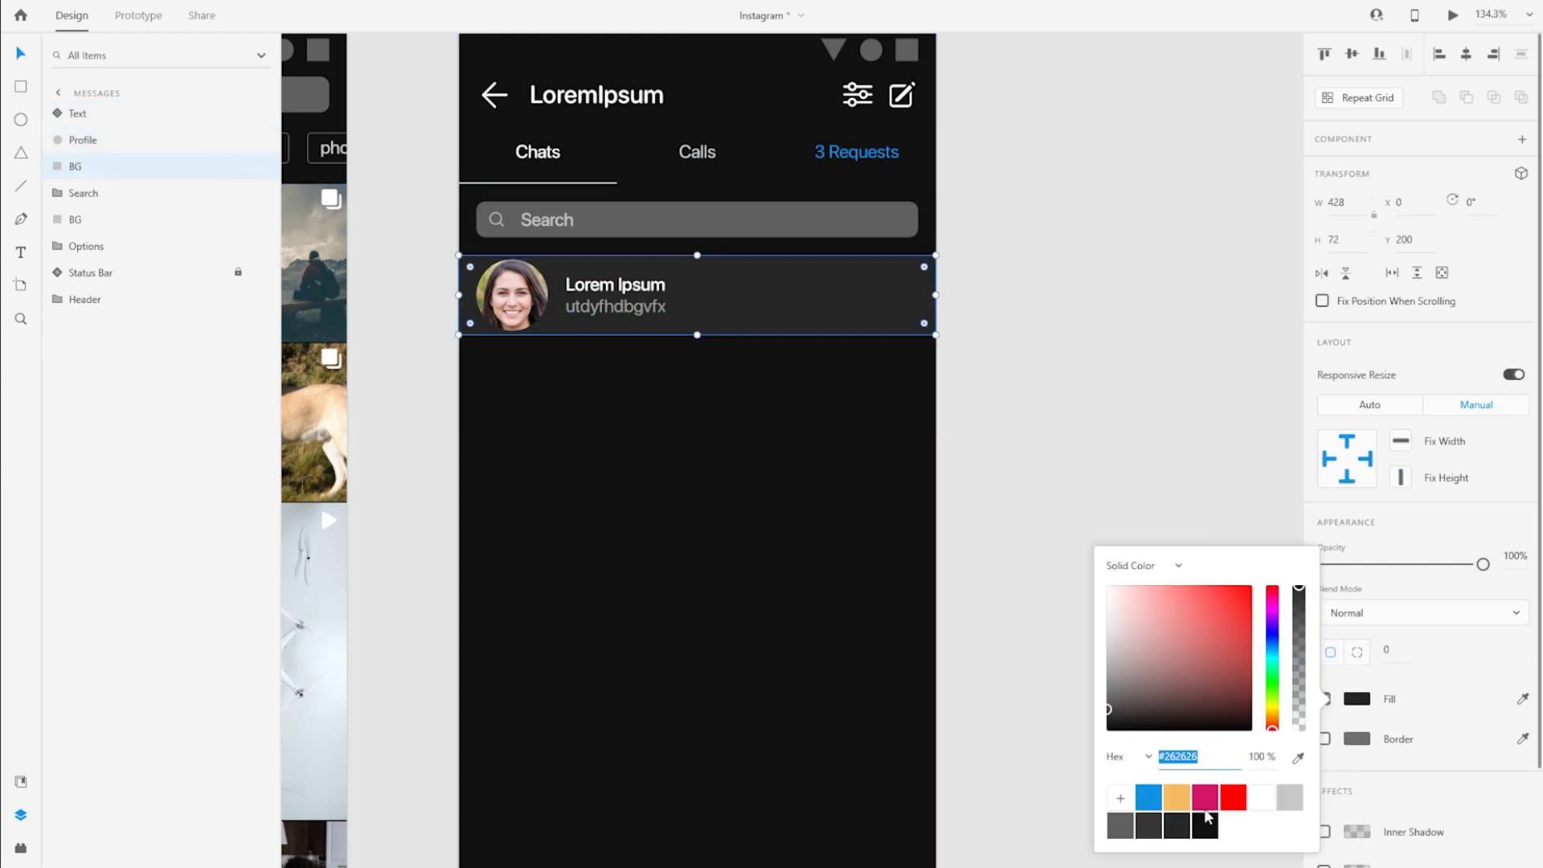
left_click(1205, 820)
Shrink the row's profile picture, align it with the search bar's edge, and move the text to X 80 with a width of 284
left_click(514, 296)
scroll(577, 307, "up", 4)
left_click_drag(615, 465, 613, 442)
left_click_drag(480, 392, 458, 391)
left_click_drag(697, 395, 658, 396)
scroll(565, 392, "down", 3)
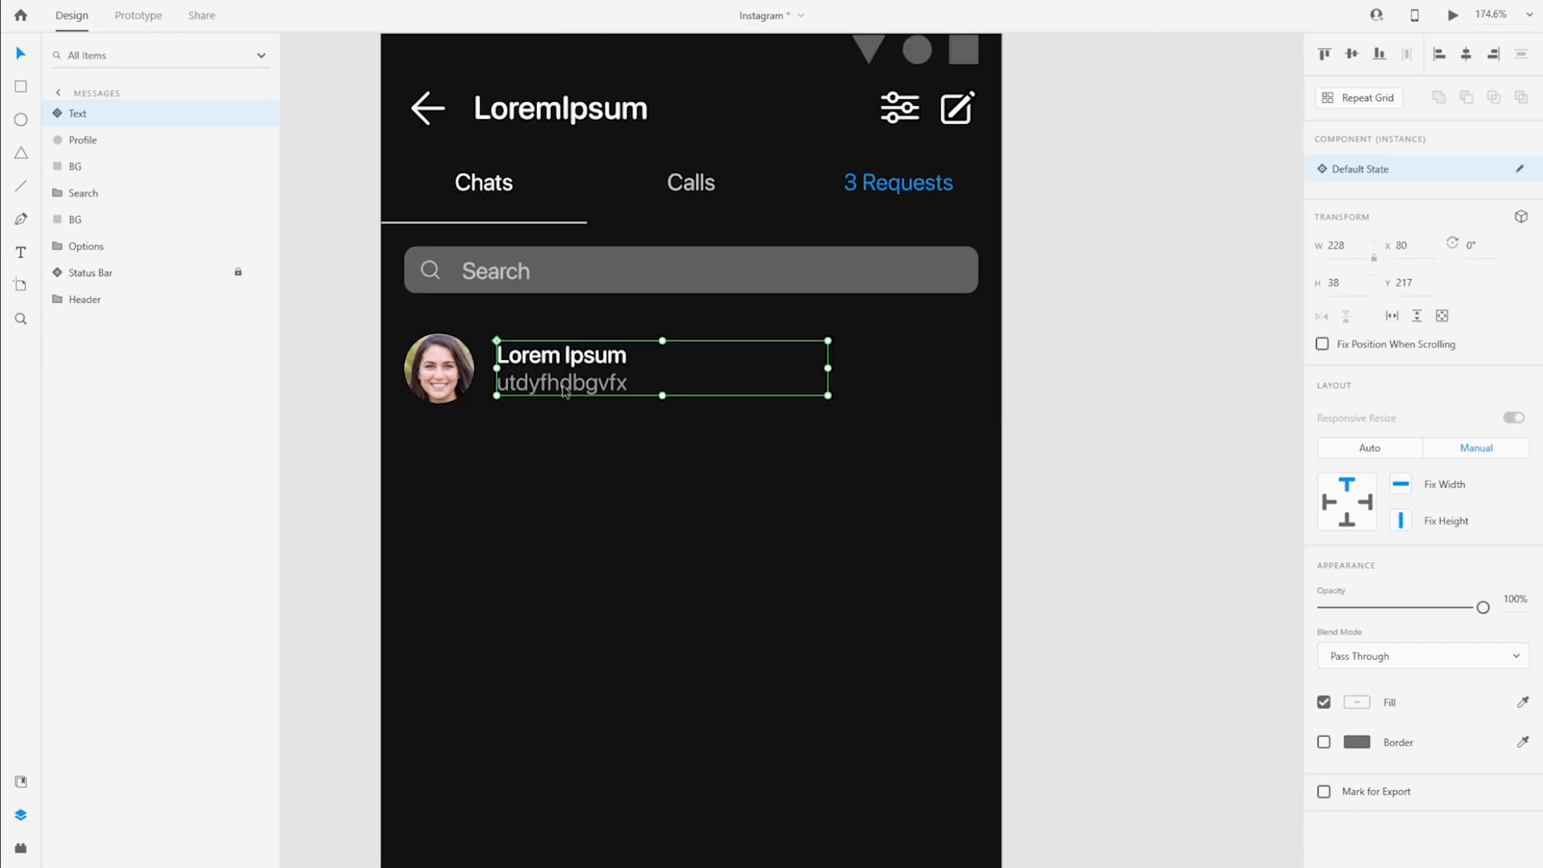
left_click_drag(895, 366, 903, 367)
Copy the Camera icon from the Components artboard and place it at the end of the chat row at X 380, Y 220
scroll(903, 367, "down", 6)
left_click(648, 197)
key("ctrl+c")
left_click(1149, 667)
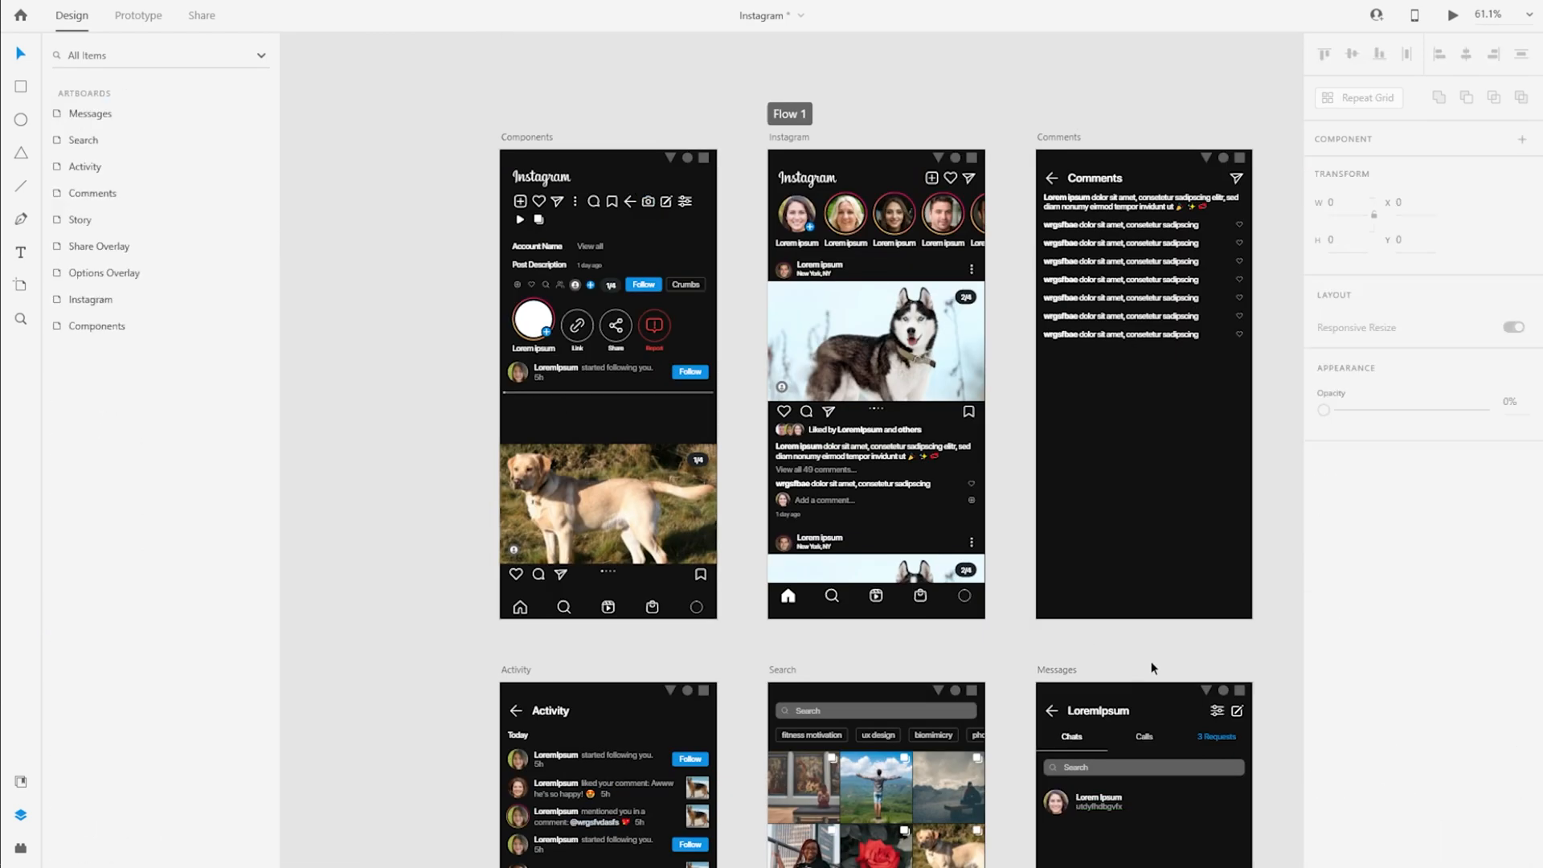
scroll(1150, 667, "up", 7)
key("ctrl+v")
left_click_drag(931, 262, 1119, 508)
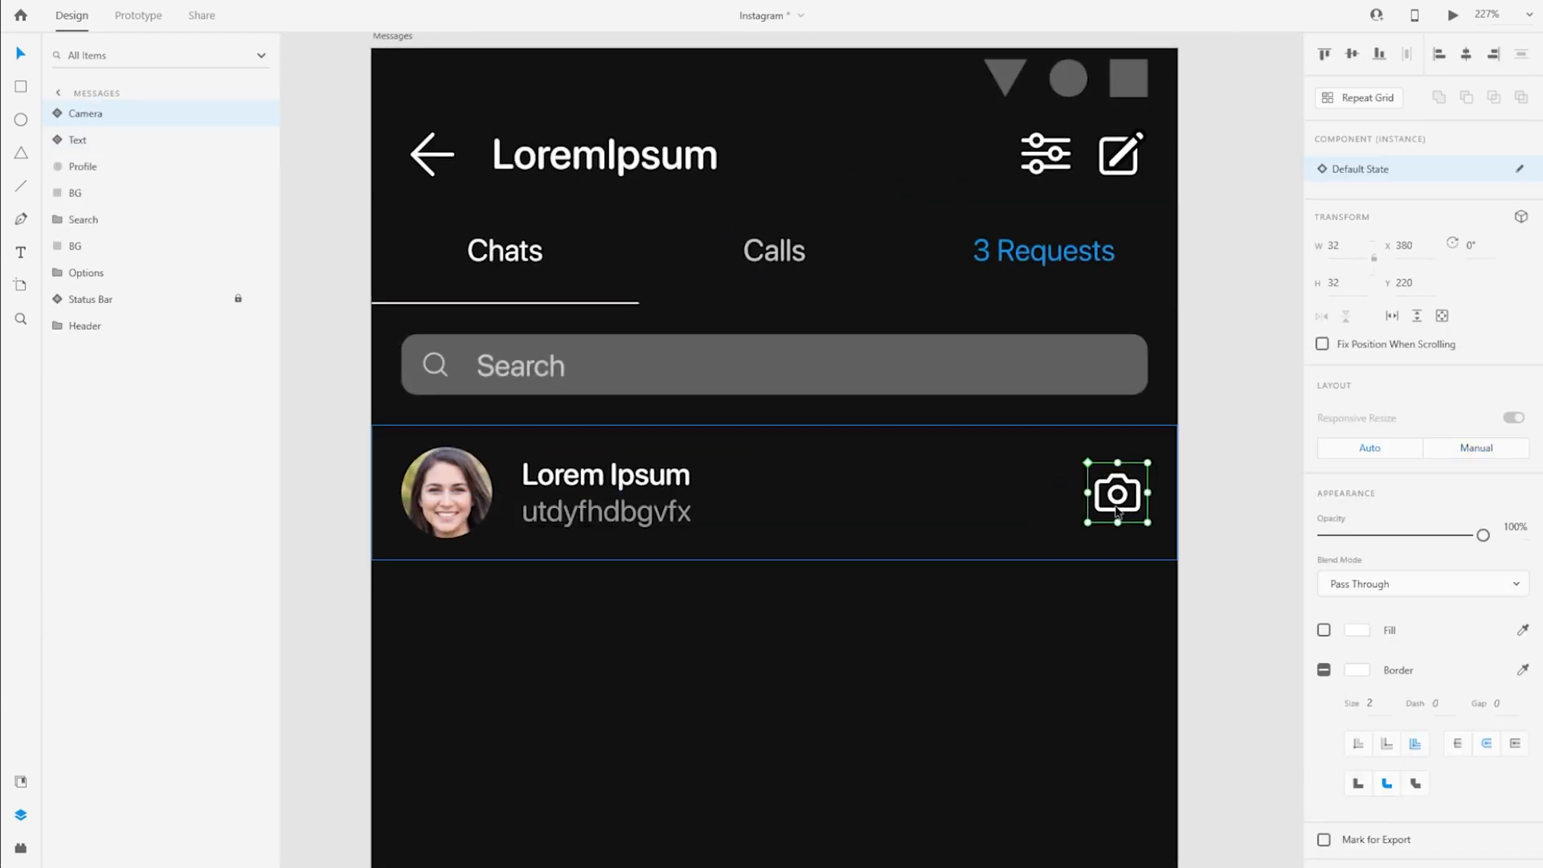
Change the second line of the chat row's text to "Seen 67 minutes ago"
left_click(1012, 502)
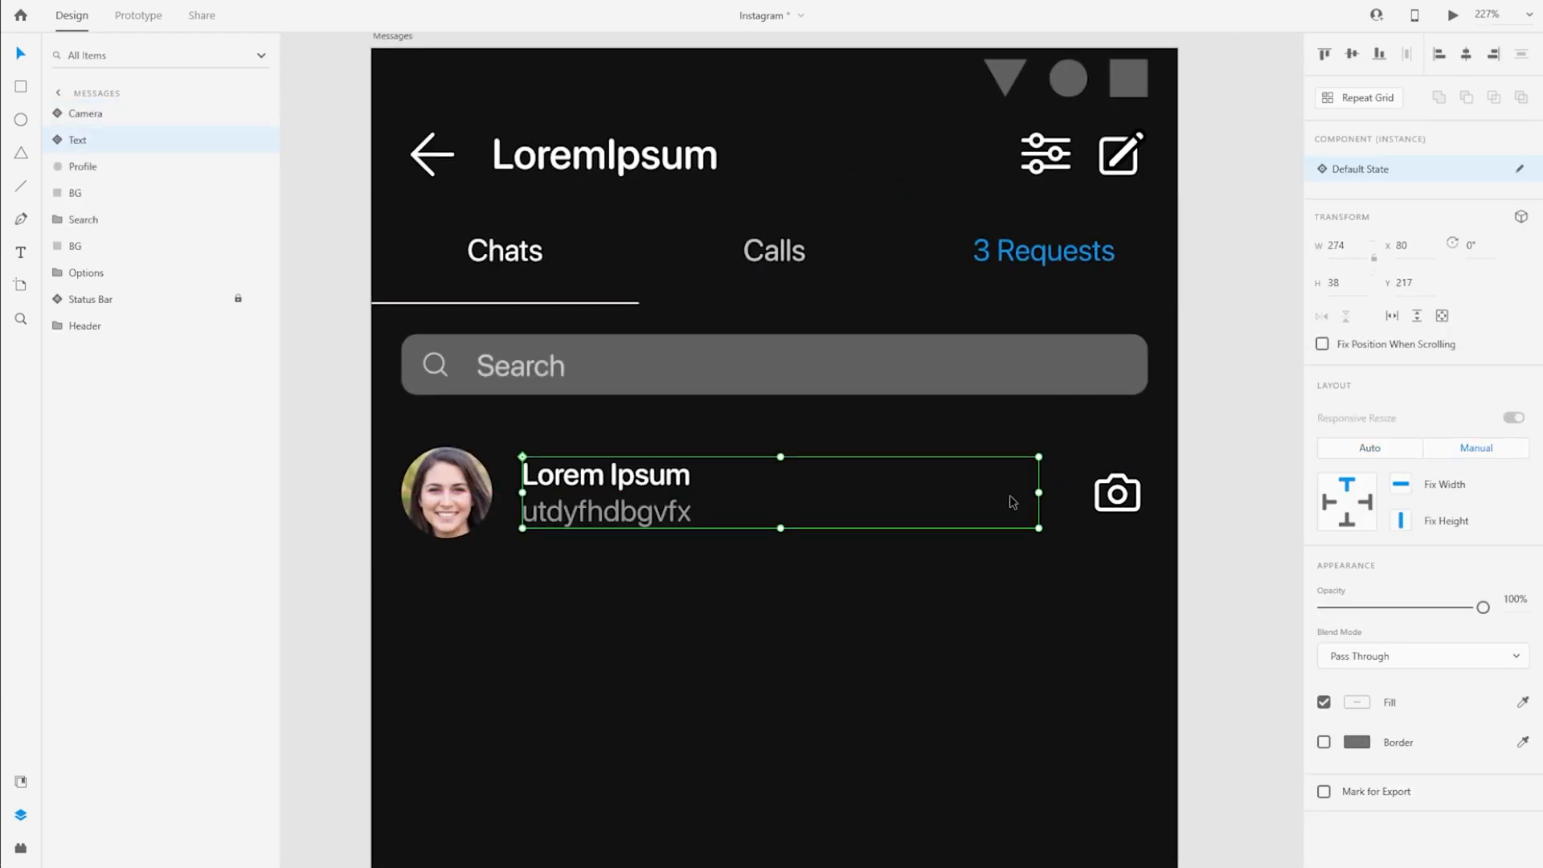
double_click(521, 511)
double_click(514, 513)
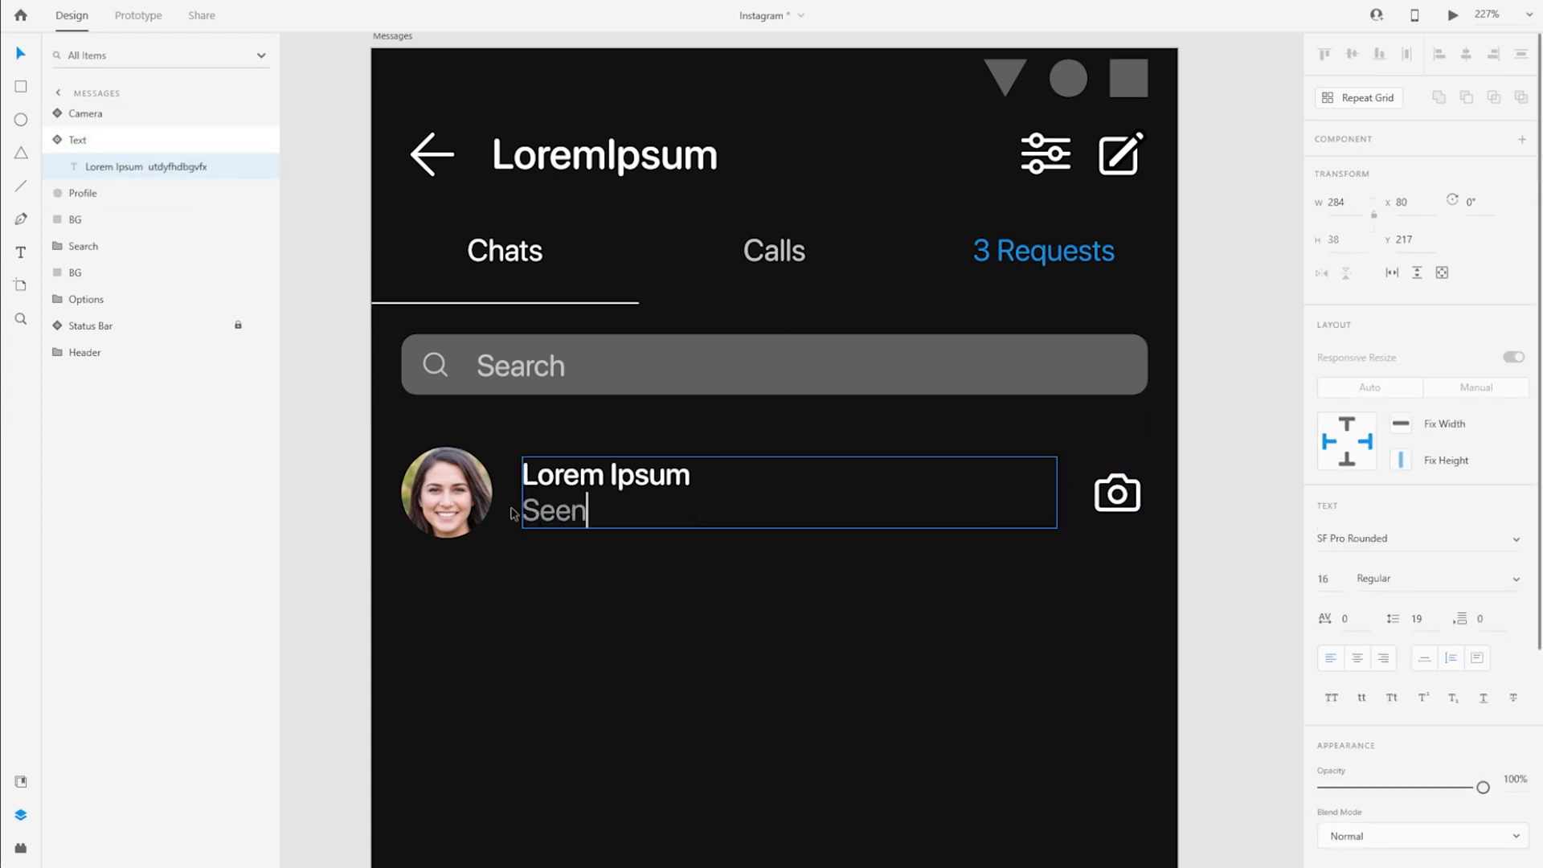
type("Seen 67 minutes ago")
key("Escape")
key("Escape")
Turn the row's Camera, Text, Profile and BG layers into a Repeat Grid and extend it downward to about 1268 high
left_click(89, 115)
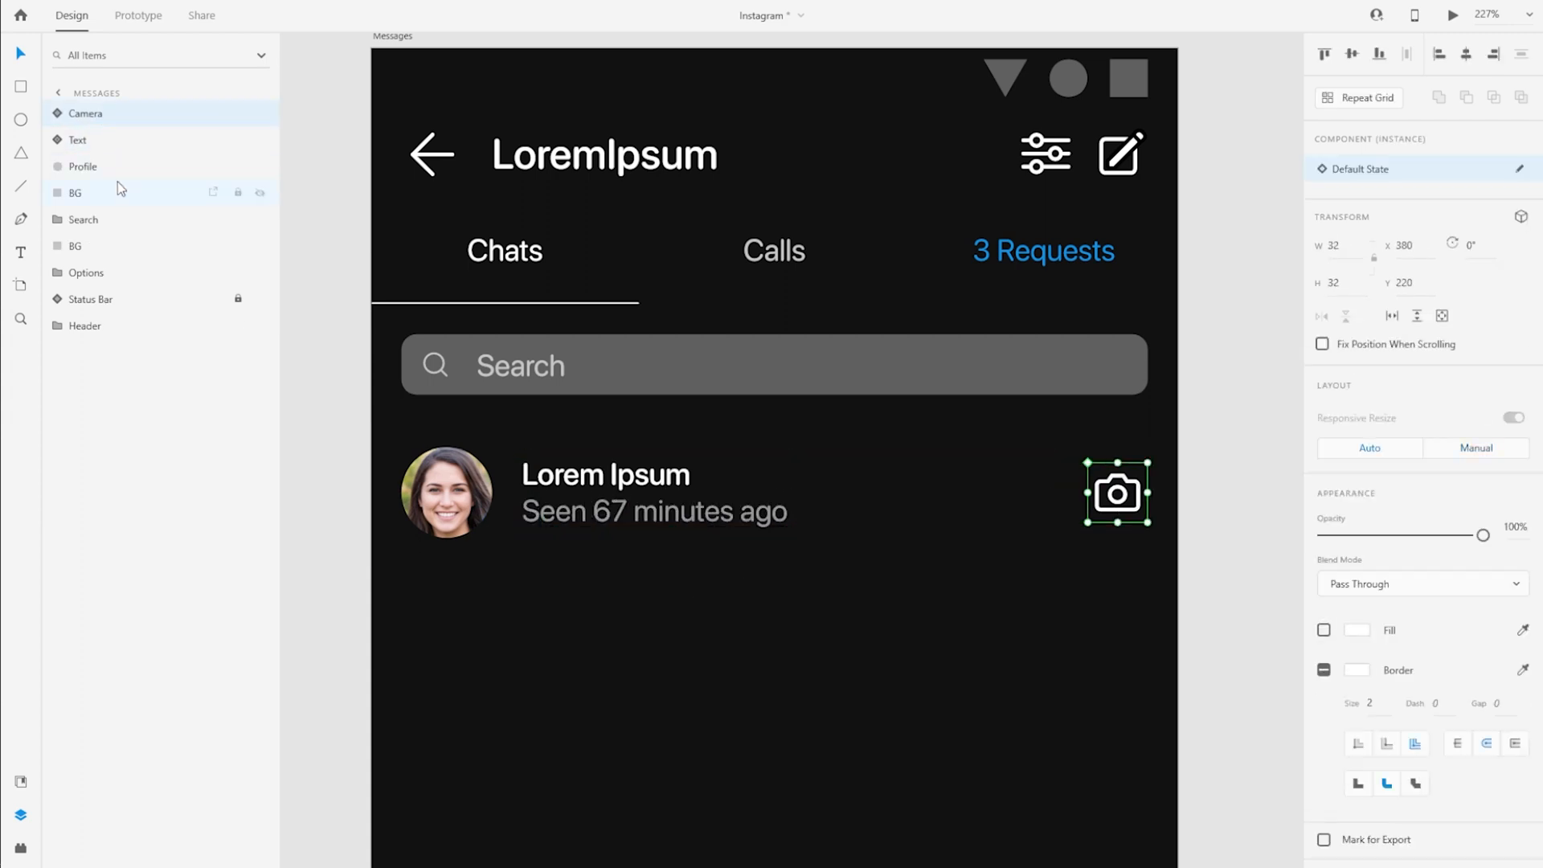
left_click(119, 188, "shift")
scroll(686, 606, "down", 5)
left_click(1352, 102)
scroll(533, 392, "down", 2)
scroll(562, 369, "down", 1)
left_click_drag(687, 254, 788, 841)
scroll(761, 672, "down", 3)
scroll(673, 846, "up", 4)
scroll(658, 856, "up", 4)
left_click_drag(750, 791, 751, 788)
scroll(756, 787, "down", 6)
scroll(762, 482, "up", 3)
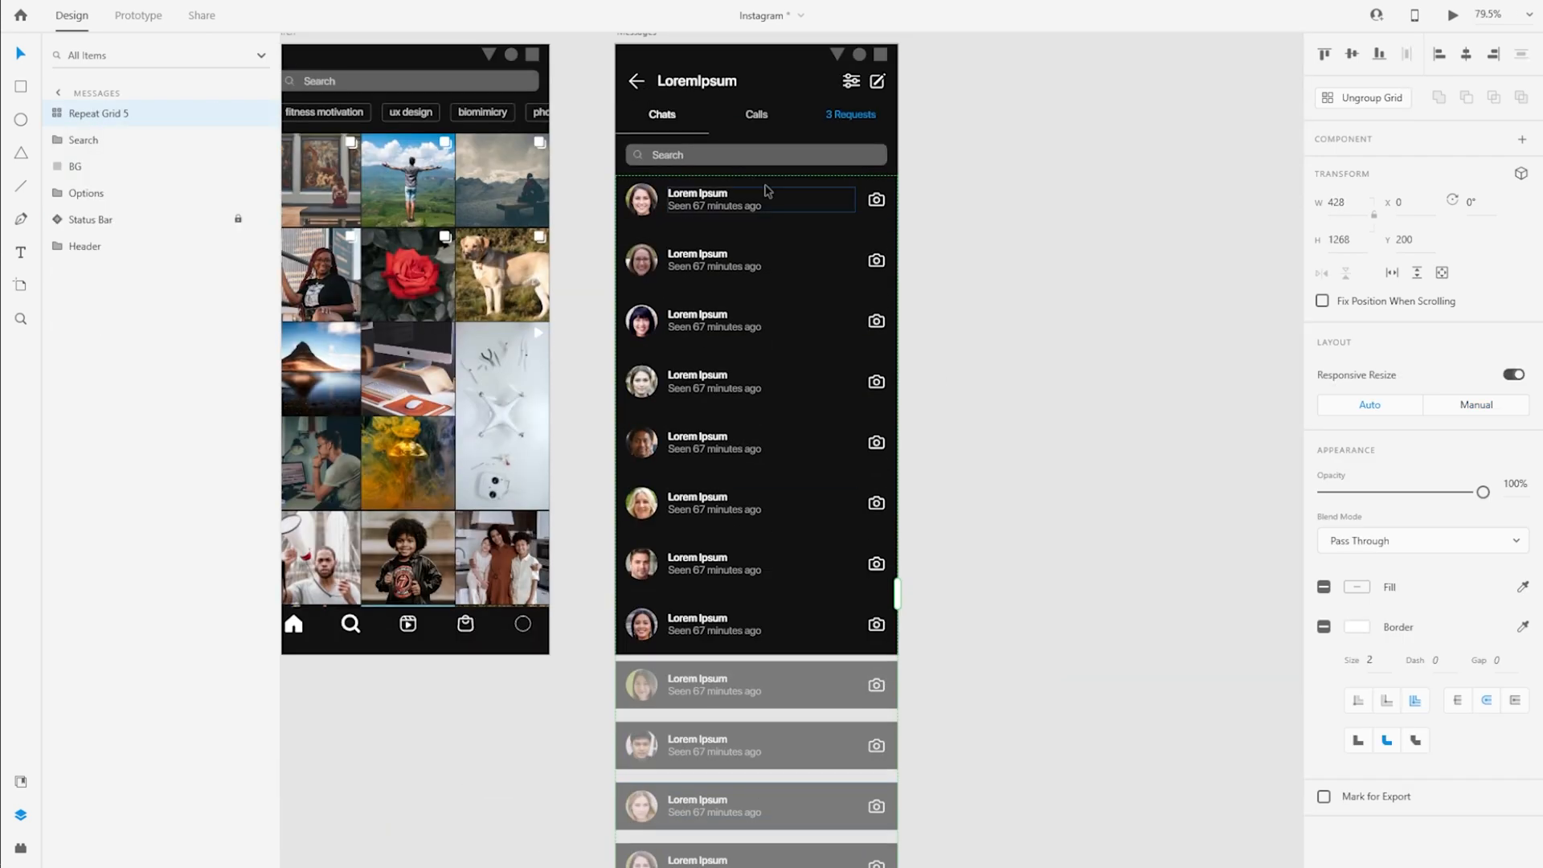
Close the gaps between the repeated chat rows so the grid is 1008 high
scroll(766, 180, "up", 4)
left_click_drag(724, 341, 717, 303)
scroll(761, 320, "down", 4)
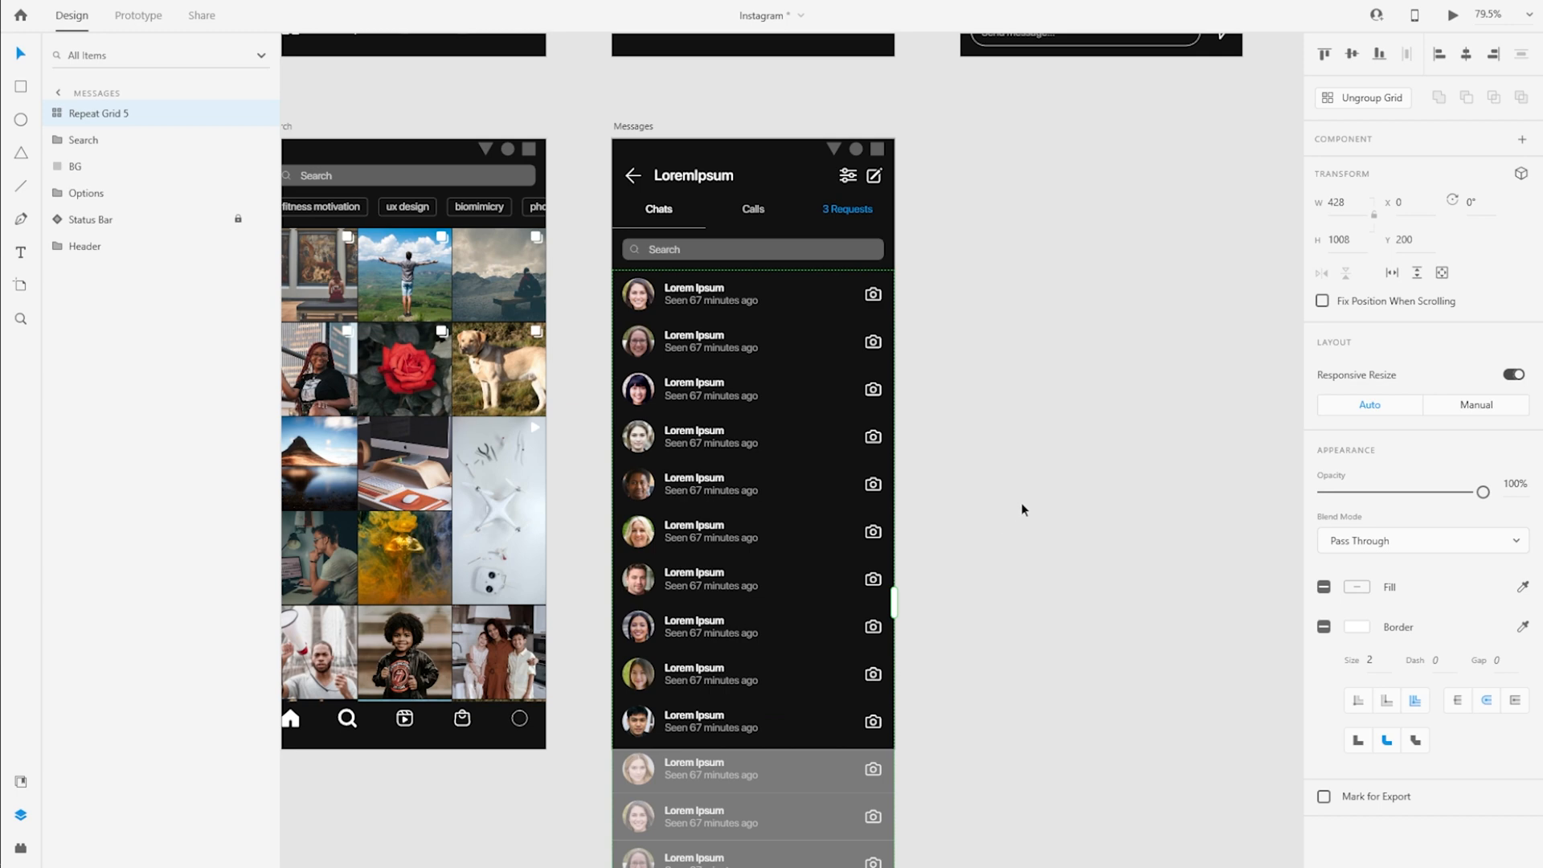
scroll(737, 489, "down", 1)
left_click(996, 458)
left_click(792, 506)
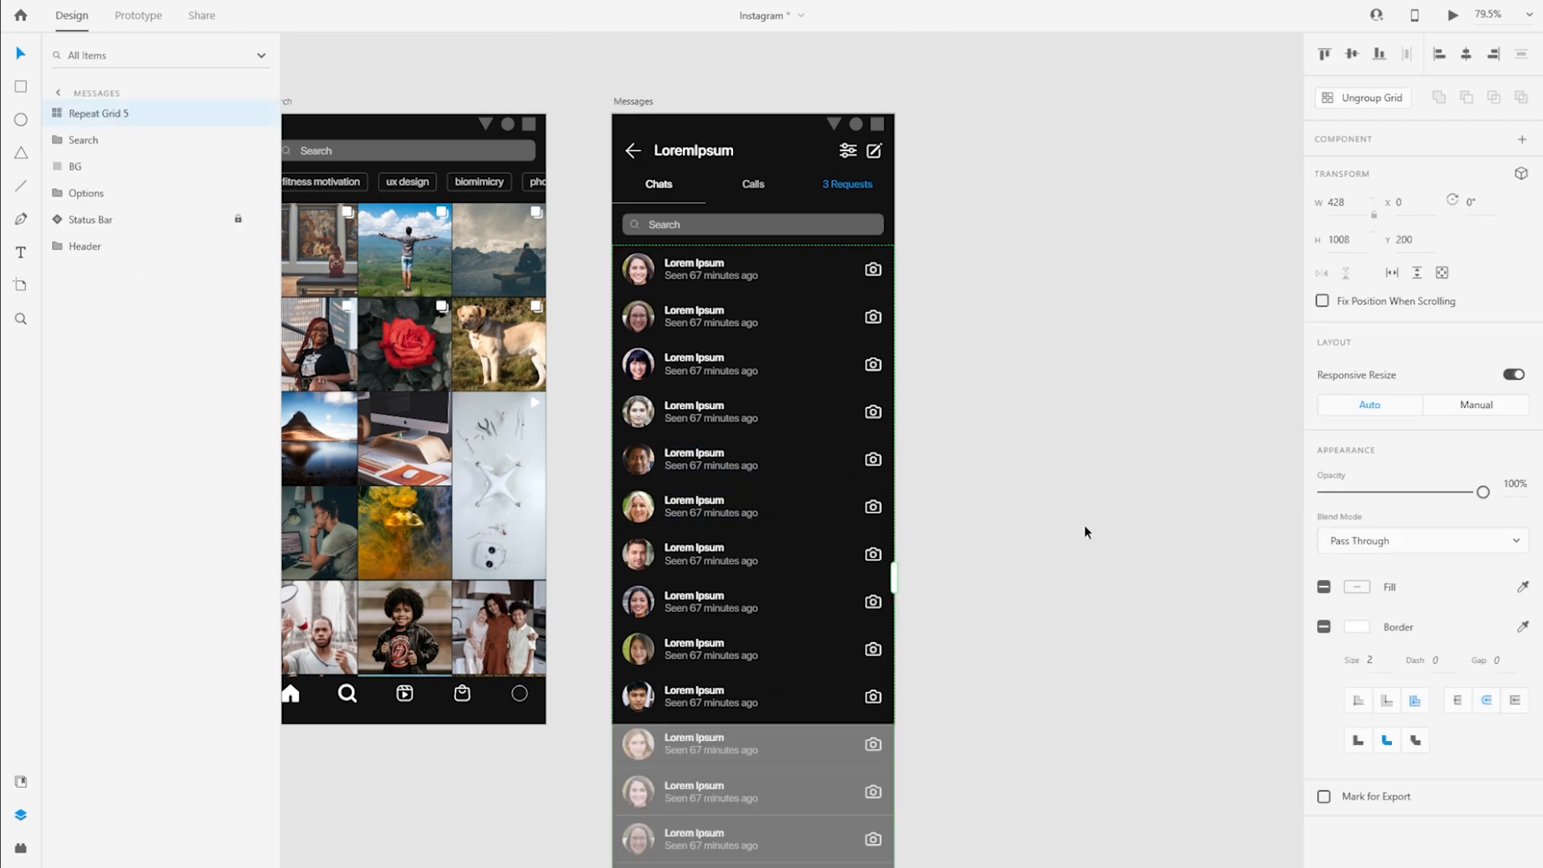
left_click(1085, 530)
left_click(634, 102)
key("ctrl+0")
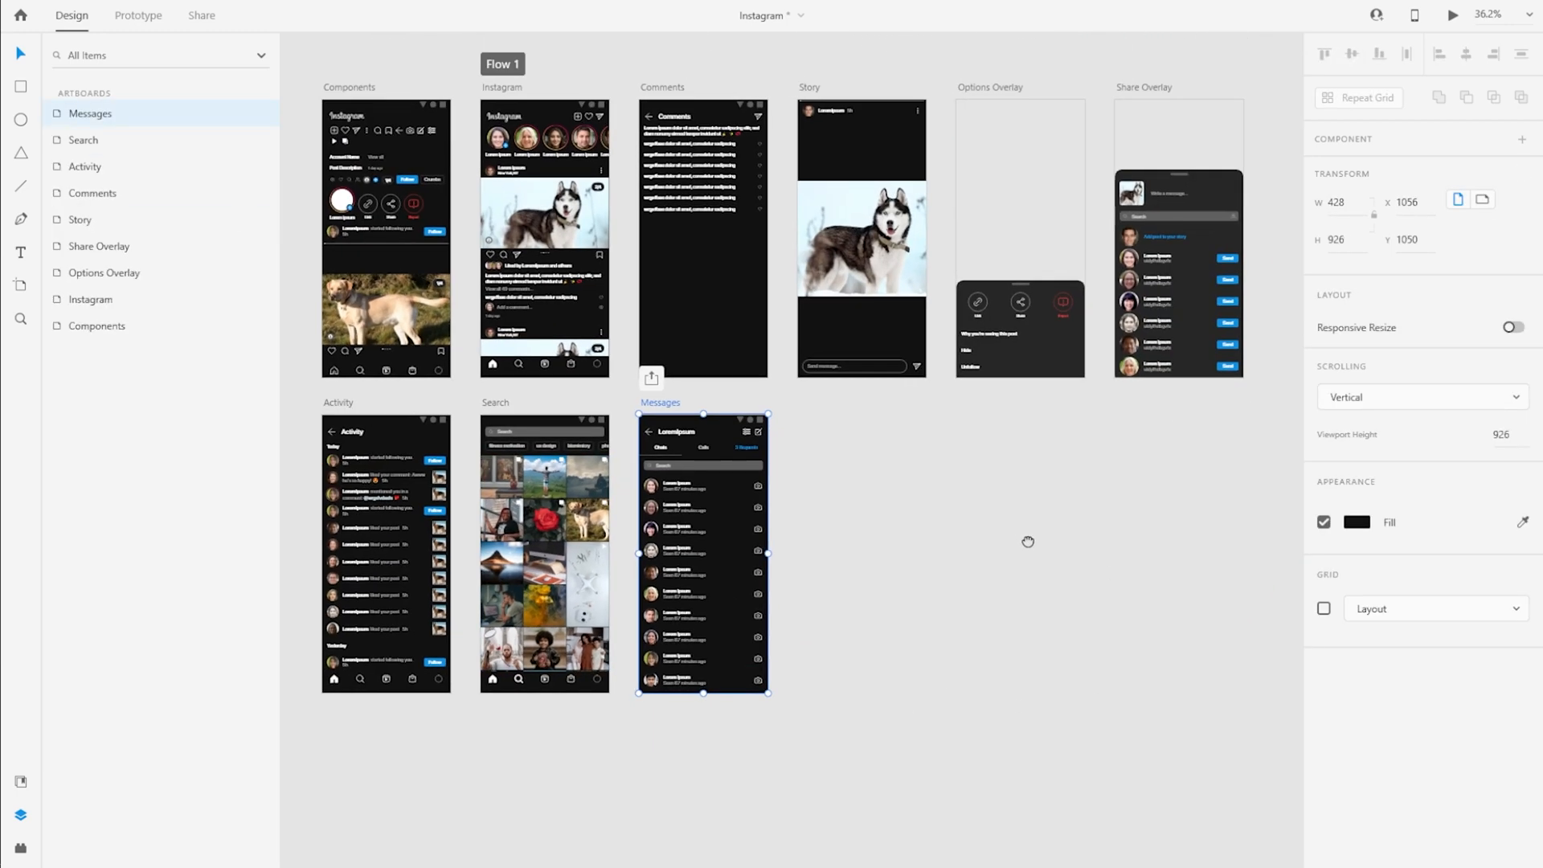
Ungroup the send icon component in the Instagram artboard's header, then regroup its parts under the name Messages
left_click(150, 19)
left_click(513, 107)
scroll(593, 134, "up", 7)
scroll(450, 116, "down", 1)
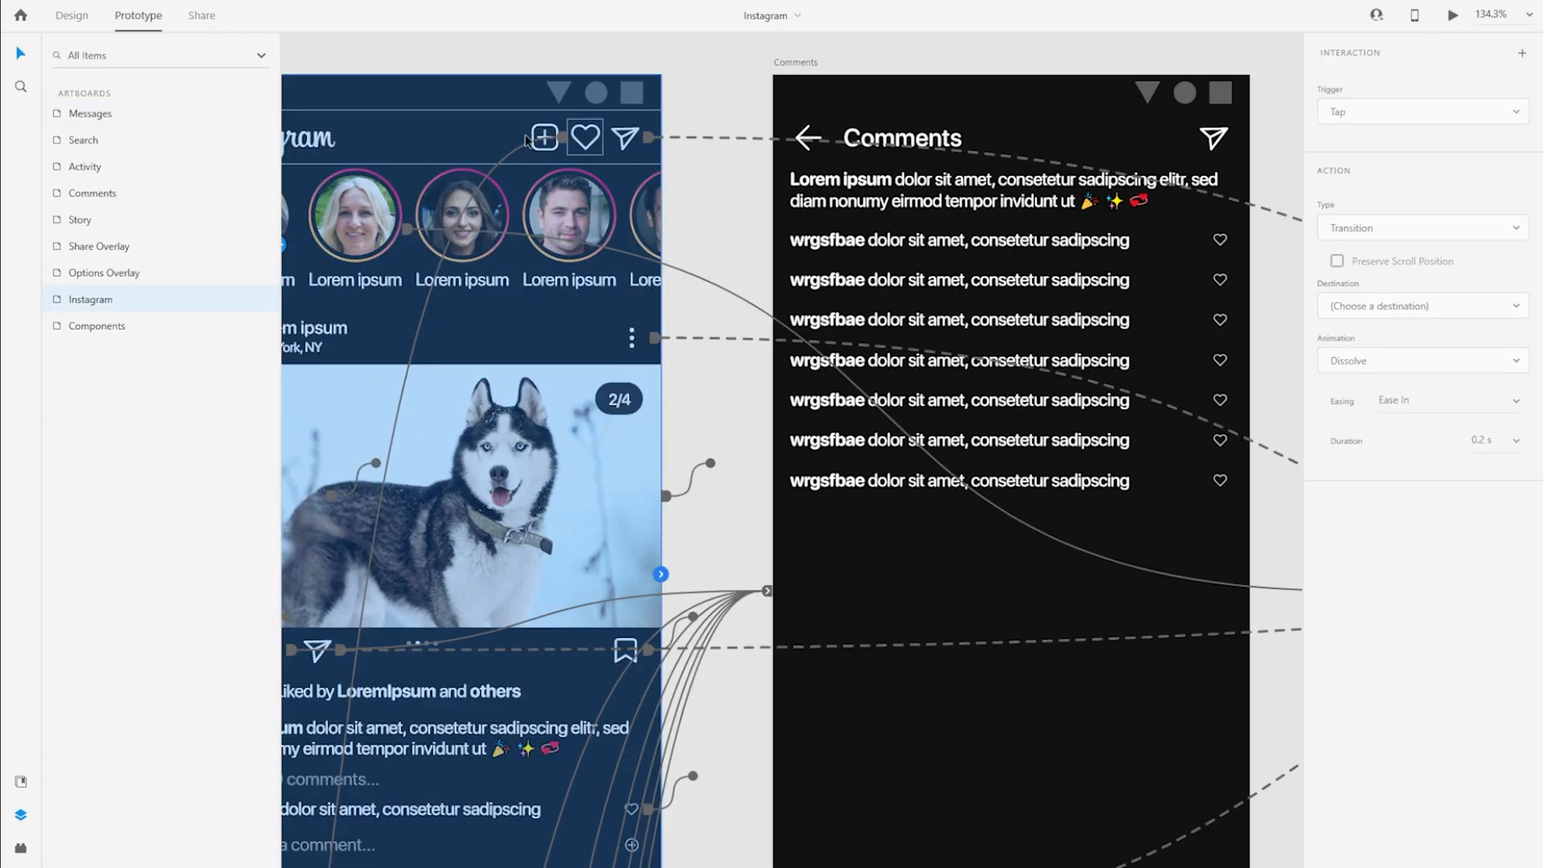
left_click(72, 16)
right_click(111, 167)
left_click(179, 486)
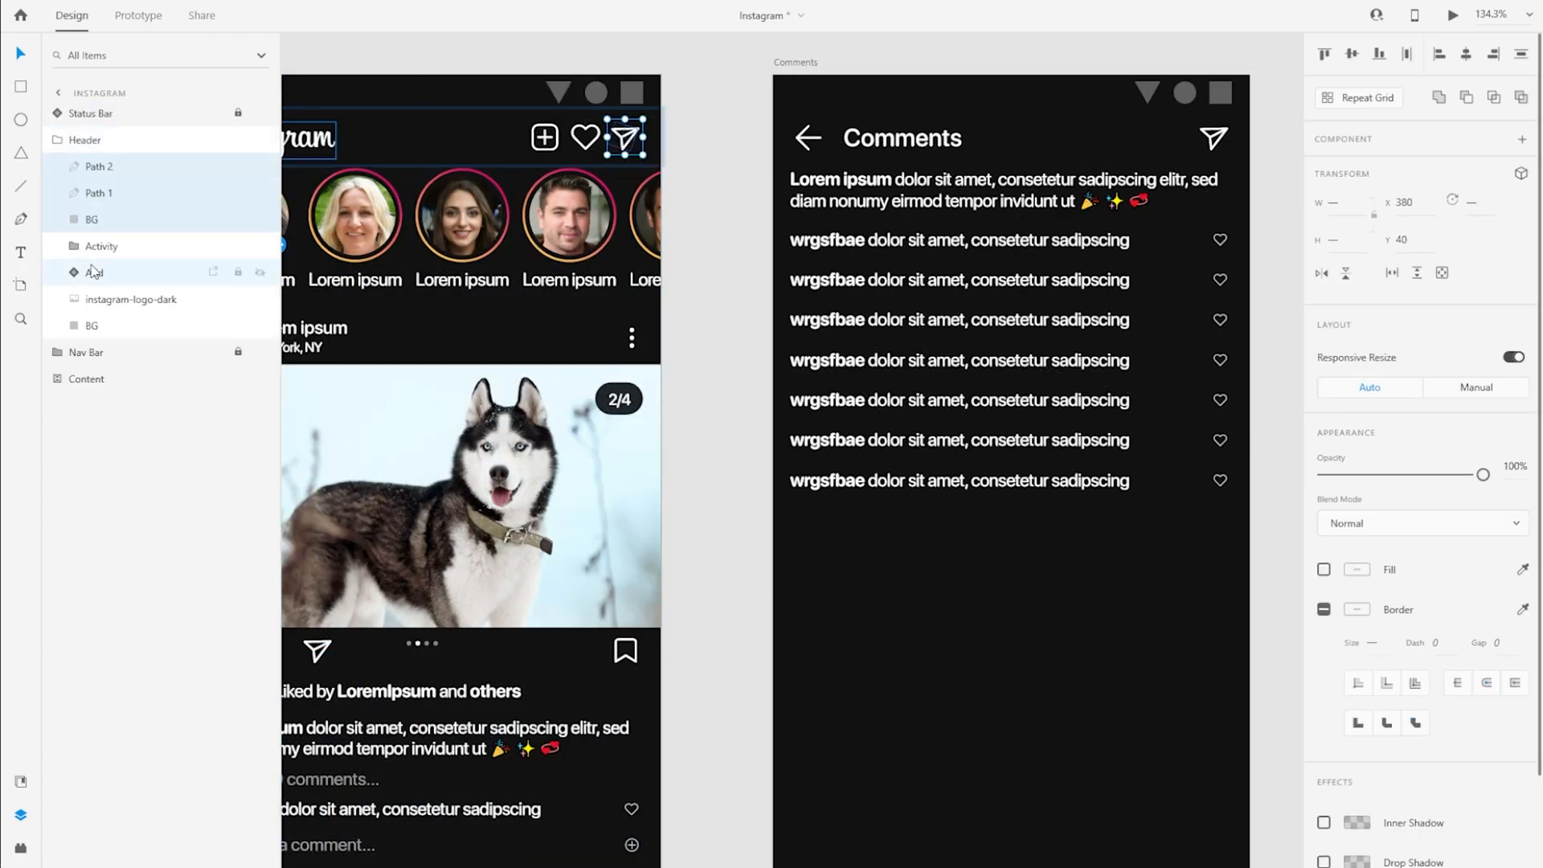
double_click(98, 166)
Link the header's Messages icon to the Messages artboard with a tap transition using the Slide Right animation
left_click(138, 16)
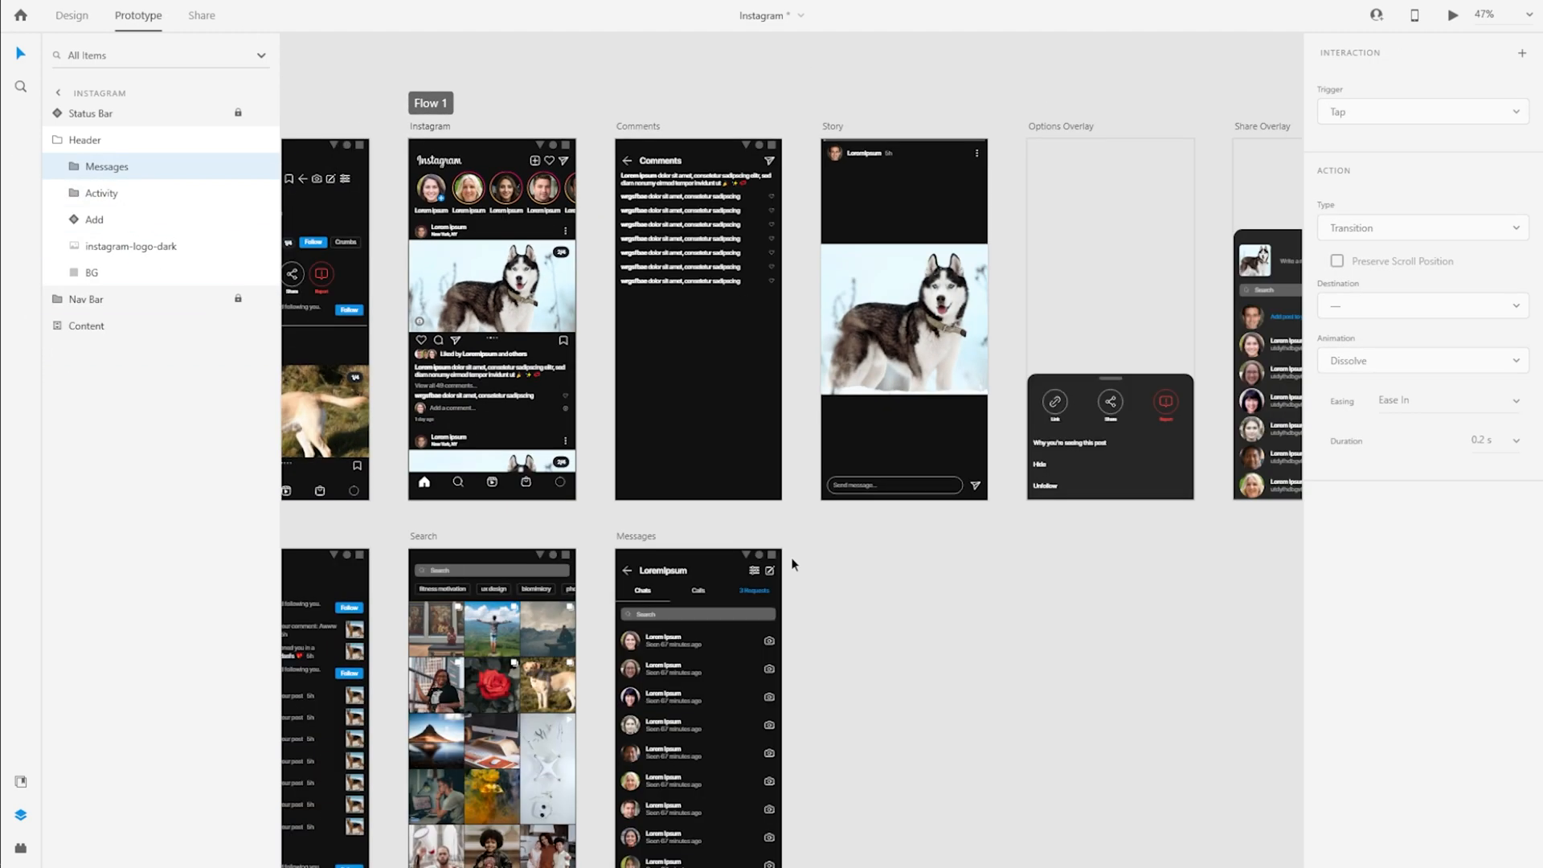
left_click_drag(760, 488, 761, 489)
left_click(1439, 359)
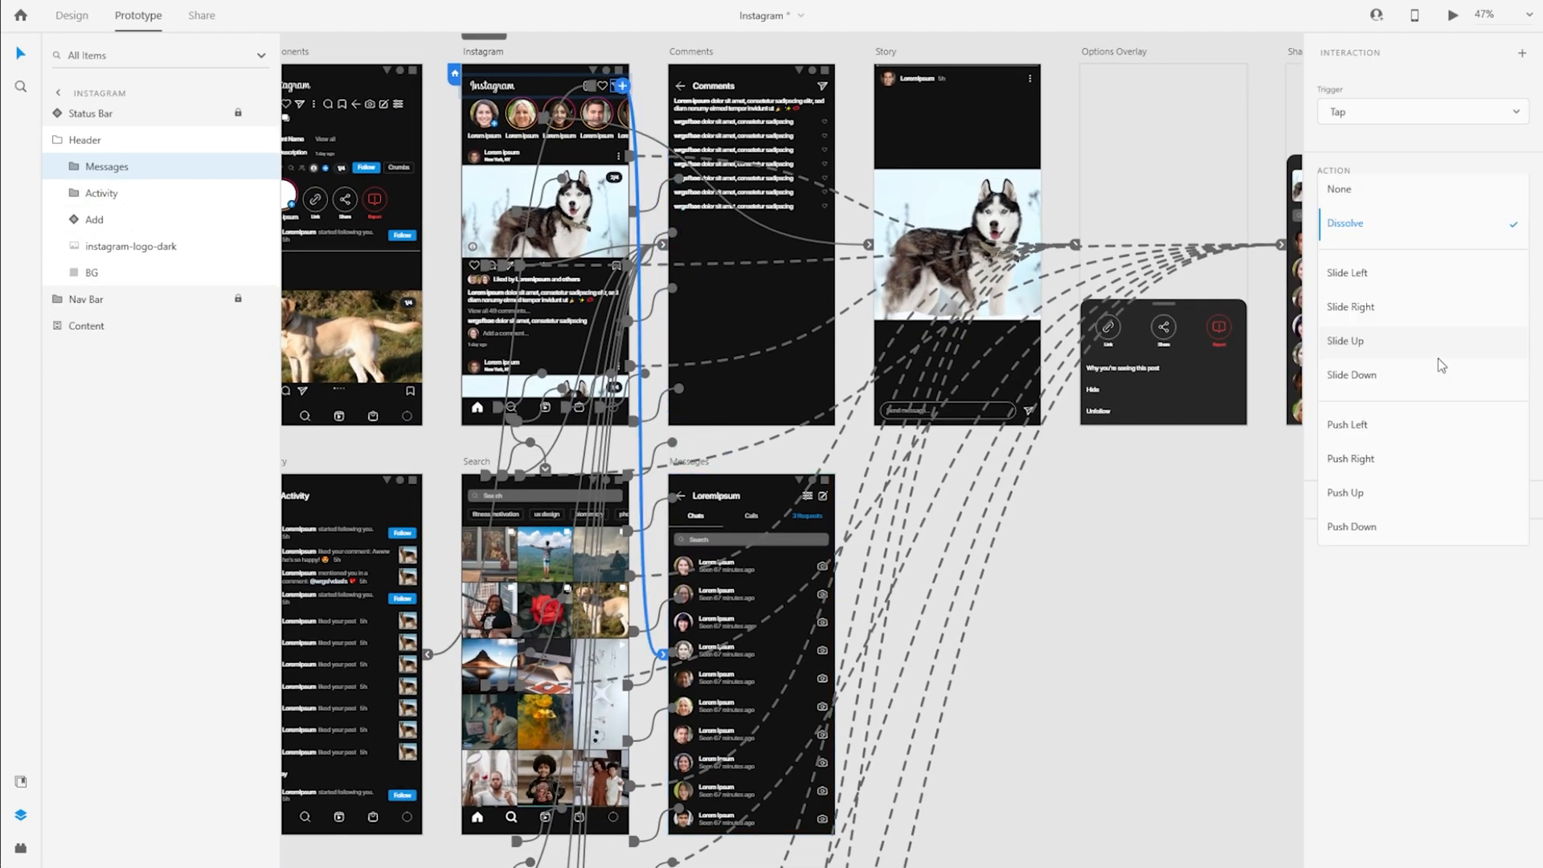
left_click(1424, 311)
Give the Messages header's Back icon a tap interaction that returns to the Previous Artboard
scroll(747, 544, "up", 5)
double_click(605, 443)
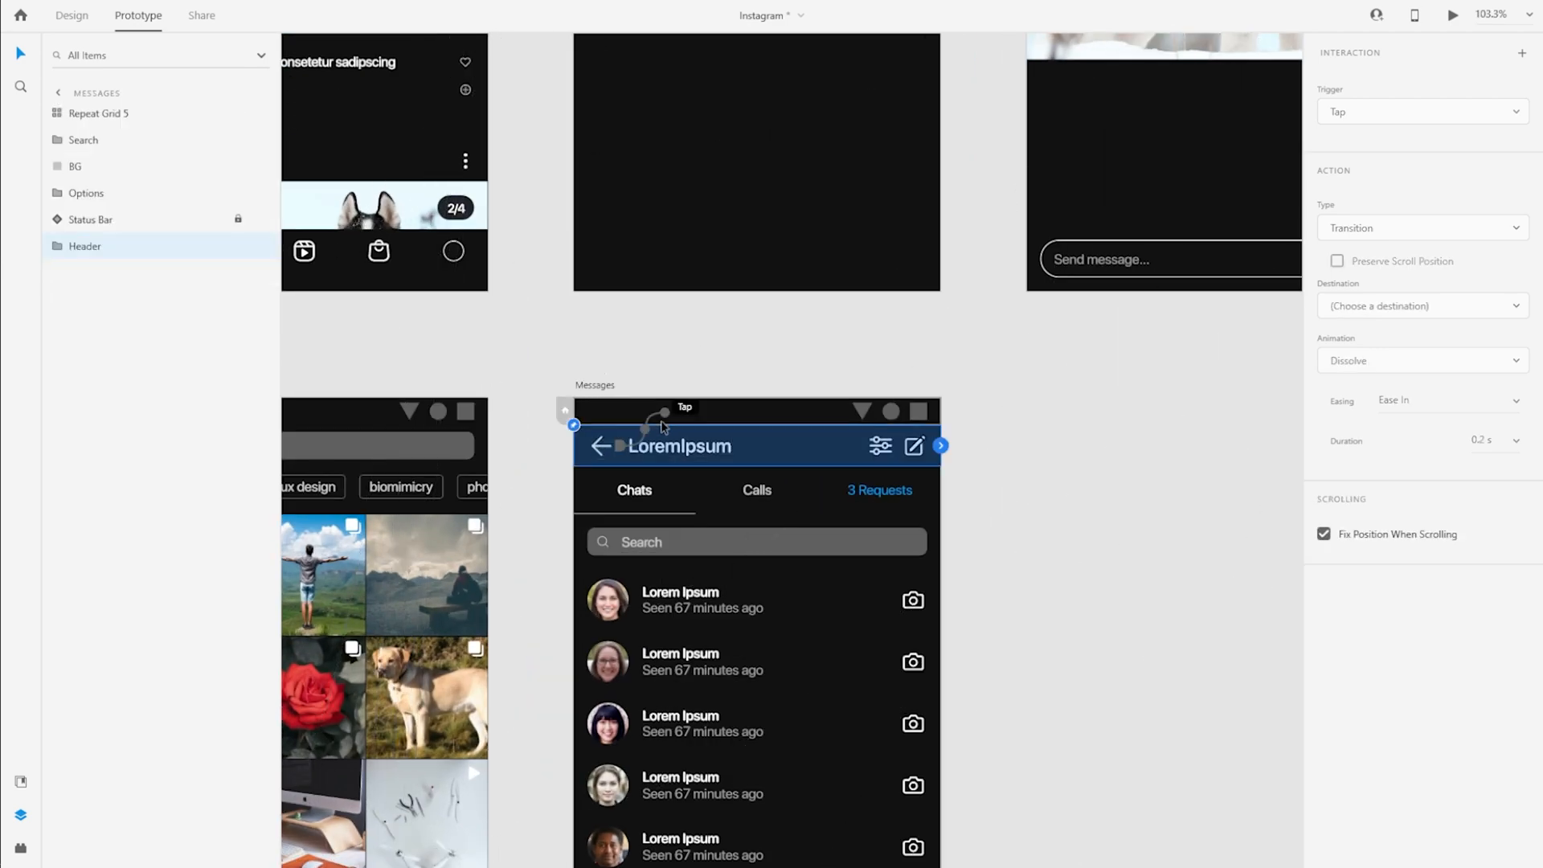
scroll(971, 543, "down", 3)
scroll(971, 543, "down", 3)
scroll(970, 543, "up", 1)
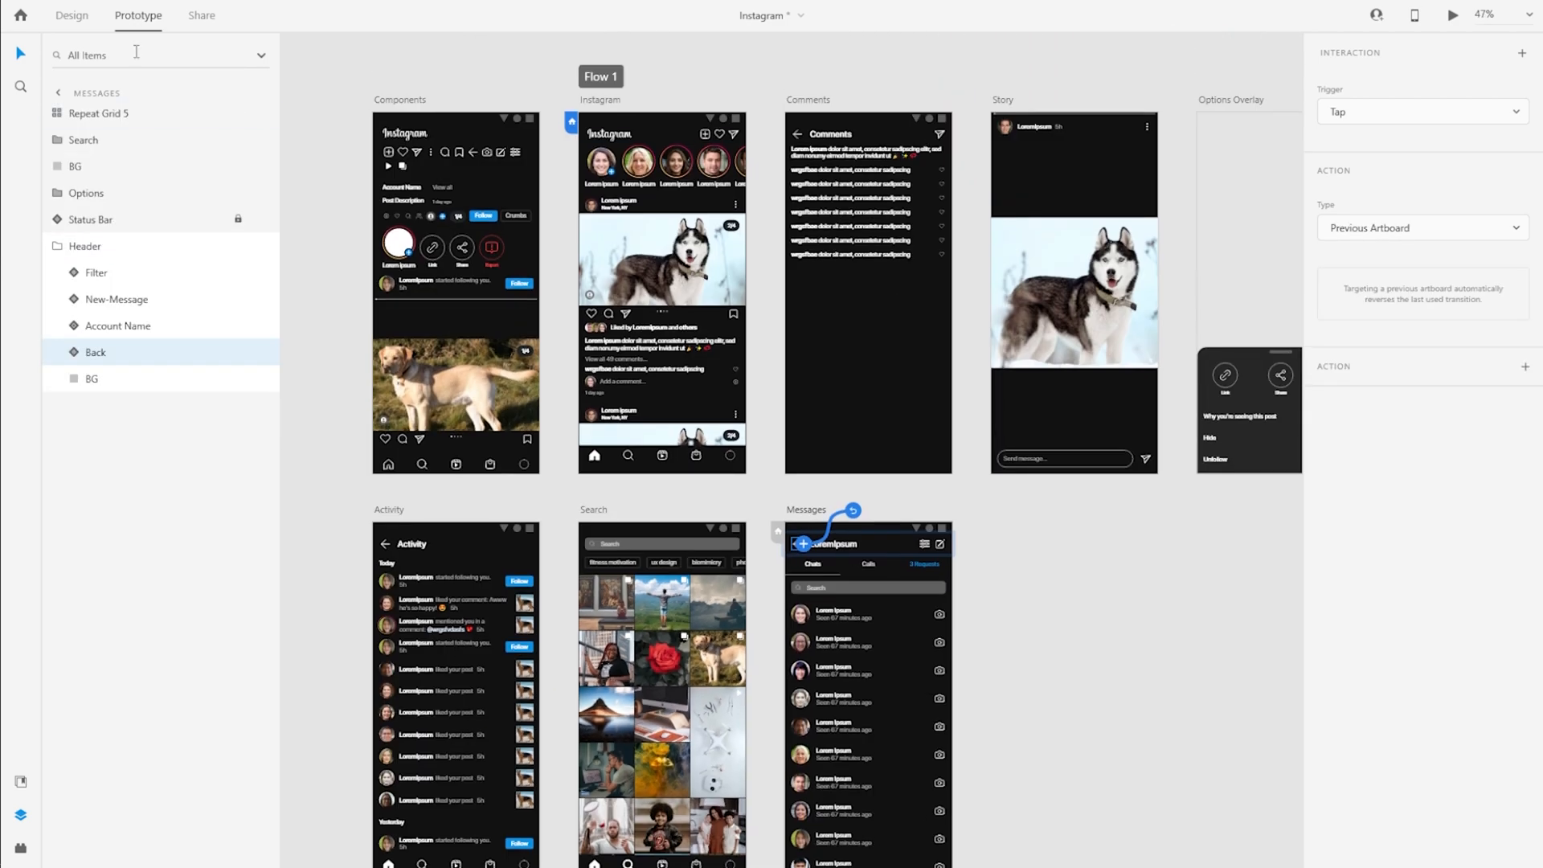
left_click(743, 138)
Preview the prototype, testing the home header's send icon and the Messages screen's back arrow
left_click(84, 15)
left_click(712, 90)
key("ctrl+a")
key("ctrl+3")
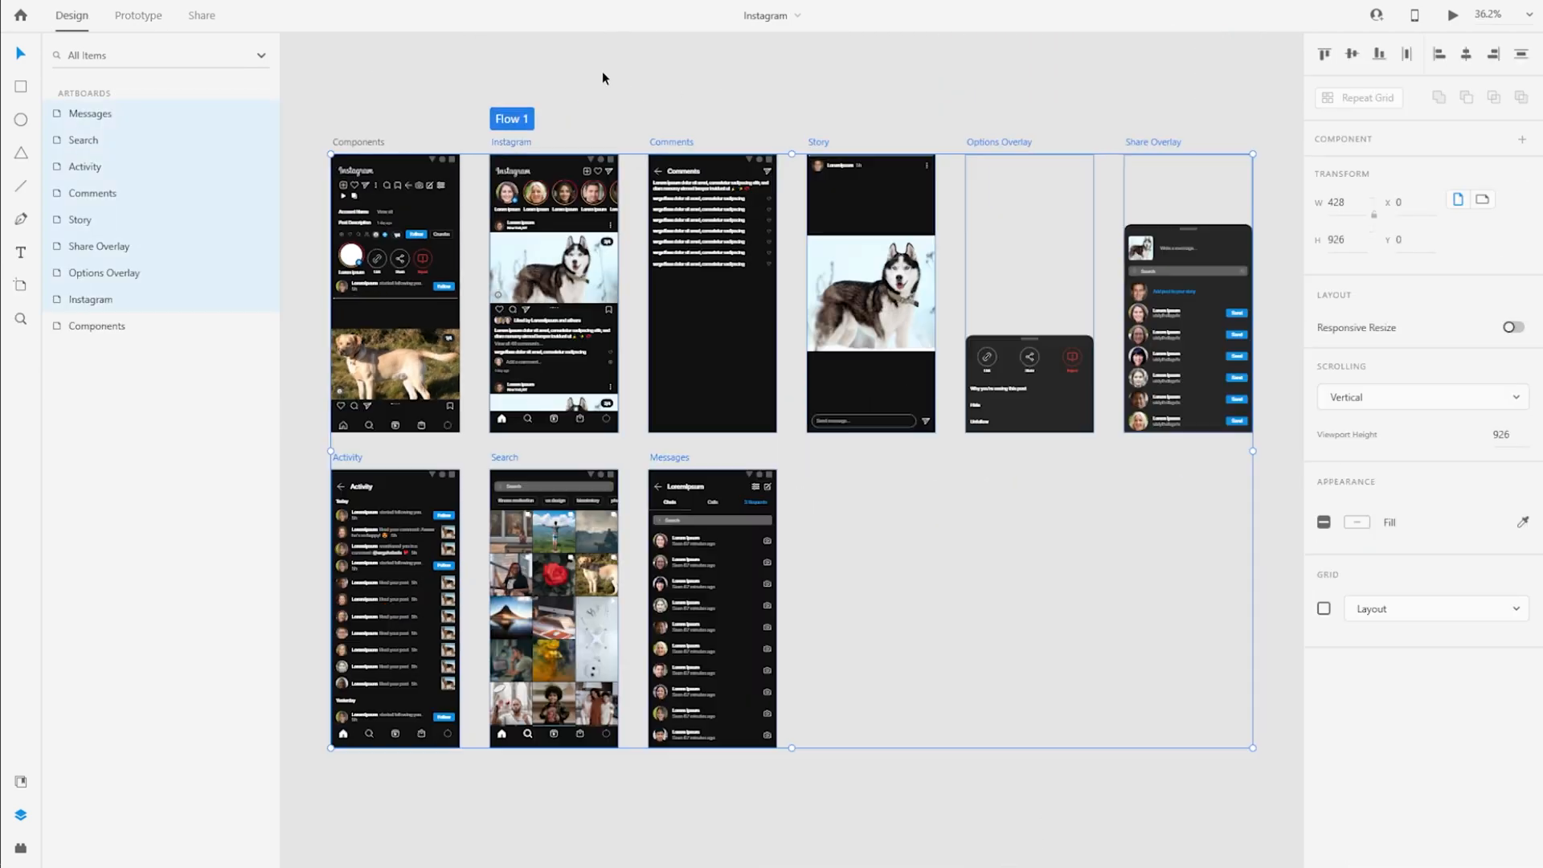
key("ctrl+Return")
left_click(916, 92)
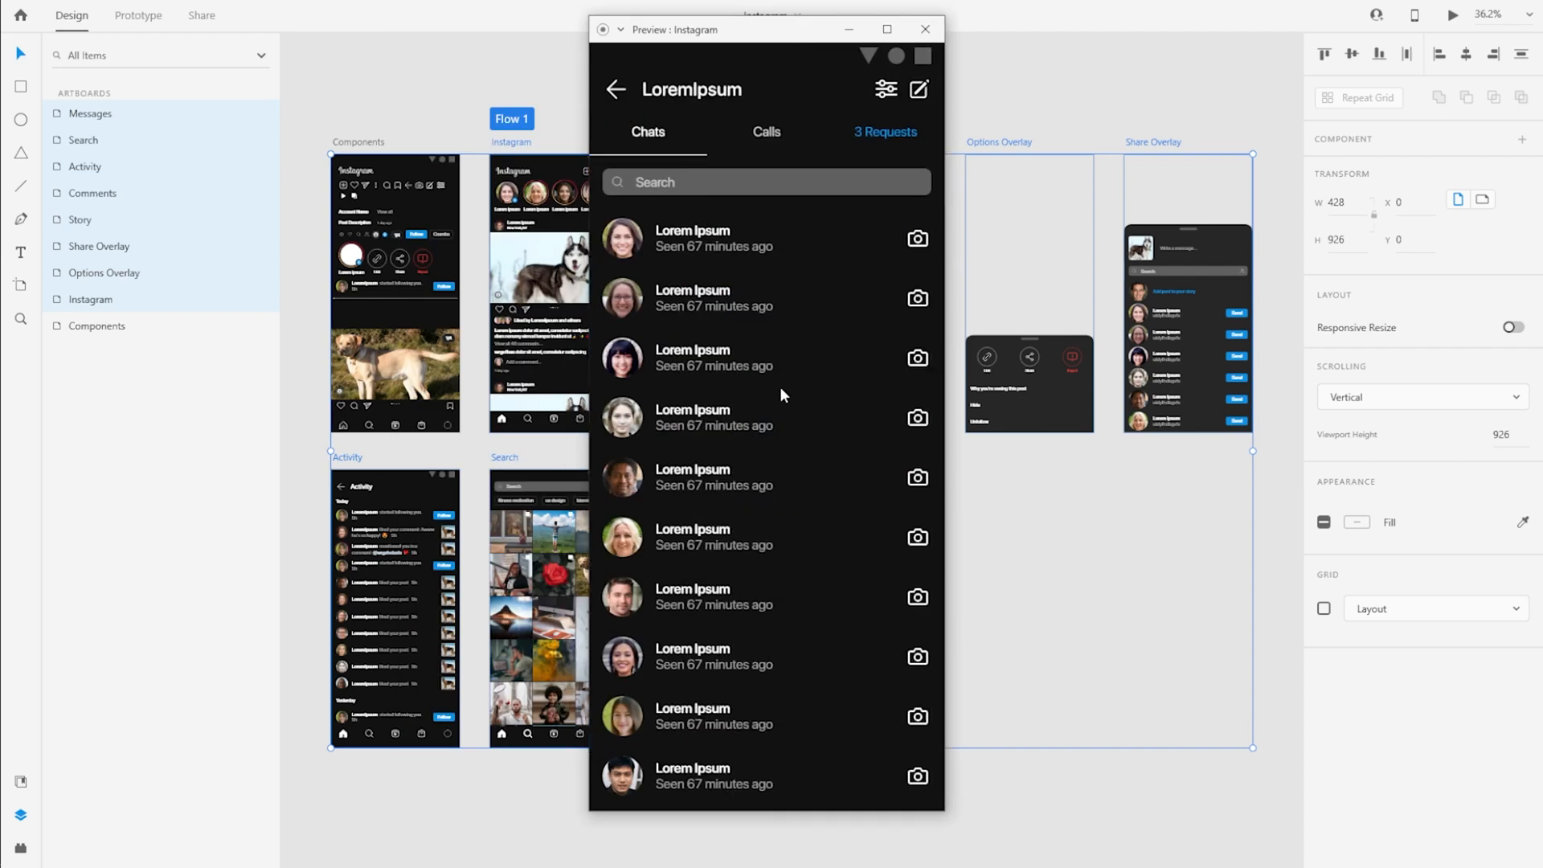
left_click(619, 92)
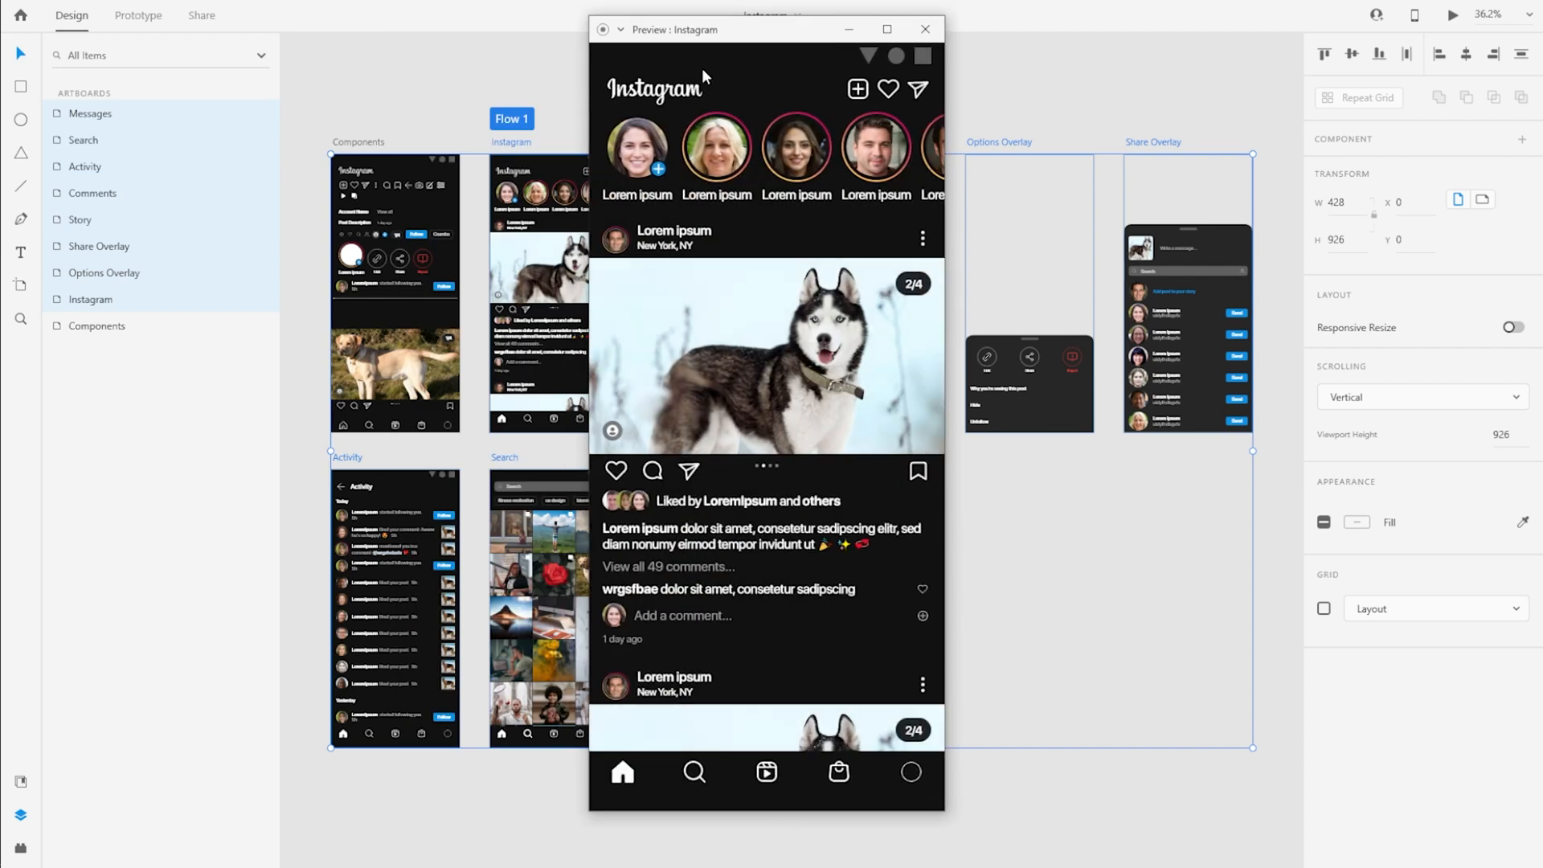
Retest the transitions from the home screen to Messages and back, then close the preview
left_click(924, 92)
left_click(621, 94)
left_click(903, 93)
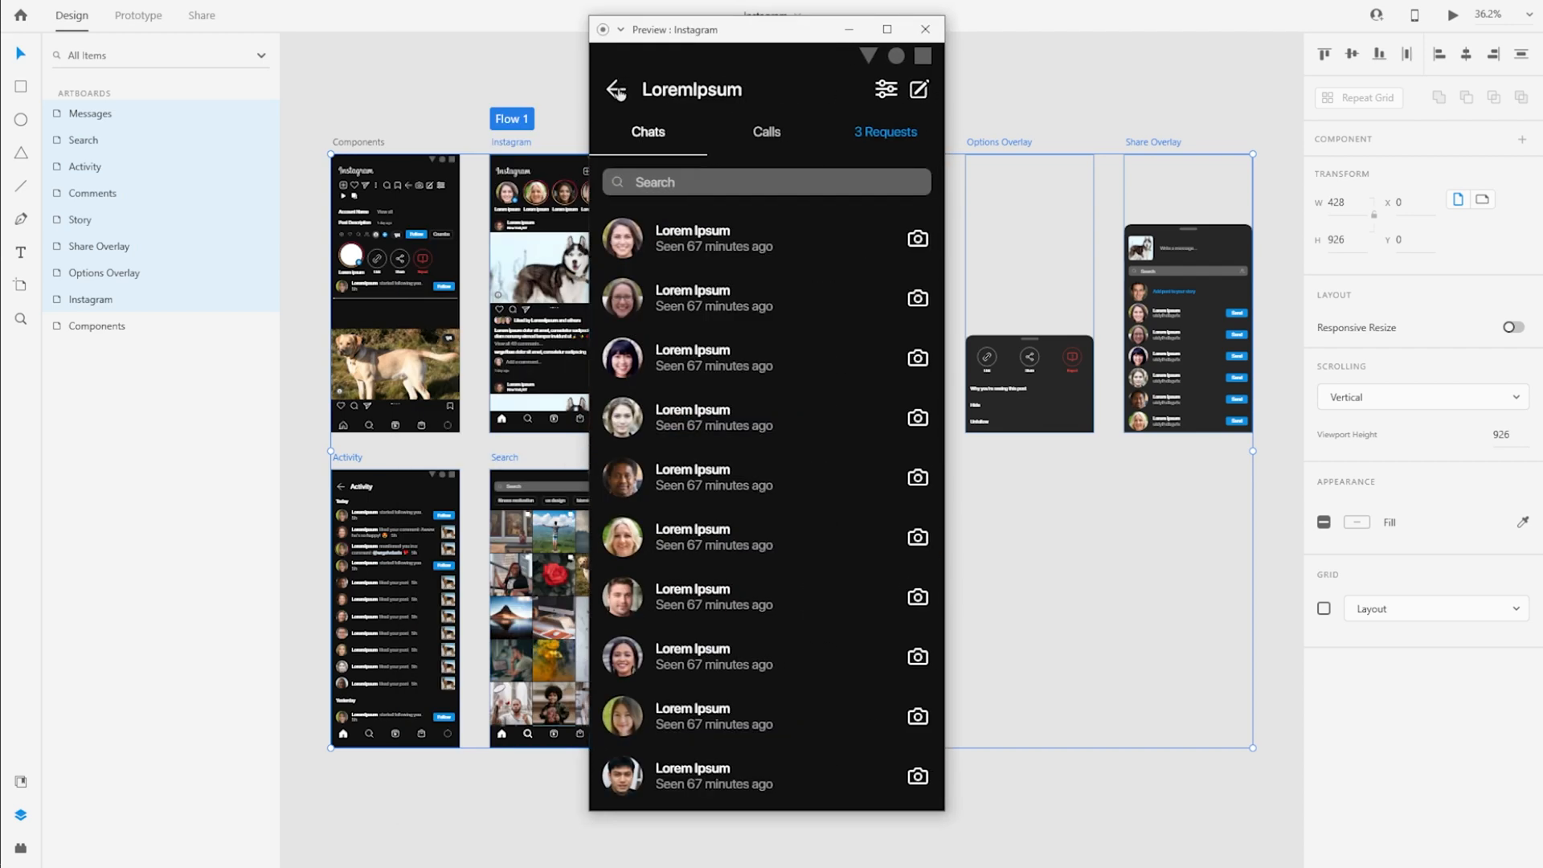
left_click(618, 92)
left_click(924, 30)
Combine the Messages artboard's Search bar and chat list into one vertical scroll group
left_click(386, 94)
scroll(709, 546, "up", 5)
left_click(696, 482)
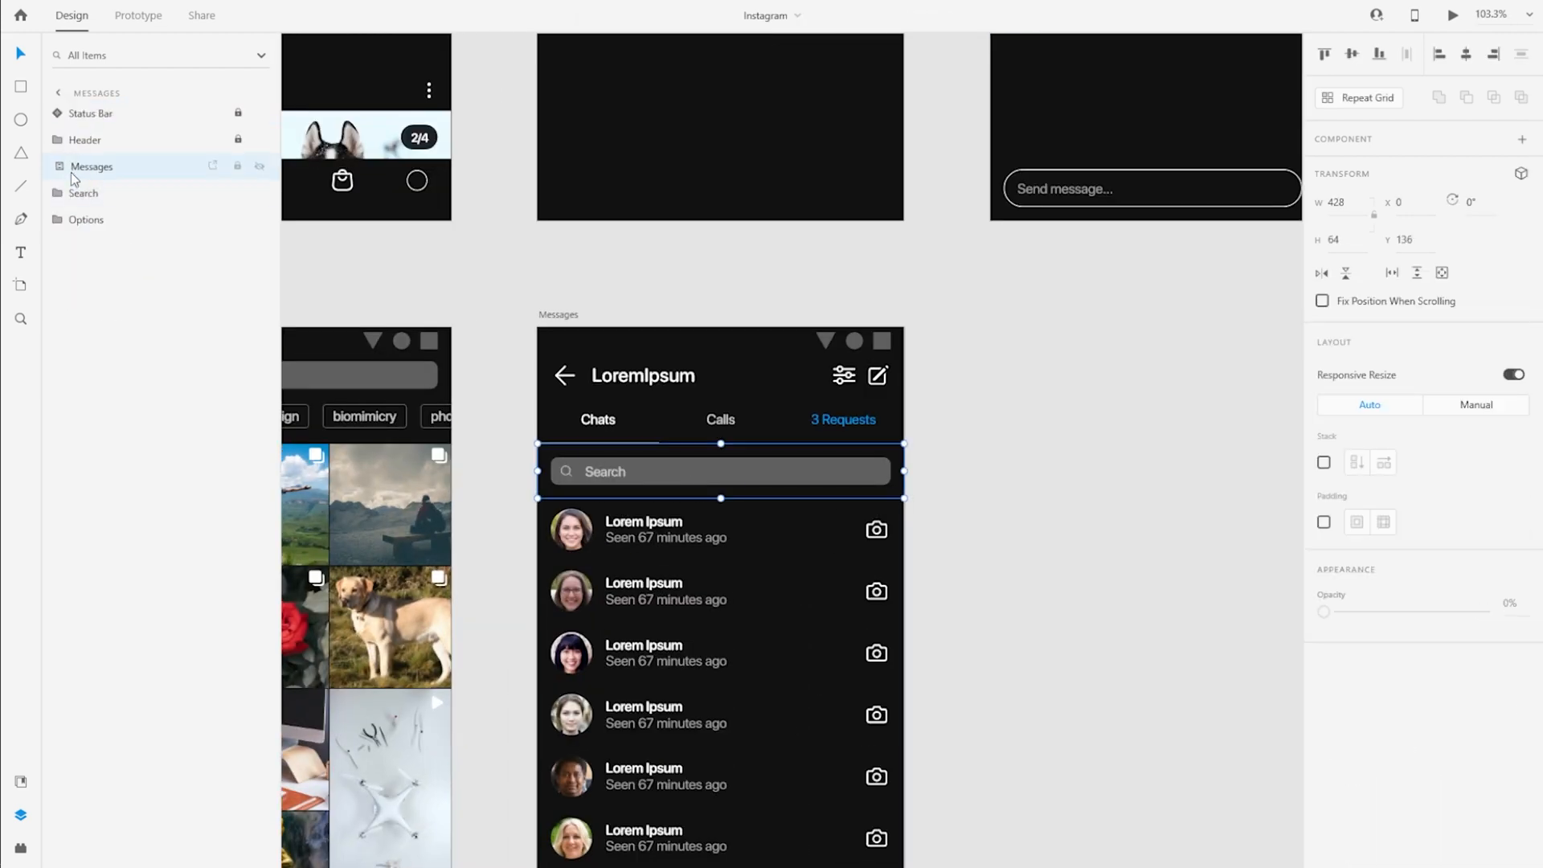
left_click(70, 169, "shift")
left_click(1416, 273)
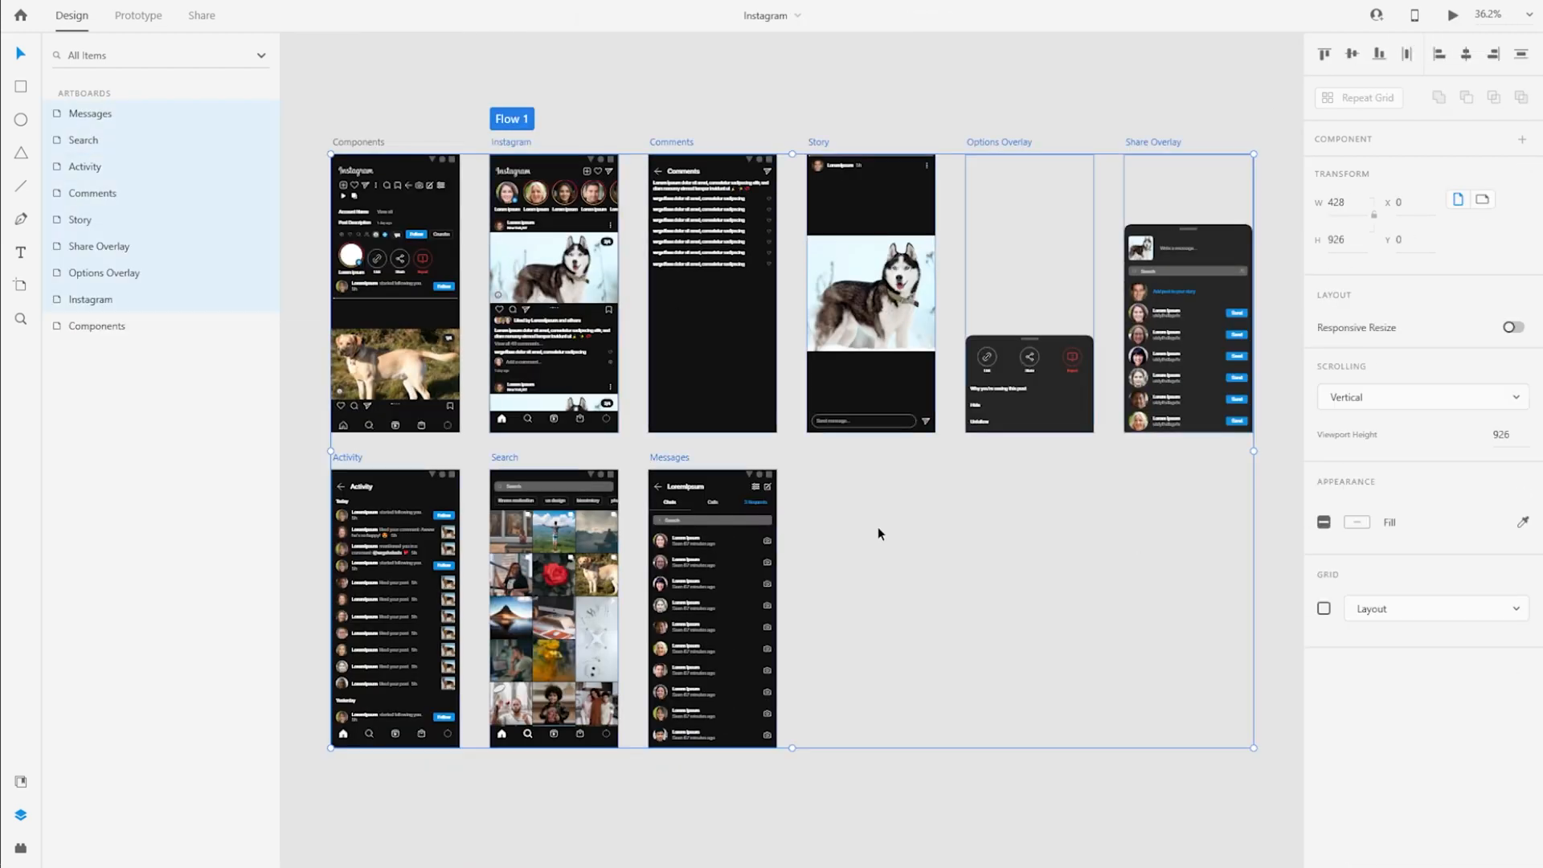
Shift the Activity, Search and Messages artboards one column over so they line up beneath Instagram, Comments and Story
left_click_drag(844, 770, 314, 451)
left_click_drag(360, 458, 518, 458)
left_click(529, 133)
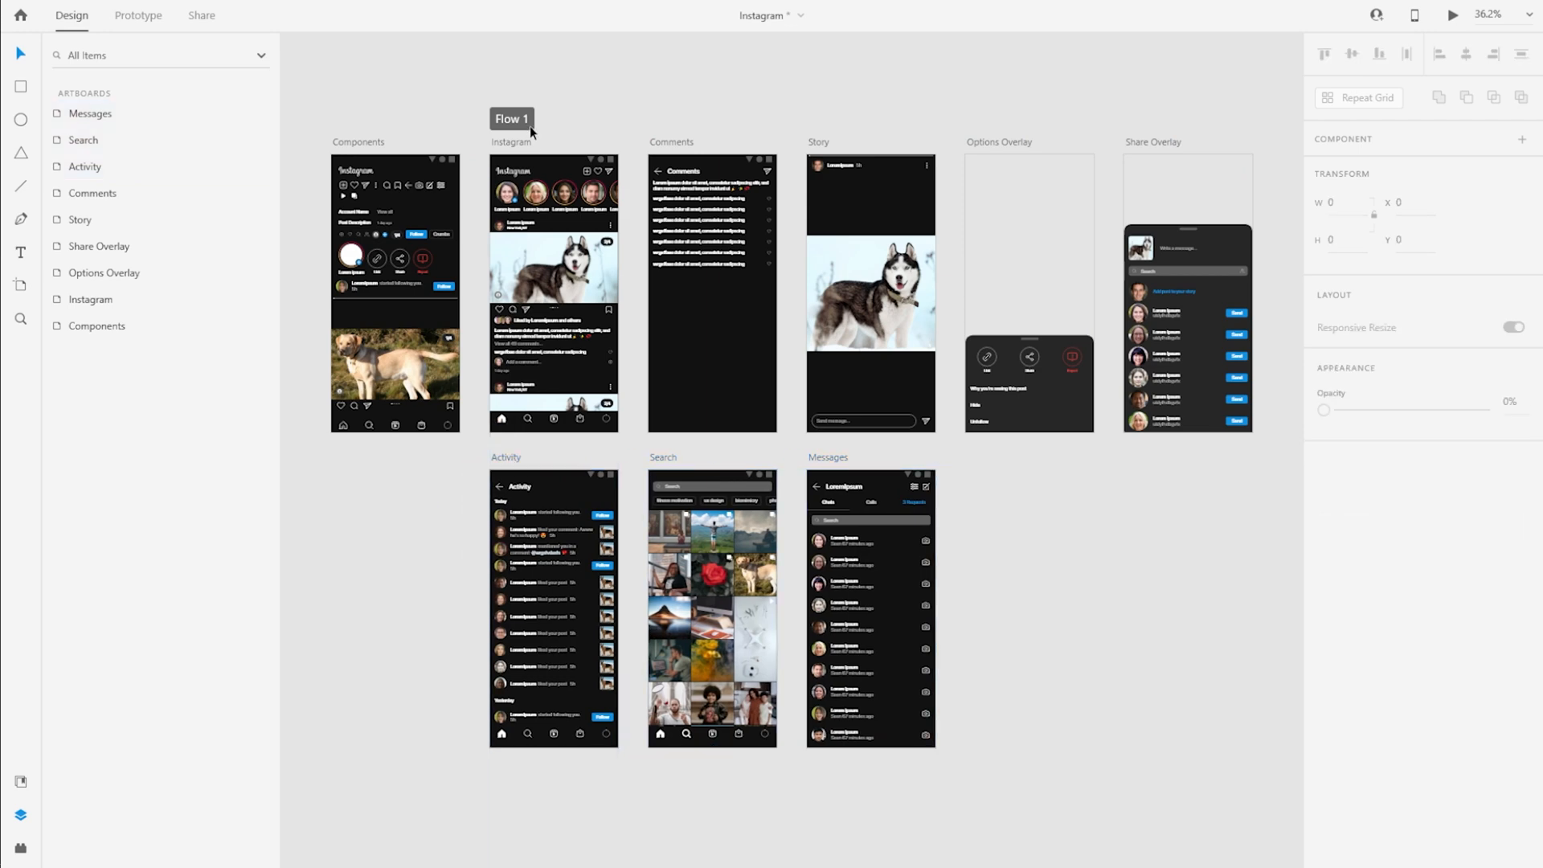
Preview Flow 1 and check that the Messages screen's search bar and chat list scroll together, then close the preview
left_click(511, 123)
left_click(1452, 14)
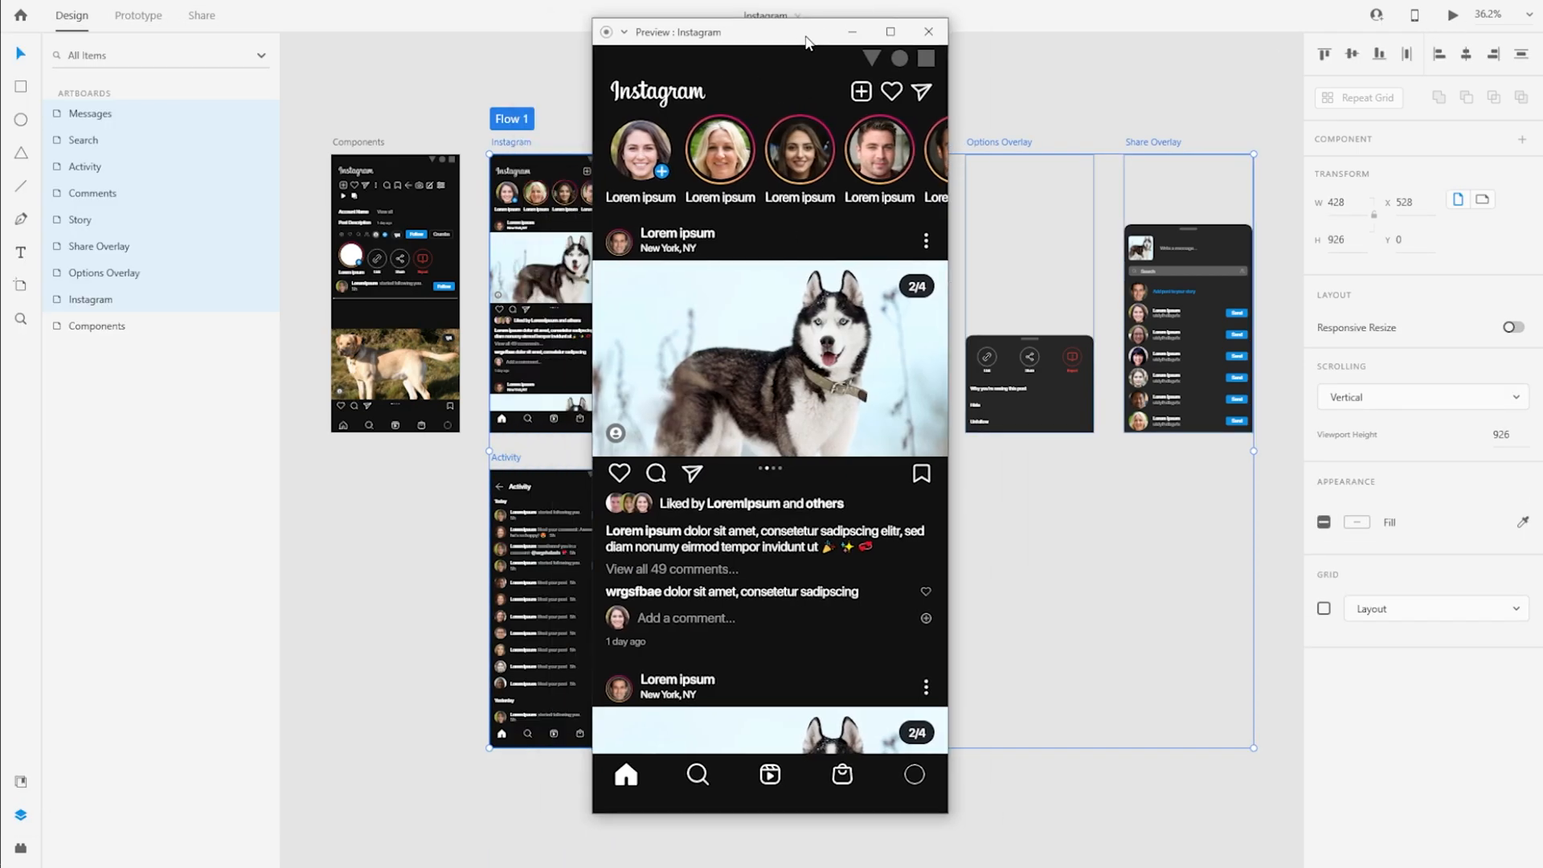
left_click(923, 96)
scroll(854, 434, "up", 2)
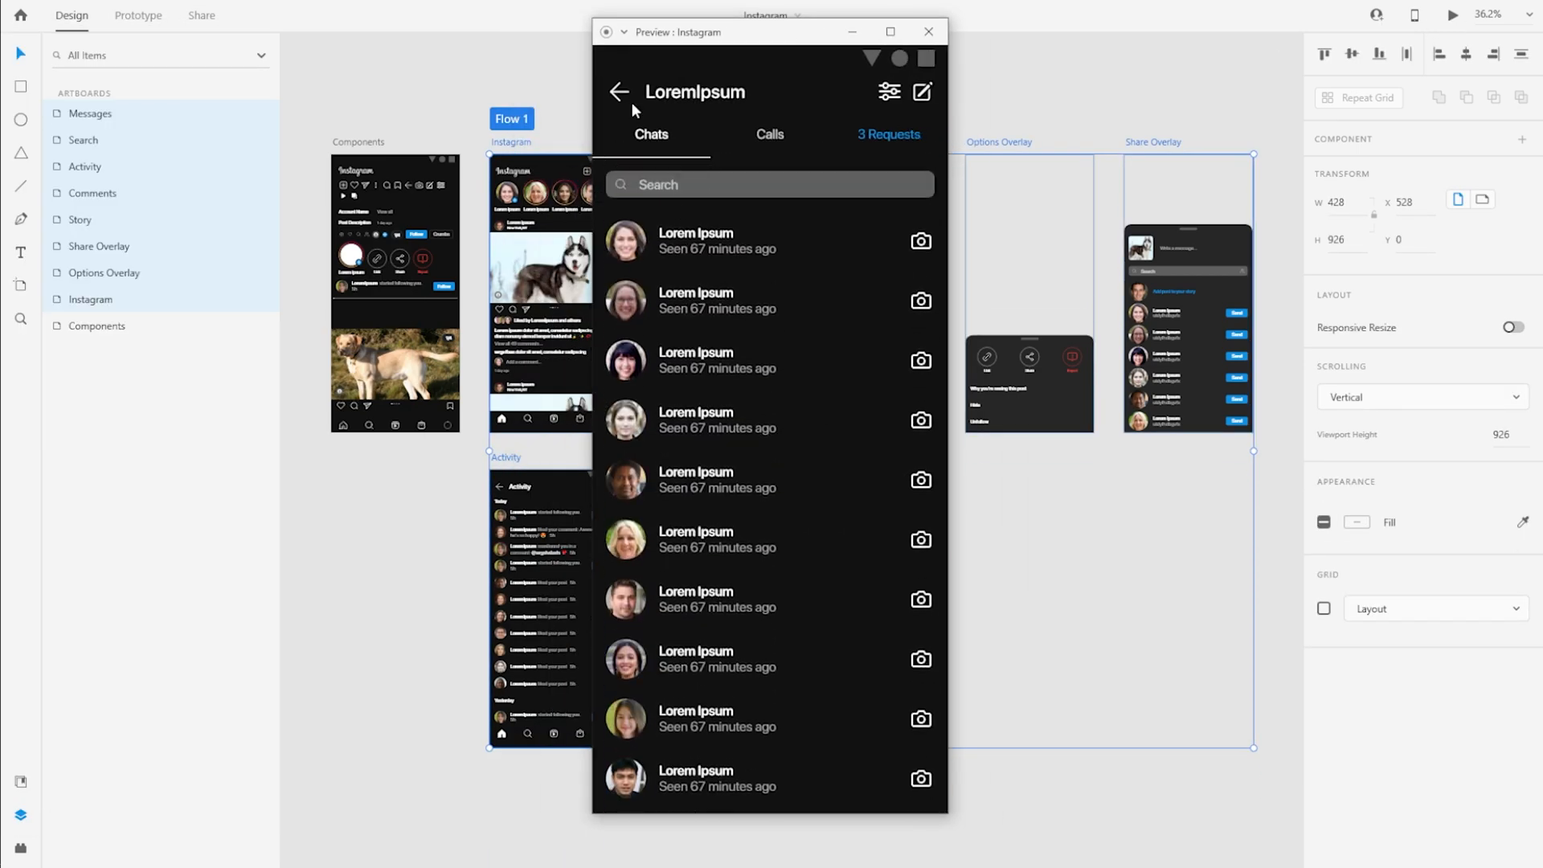
left_click(922, 32)
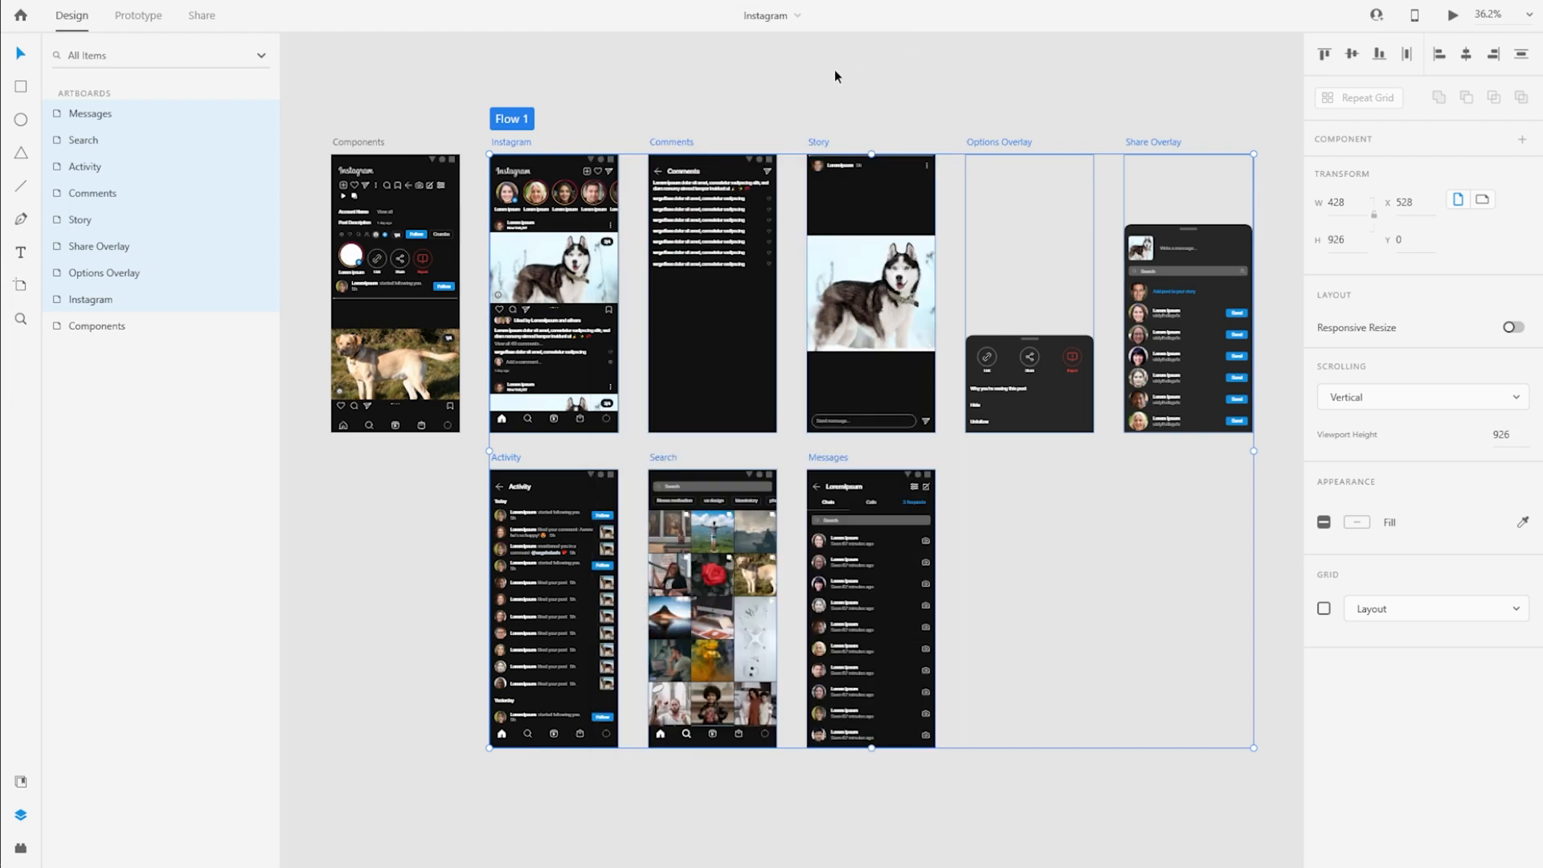
left_click(834, 76)
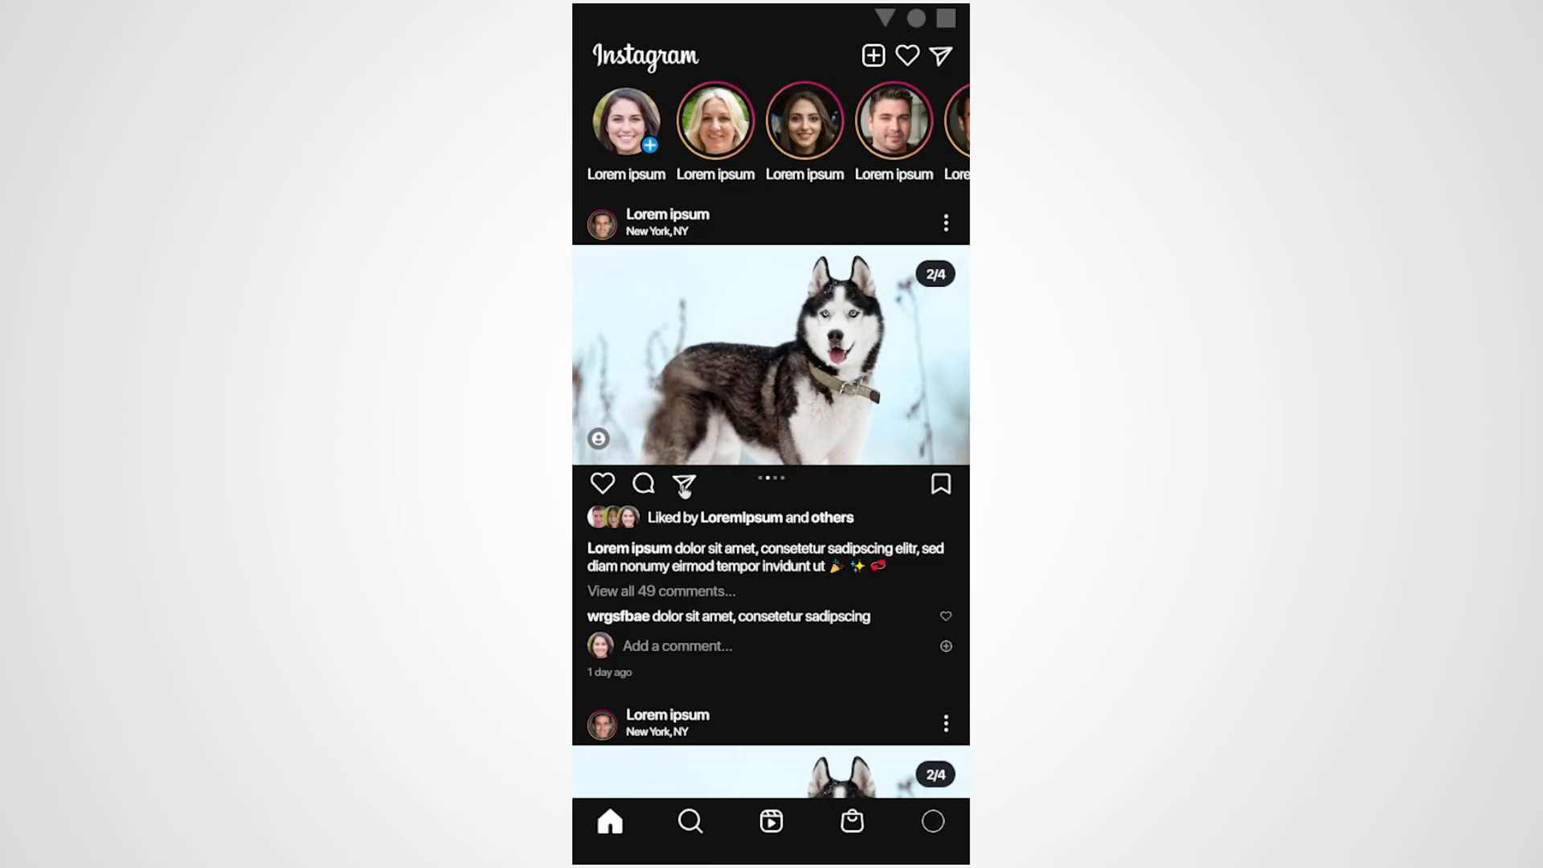
Test the post's share overlay in the prototype by scrolling its contact list and dismissing it, then scroll the home feed
left_click(686, 483)
scroll(768, 600, "down", 2)
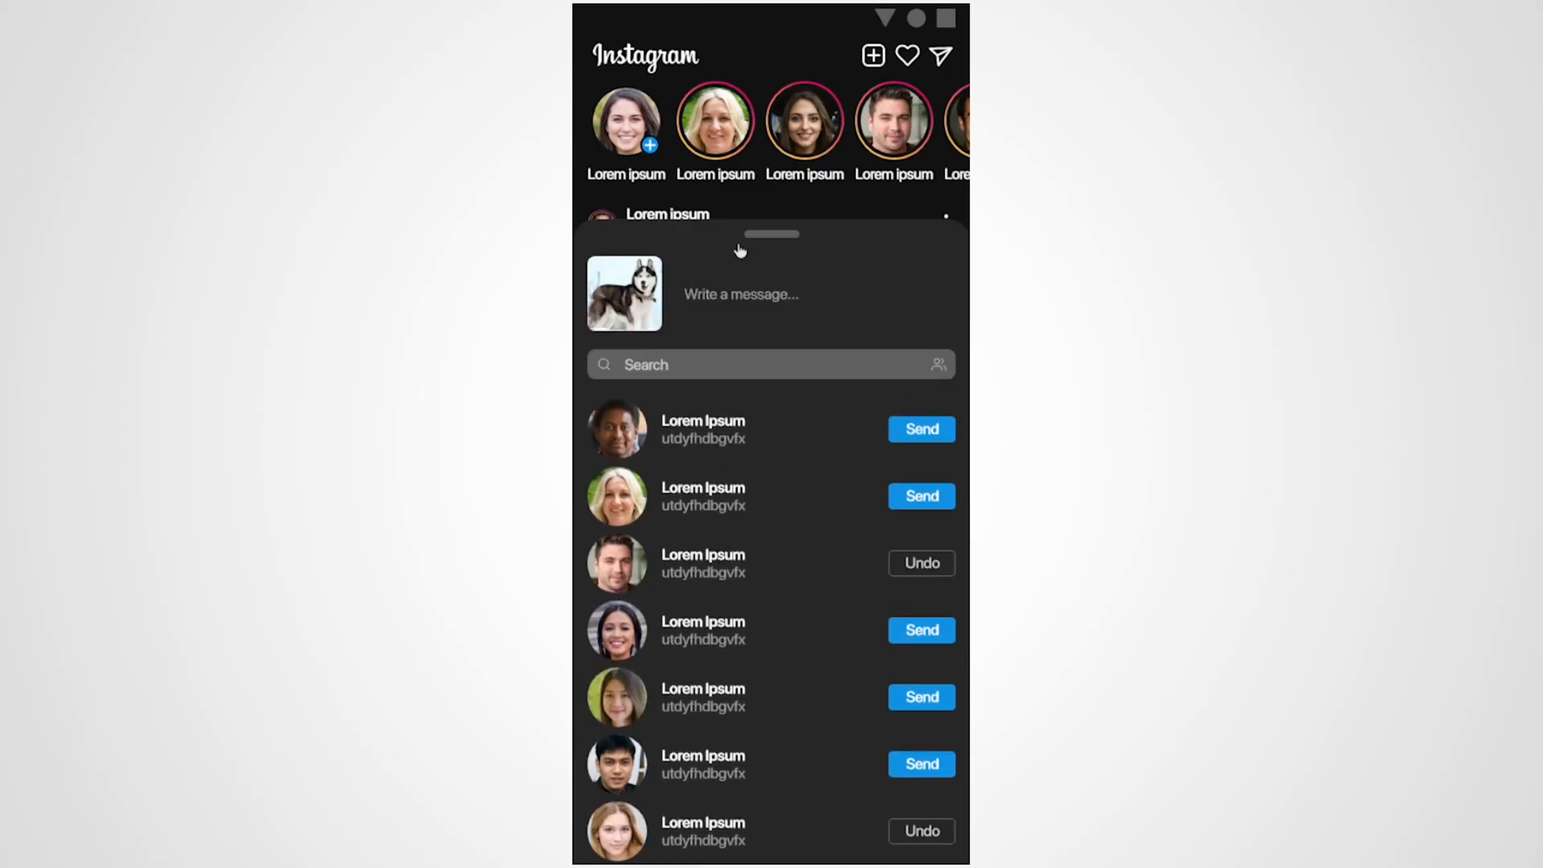
left_click_drag(739, 247, 789, 505)
scroll(789, 505, "down", 9)
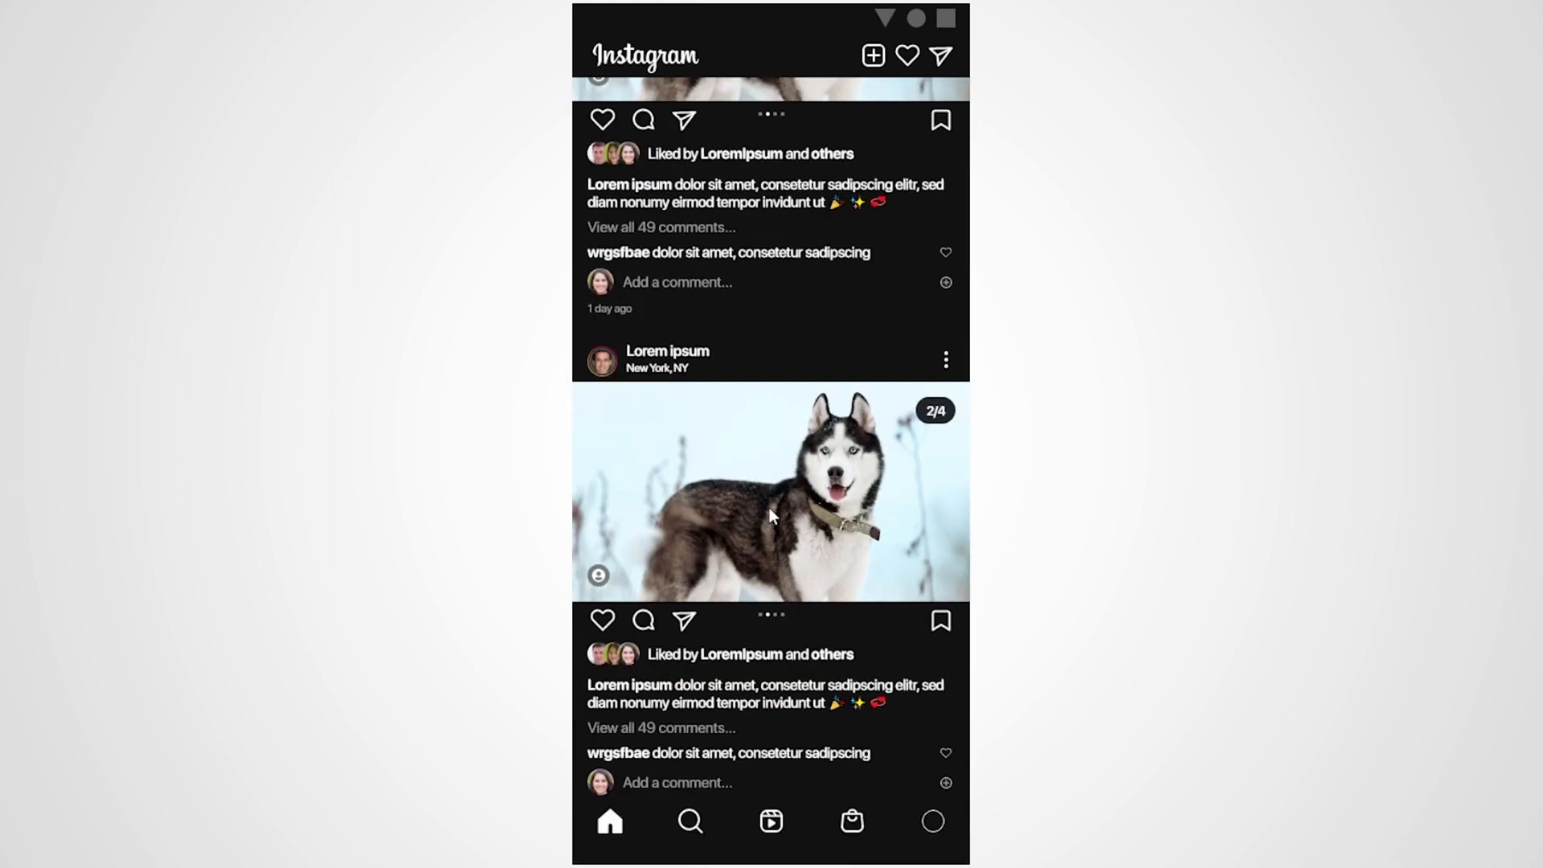
Test the Activity screen from the home header, including its scrolling, a Follow button and the back arrow
left_click(904, 69)
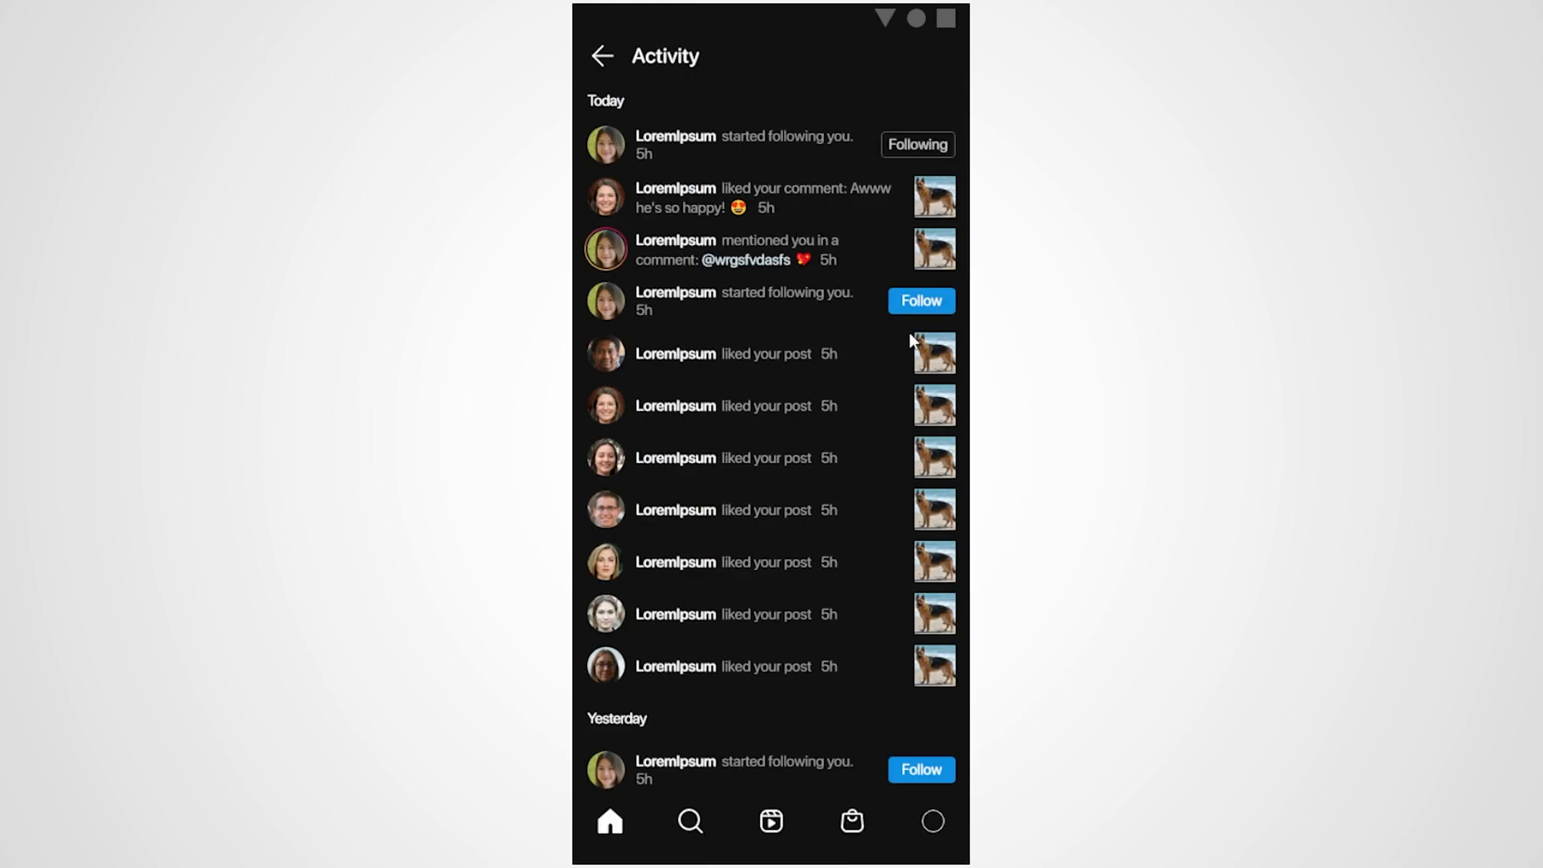
scroll(792, 454, "down", 6)
left_click(921, 411)
scroll(774, 523, "up", 6)
left_click(602, 55)
Open the Messages screen from the home header and test scrolling its chat list down and back up
left_click(938, 56)
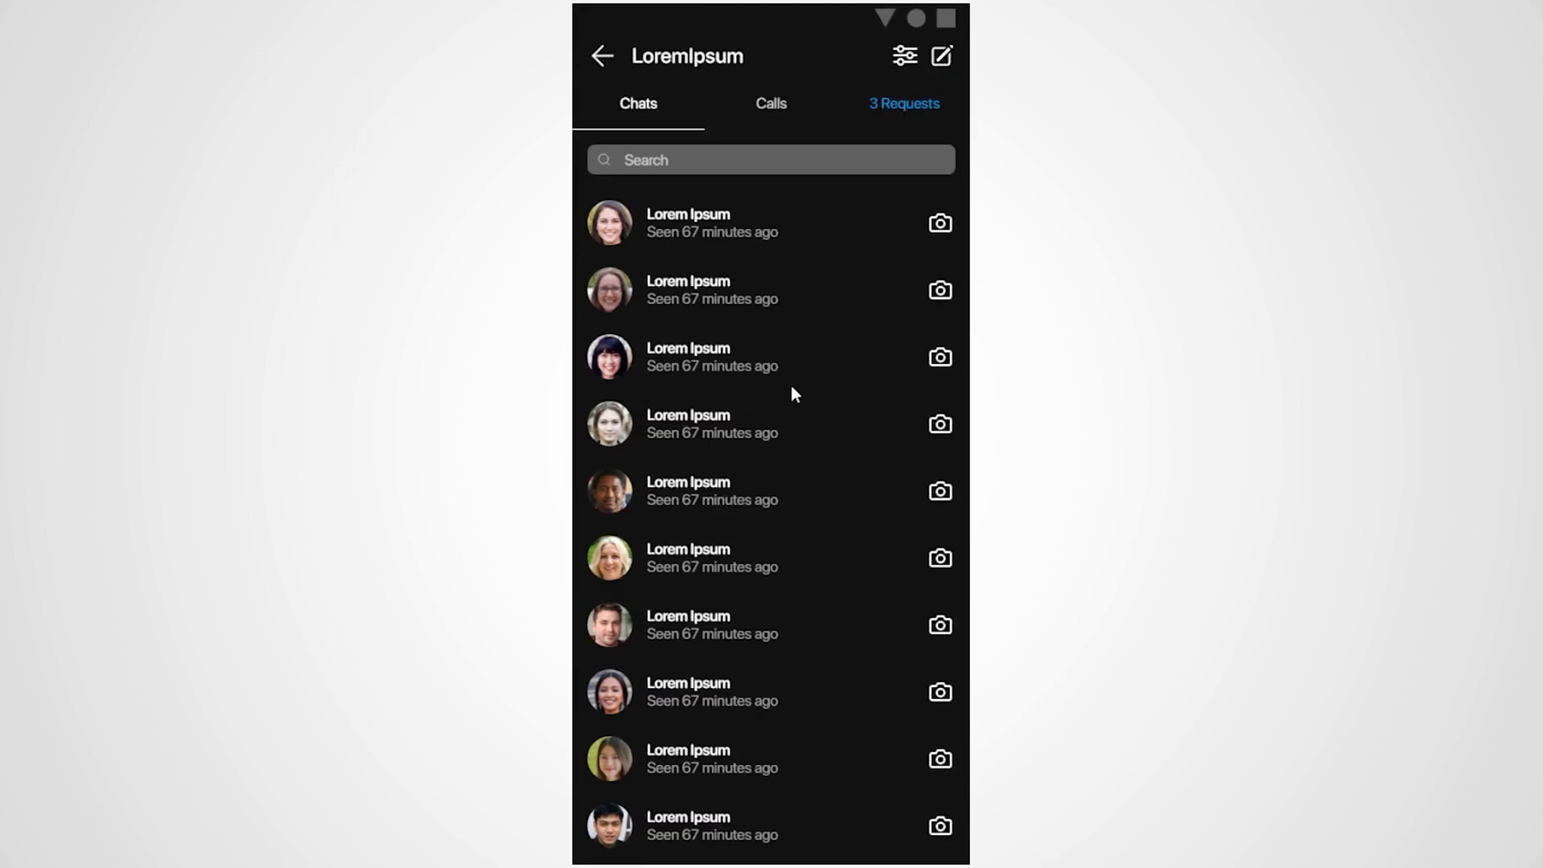
scroll(816, 474, "down", 2)
scroll(816, 474, "up", 2)
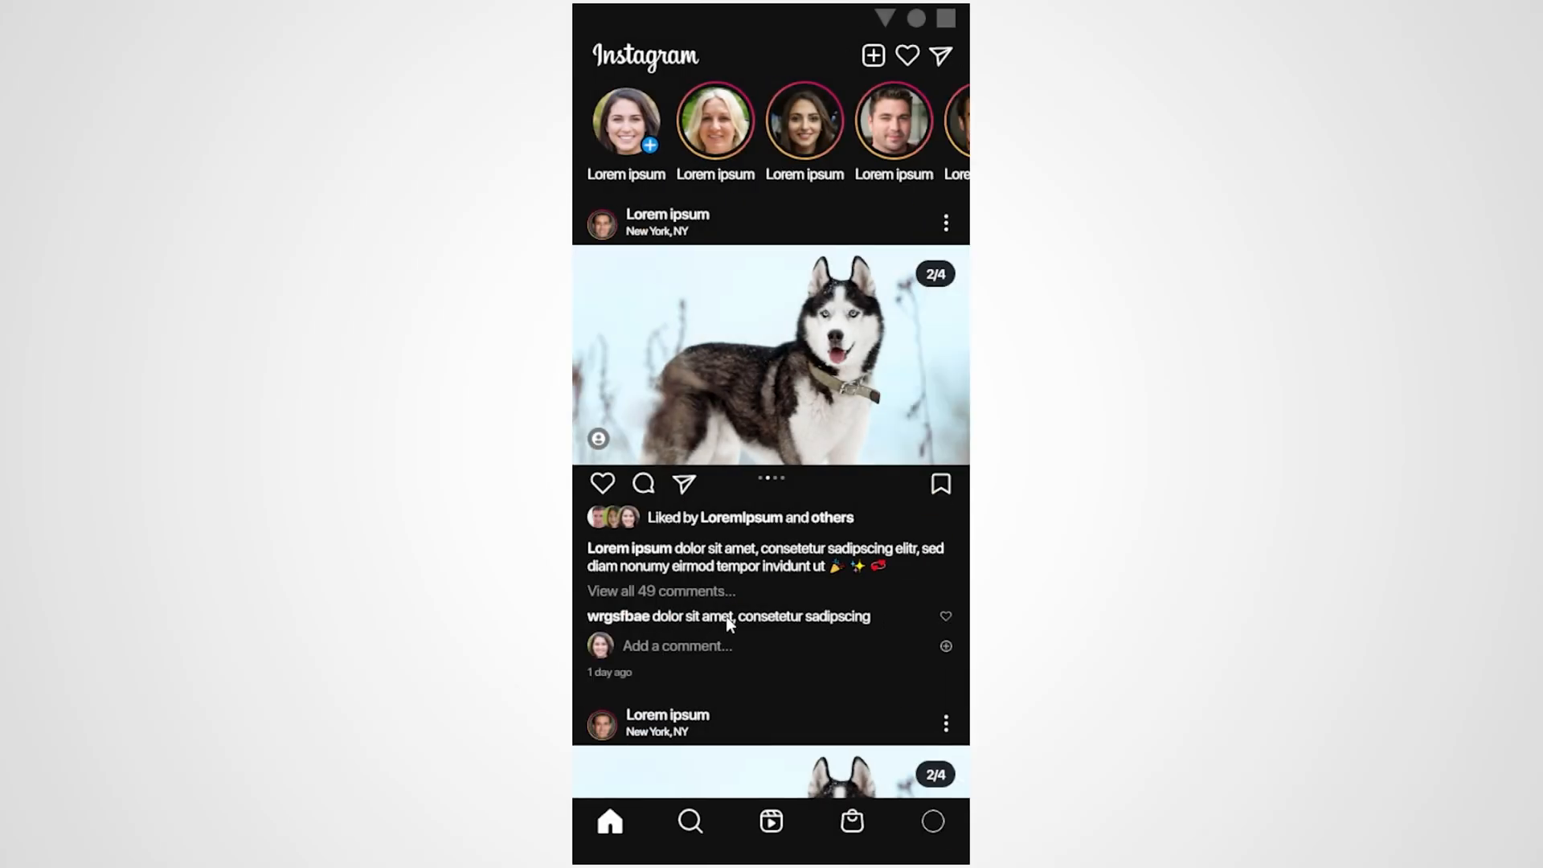
Test the Search screen by scrolling its photo grid vertically and its category tags horizontally
left_click(689, 822)
scroll(829, 561, "down", 5)
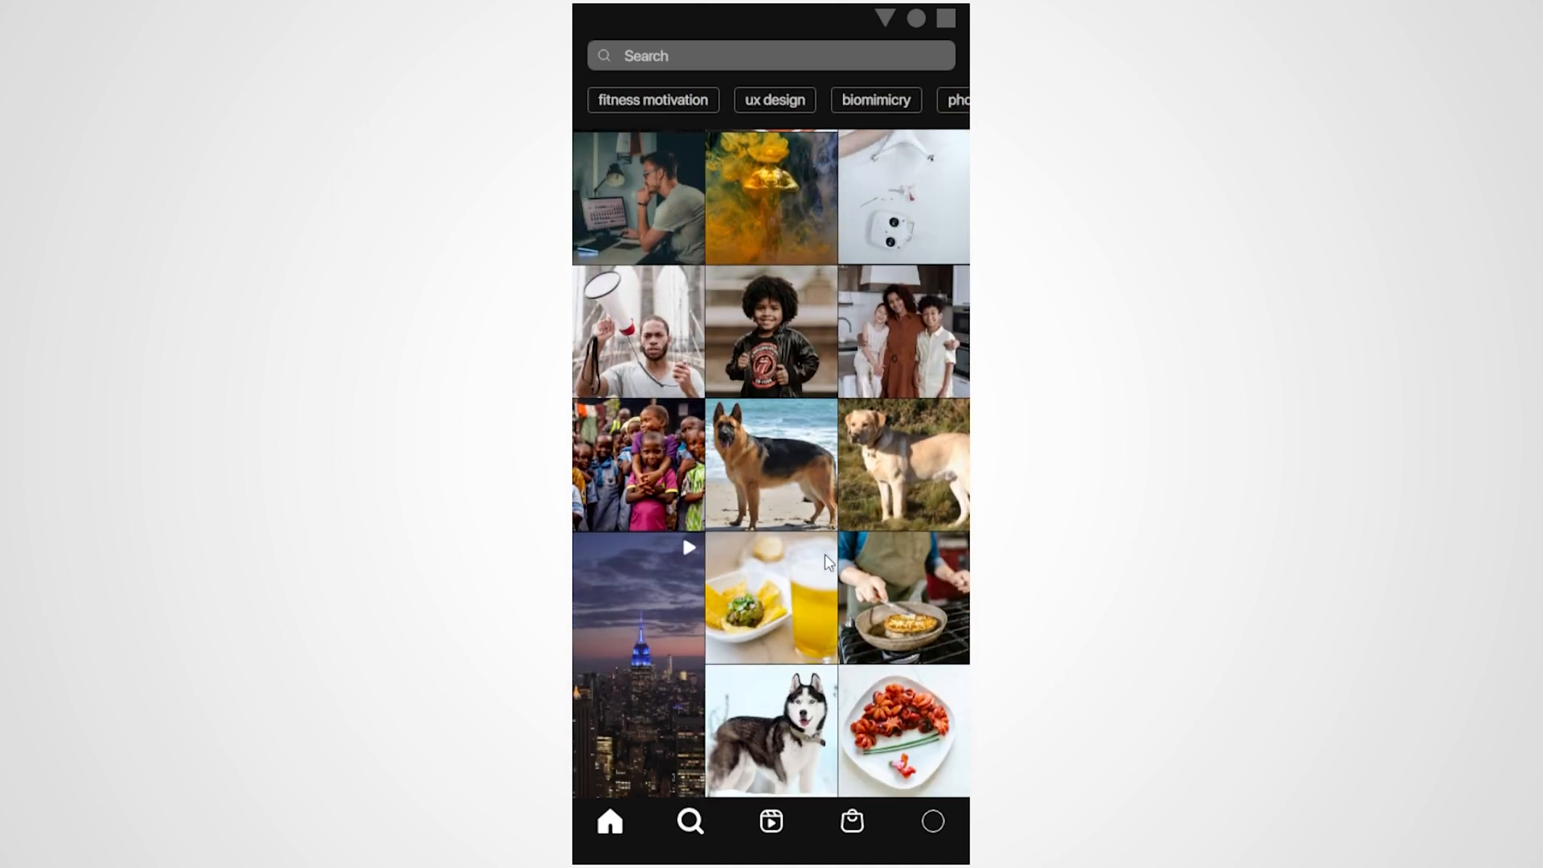
scroll(828, 561, "up", 5)
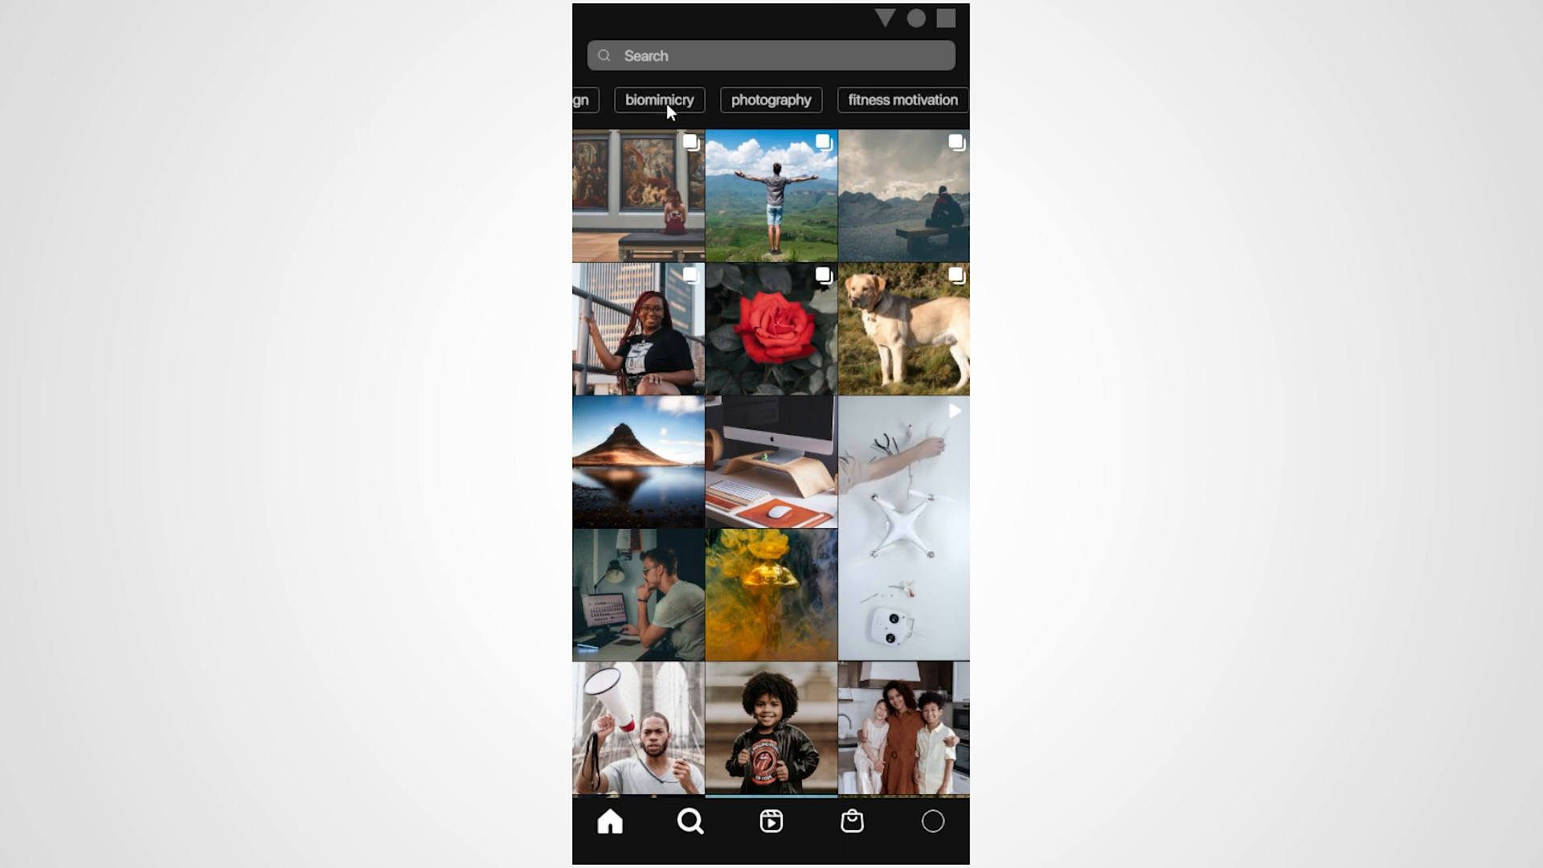
left_click_drag(667, 106, 573, 106)
left_click_drag(868, 119, 953, 100)
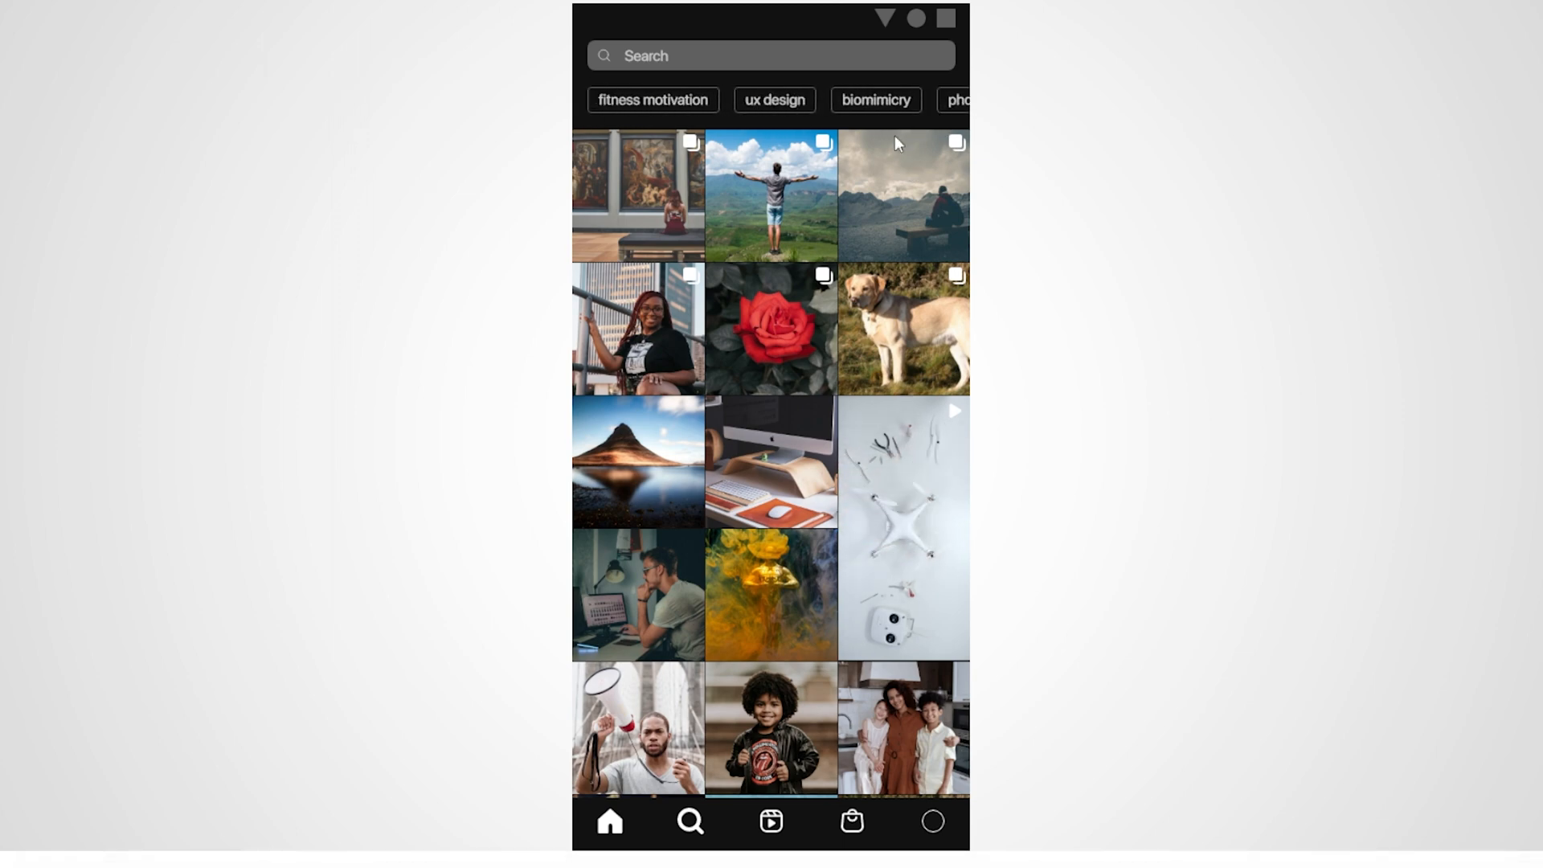